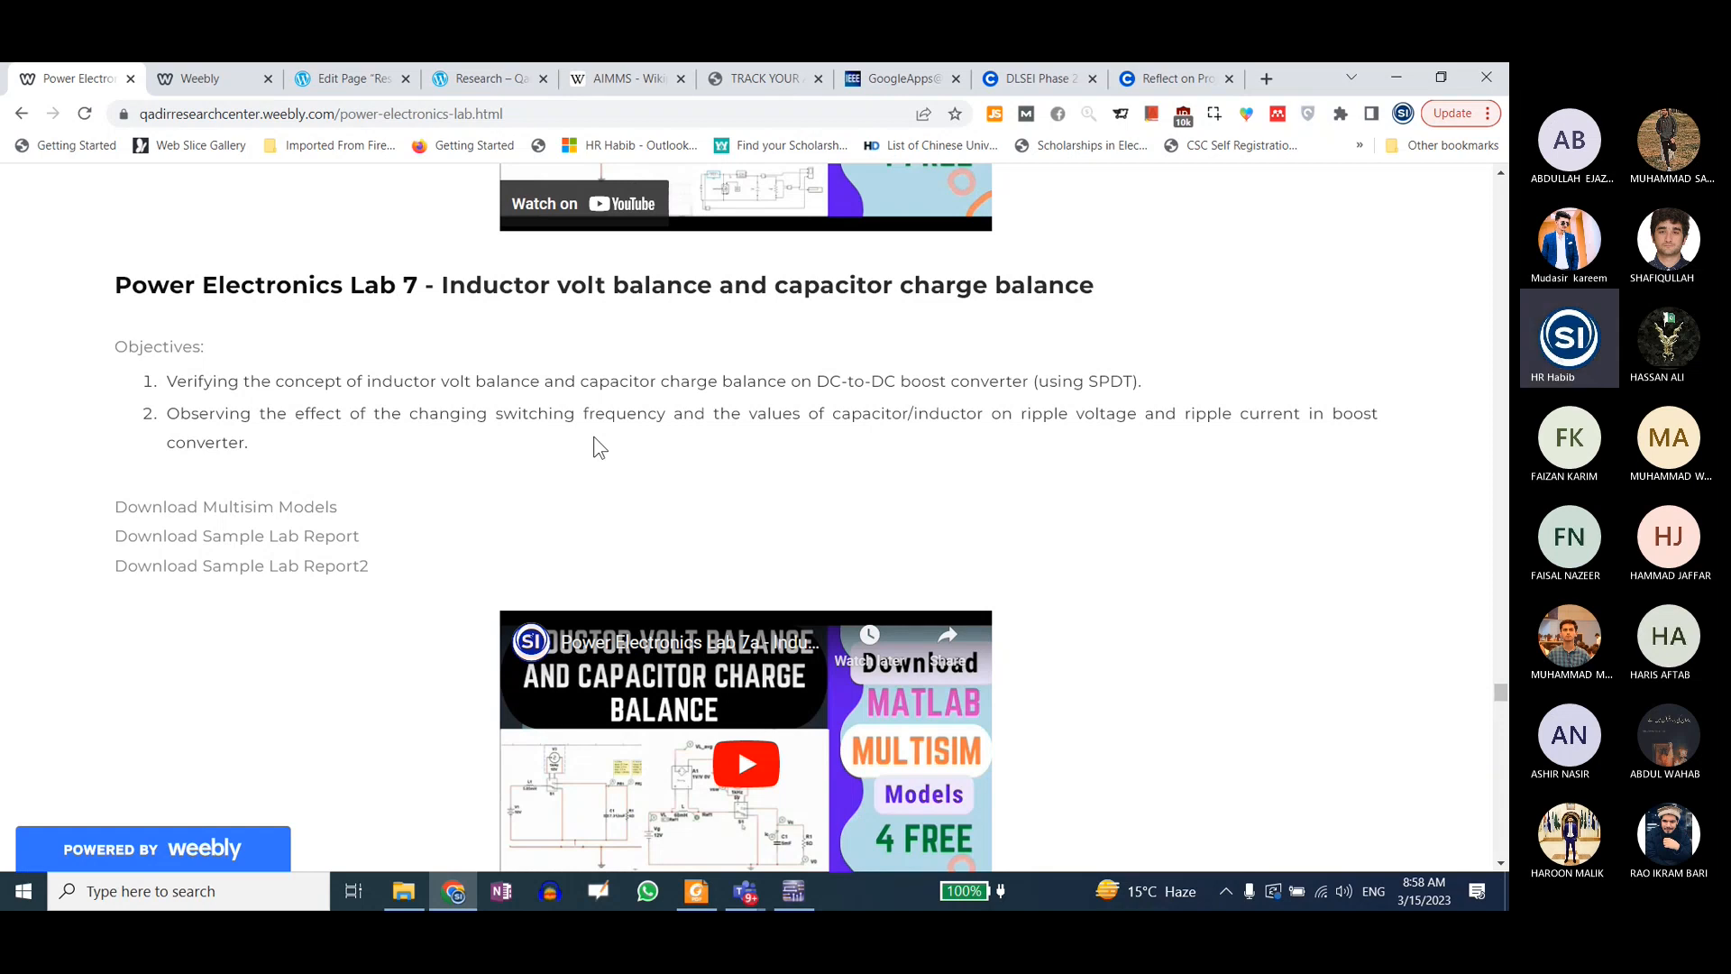
Step: Highlight the Lab 7 title text "Inductor volt balance and capacitor charge balance" while reviewing the lab topic
{"action": "left_click_drag", "start_coordinate": [441, 287], "coordinate": [900, 294]}
{"action": "left_click_drag", "start_coordinate": [1047, 289], "coordinate": [820, 289]}
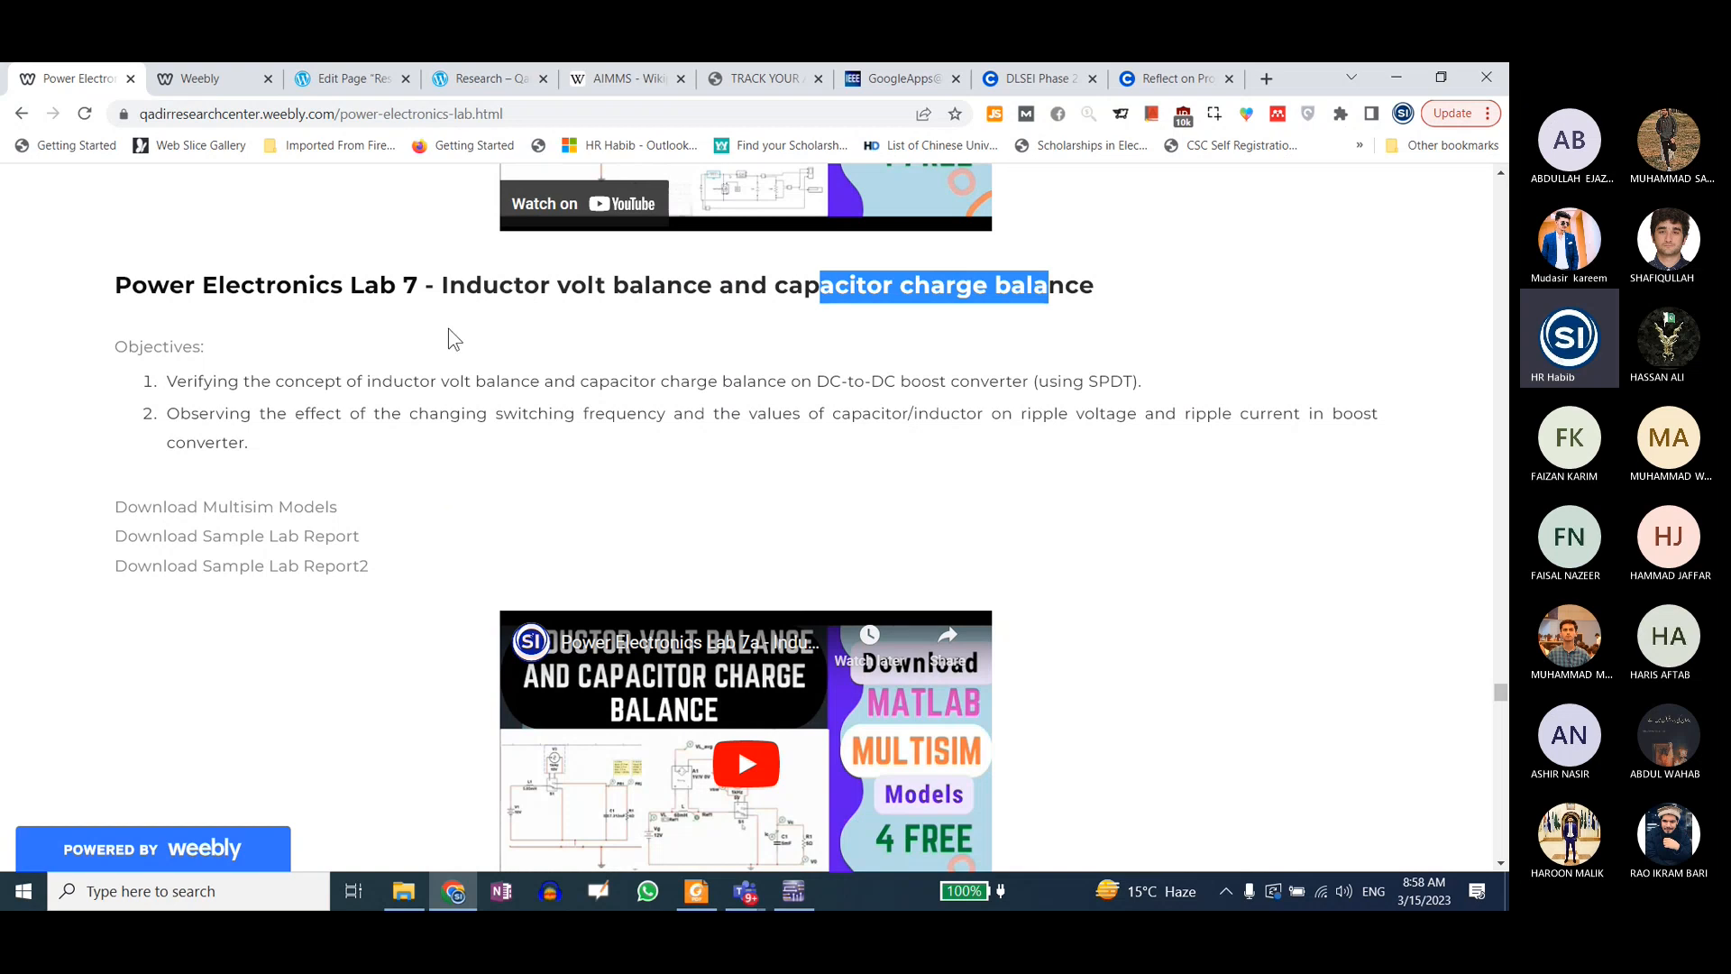
{"action": "mouse_move", "coordinate": [441, 287]}
{"action": "left_mouse_down"}
{"action": "mouse_move", "coordinate": [1085, 279]}
{"action": "mouse_move", "coordinate": [443, 288]}
{"action": "left_mouse_up"}
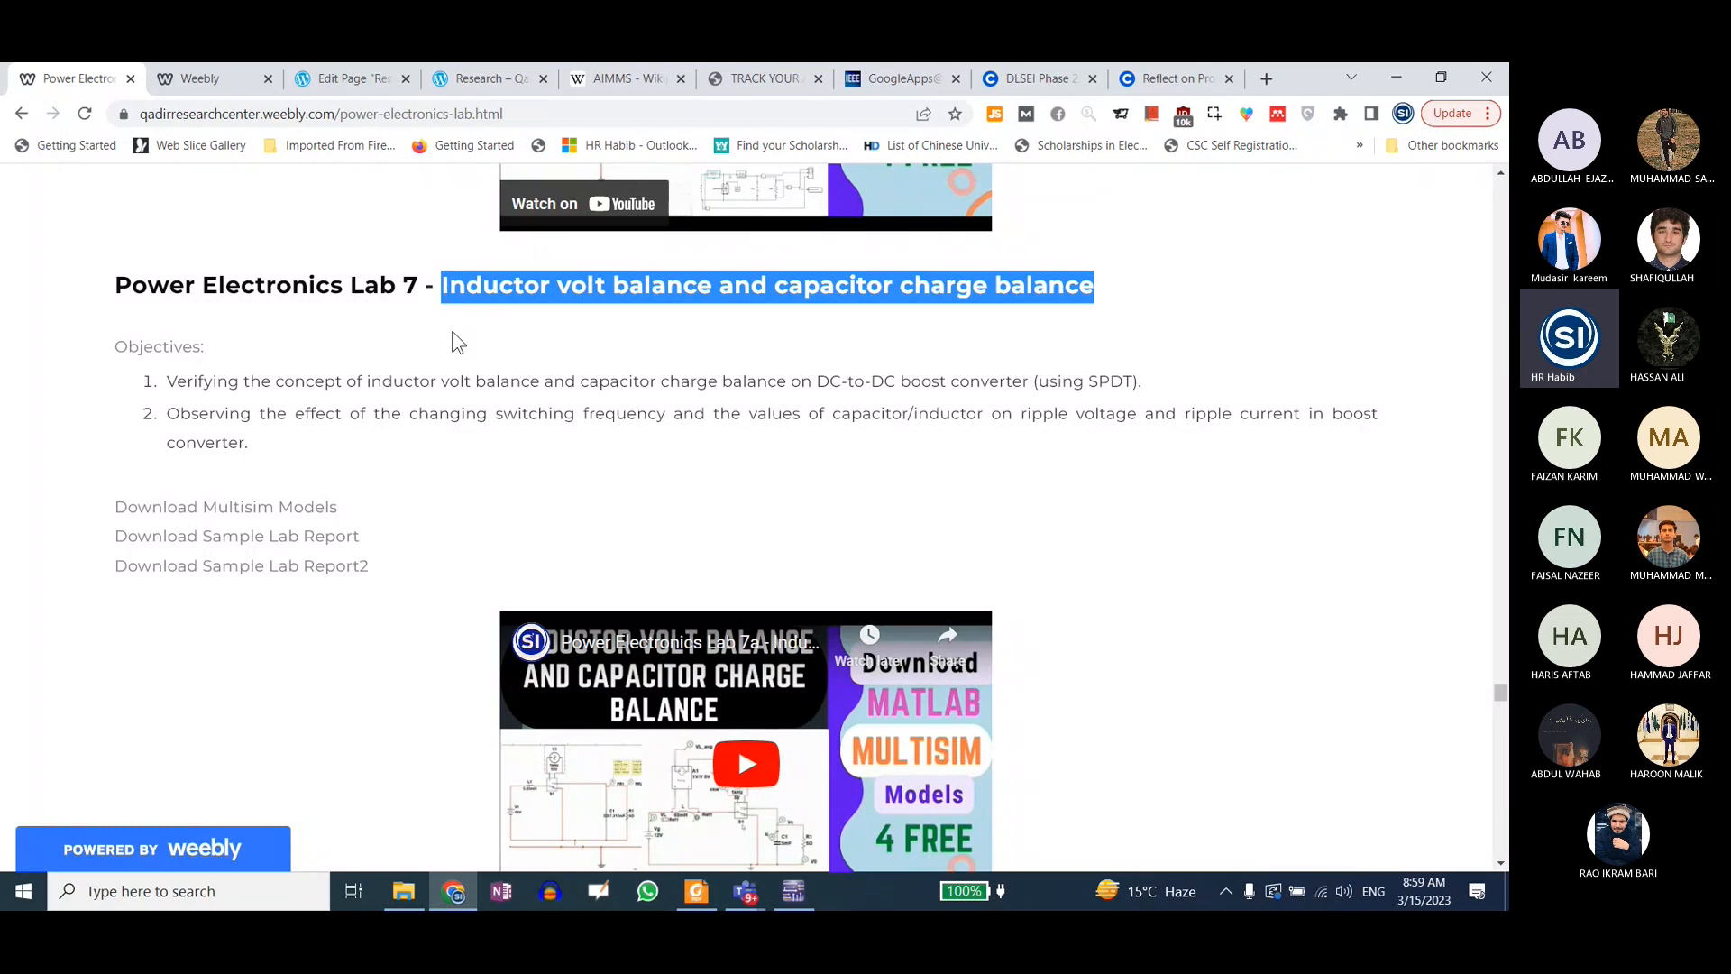
{"action": "left_click", "coordinate": [443, 287]}
{"action": "left_click_drag", "start_coordinate": [445, 287], "coordinate": [1107, 282]}
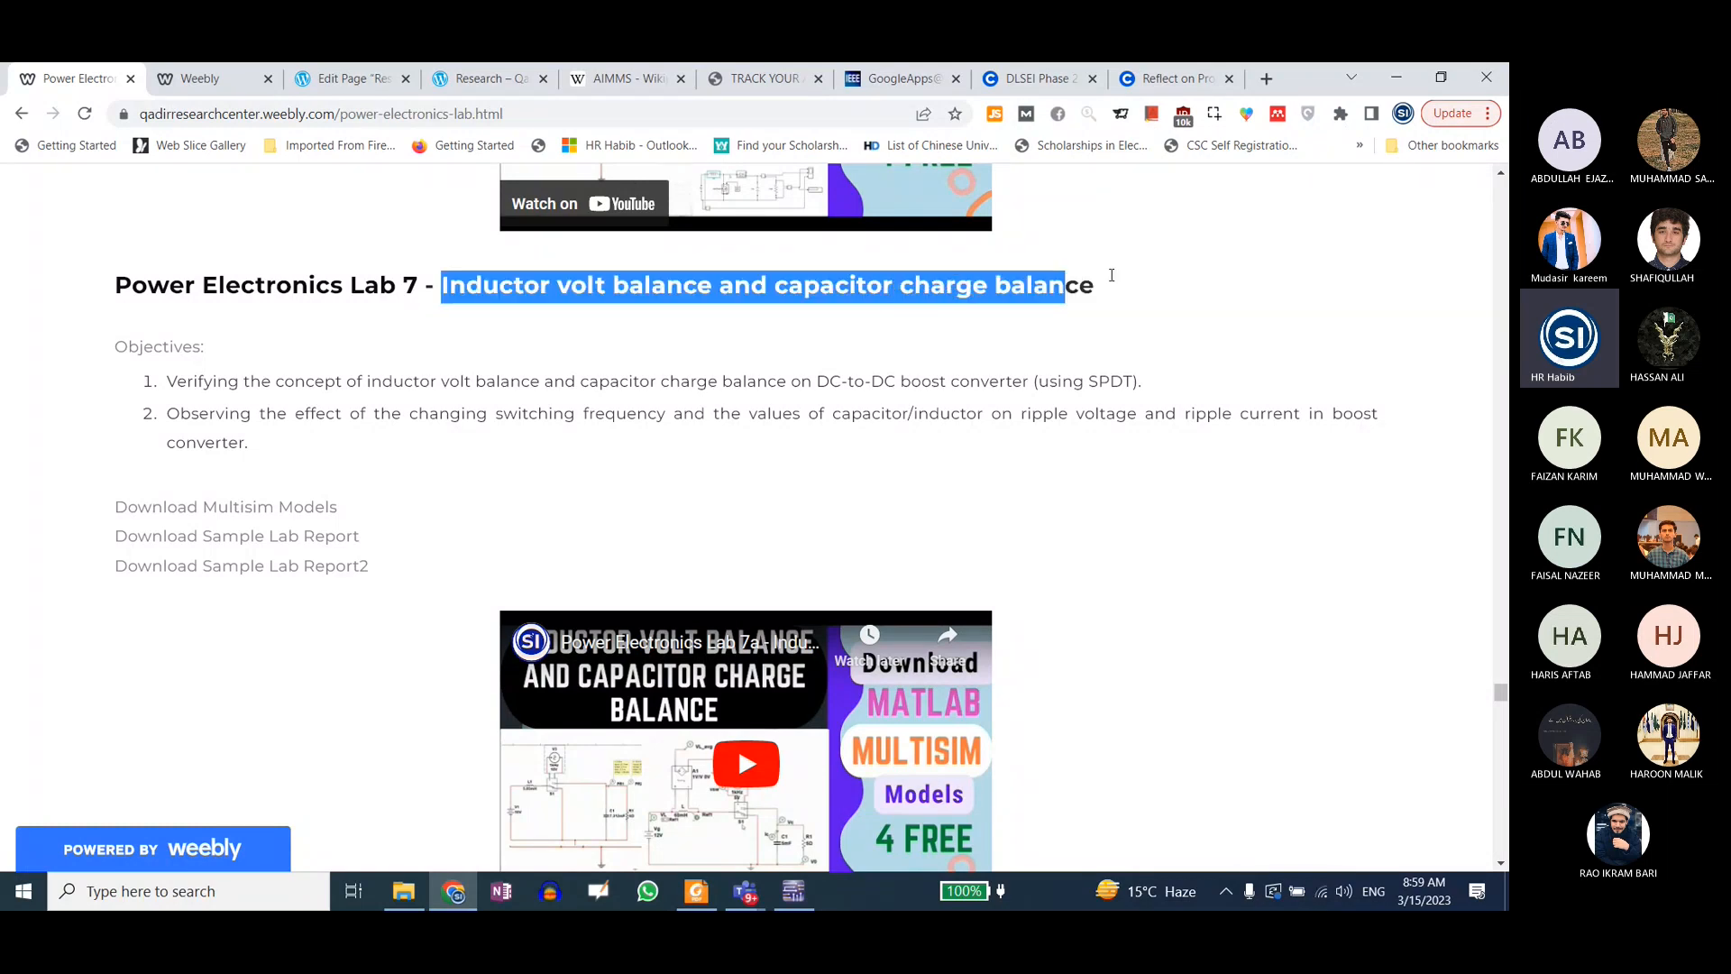
{"action": "left_click", "coordinate": [668, 332]}
{"action": "left_click_drag", "start_coordinate": [539, 287], "coordinate": [915, 286]}
{"action": "left_click", "coordinate": [936, 313]}
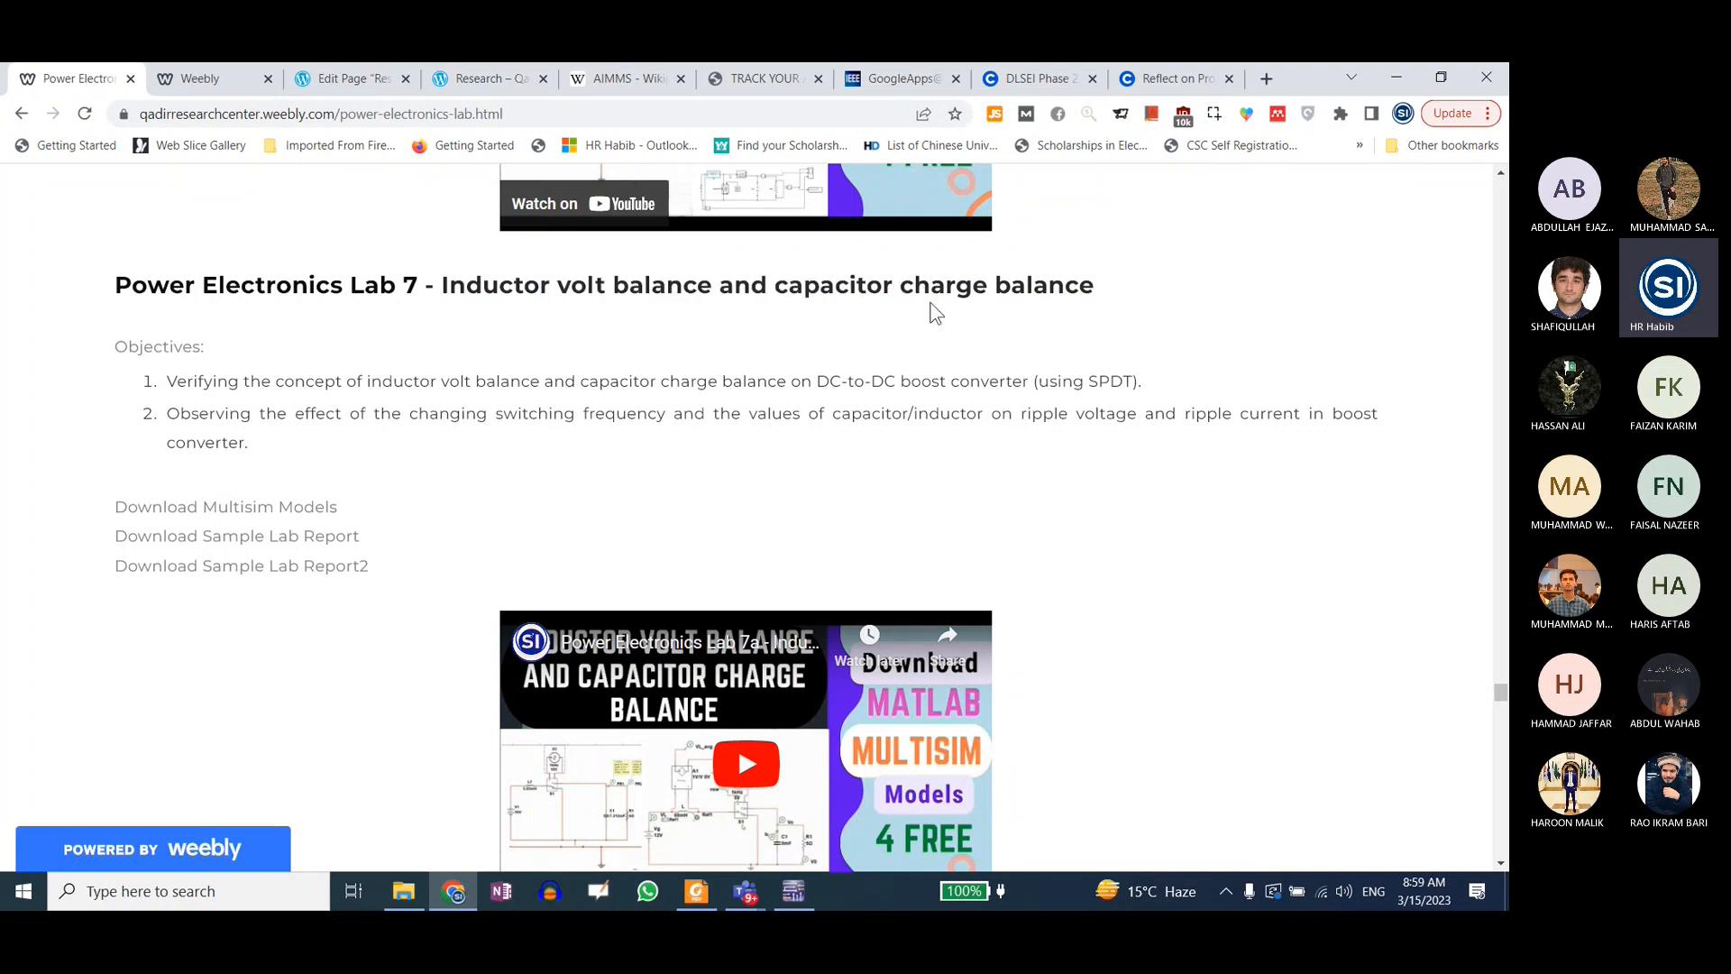
Step: Highlight the first objective about verifying volt and charge balance on the DC-to-DC boost converter
{"action": "left_click_drag", "start_coordinate": [169, 378], "coordinate": [476, 381]}
{"action": "left_click", "coordinate": [491, 382]}
{"action": "mouse_move", "coordinate": [172, 381]}
{"action": "left_mouse_down"}
{"action": "mouse_move", "coordinate": [1145, 385]}
{"action": "mouse_move", "coordinate": [174, 386]}
{"action": "left_mouse_up"}
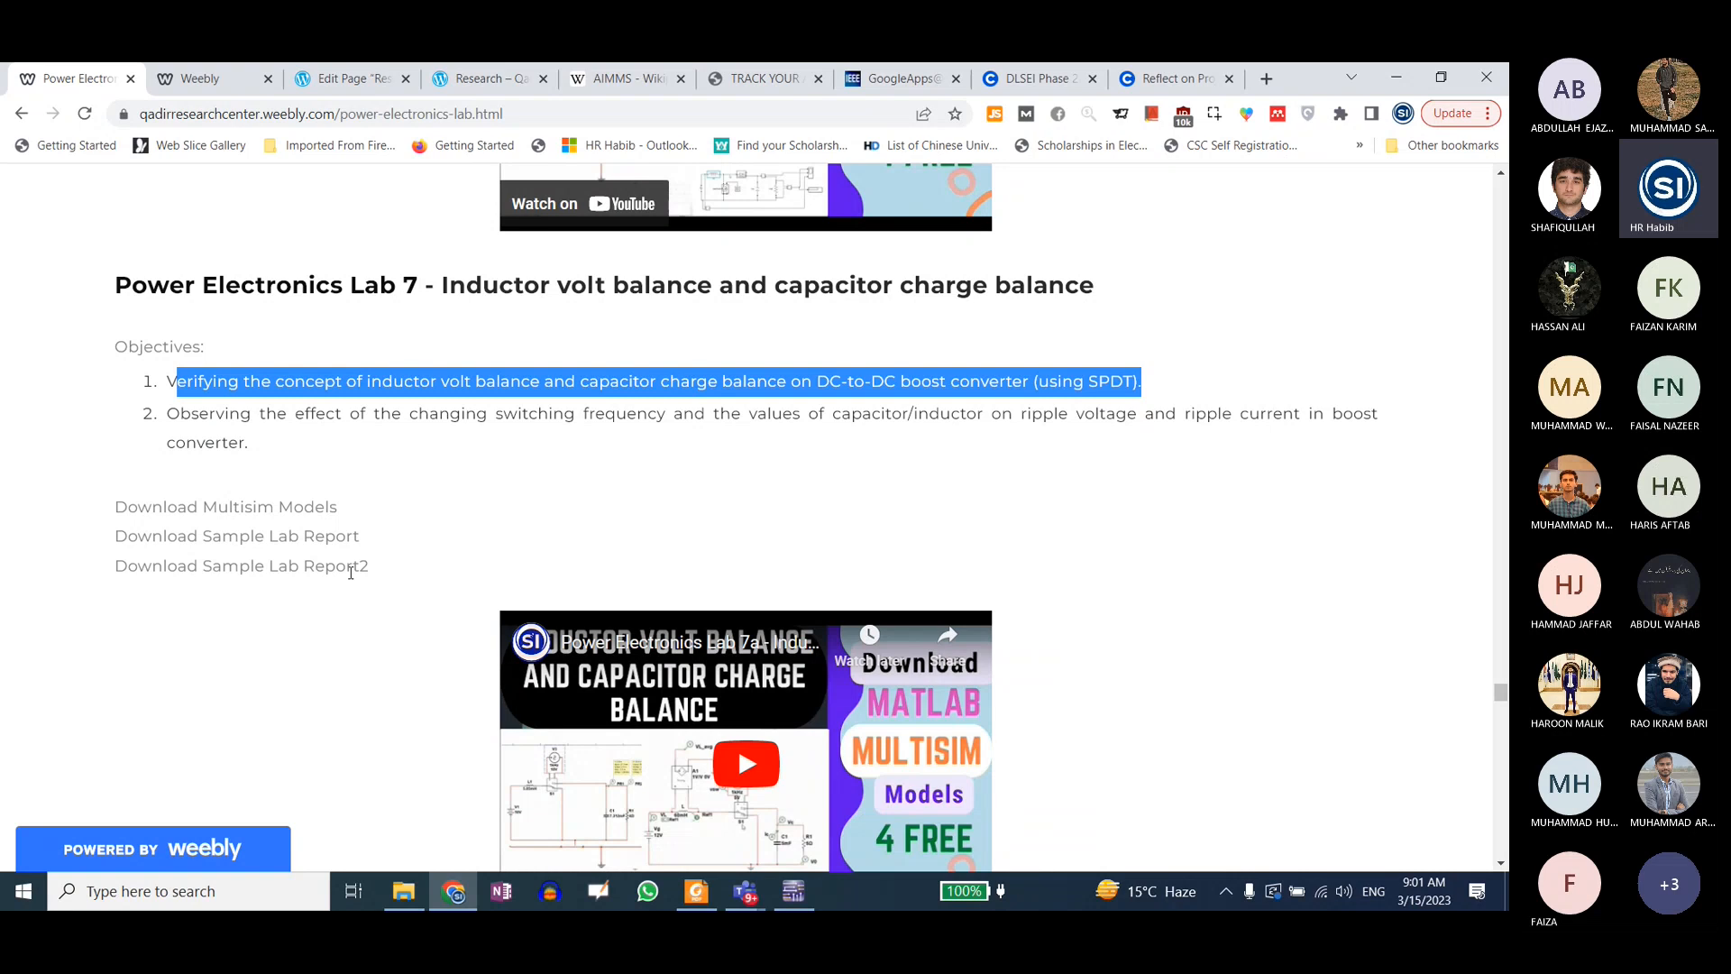
{"action": "left_click", "coordinate": [755, 892]}
{"action": "left_click", "coordinate": [779, 786]}
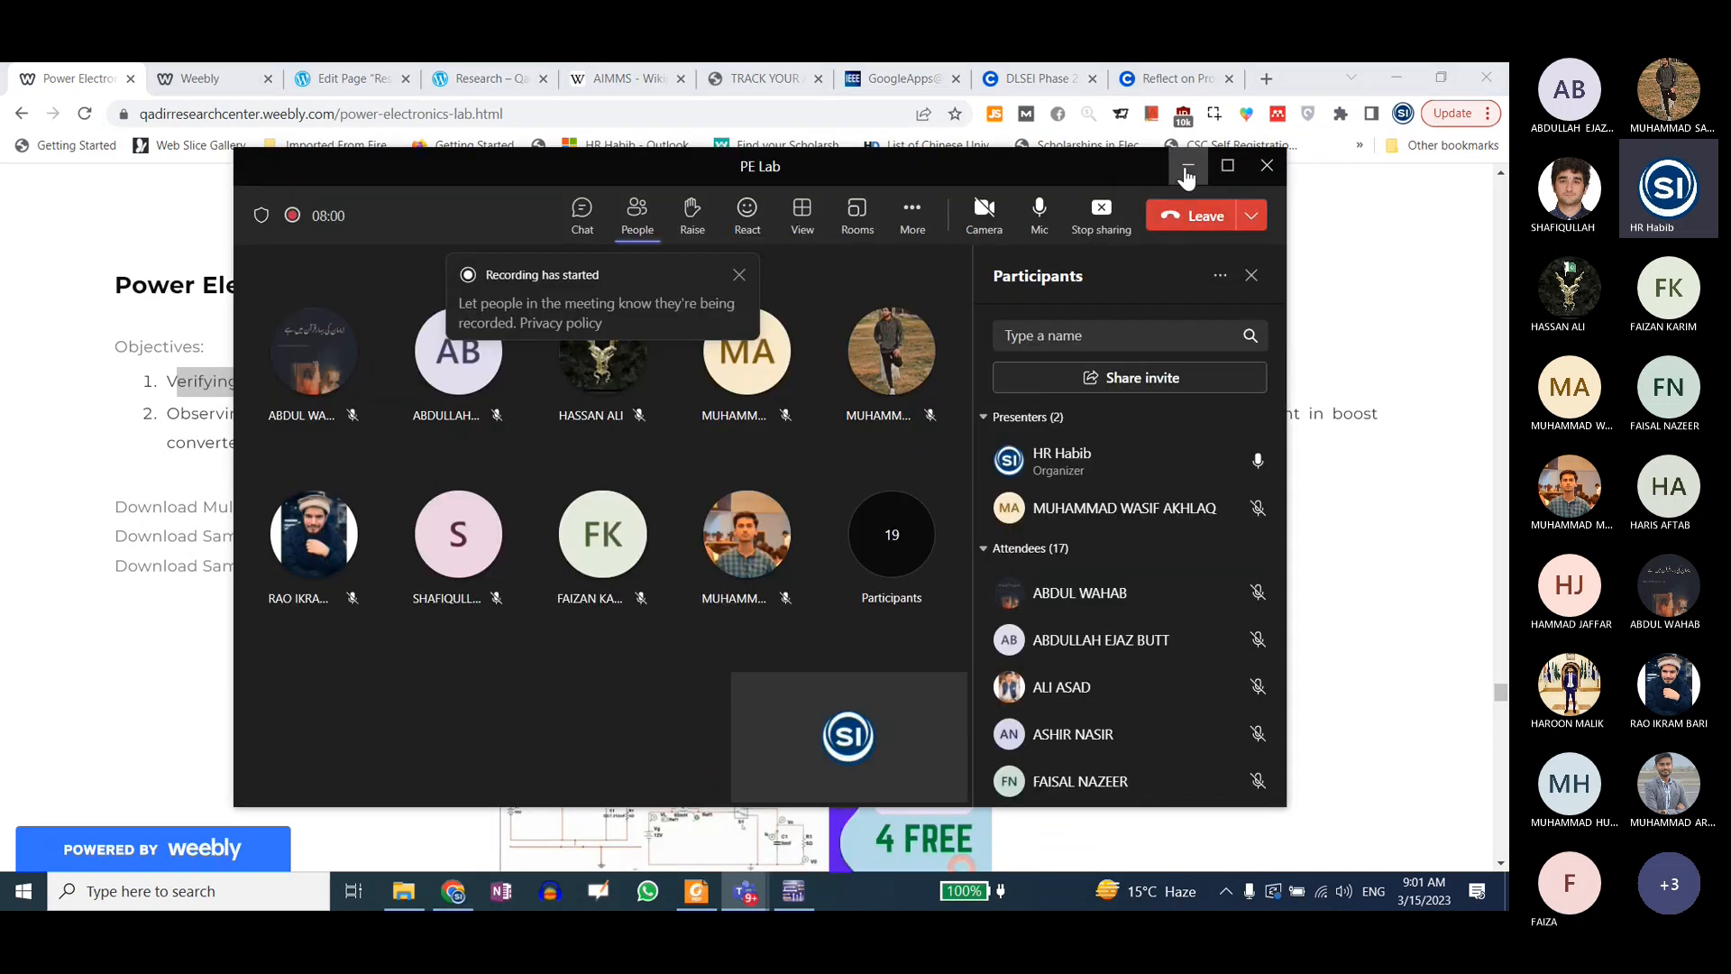
{"action": "left_click", "coordinate": [1184, 180]}
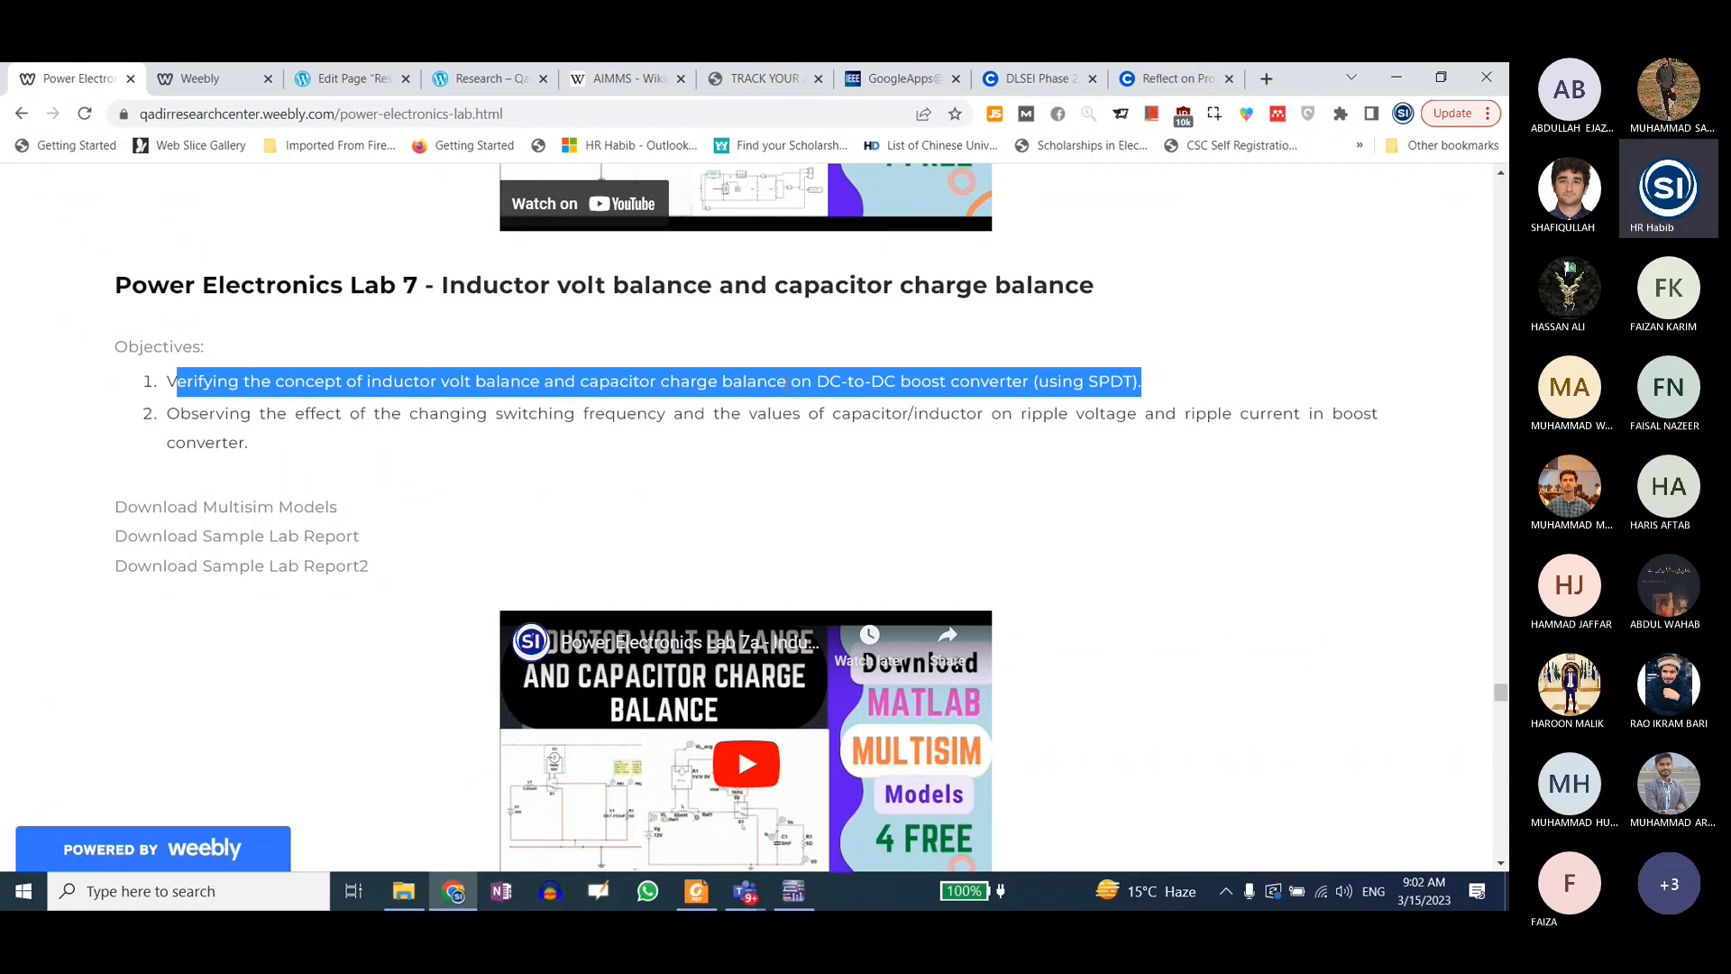
{"action": "key", "text": "alt+Tab"}
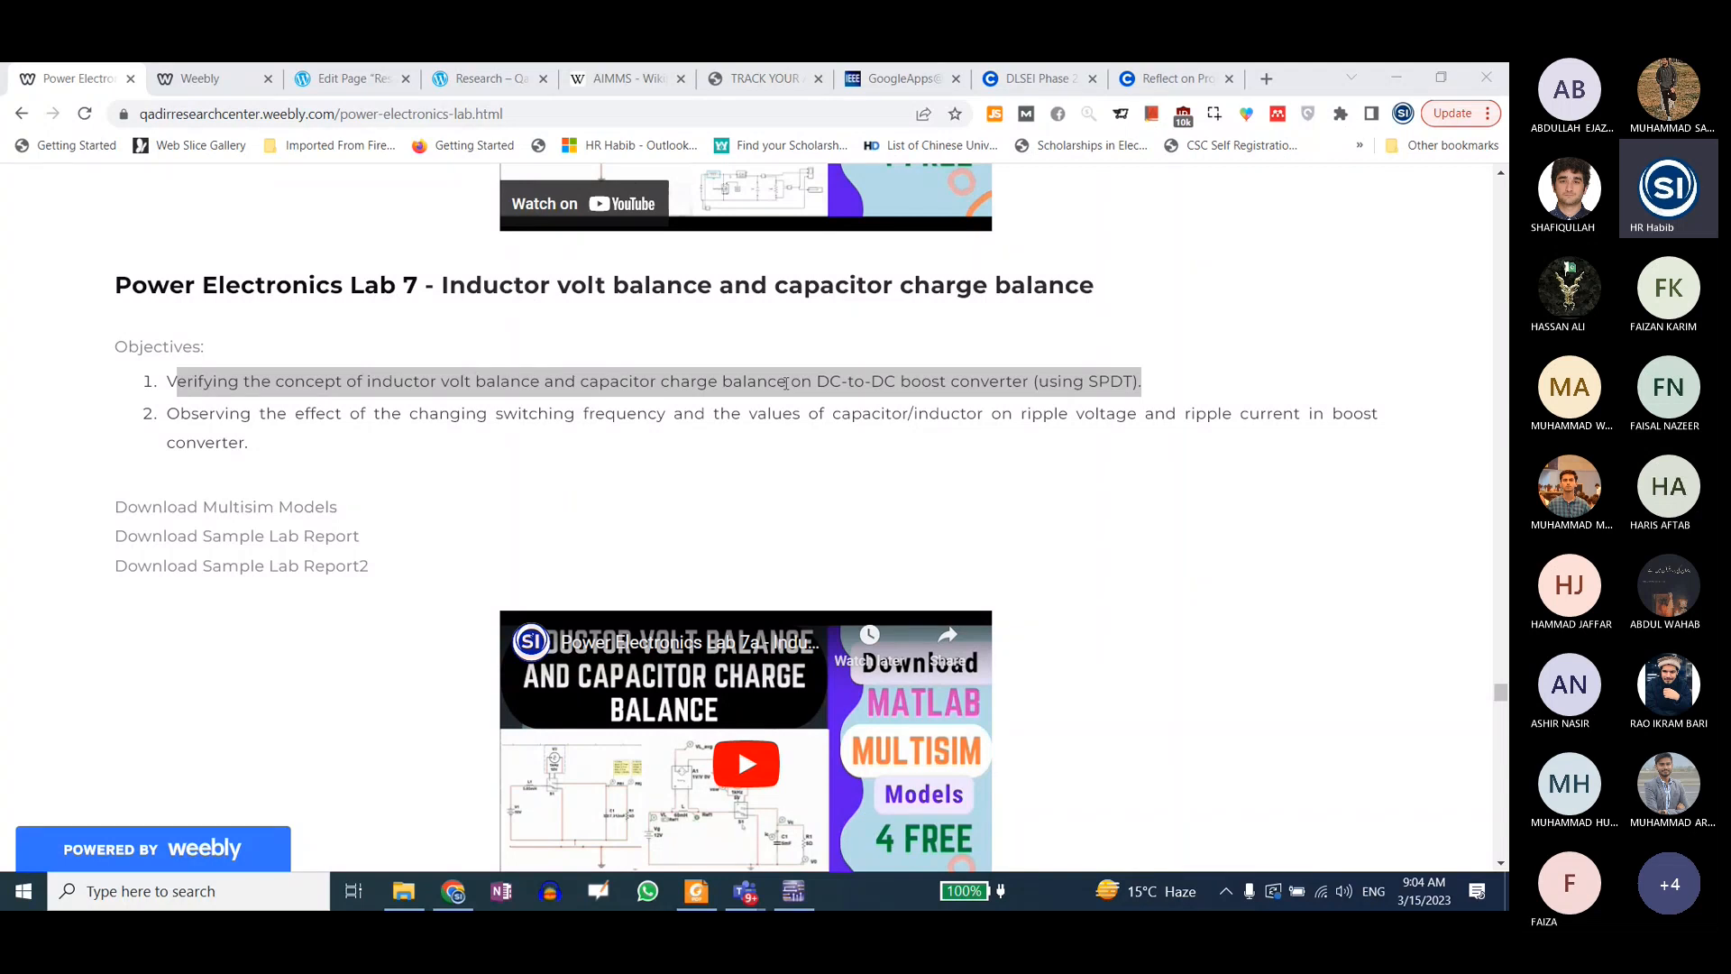
Step: Review the two Lab 7 objectives by highlighting their text, and clear the selection
{"action": "left_click", "coordinate": [225, 366]}
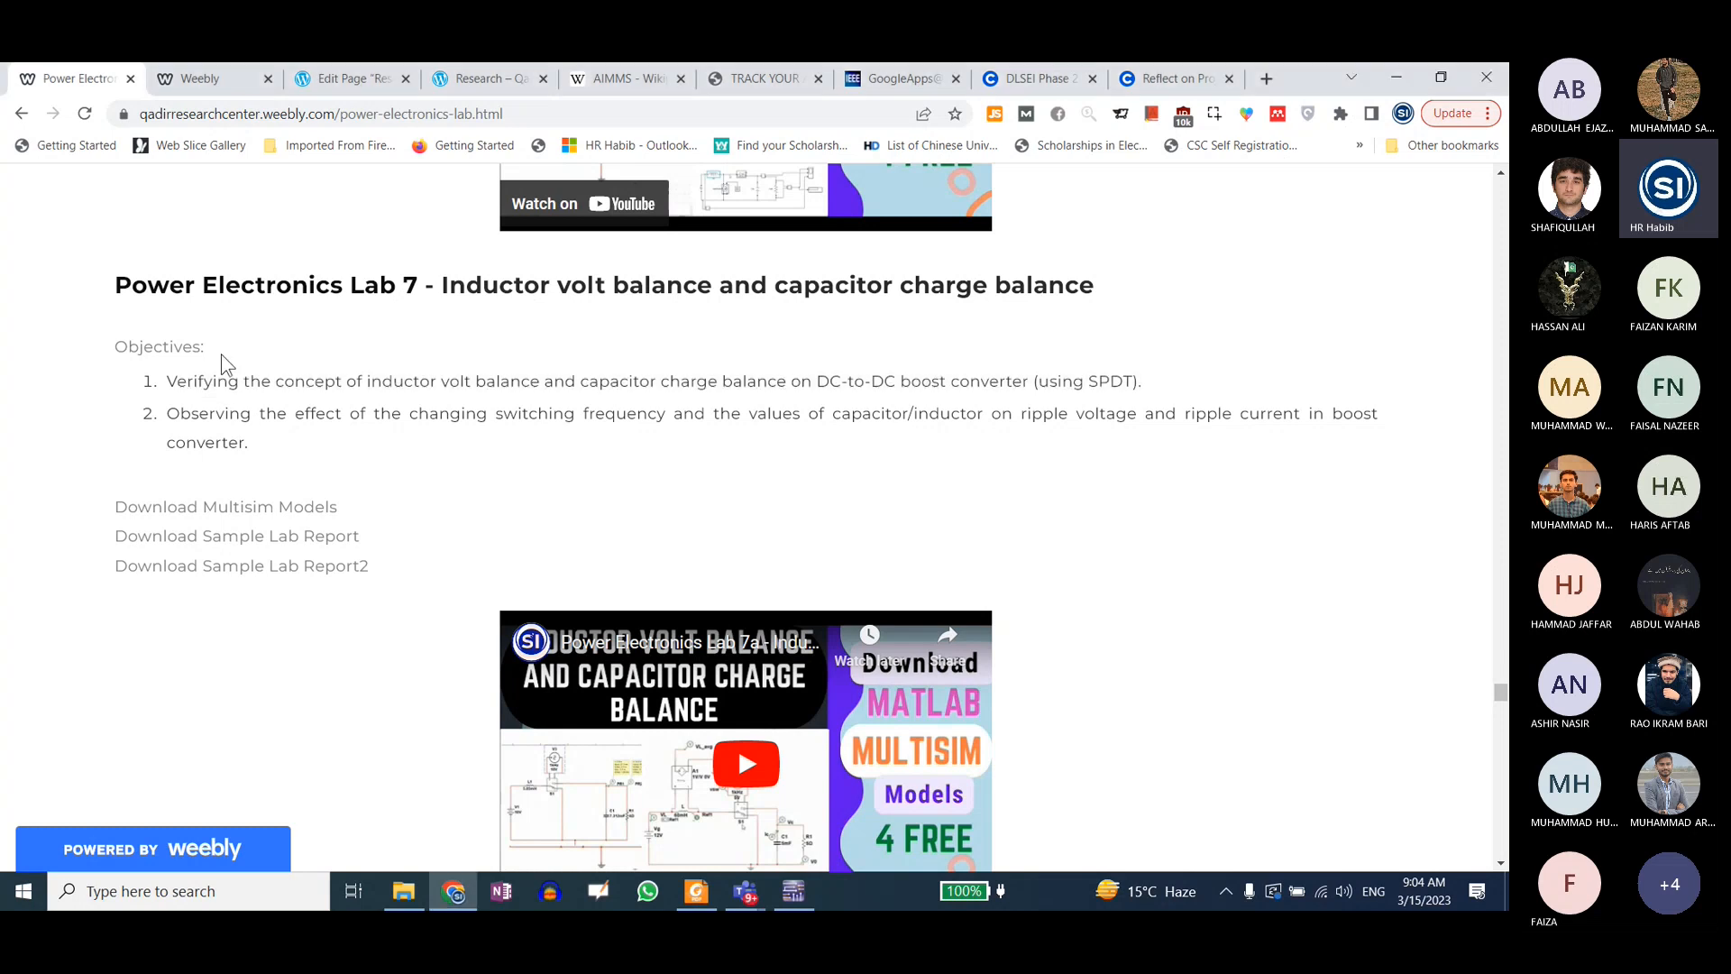
{"action": "left_click_drag", "start_coordinate": [168, 382], "coordinate": [229, 404]}
{"action": "left_click", "coordinate": [257, 453]}
Step: Open the "1Design6 how to use capacitor" design in Multisim and move the multimeter window clear of the circuit
{"action": "mouse_move", "coordinate": [797, 904]}
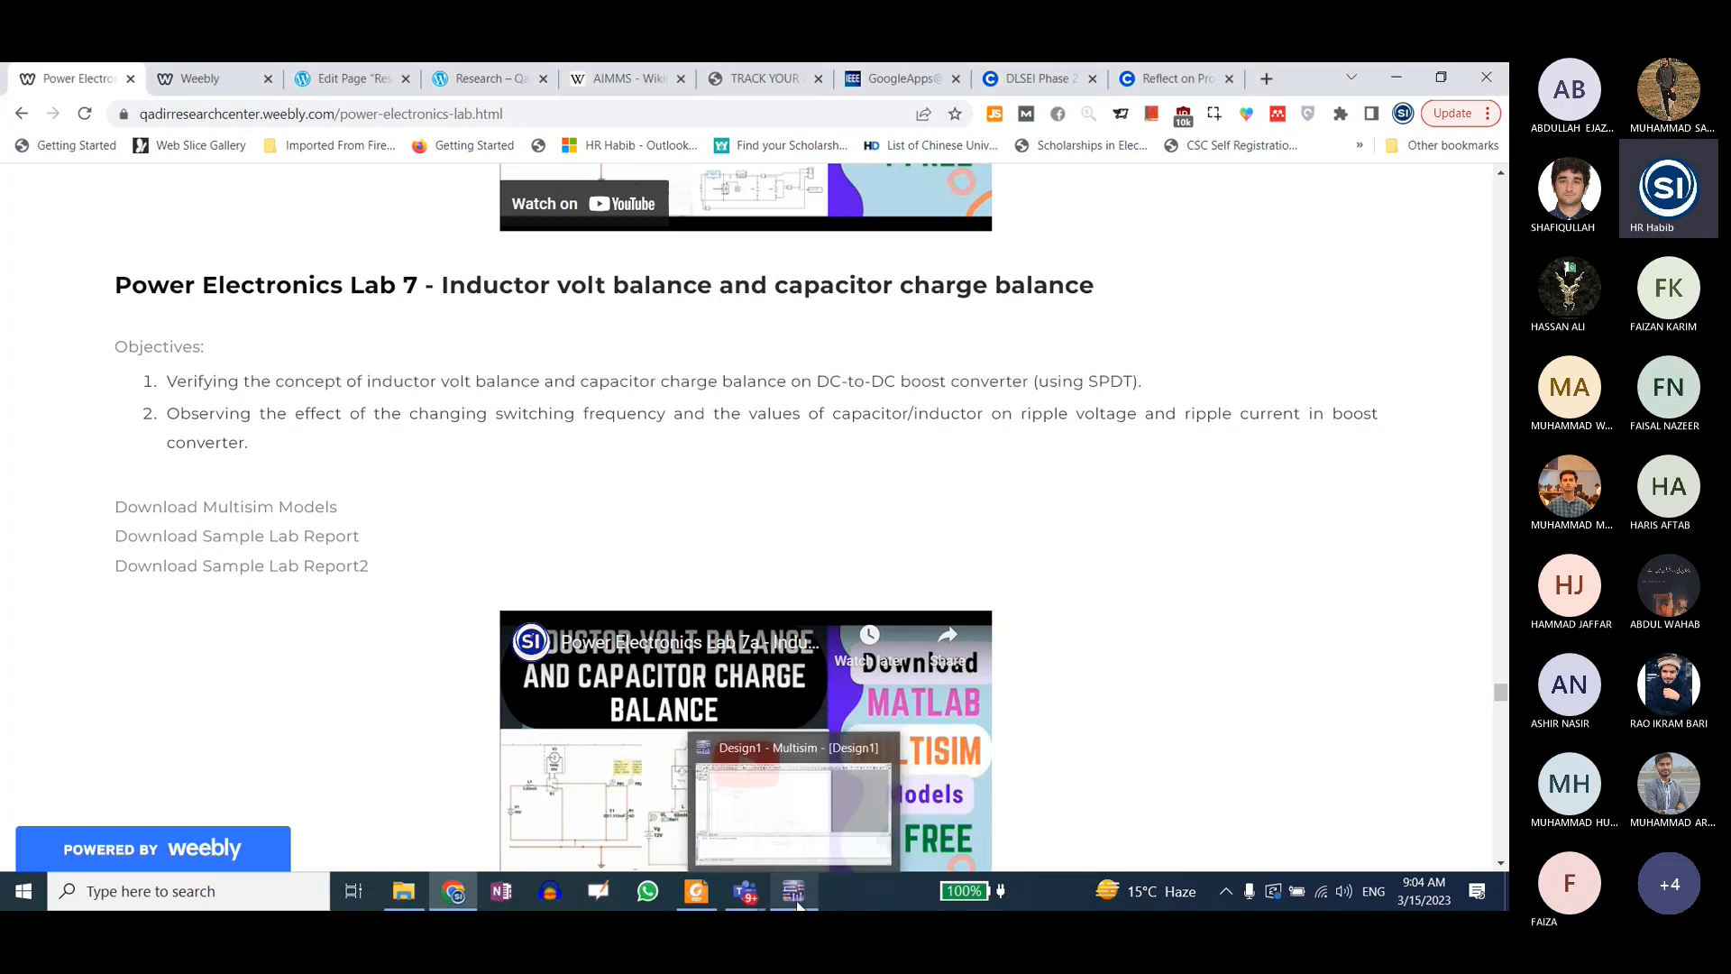
{"action": "left_click", "coordinate": [403, 892]}
{"action": "double_click", "coordinate": [232, 287]}
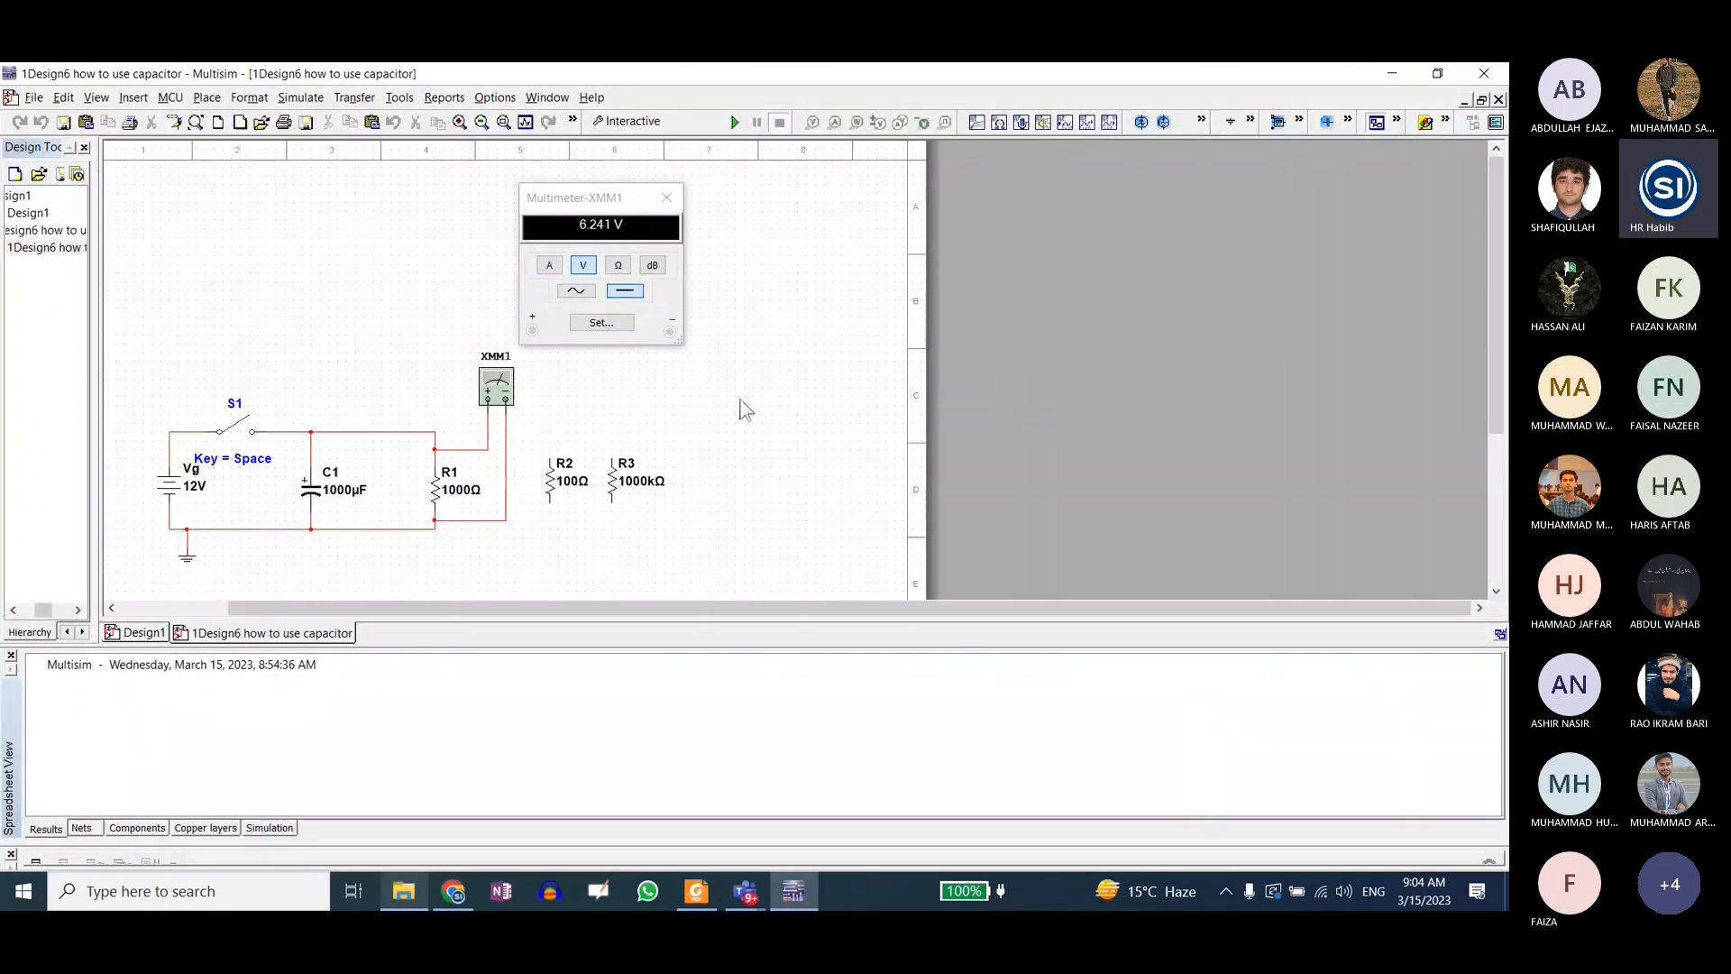
{"action": "scroll", "coordinate": [162, 546], "scroll_direction": "up", "scroll_amount": 1}
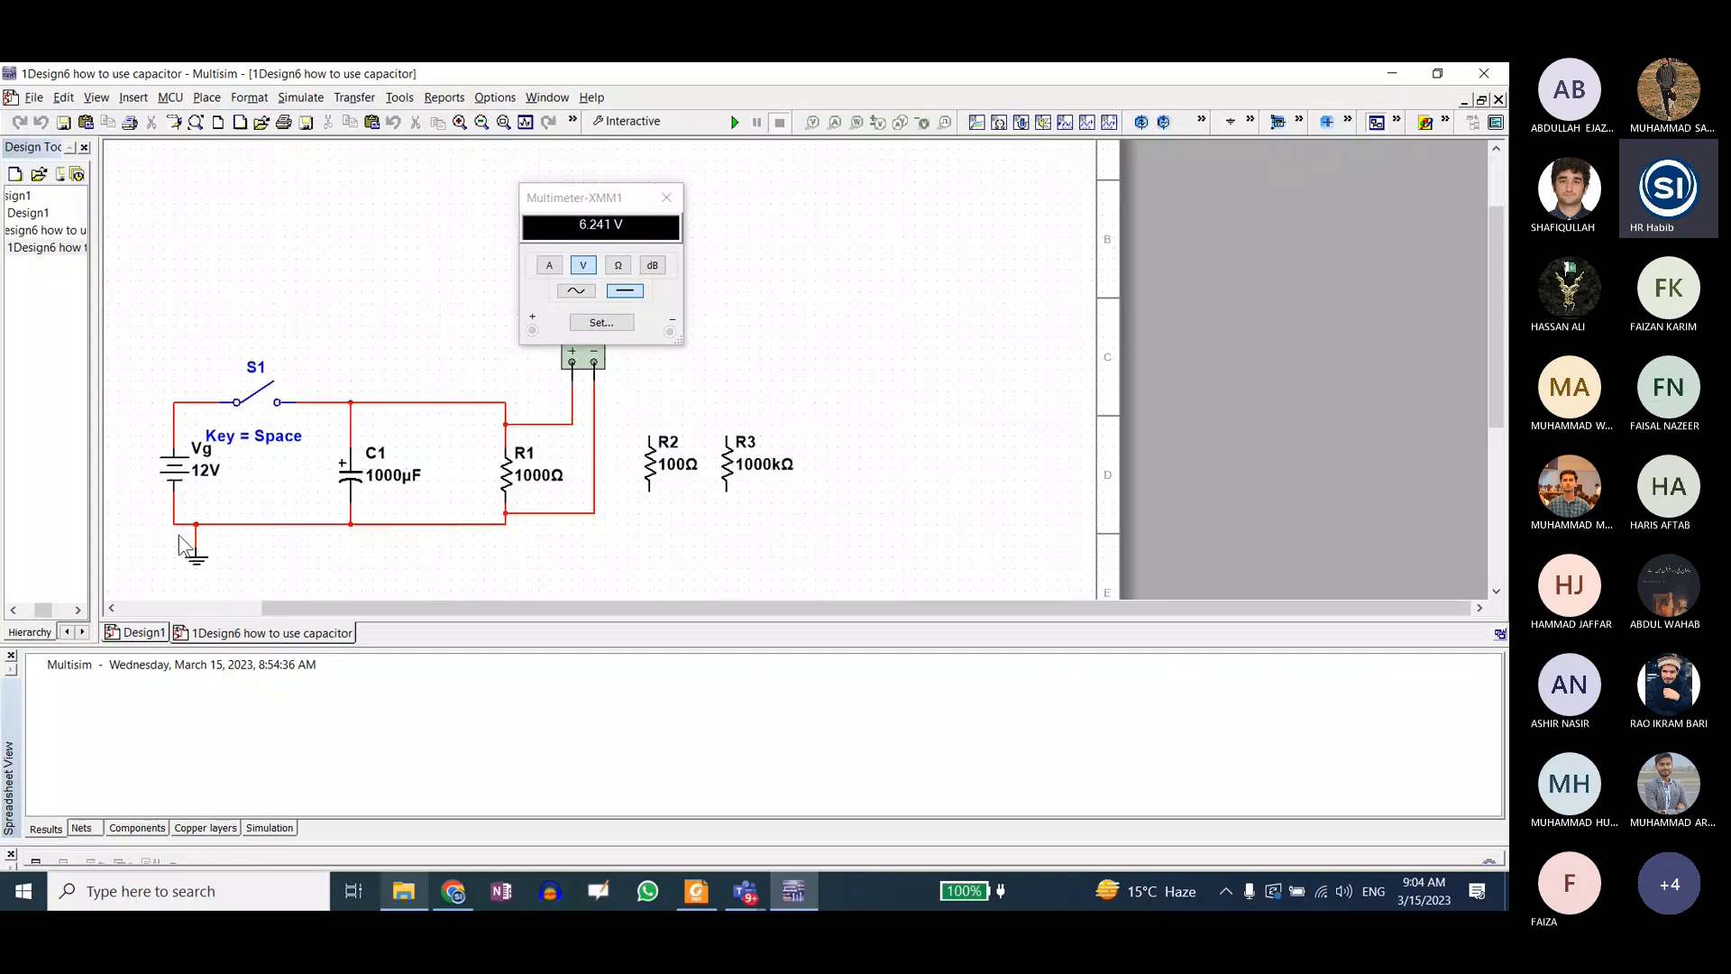
{"action": "scroll", "coordinate": [271, 521], "scroll_direction": "down", "scroll_amount": 1}
{"action": "scroll", "coordinate": [272, 525], "scroll_direction": "up", "scroll_amount": 1}
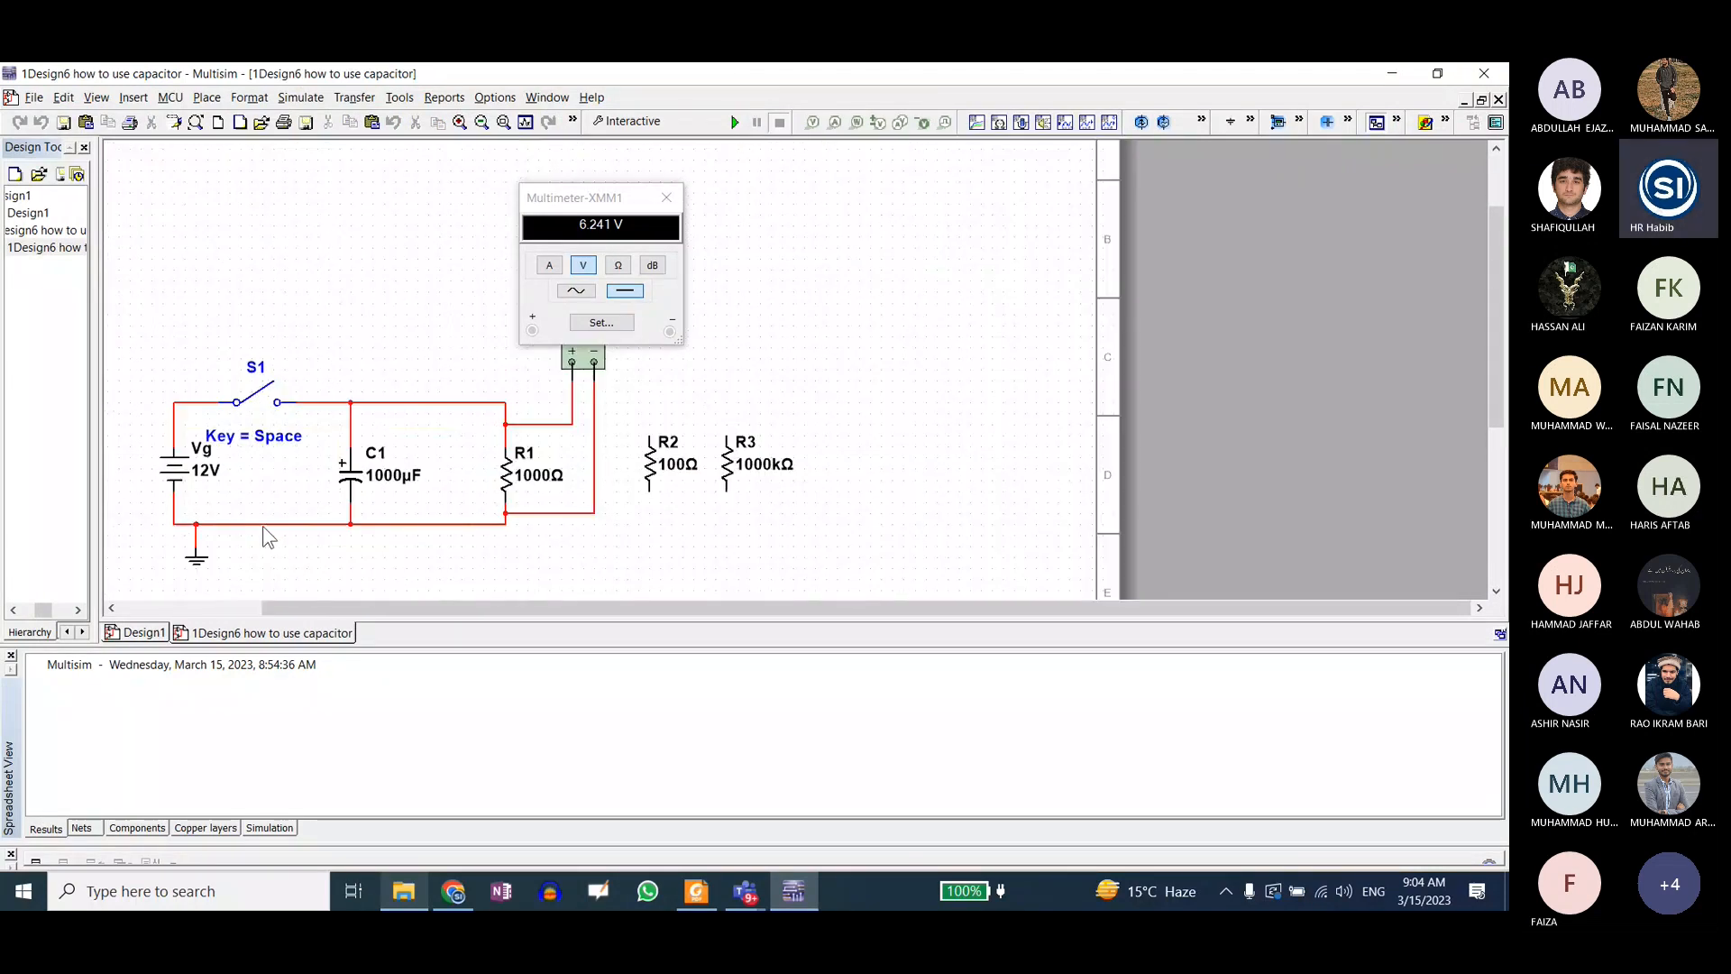
{"action": "left_click_drag", "start_coordinate": [606, 200], "coordinate": [871, 204]}
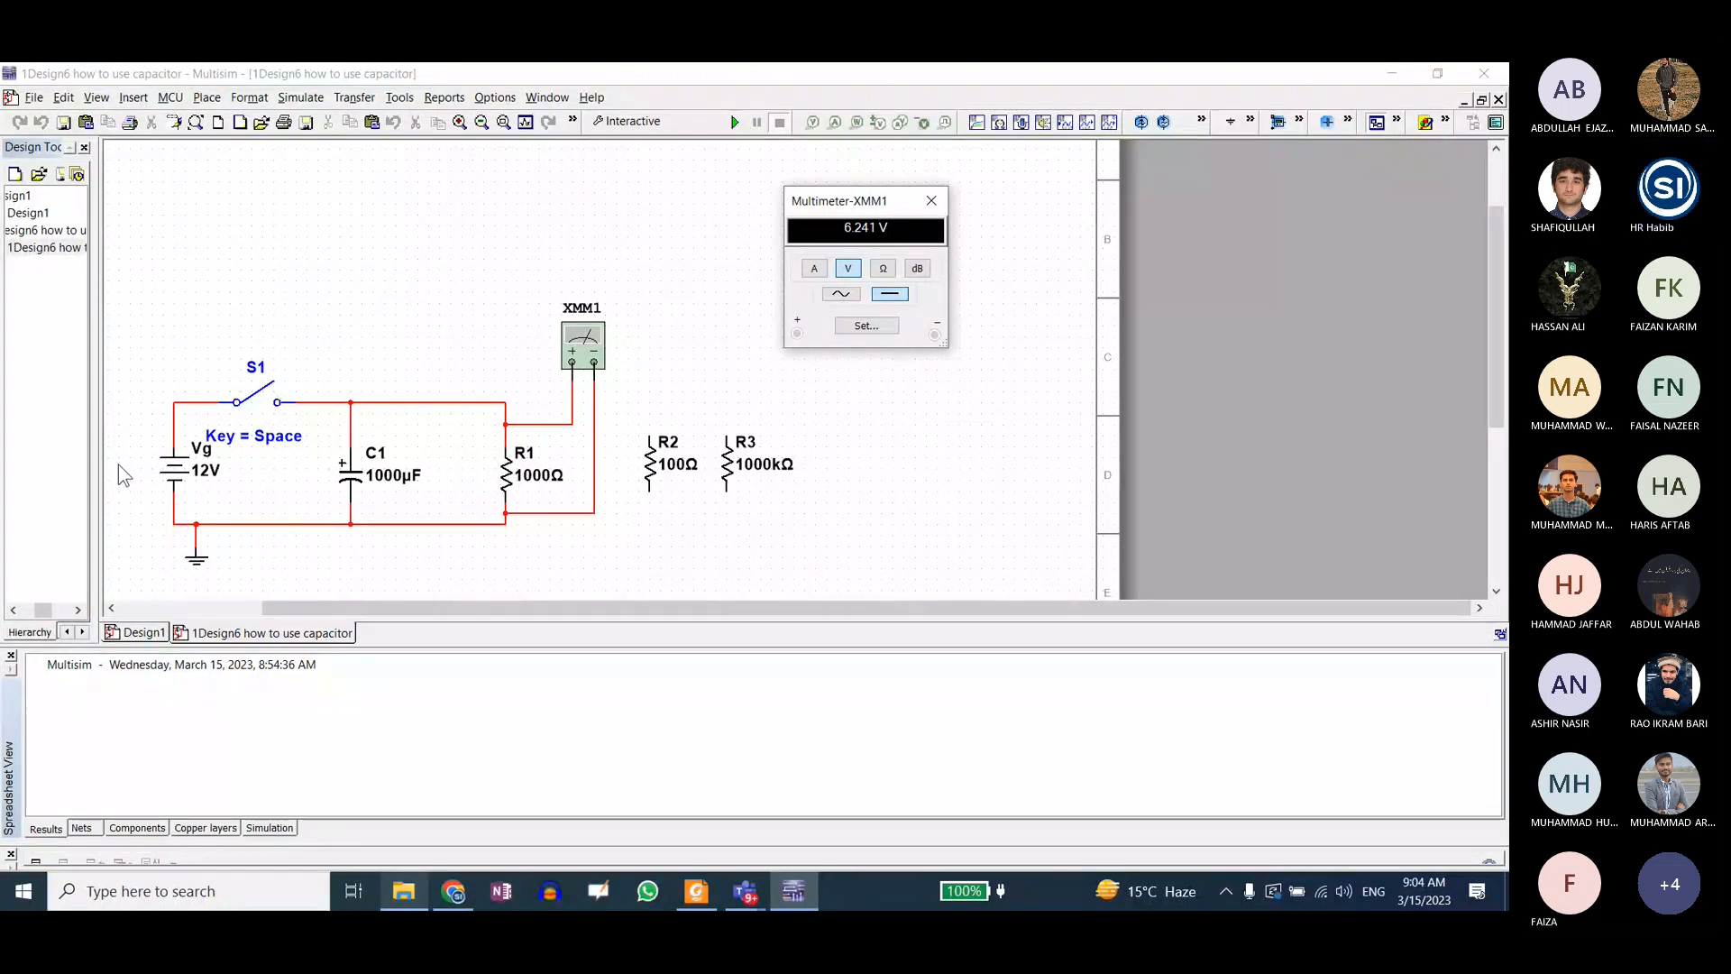
Step: Inspect switch S1's properties and its SPST entry in the component database
{"action": "left_click", "coordinate": [171, 485]}
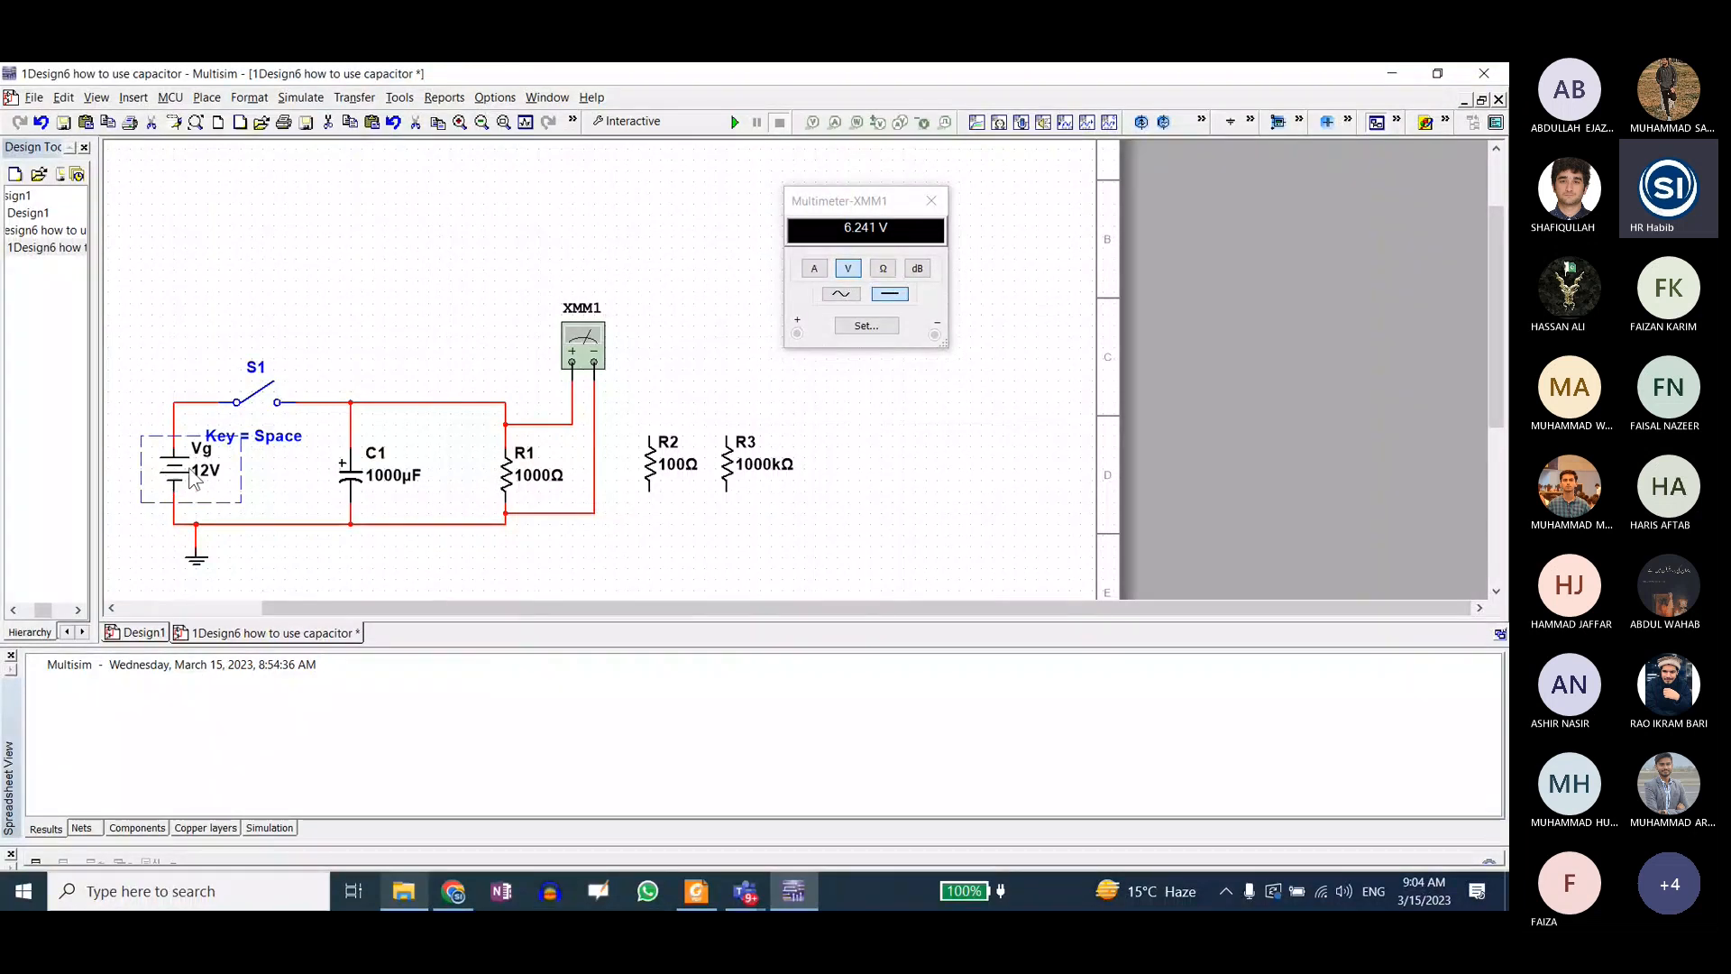
{"action": "double_click", "coordinate": [257, 394]}
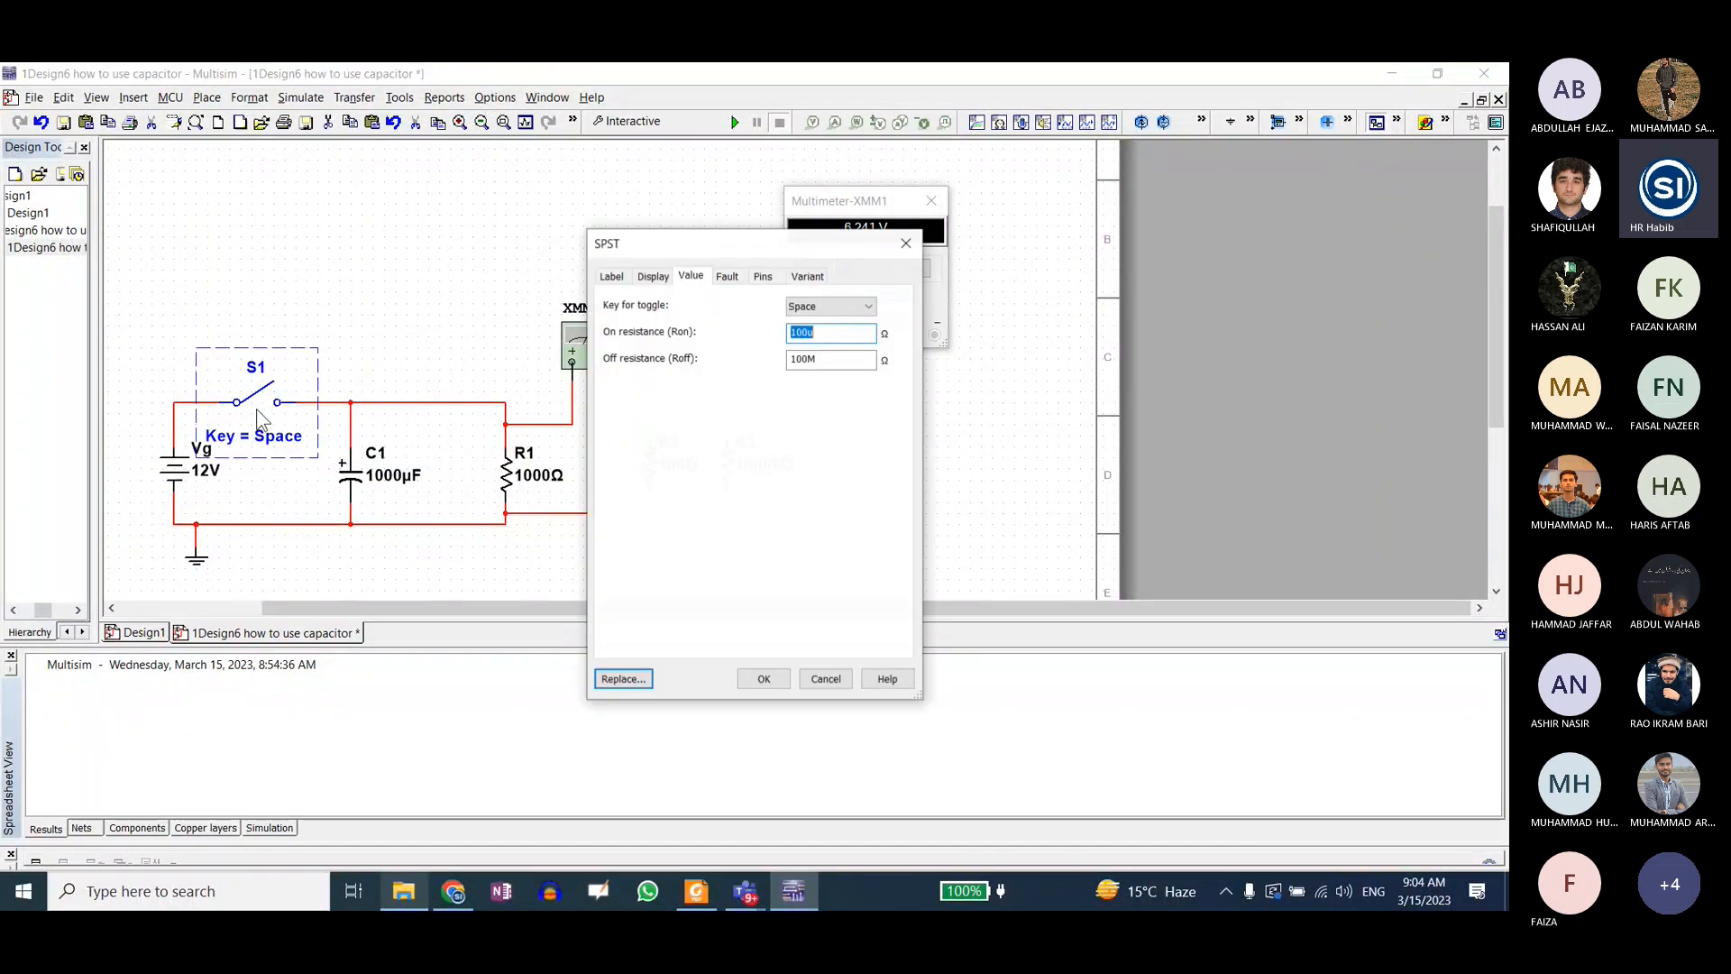
{"action": "left_click", "coordinate": [607, 682]}
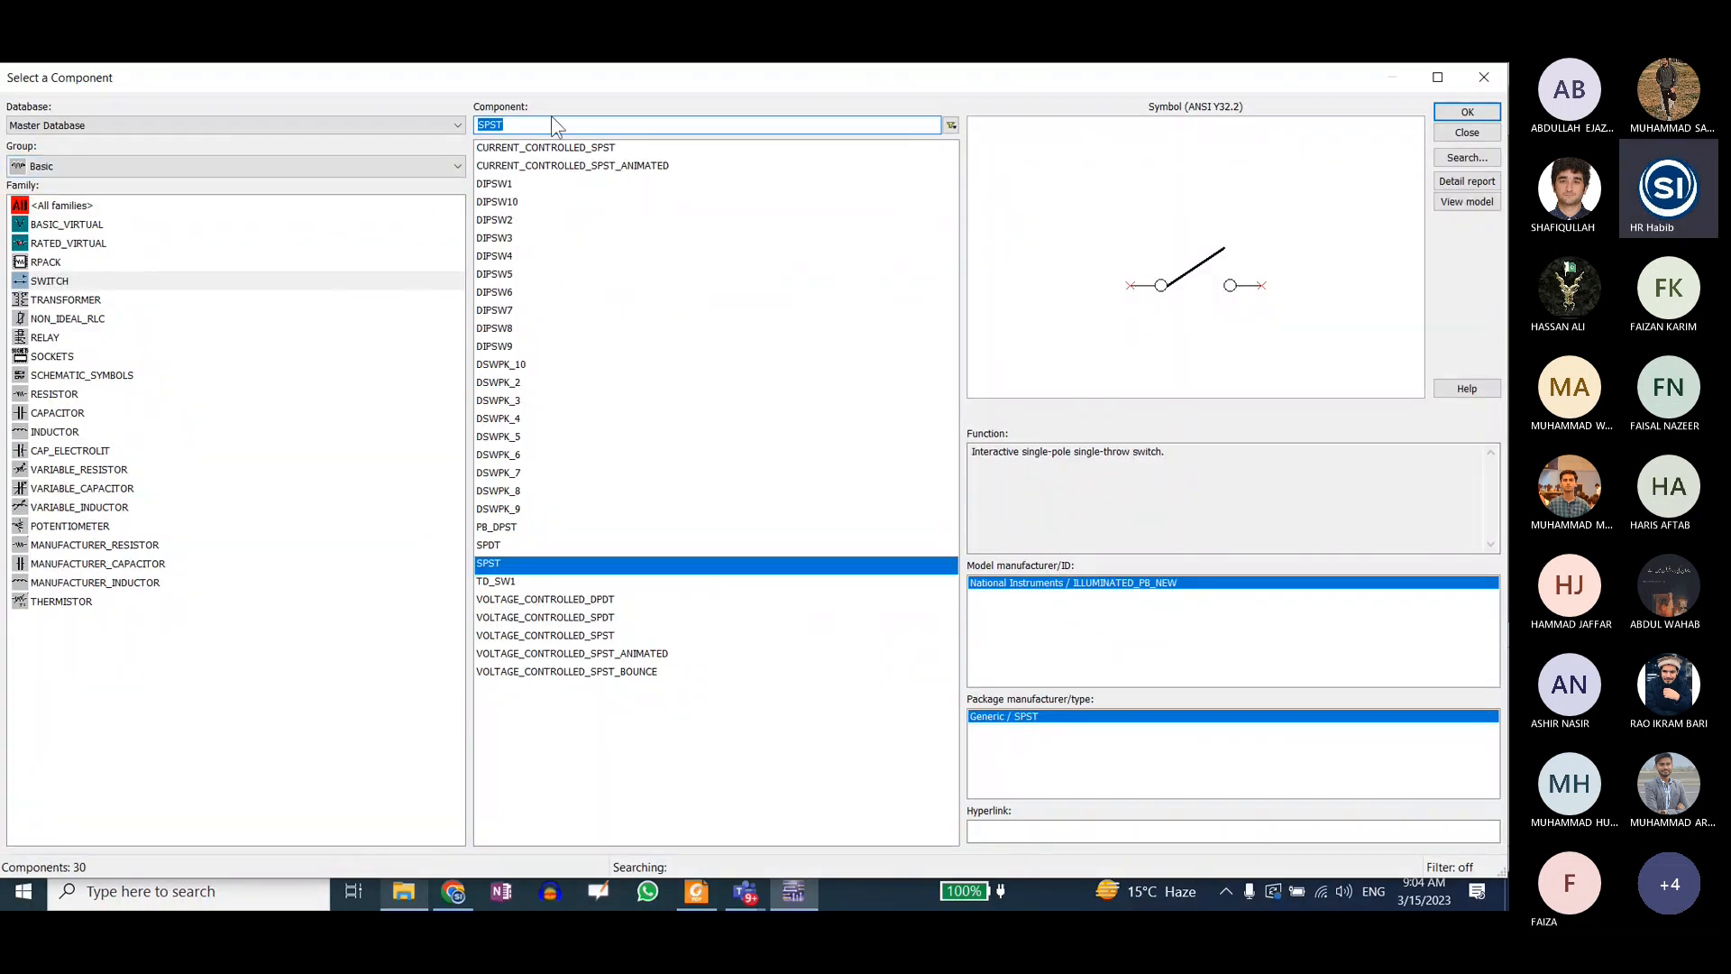
{"action": "left_click", "coordinate": [1465, 109]}
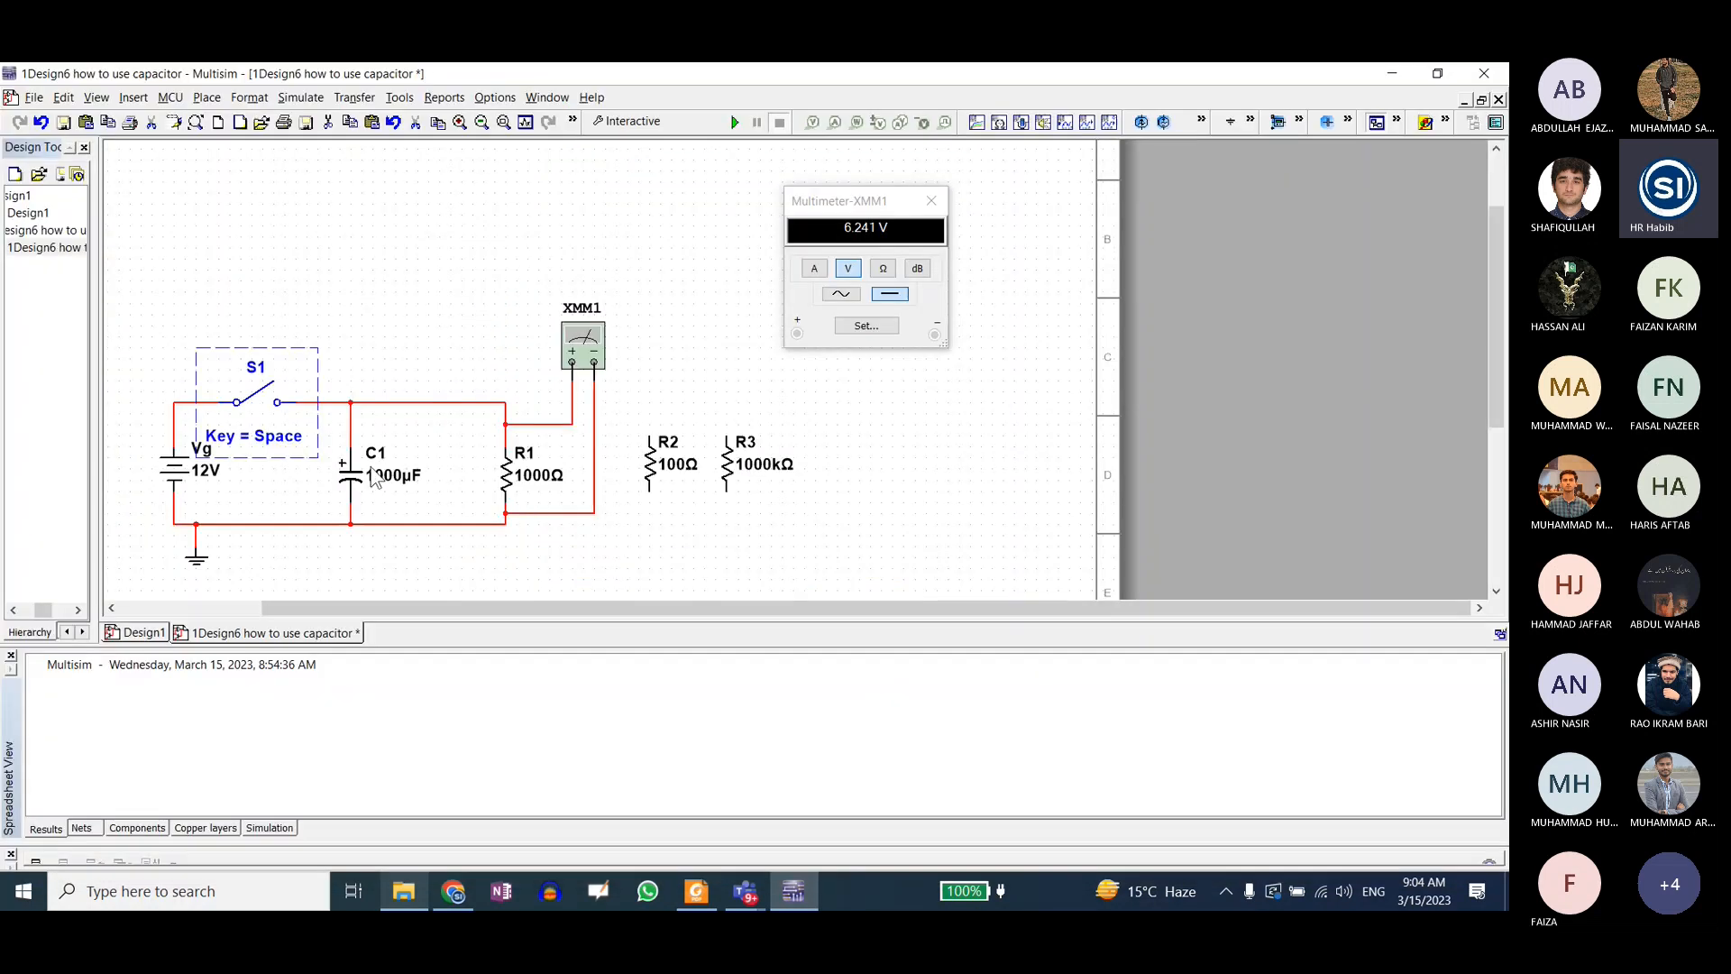
Step: Check the value properties of capacitor C1 and resistor R1, leaving both as they are
{"action": "double_click", "coordinate": [356, 487]}
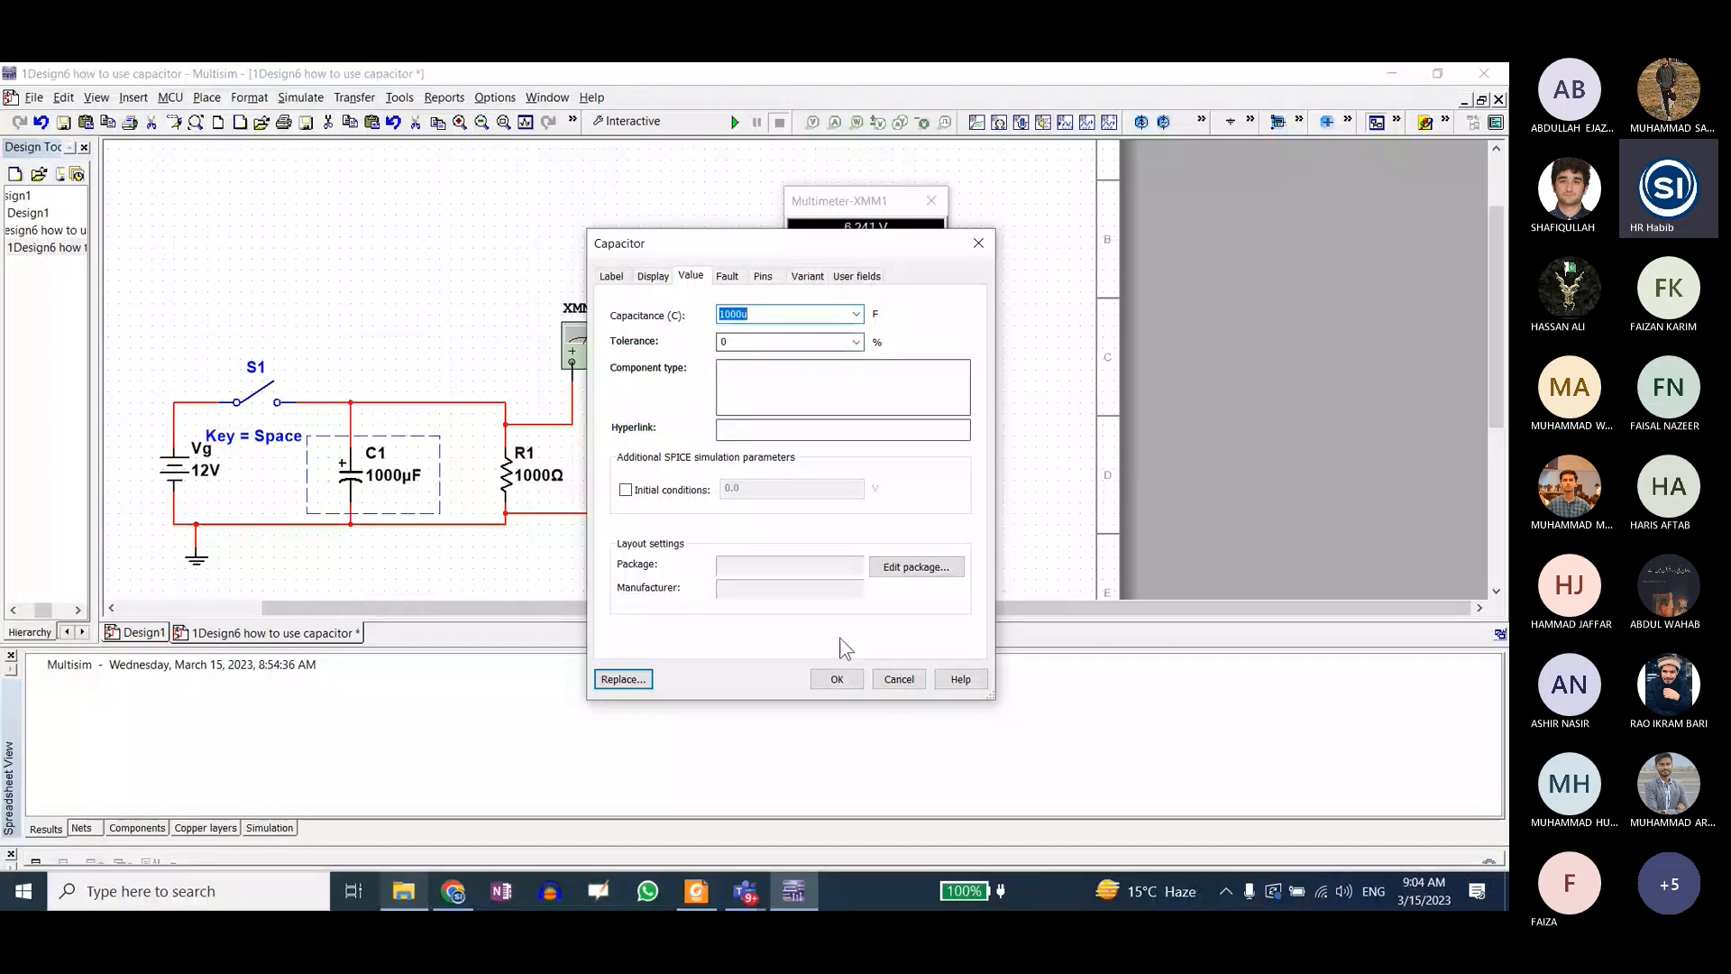
{"action": "left_click", "coordinate": [836, 679]}
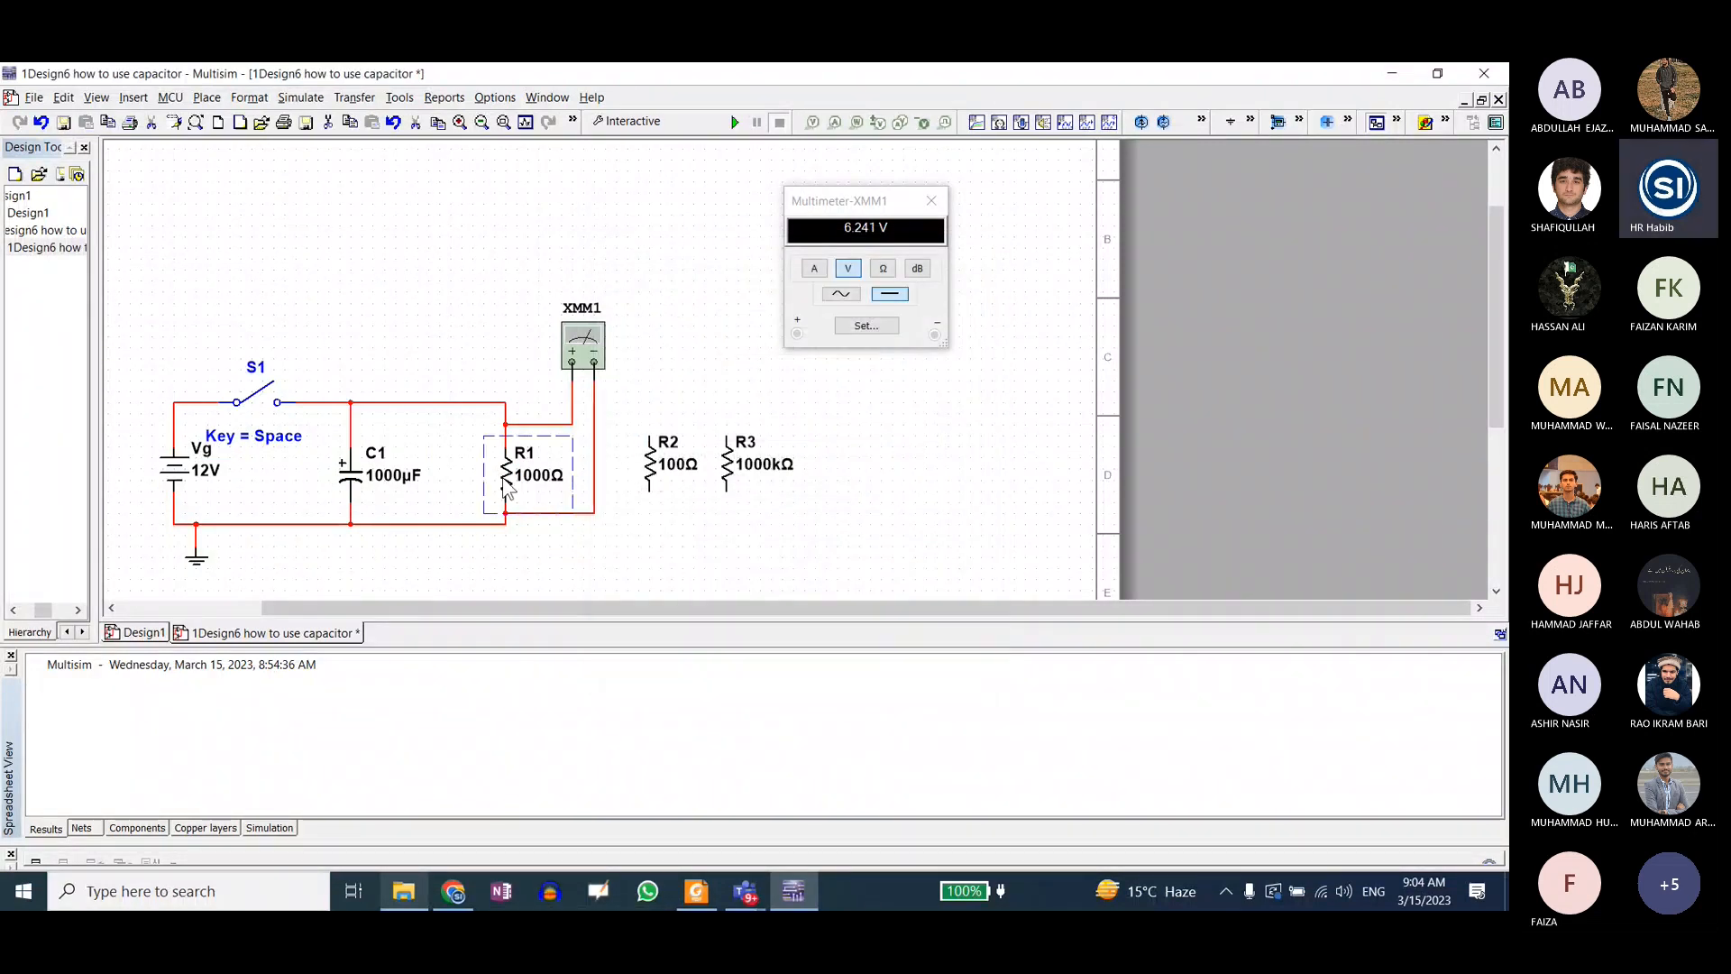
{"action": "double_click", "coordinate": [505, 488]}
{"action": "left_click", "coordinate": [842, 743]}
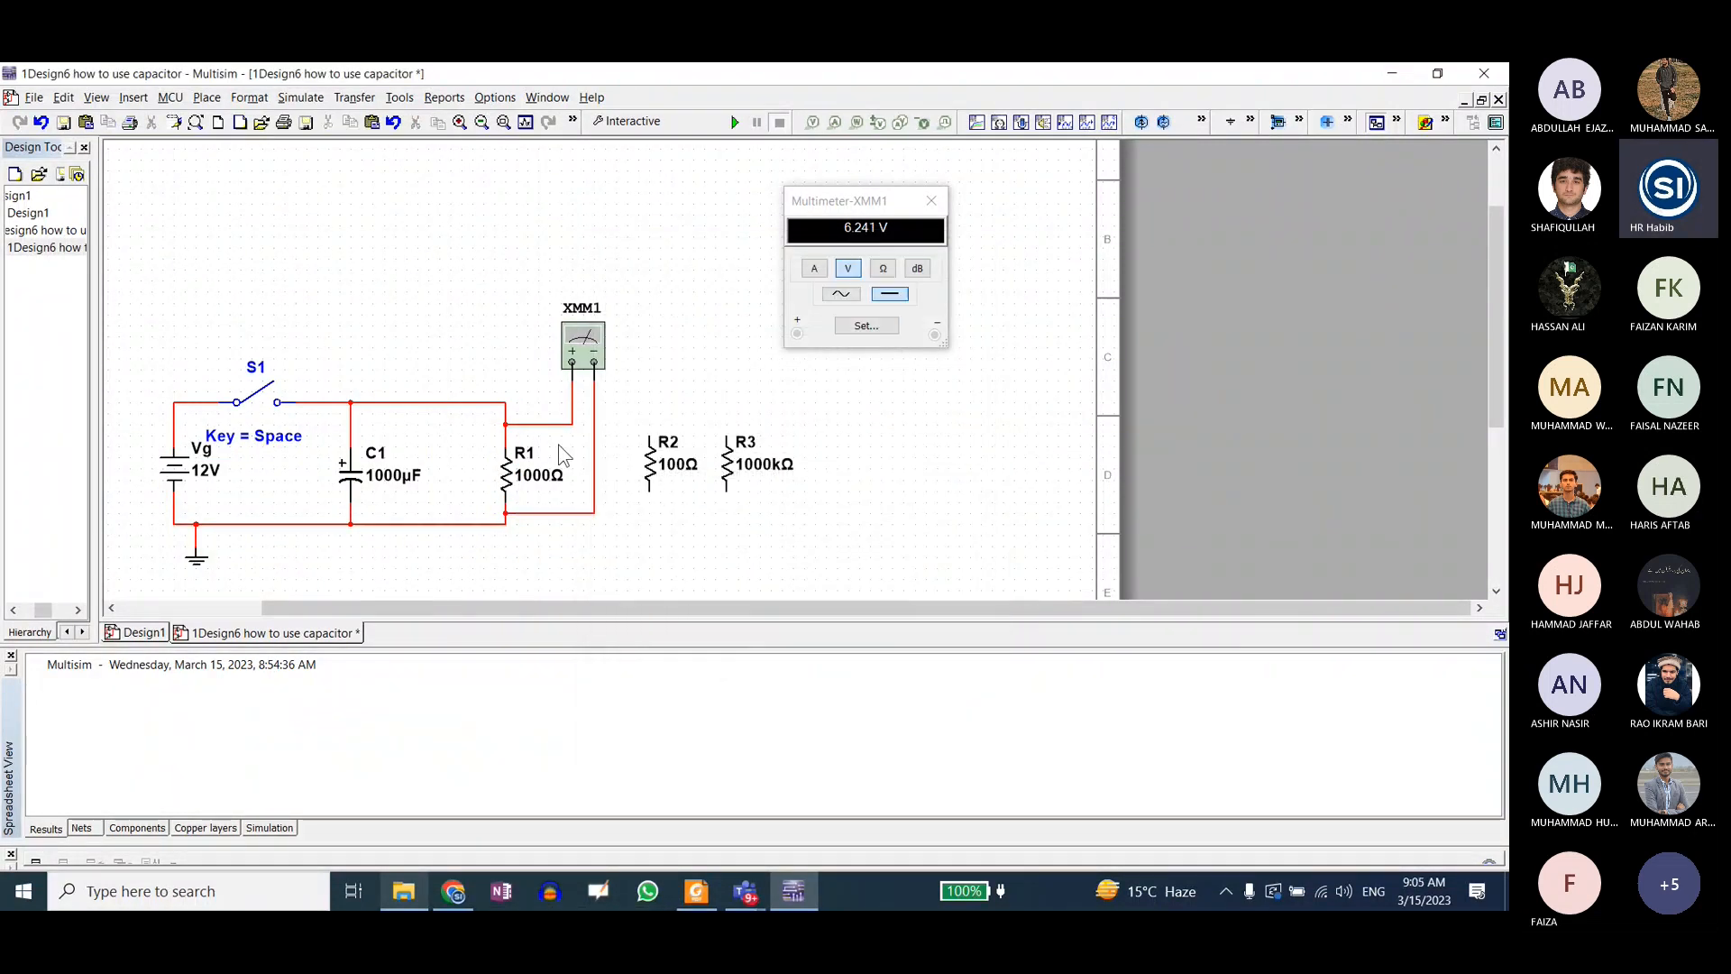
Step: Toggle the XMM1 multimeter's readout closed and open, and switch the schematic to full screen and back
{"action": "left_click", "coordinate": [585, 340]}
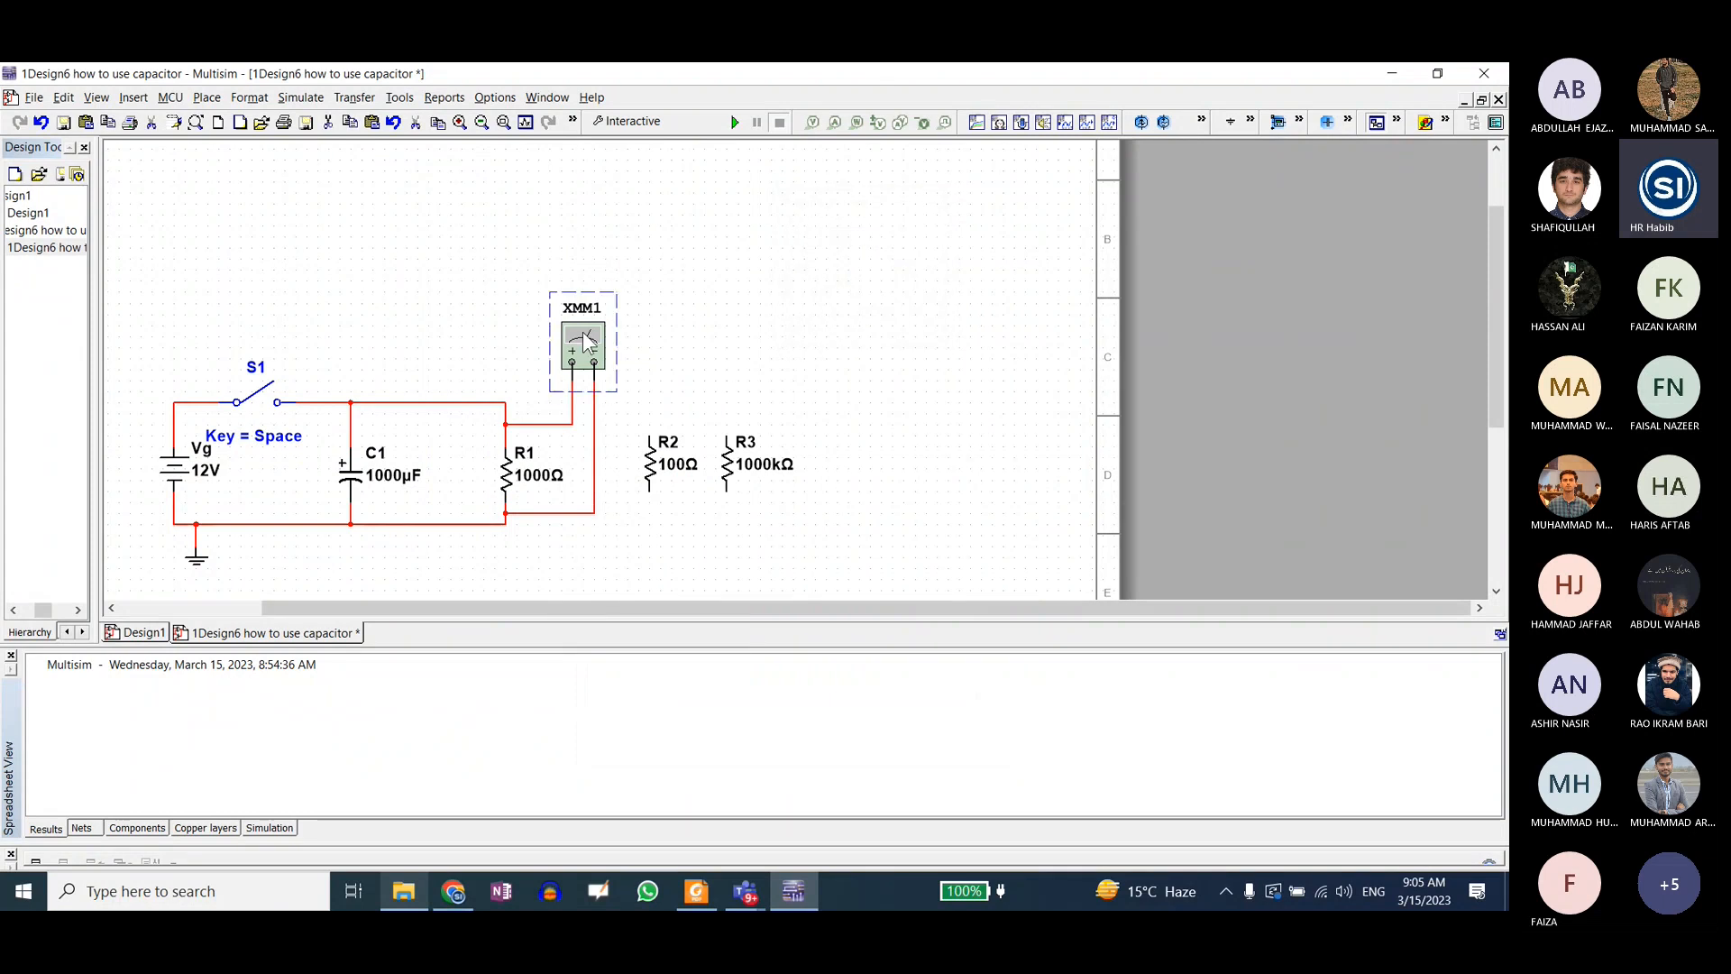
{"action": "double_click", "coordinate": [585, 340]}
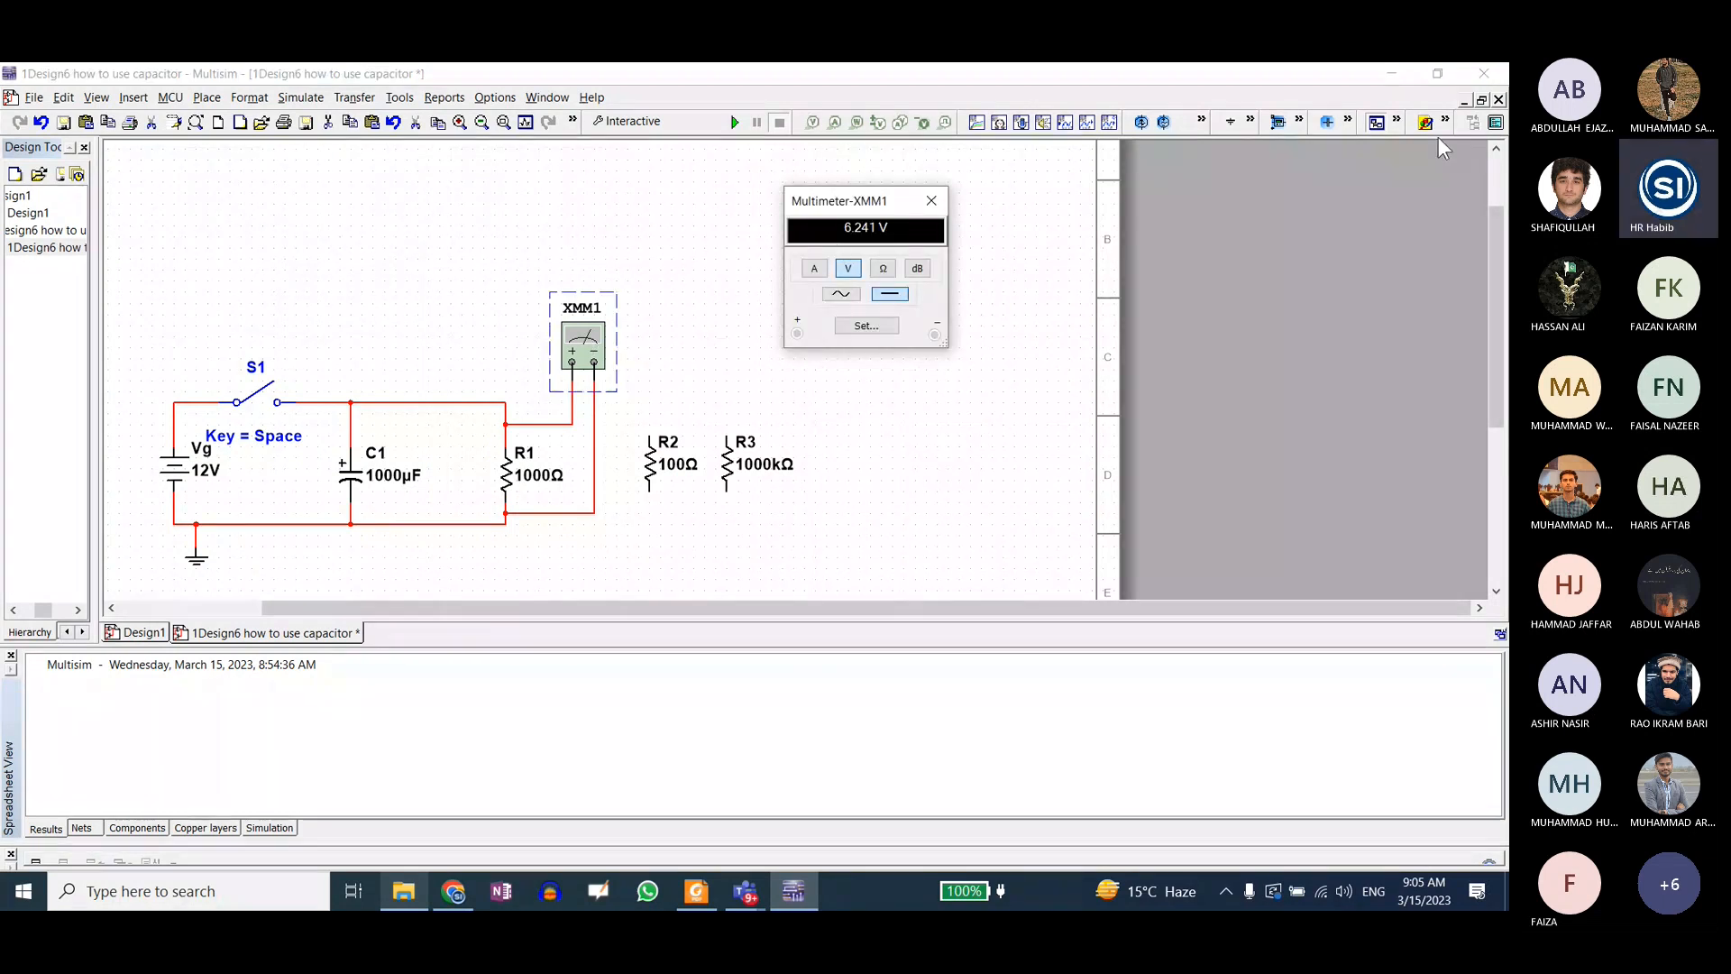
{"action": "left_click", "coordinate": [1494, 129]}
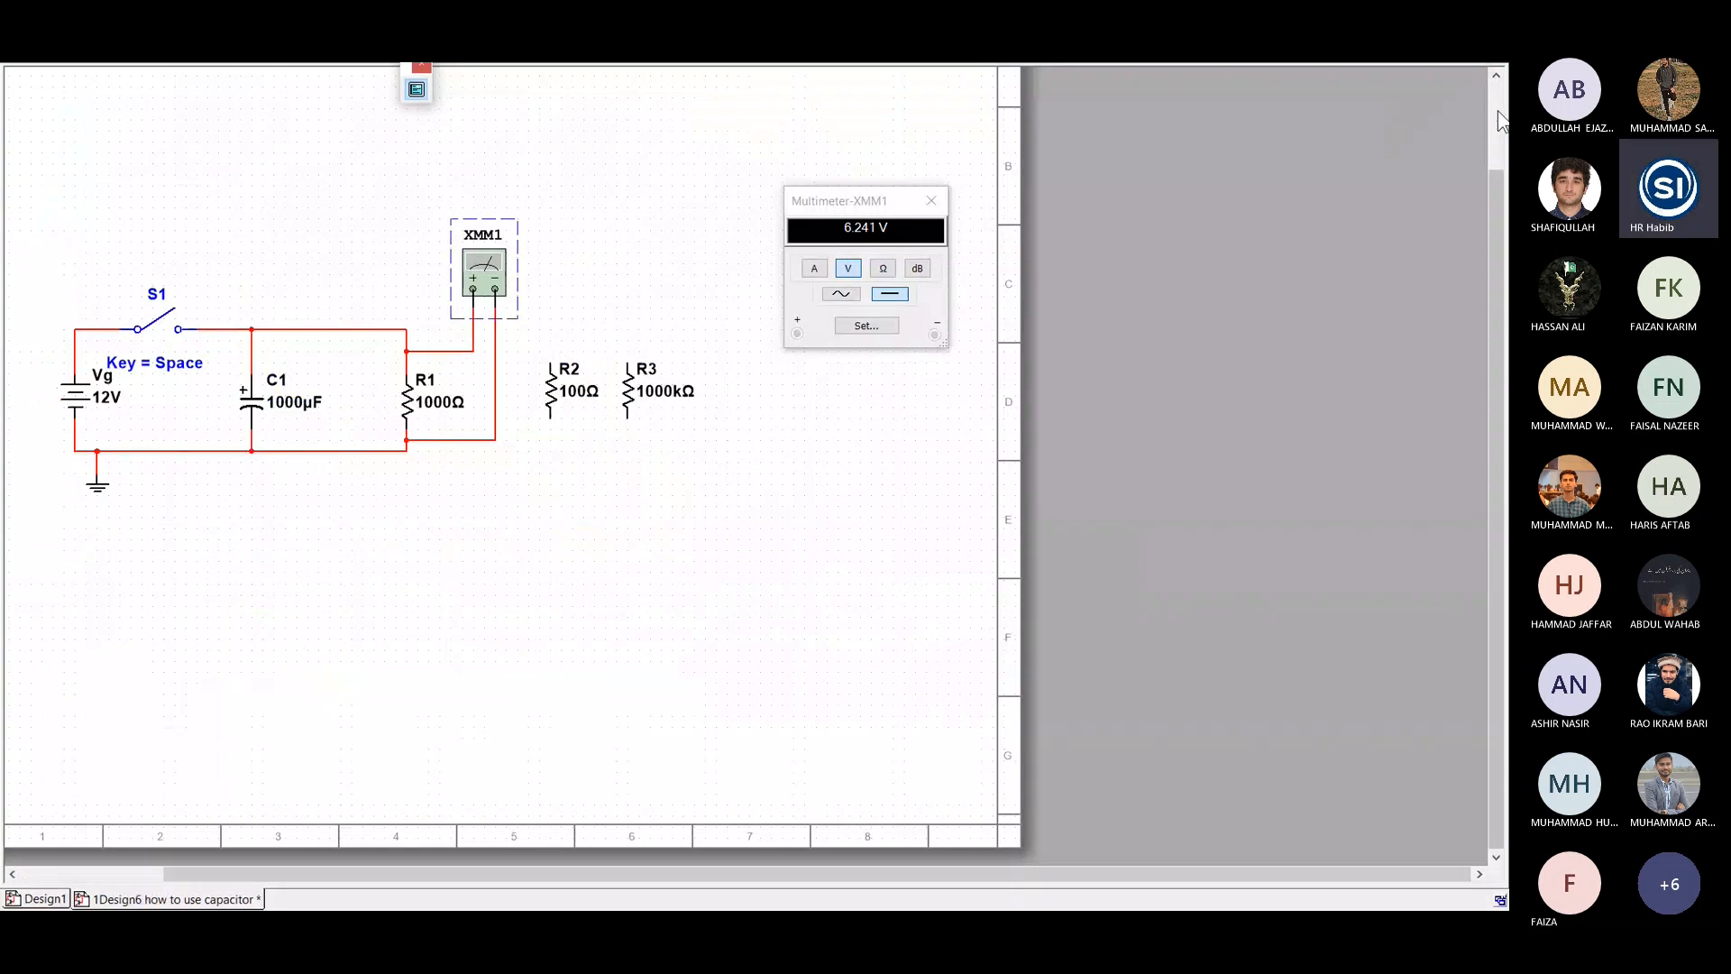
{"action": "left_click", "coordinate": [415, 89]}
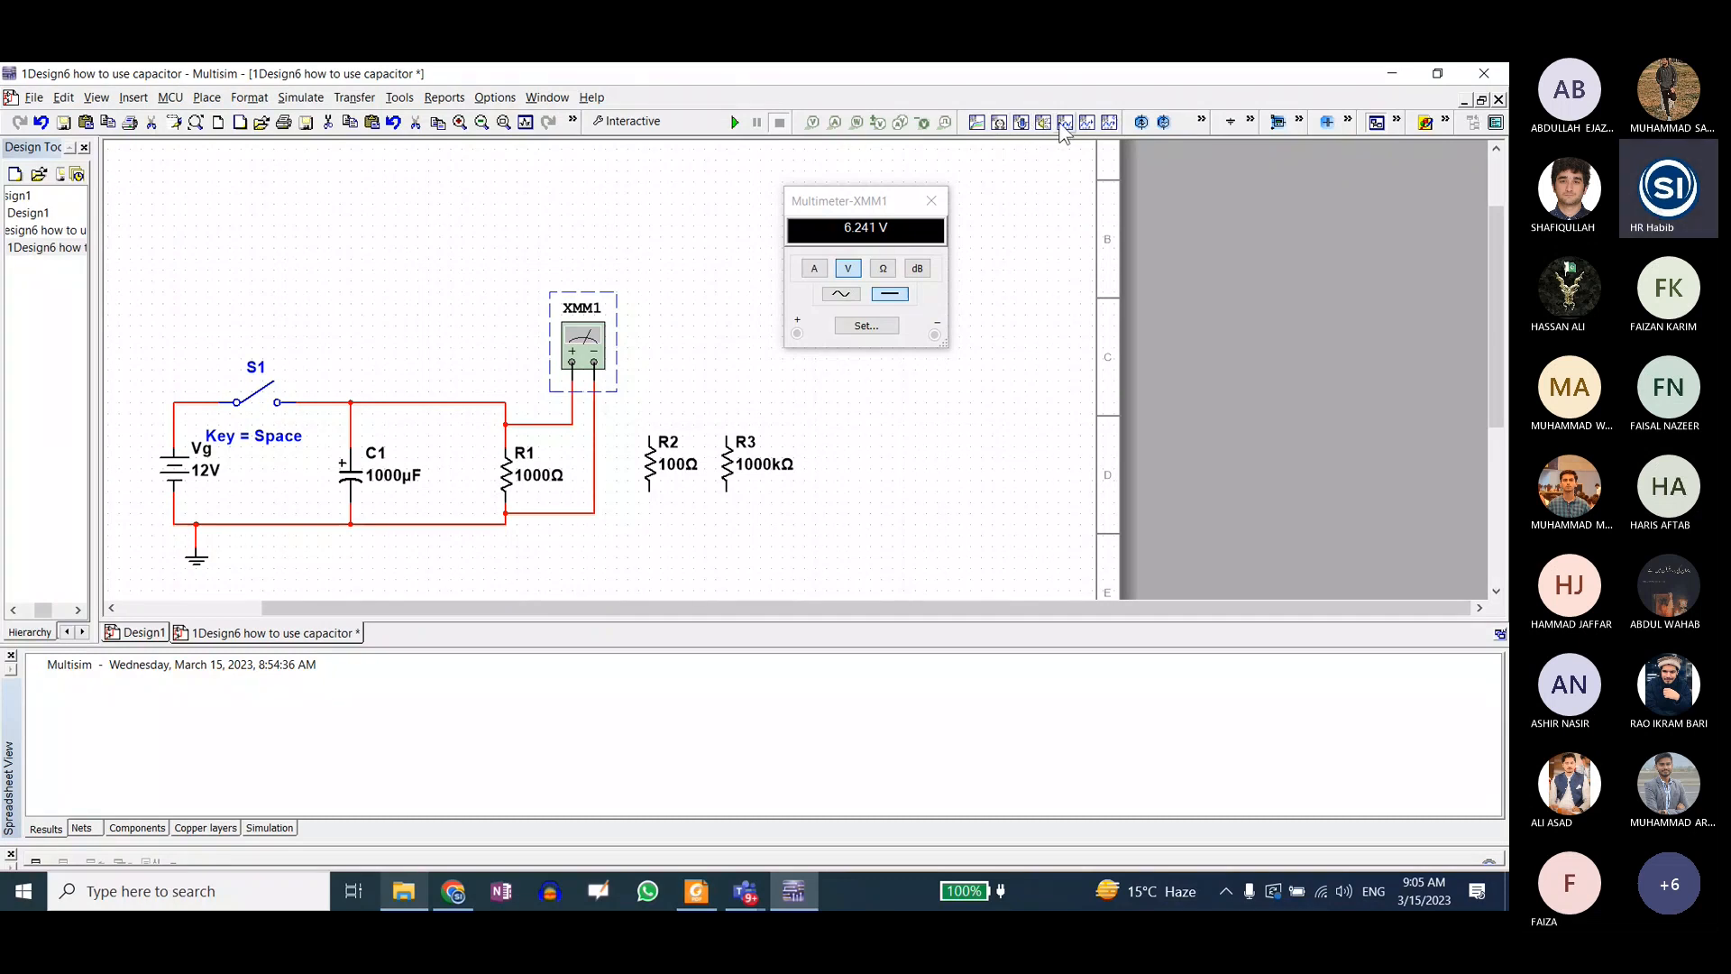
Step: Look through the available measurement components, virtual basic components and main design tools
{"action": "left_click", "coordinate": [1298, 123]}
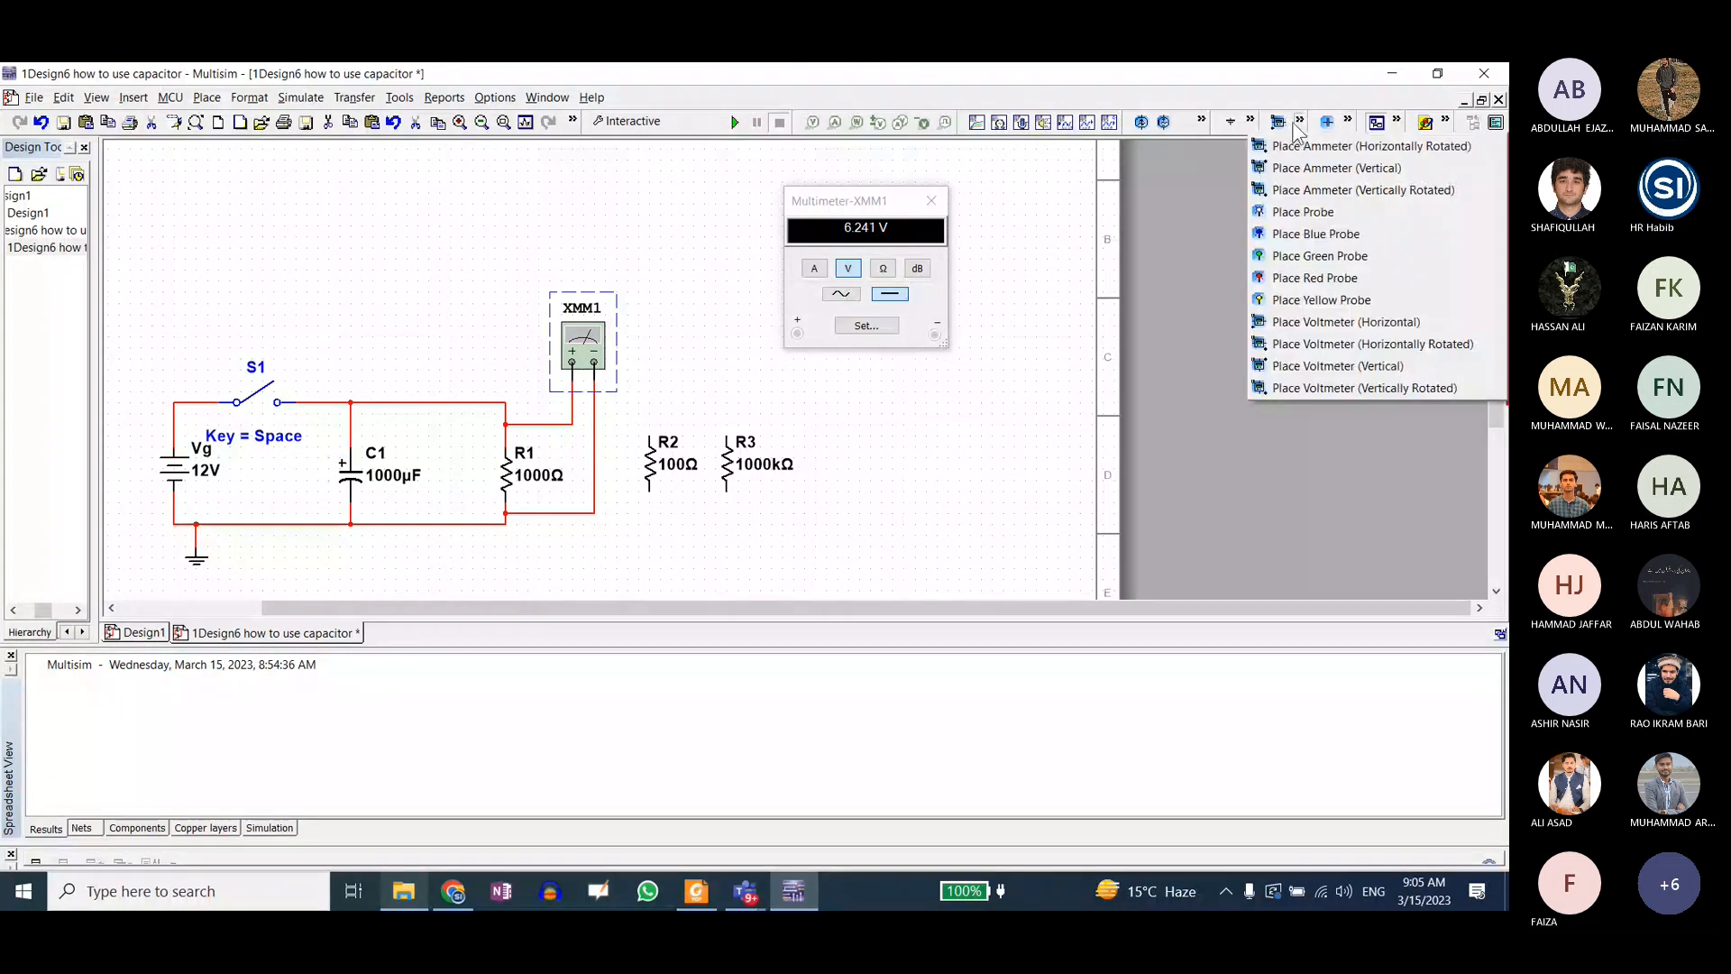
{"action": "left_click", "coordinate": [1299, 123]}
{"action": "left_click", "coordinate": [1301, 123]}
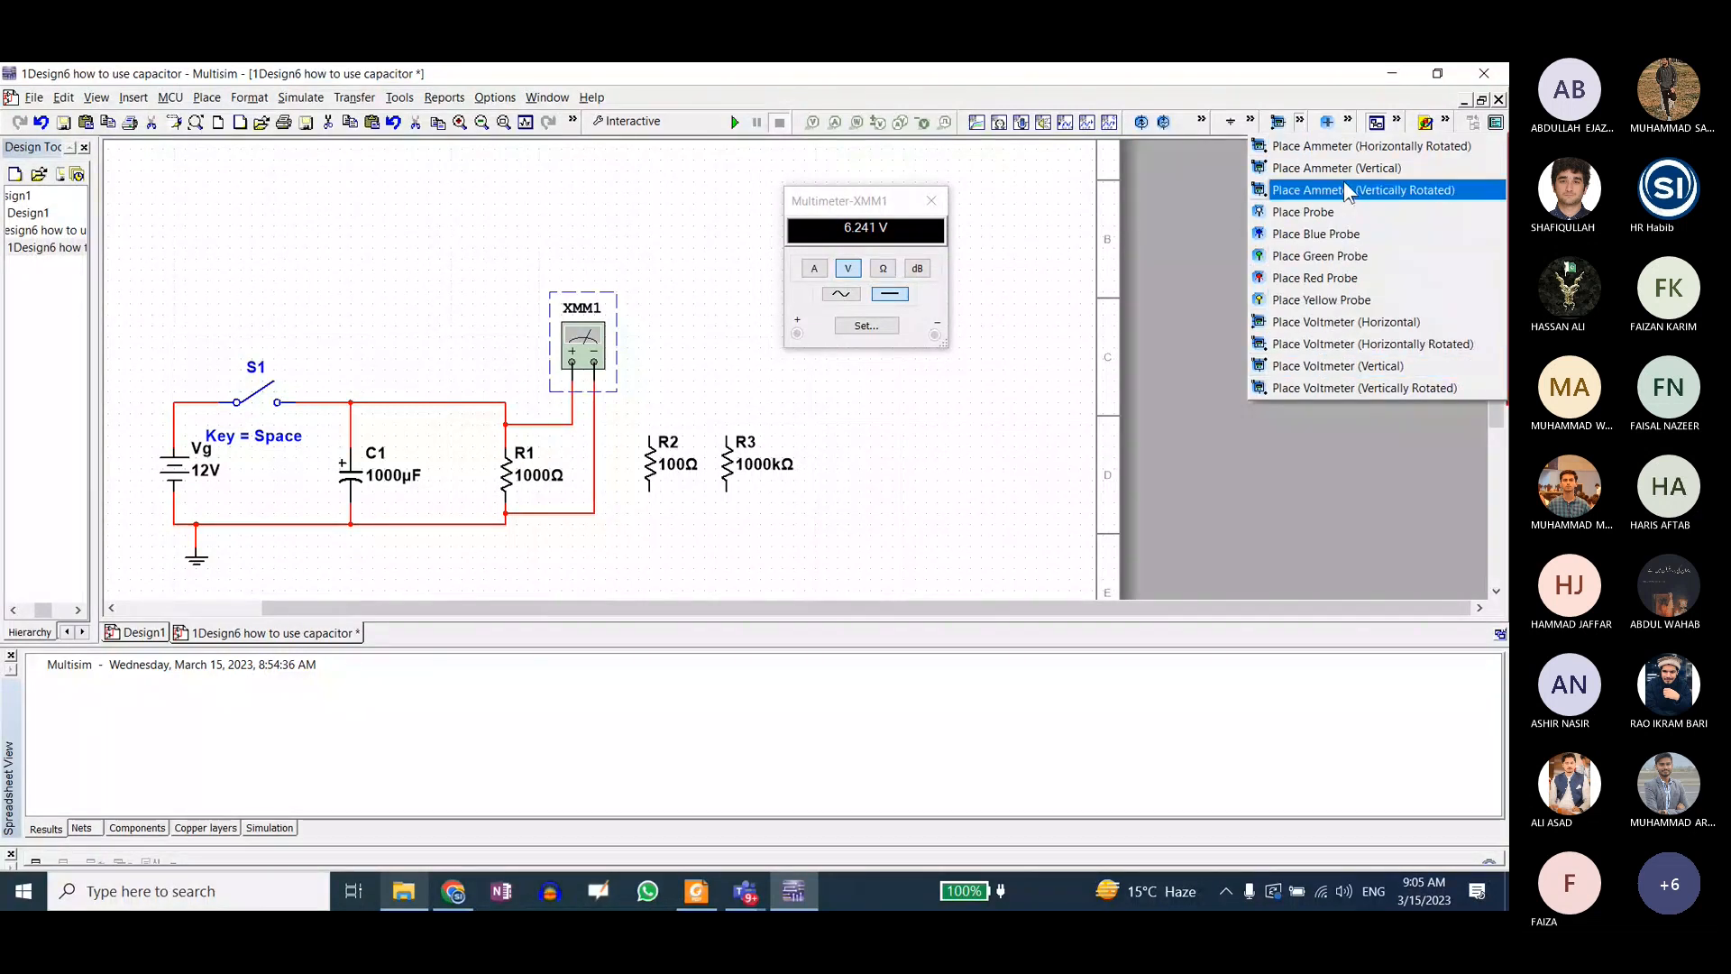
{"action": "left_click", "coordinate": [1348, 122]}
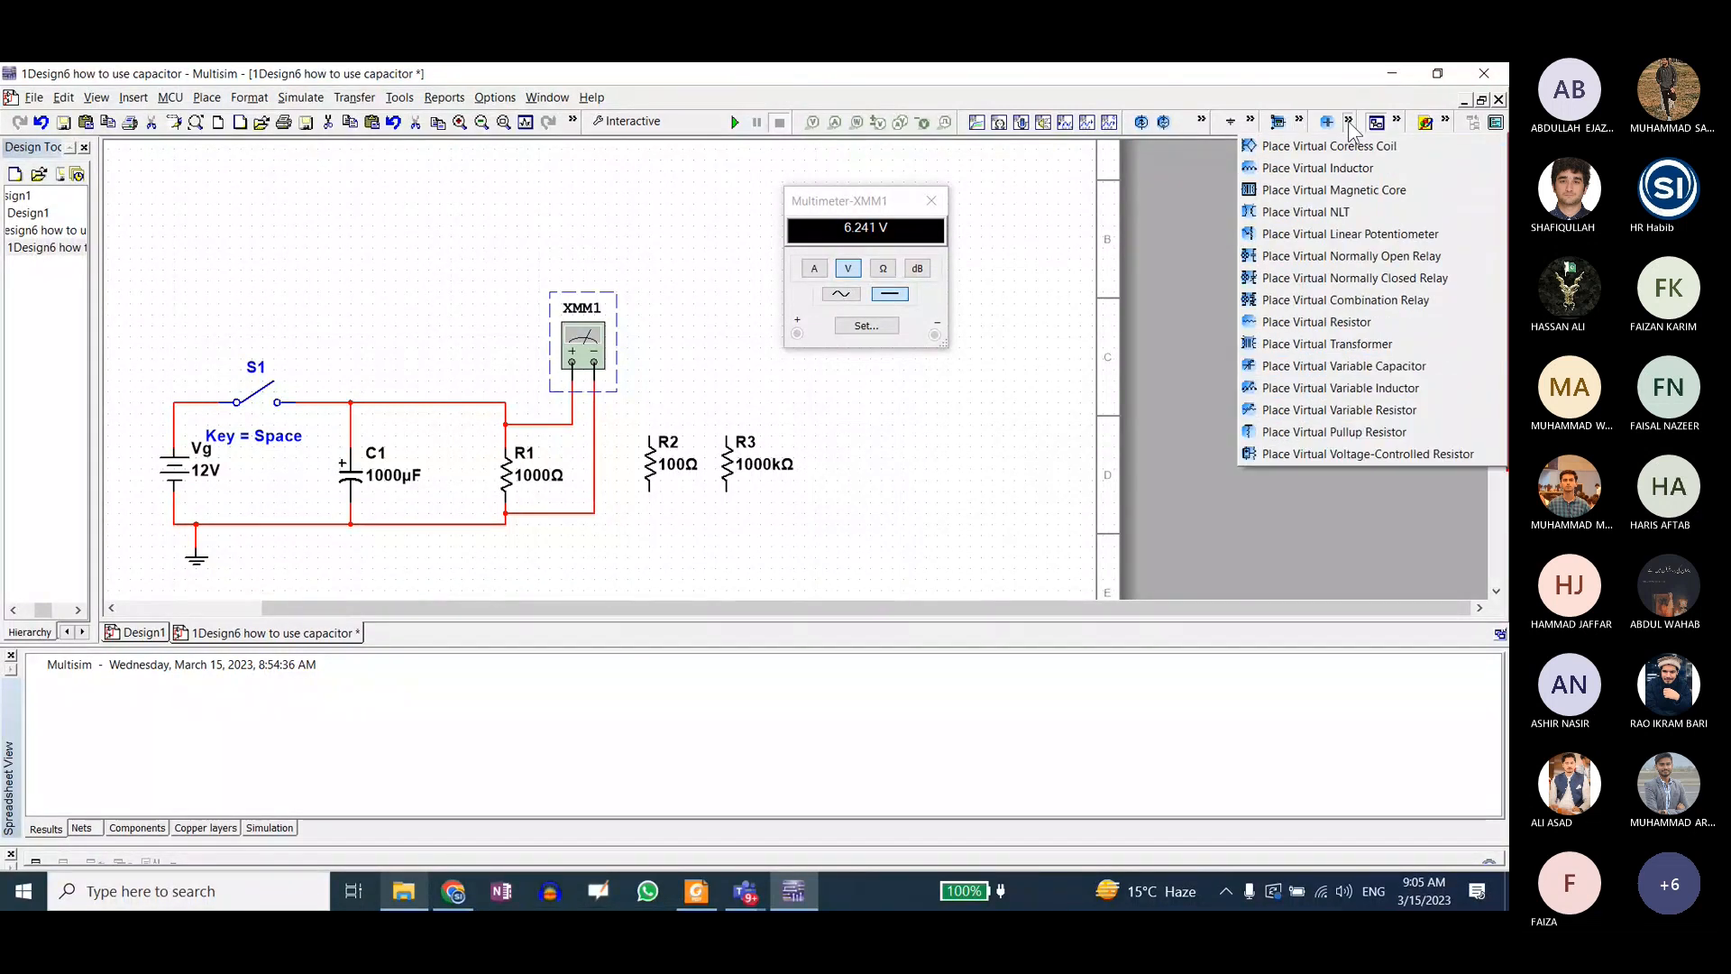
{"action": "left_click", "coordinate": [1396, 122]}
{"action": "left_click", "coordinate": [1397, 121]}
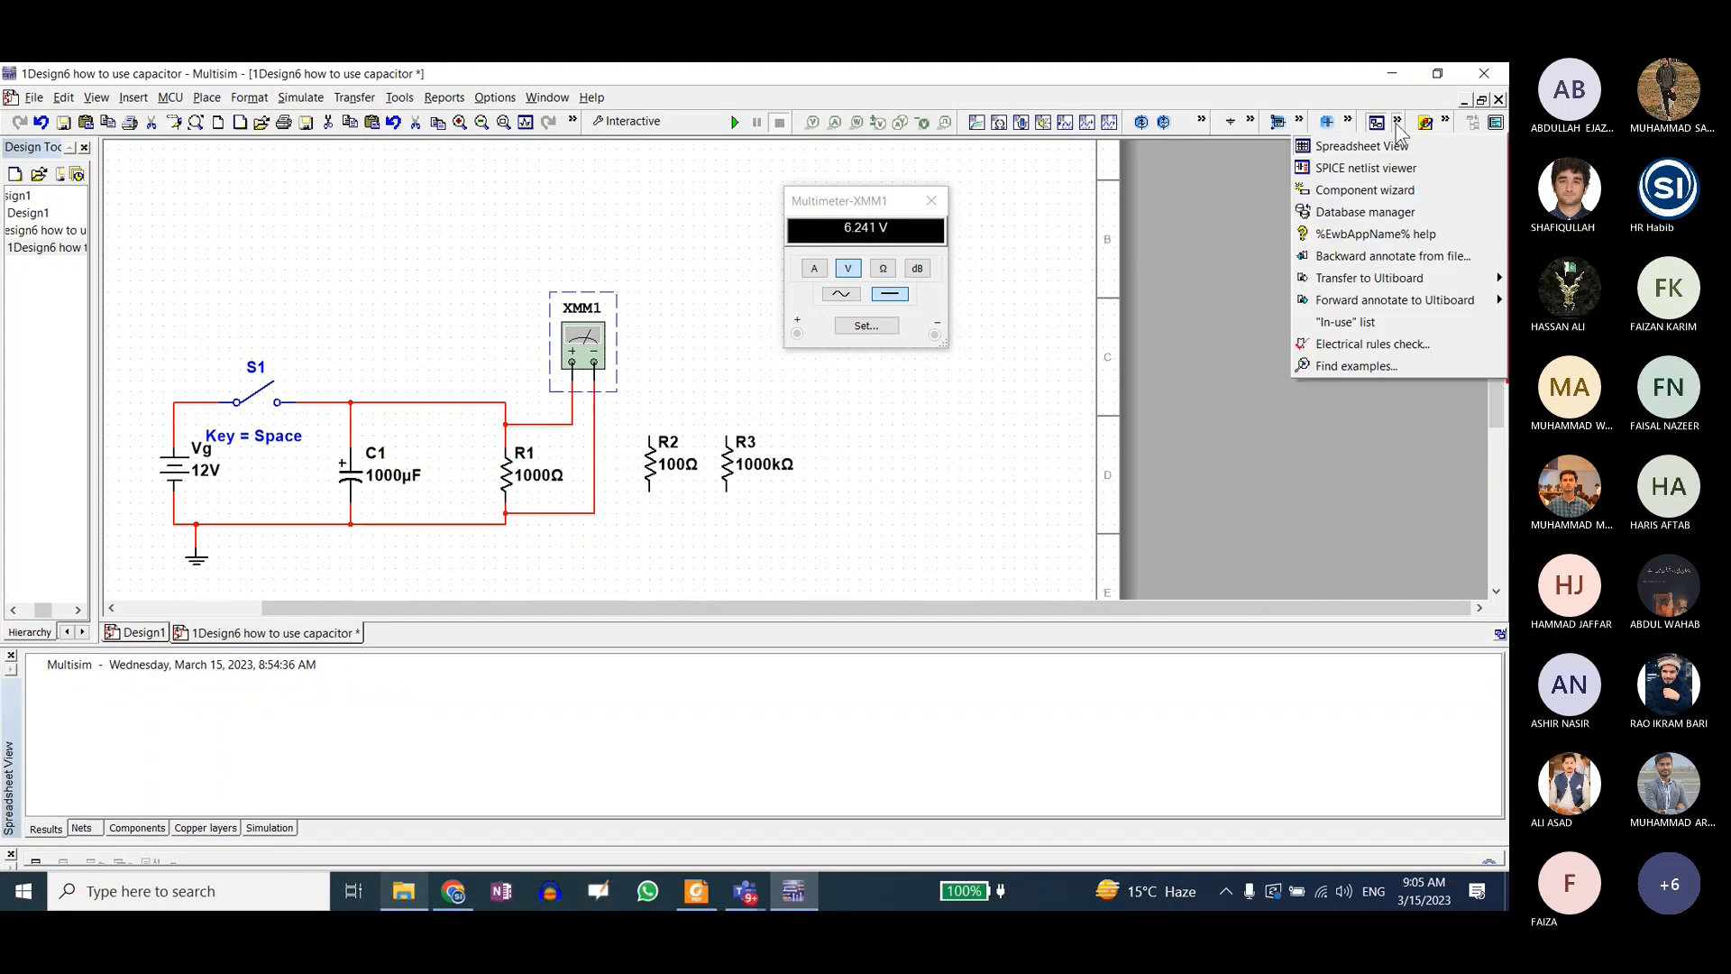
{"action": "left_click", "coordinate": [1446, 122]}
{"action": "left_click", "coordinate": [1492, 124]}
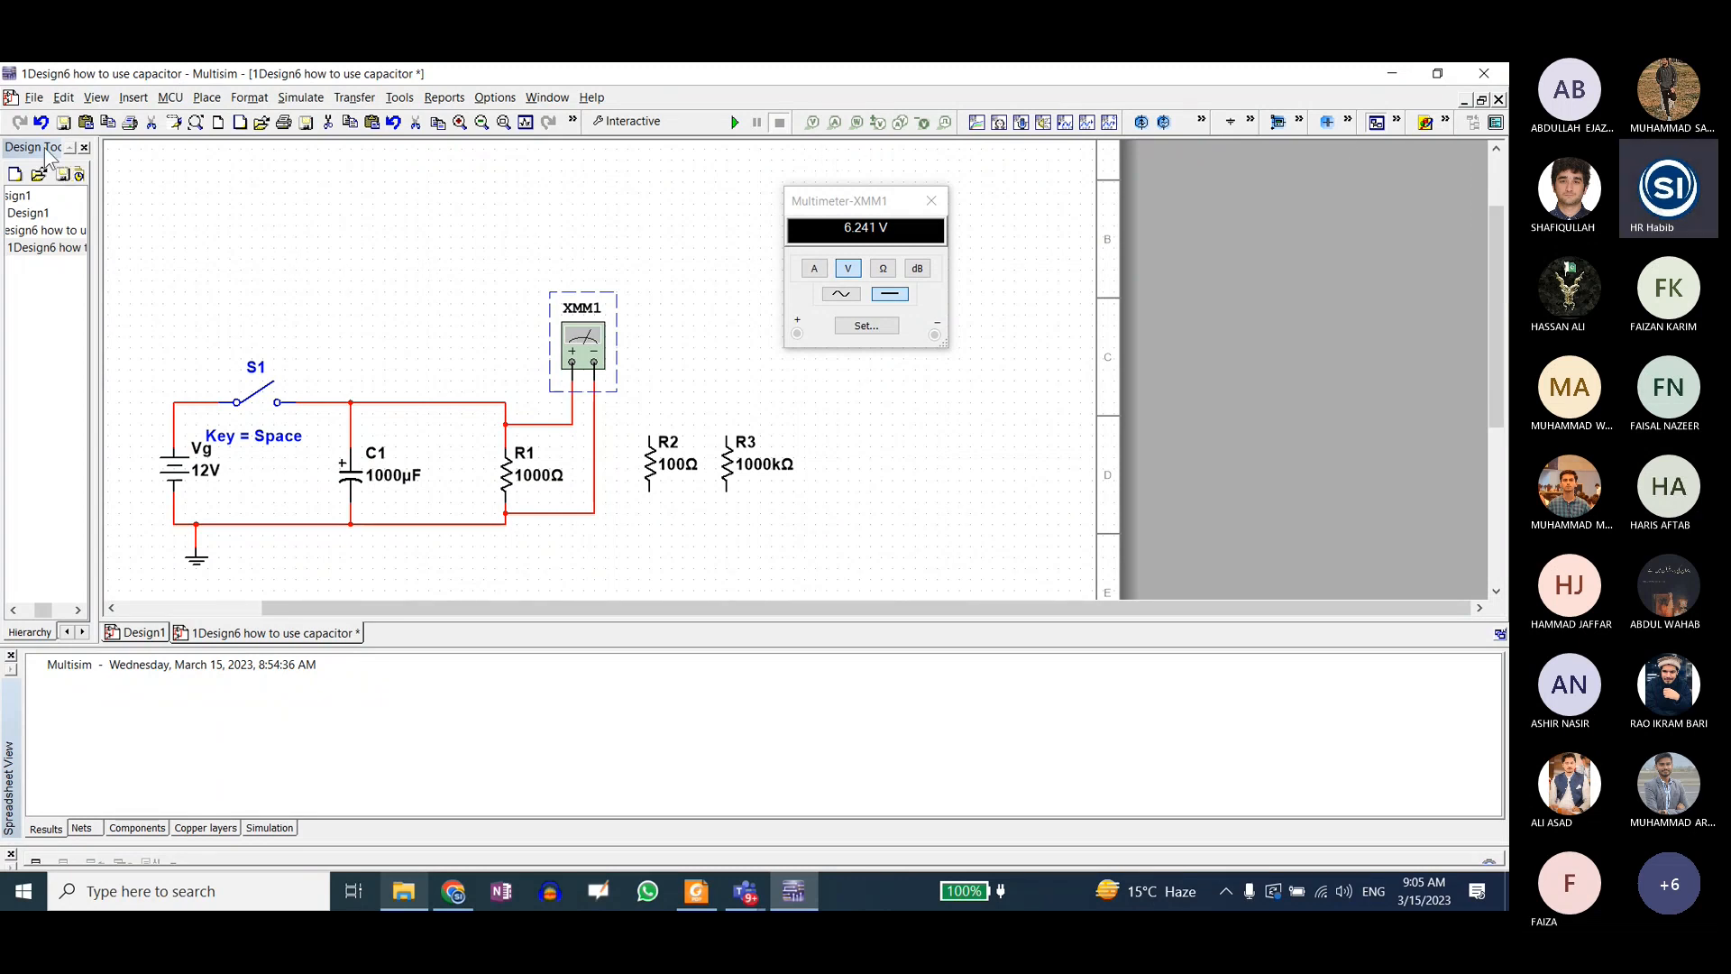
Step: Look through the placement commands, the connector types and the simulation instruments that include the multimeter
{"action": "left_click", "coordinate": [208, 97]}
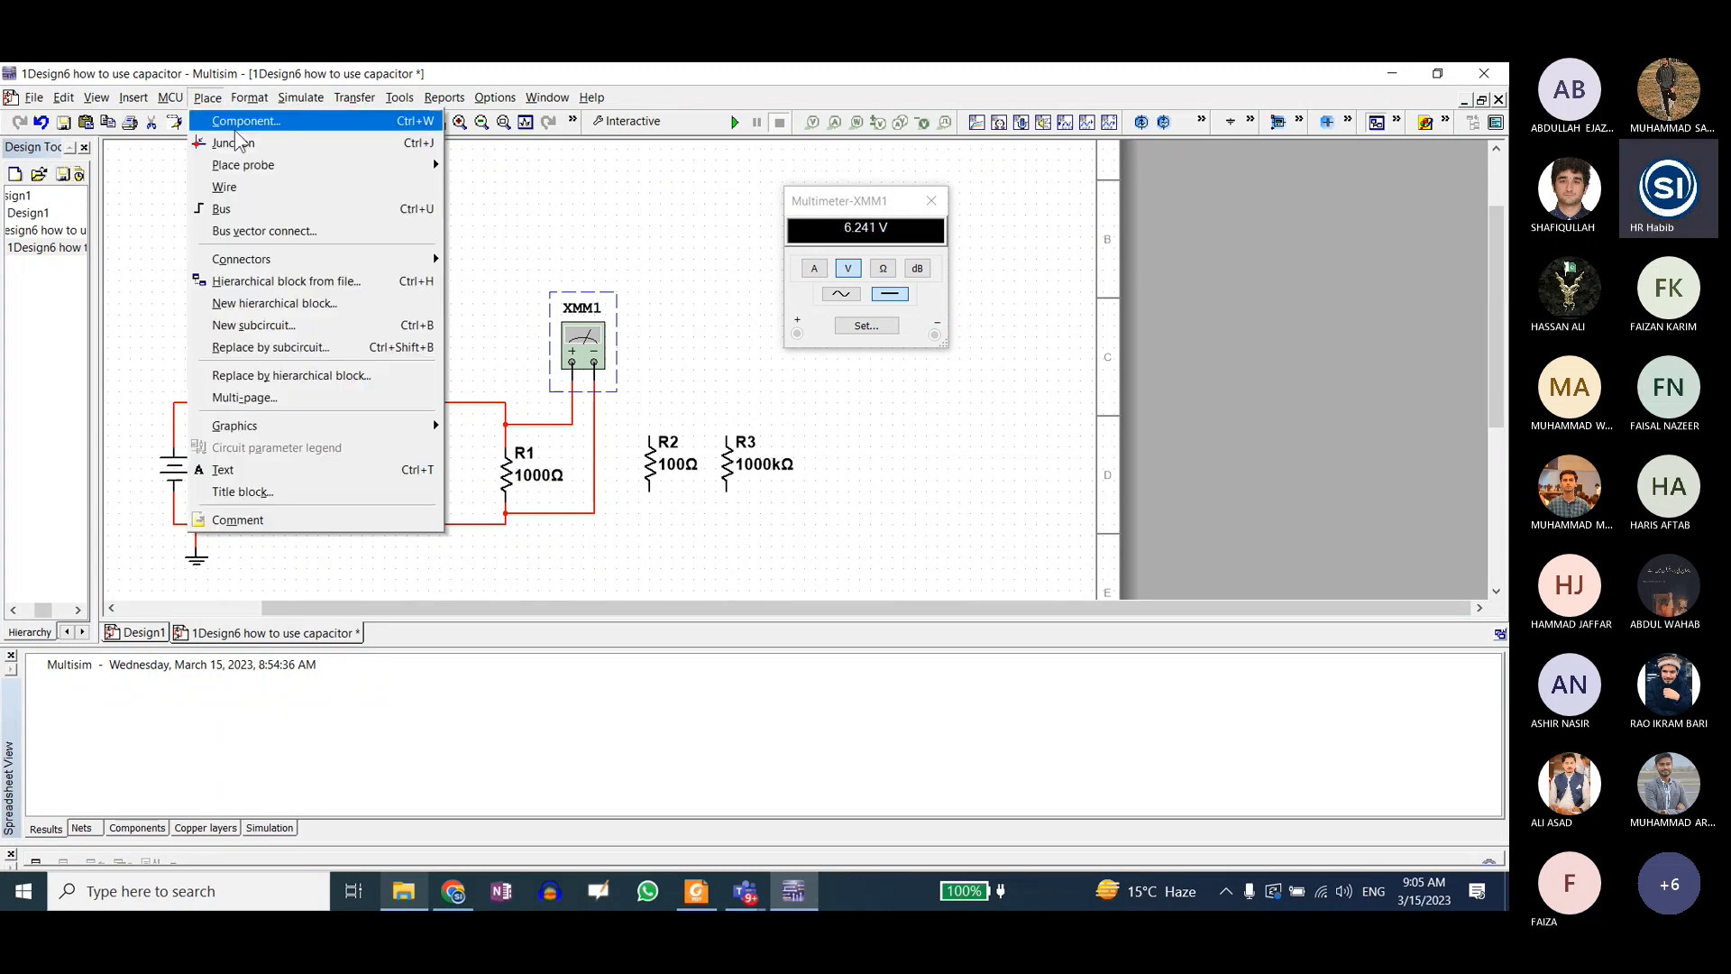
{"action": "mouse_move", "coordinate": [288, 168]}
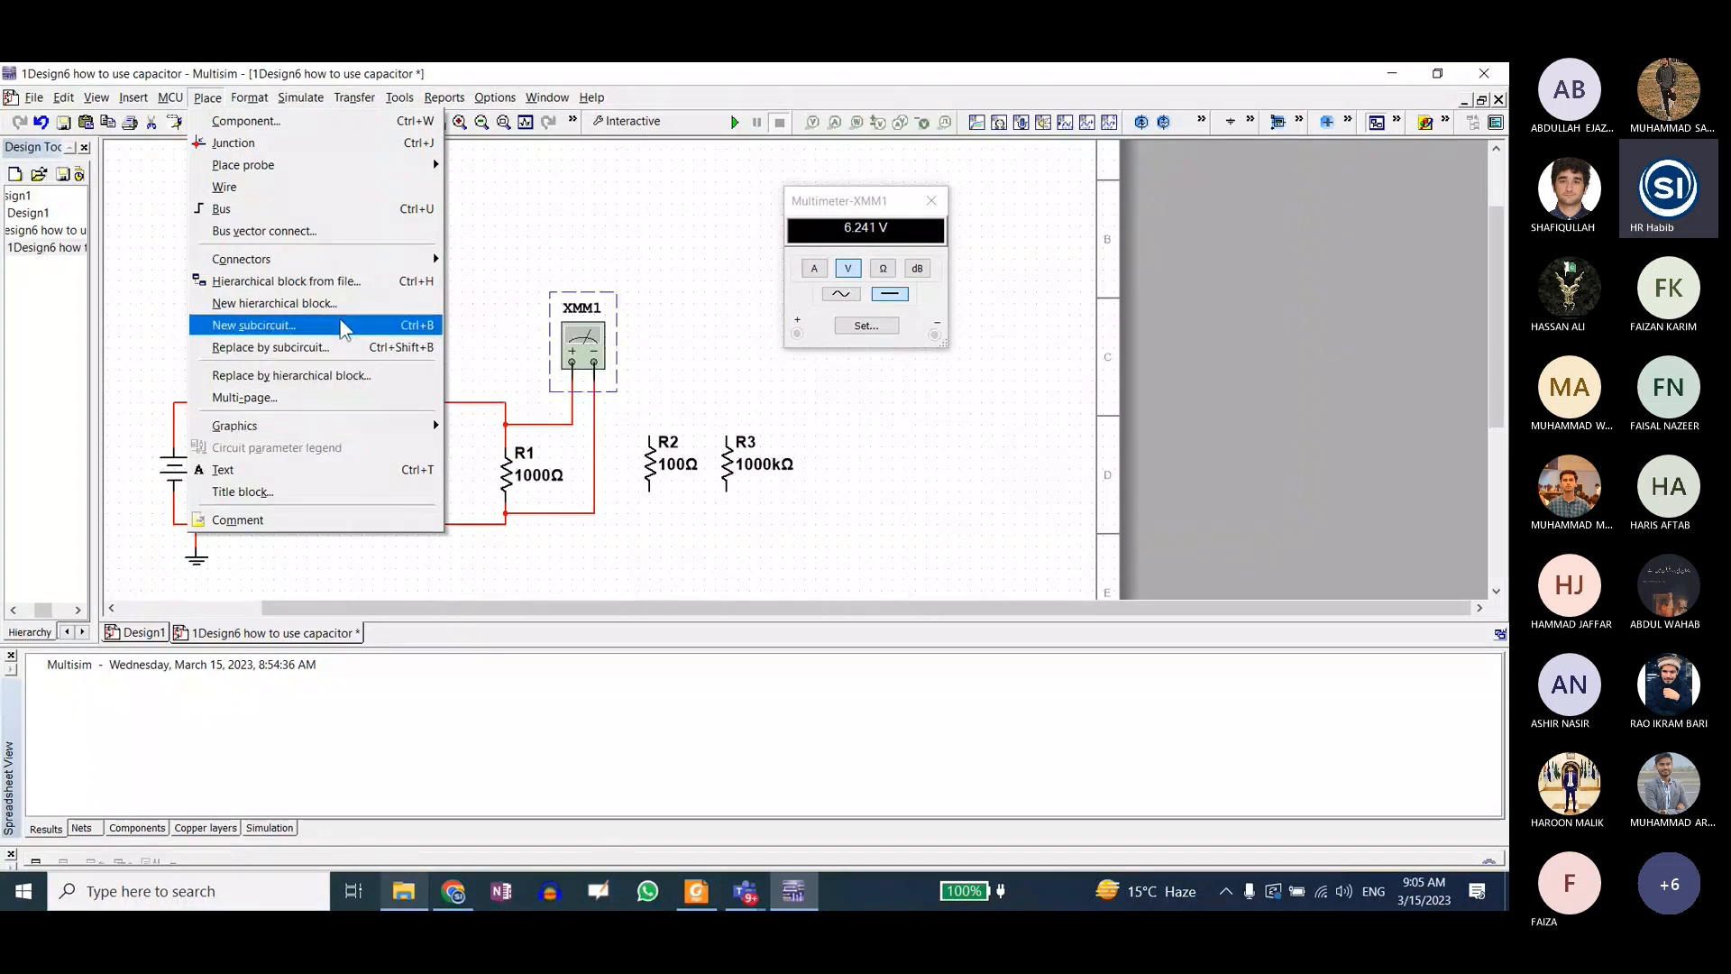
{"action": "mouse_move", "coordinate": [354, 269]}
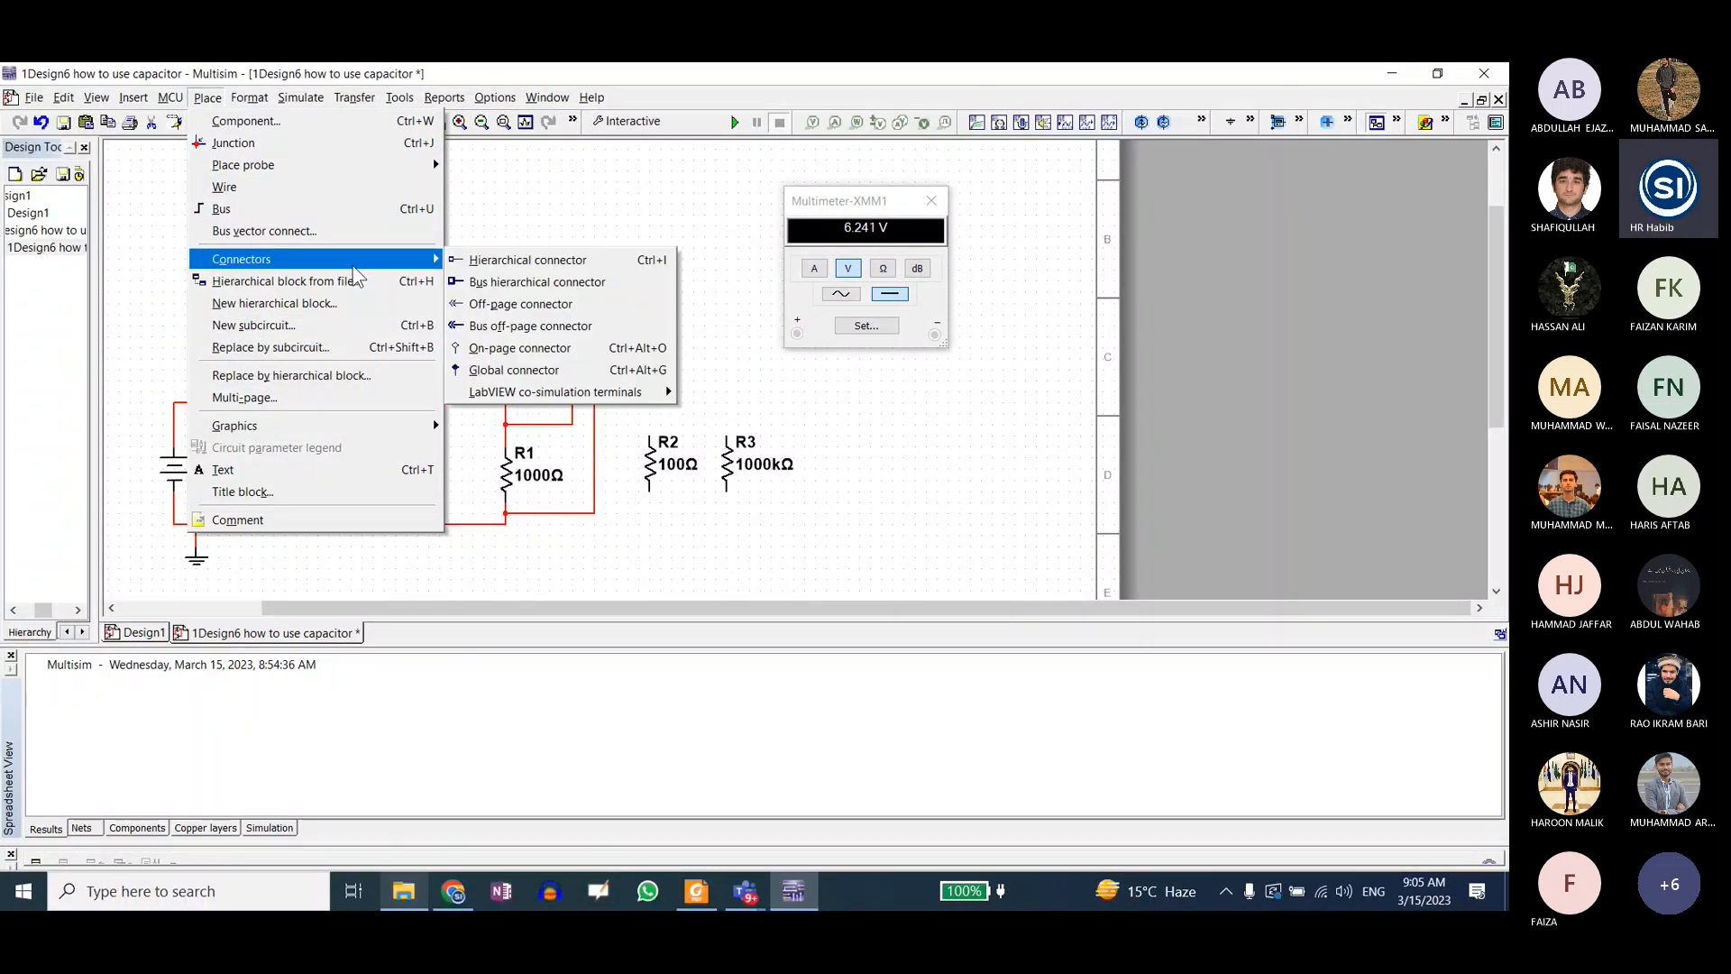
{"action": "left_click", "coordinate": [1254, 104]}
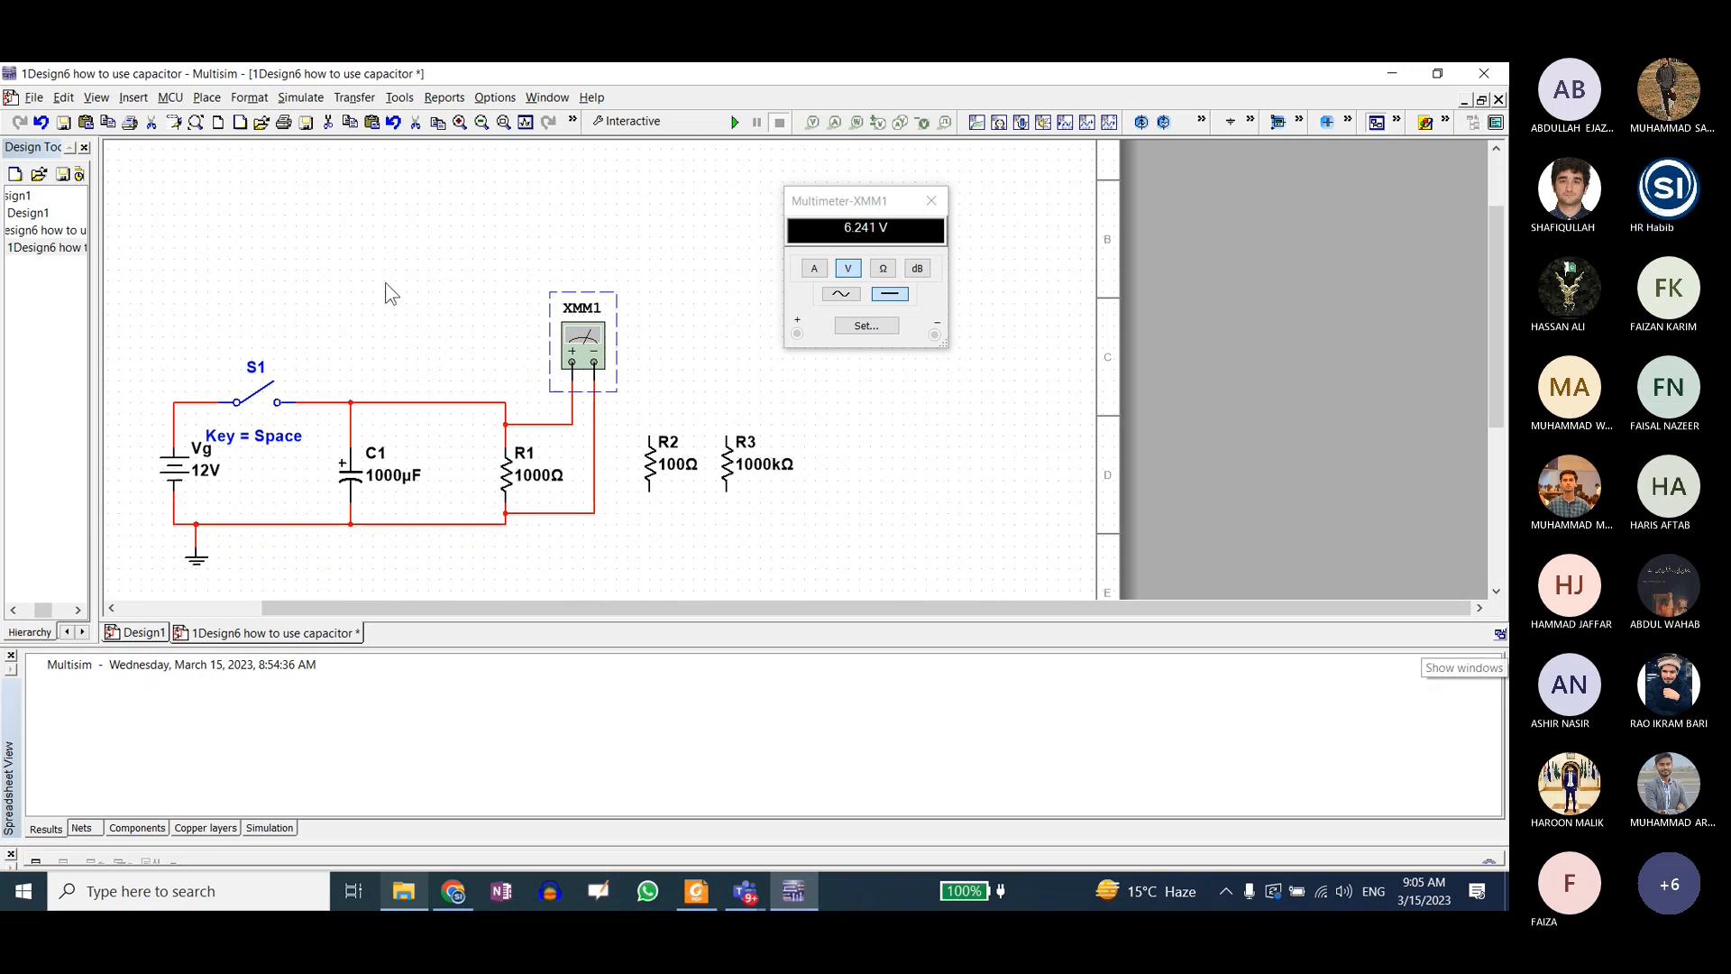
{"action": "left_click", "coordinate": [206, 99]}
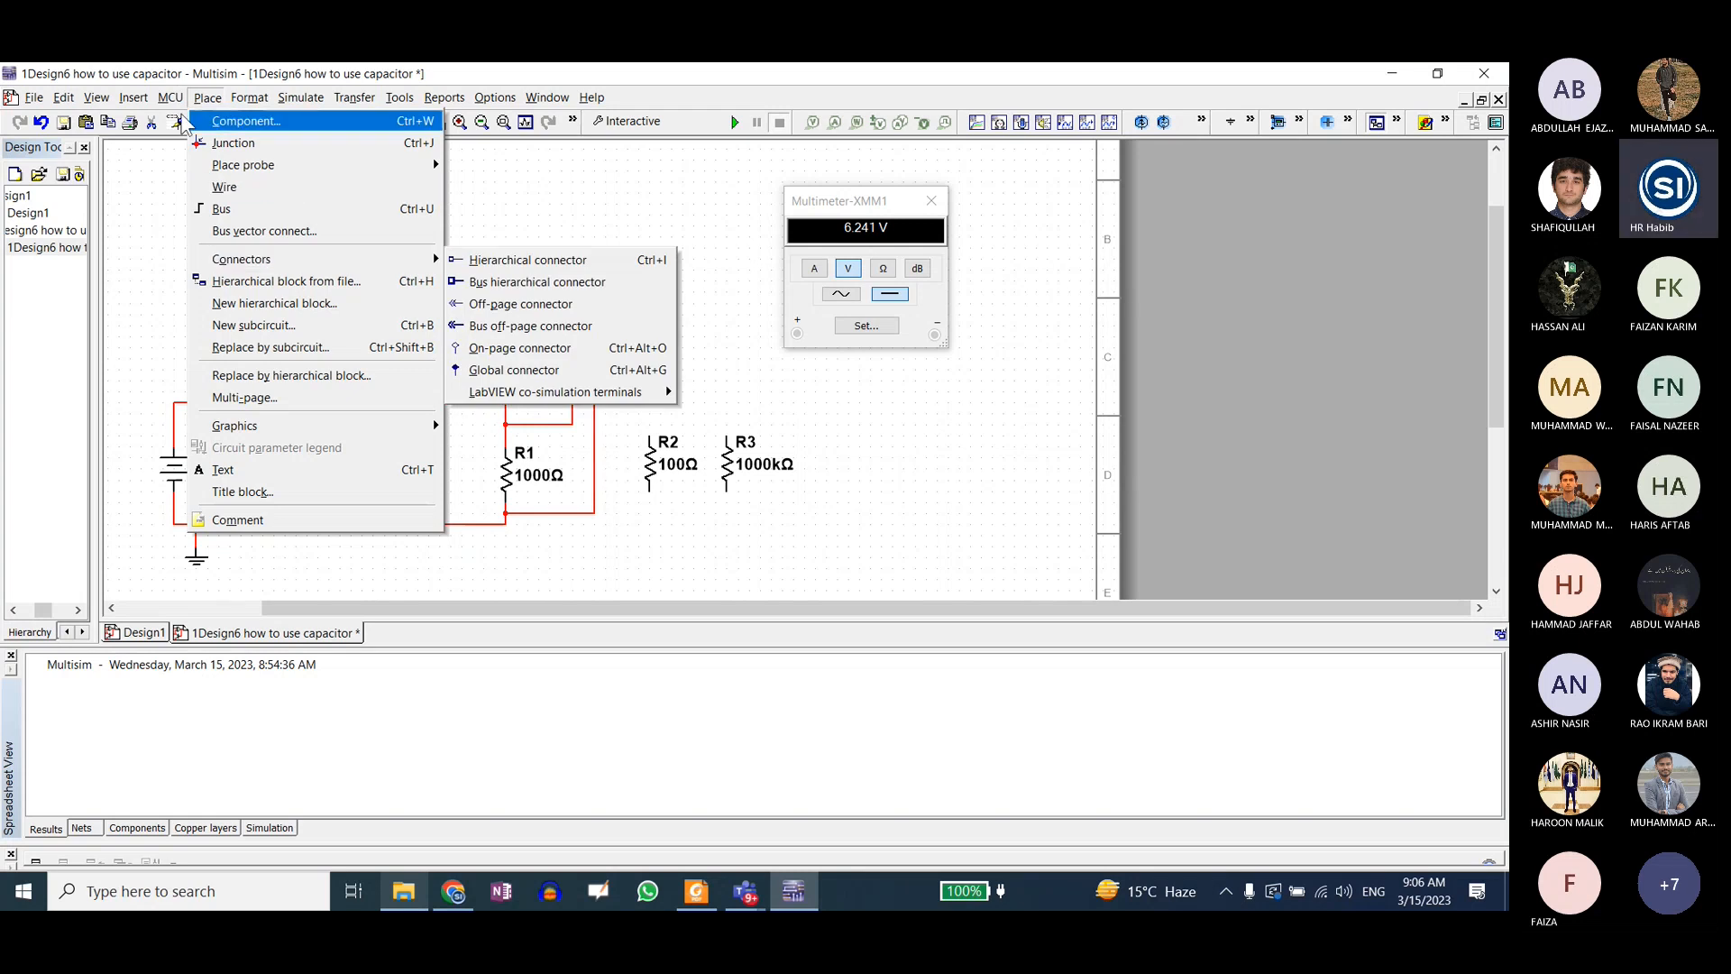
{"action": "mouse_move", "coordinate": [301, 97]}
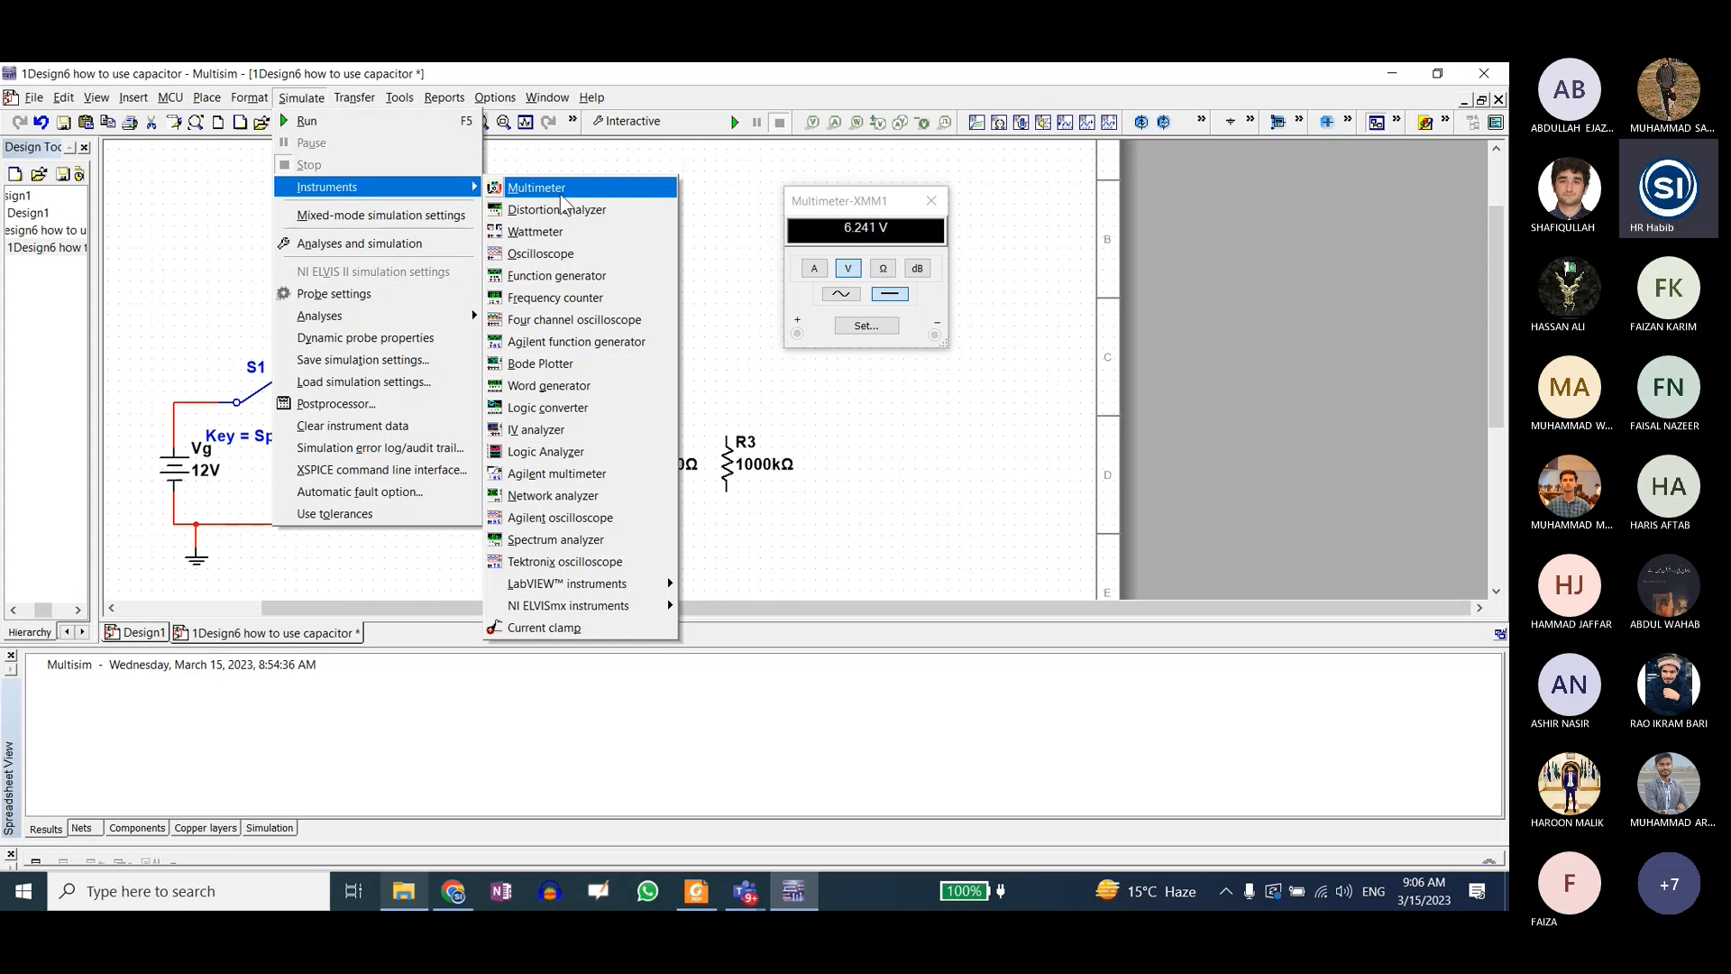
{"action": "left_click", "coordinate": [753, 246]}
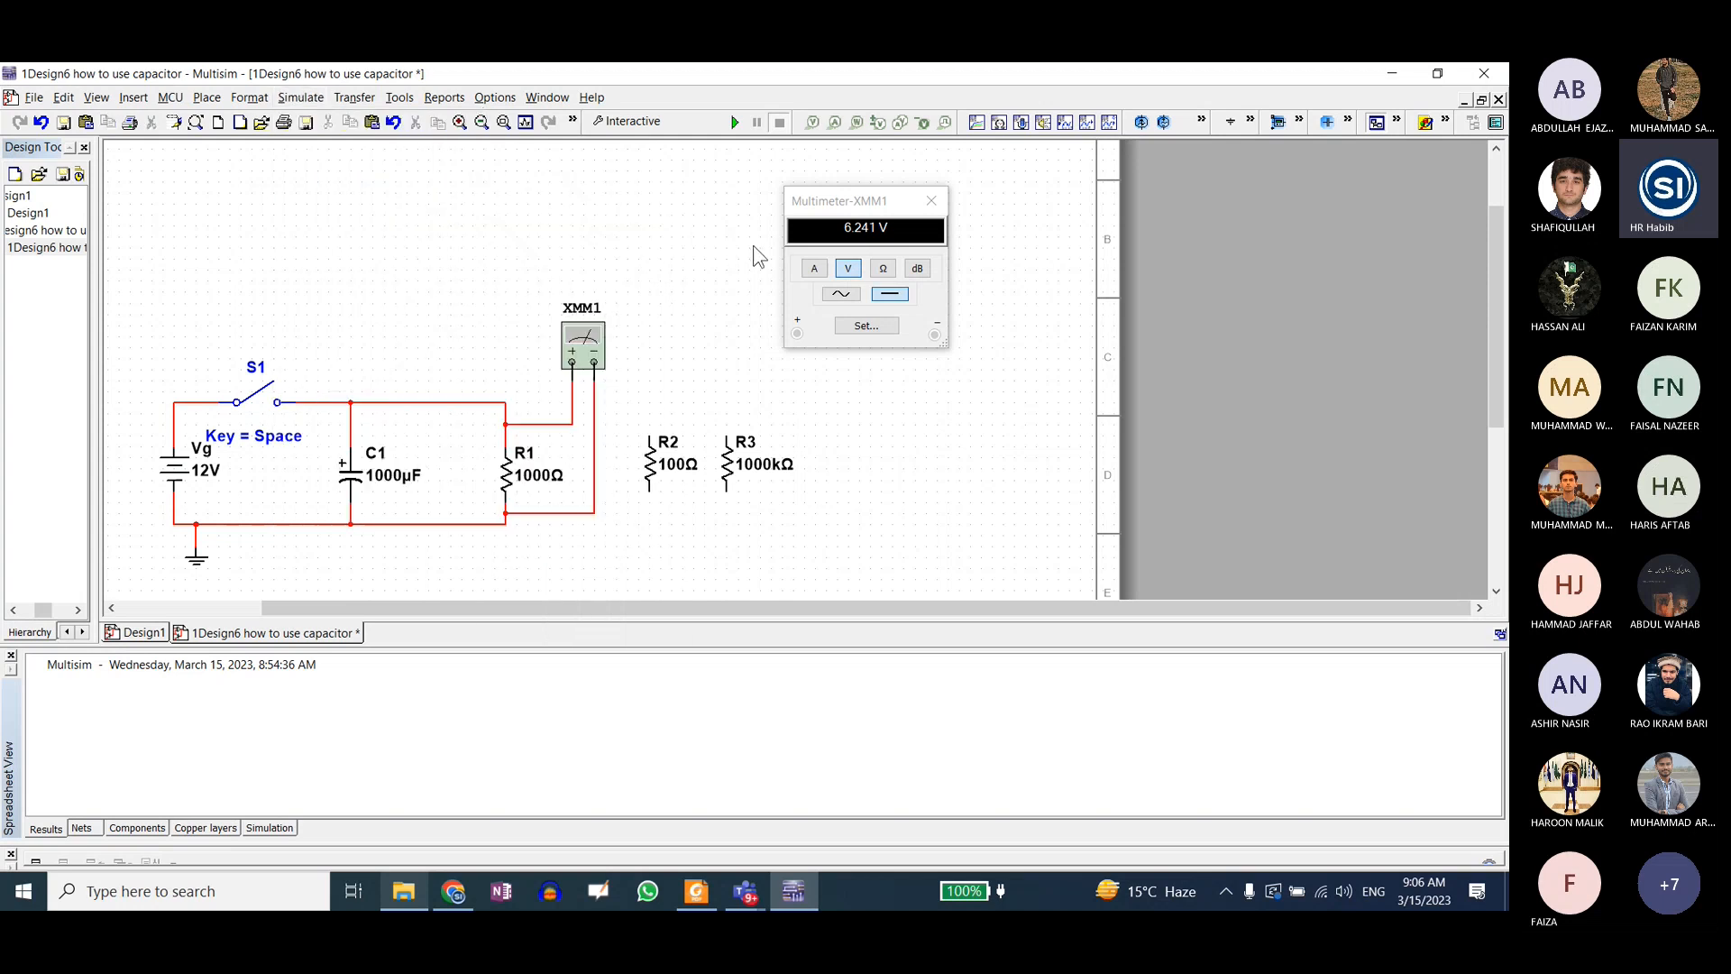
Step: Bring up the XMM1 multimeter readout and move it slightly further from the circuit
{"action": "left_click", "coordinate": [584, 345]}
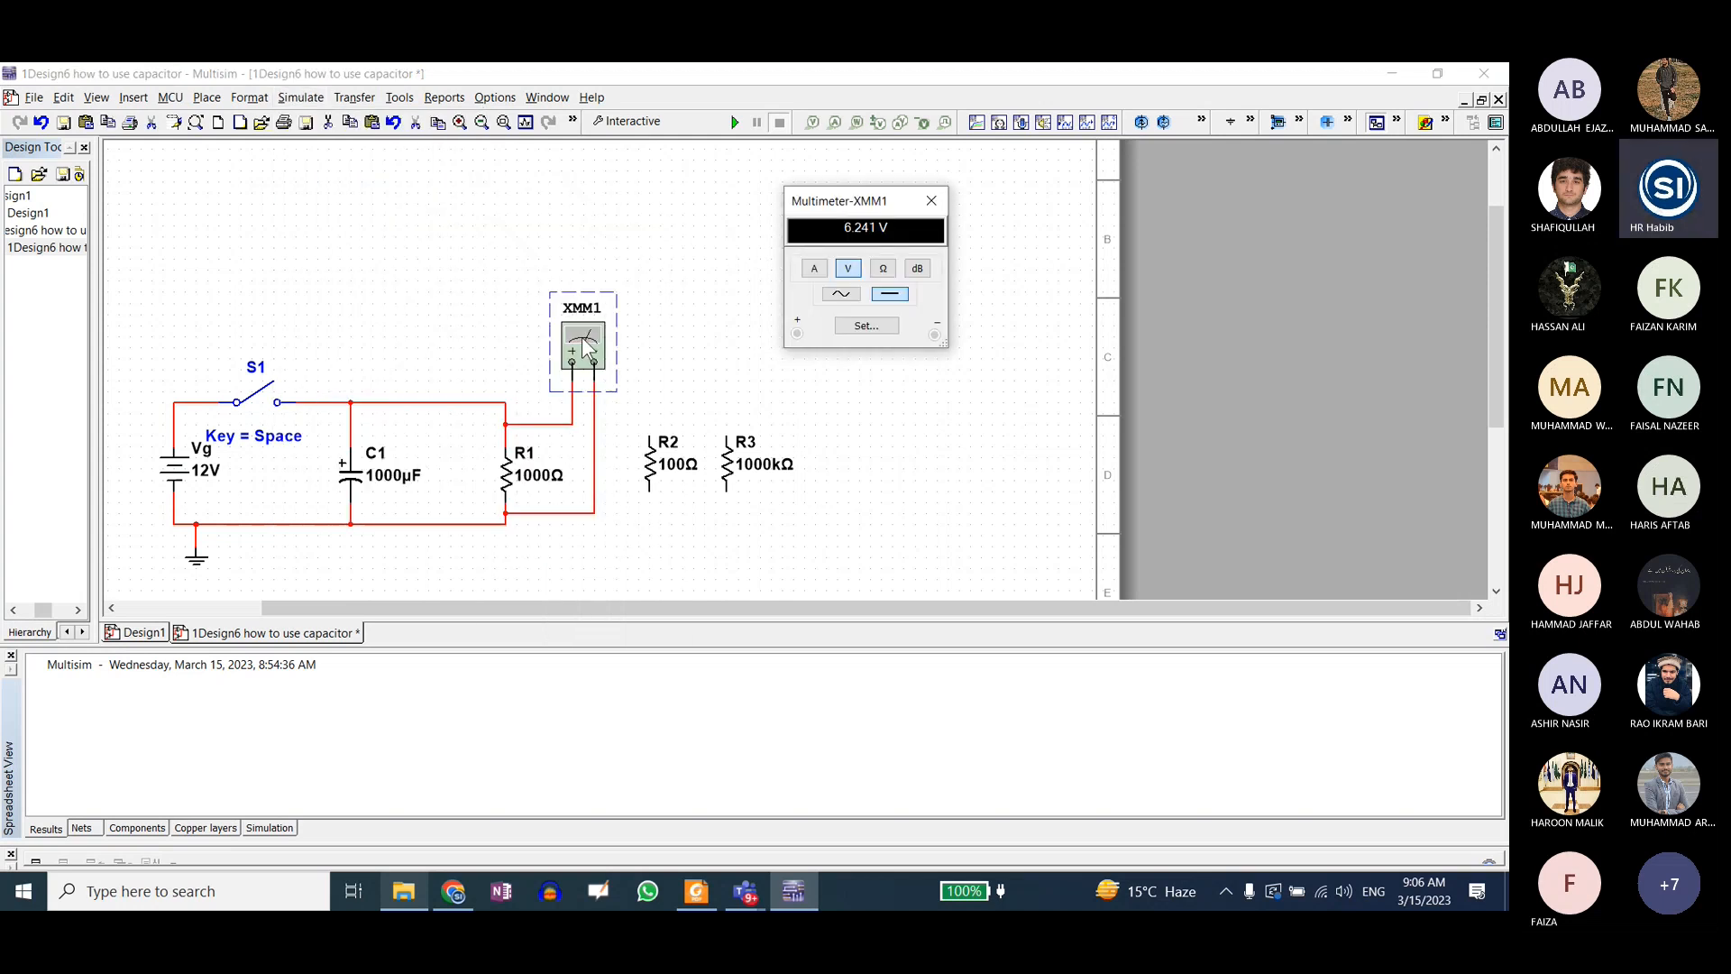
{"action": "left_click_drag", "start_coordinate": [826, 200], "coordinate": [878, 196]}
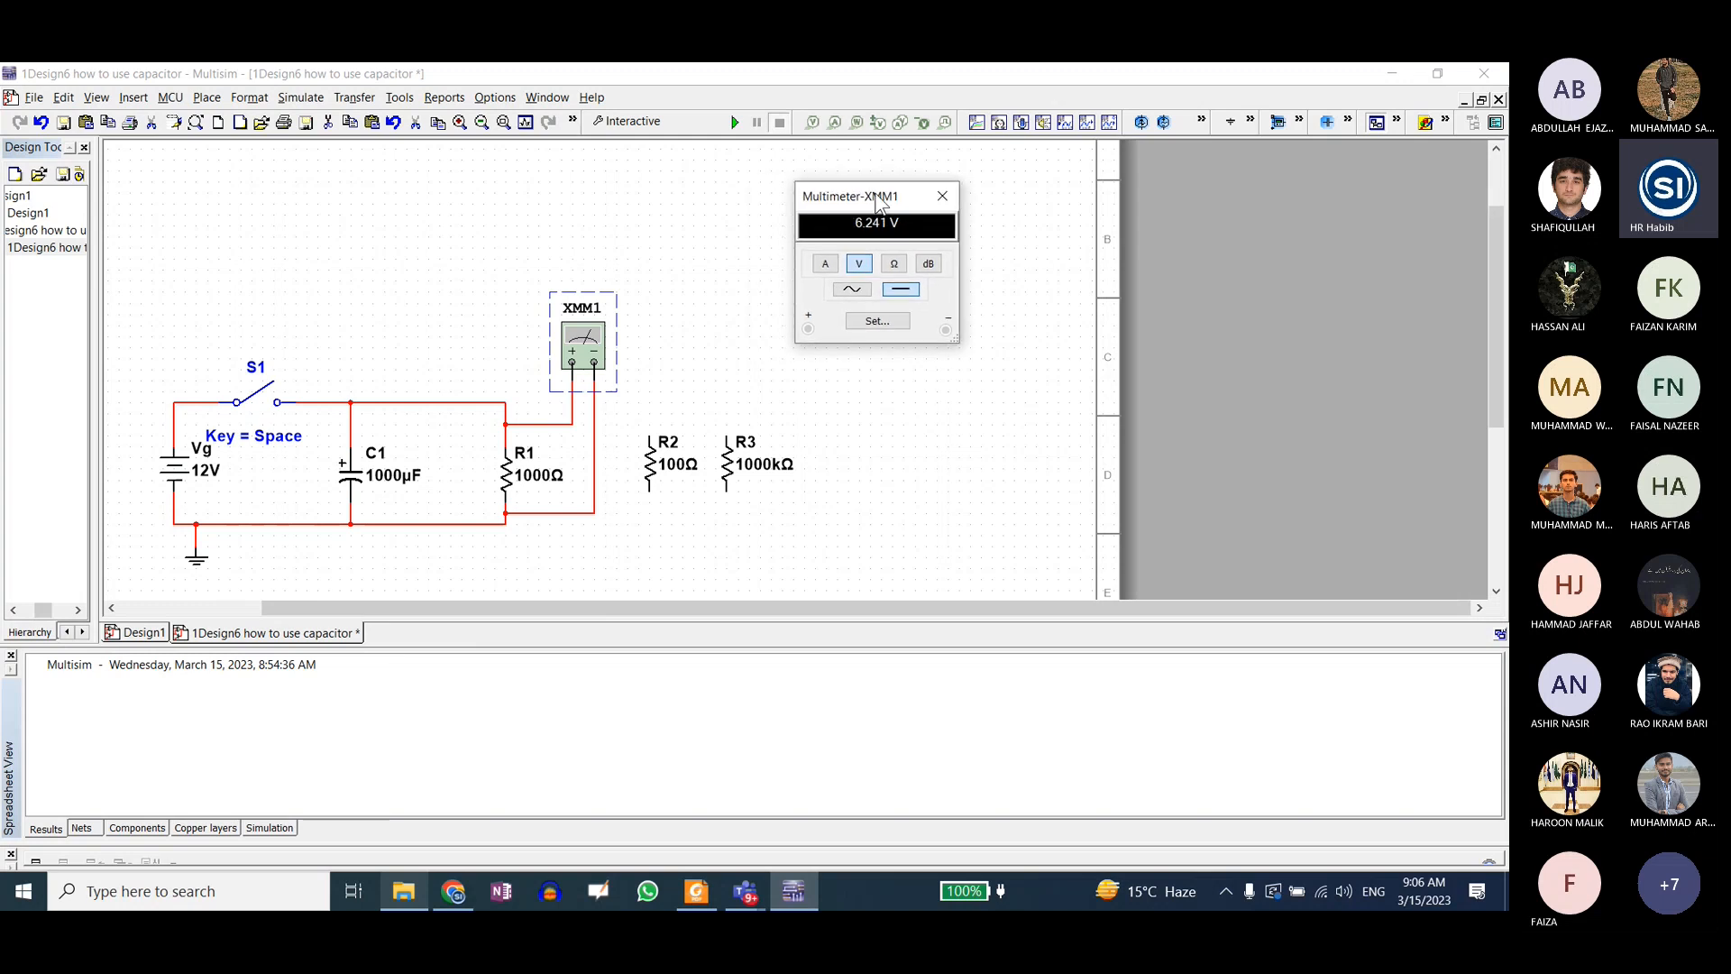
Step: Show the Instruments toolbar and look through its additional instruments, such as the oscilloscope
{"action": "right_click", "coordinate": [633, 100]}
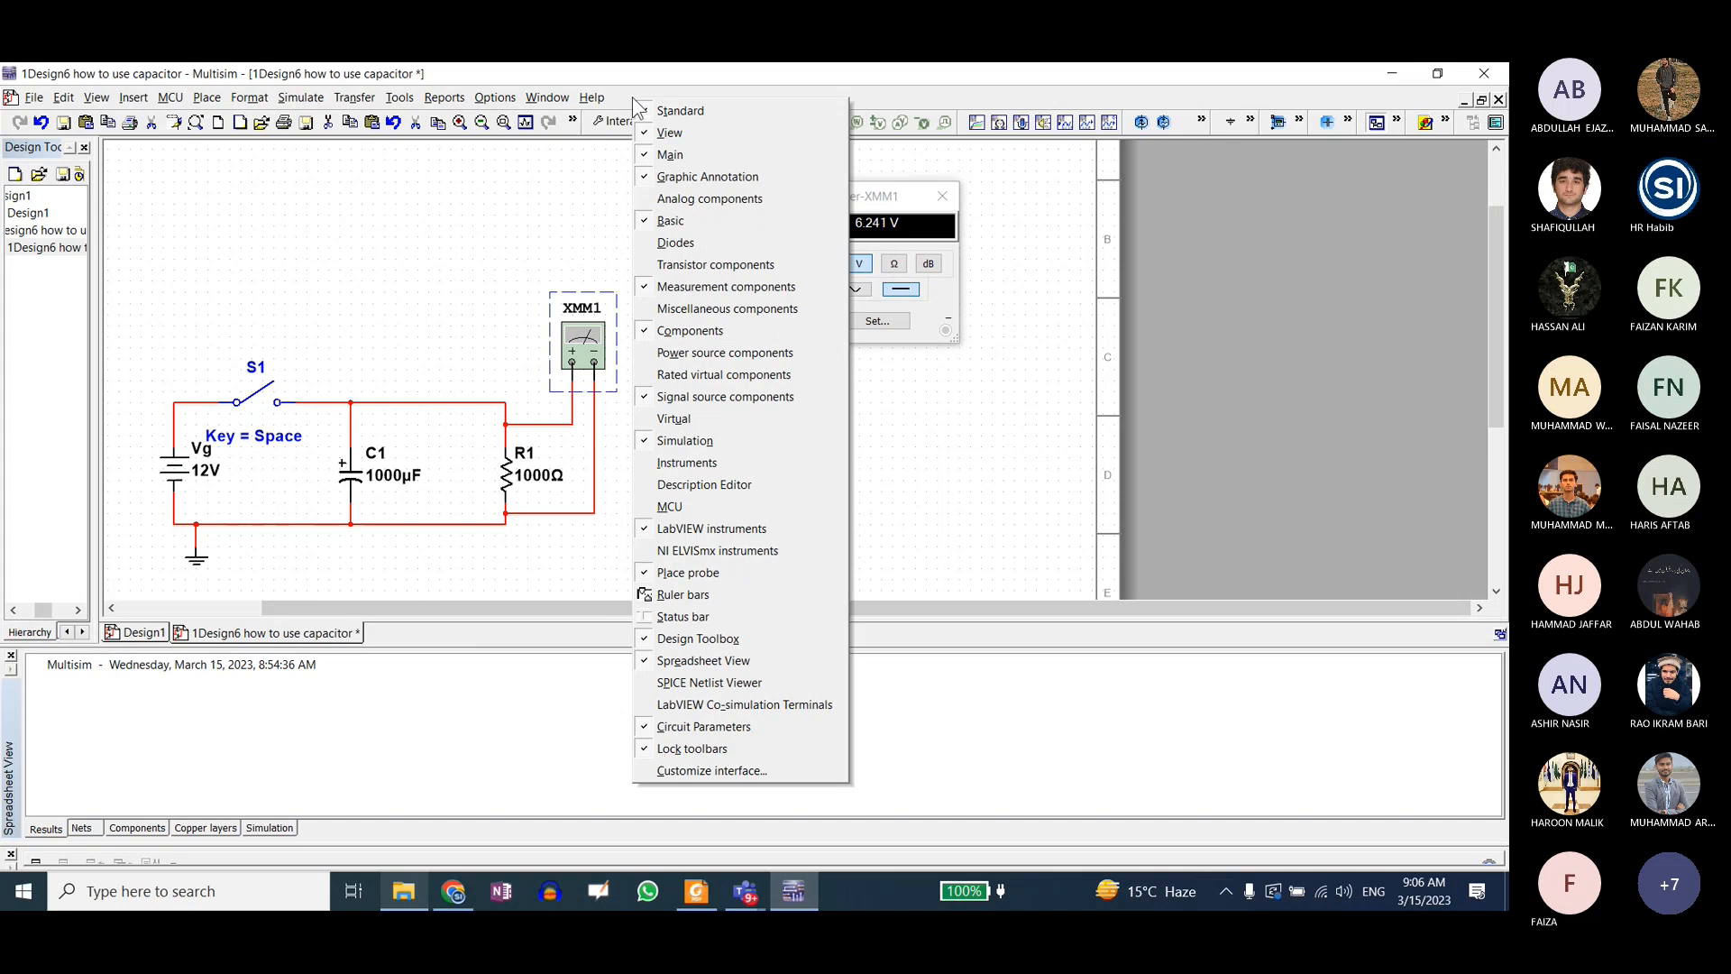
{"action": "left_click", "coordinate": [687, 462]}
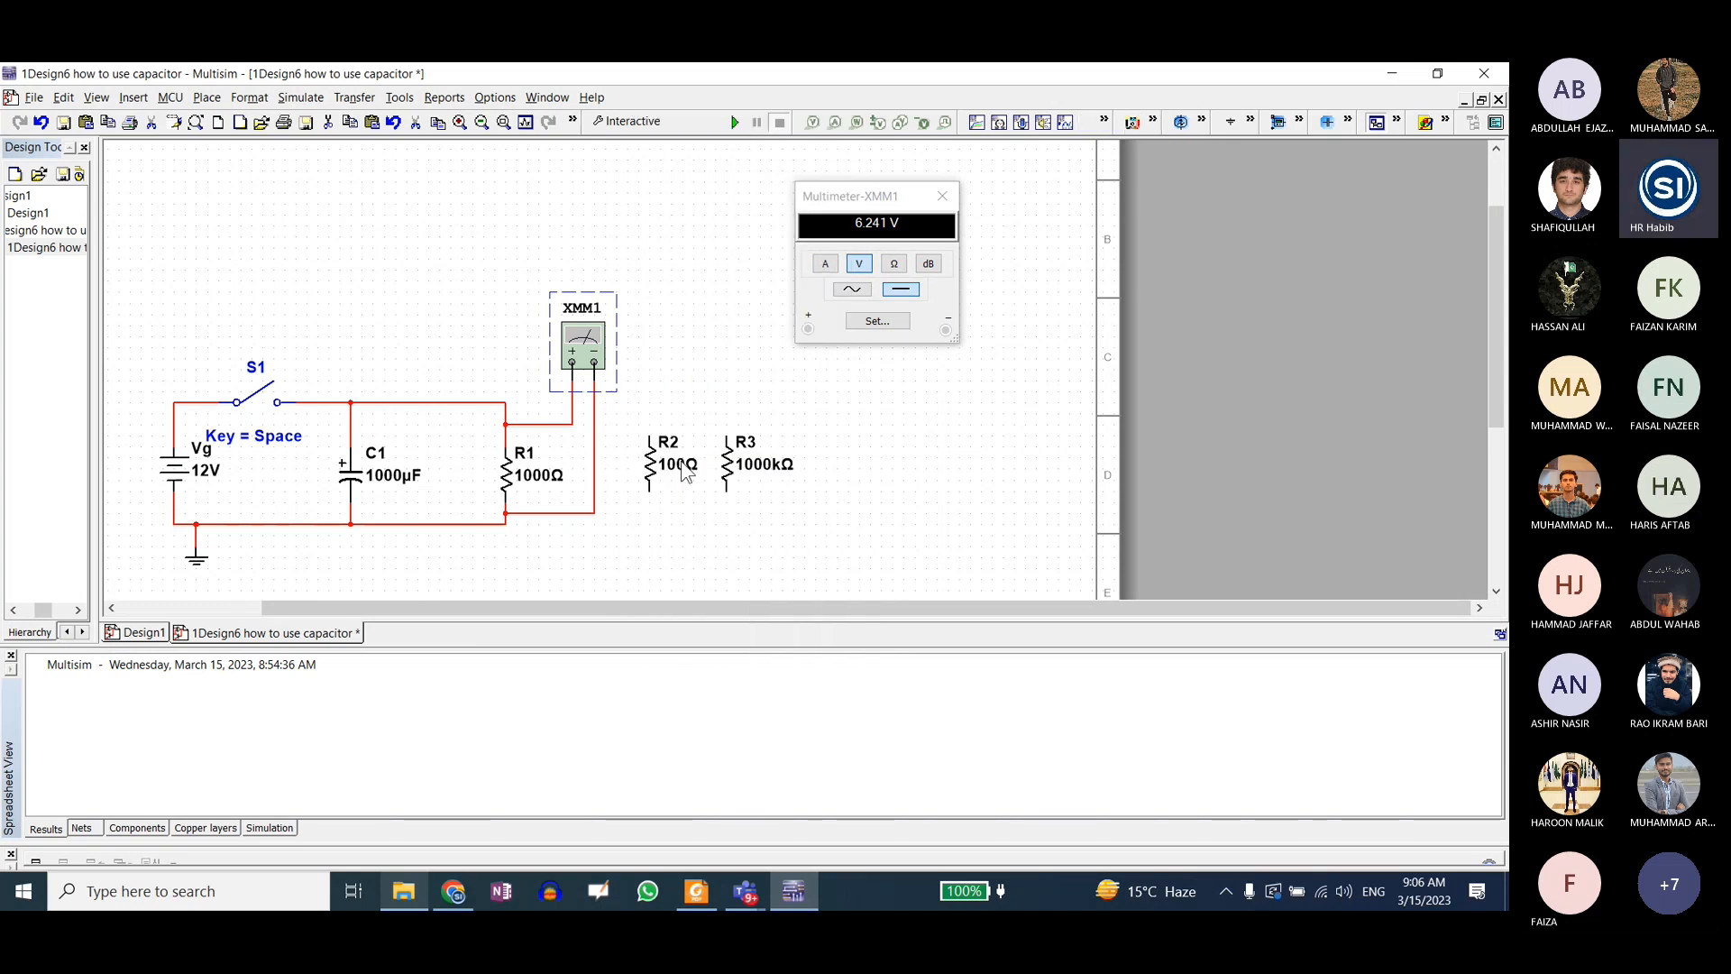
{"action": "left_click", "coordinate": [1153, 122]}
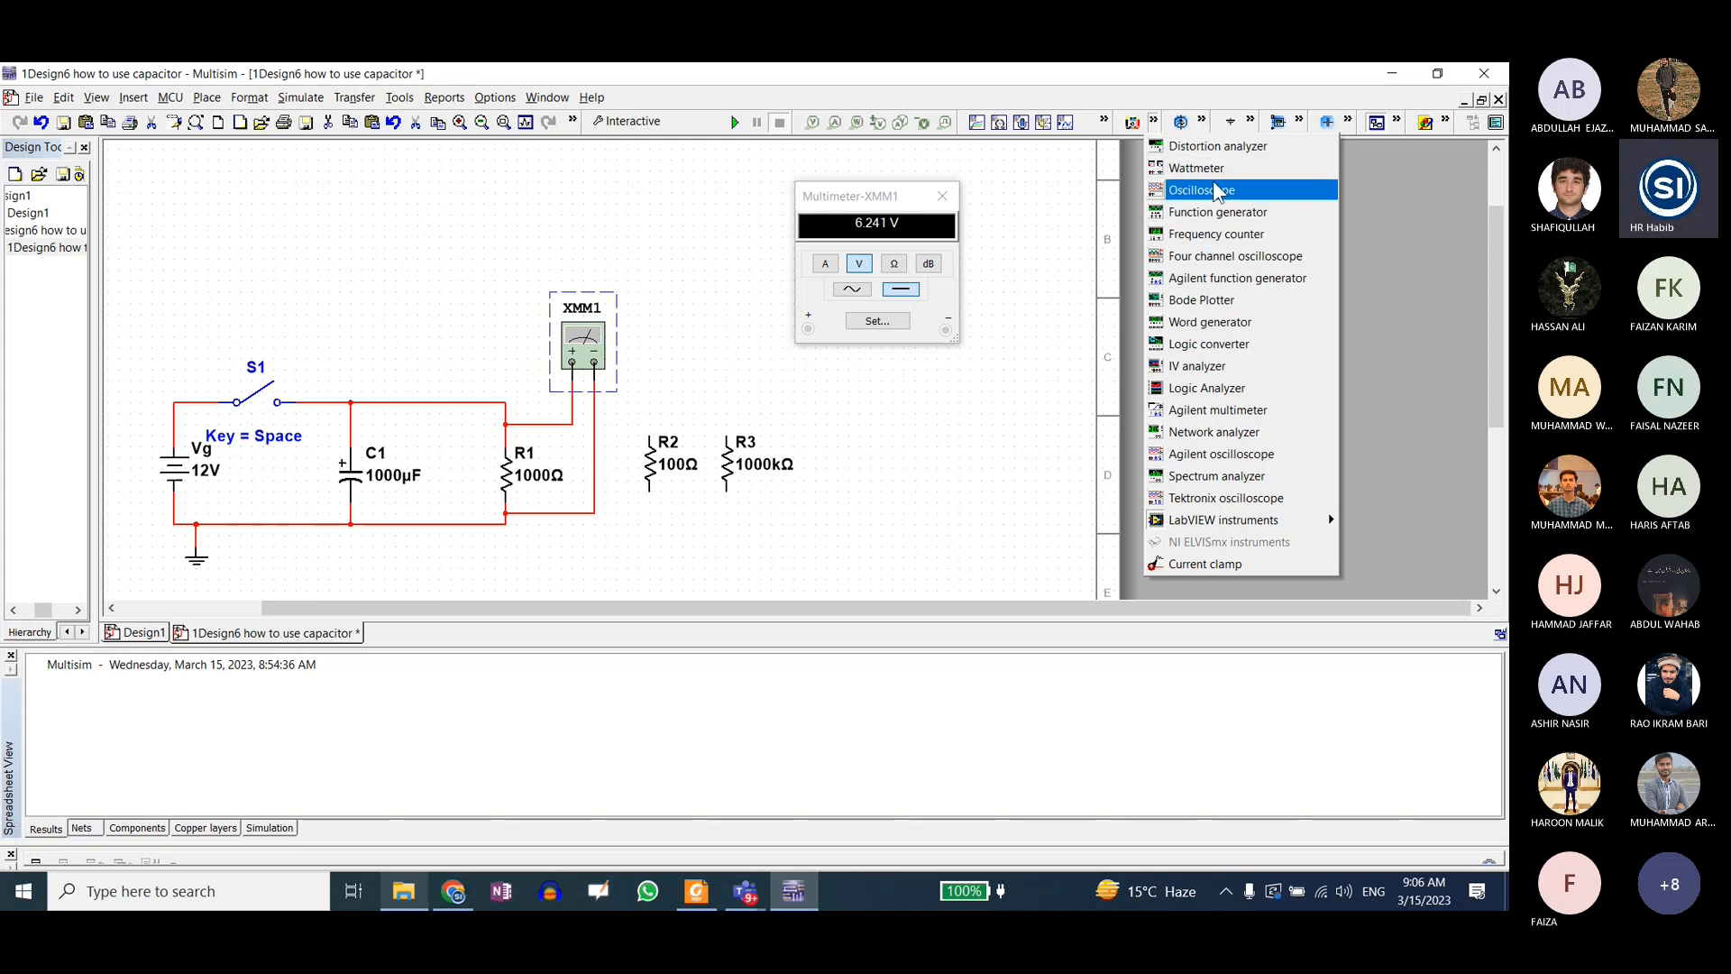
{"action": "left_click", "coordinate": [1445, 121]}
{"action": "left_click", "coordinate": [1445, 122]}
{"action": "left_click", "coordinate": [1397, 125]}
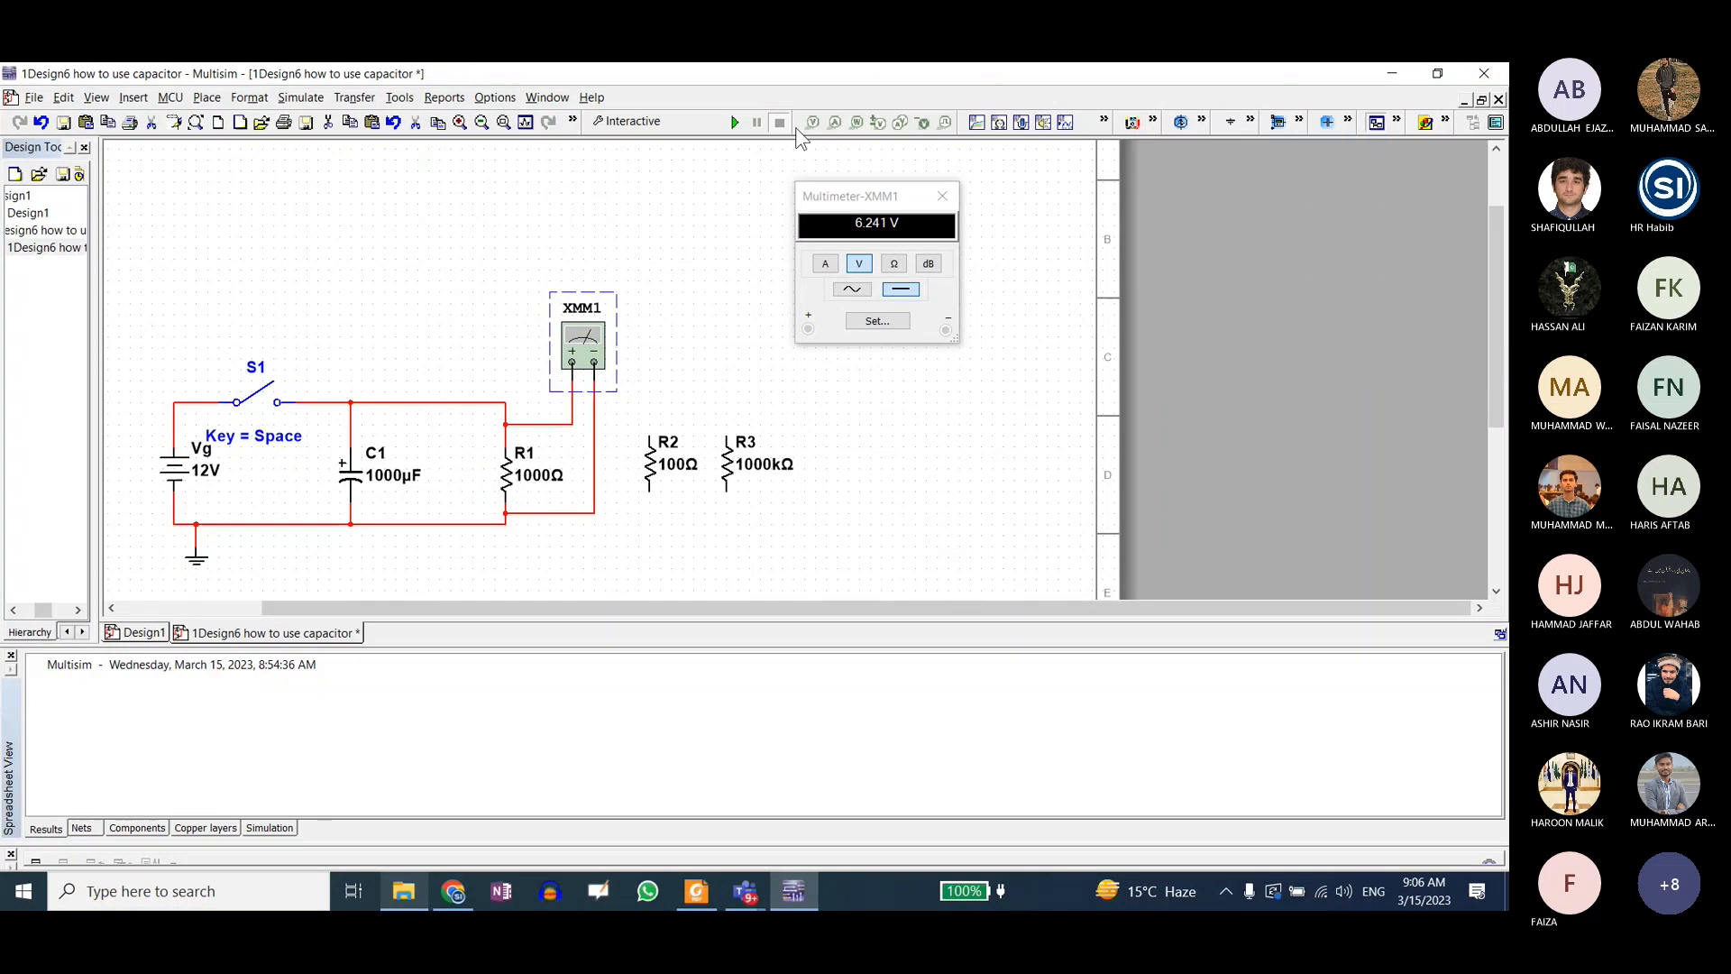
Step: Toggle the Instruments toolbar off and back on three times to demonstrate how it is enabled
{"action": "right_click", "coordinate": [685, 94]}
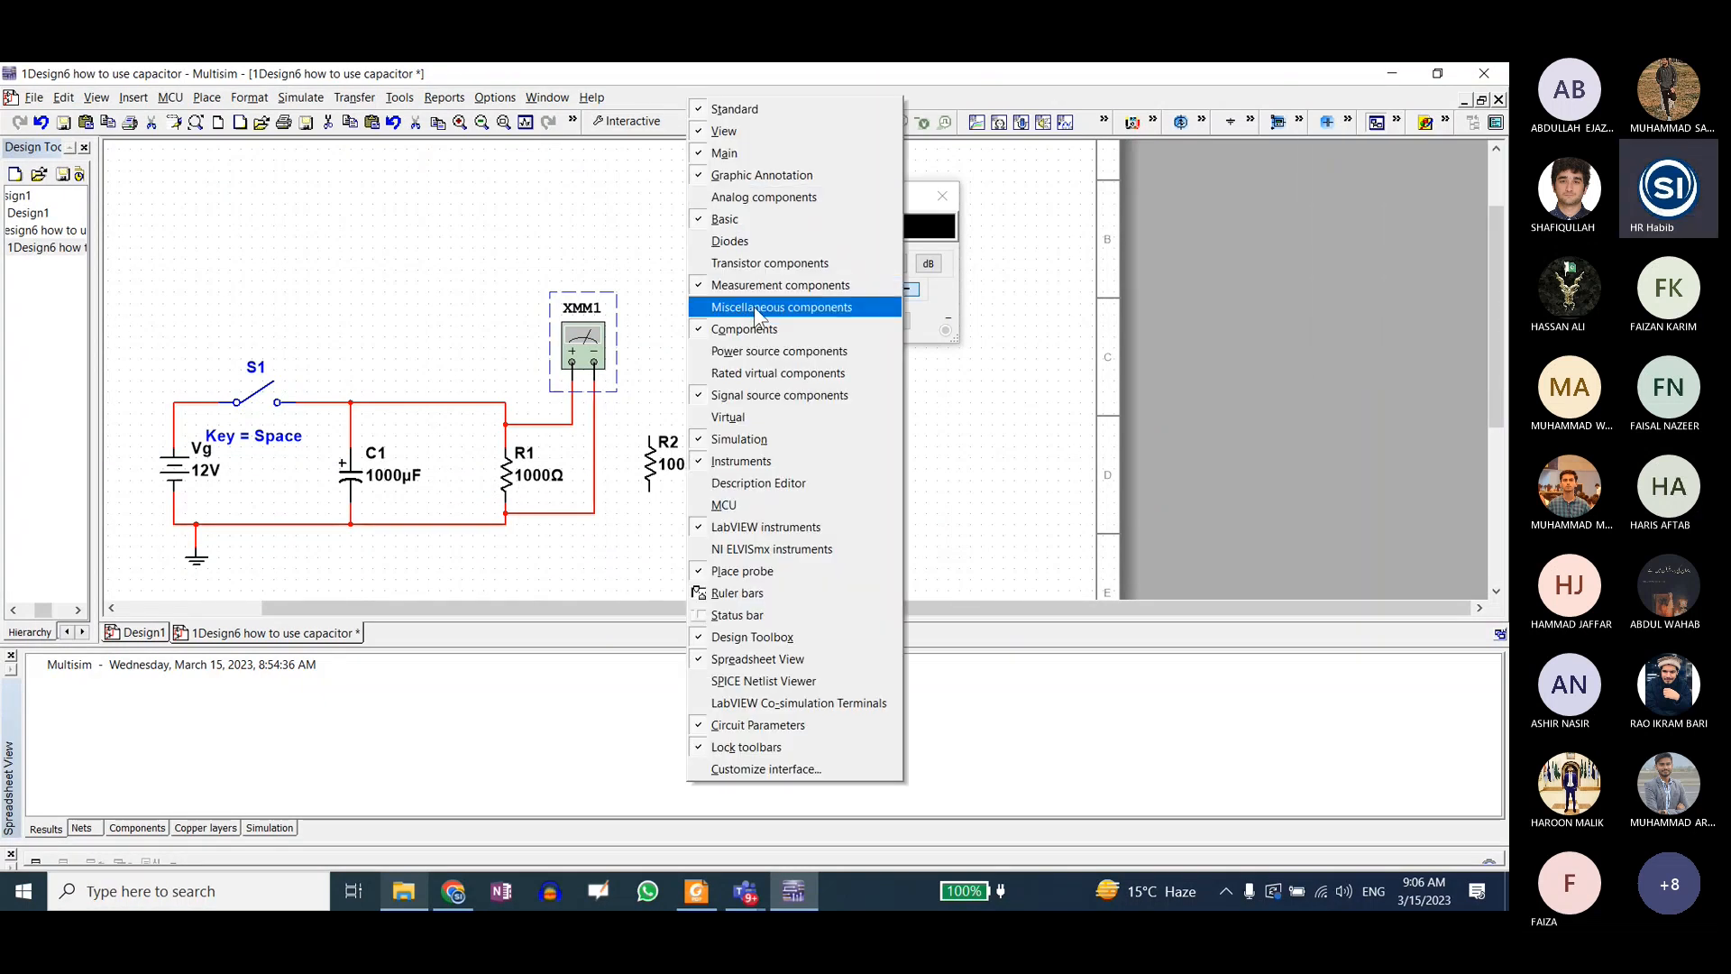
{"action": "left_click", "coordinate": [766, 461]}
{"action": "right_click", "coordinate": [685, 112]}
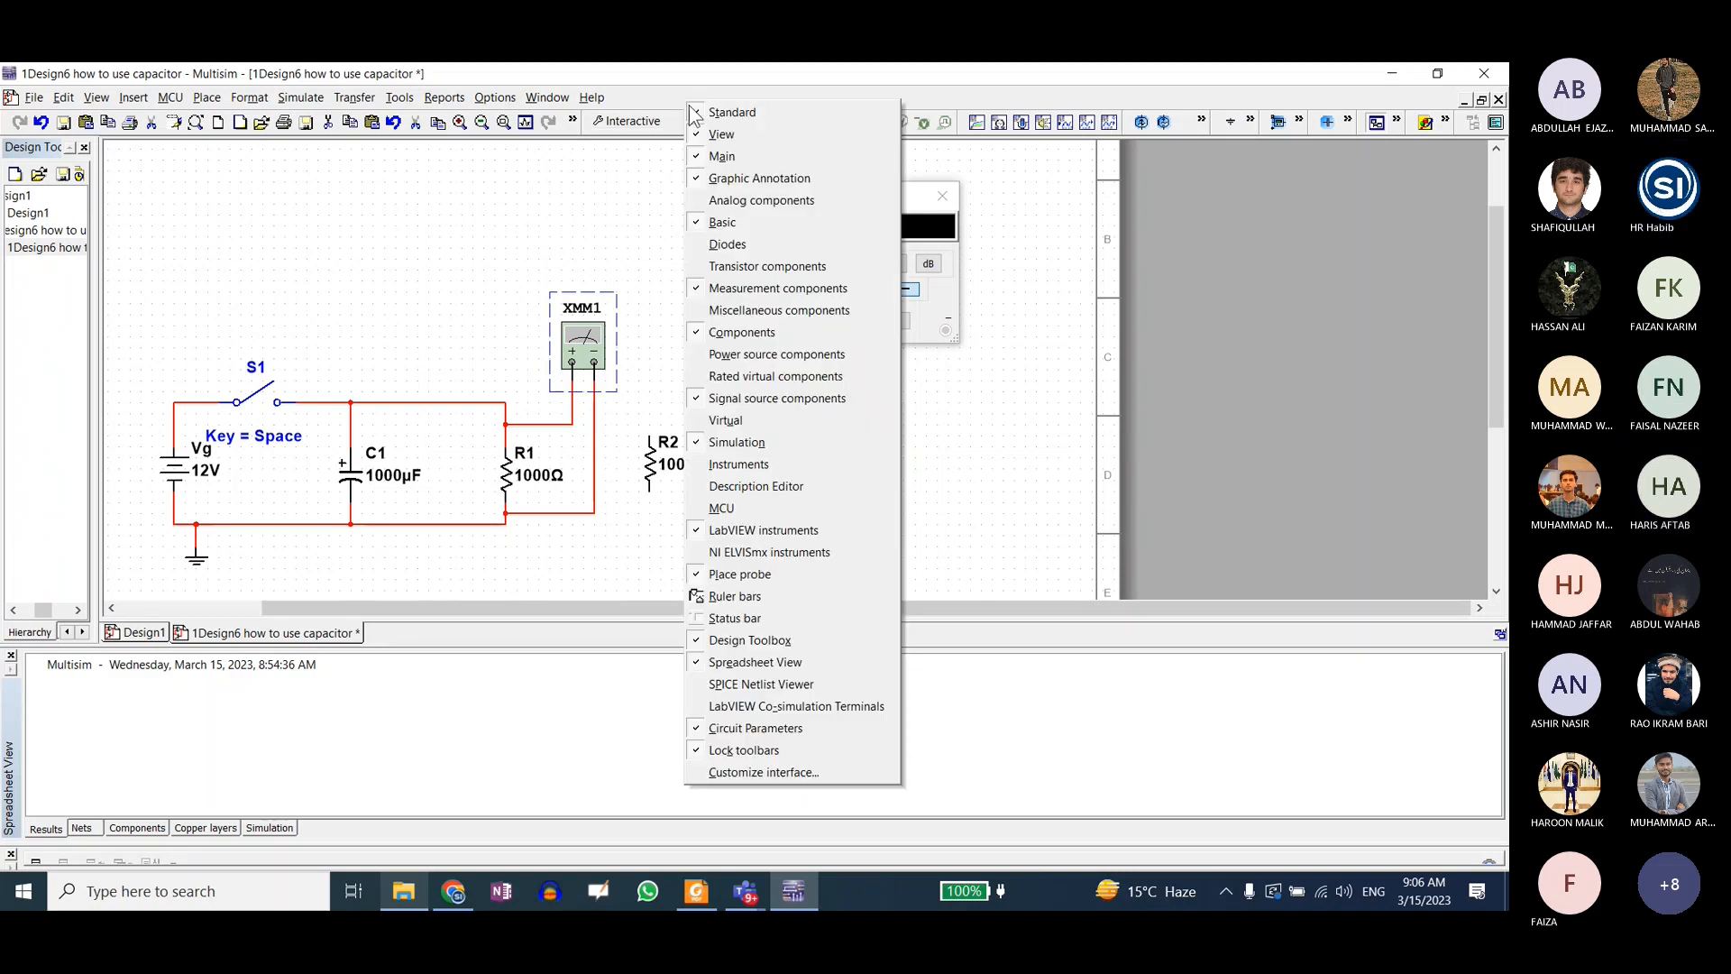
{"action": "left_click", "coordinate": [738, 467]}
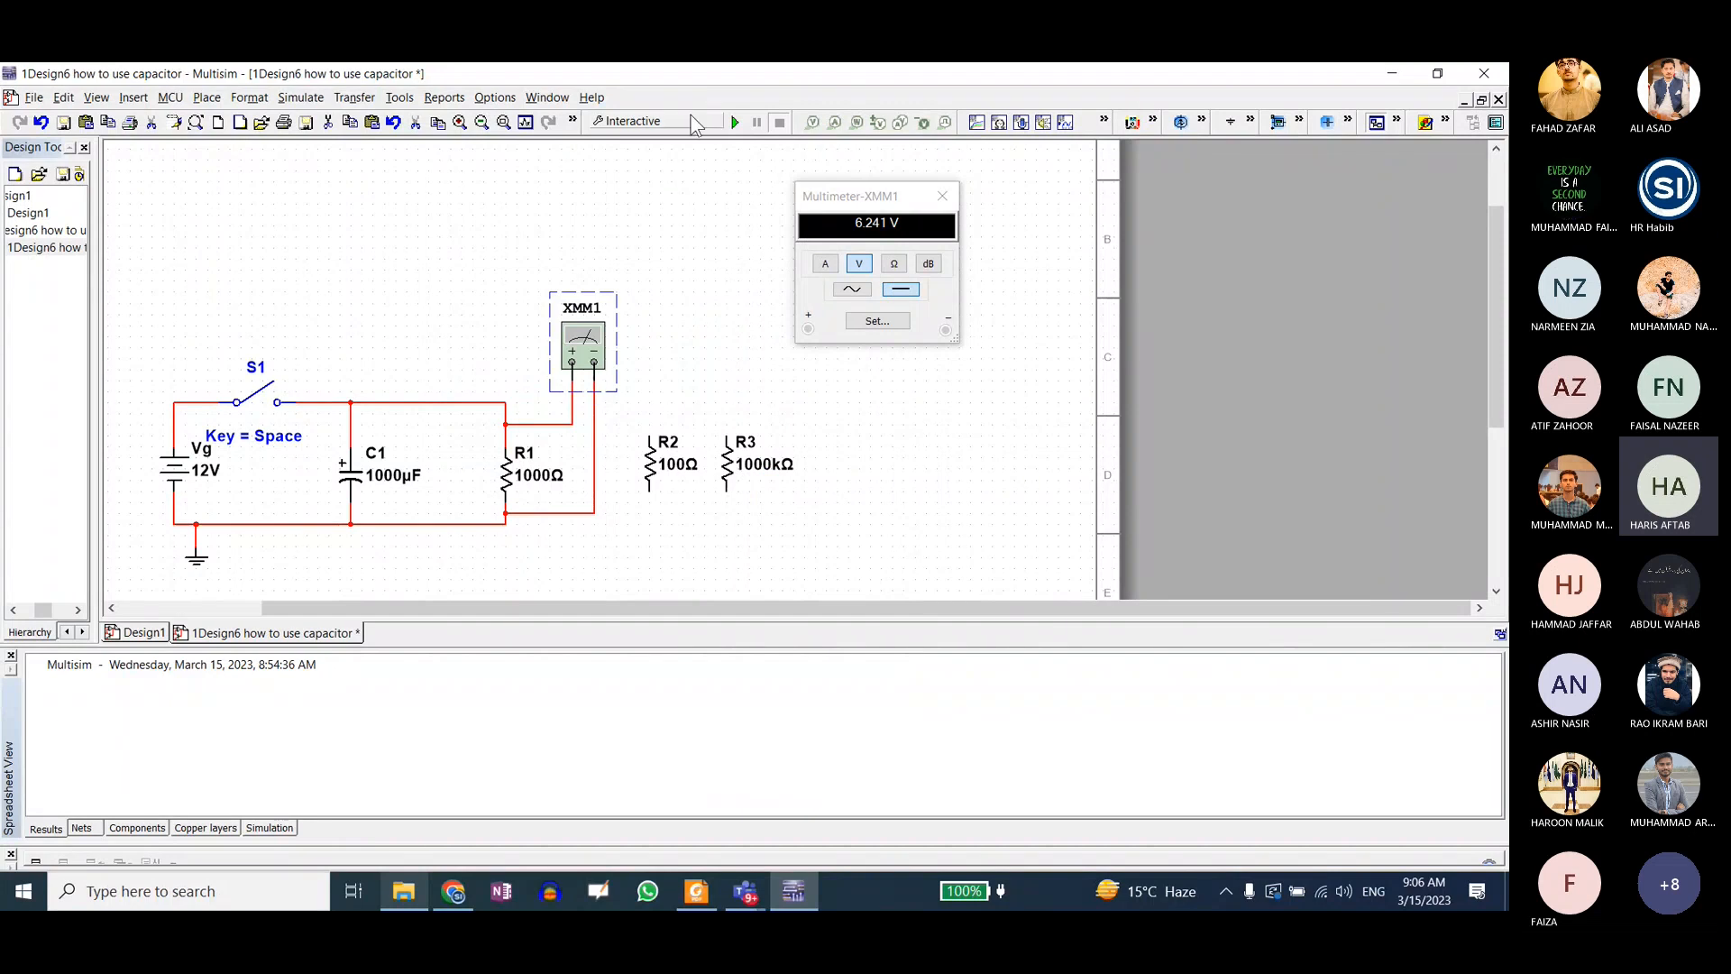
{"action": "right_click", "coordinate": [694, 88]}
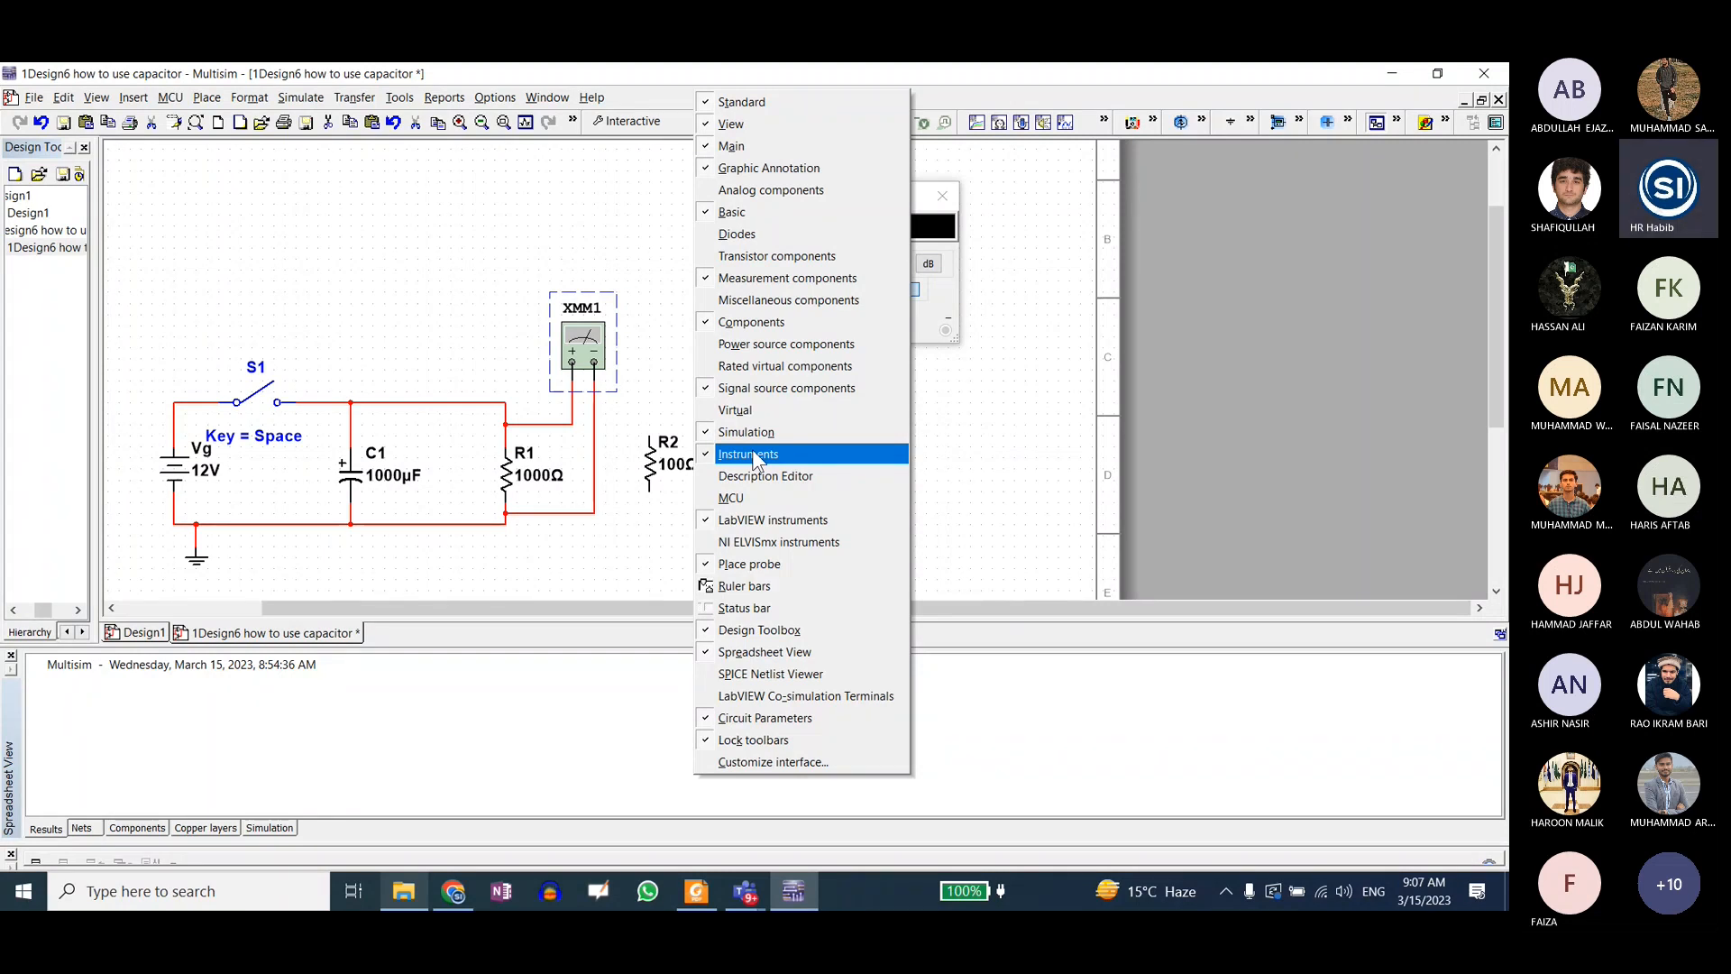
{"action": "left_click", "coordinate": [752, 453]}
{"action": "right_click", "coordinate": [712, 99]}
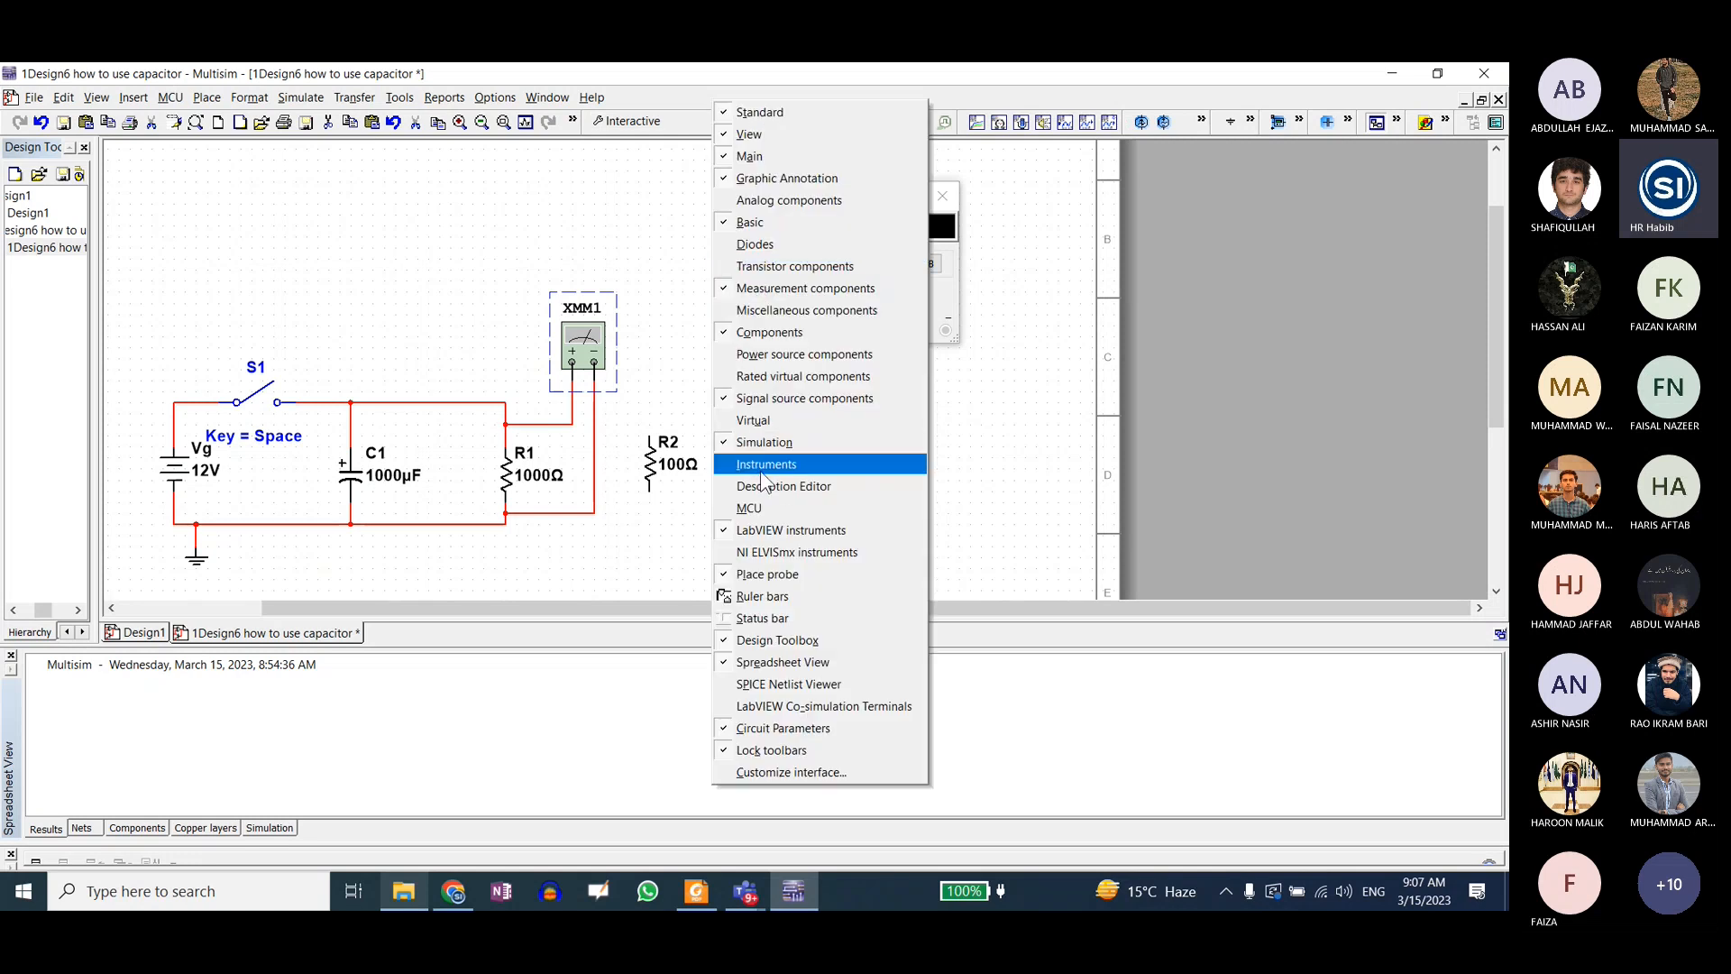
{"action": "left_click", "coordinate": [765, 477]}
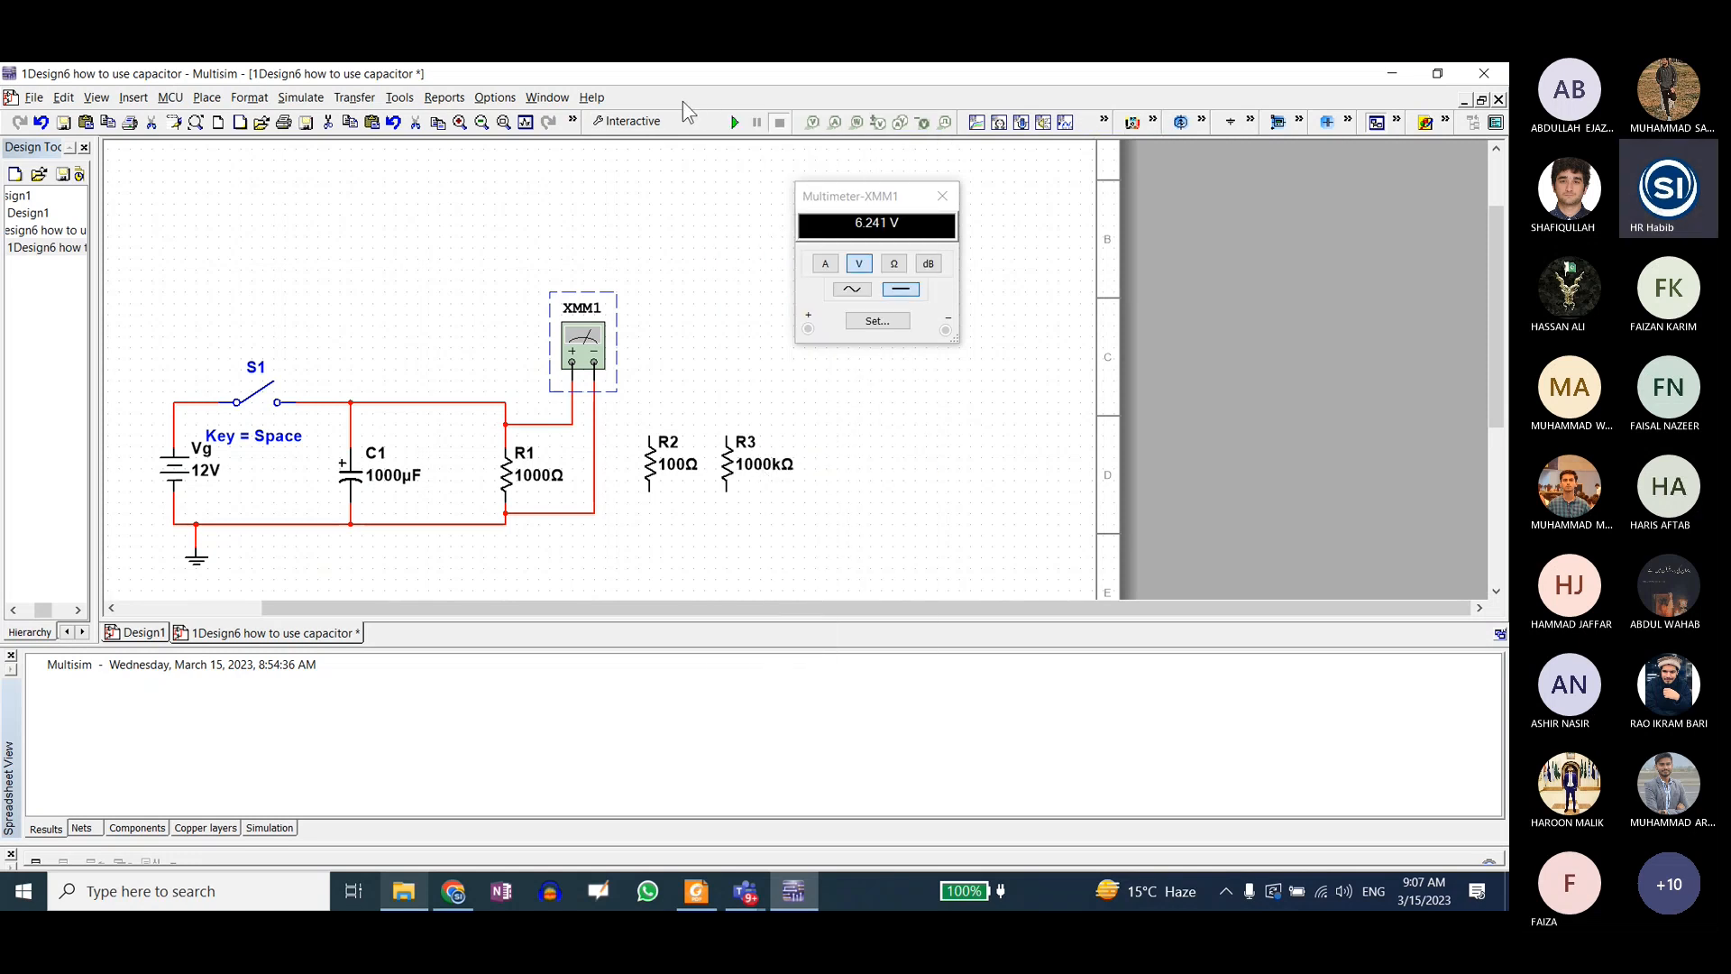
{"action": "right_click", "coordinate": [683, 101]}
{"action": "left_click", "coordinate": [735, 466]}
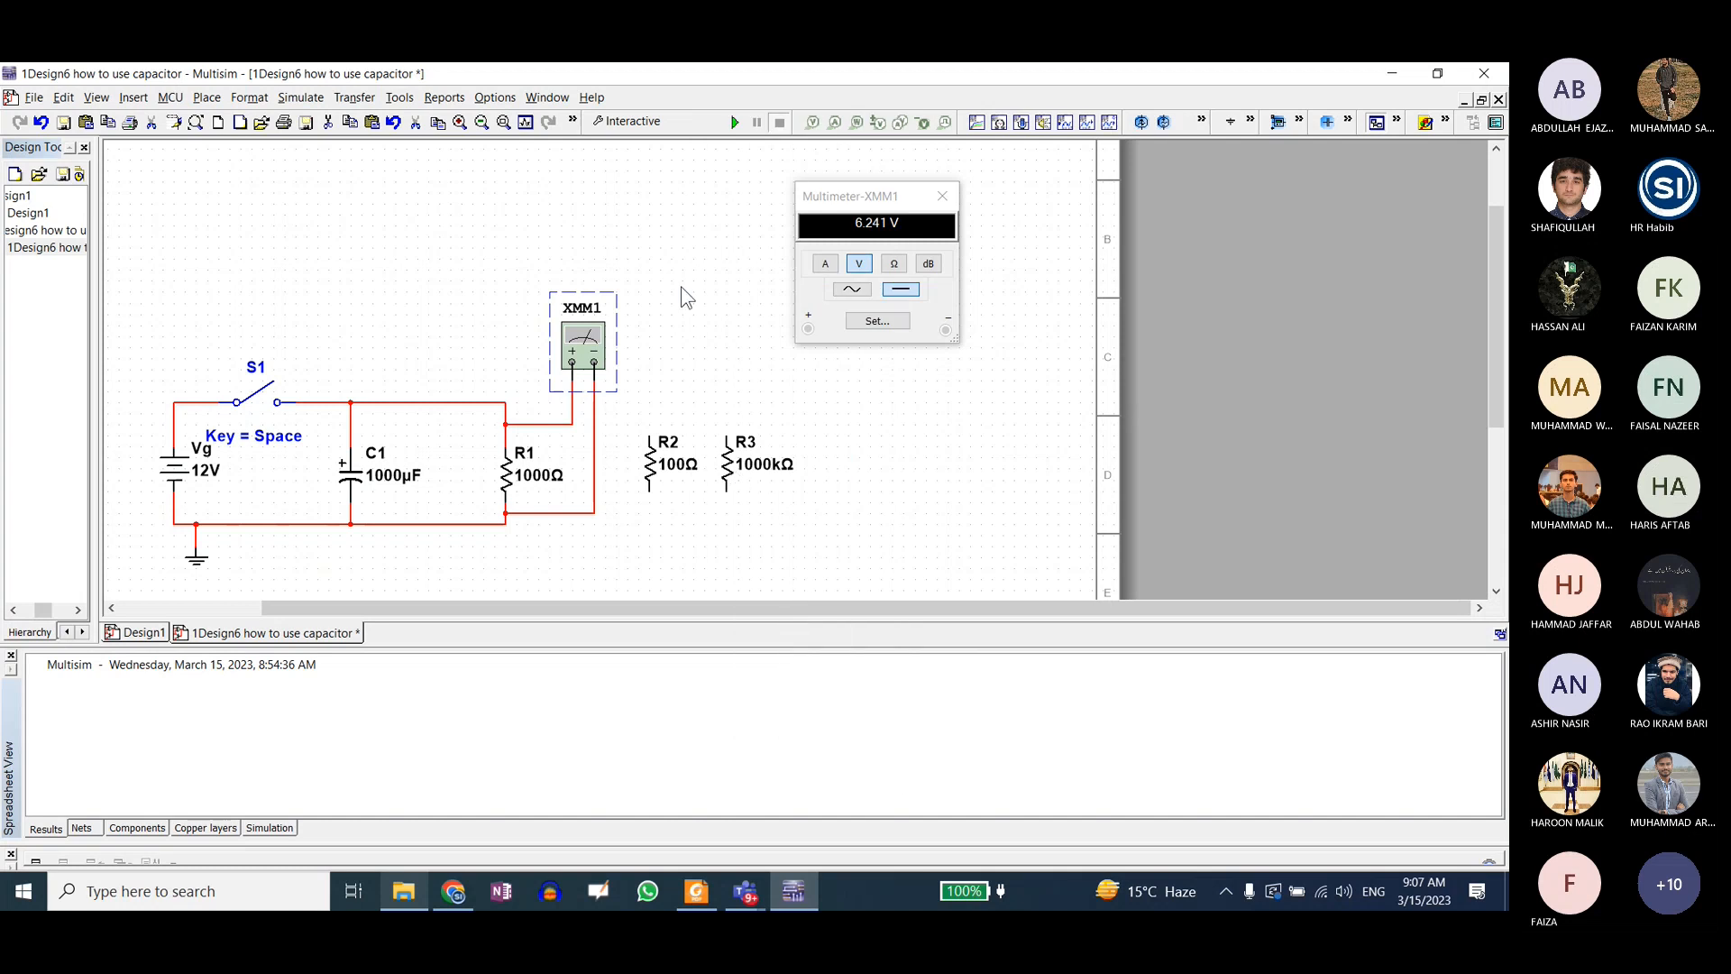
{"action": "right_click", "coordinate": [682, 102]}
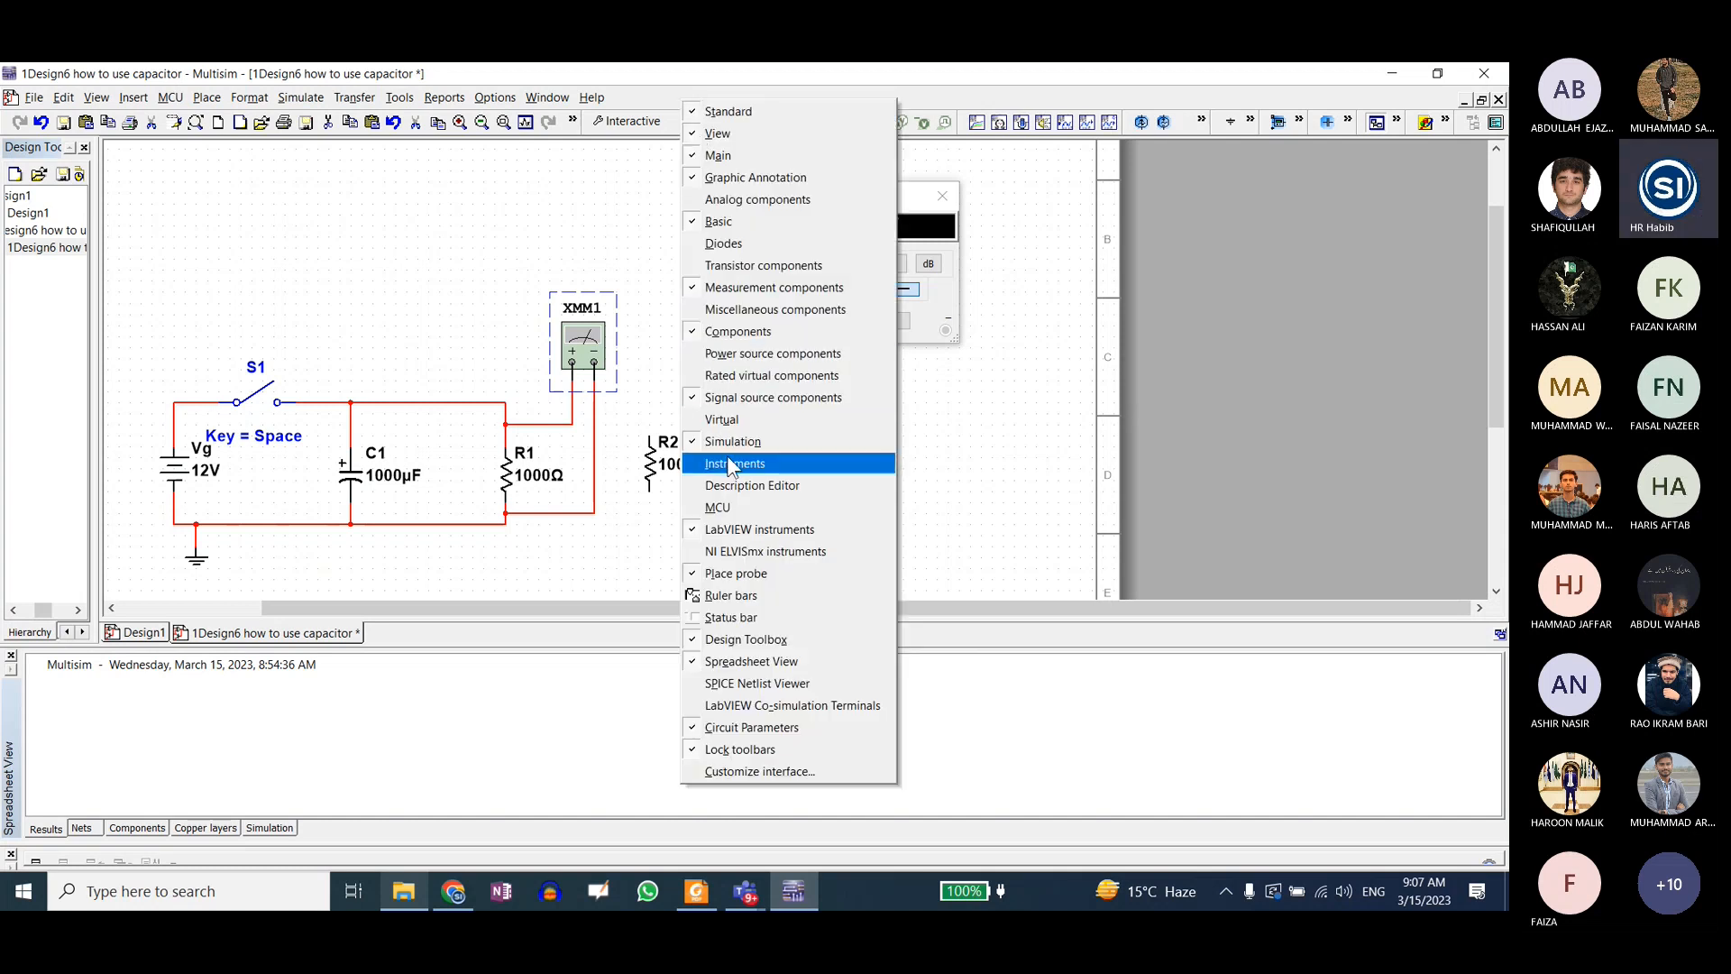
{"action": "left_click", "coordinate": [735, 457]}
Step: Review the additional instruments and the list of available toolbars, and bring up XMM1's multimeter readout
{"action": "left_click", "coordinate": [1154, 122]}
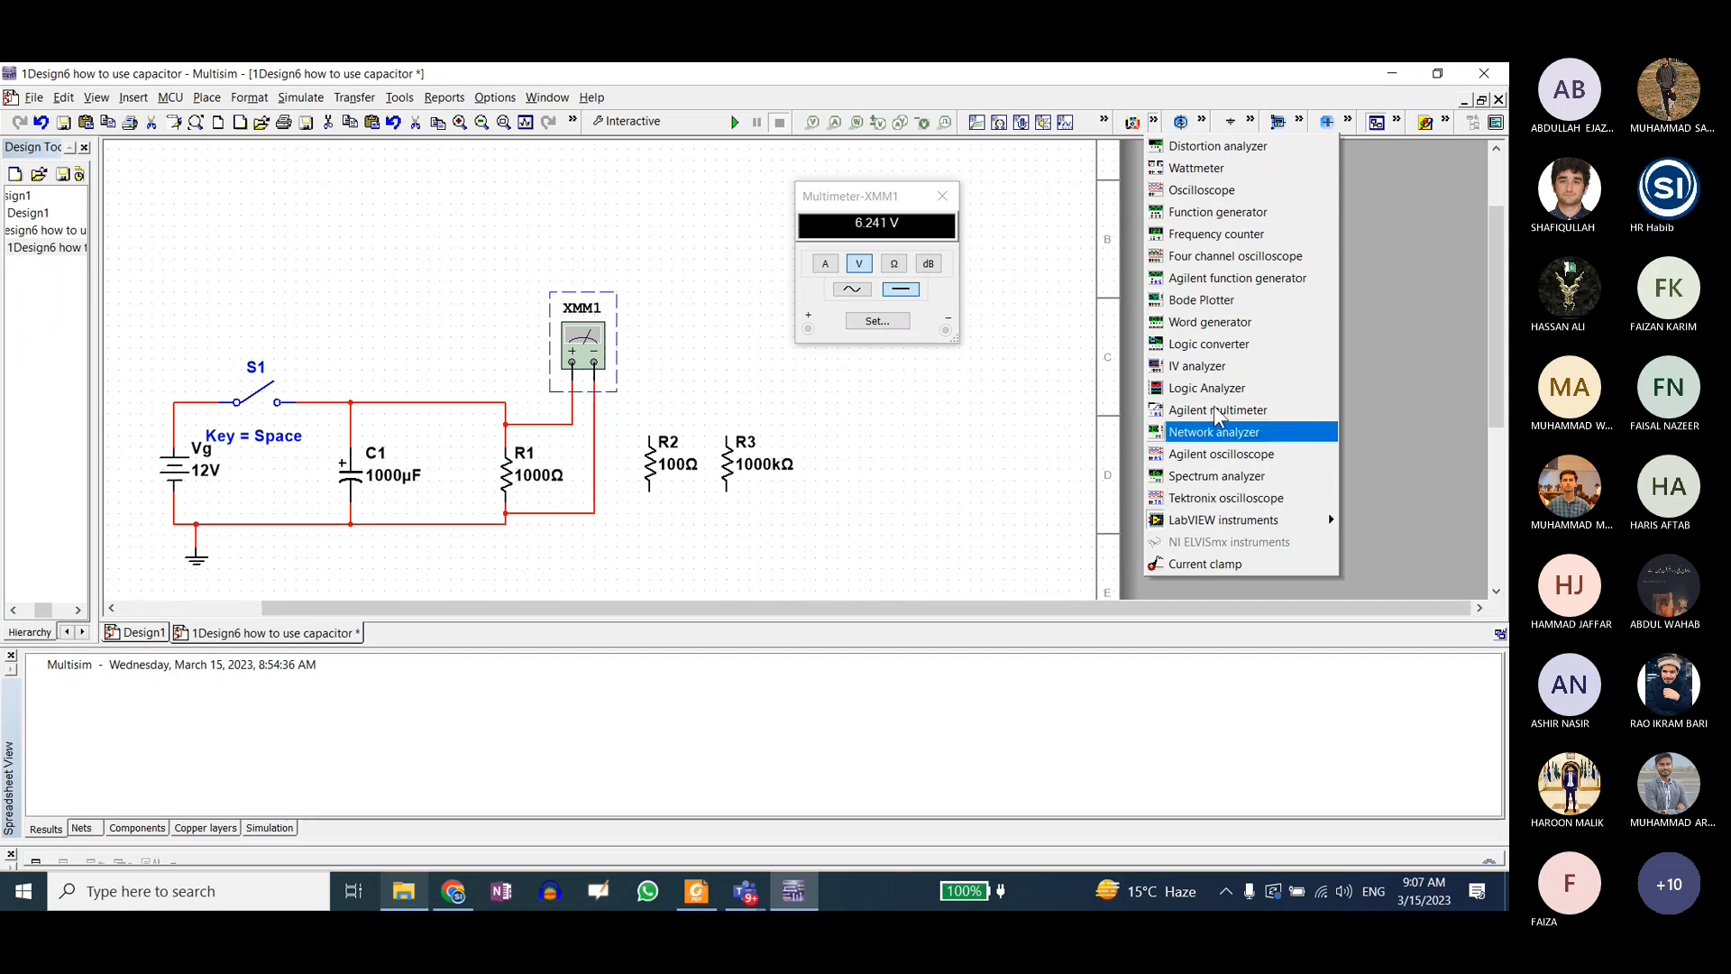
{"action": "left_click", "coordinate": [1153, 125]}
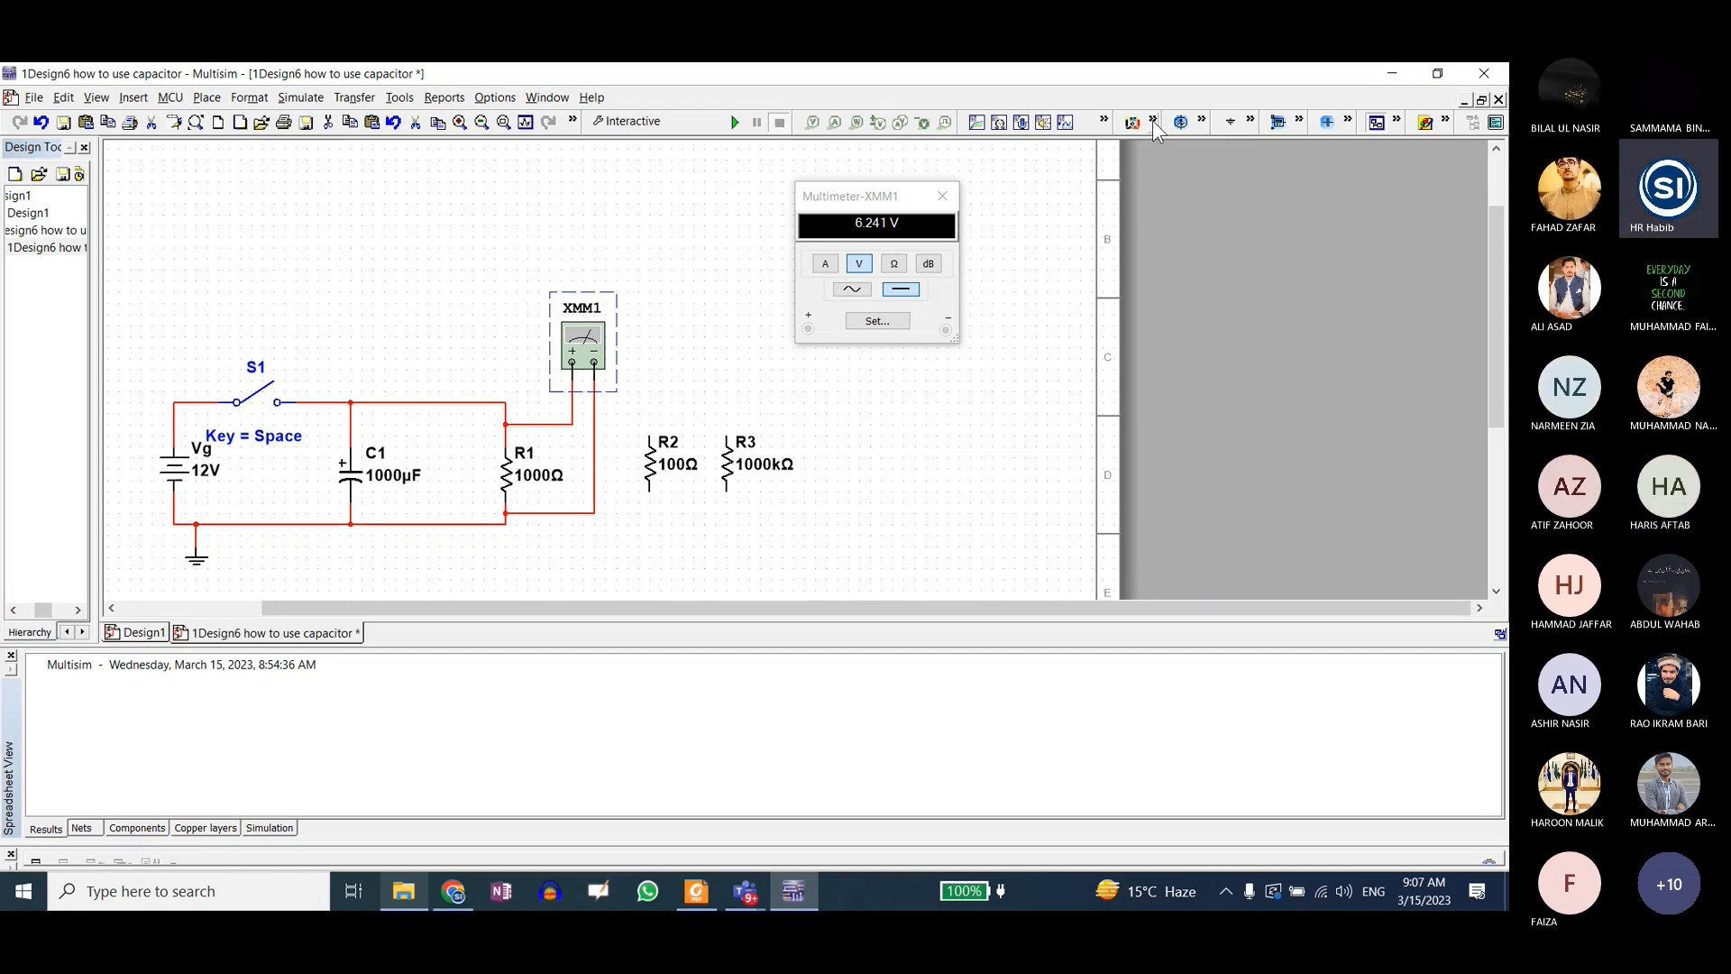
{"action": "left_click", "coordinate": [1153, 124]}
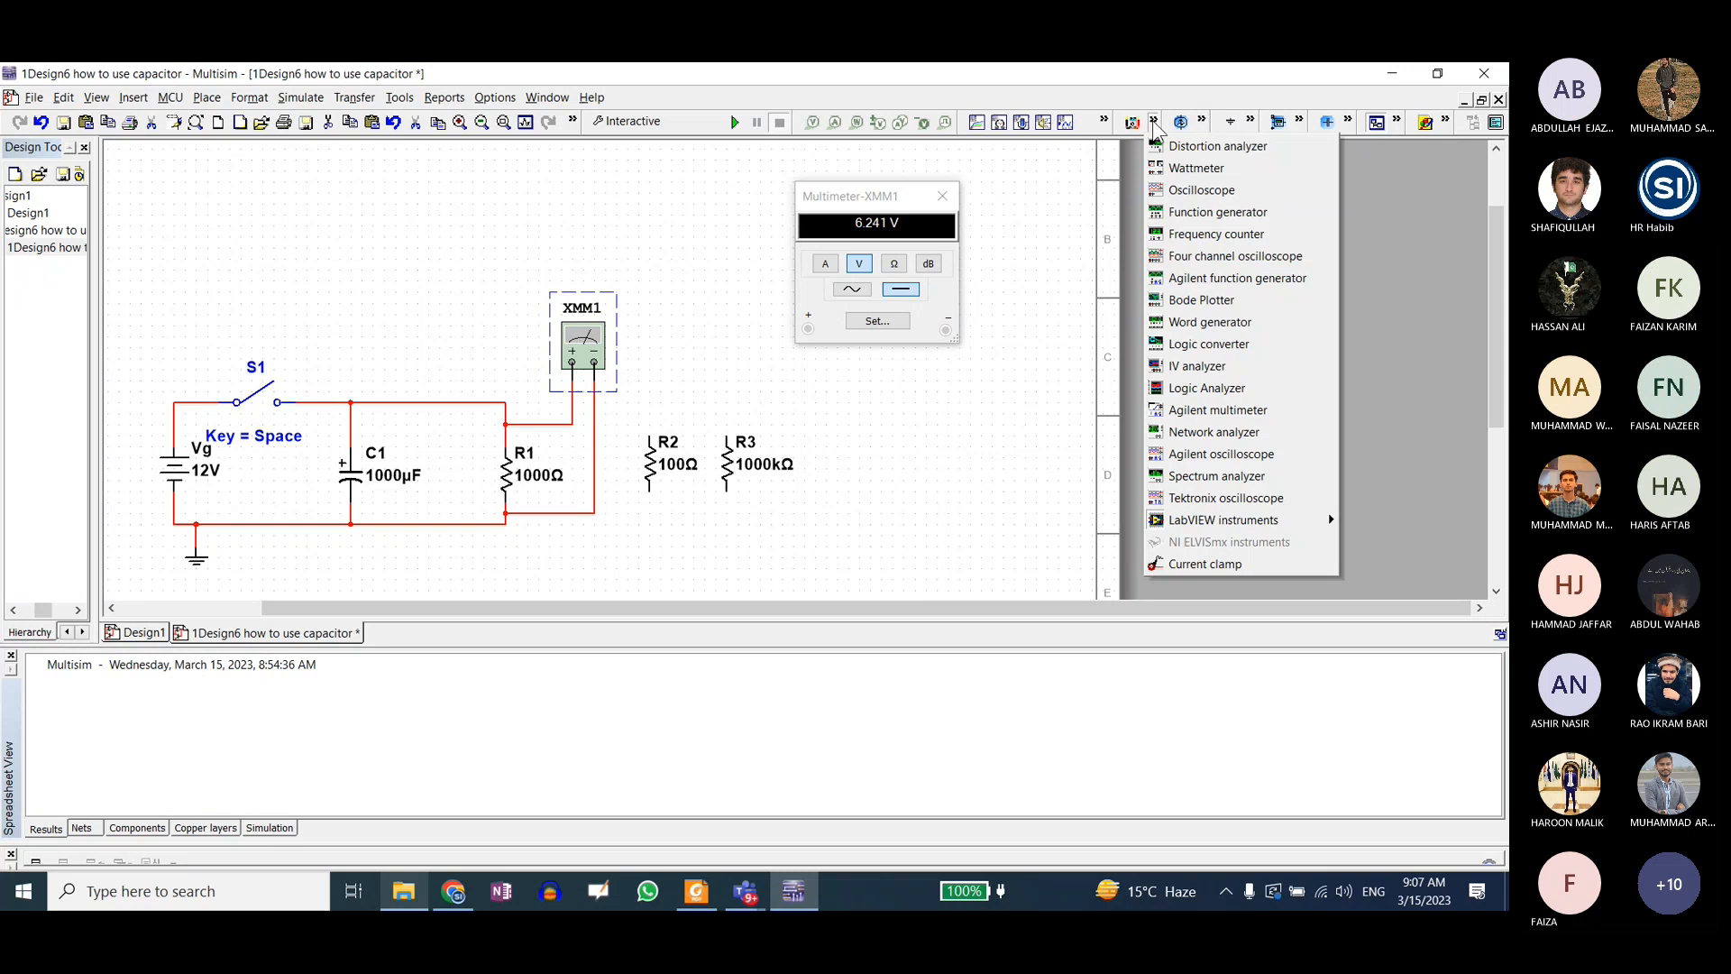
{"action": "right_click", "coordinate": [647, 94]}
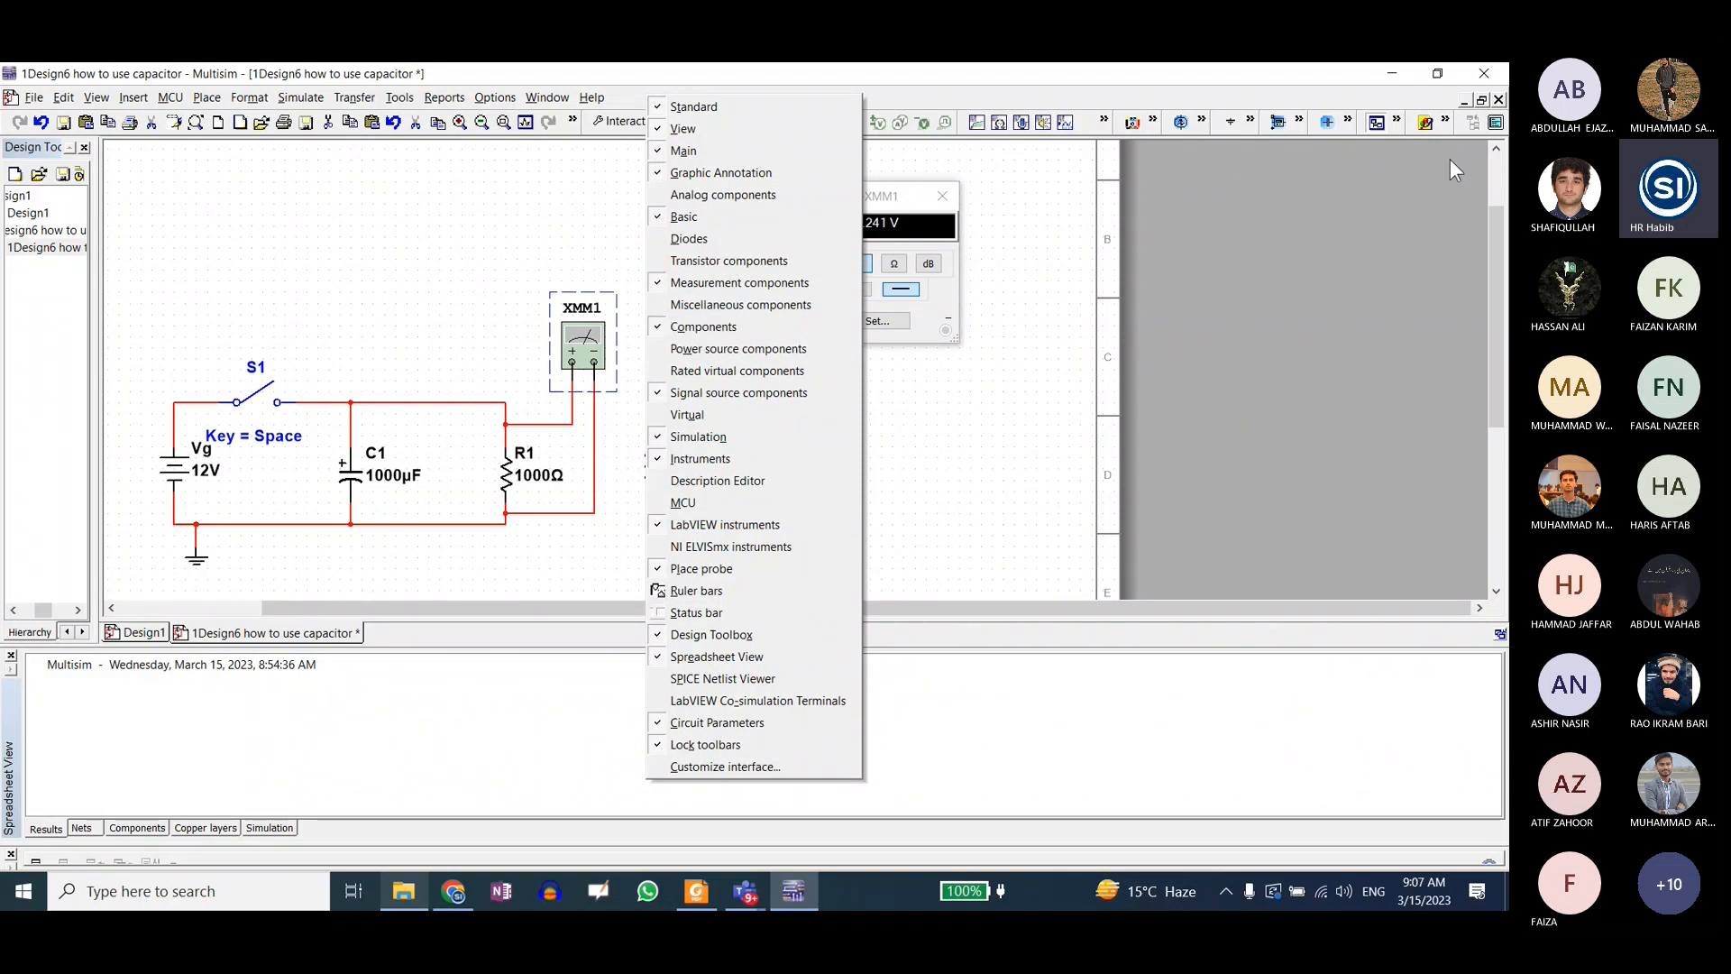
{"action": "left_click", "coordinate": [1110, 198]}
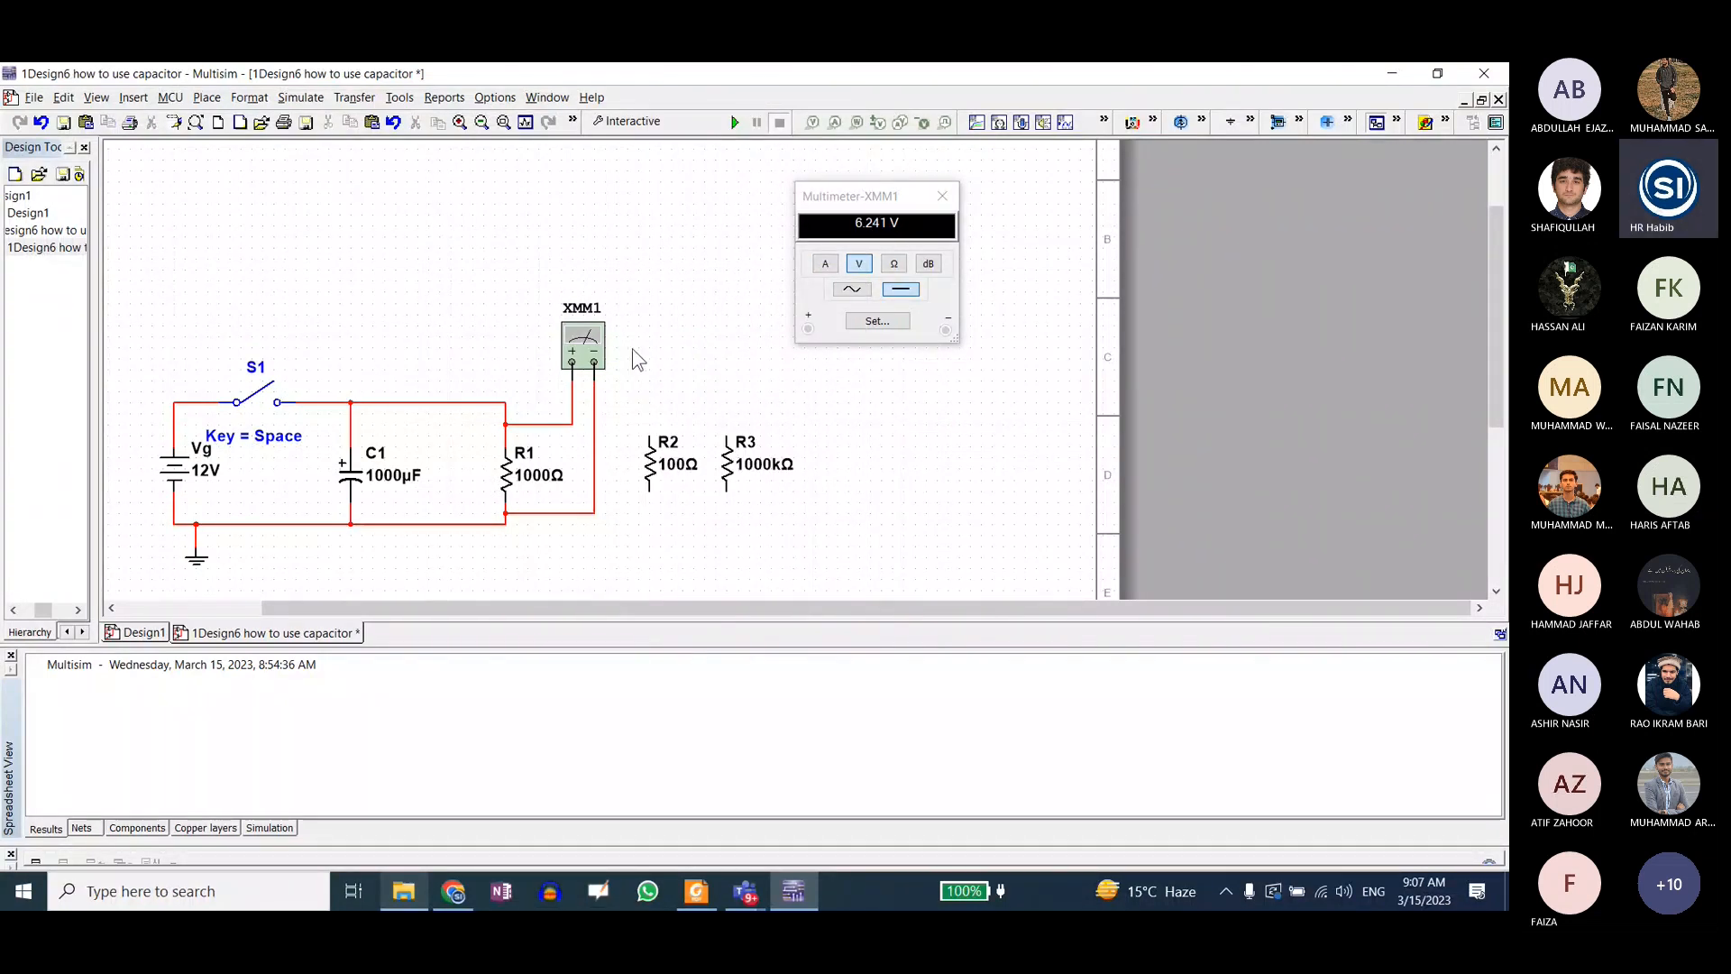
{"action": "double_click", "coordinate": [584, 343]}
{"action": "double_click", "coordinate": [584, 344]}
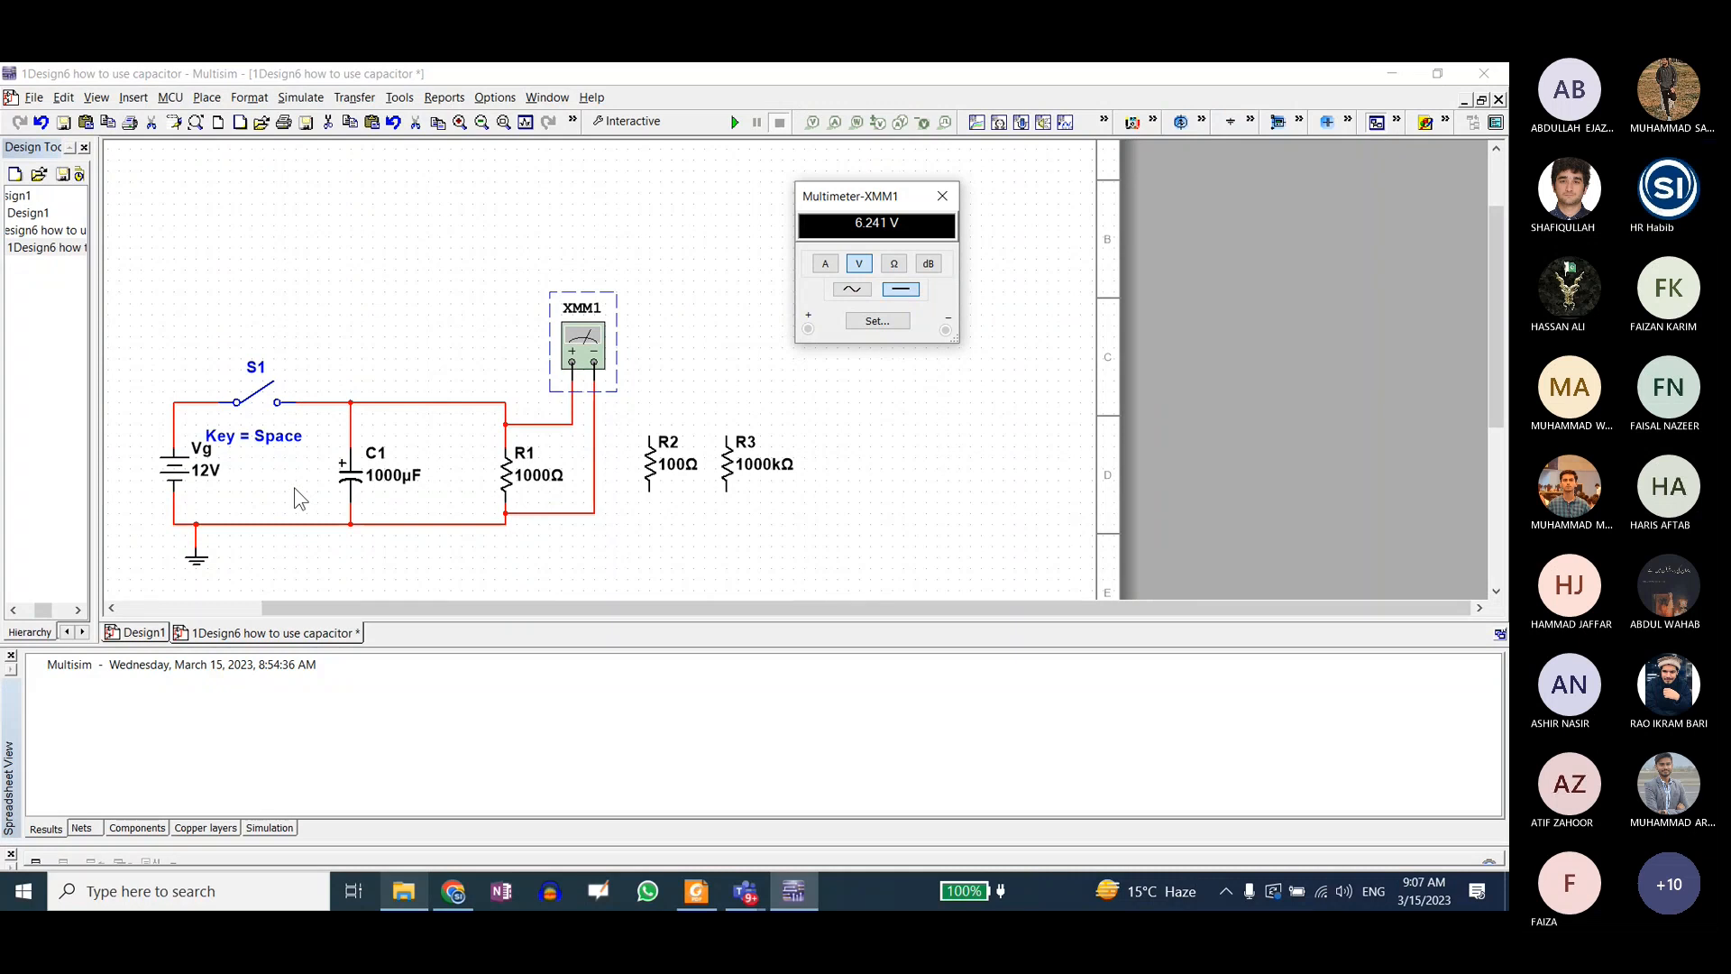
Step: Switch to File Explorer, go up to Teaching Courses and open the Word document Notes_Lecture2 from the ET course's Lecture2 folder
{"action": "left_click", "coordinate": [415, 897]}
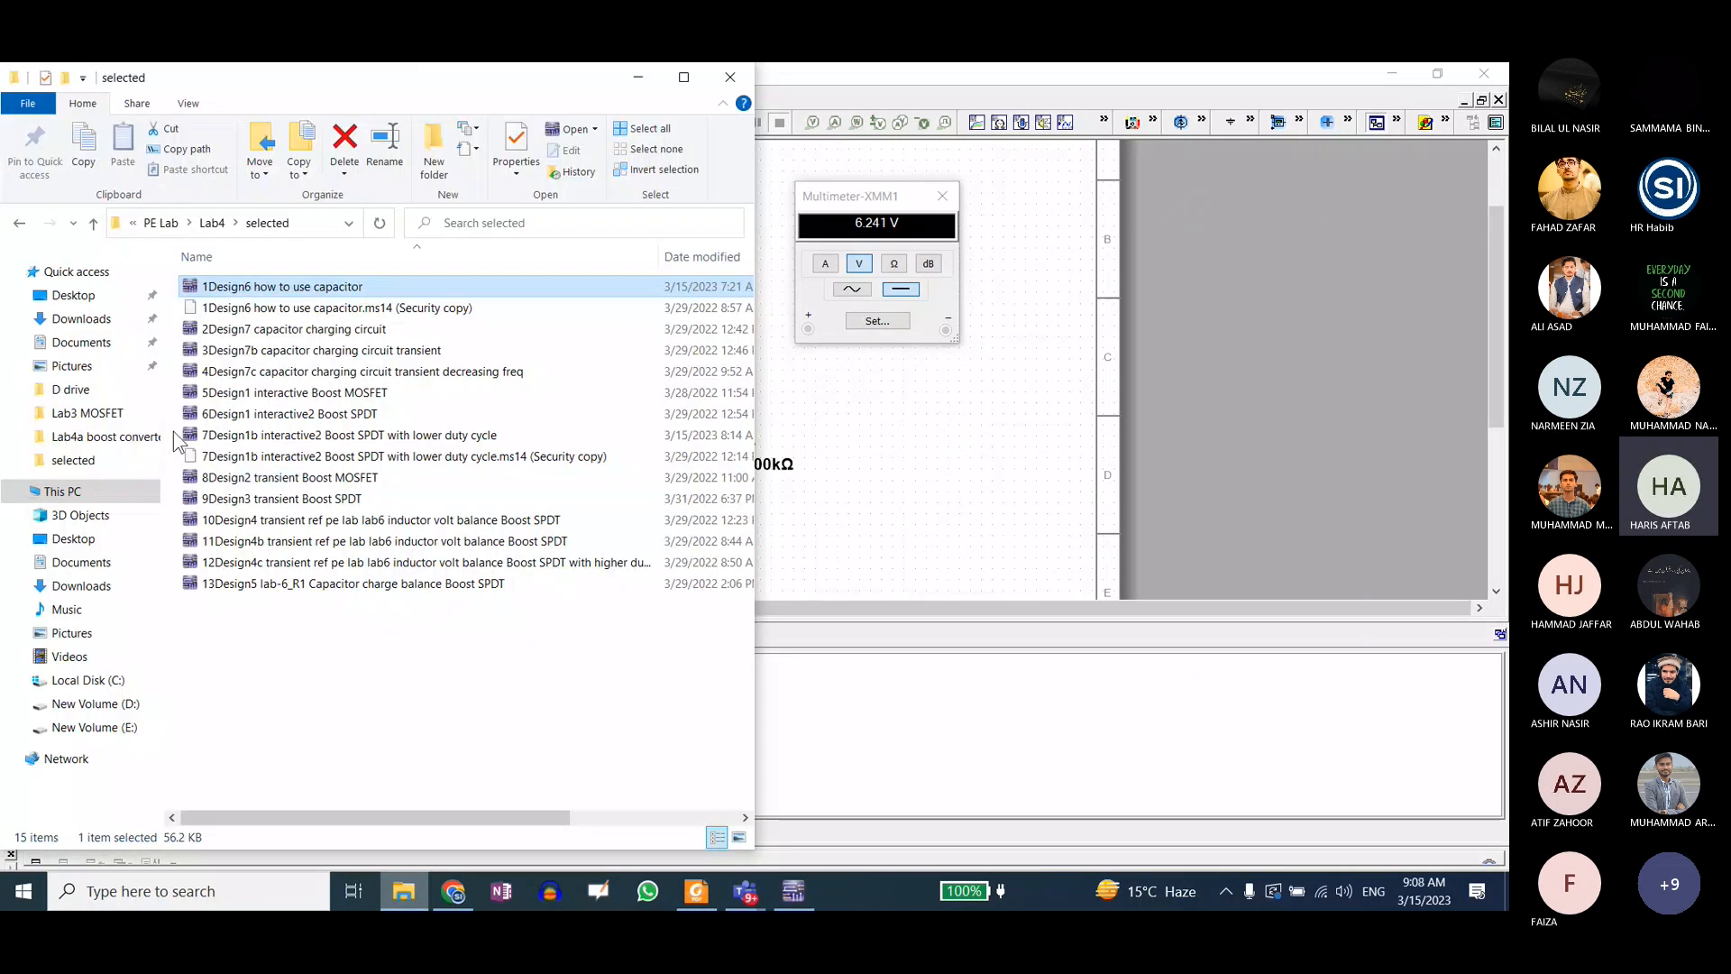
{"action": "left_click", "coordinate": [73, 224]}
{"action": "left_click", "coordinate": [94, 225]}
{"action": "left_click", "coordinate": [94, 225]}
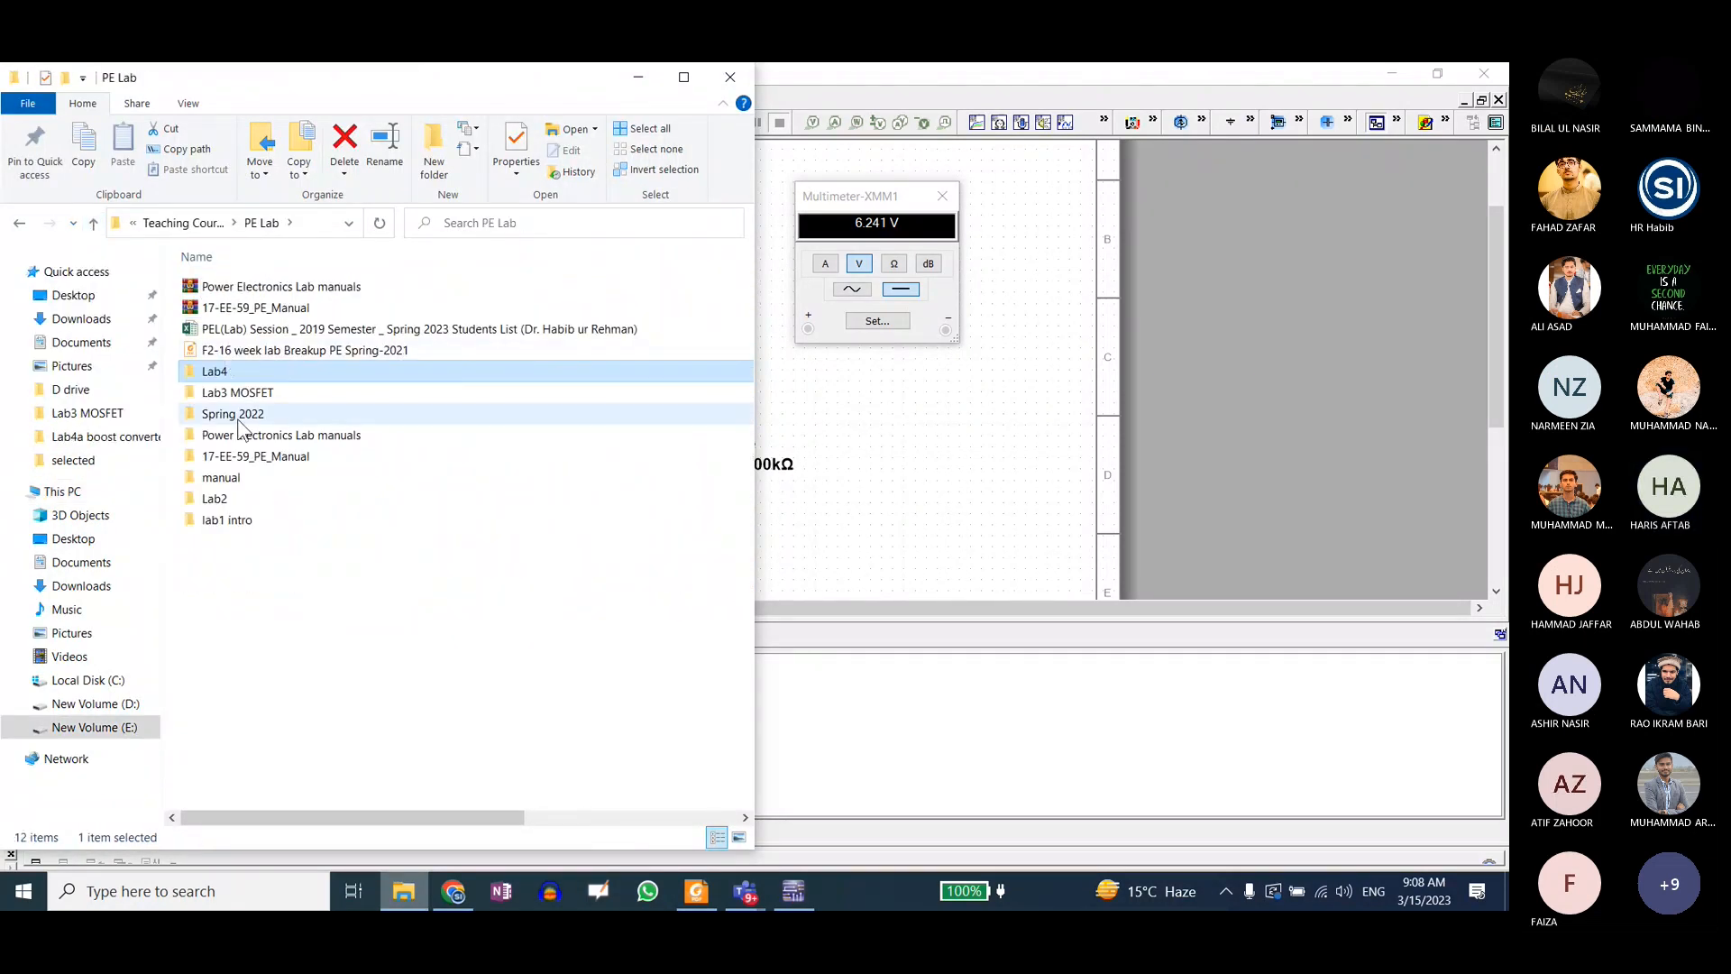
{"action": "left_click", "coordinate": [93, 224]}
{"action": "double_click", "coordinate": [221, 302]}
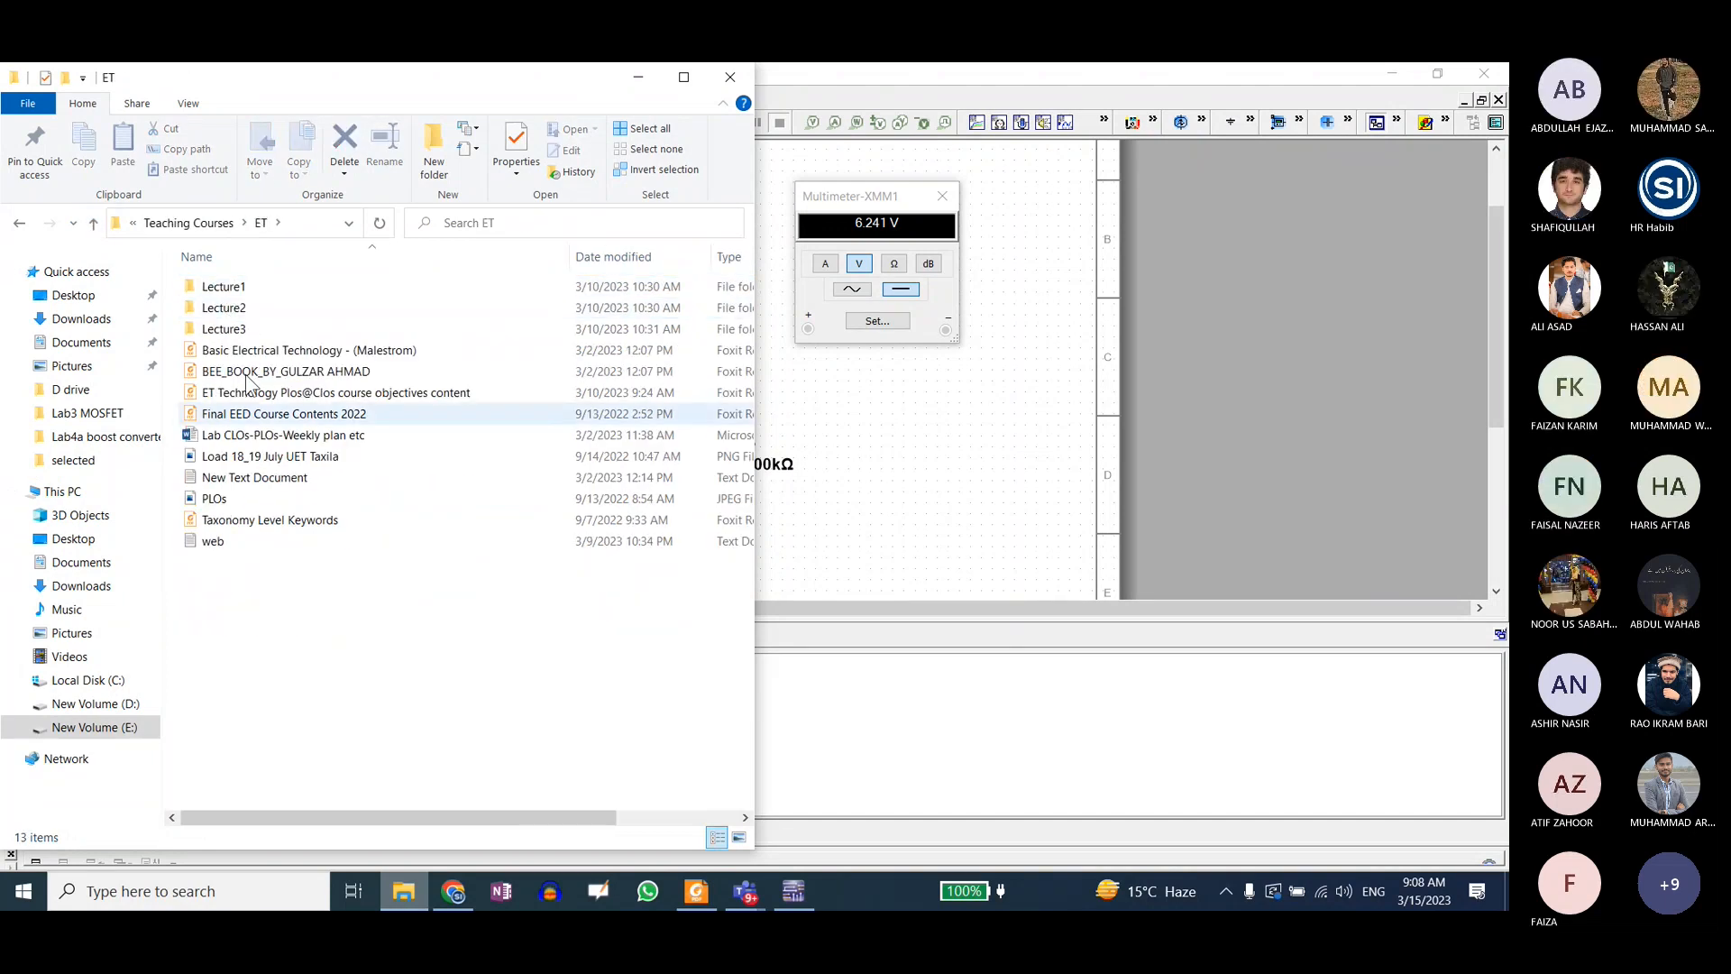
{"action": "double_click", "coordinate": [245, 310]}
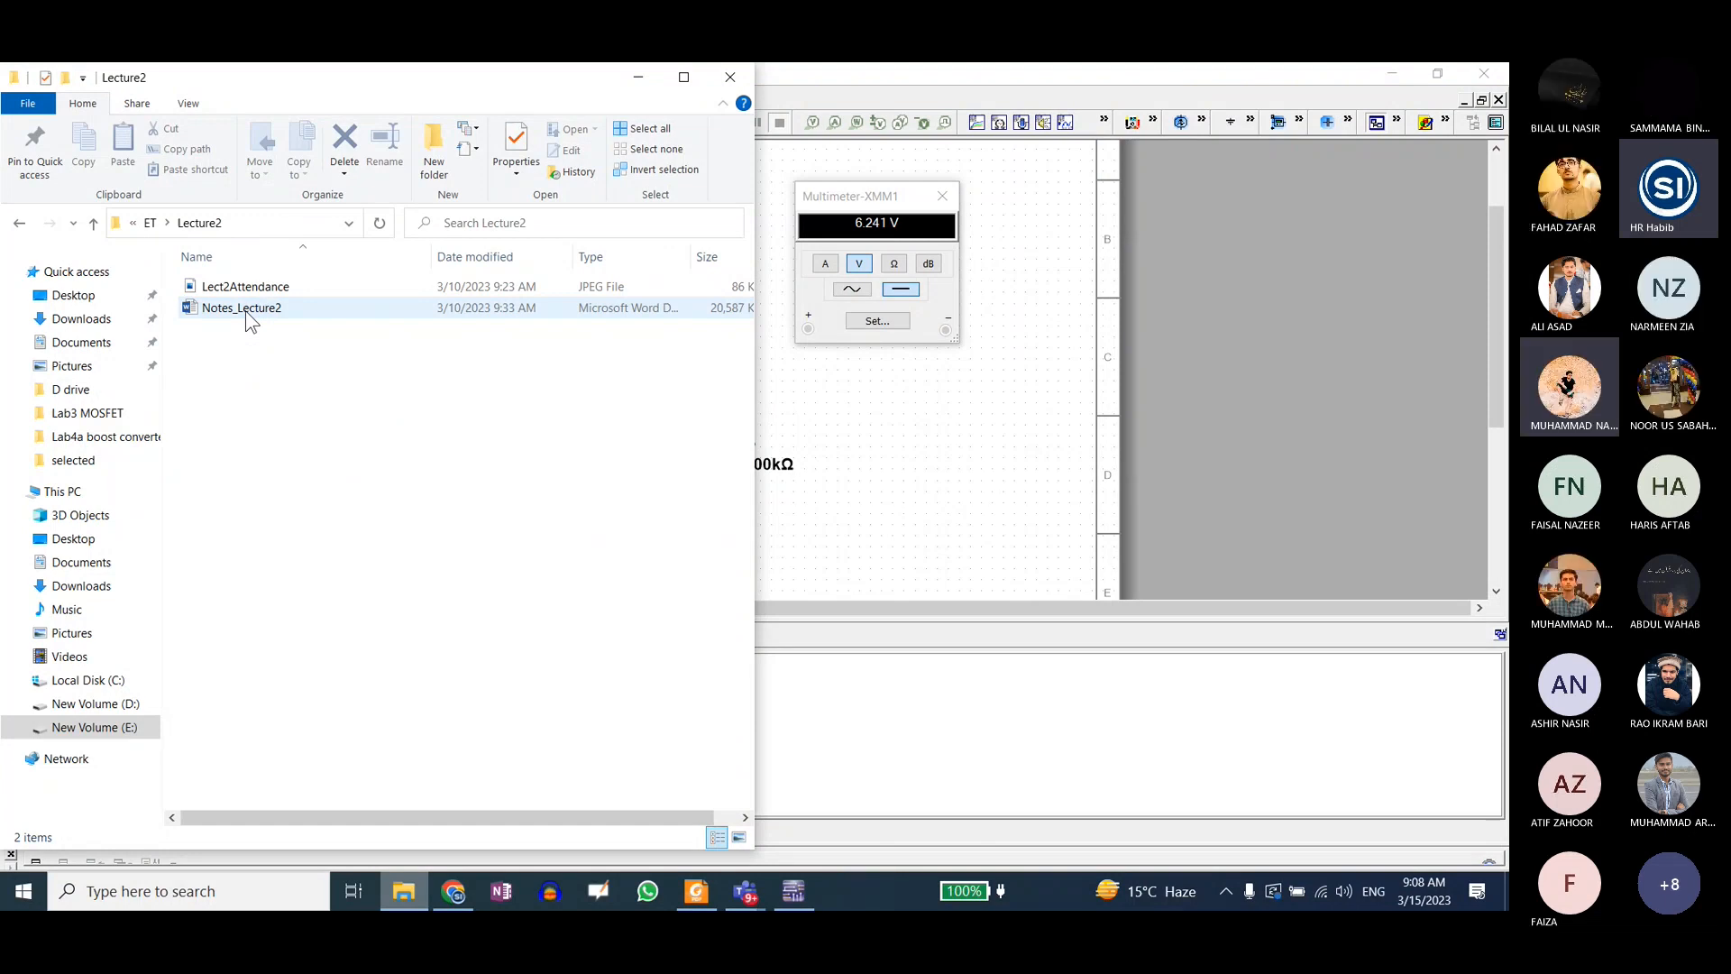
{"action": "double_click", "coordinate": [245, 310]}
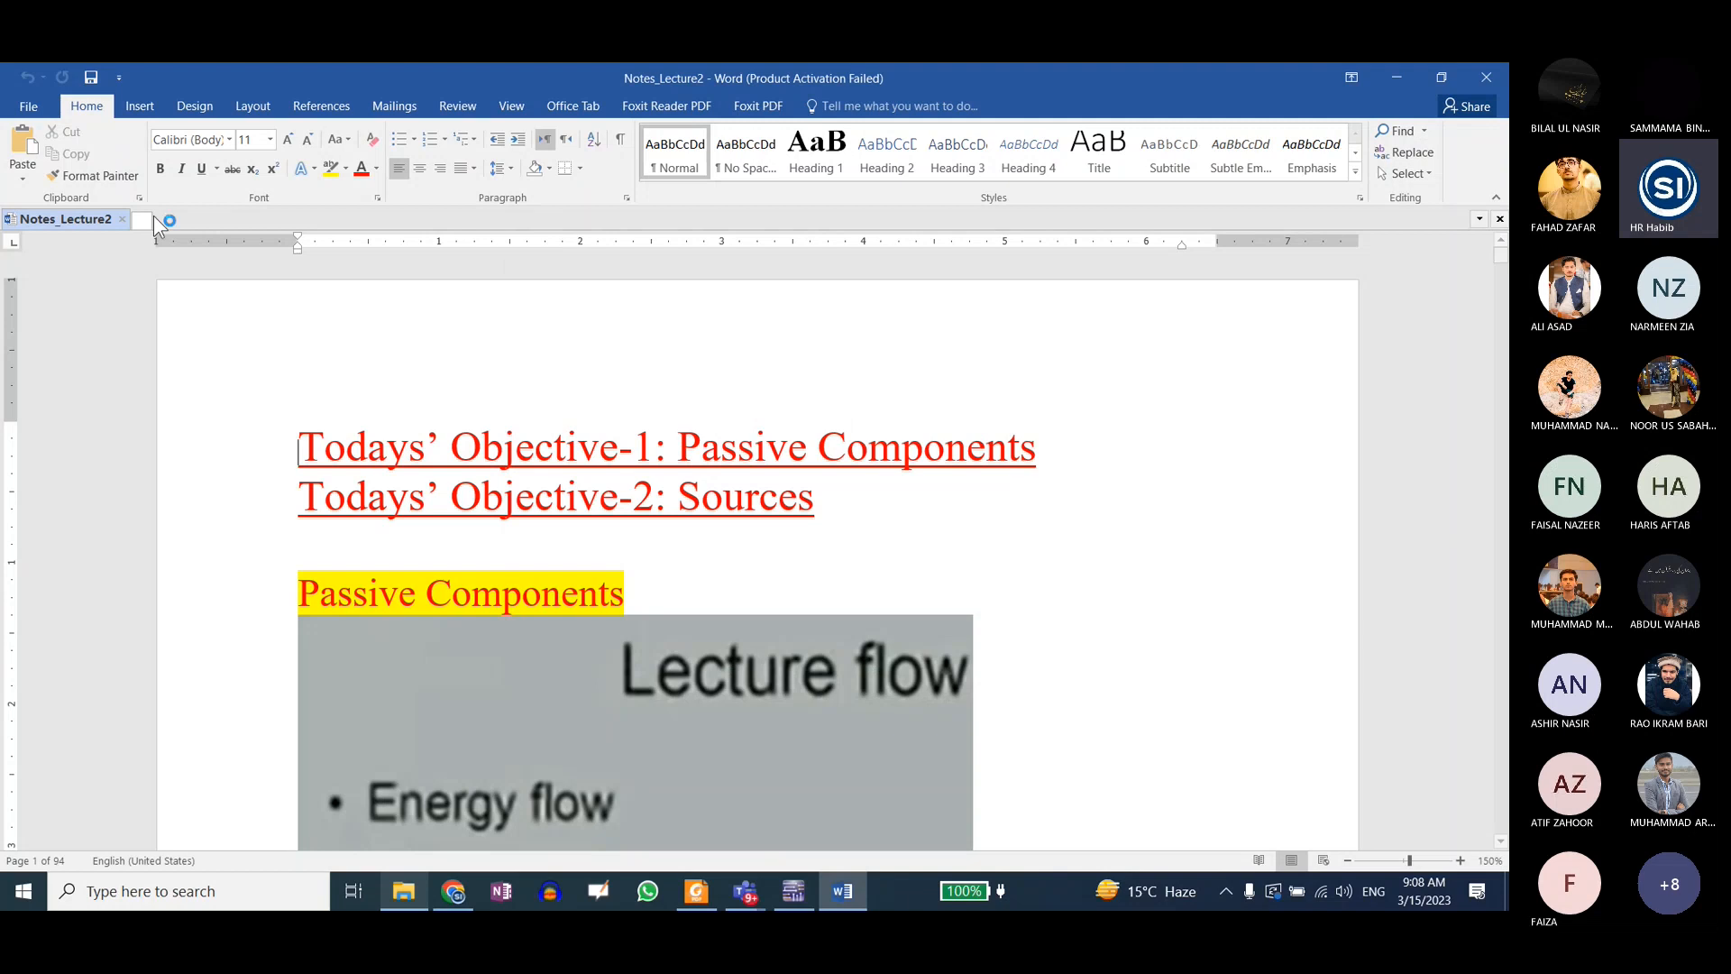
Step: Browse Notes_Lecture2 to the Capacitors section around pages 20 and 21
{"action": "scroll", "coordinate": [795, 743], "scroll_direction": "down", "scroll_amount": 10}
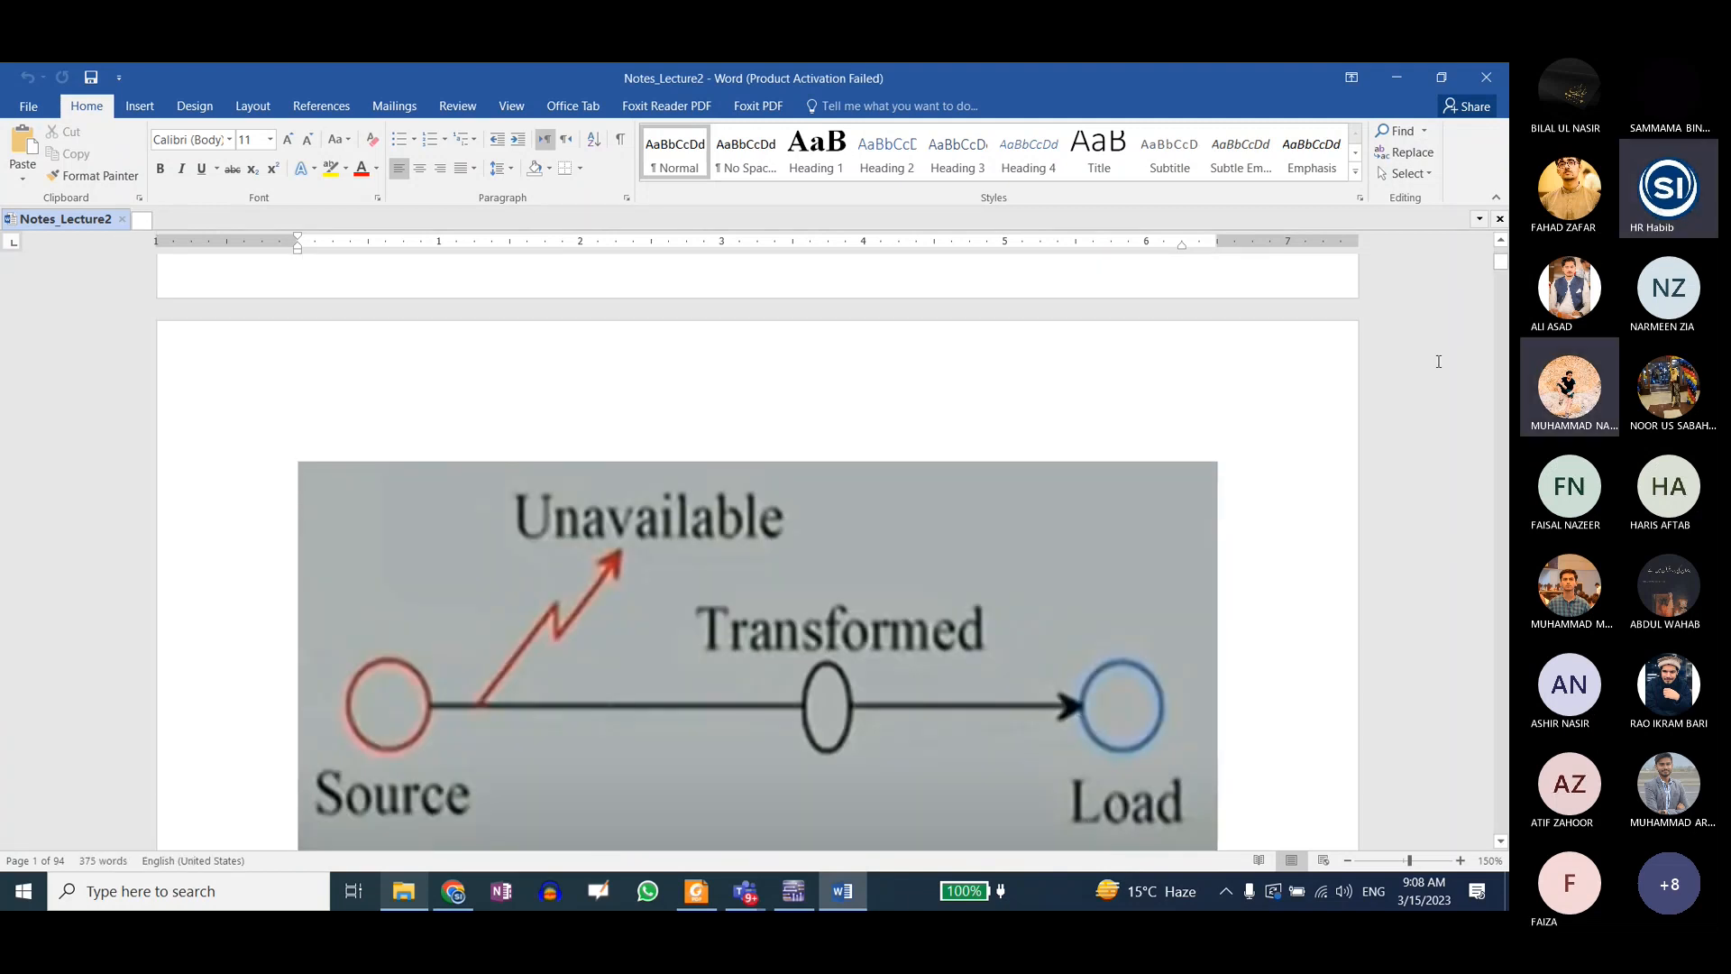
{"action": "left_click_drag", "start_coordinate": [1500, 261], "coordinate": [1500, 374]}
{"action": "scroll", "coordinate": [805, 529], "scroll_direction": "down", "scroll_amount": 6}
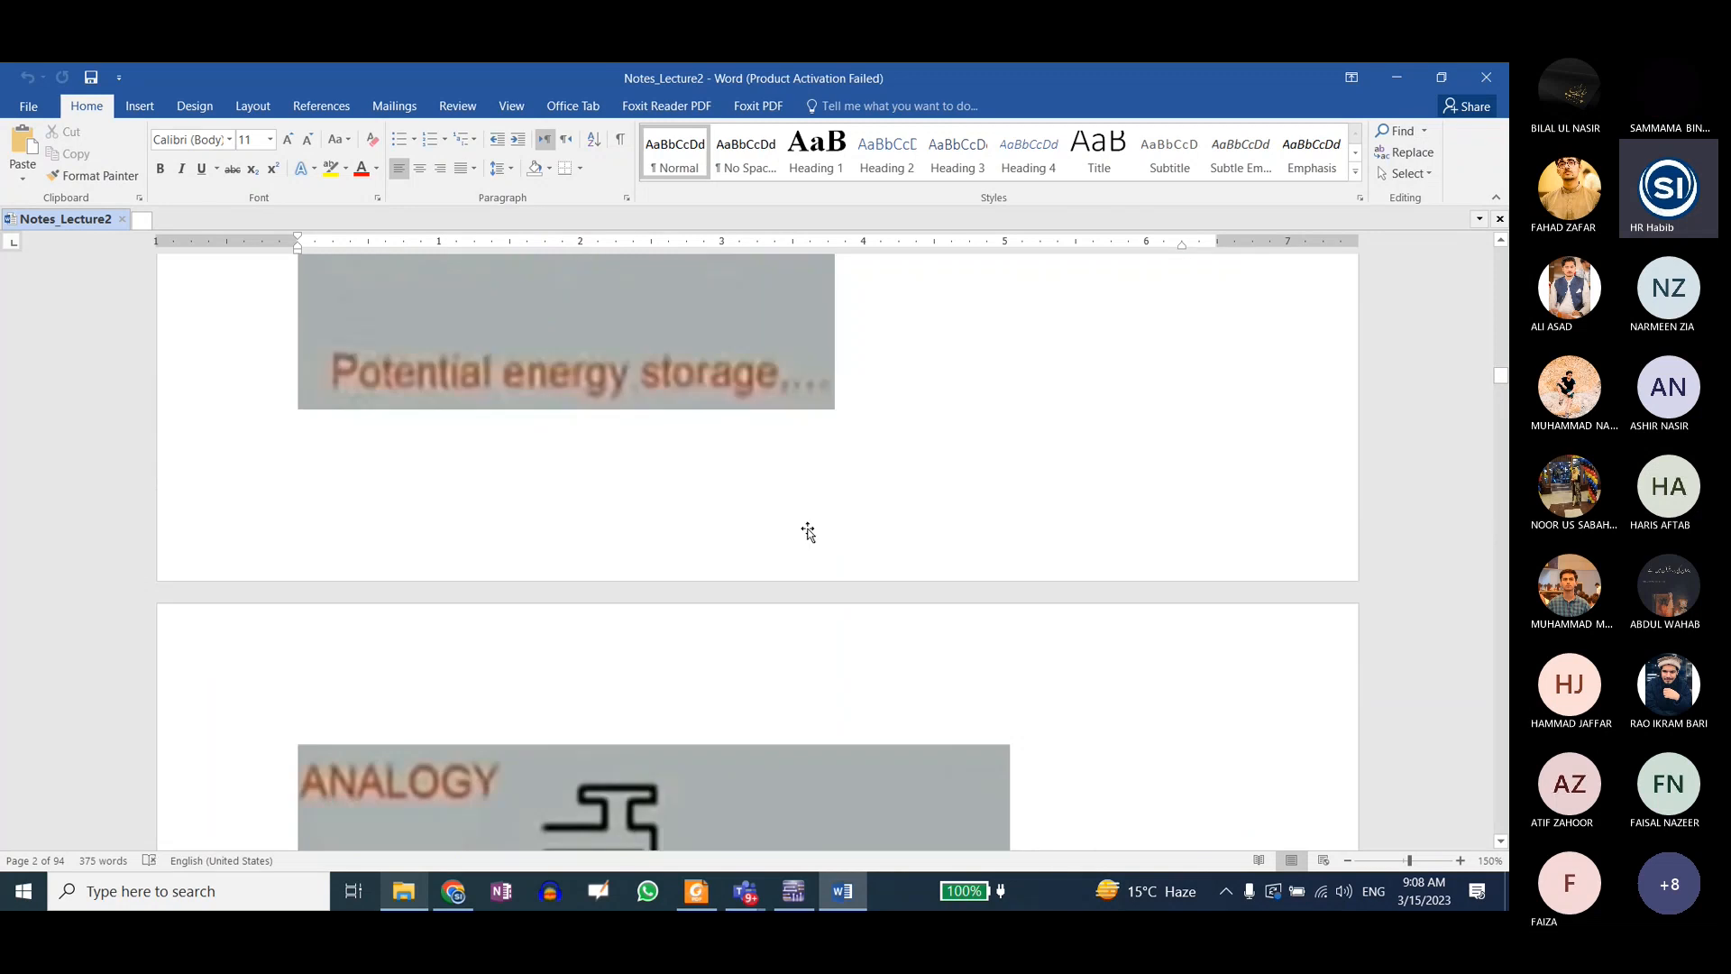
{"action": "scroll", "coordinate": [749, 494], "scroll_direction": "down", "scroll_amount": 5}
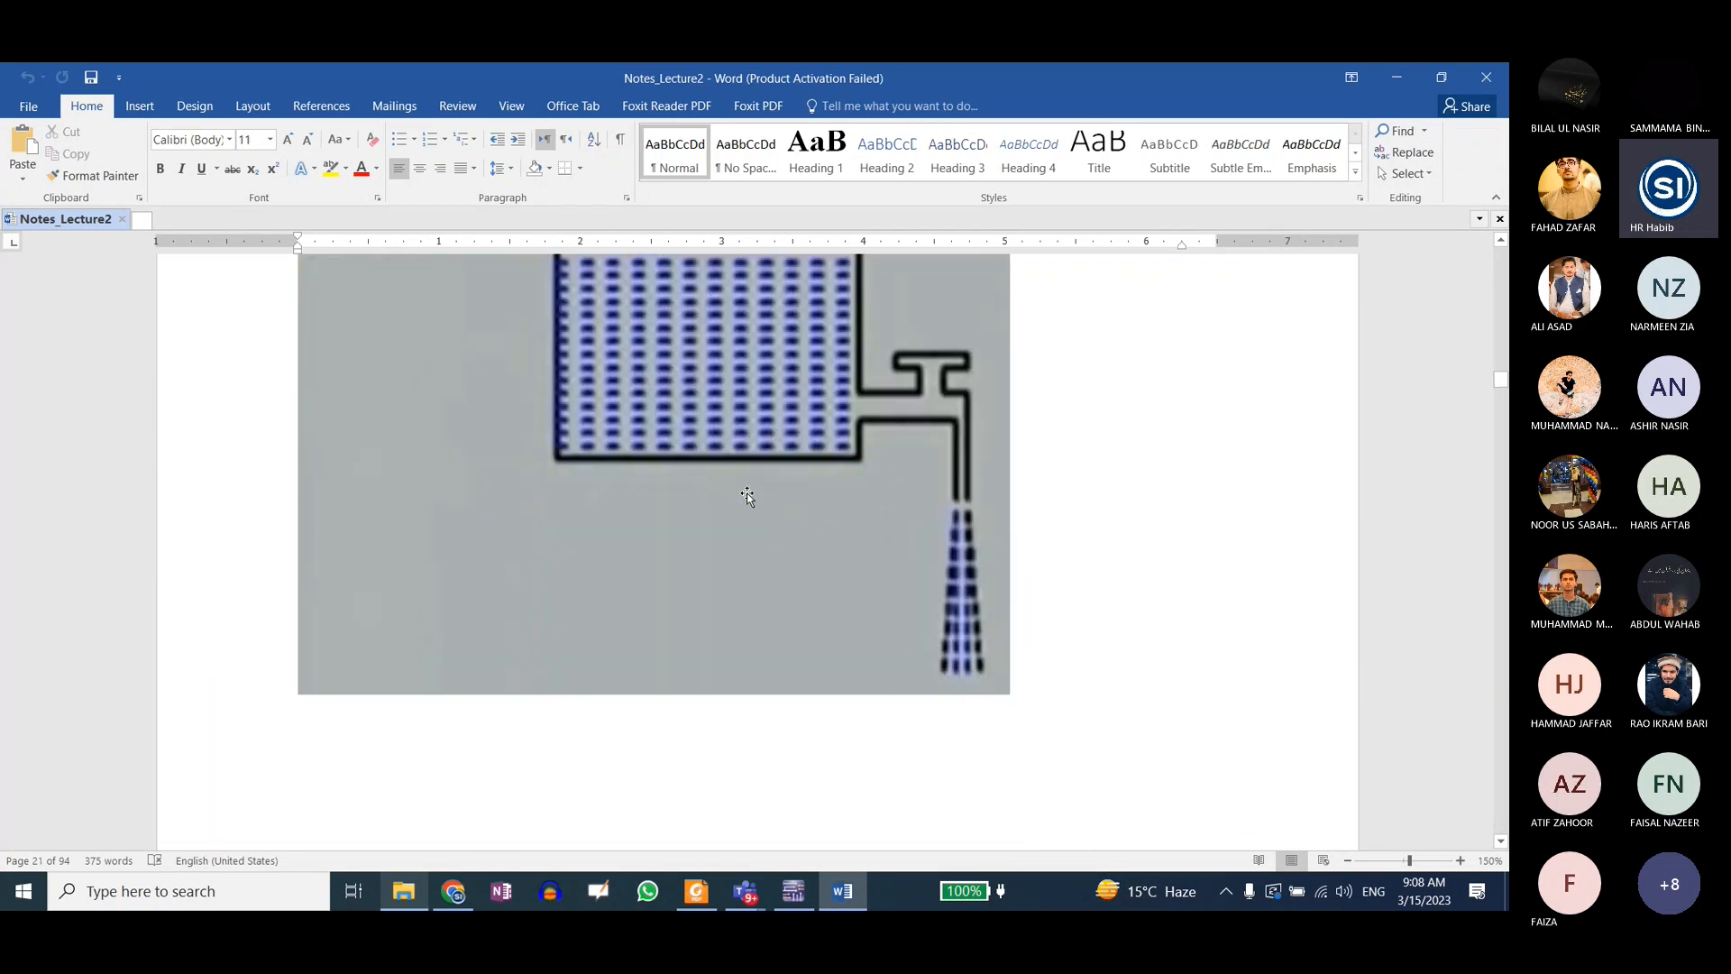
{"action": "scroll", "coordinate": [749, 494], "scroll_direction": "up", "scroll_amount": 10}
{"action": "scroll", "coordinate": [749, 493], "scroll_direction": "down", "scroll_amount": 1}
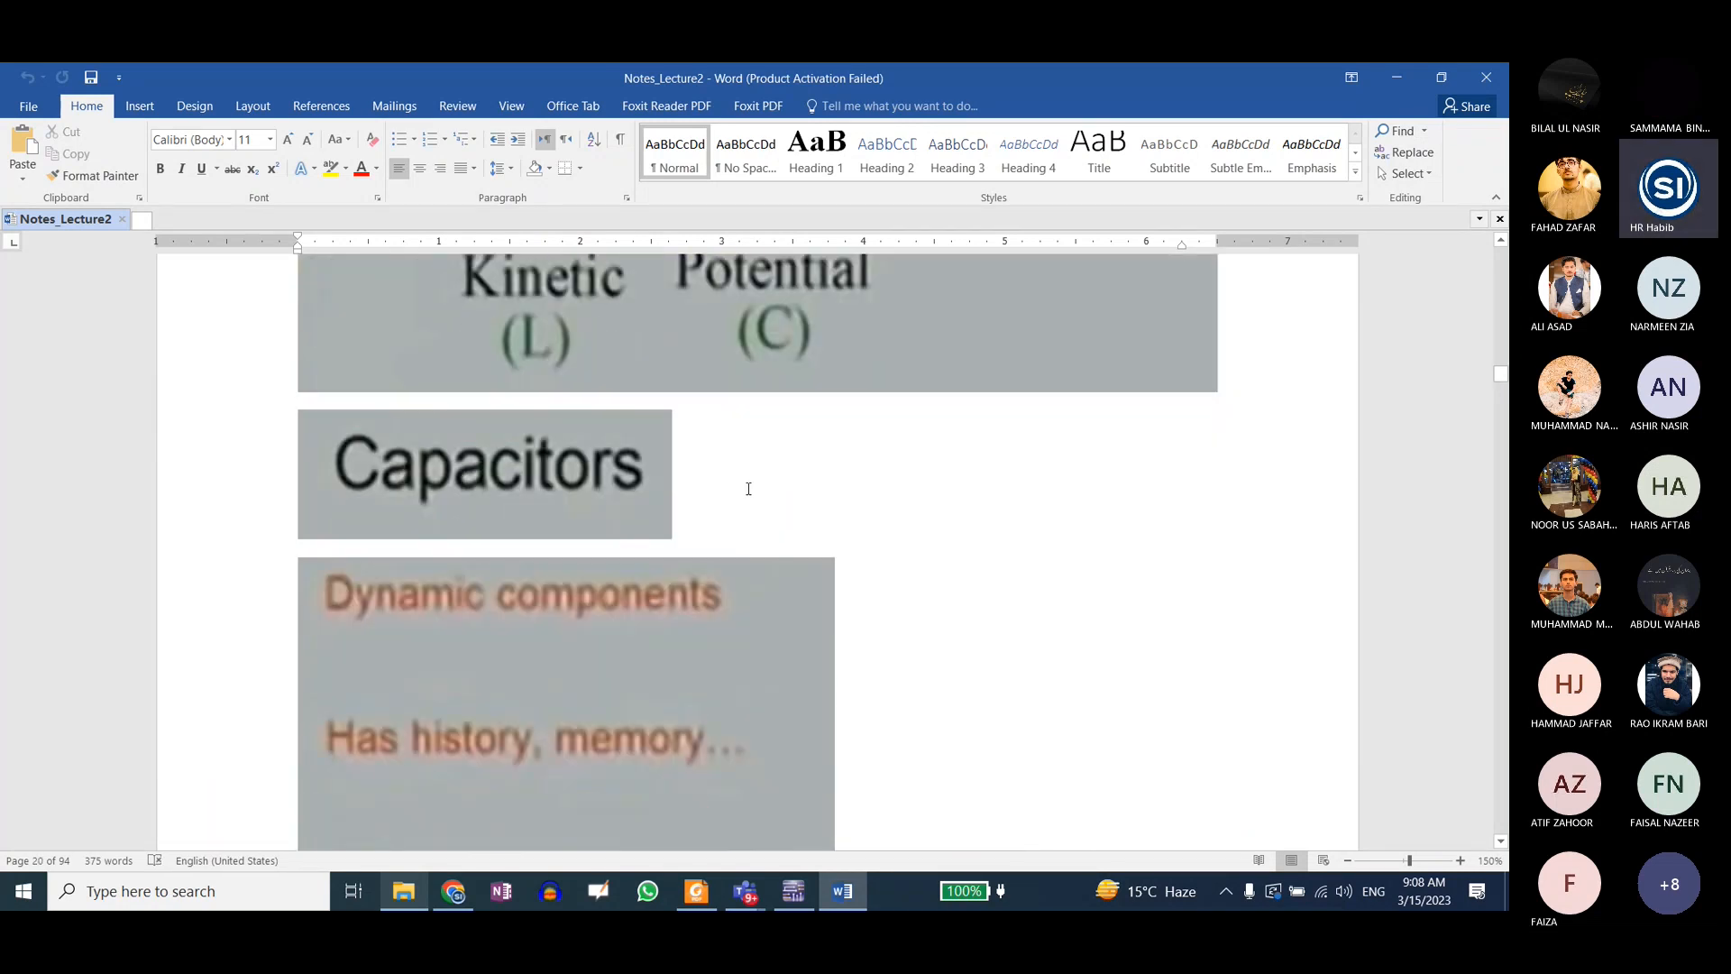
Step: Examine the source-to-load energy flow diagram in the notes, covering unavailable (R), kinetic (L) and potential (C) energy
{"action": "scroll", "coordinate": [749, 493], "scroll_direction": "up", "scroll_amount": 4}
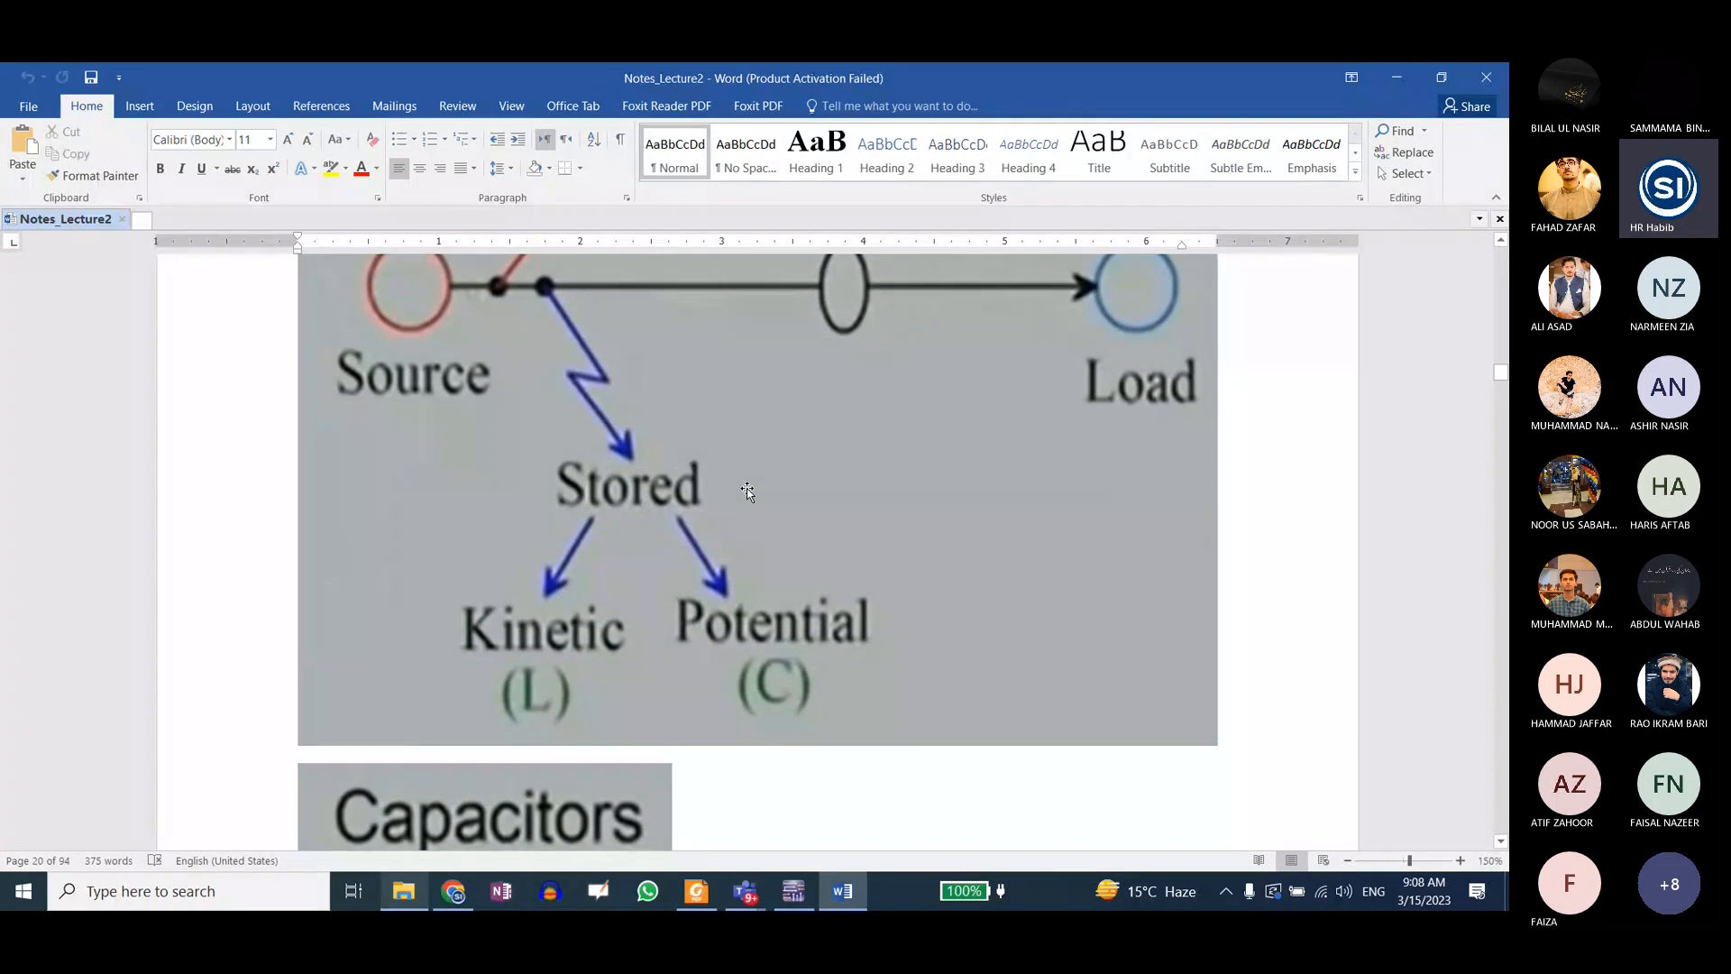
{"action": "scroll", "coordinate": [747, 490], "scroll_direction": "up", "scroll_amount": 4}
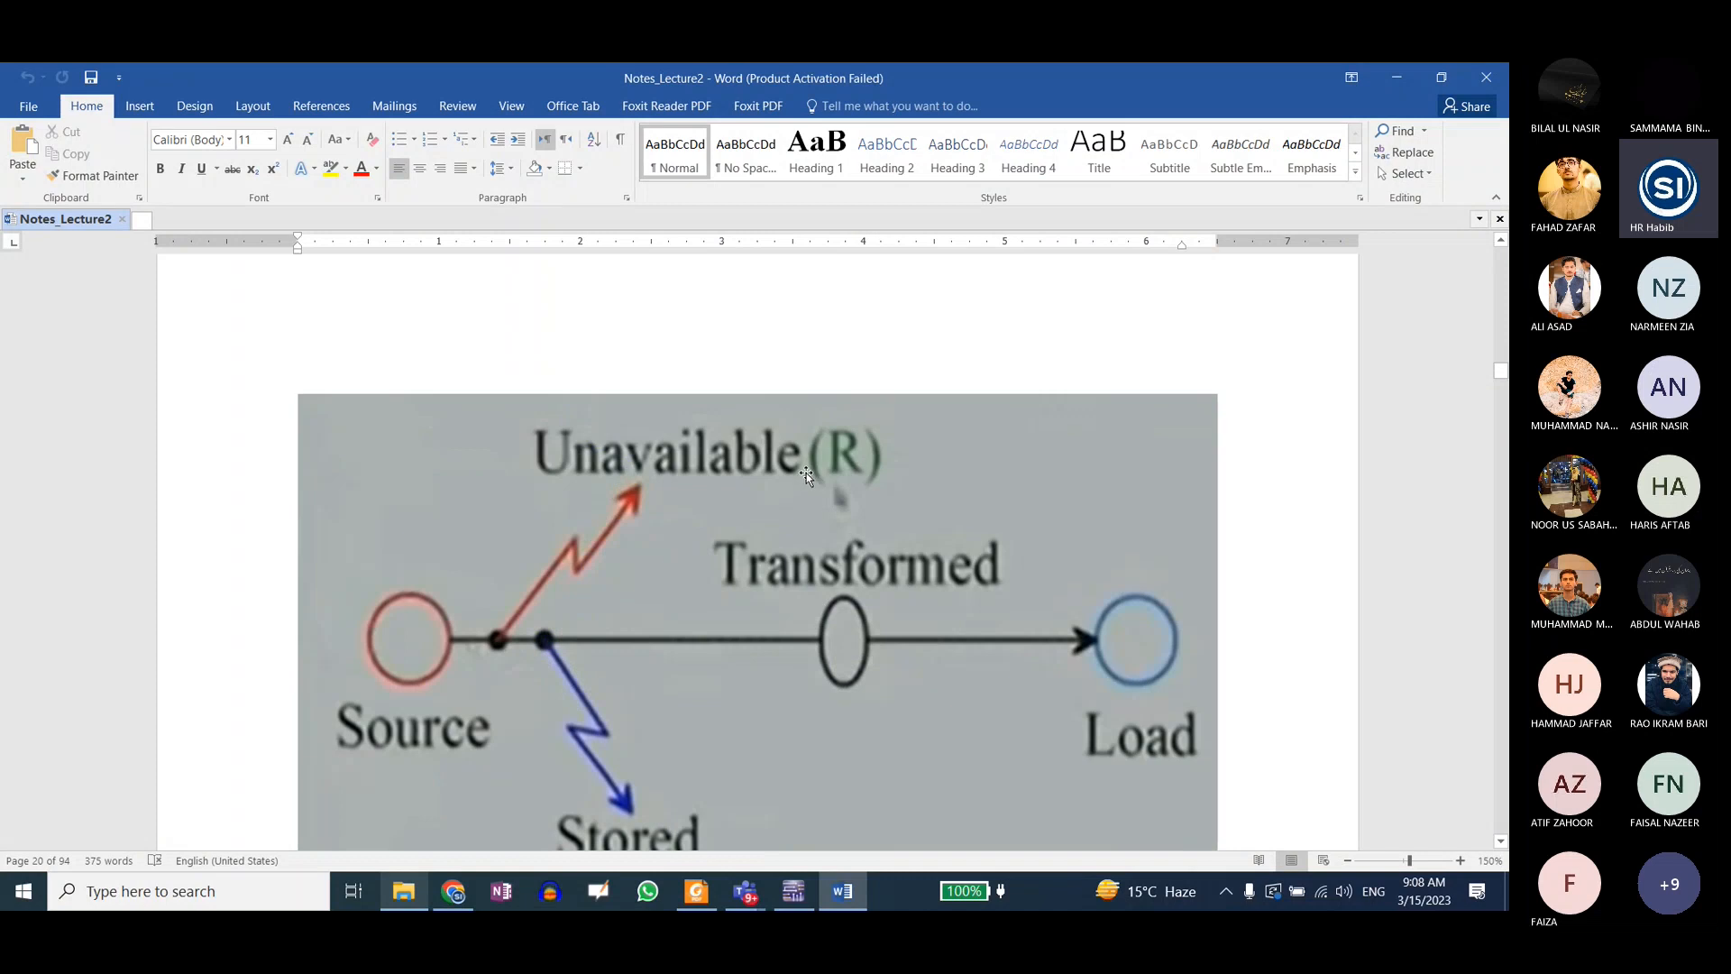
{"action": "scroll", "coordinate": [835, 554], "scroll_direction": "down", "scroll_amount": 2}
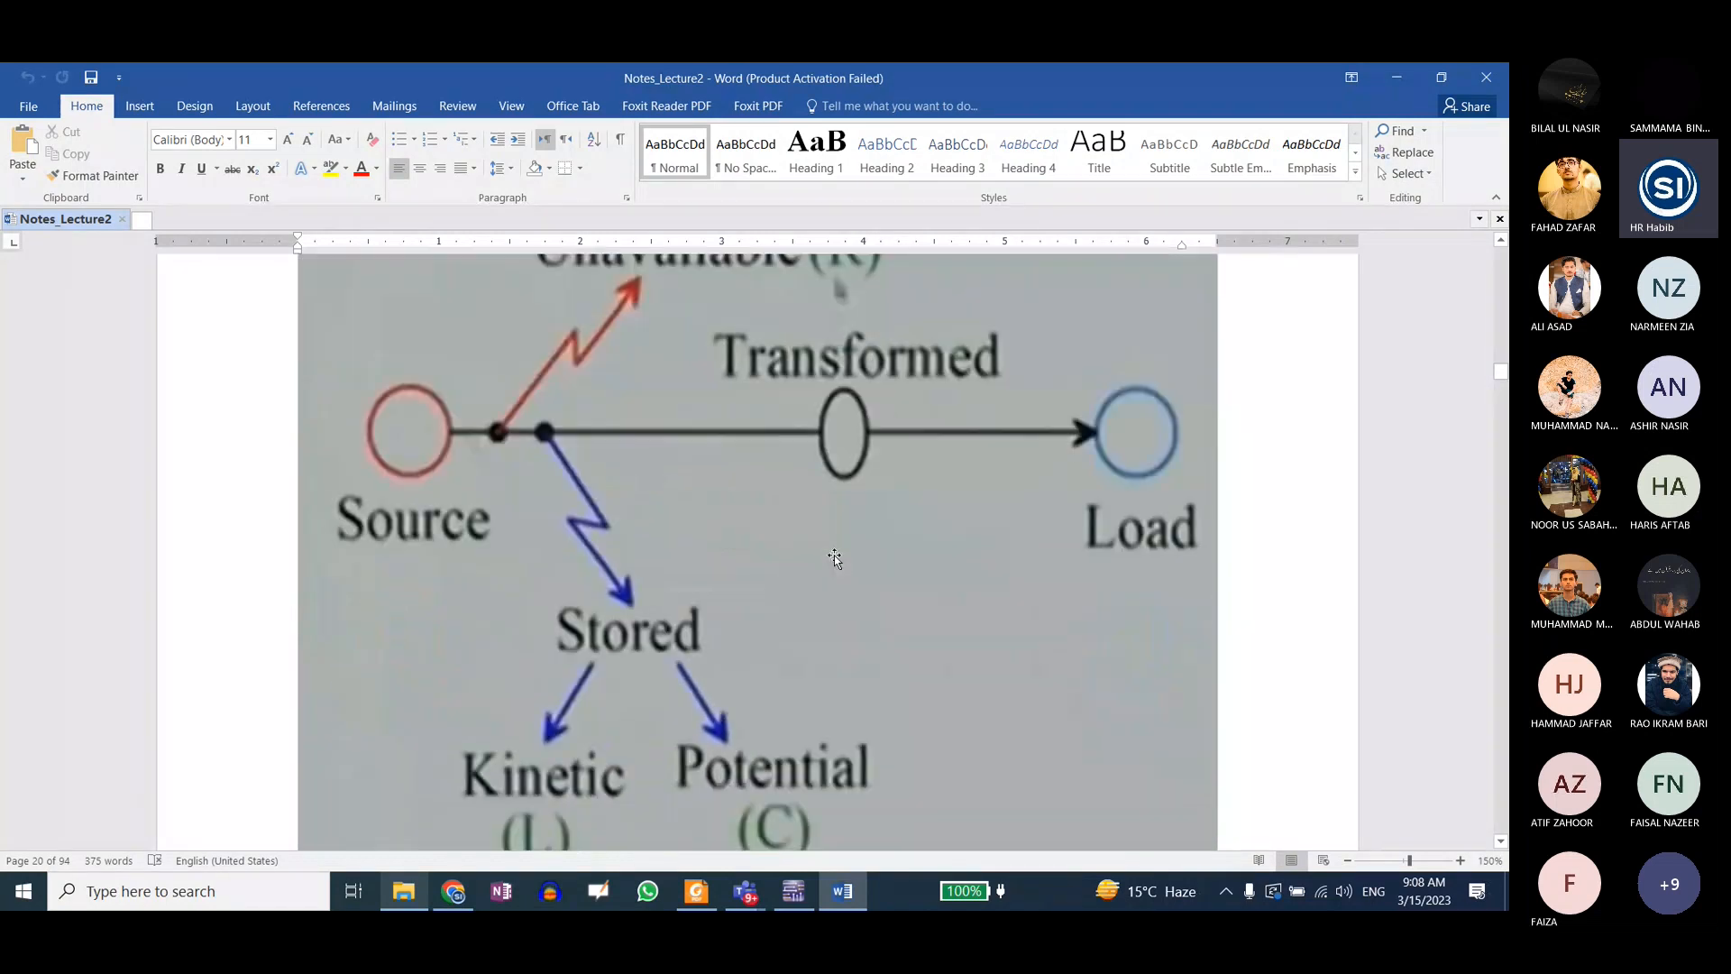
{"action": "scroll", "coordinate": [754, 496], "scroll_direction": "down", "scroll_amount": 3}
{"action": "scroll", "coordinate": [754, 496], "scroll_direction": "up", "scroll_amount": 3}
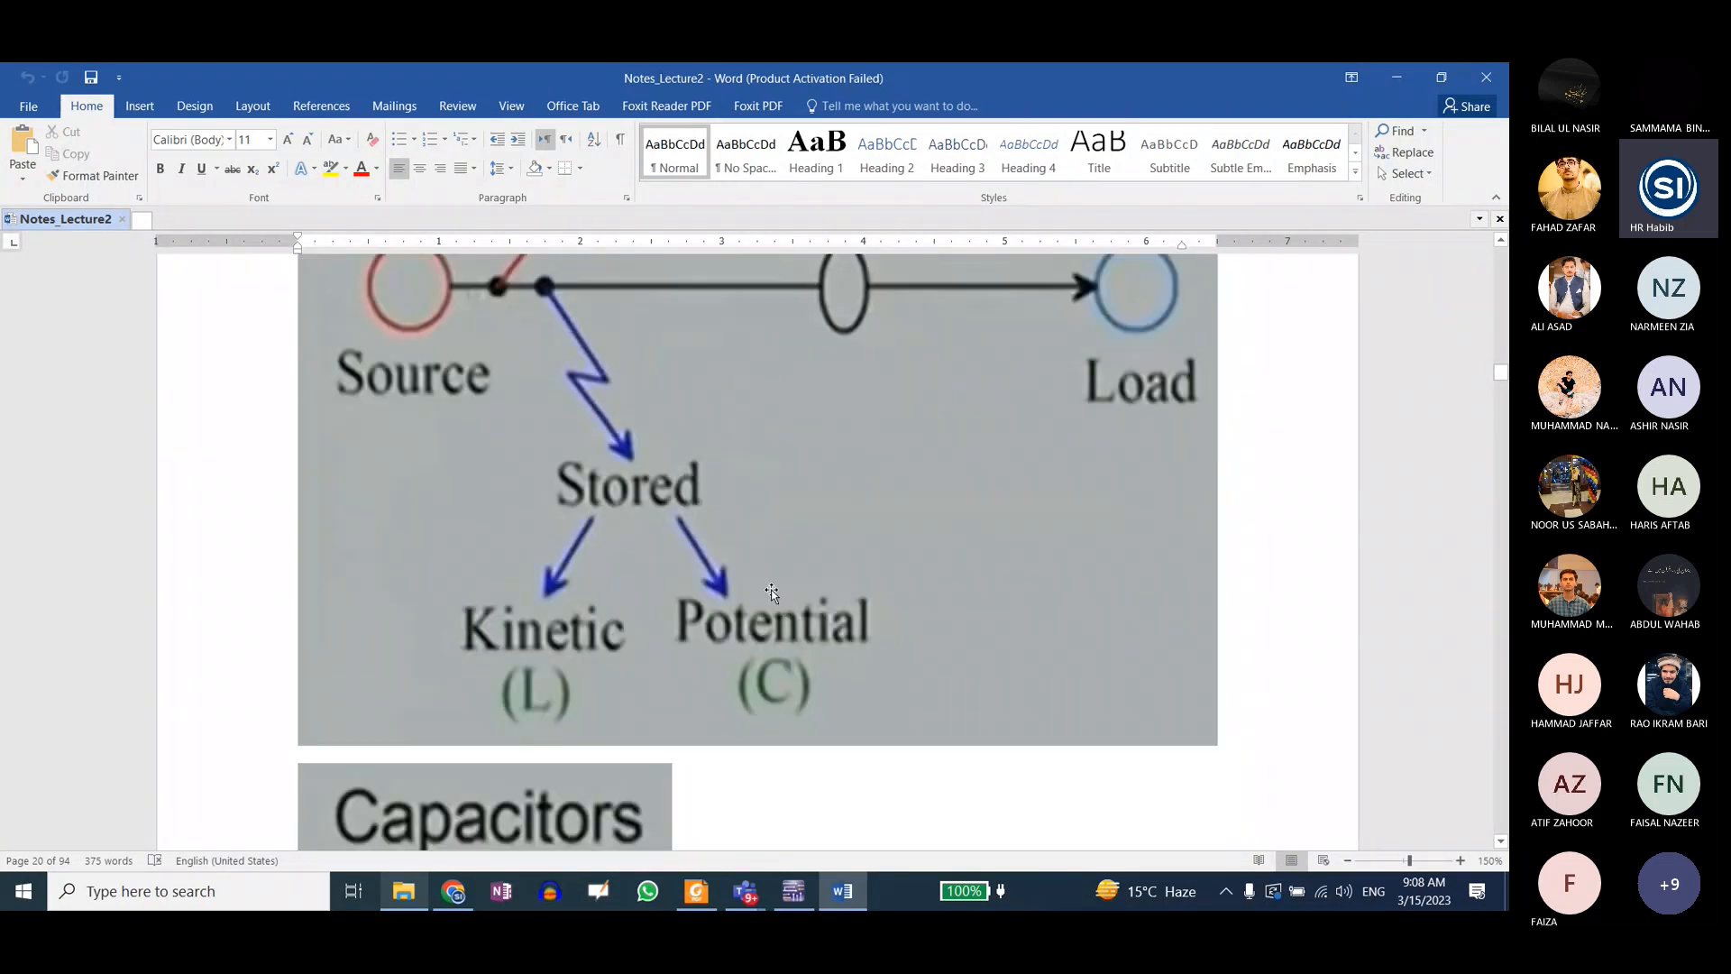
{"action": "scroll", "coordinate": [771, 591], "scroll_direction": "down", "scroll_amount": 1}
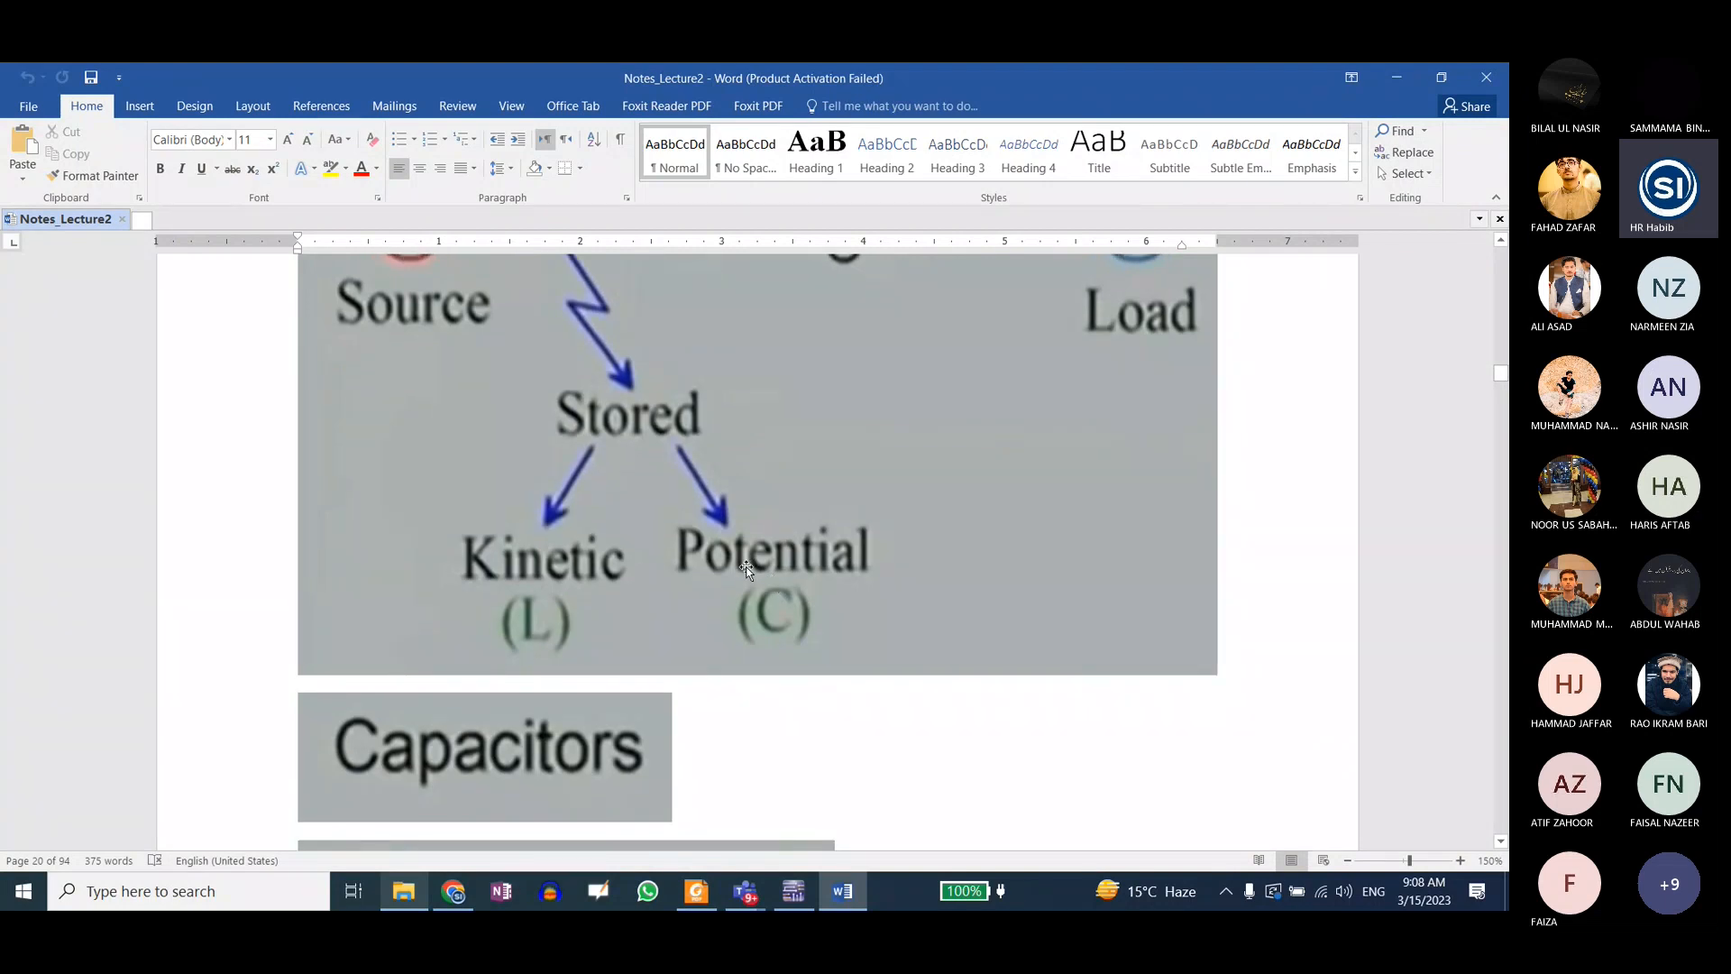
{"action": "scroll", "coordinate": [747, 568], "scroll_direction": "down", "scroll_amount": 1}
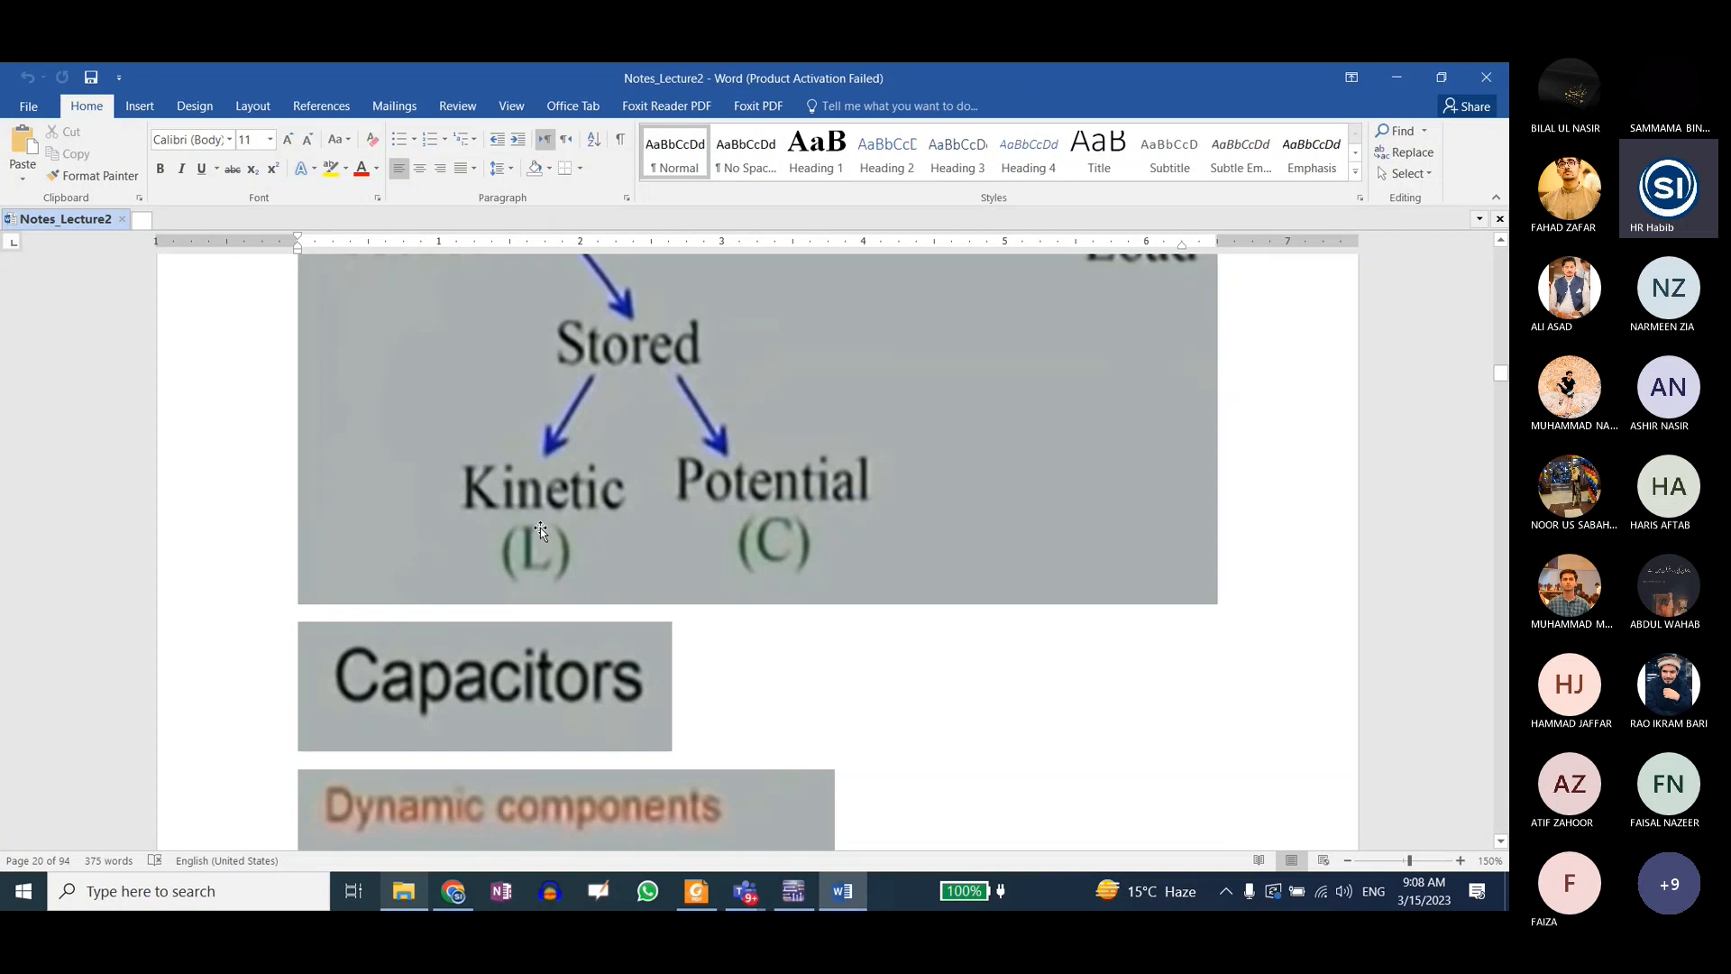
Step: Examine the water tank analogy figures for the capacitor, including the one labelled with charging and discharging
{"action": "scroll", "coordinate": [539, 530], "scroll_direction": "down", "scroll_amount": 15}
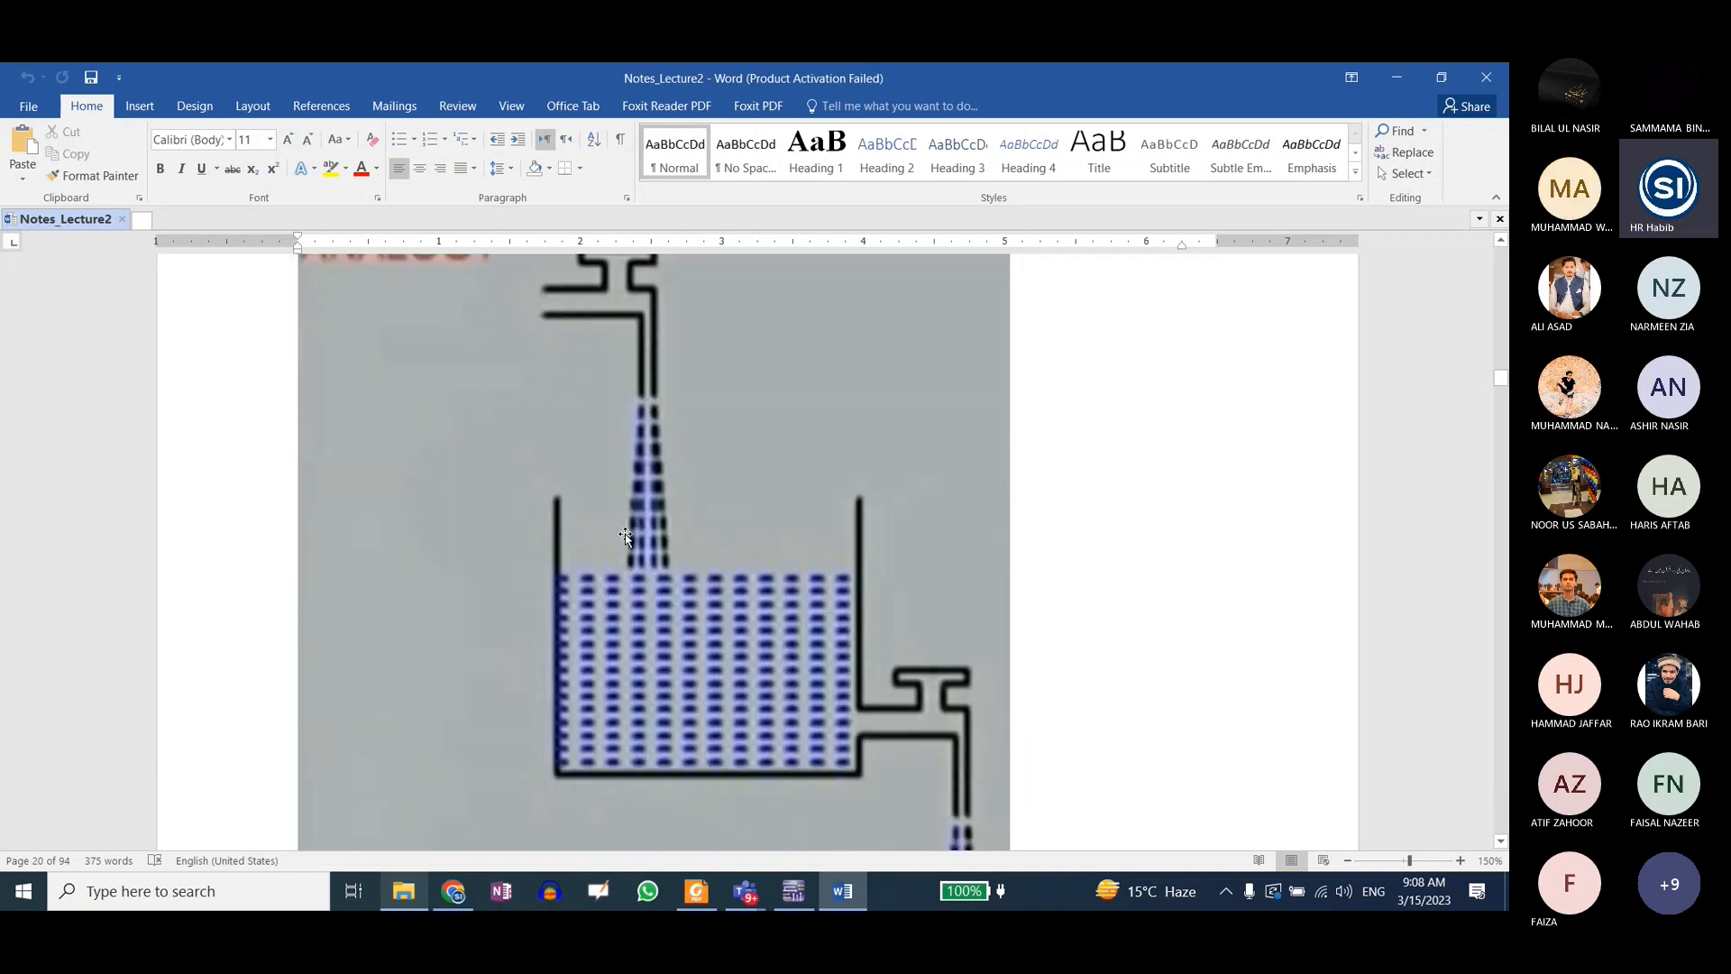
{"action": "scroll", "coordinate": [623, 531], "scroll_direction": "up", "scroll_amount": 2}
{"action": "scroll", "coordinate": [676, 410], "scroll_direction": "down", "scroll_amount": 6}
{"action": "scroll", "coordinate": [787, 589], "scroll_direction": "up", "scroll_amount": 3}
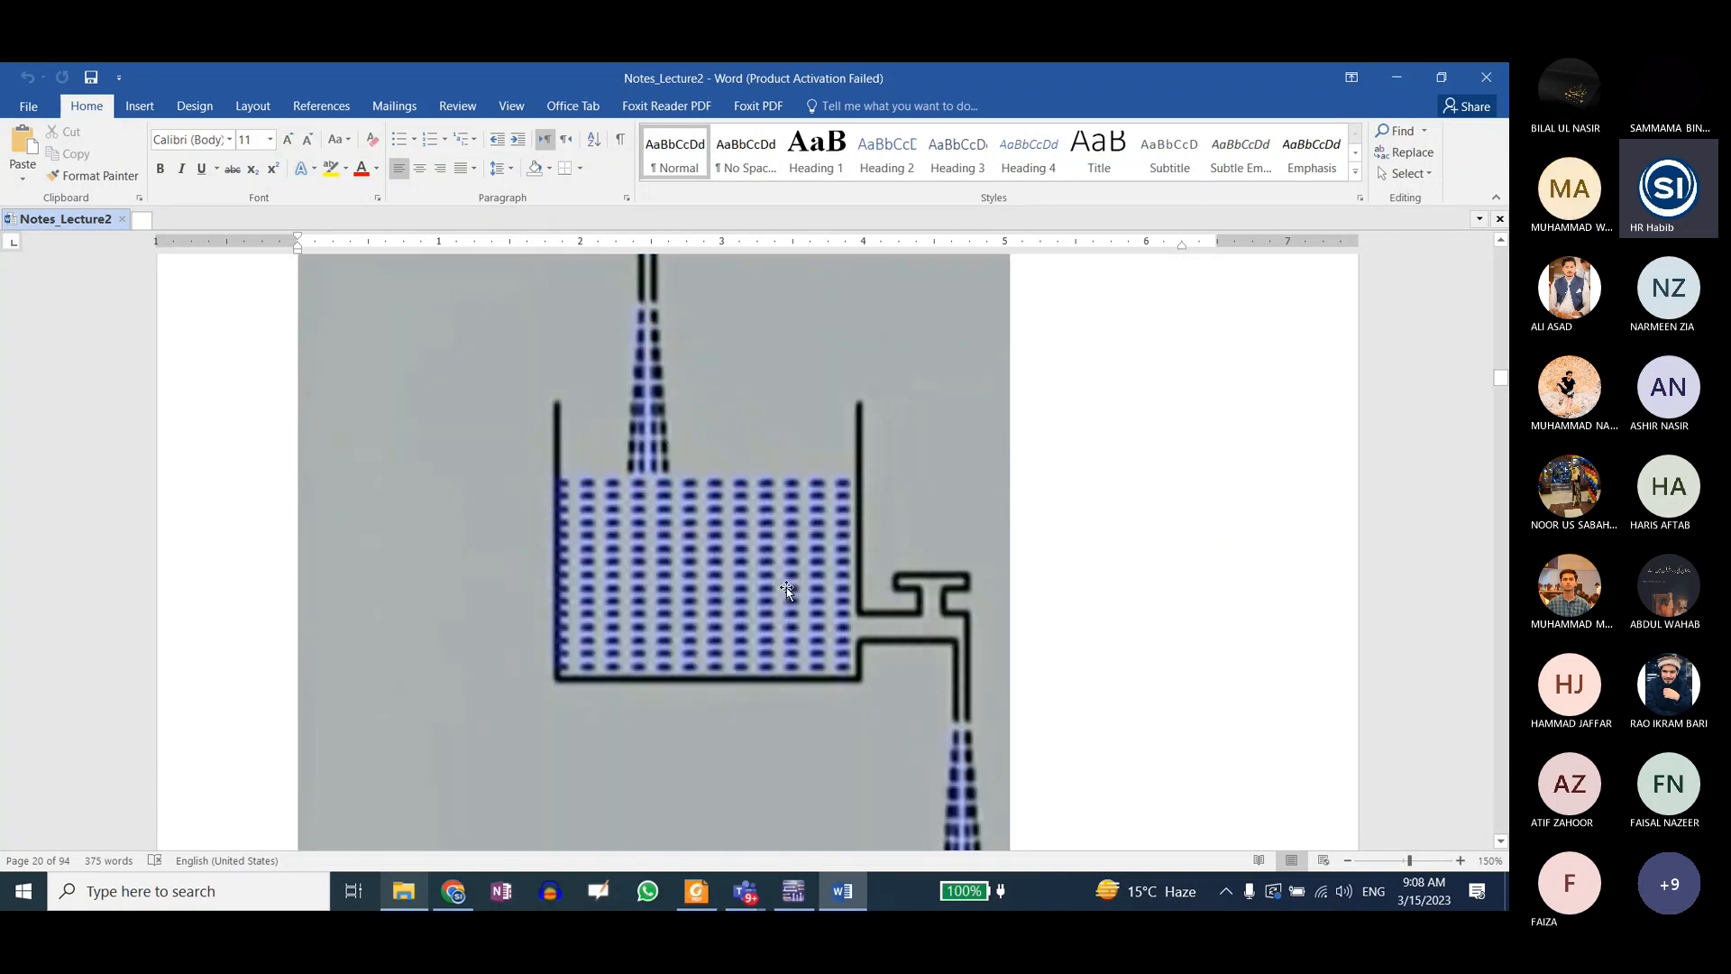
{"action": "scroll", "coordinate": [786, 589], "scroll_direction": "up", "scroll_amount": 1}
{"action": "scroll", "coordinate": [726, 516], "scroll_direction": "down", "scroll_amount": 1, "text": "ctrl"}
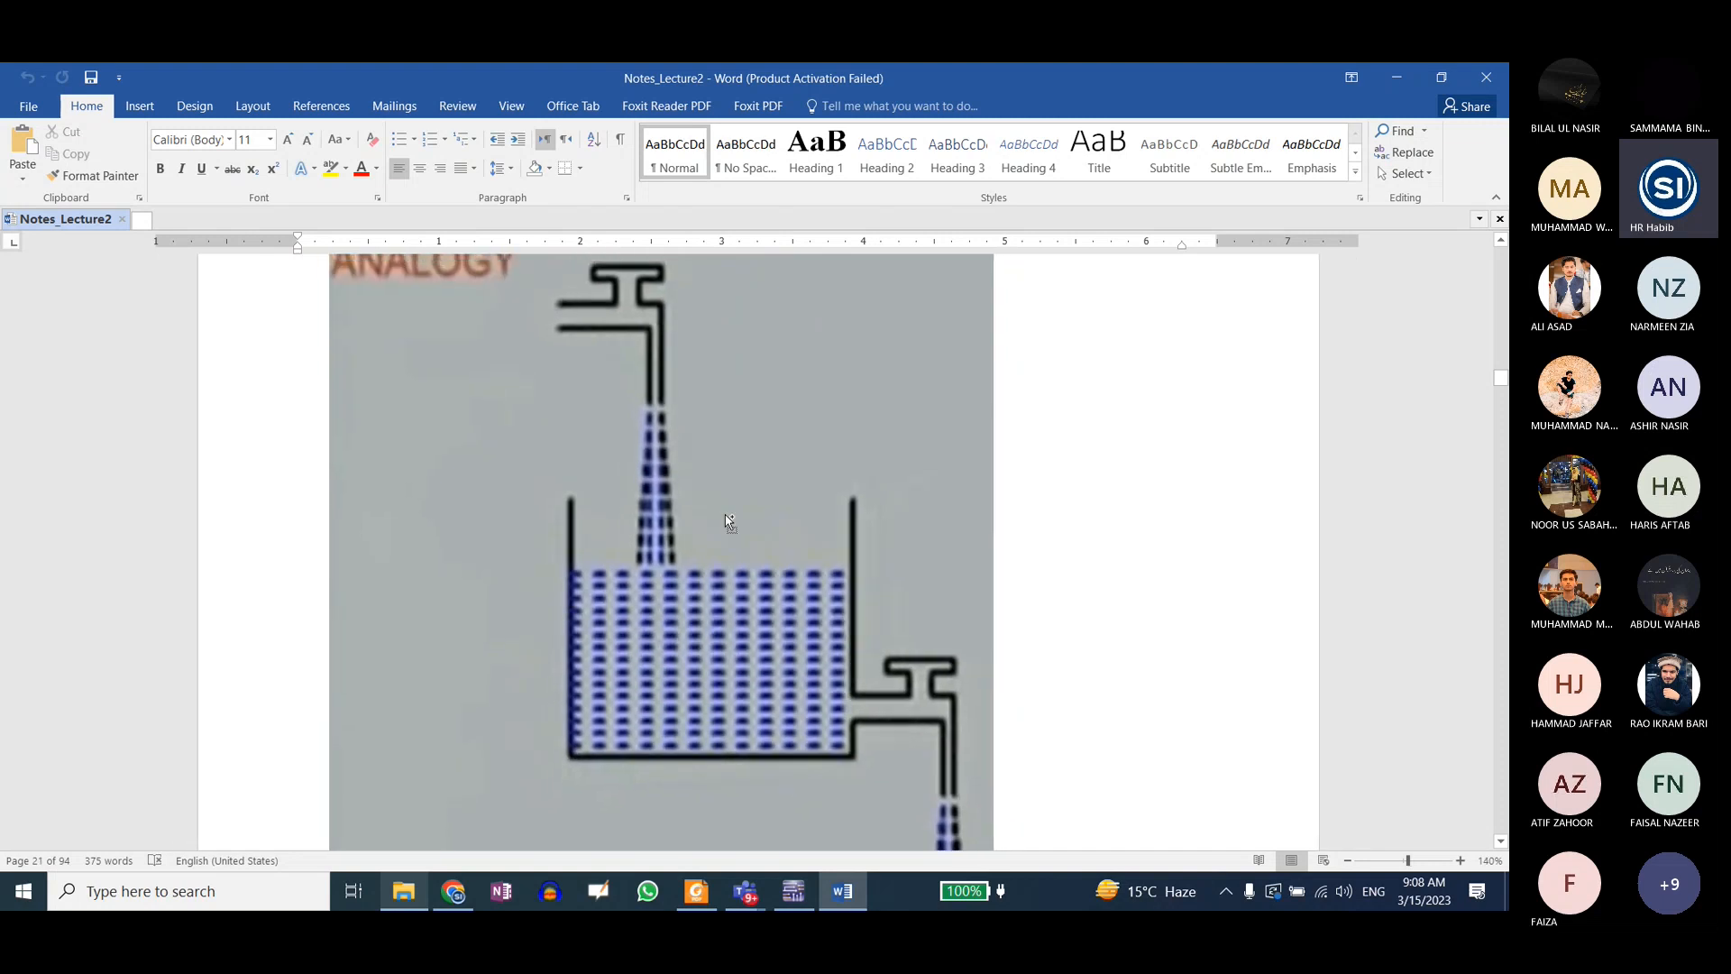
{"action": "scroll", "coordinate": [726, 517], "scroll_direction": "down", "scroll_amount": 1, "text": "ctrl"}
{"action": "scroll", "coordinate": [739, 559], "scroll_direction": "down", "scroll_amount": 10}
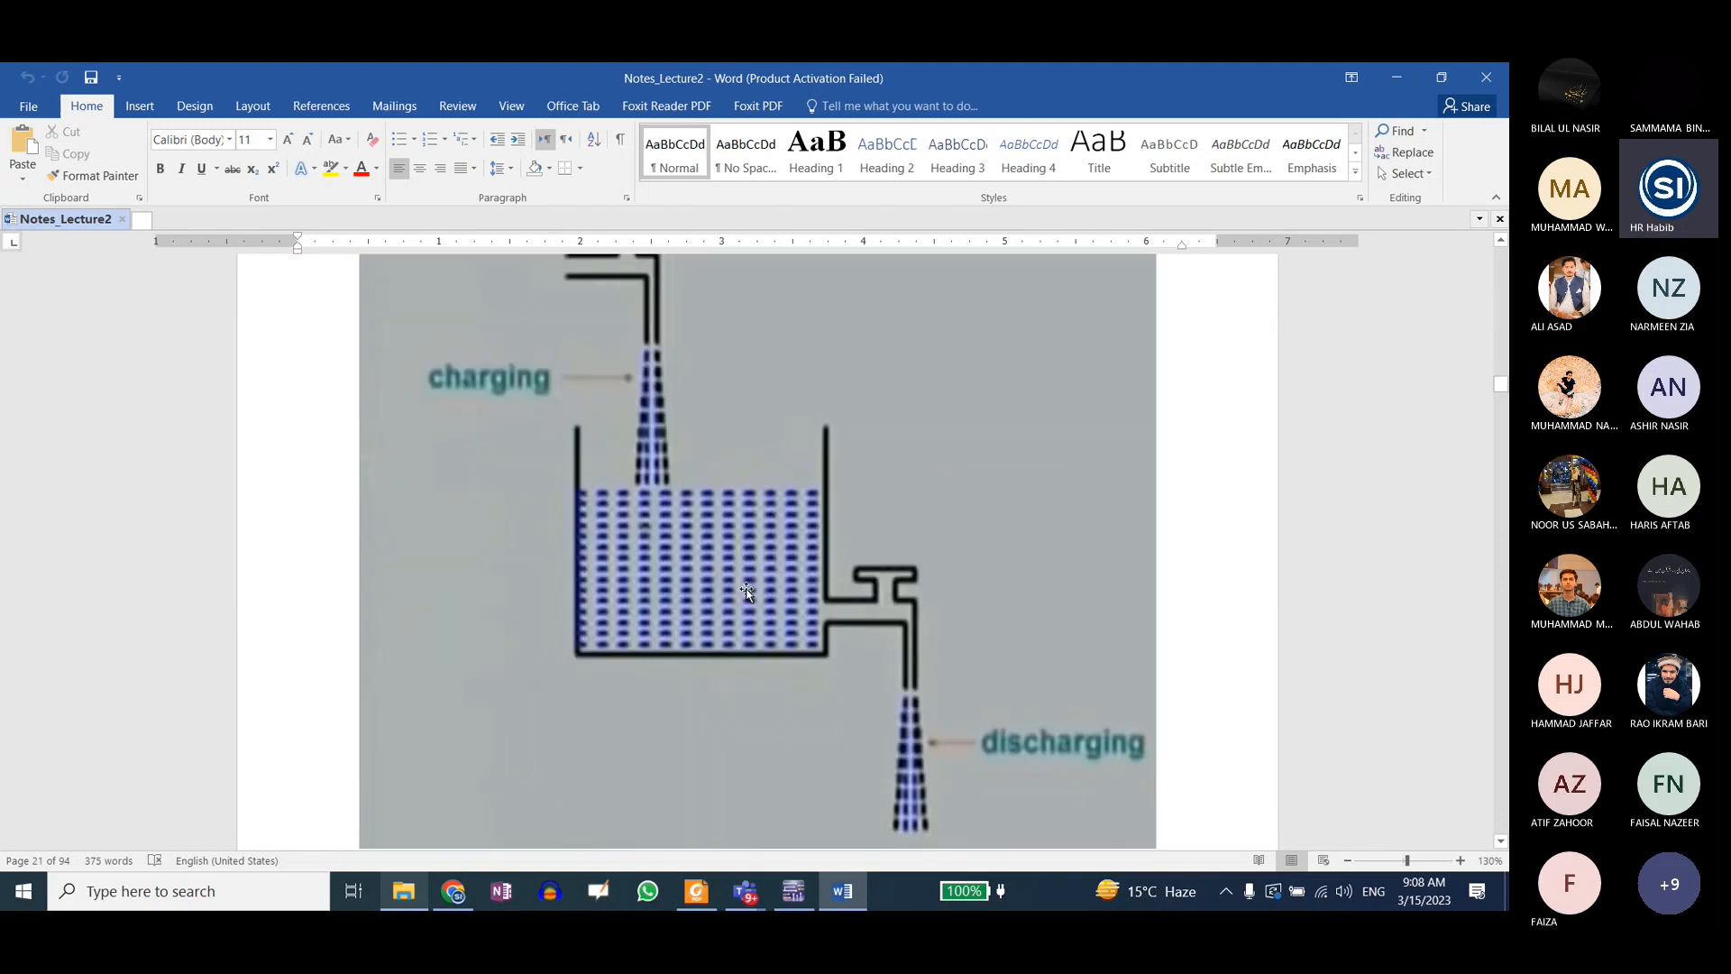
{"action": "scroll", "coordinate": [747, 590], "scroll_direction": "up", "scroll_amount": 1}
{"action": "scroll", "coordinate": [673, 326], "scroll_direction": "down", "scroll_amount": 1}
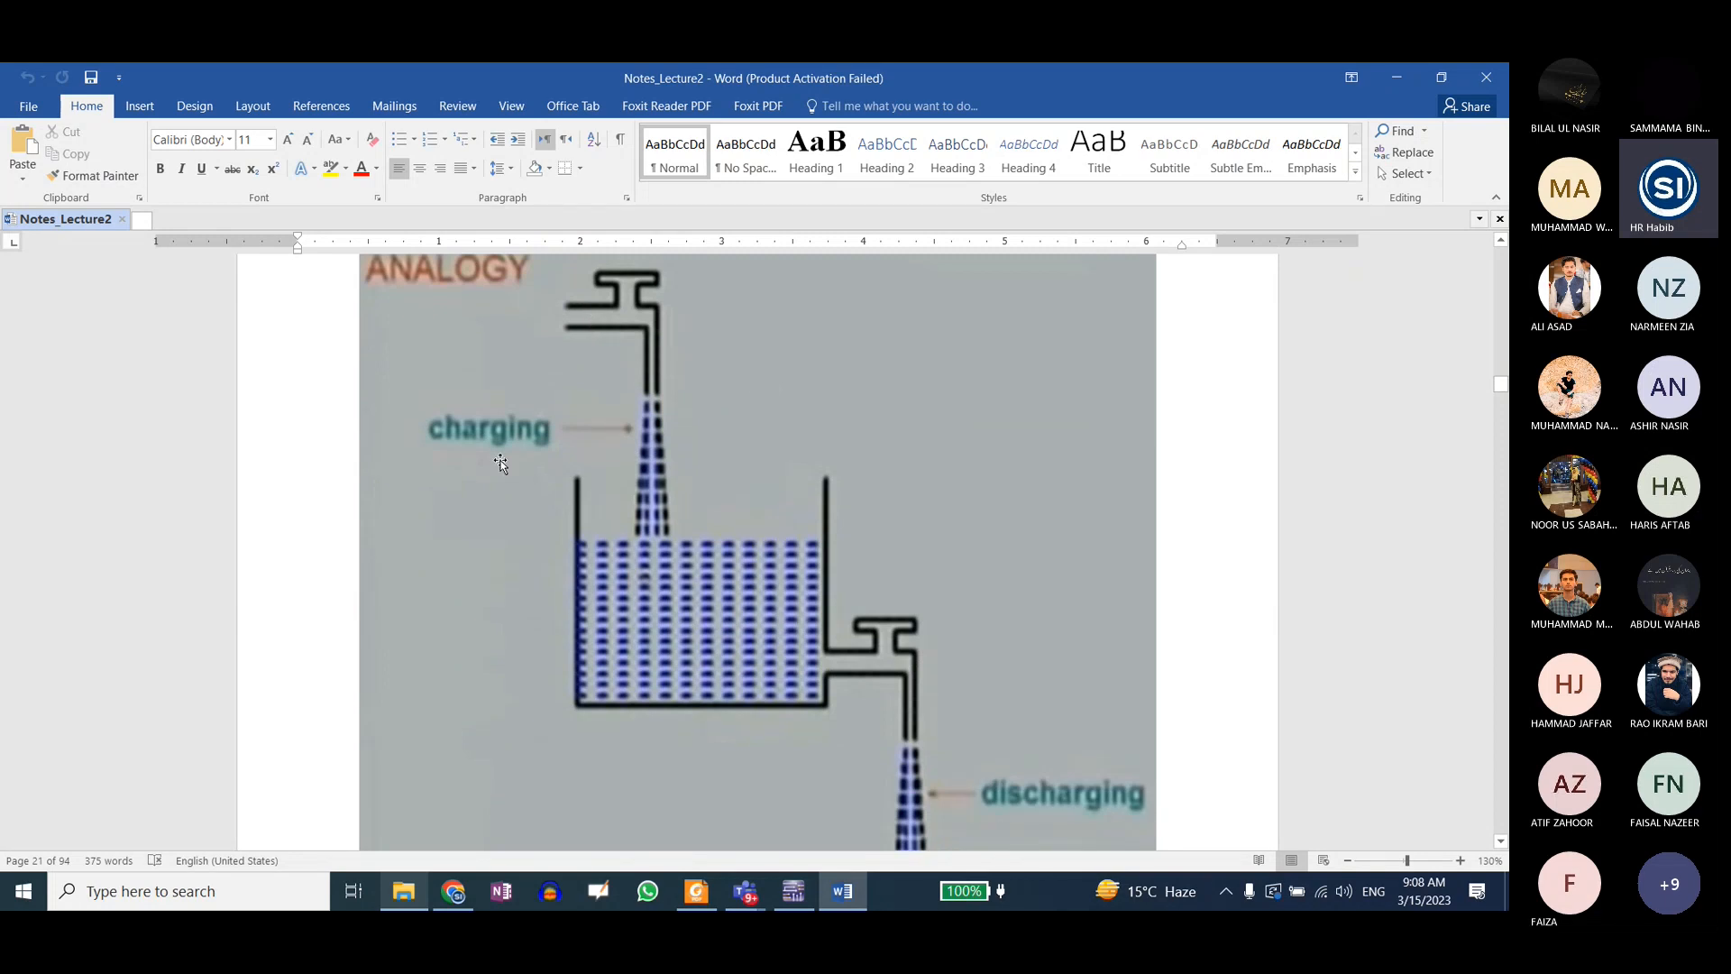
{"action": "scroll", "coordinate": [501, 463], "scroll_direction": "down", "scroll_amount": 1}
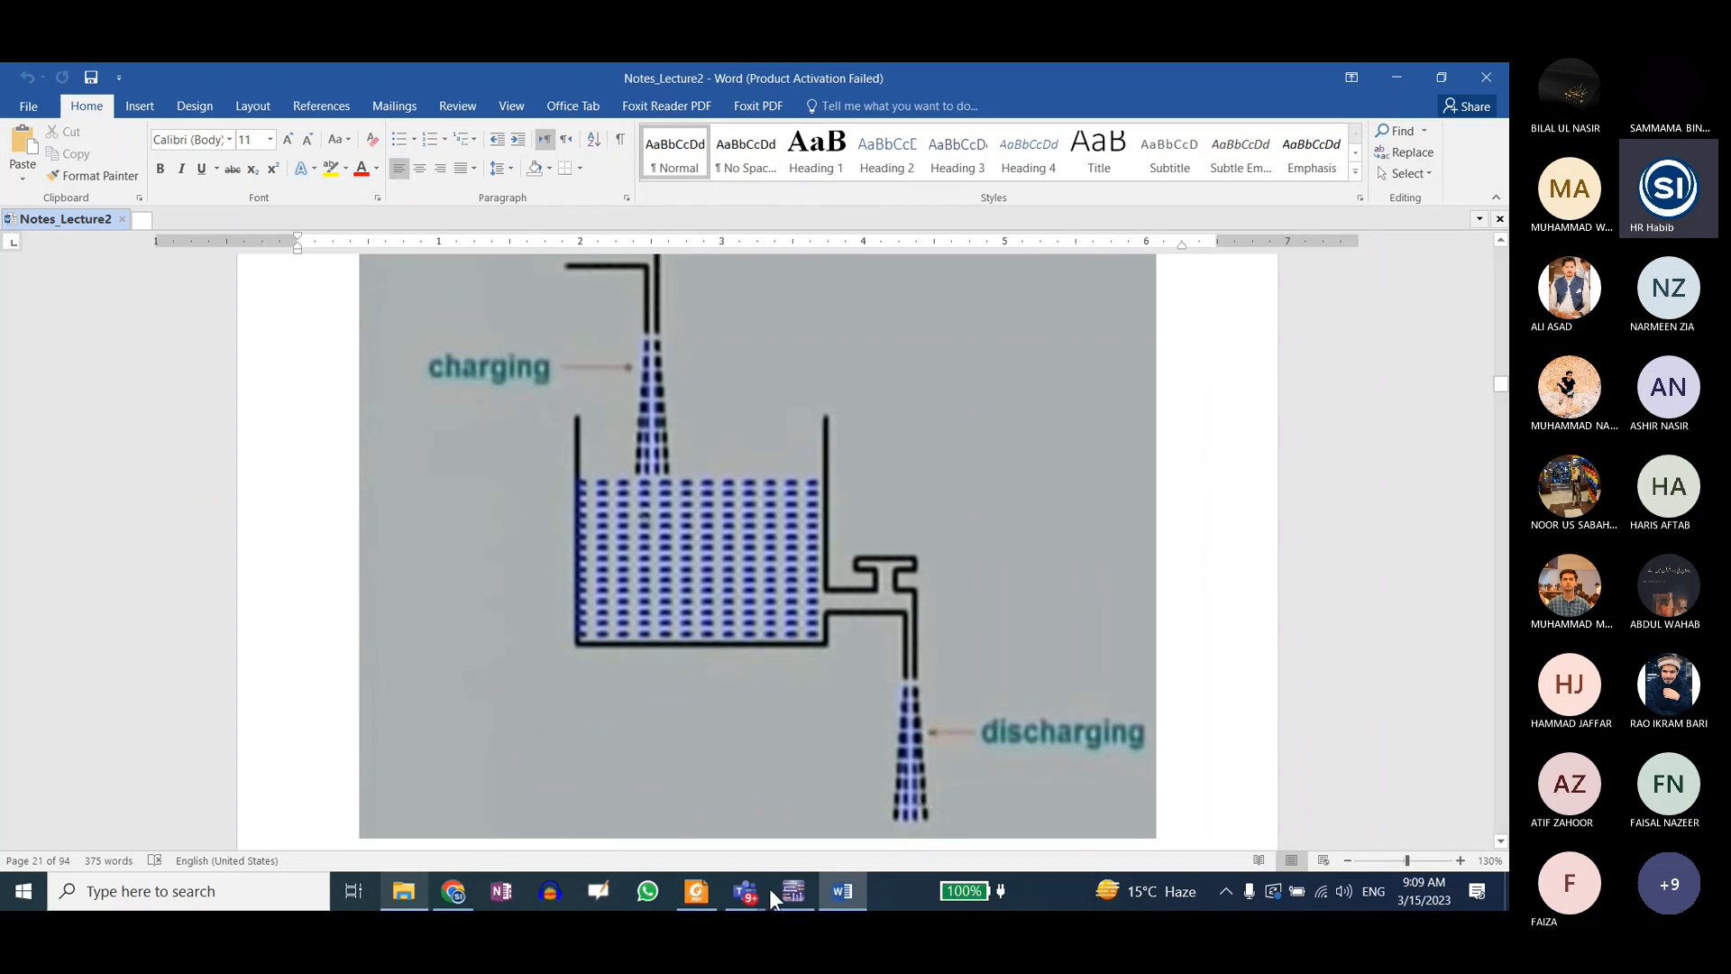
Step: Check the capacitor circuit in Multisim and return to Word to examine the tank analogy relating capacity, water volume and head to C, Q and V
{"action": "left_click", "coordinate": [794, 897]}
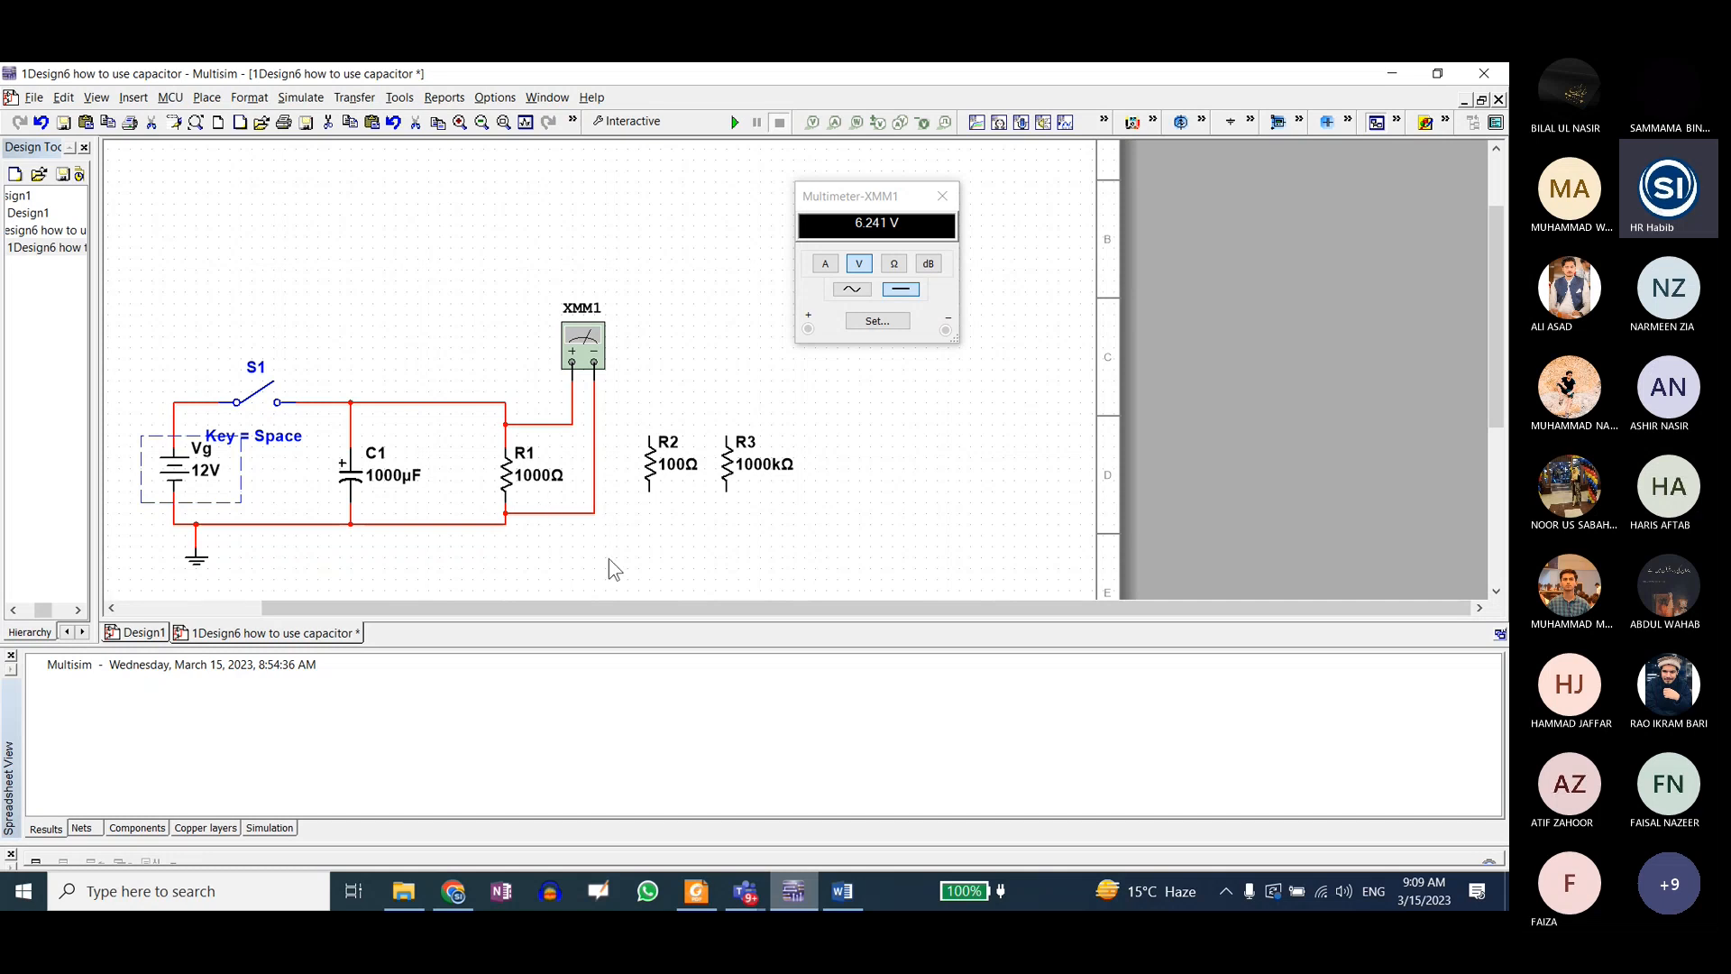
{"action": "left_click", "coordinate": [842, 891]}
{"action": "scroll", "coordinate": [809, 602], "scroll_direction": "down", "scroll_amount": 5}
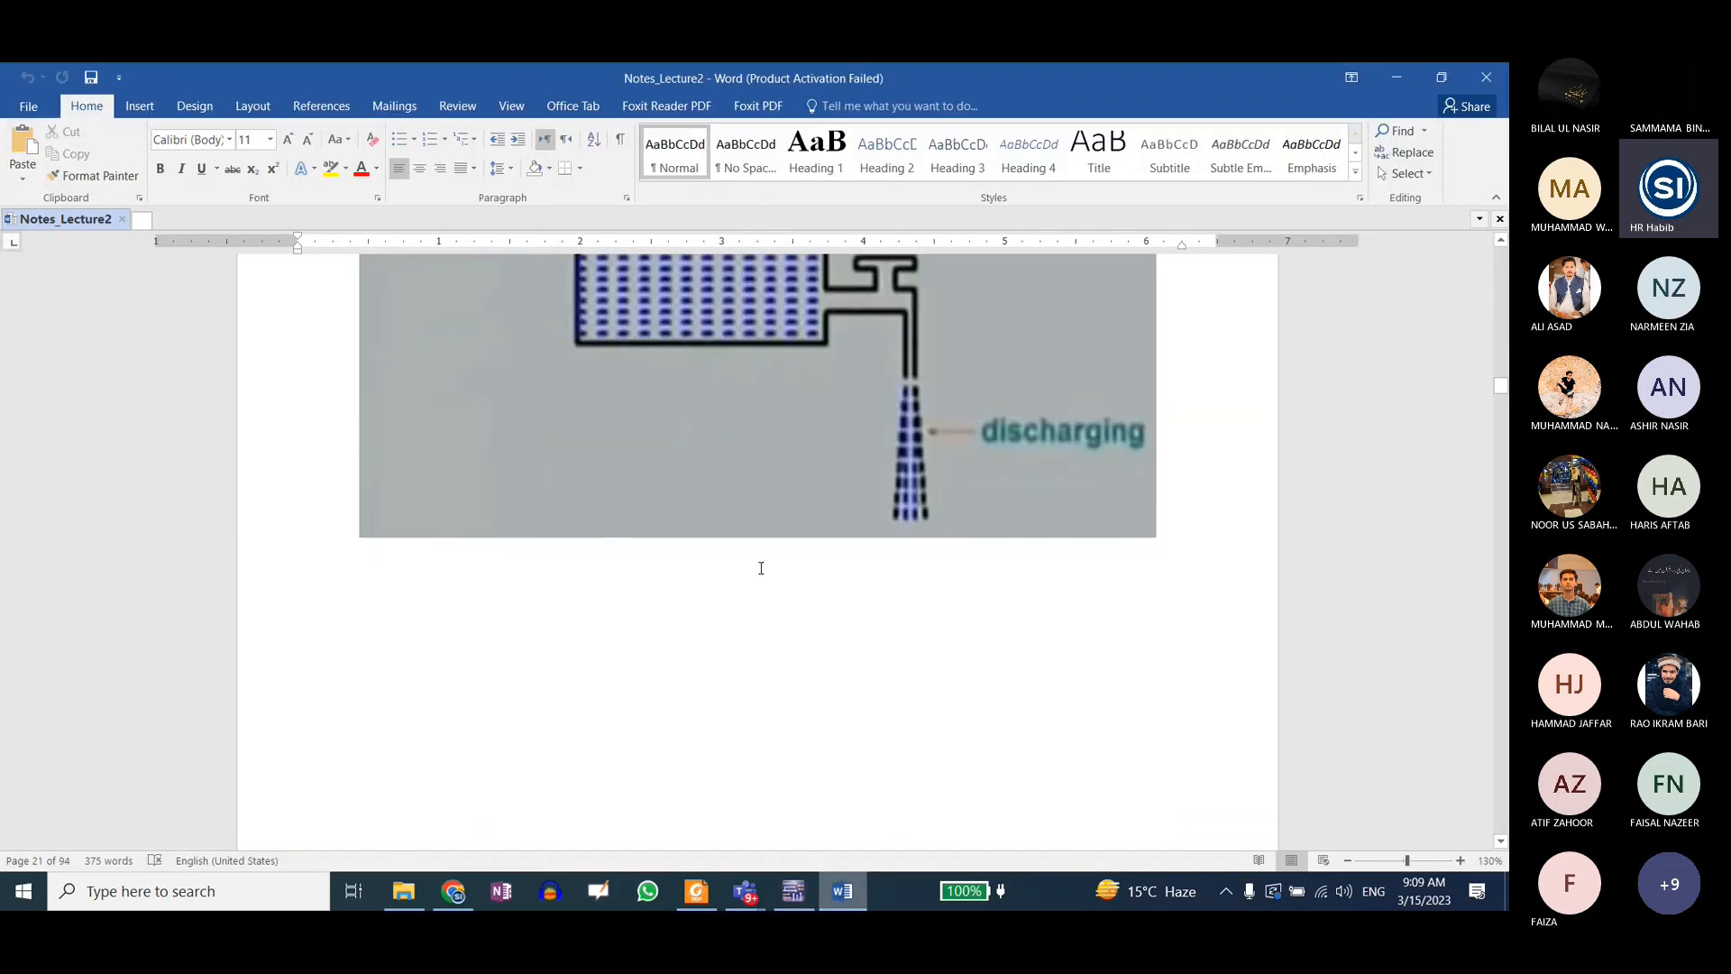
{"action": "scroll", "coordinate": [757, 568], "scroll_direction": "up", "scroll_amount": 10}
{"action": "scroll", "coordinate": [758, 565], "scroll_direction": "down", "scroll_amount": 5}
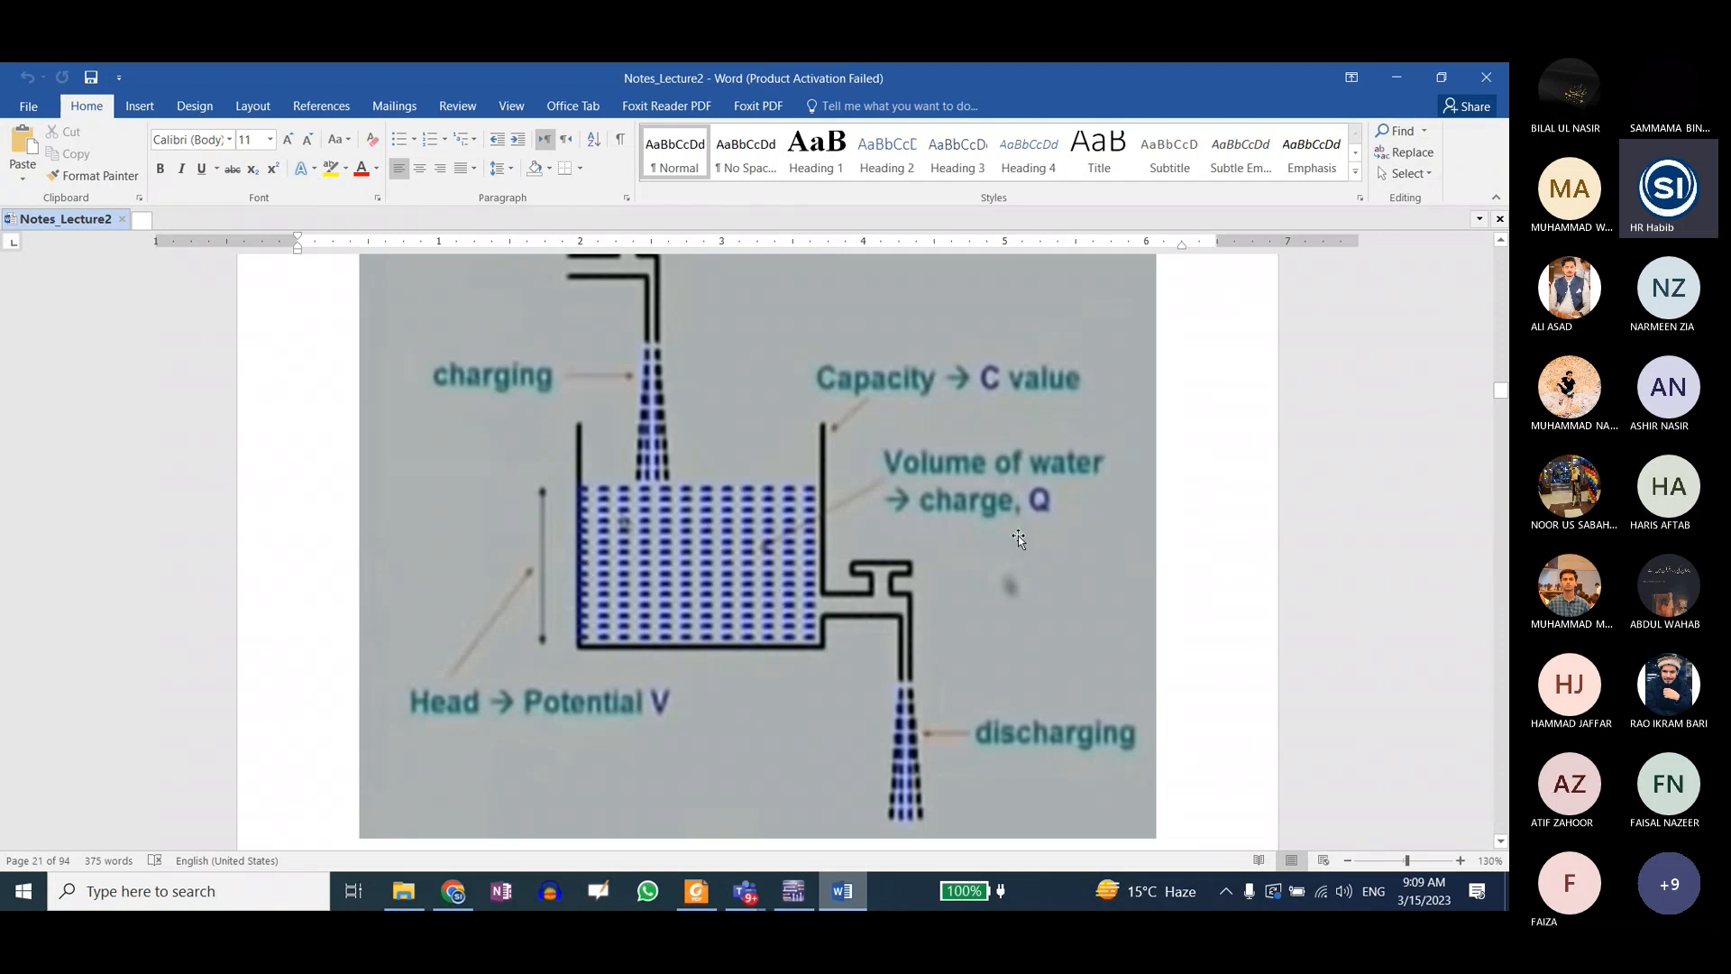
{"action": "scroll", "coordinate": [1019, 536], "scroll_direction": "down", "scroll_amount": 1}
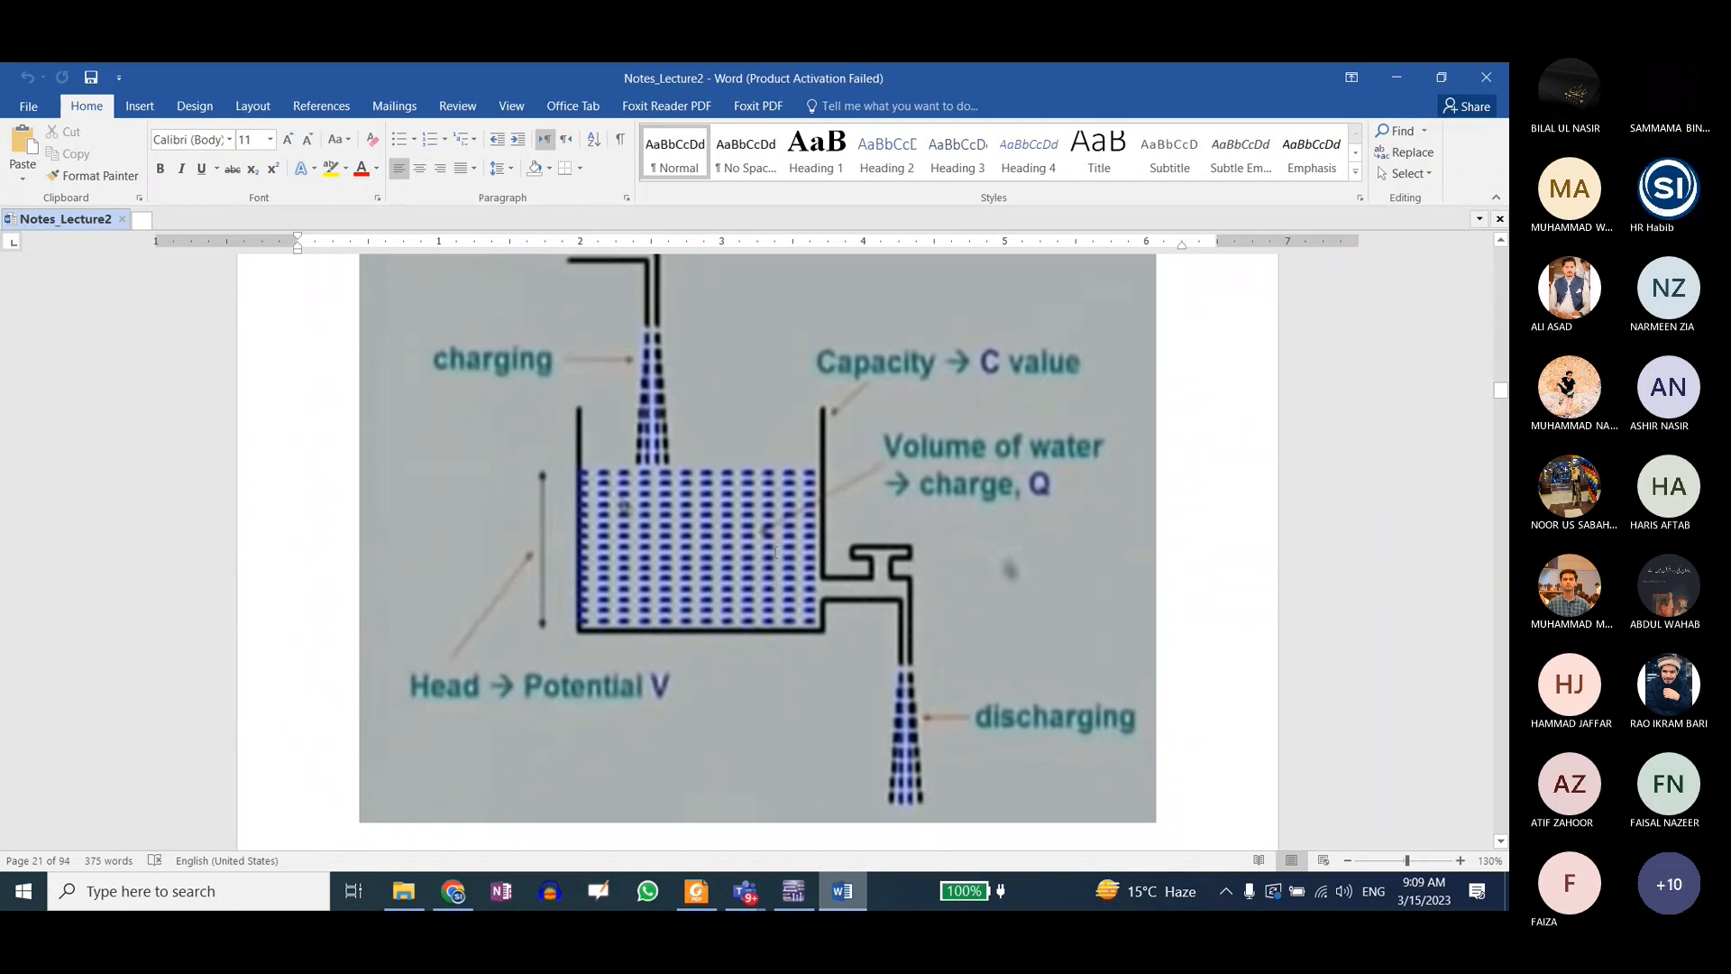
{"action": "scroll", "coordinate": [776, 551], "scroll_direction": "down", "scroll_amount": 5}
Step: Switch back to Multisim, run the capacitor circuit simulation and close switch S1 to charge C1
{"action": "left_click", "coordinate": [1394, 85]}
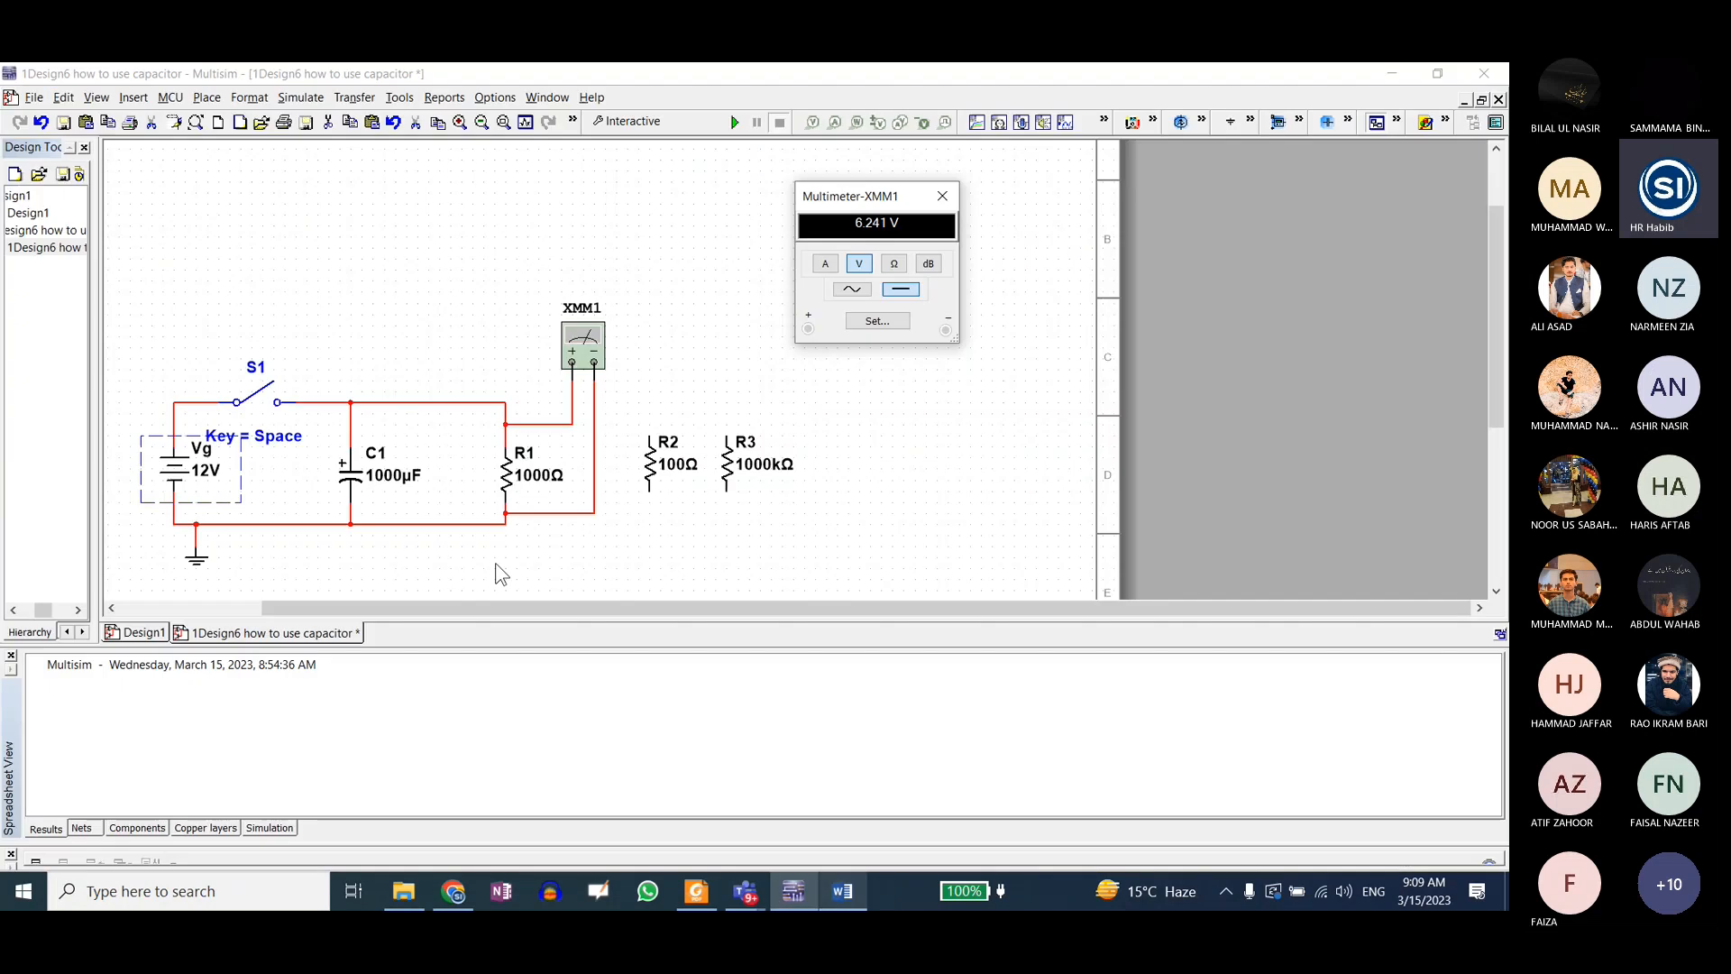
{"action": "left_click_drag", "start_coordinate": [539, 646], "coordinate": [536, 782]}
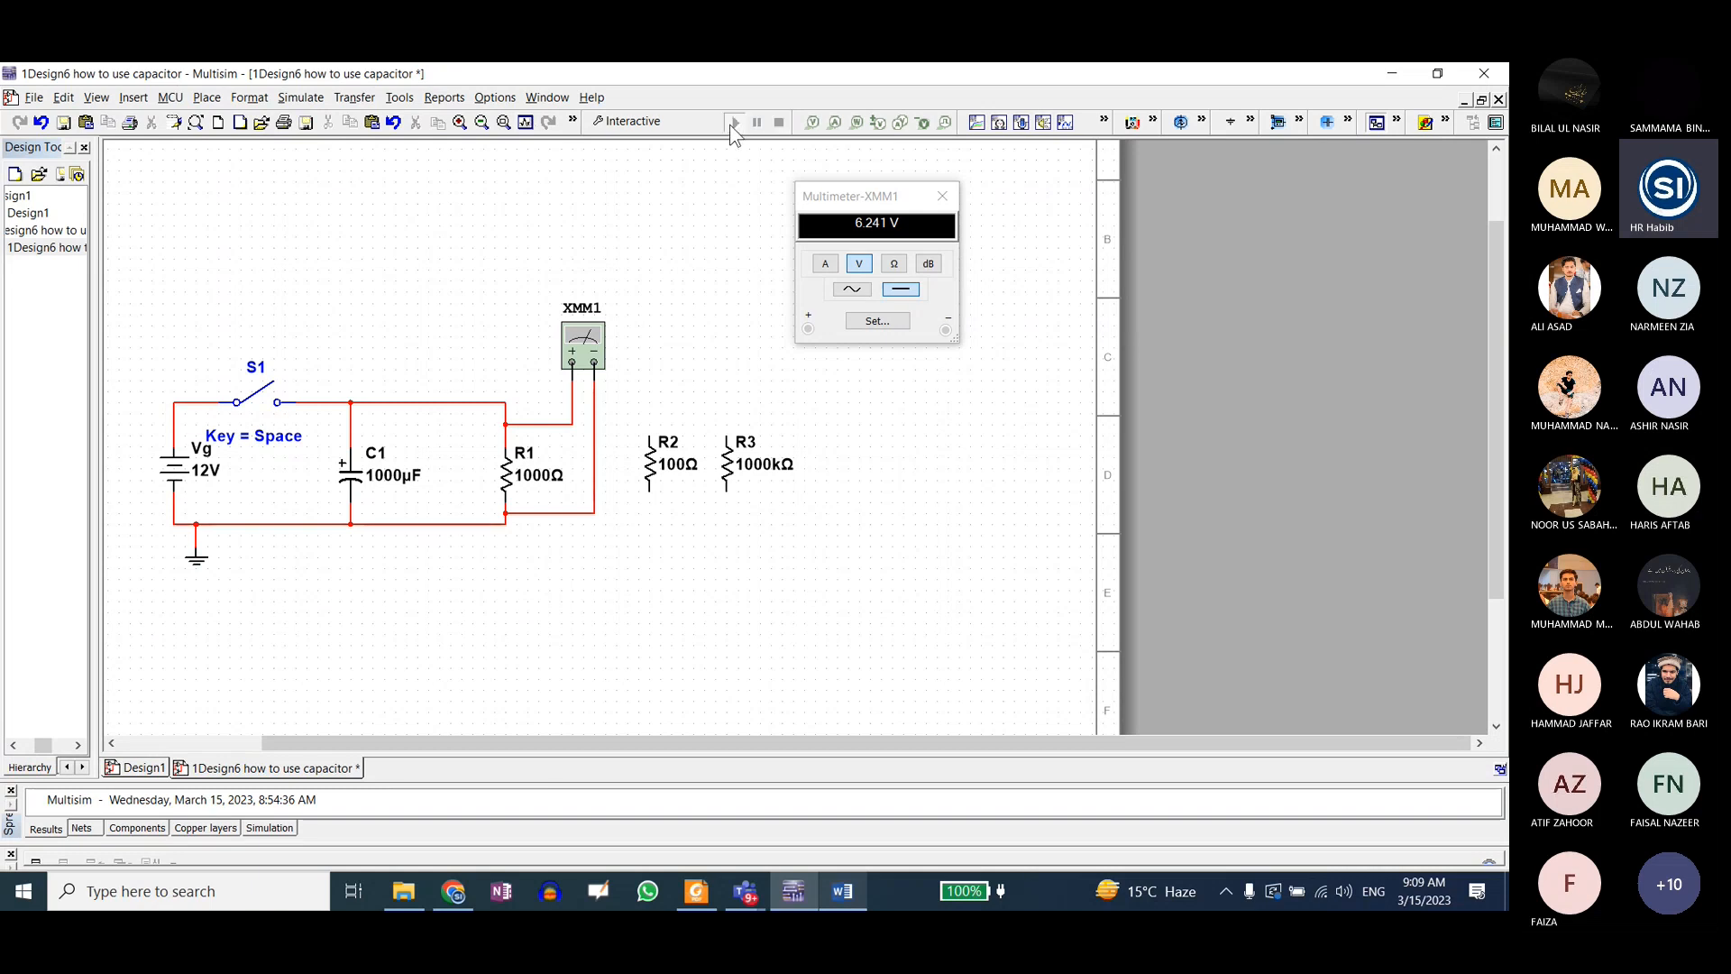
{"action": "left_click", "coordinate": [733, 124]}
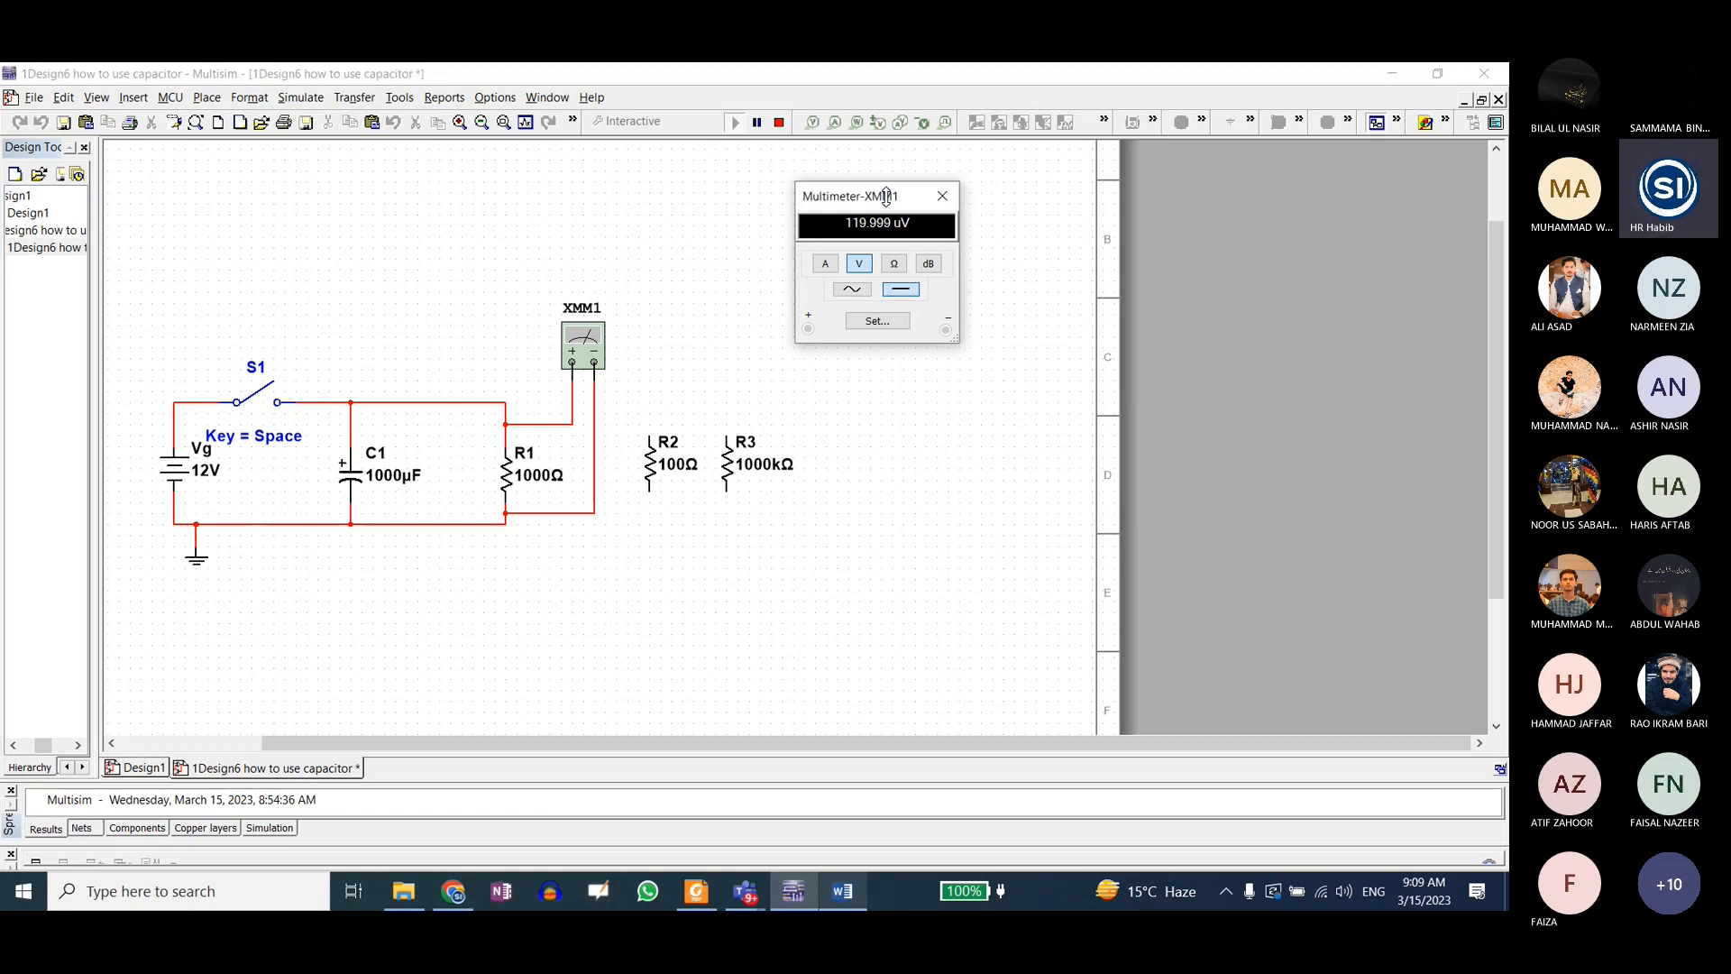
{"action": "left_click_drag", "start_coordinate": [873, 196], "coordinate": [881, 231]}
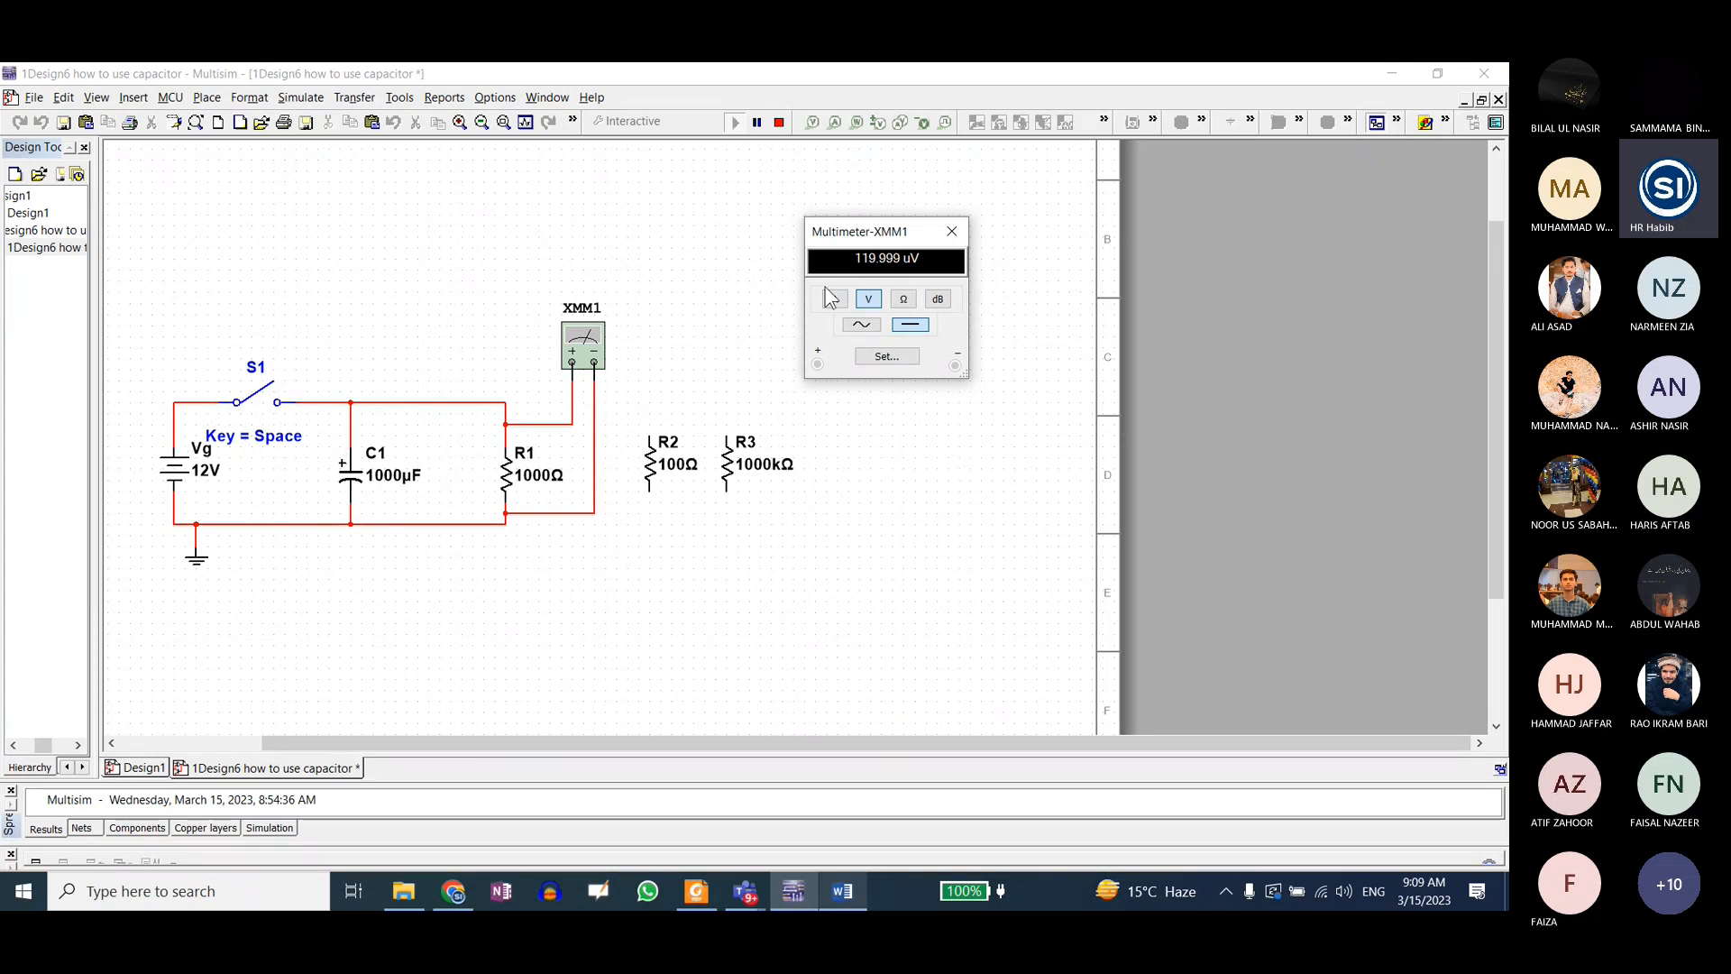
{"action": "left_click", "coordinate": [270, 403]}
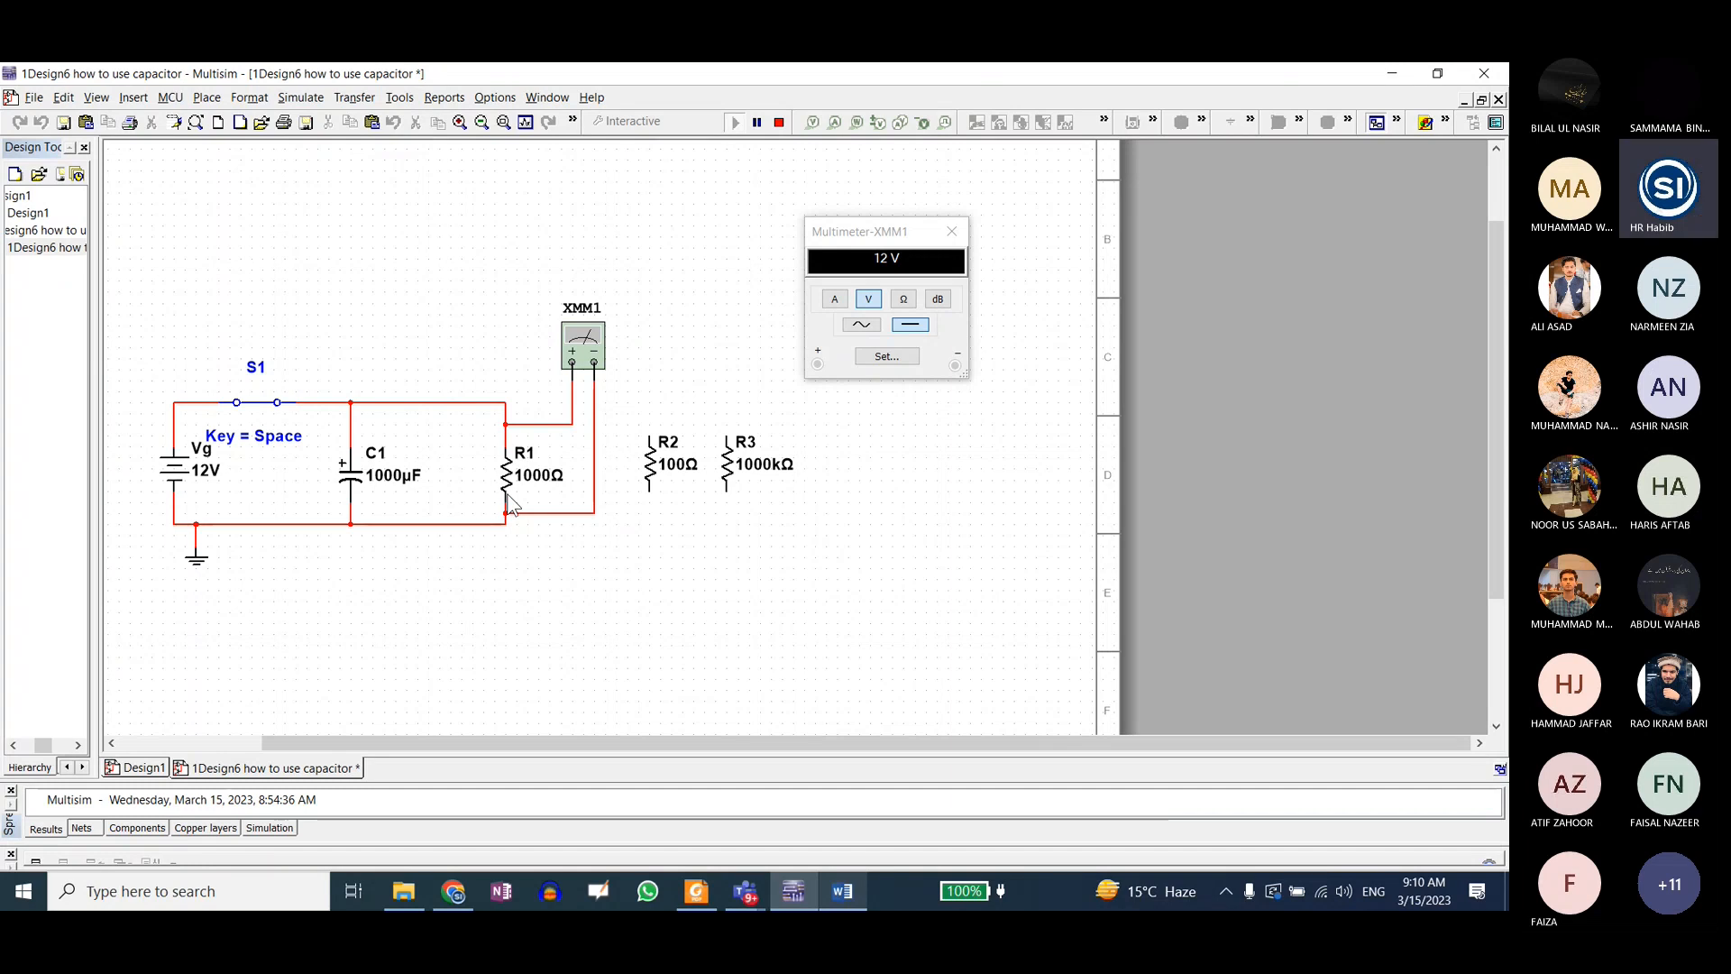
Step: Switch to the PE Lab meeting in Teams, dismiss the recording notice and unmute the microphone before returning to Multisim
{"action": "left_click", "coordinate": [756, 893]}
{"action": "left_click", "coordinate": [778, 780]}
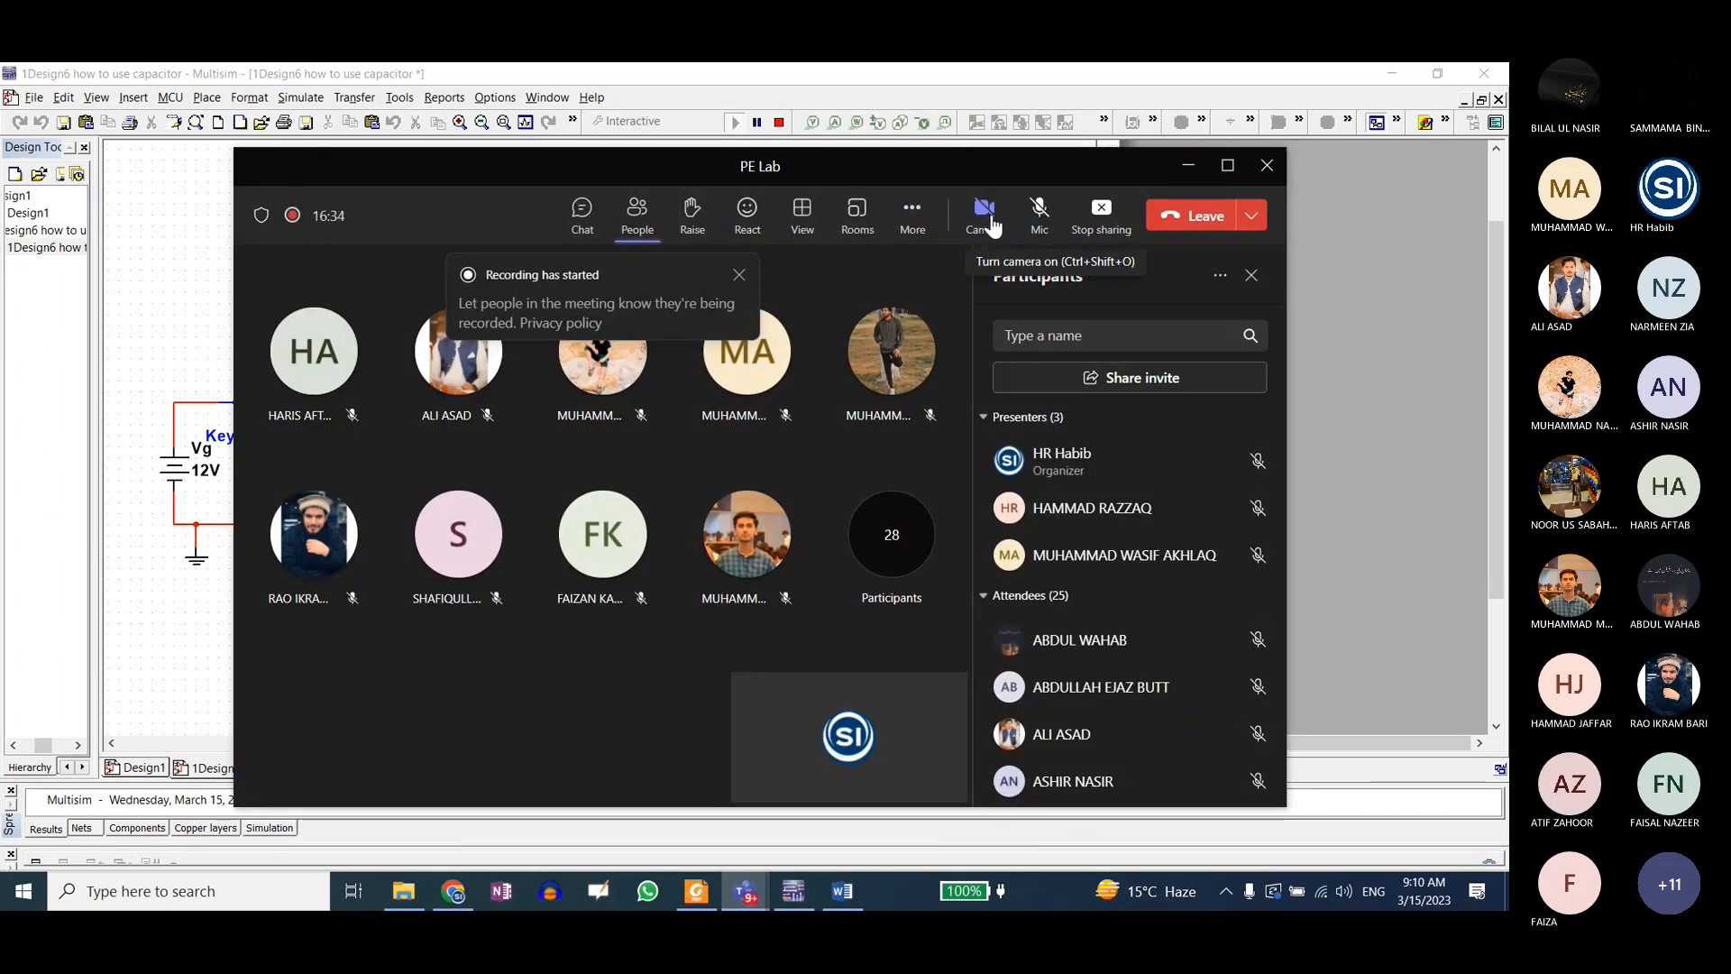
{"action": "left_click_drag", "start_coordinate": [488, 171], "coordinate": [529, 174]}
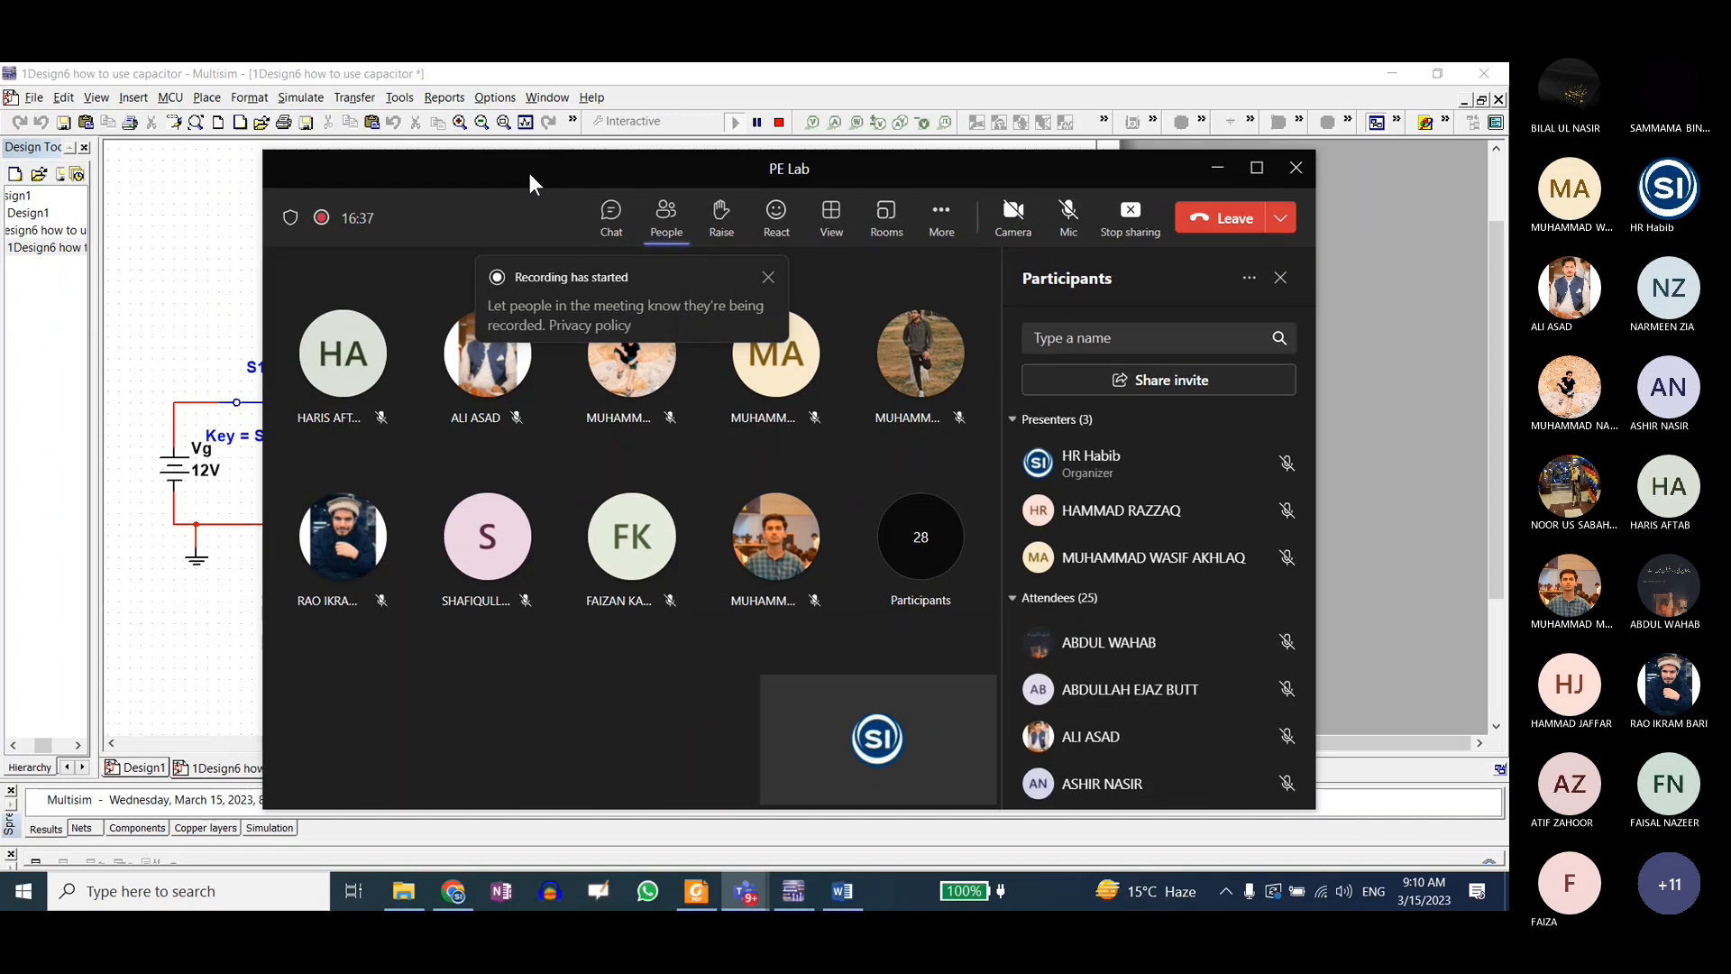
{"action": "left_click", "coordinate": [768, 278]}
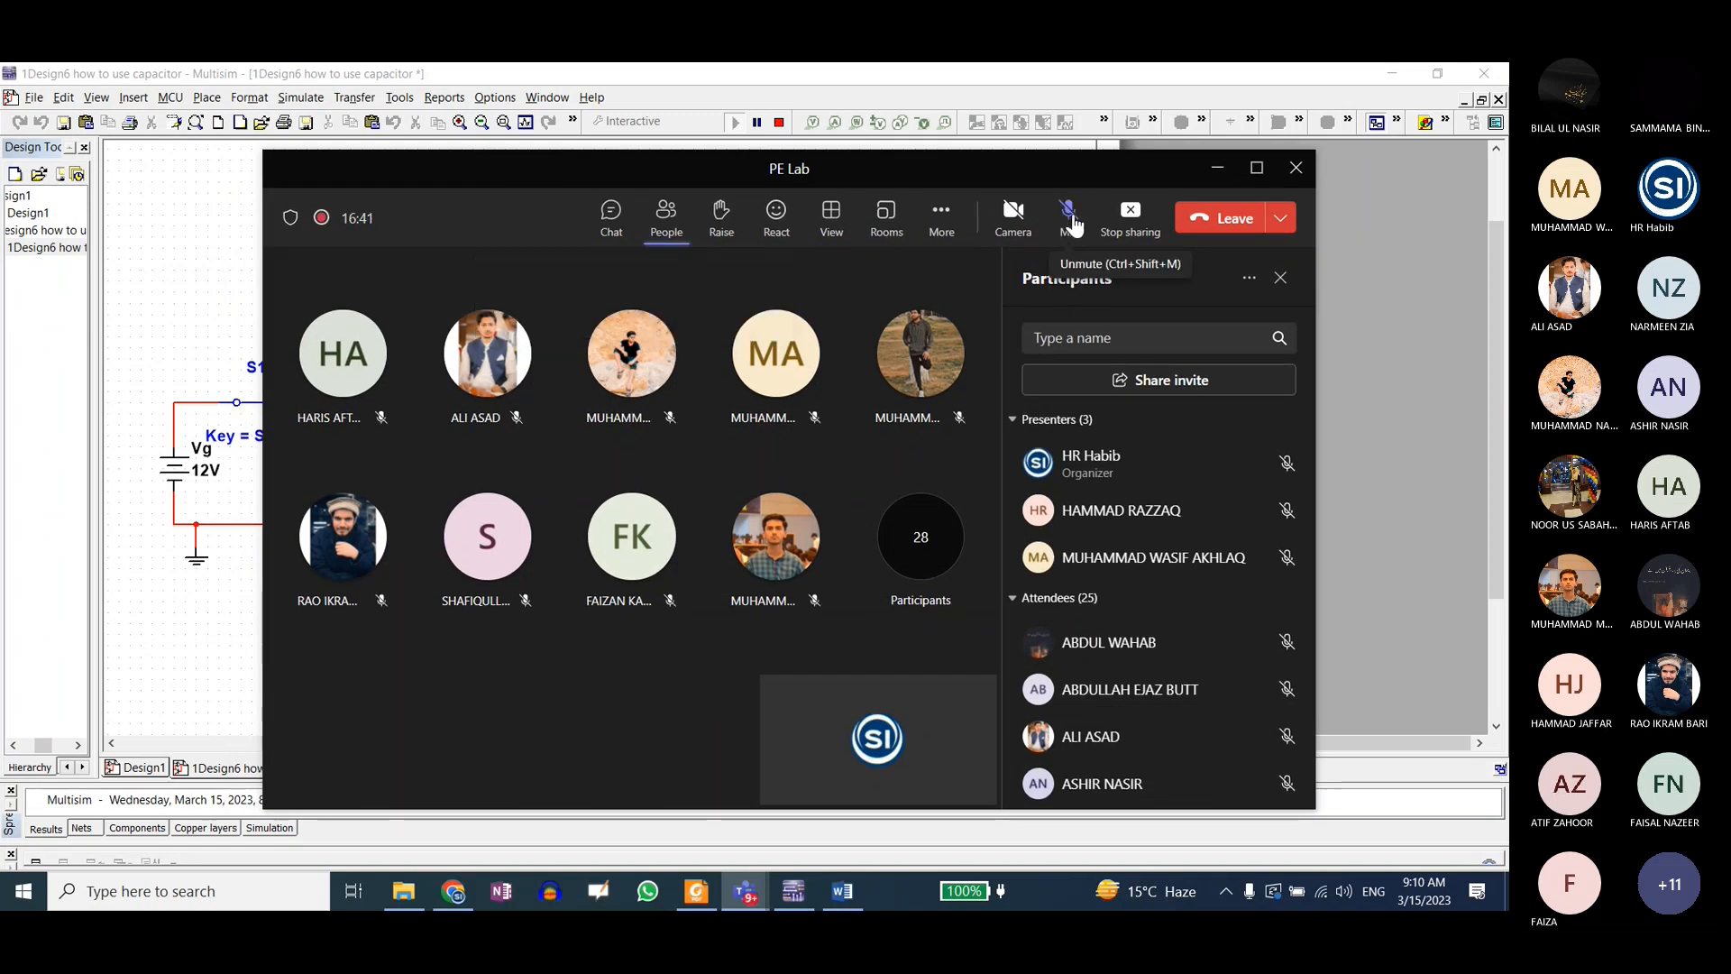
{"action": "left_click_drag", "start_coordinate": [971, 176], "coordinate": [928, 159]}
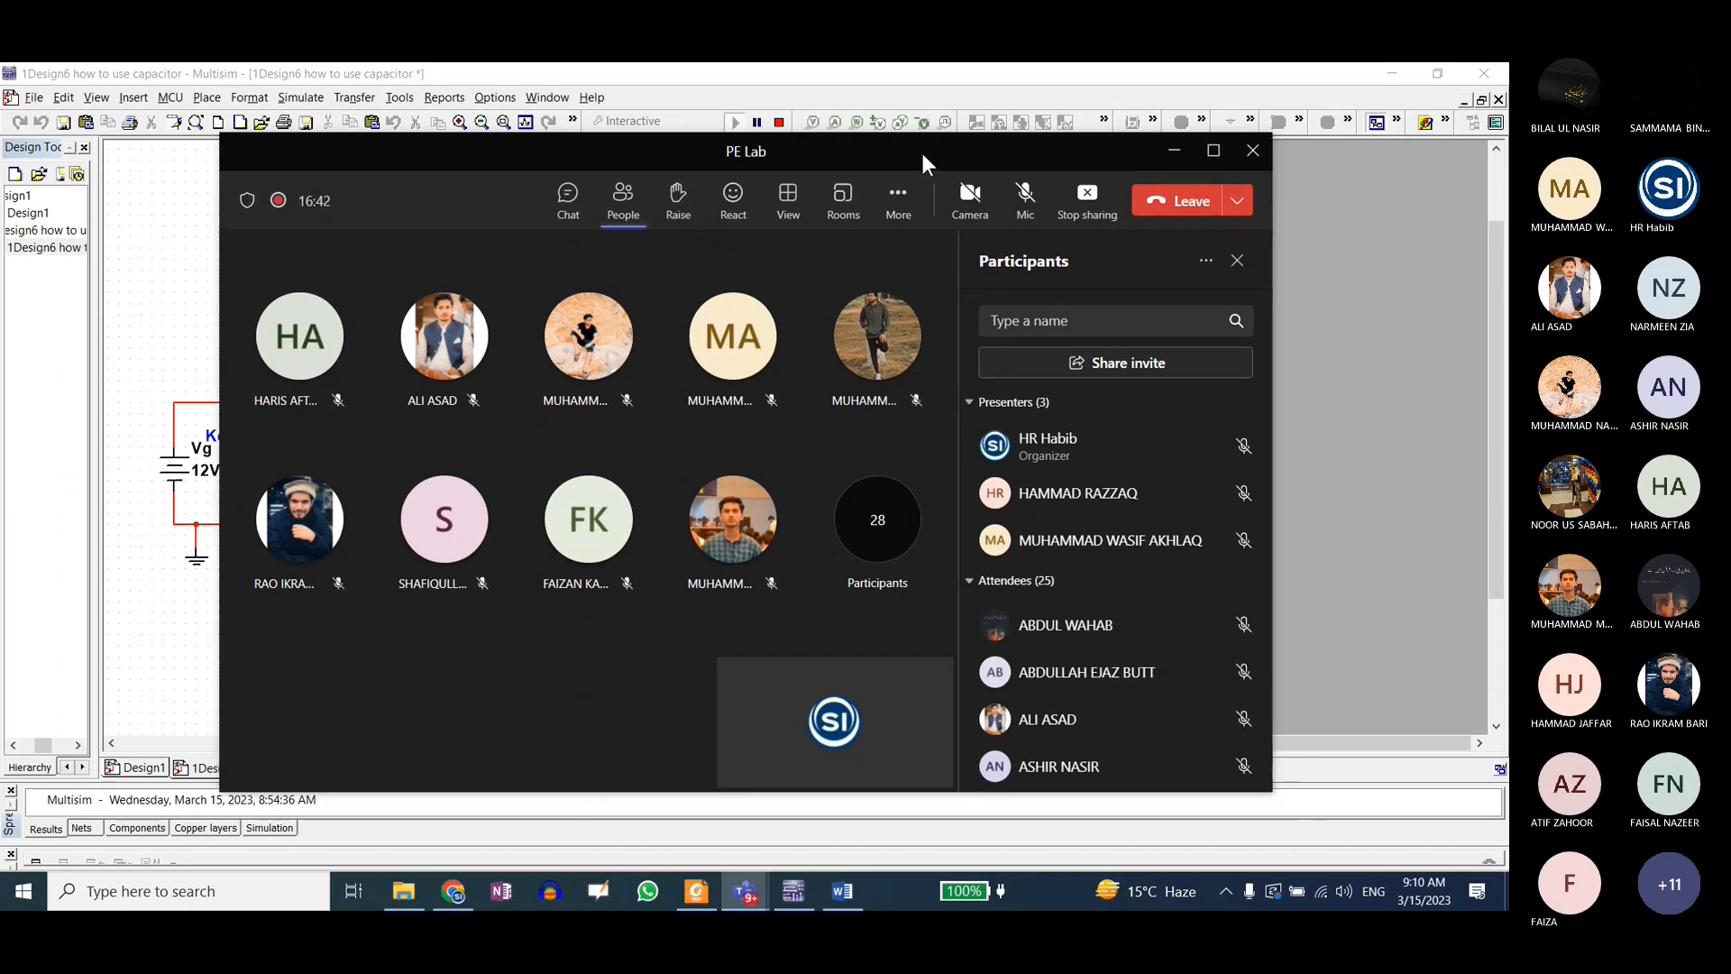
{"action": "left_click", "coordinate": [1025, 198]}
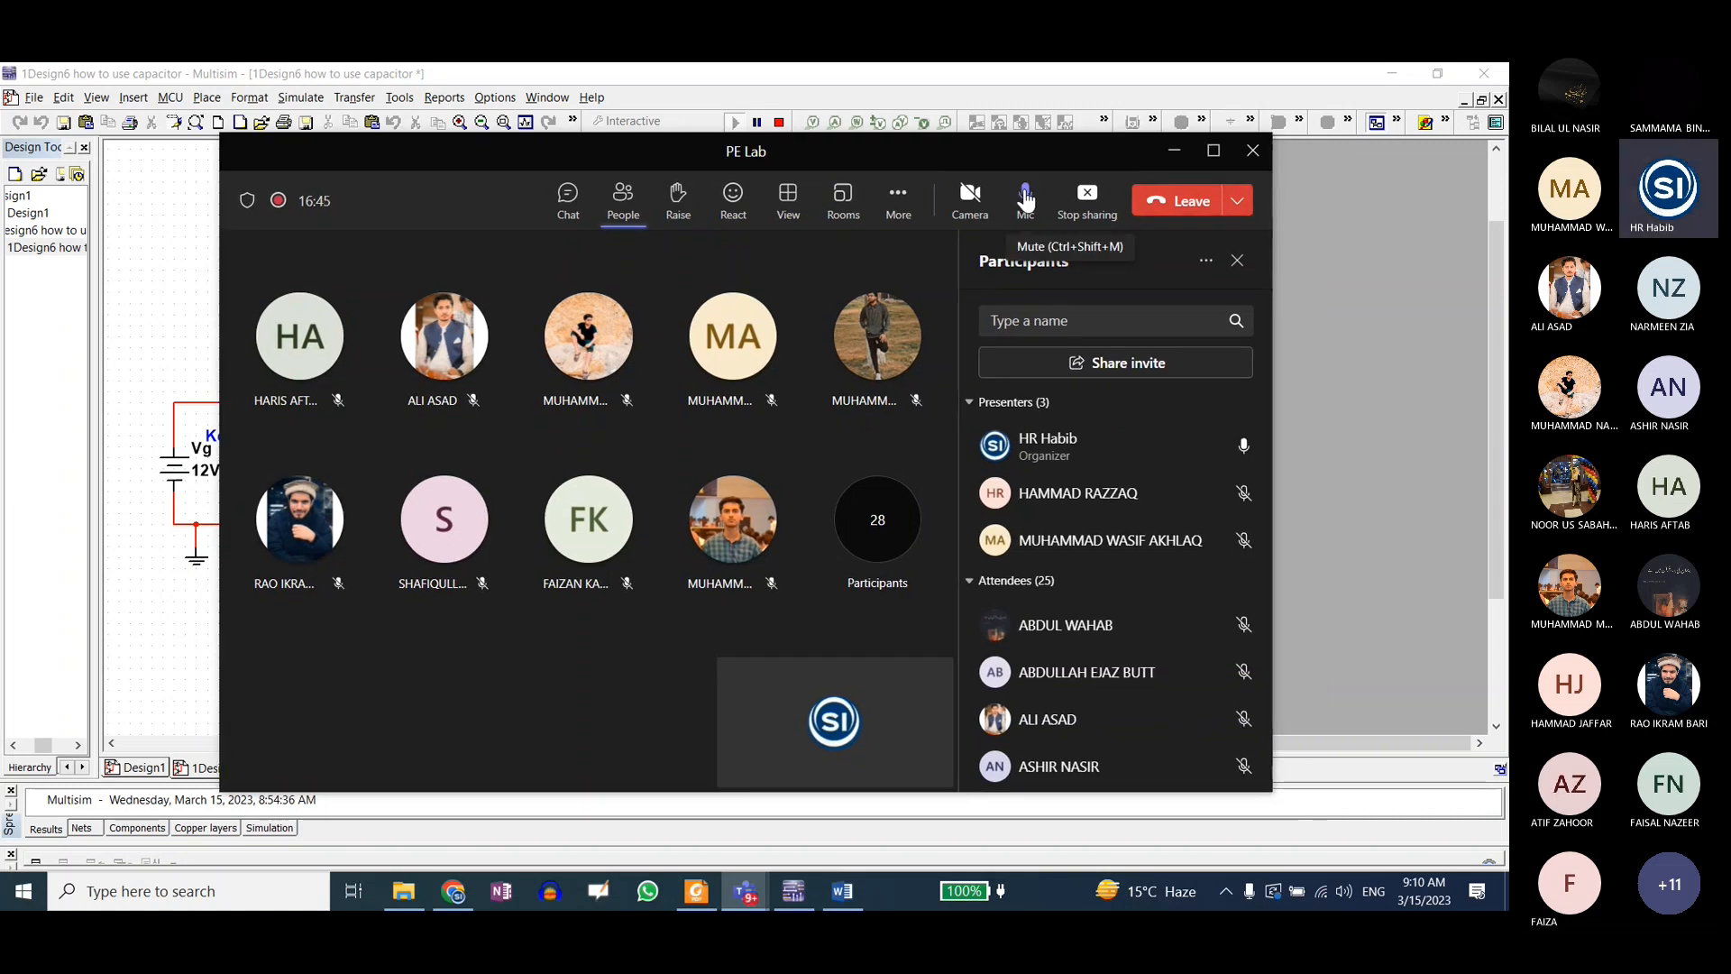
{"action": "left_click", "coordinate": [1160, 153]}
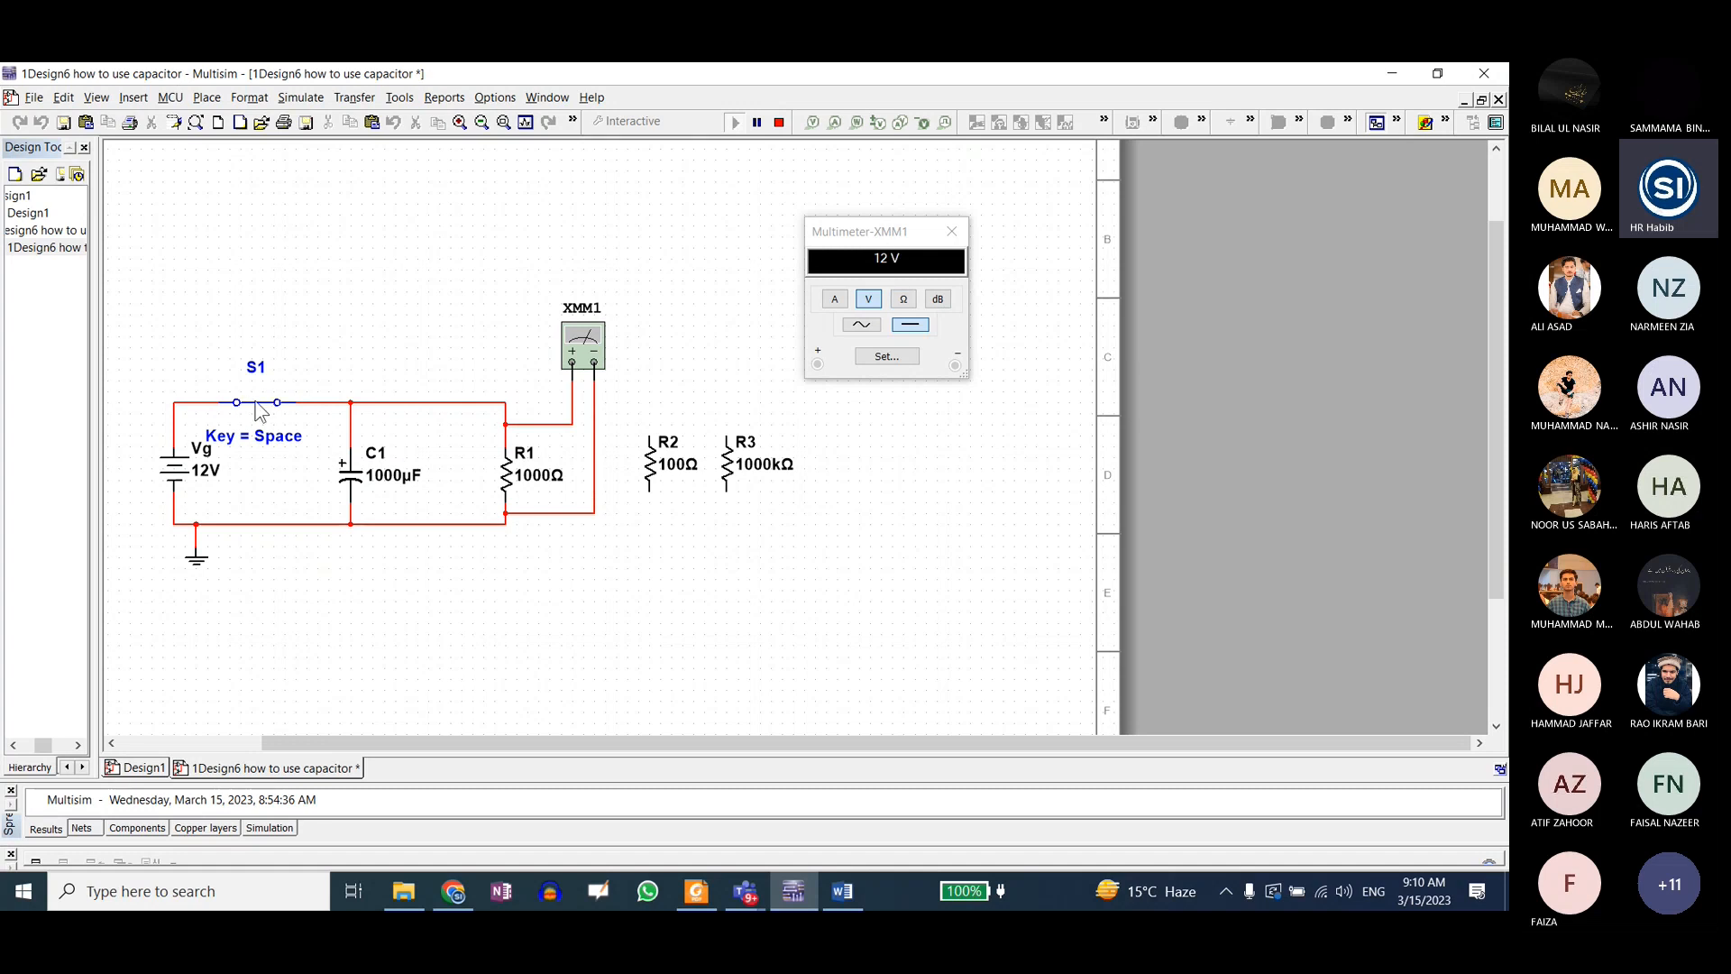
Step: Open switch S1 to discharge C1 through R1 and stop the simulation
{"action": "left_click", "coordinate": [316, 437]}
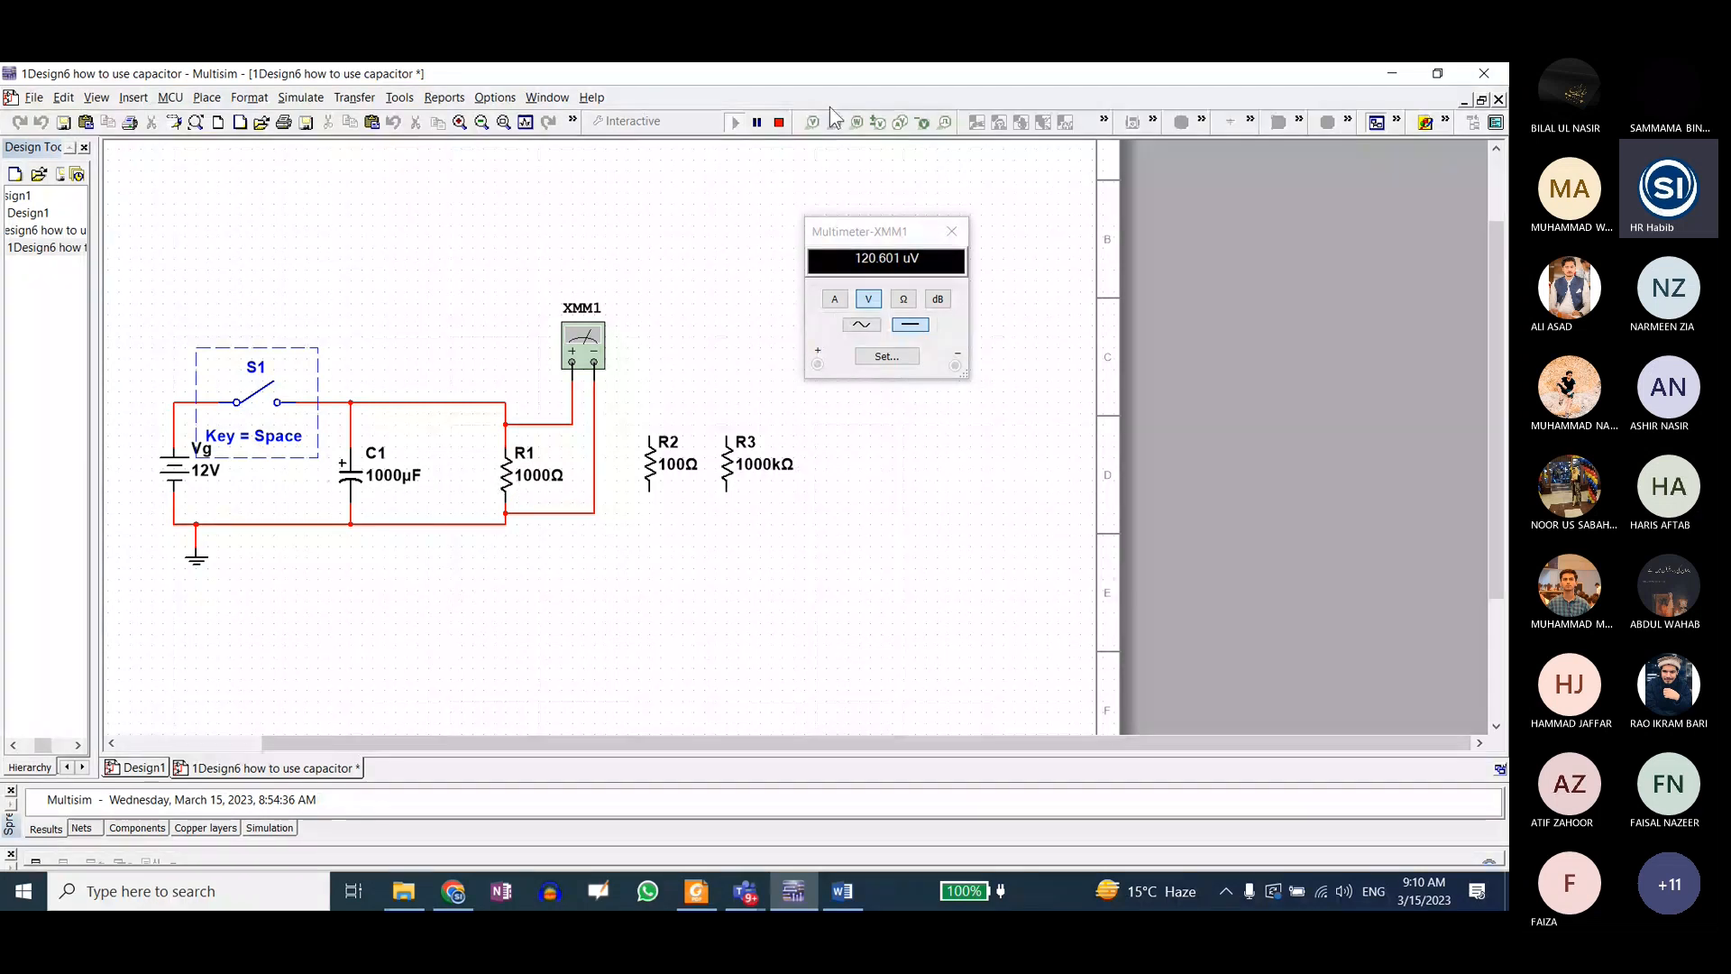
{"action": "left_click", "coordinate": [779, 121]}
Step: Set the resistance of R1 to 100 Ω
{"action": "double_click", "coordinate": [508, 470]}
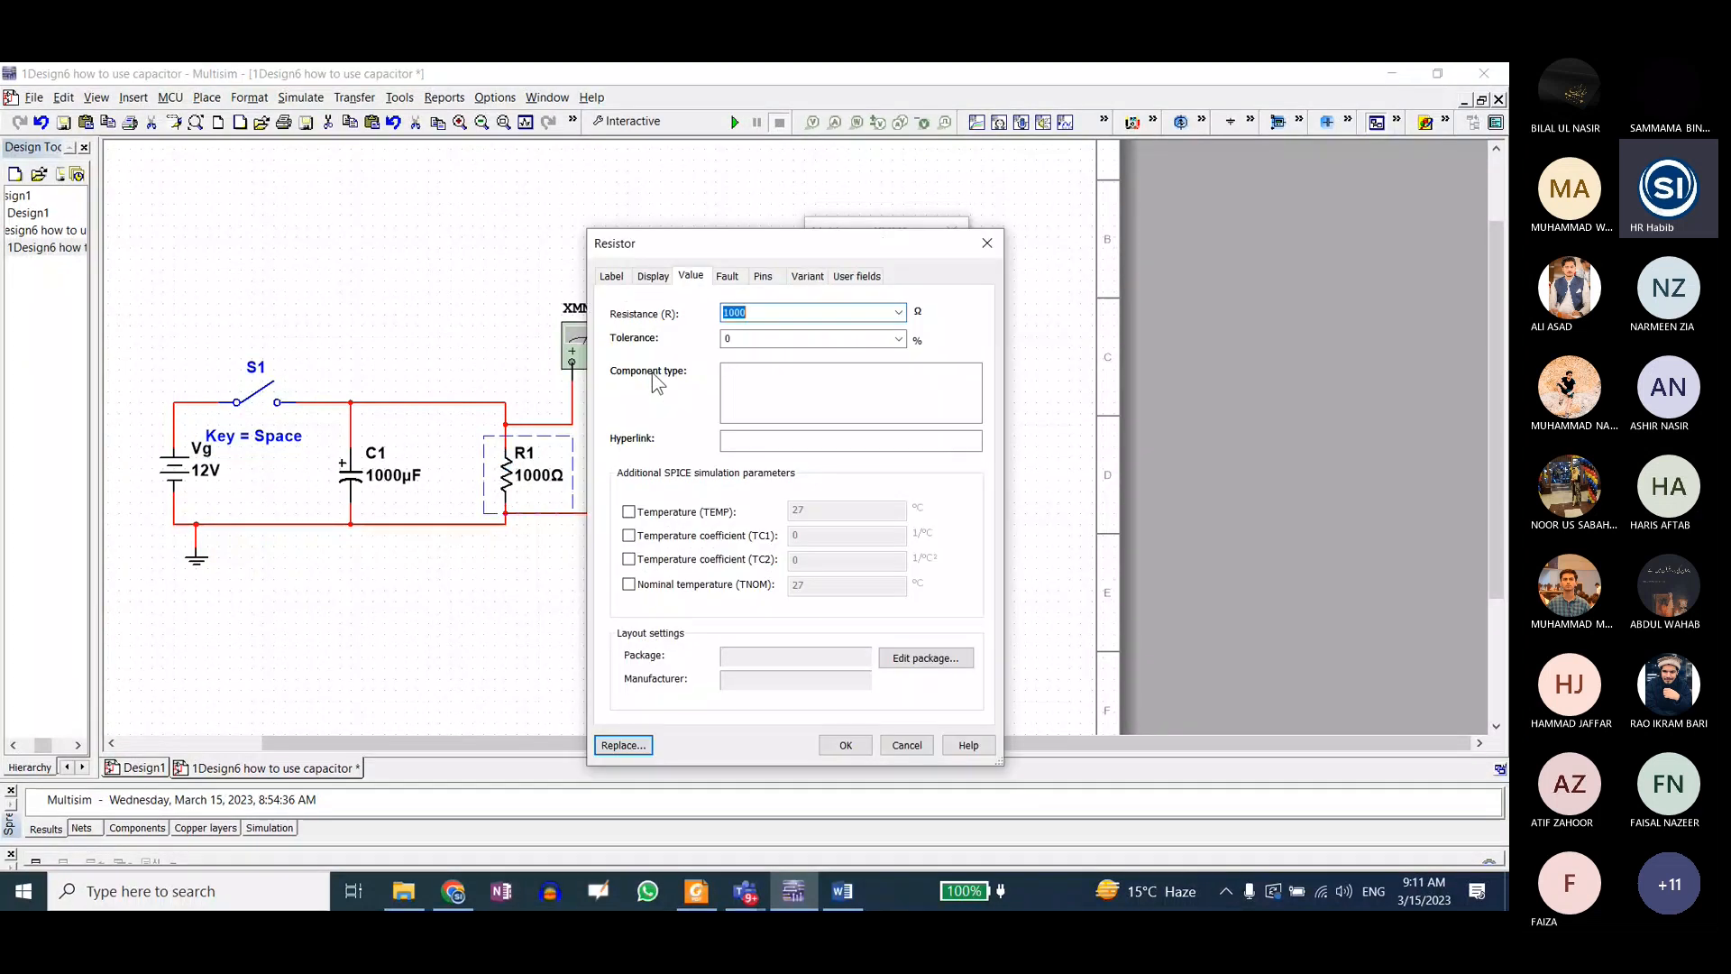
{"action": "type", "text": "100"}
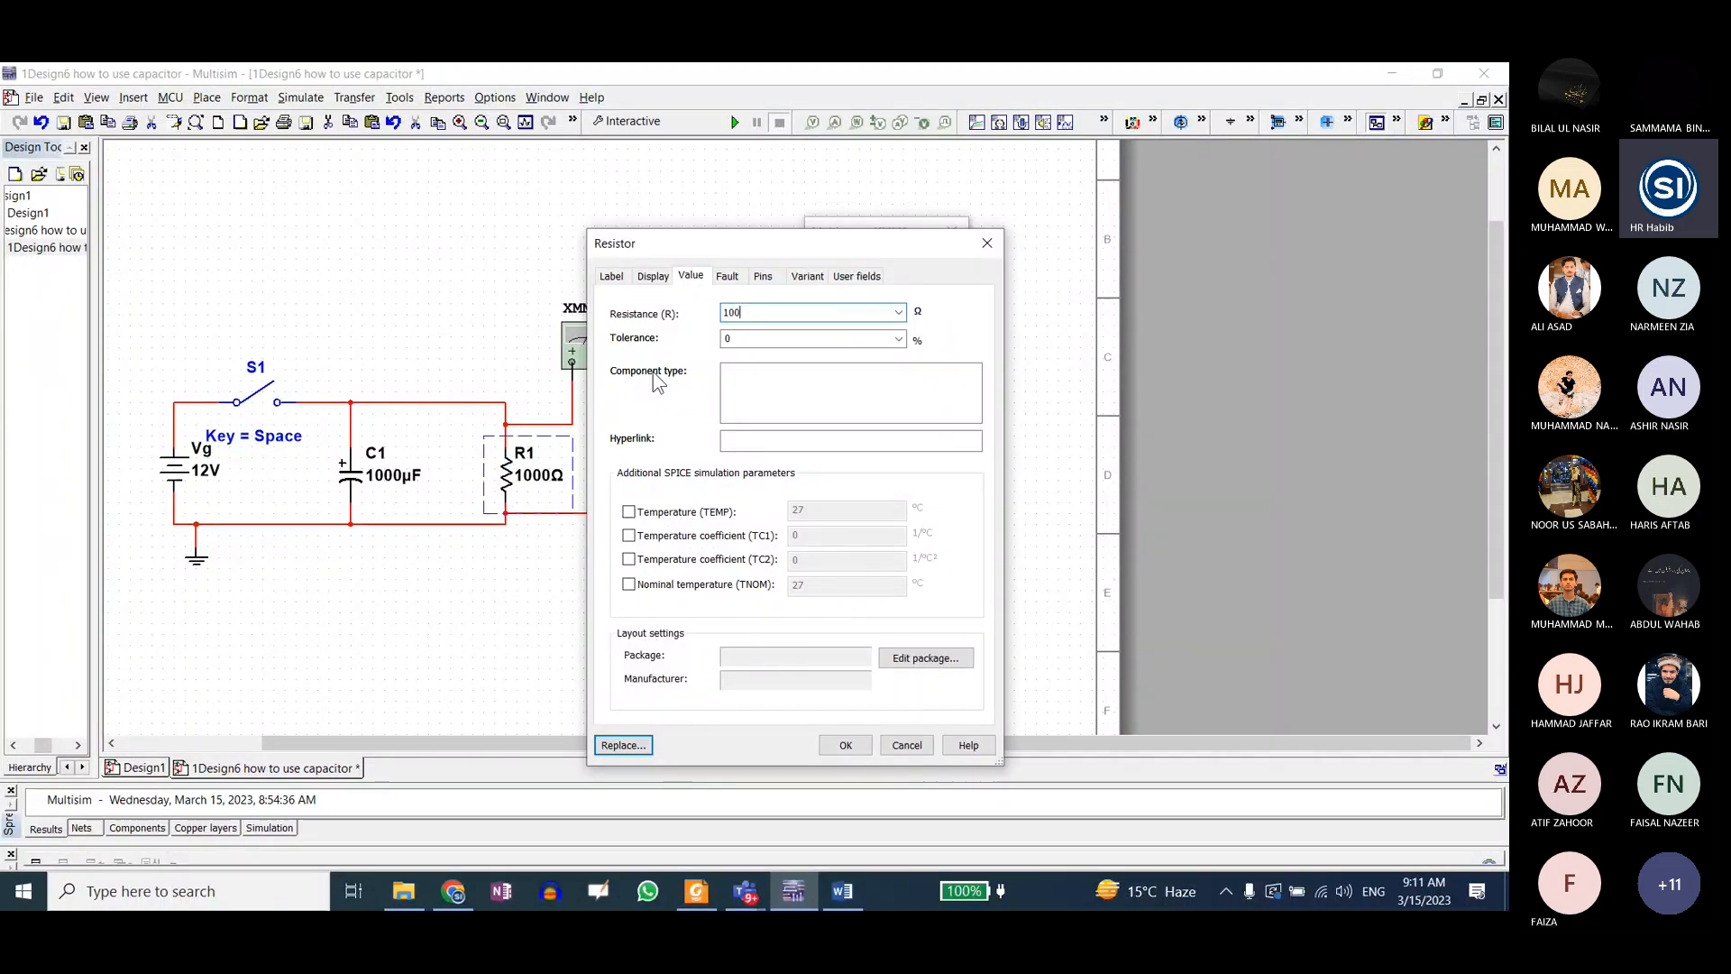
{"action": "left_click", "coordinate": [846, 744]}
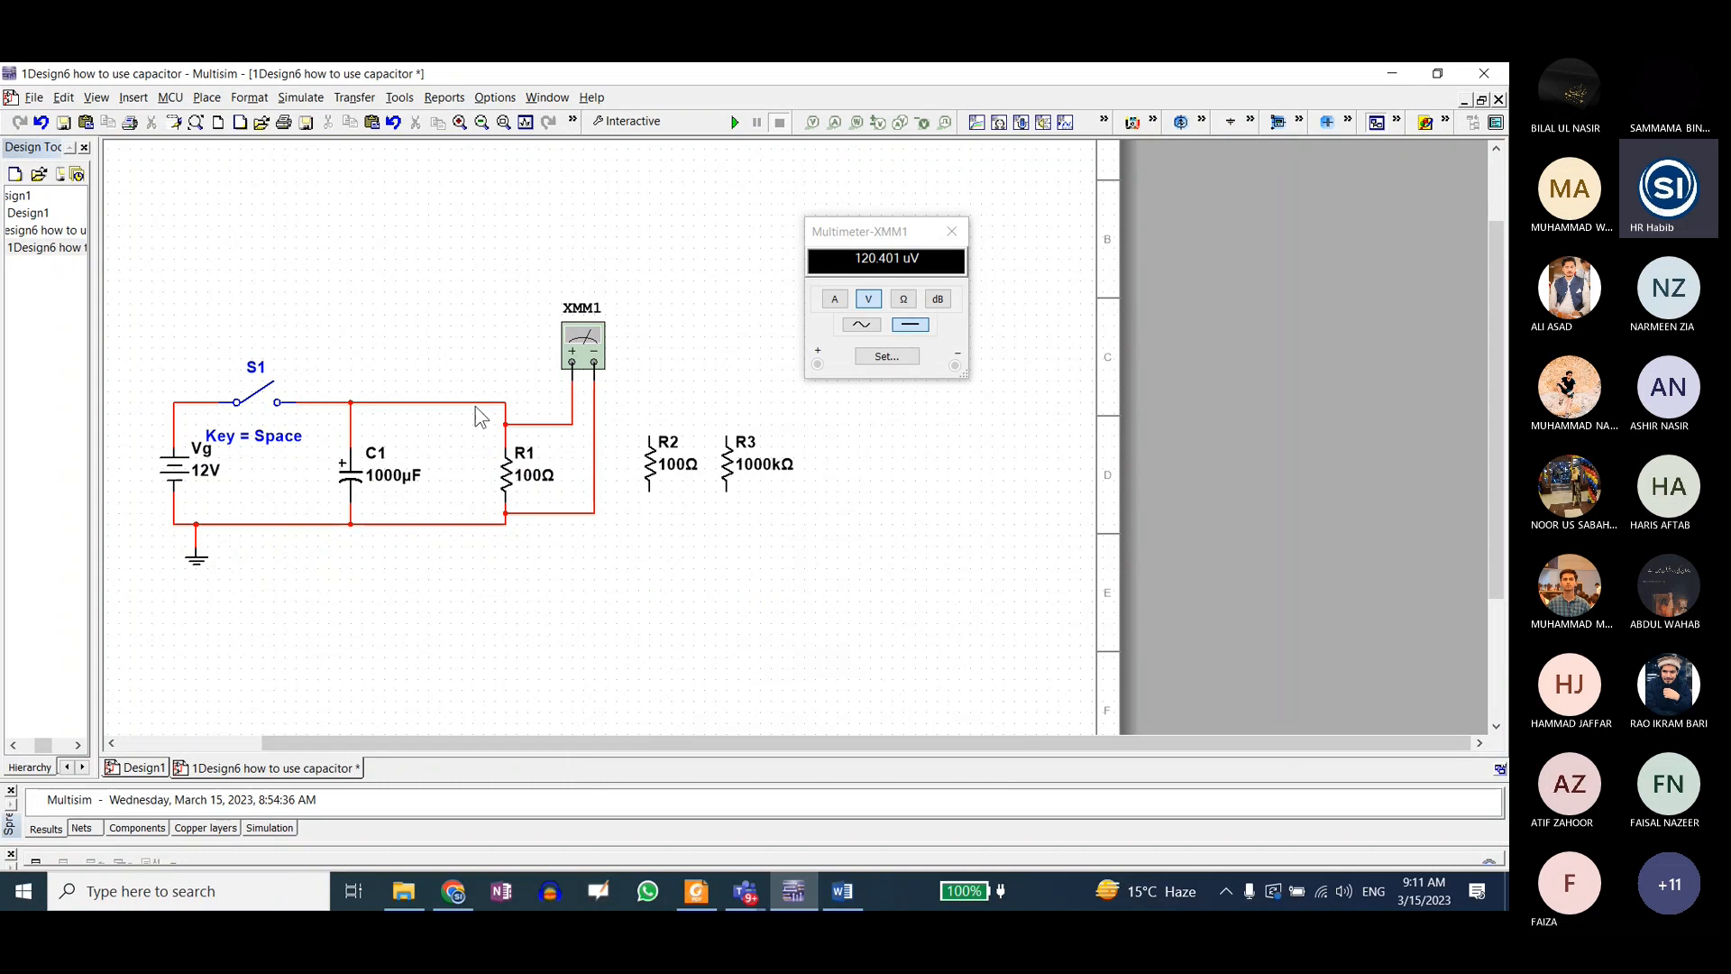
Step: Run the simulation with R1 at 100 Ω, closing switch S1 to charge C1 and reopening it to discharge
{"action": "left_click", "coordinate": [735, 122]}
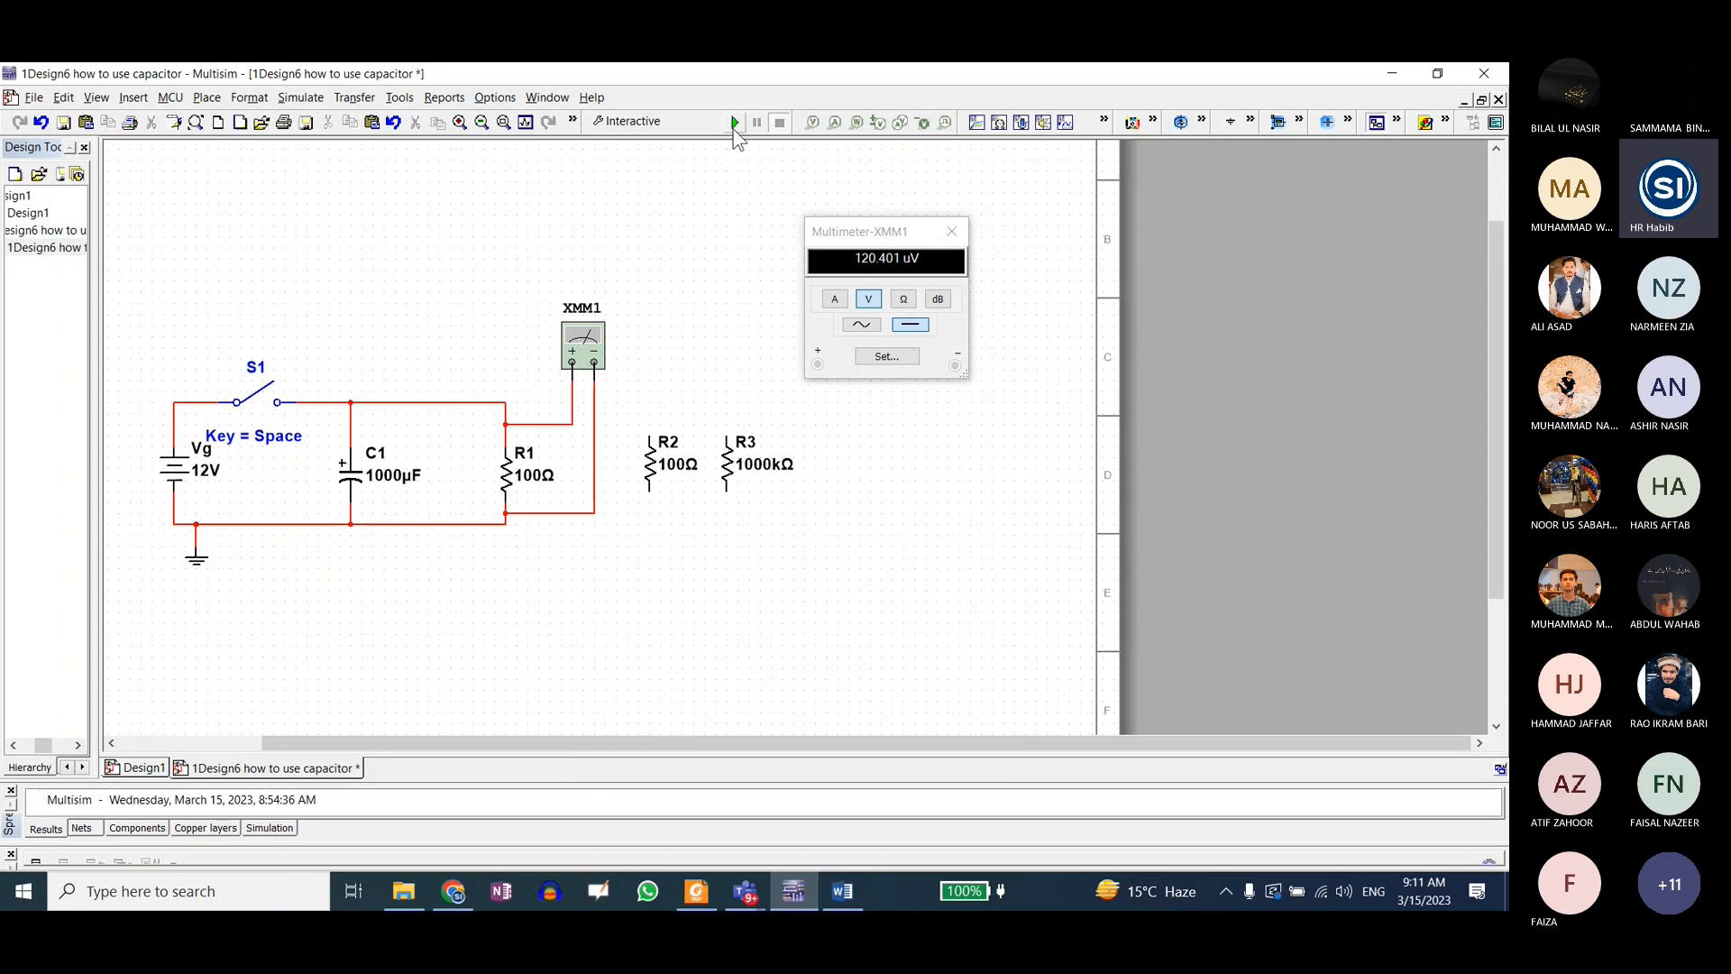
{"action": "left_click", "coordinate": [256, 407]}
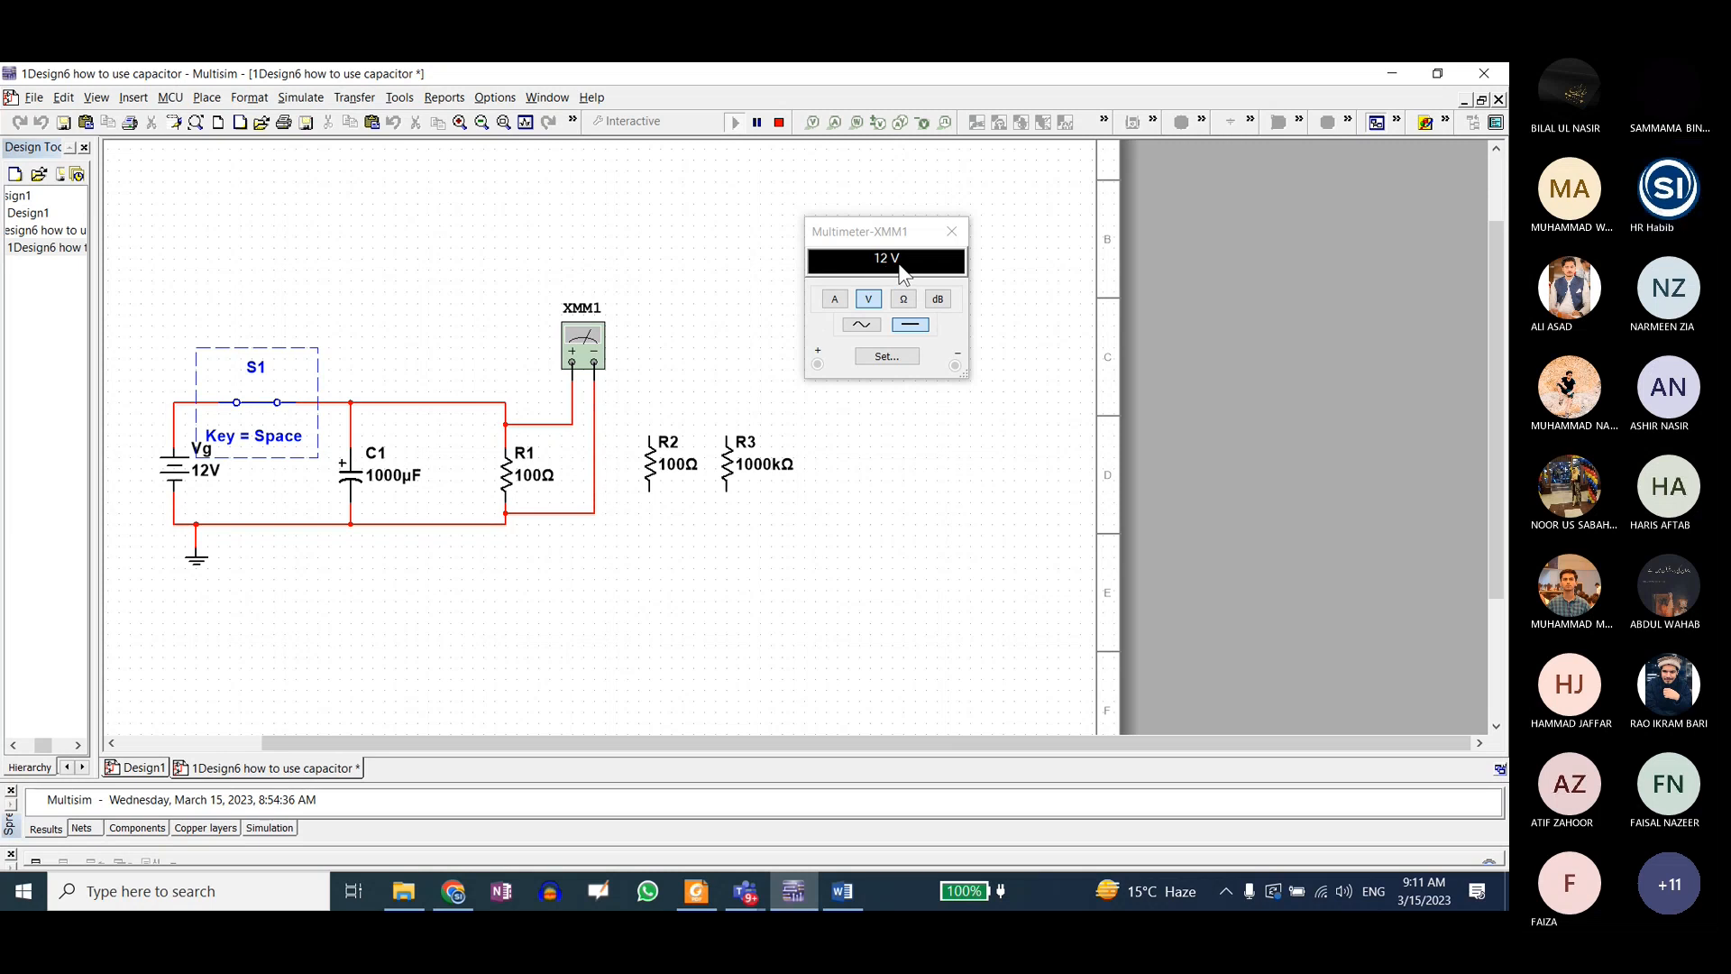
{"action": "left_click", "coordinate": [261, 414]}
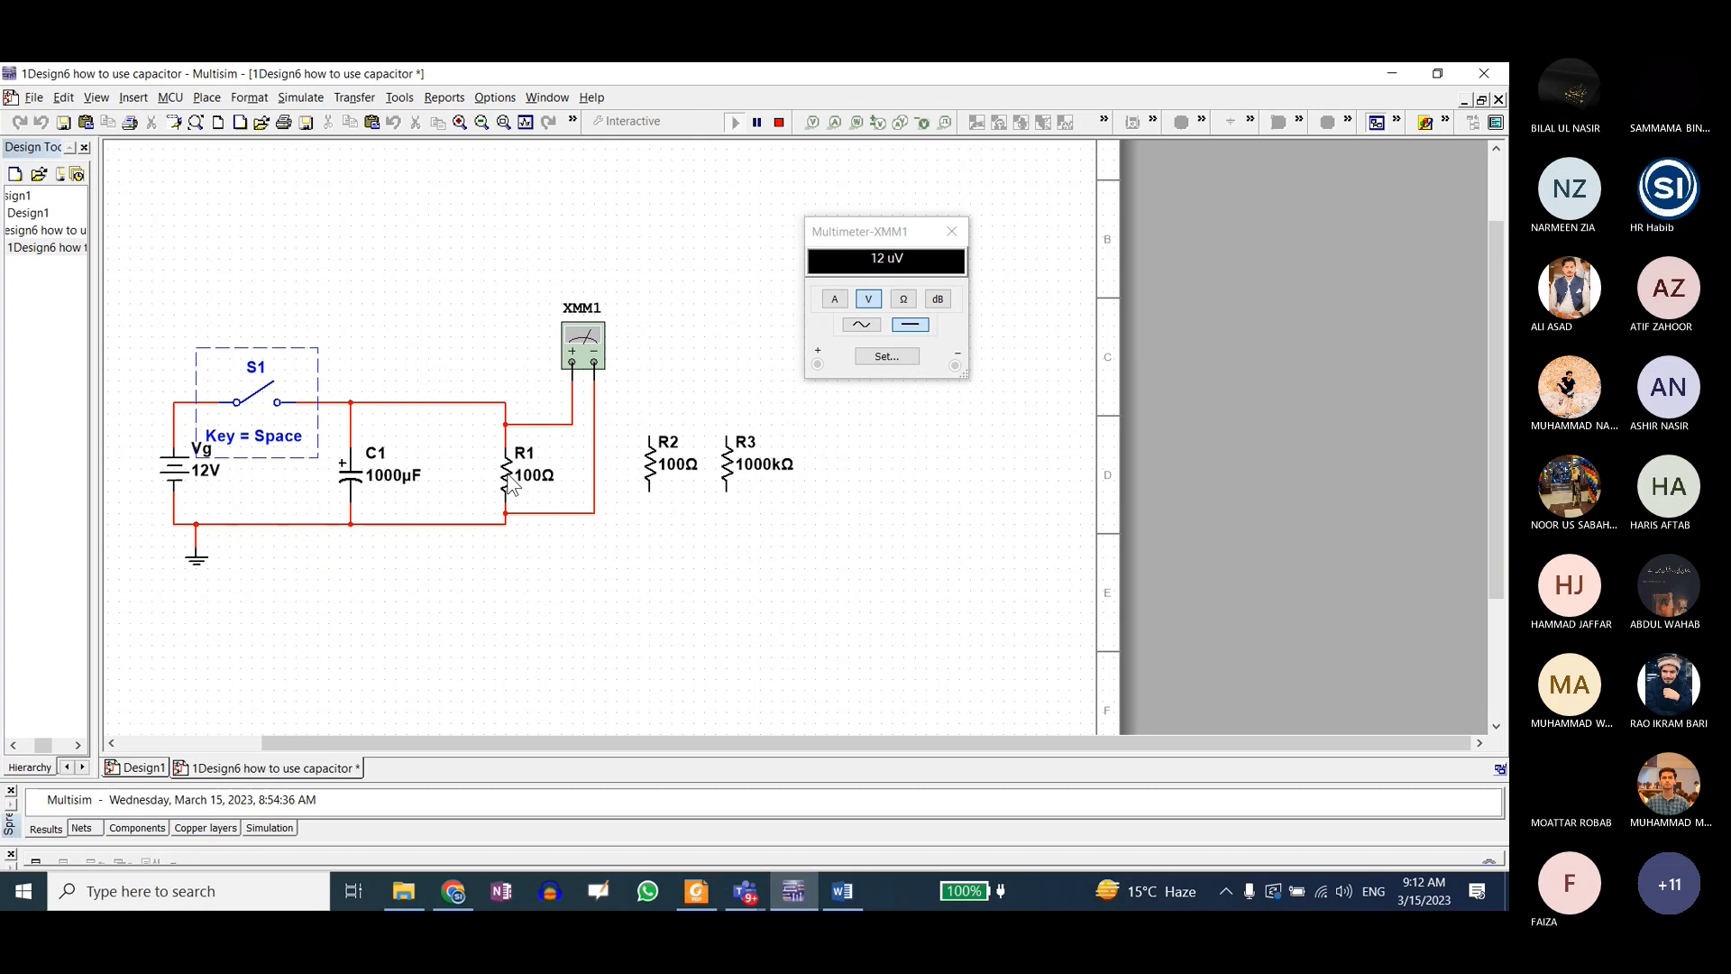
Step: Find and open the Windows Calculator app
{"action": "left_click", "coordinate": [193, 897]}
{"action": "type", "text": "cal"}
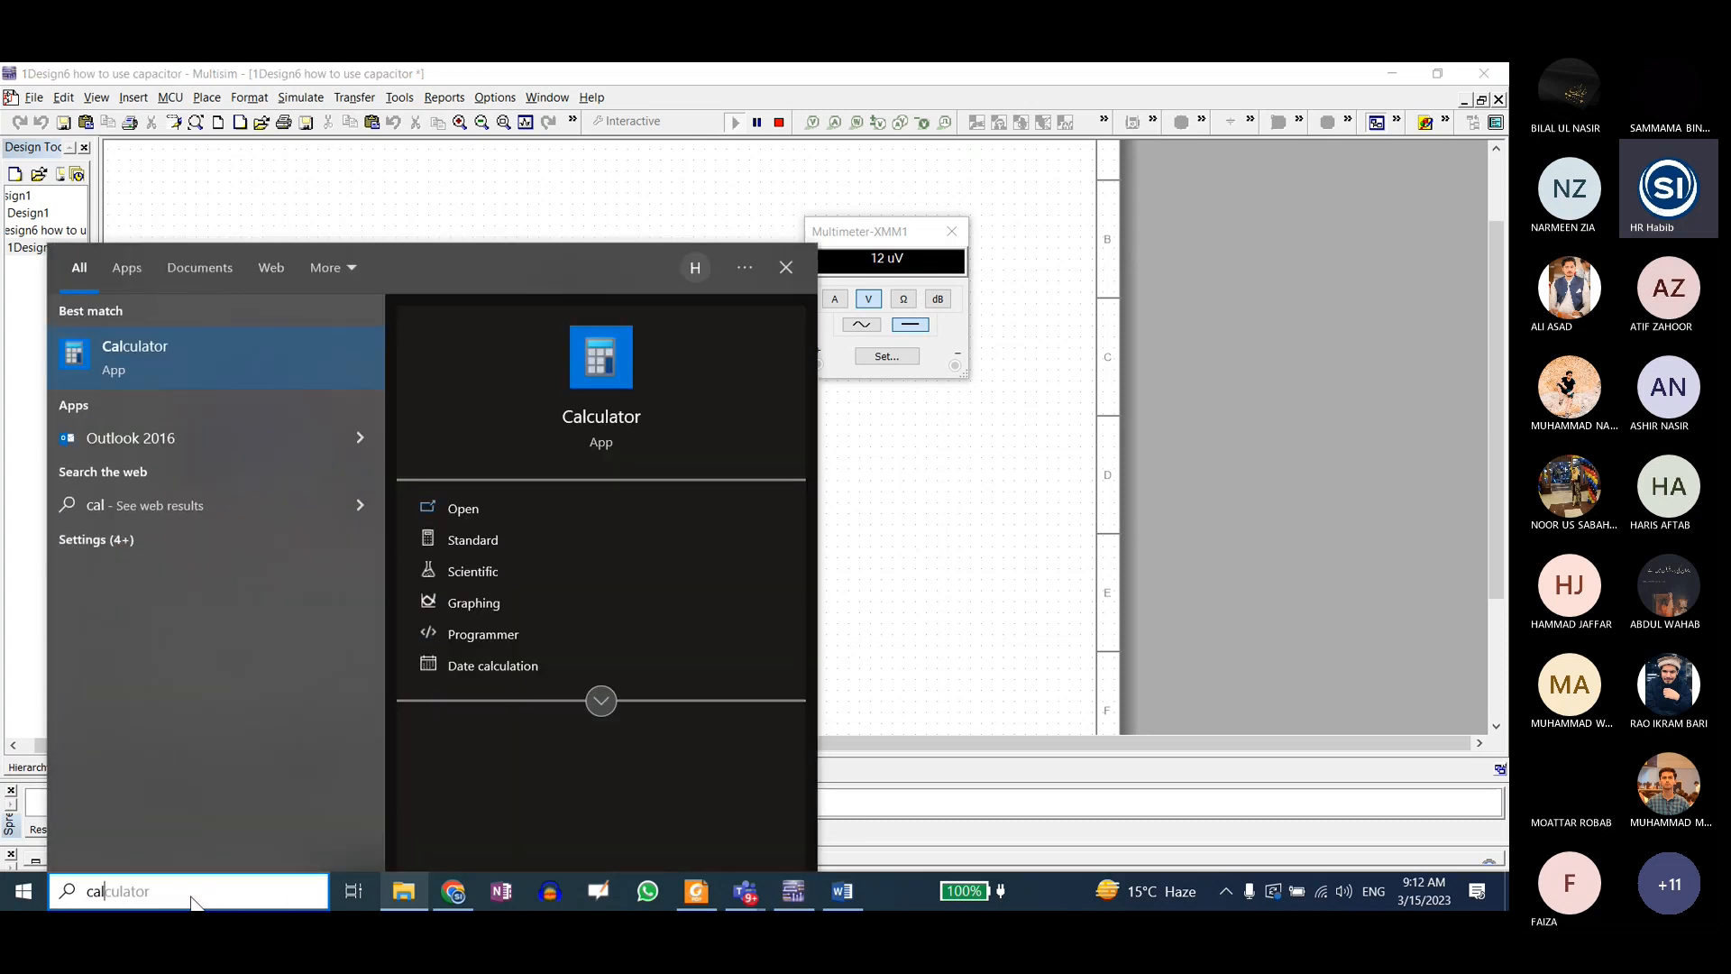
{"action": "key", "text": "Return"}
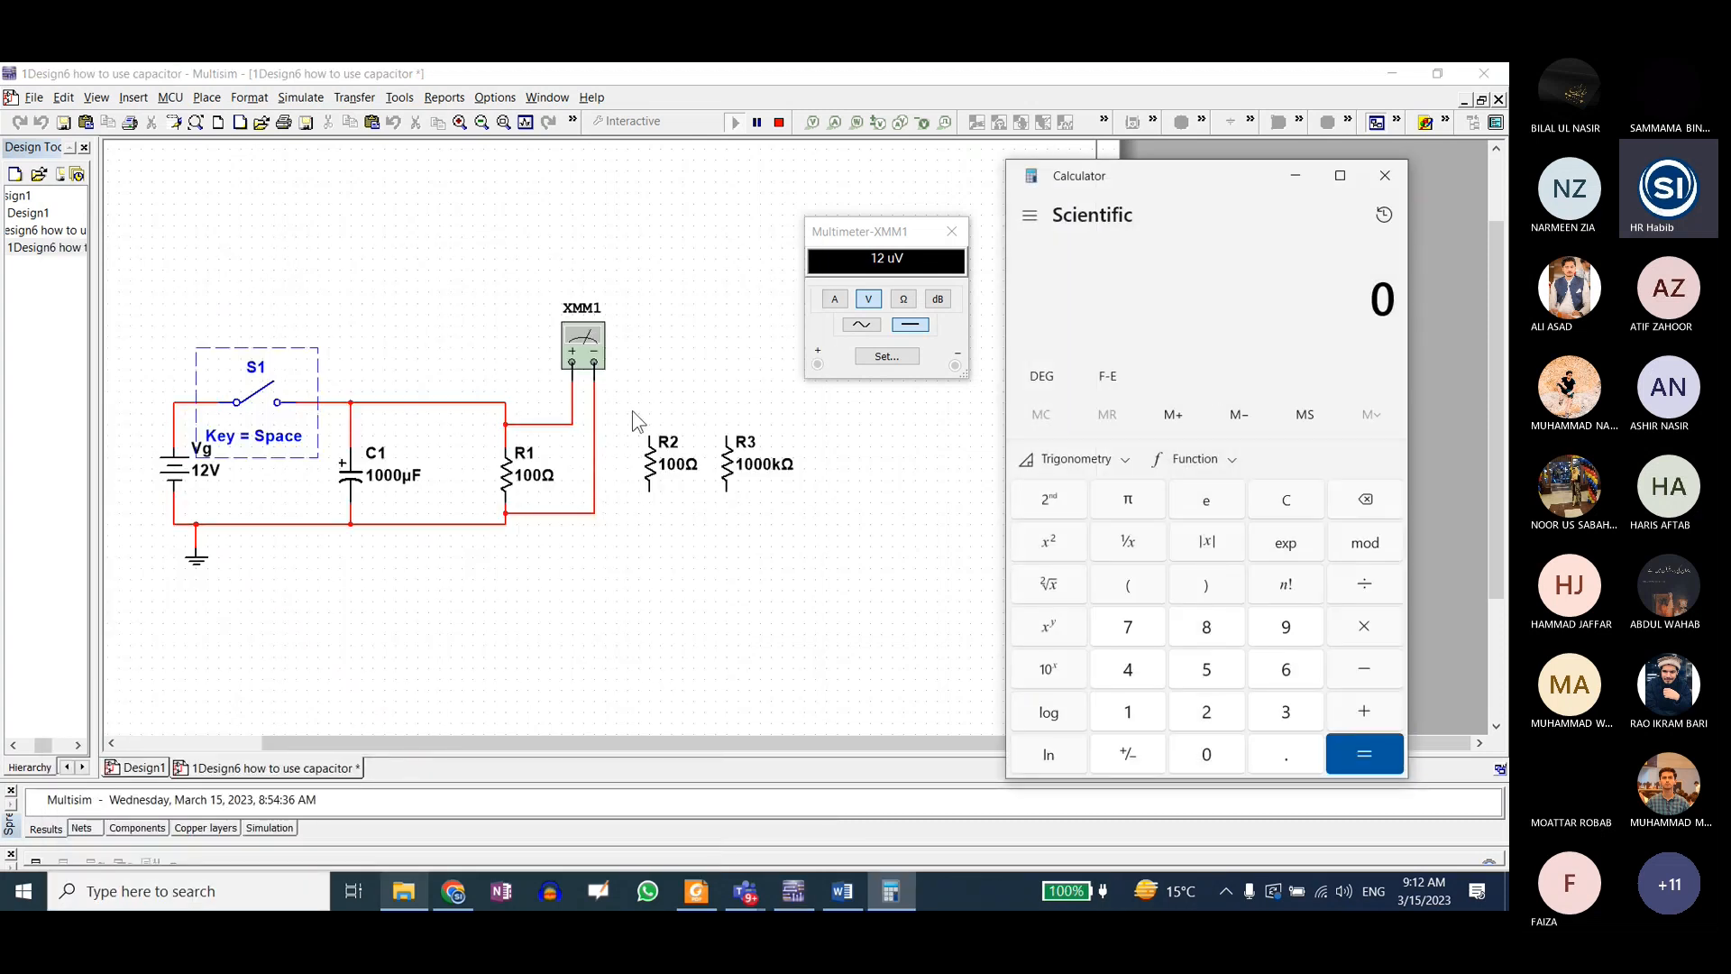
Step: Return to Multisim, stop the simulation and set the resistance of R1 to 1000 Ω
{"action": "left_click", "coordinate": [510, 475]}
{"action": "left_click", "coordinate": [780, 123]}
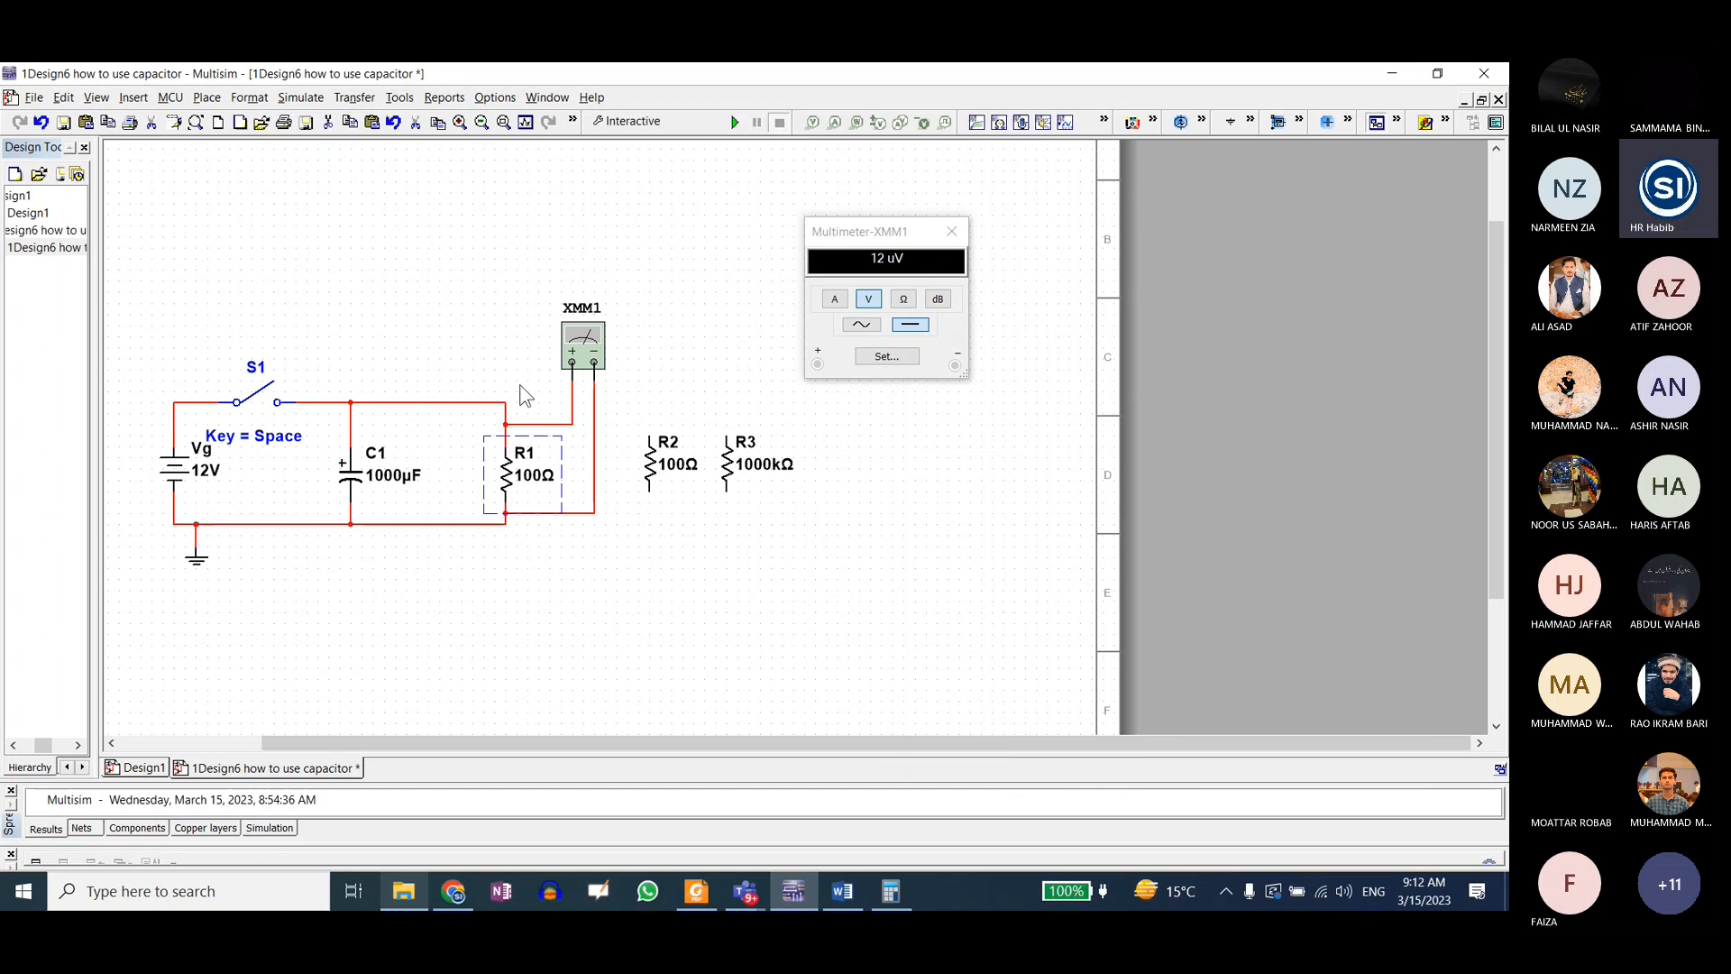
{"action": "double_click", "coordinate": [516, 475]}
{"action": "type", "text": "1000"}
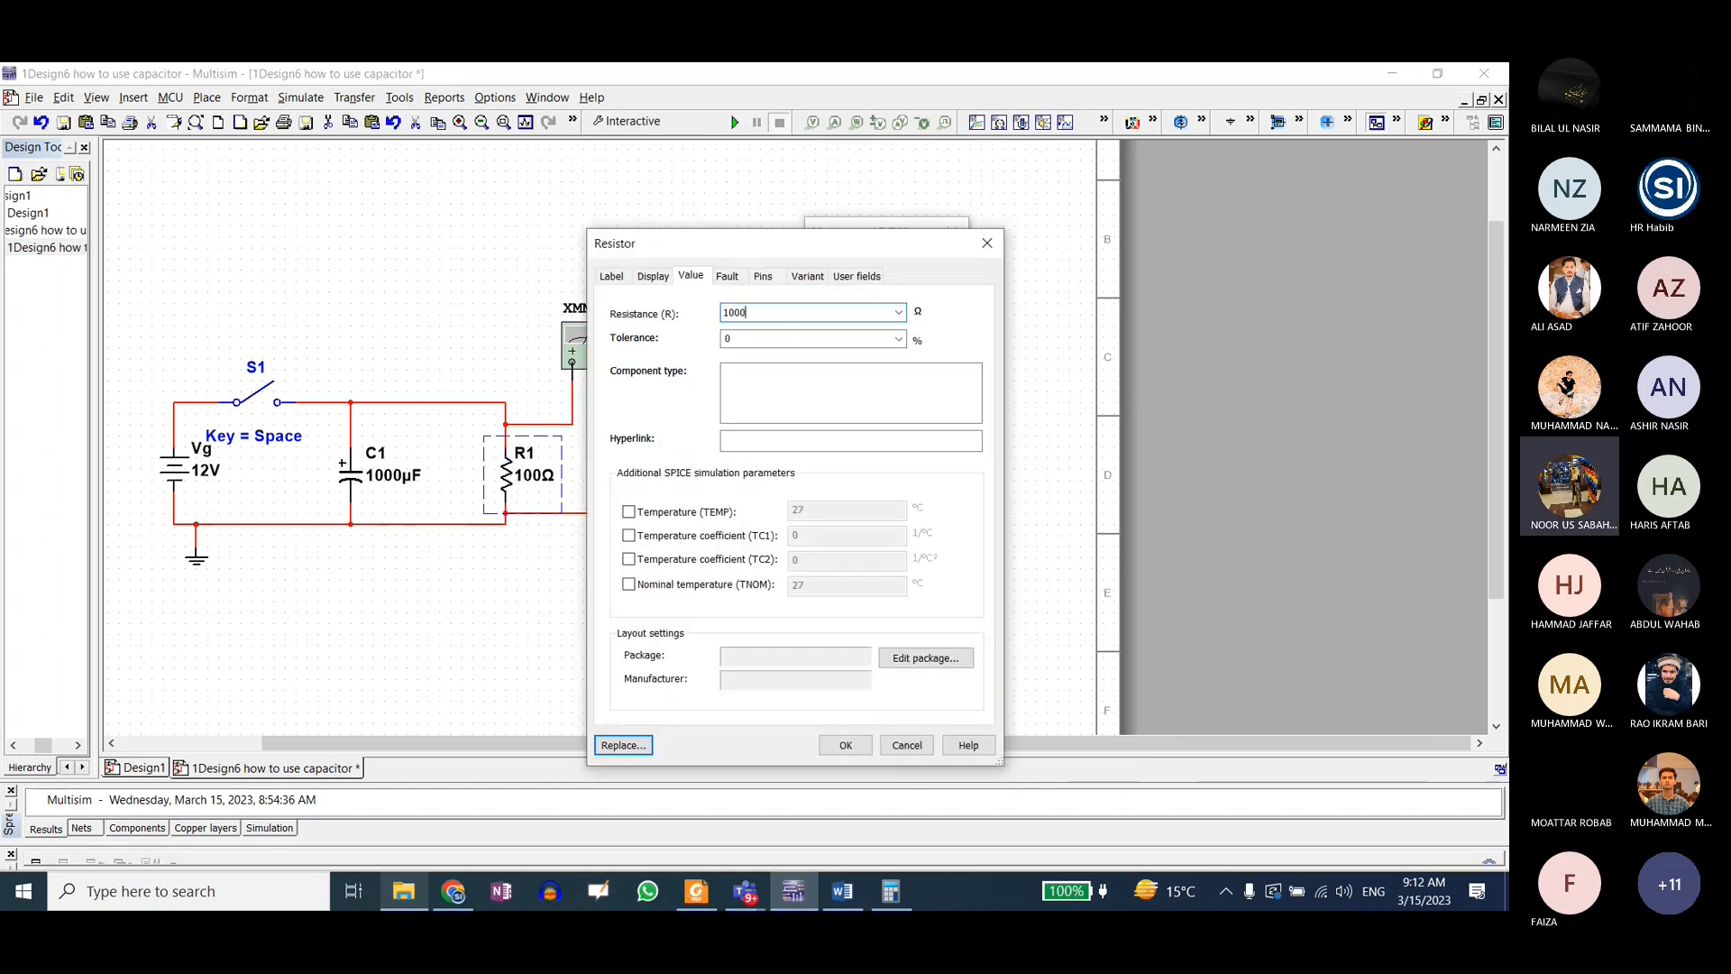
{"action": "key", "text": "Return"}
Step: Switch to Calculator, multiply 1000 by 1000 and divide the product by 1000000 to find the RC time constant
{"action": "left_click", "coordinate": [886, 907]}
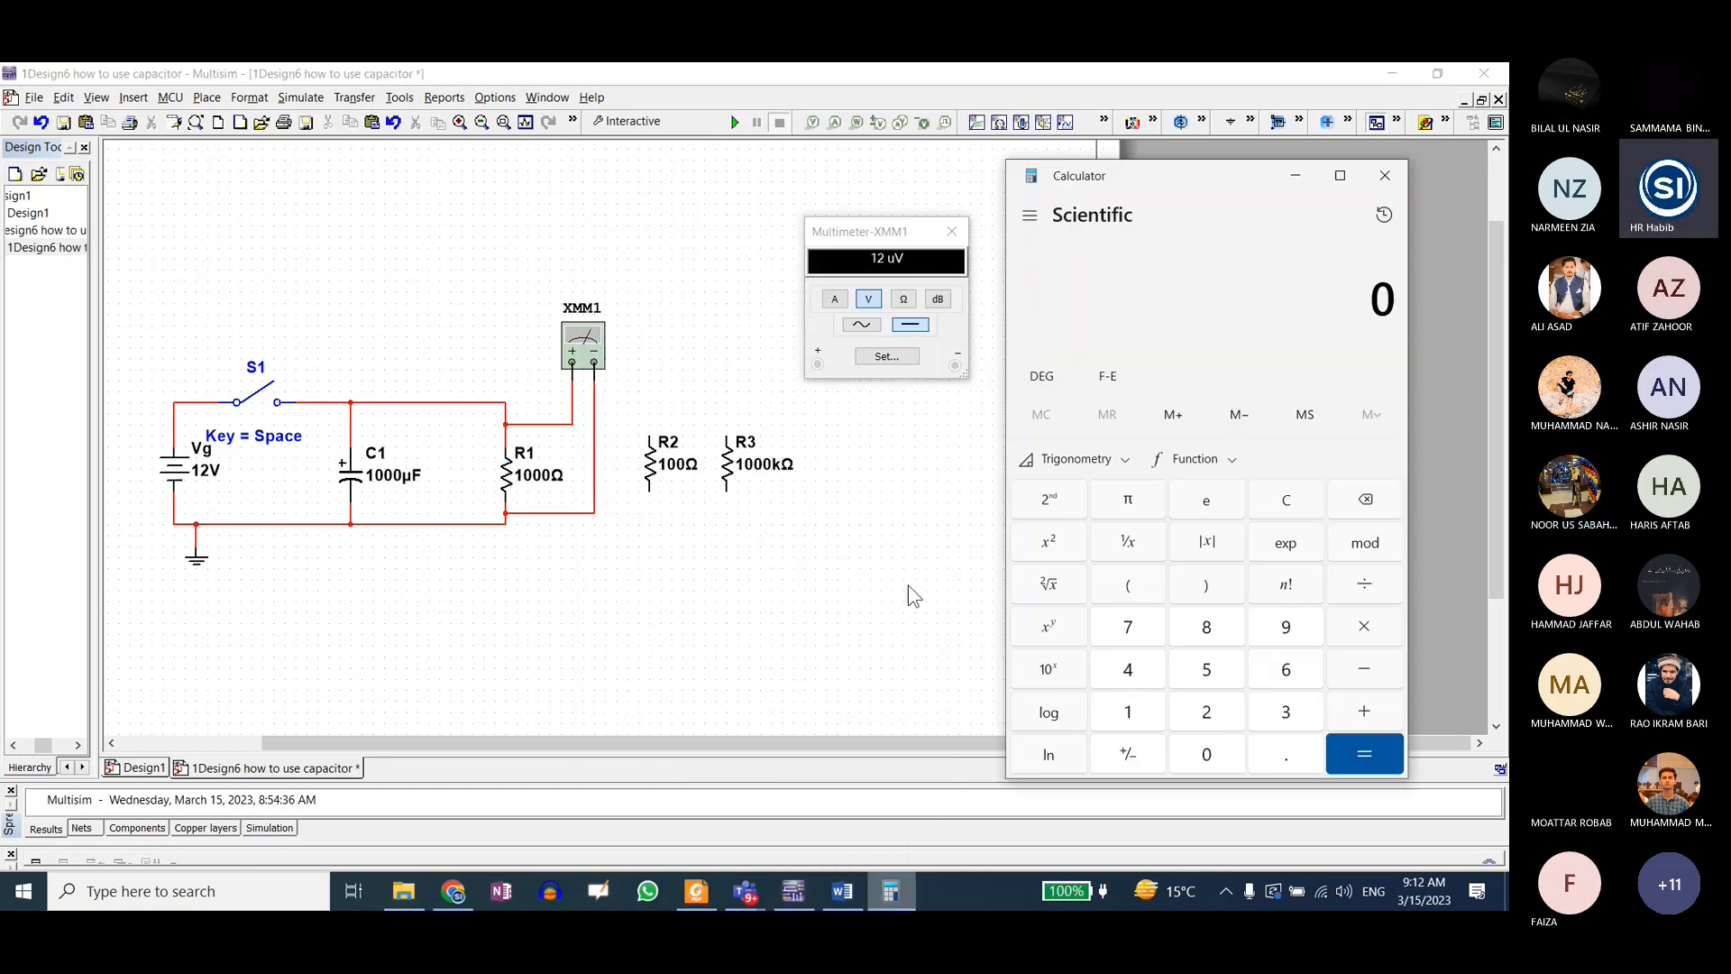
{"action": "type", "text": "1000"}
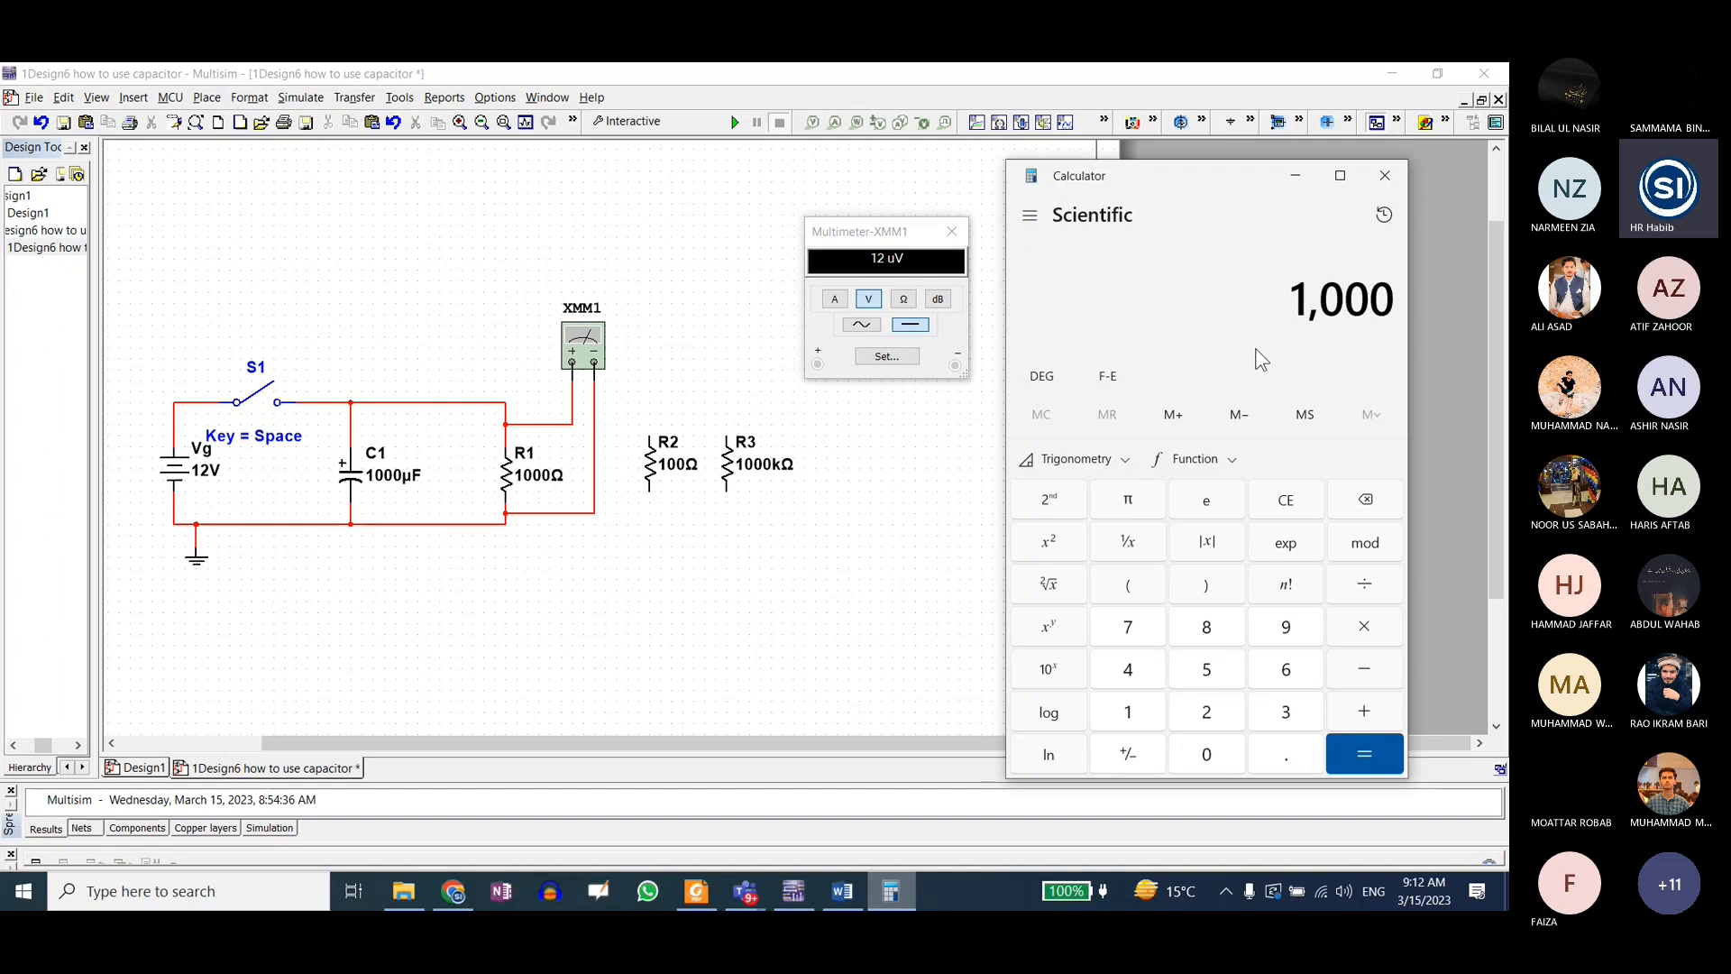
{"action": "type", "text": "*1000"}
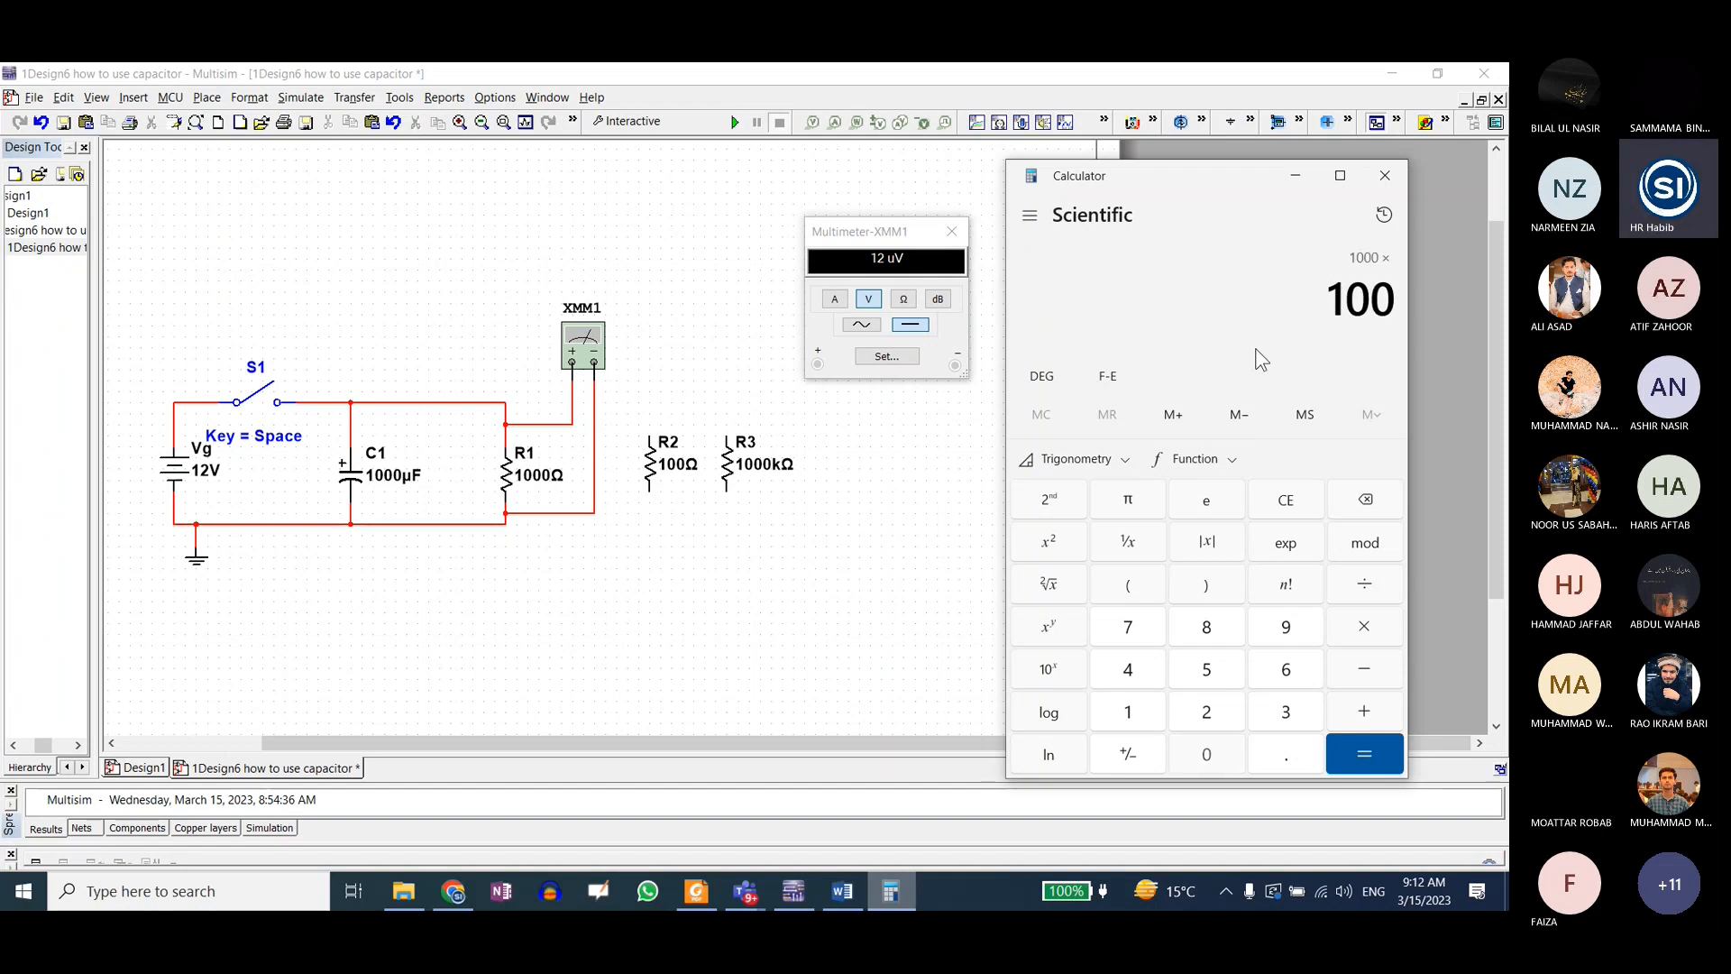
{"action": "key", "text": "Return"}
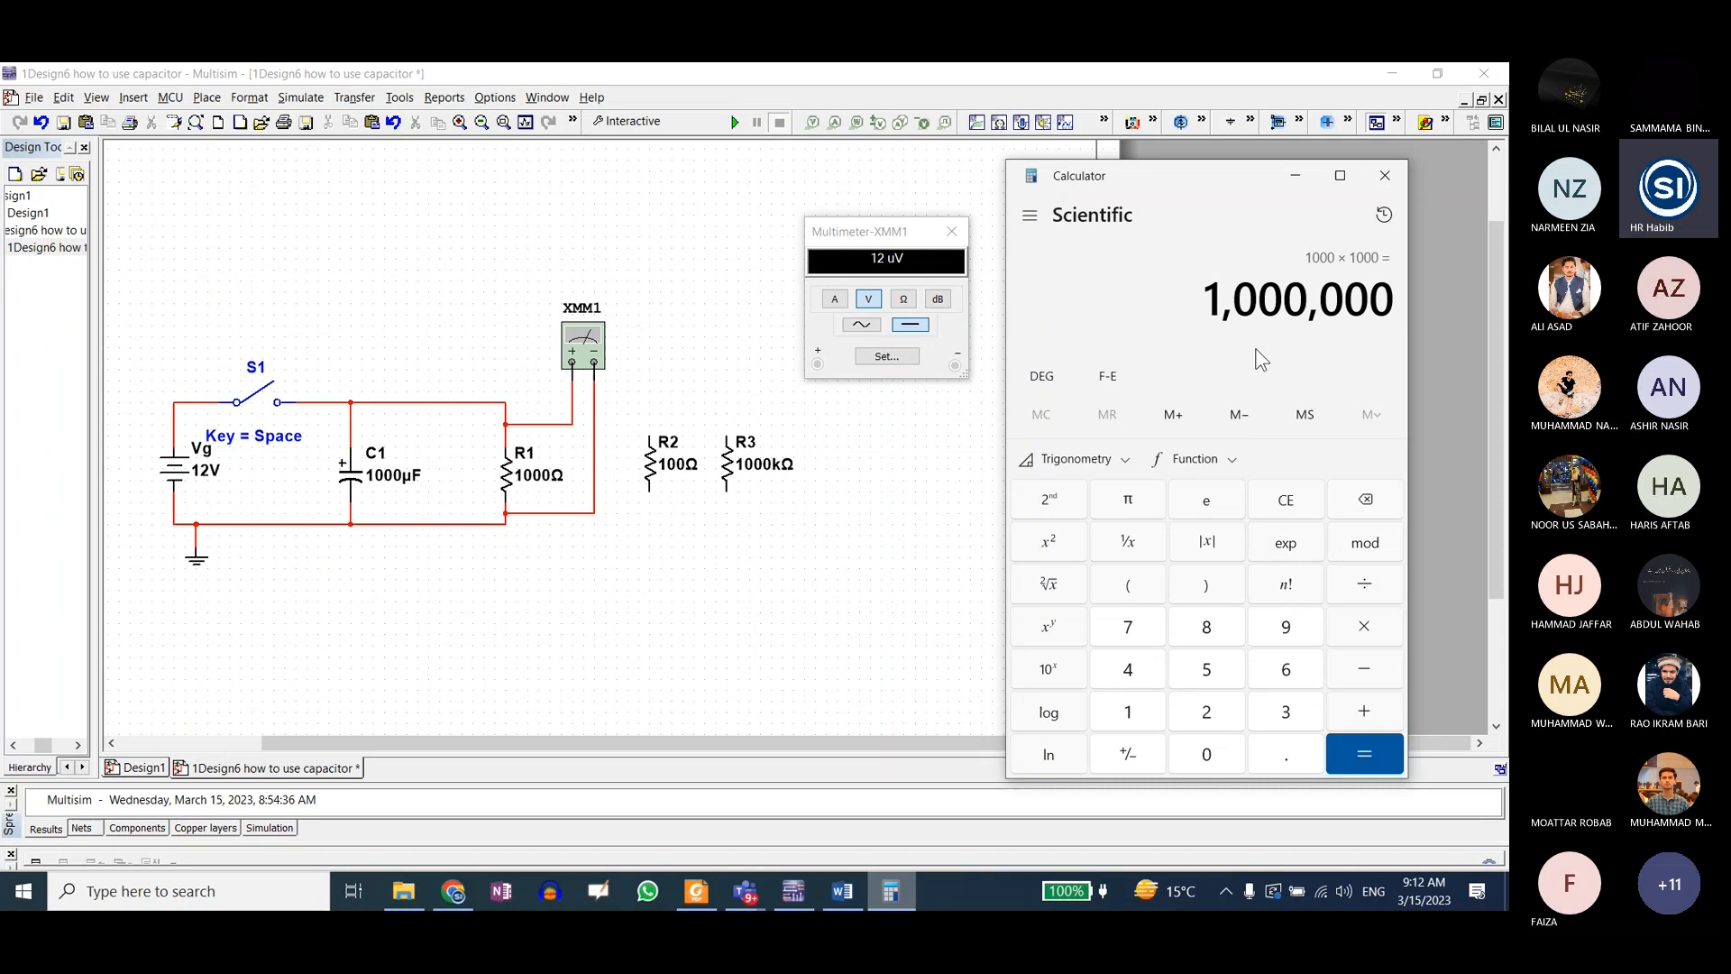
{"action": "key", "text": "slash"}
{"action": "type", "text": "1000000"}
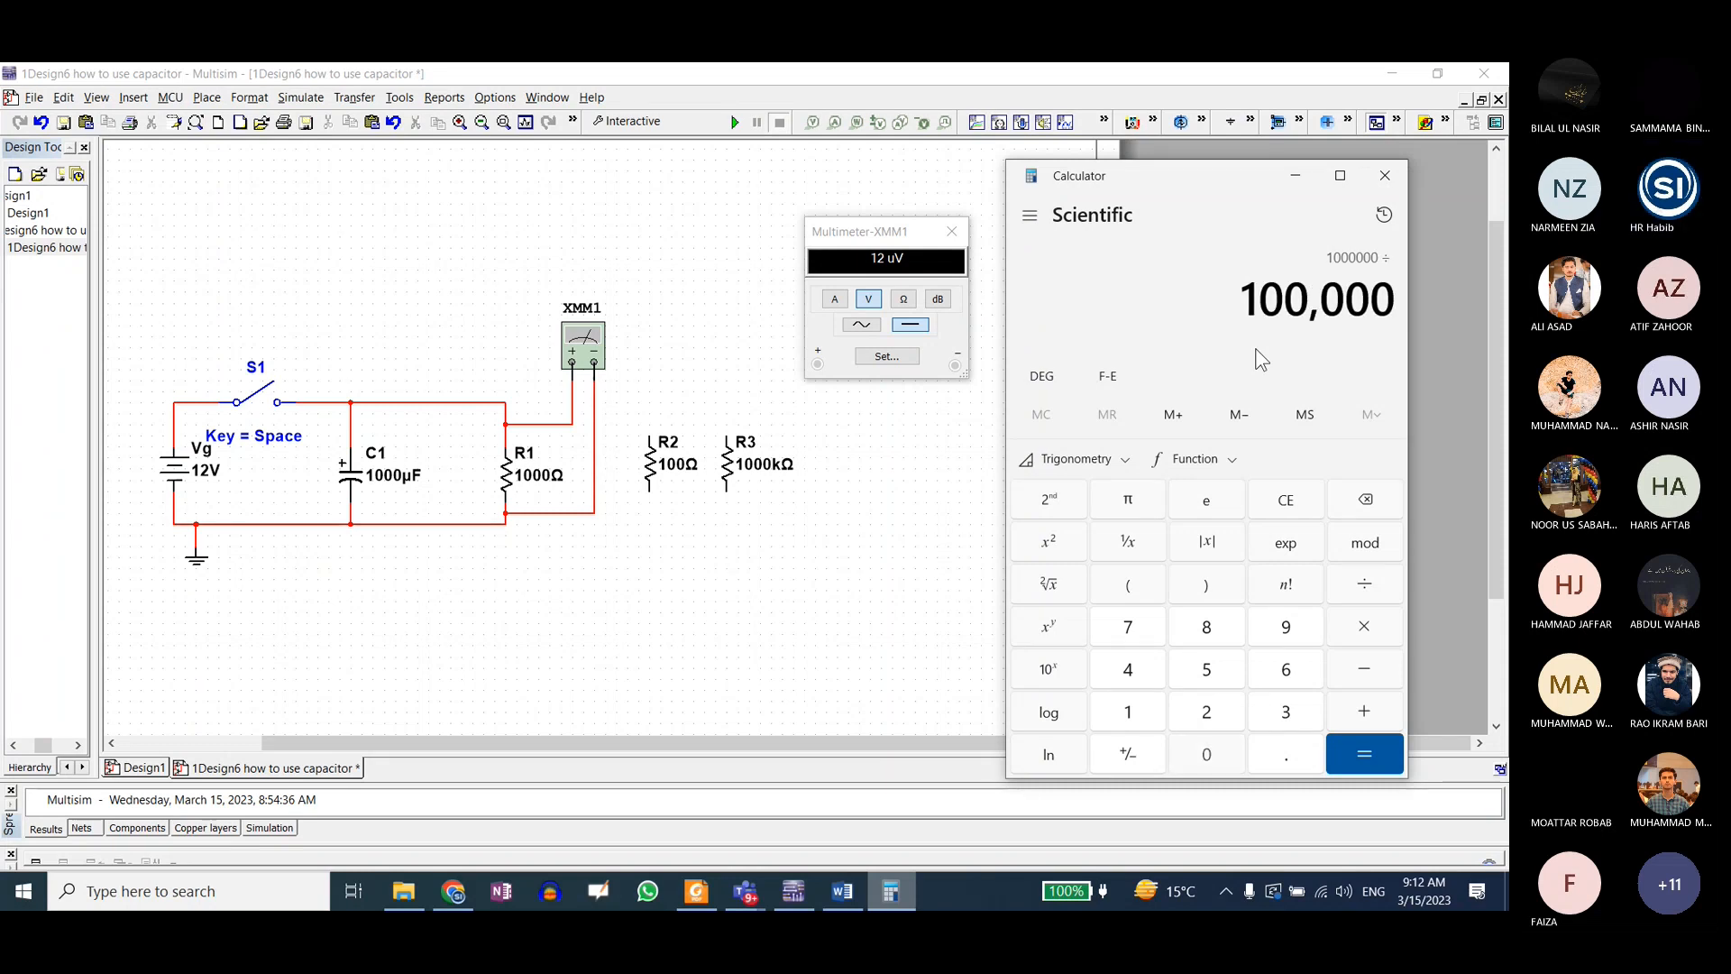
{"action": "key", "text": "Return"}
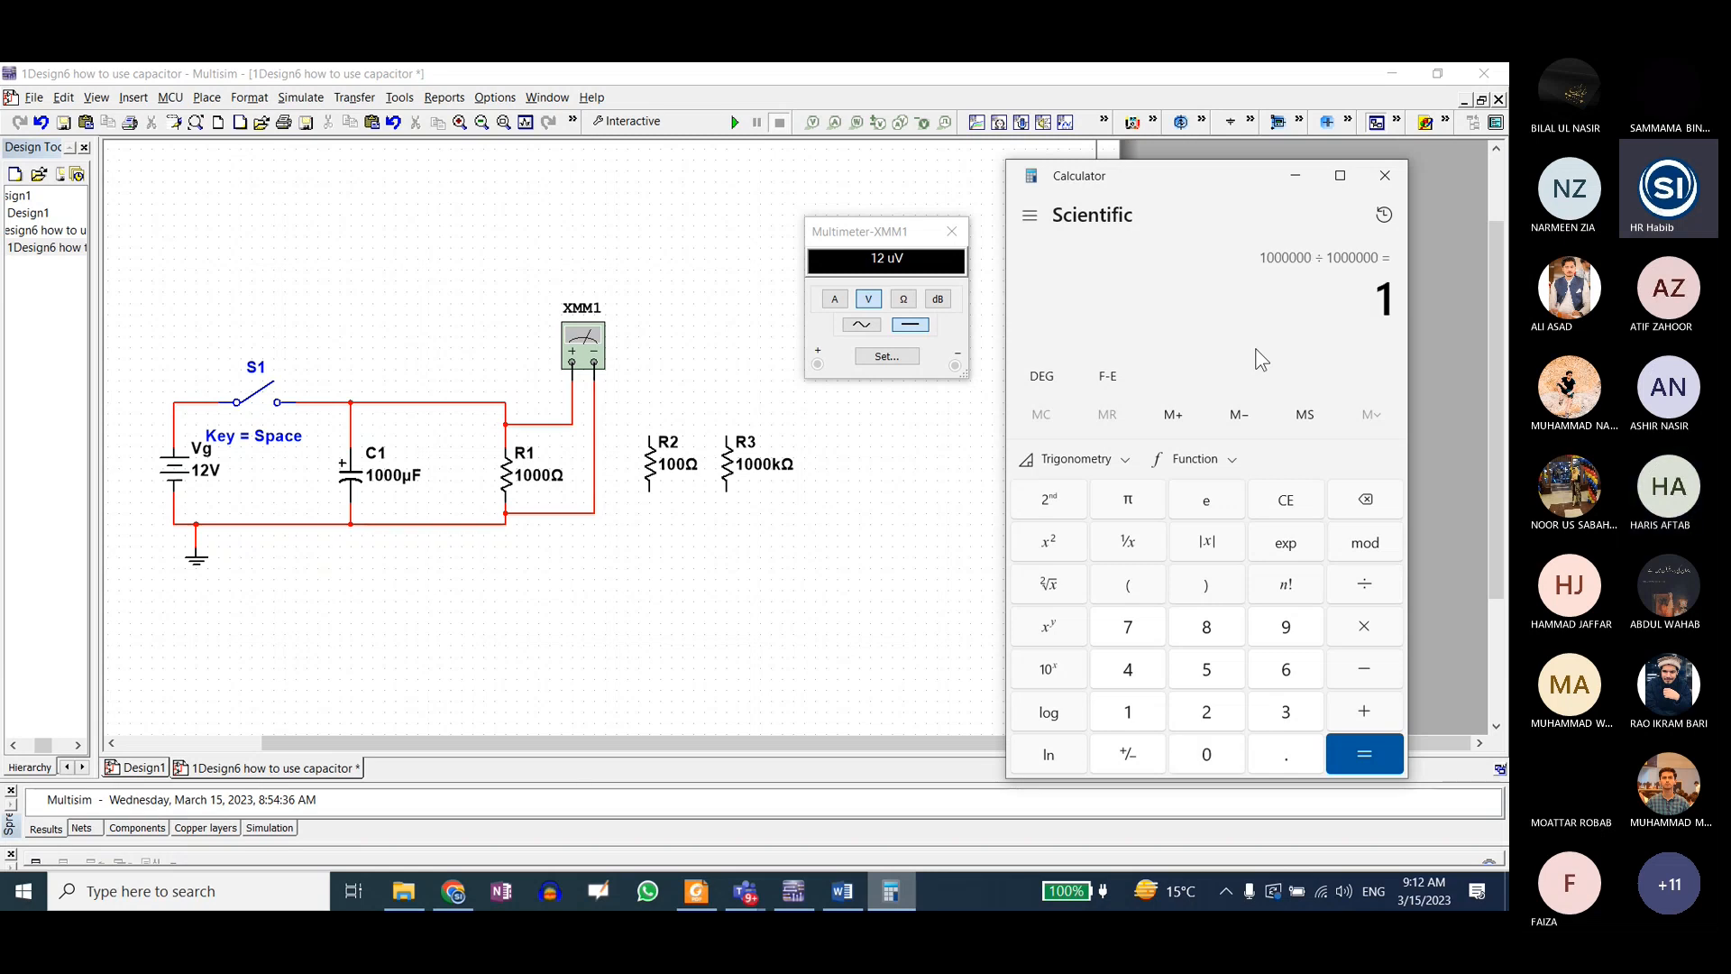
Step: Return to Multisim and set the resistance of R1 to 100 Ω
{"action": "left_click", "coordinate": [729, 227]}
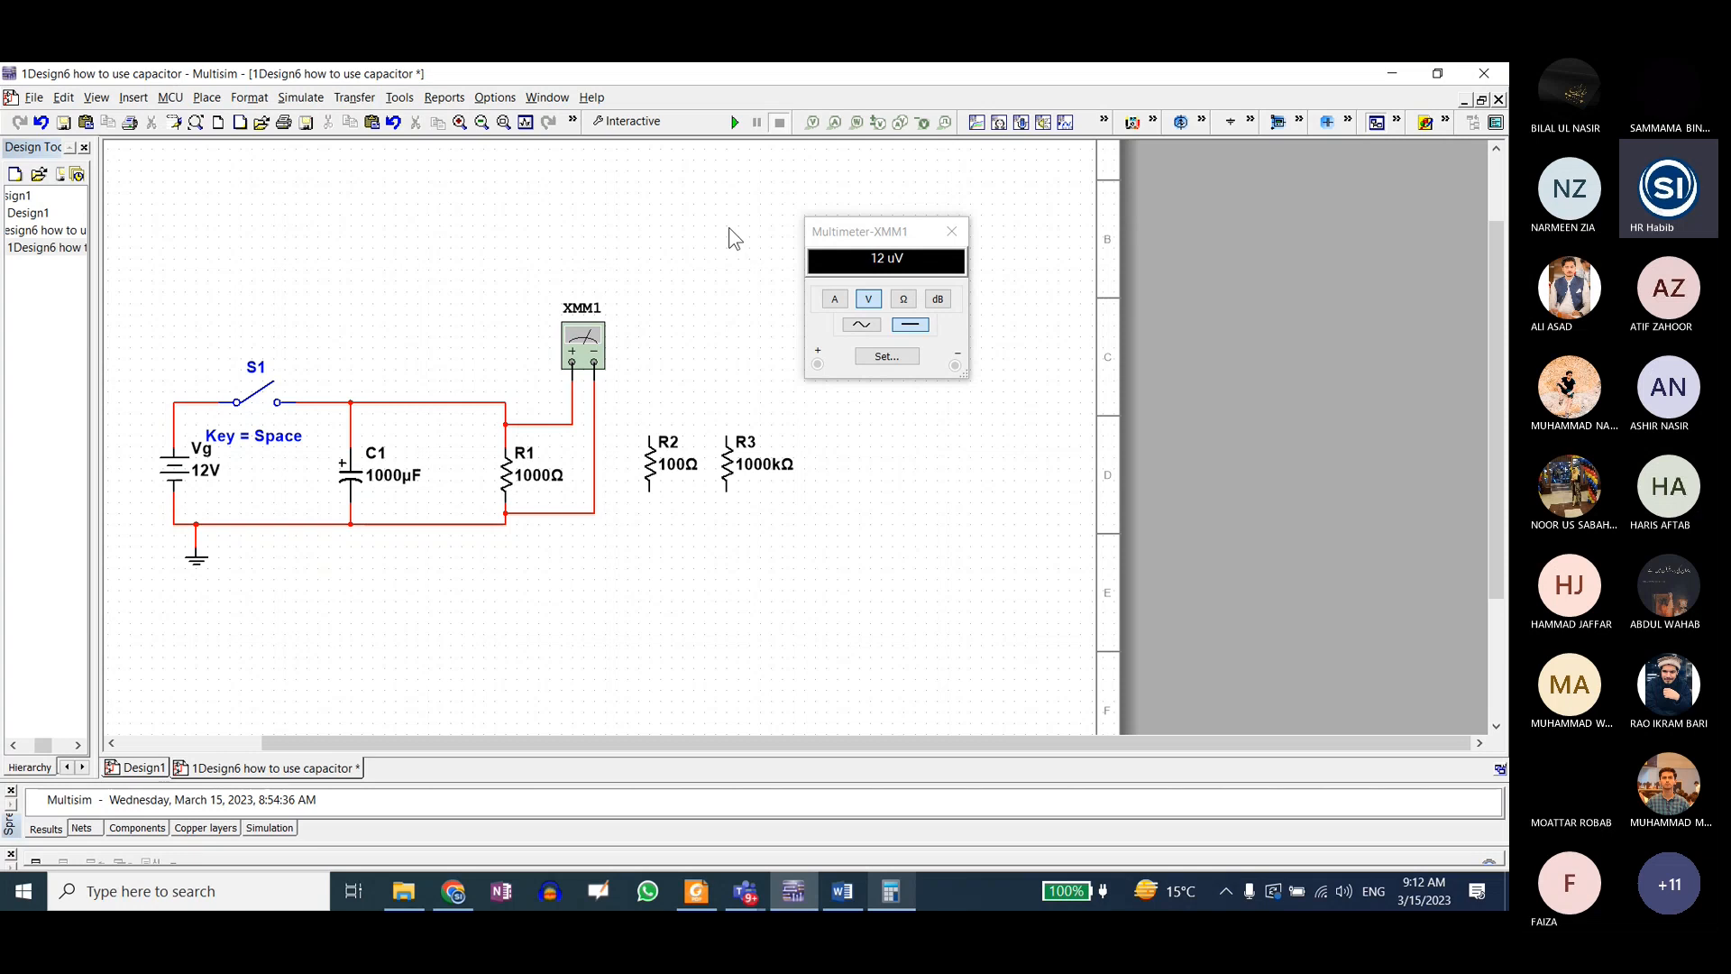
{"action": "double_click", "coordinate": [527, 473]}
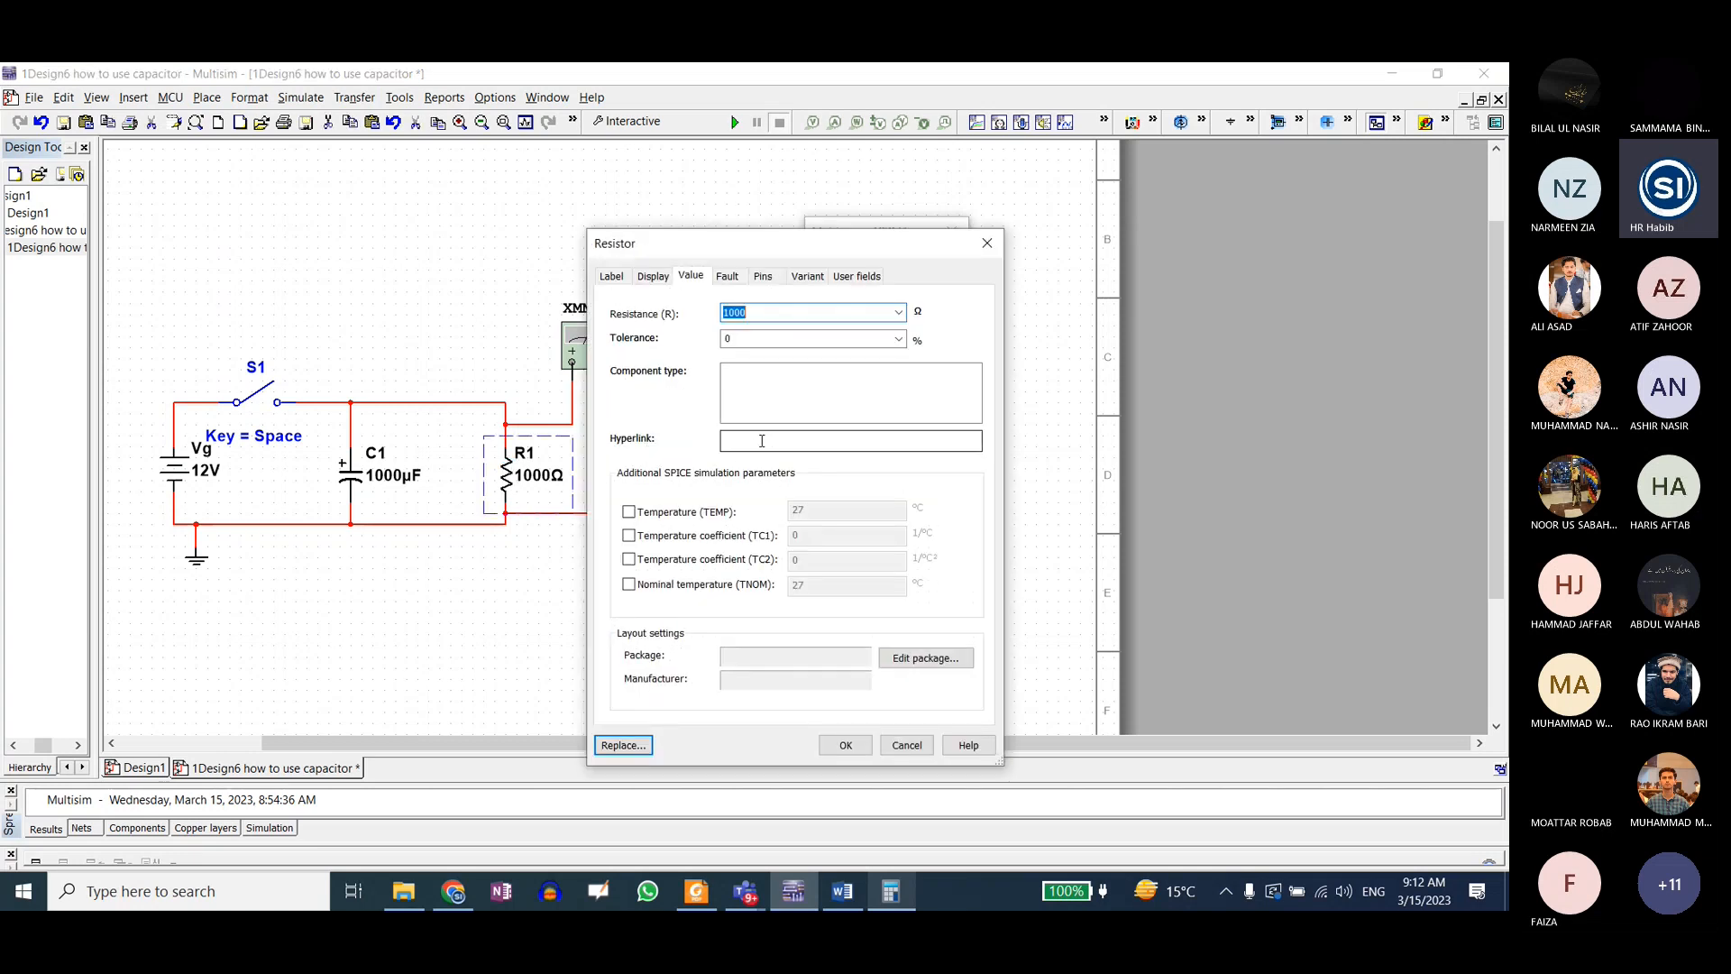
{"action": "type", "text": "100"}
{"action": "left_click", "coordinate": [838, 747]}
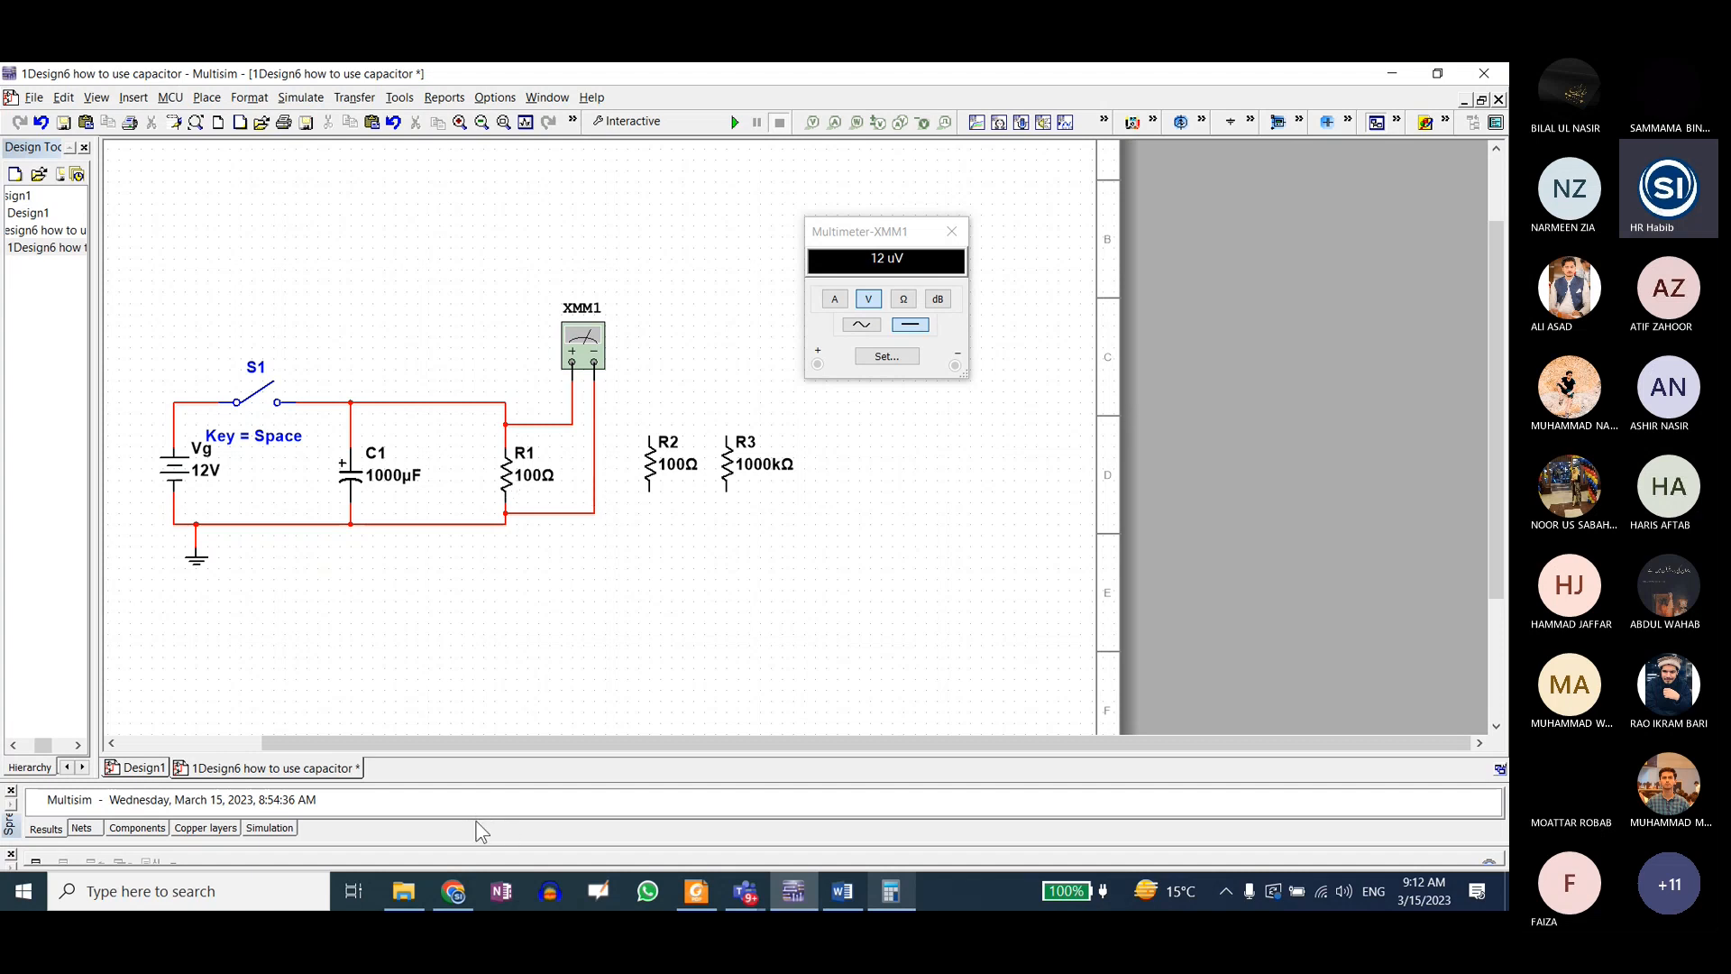
Step: Set the resistance of R1 to 1000 kΩ
{"action": "double_click", "coordinate": [499, 478]}
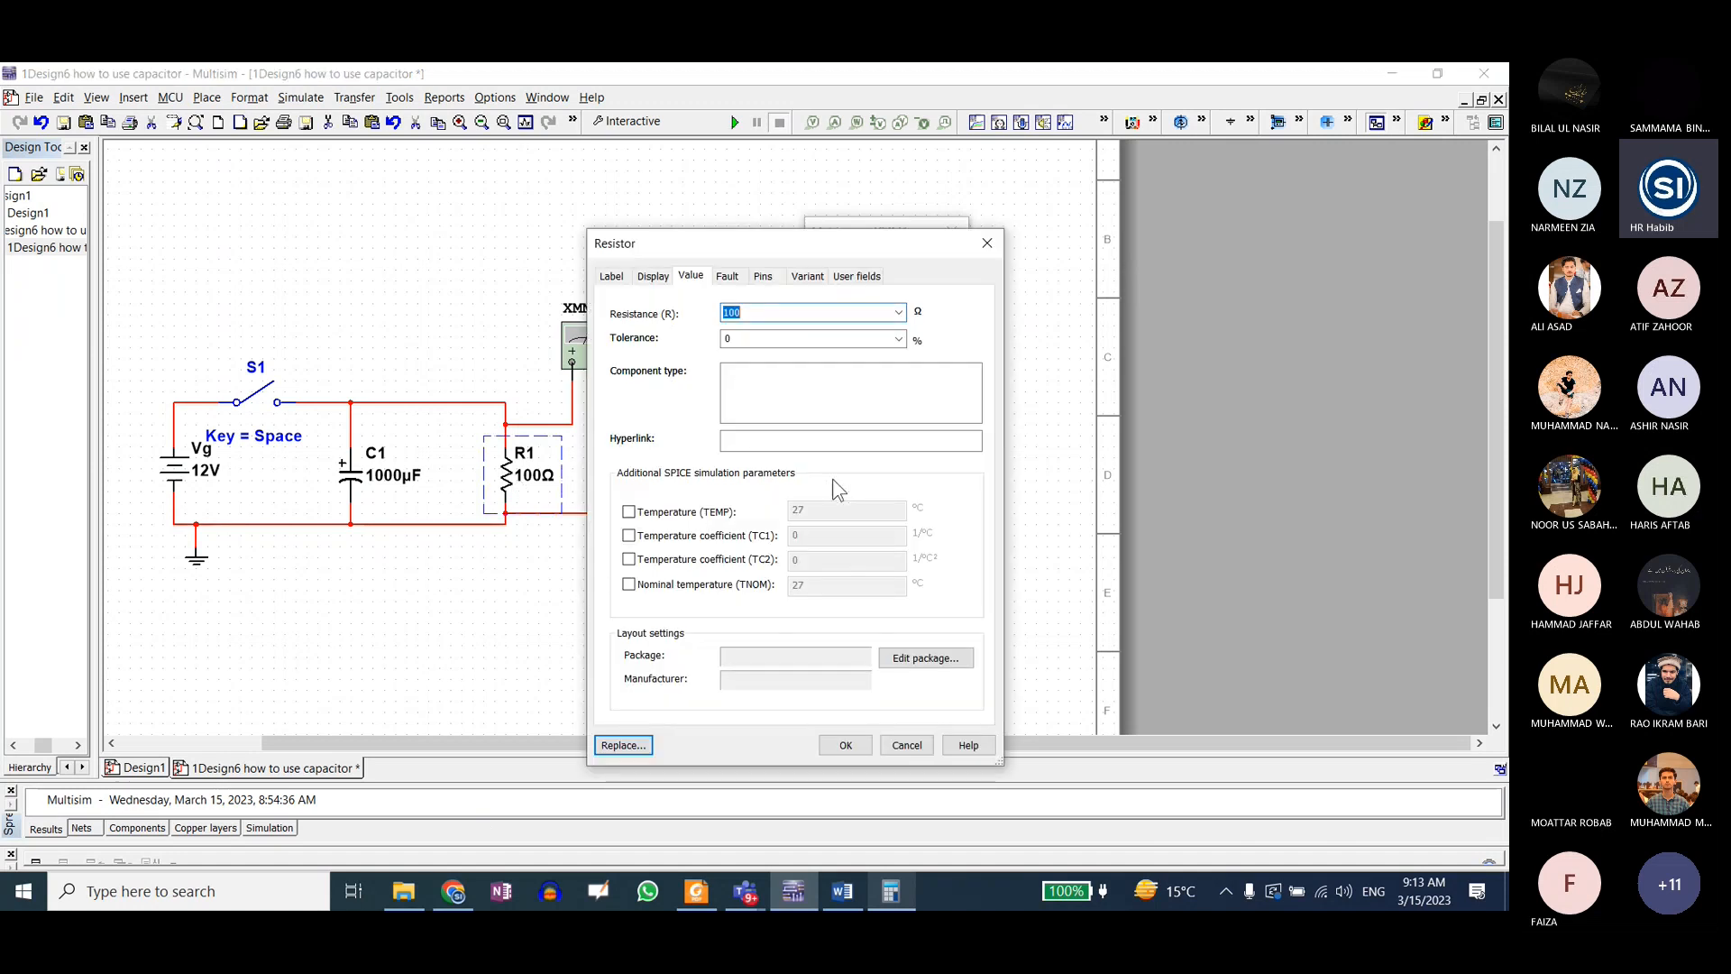
{"action": "type", "text": "1000k"}
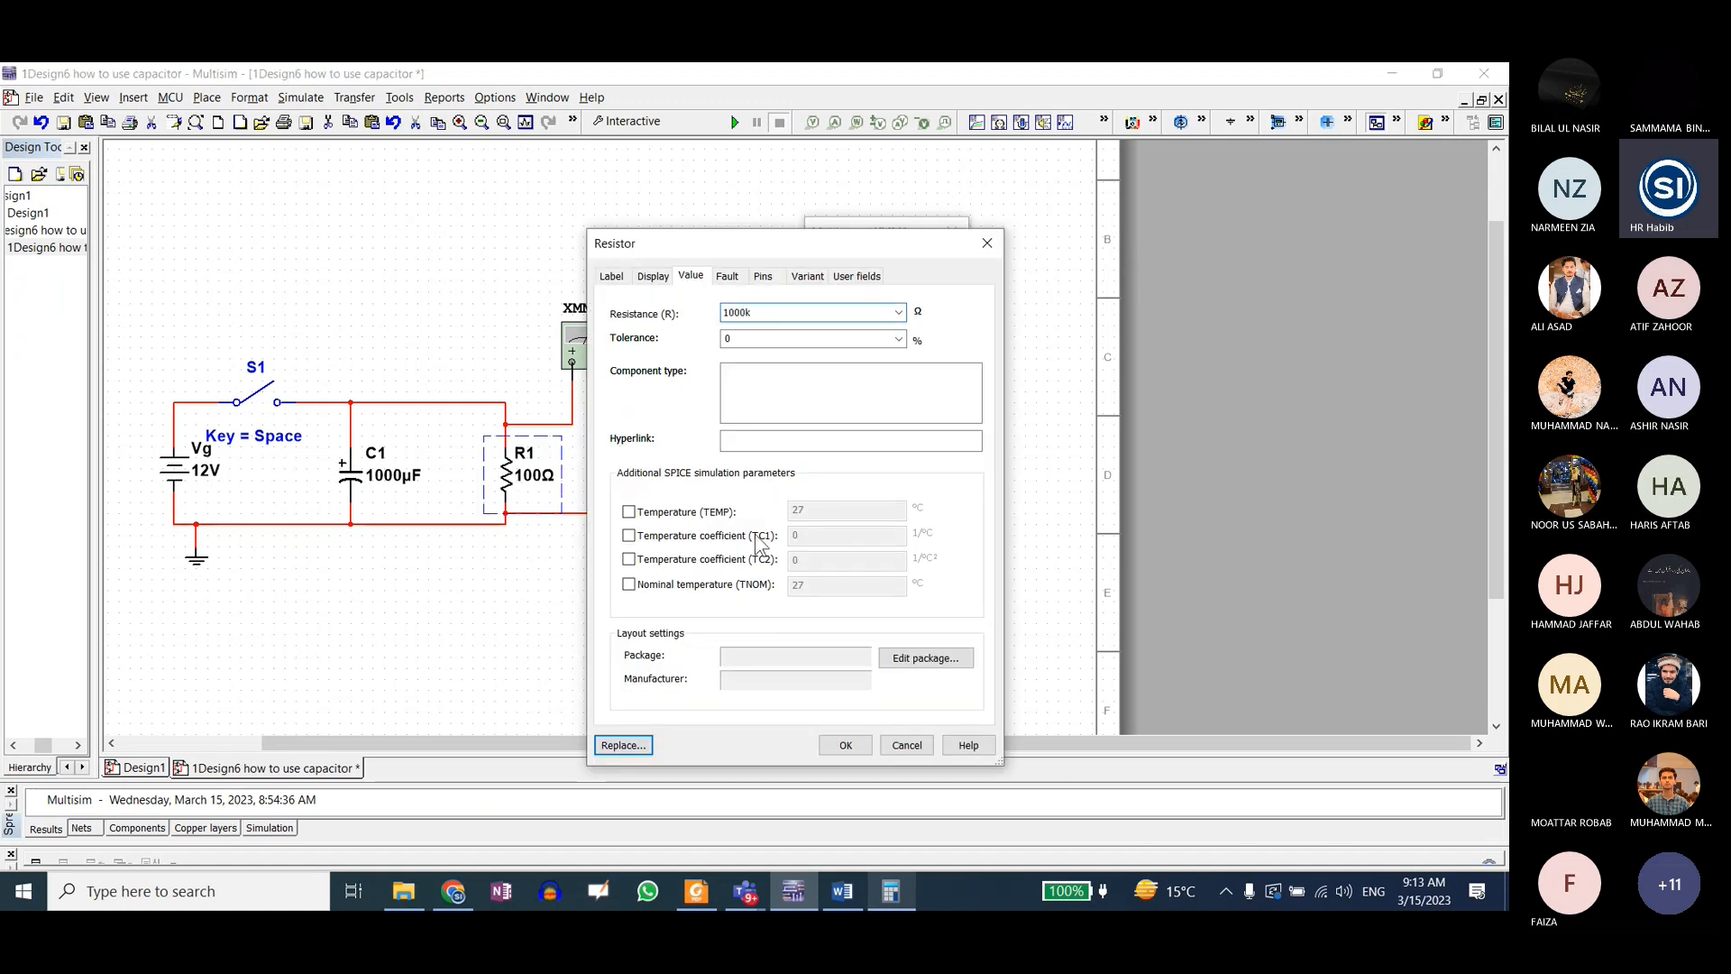
{"action": "left_click", "coordinate": [842, 745]}
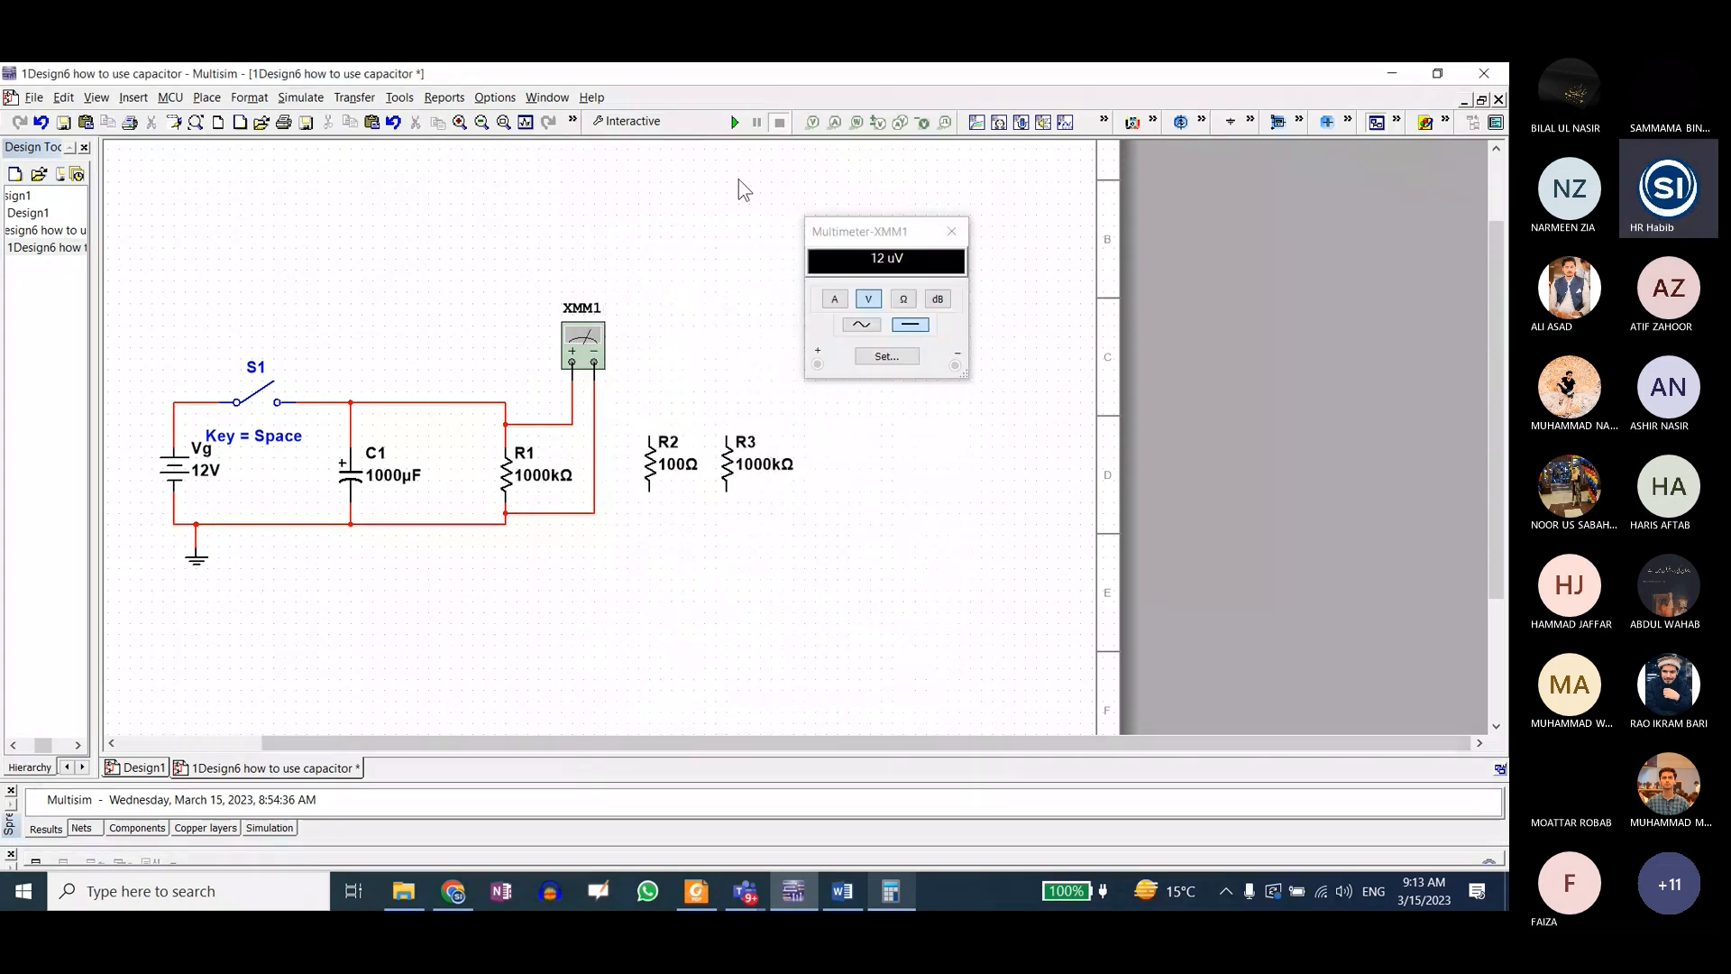
Step: Simulate charging and slow discharging of C1 by closing and reopening switch S1, and stop the simulation
{"action": "key", "text": "F5"}
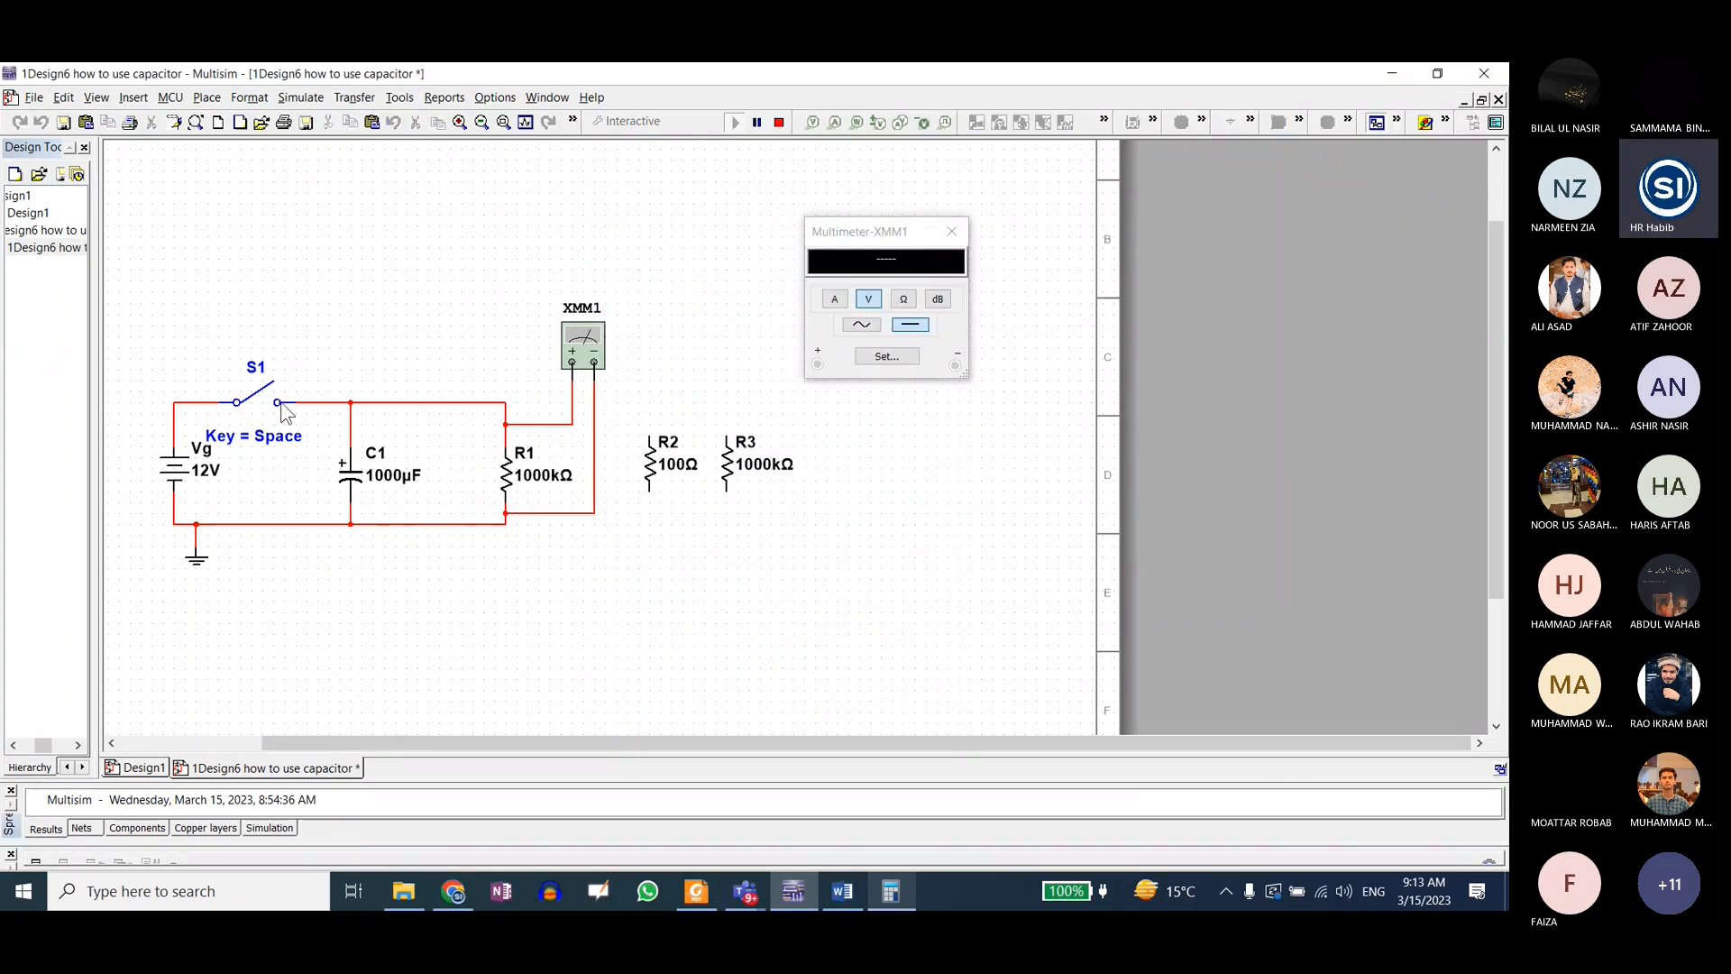
{"action": "left_click", "coordinate": [271, 402]}
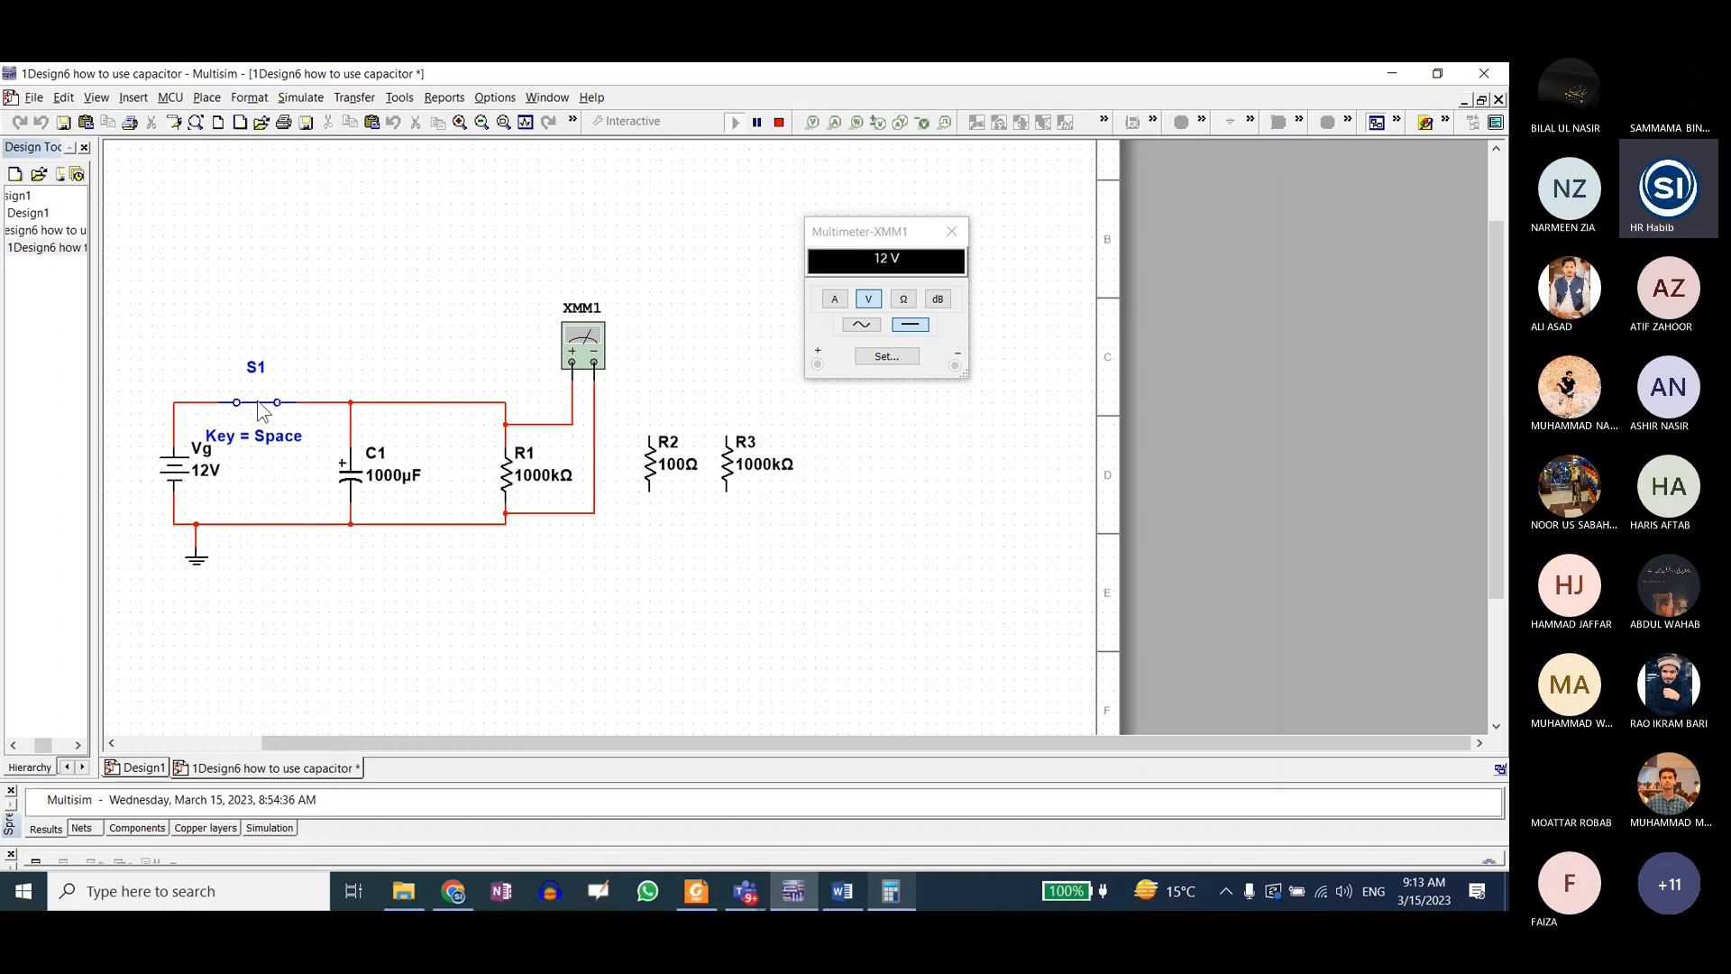
{"action": "left_click", "coordinate": [259, 405]}
{"action": "left_click", "coordinate": [779, 124]}
Step: Open the 2Design7 capacitor charging circuit file from the selected folder in PE Lab's Lab4 folder
{"action": "left_click", "coordinate": [403, 891]}
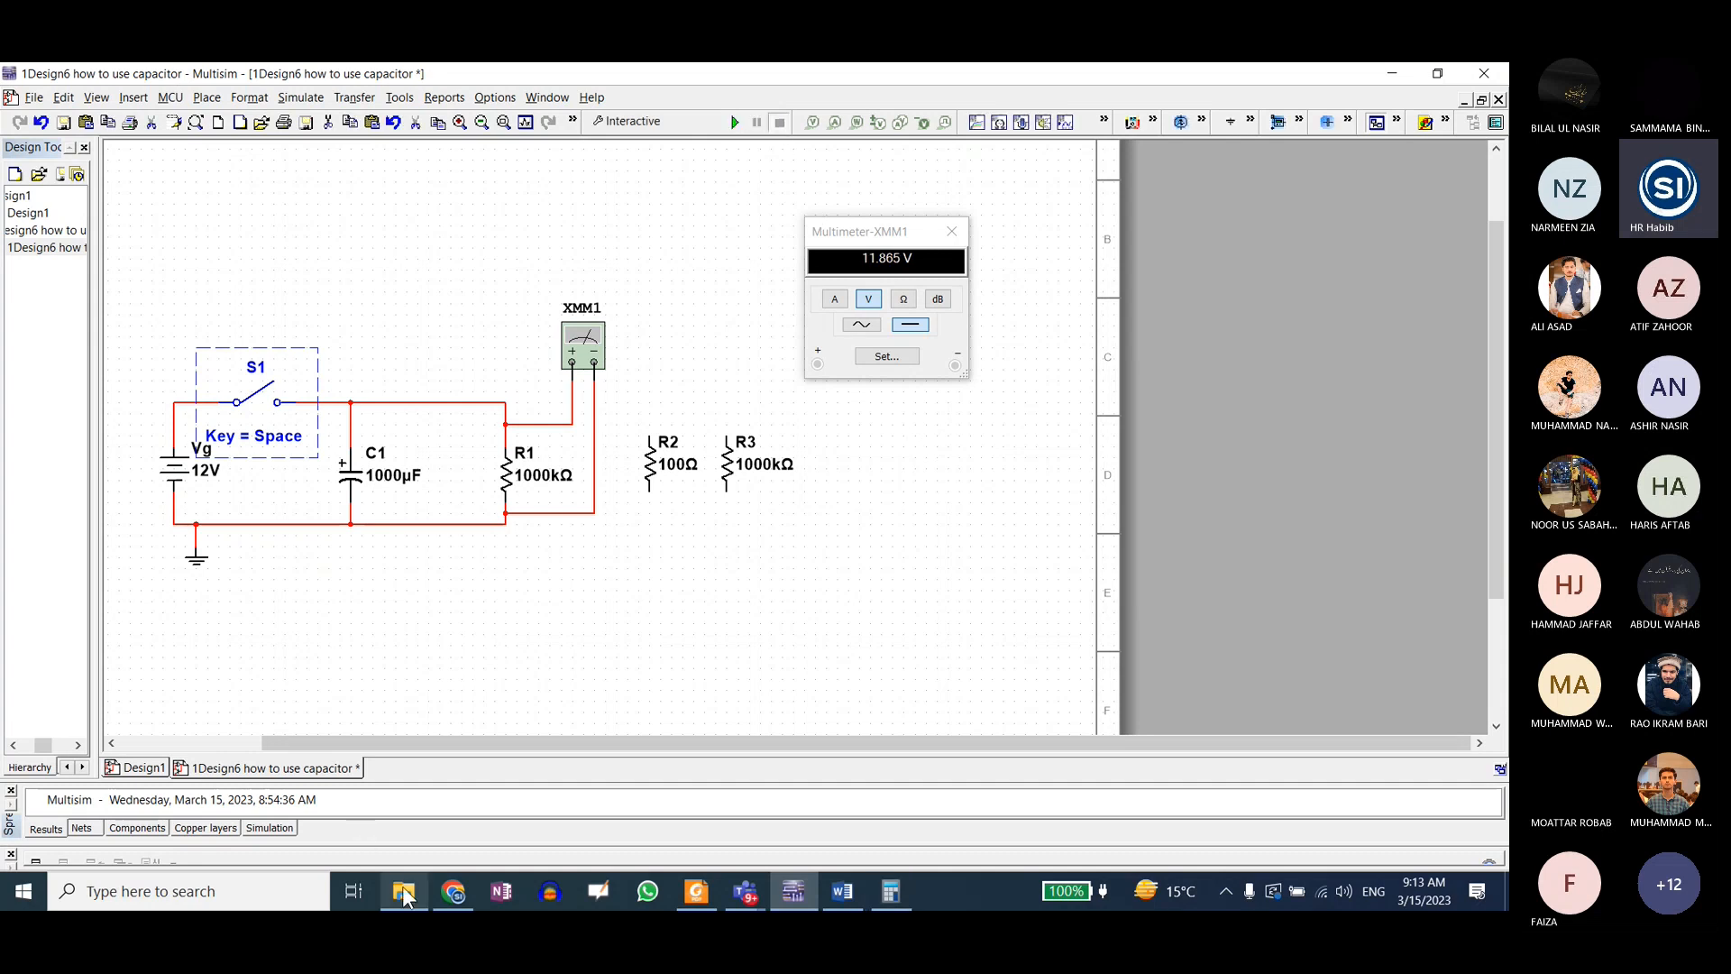
{"action": "left_click", "coordinate": [94, 224]}
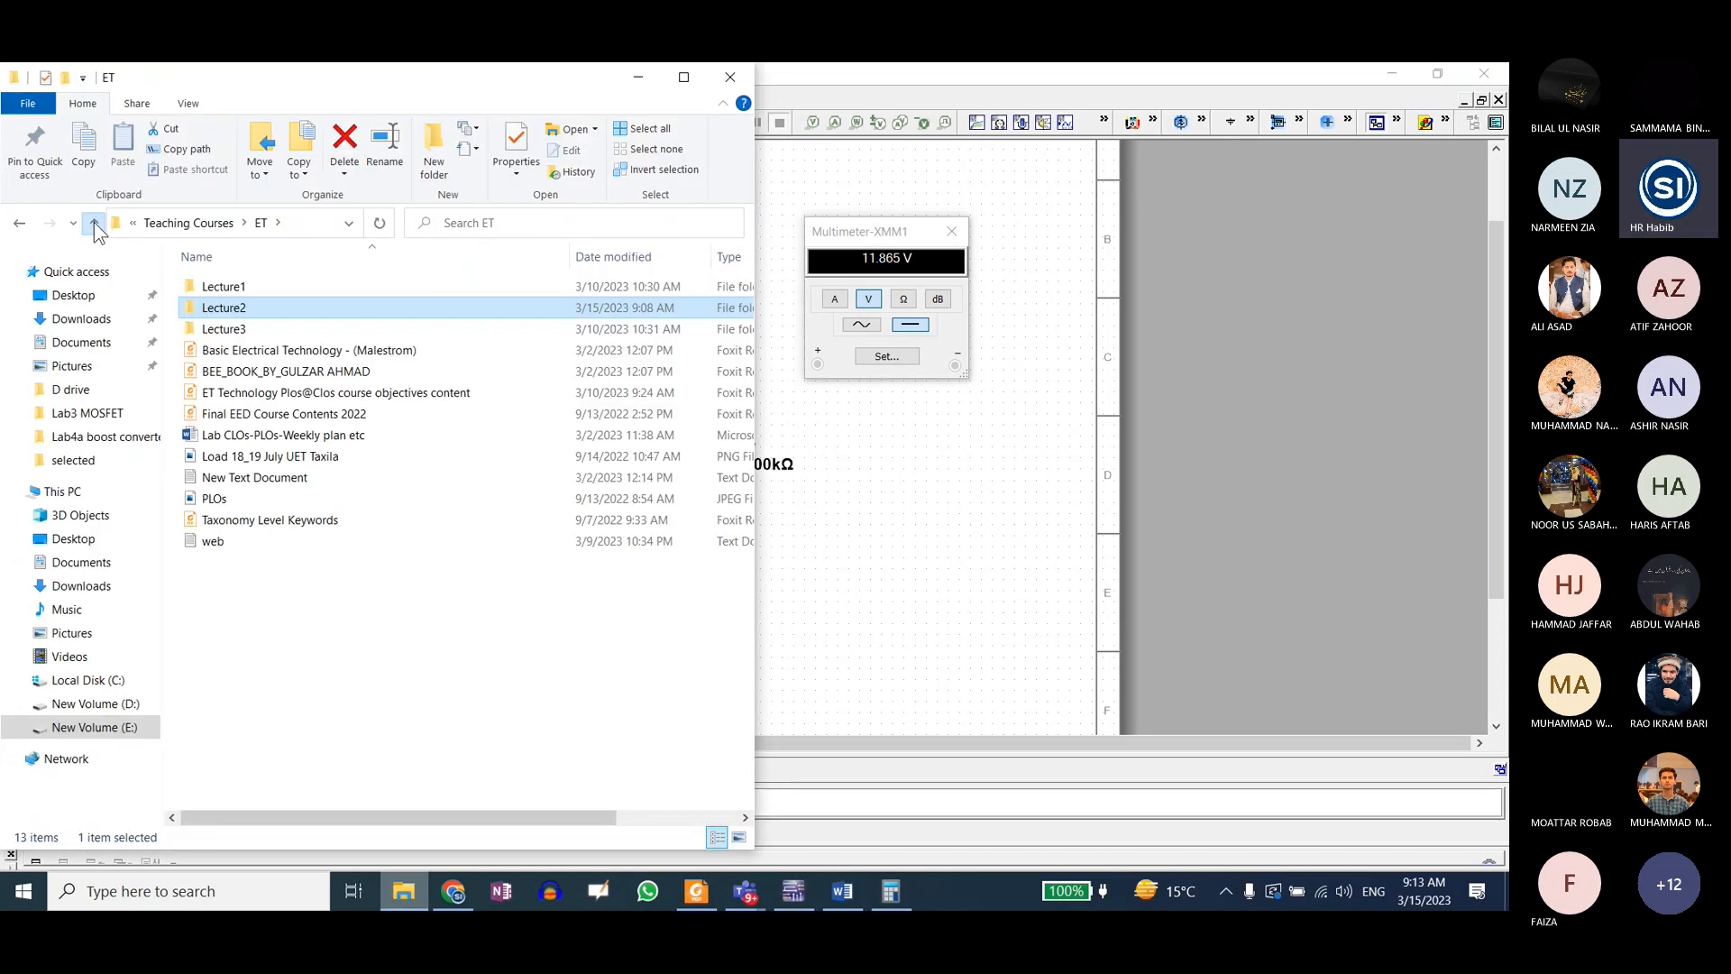
{"action": "left_click", "coordinate": [94, 224]}
{"action": "double_click", "coordinate": [220, 307]}
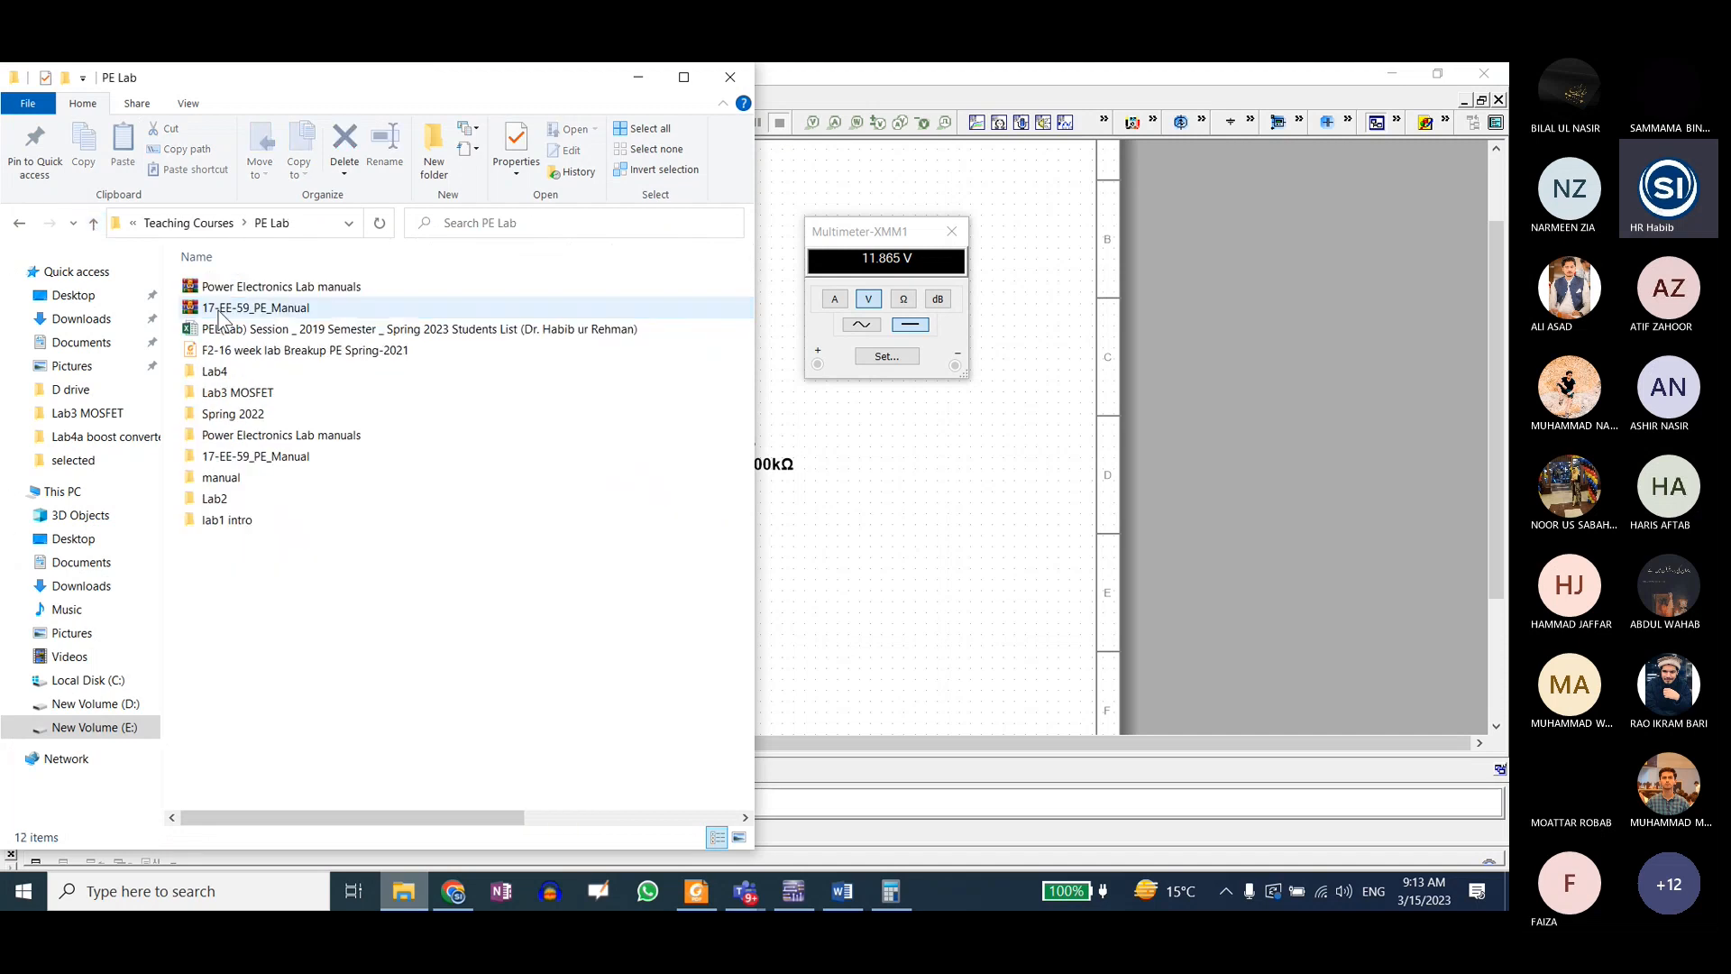
{"action": "double_click", "coordinate": [239, 379]}
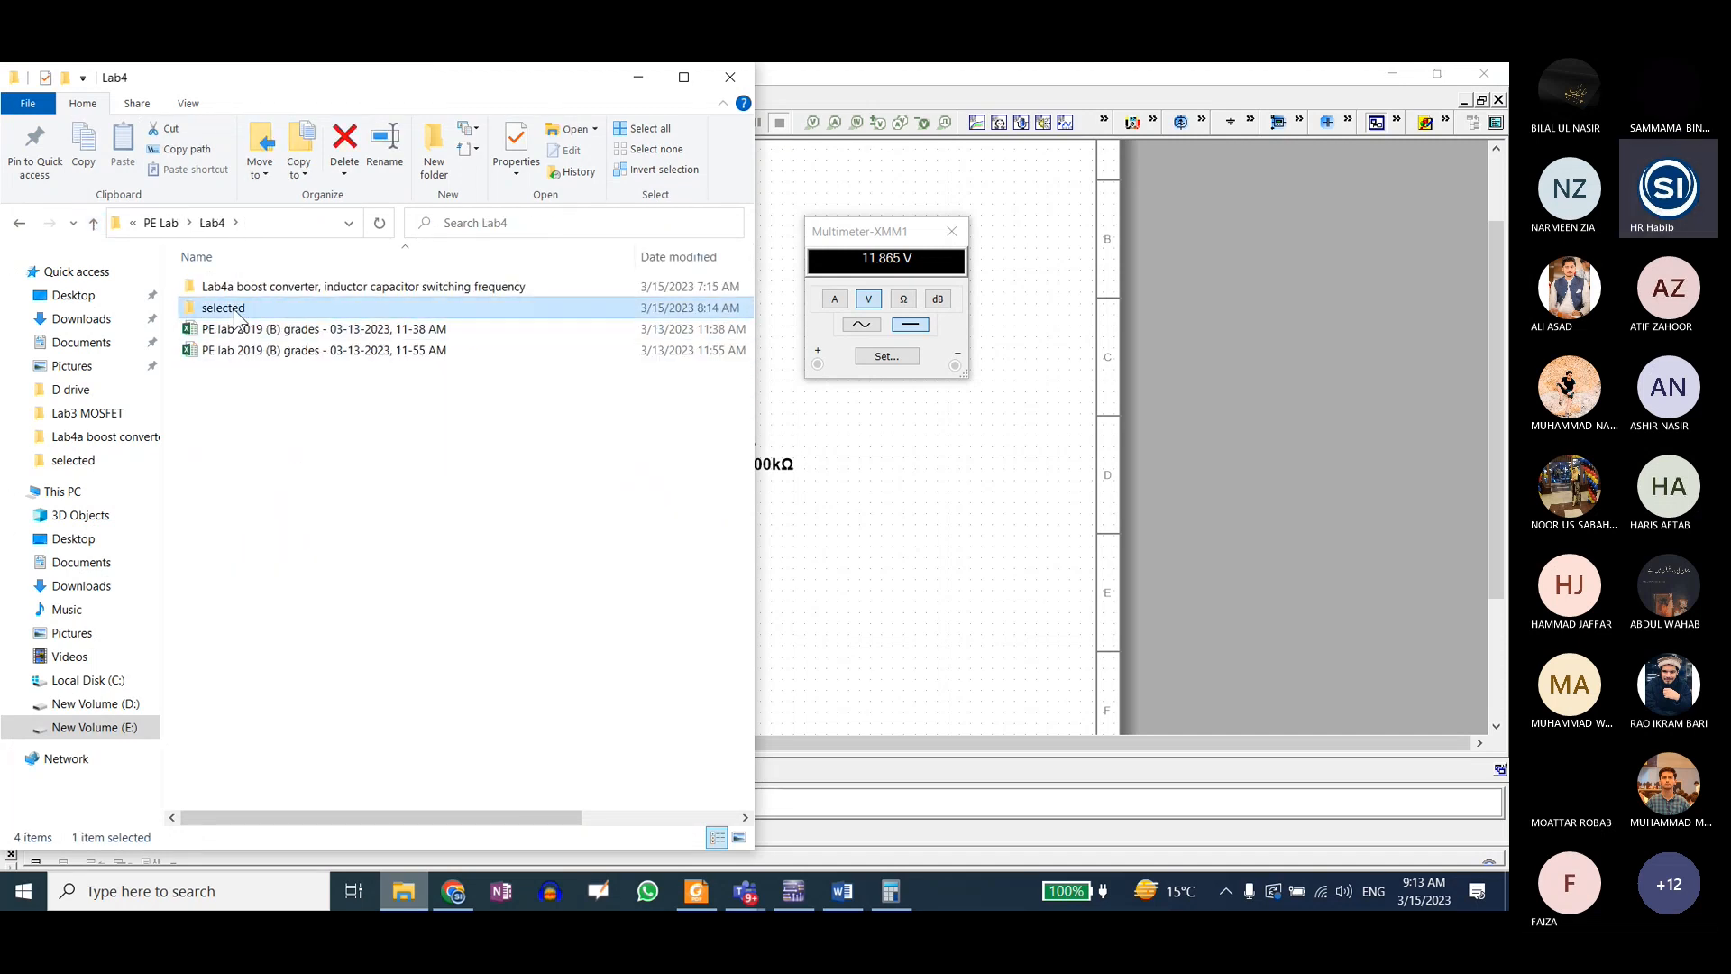
{"action": "double_click", "coordinate": [236, 308]}
{"action": "double_click", "coordinate": [244, 332]}
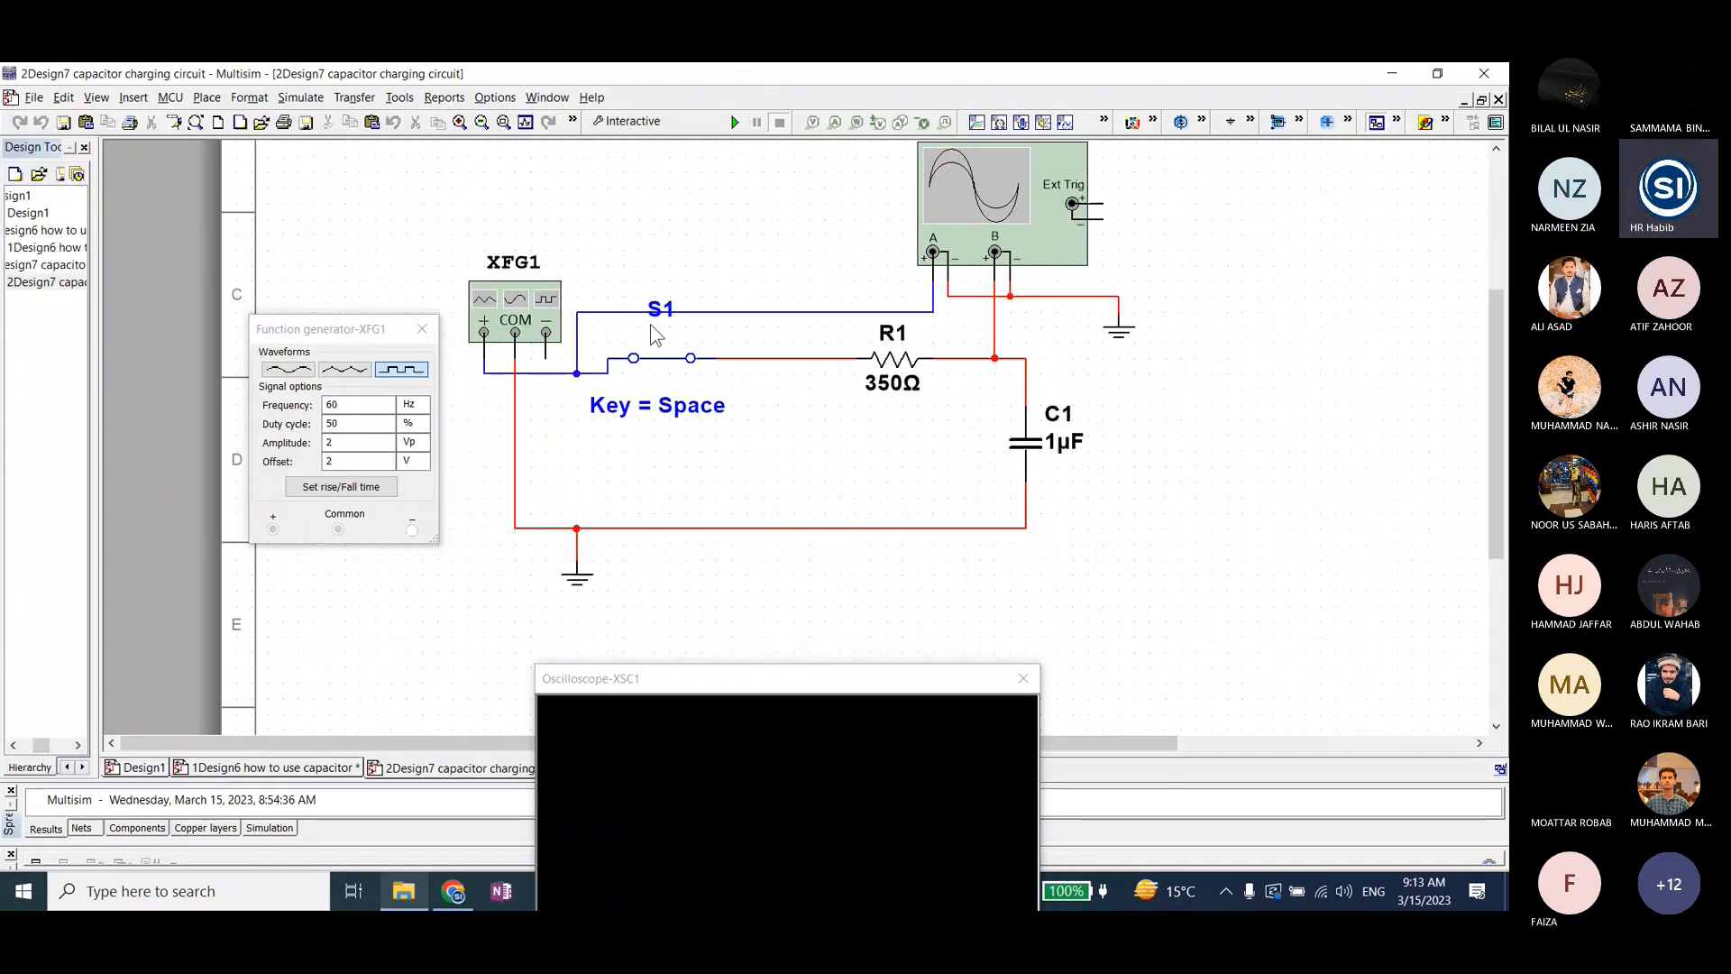
Step: Bring up the XFG1 function generator settings and reposition the function generator and oscilloscope windows around the circuit
{"action": "left_click", "coordinate": [505, 307]}
{"action": "double_click", "coordinate": [505, 306]}
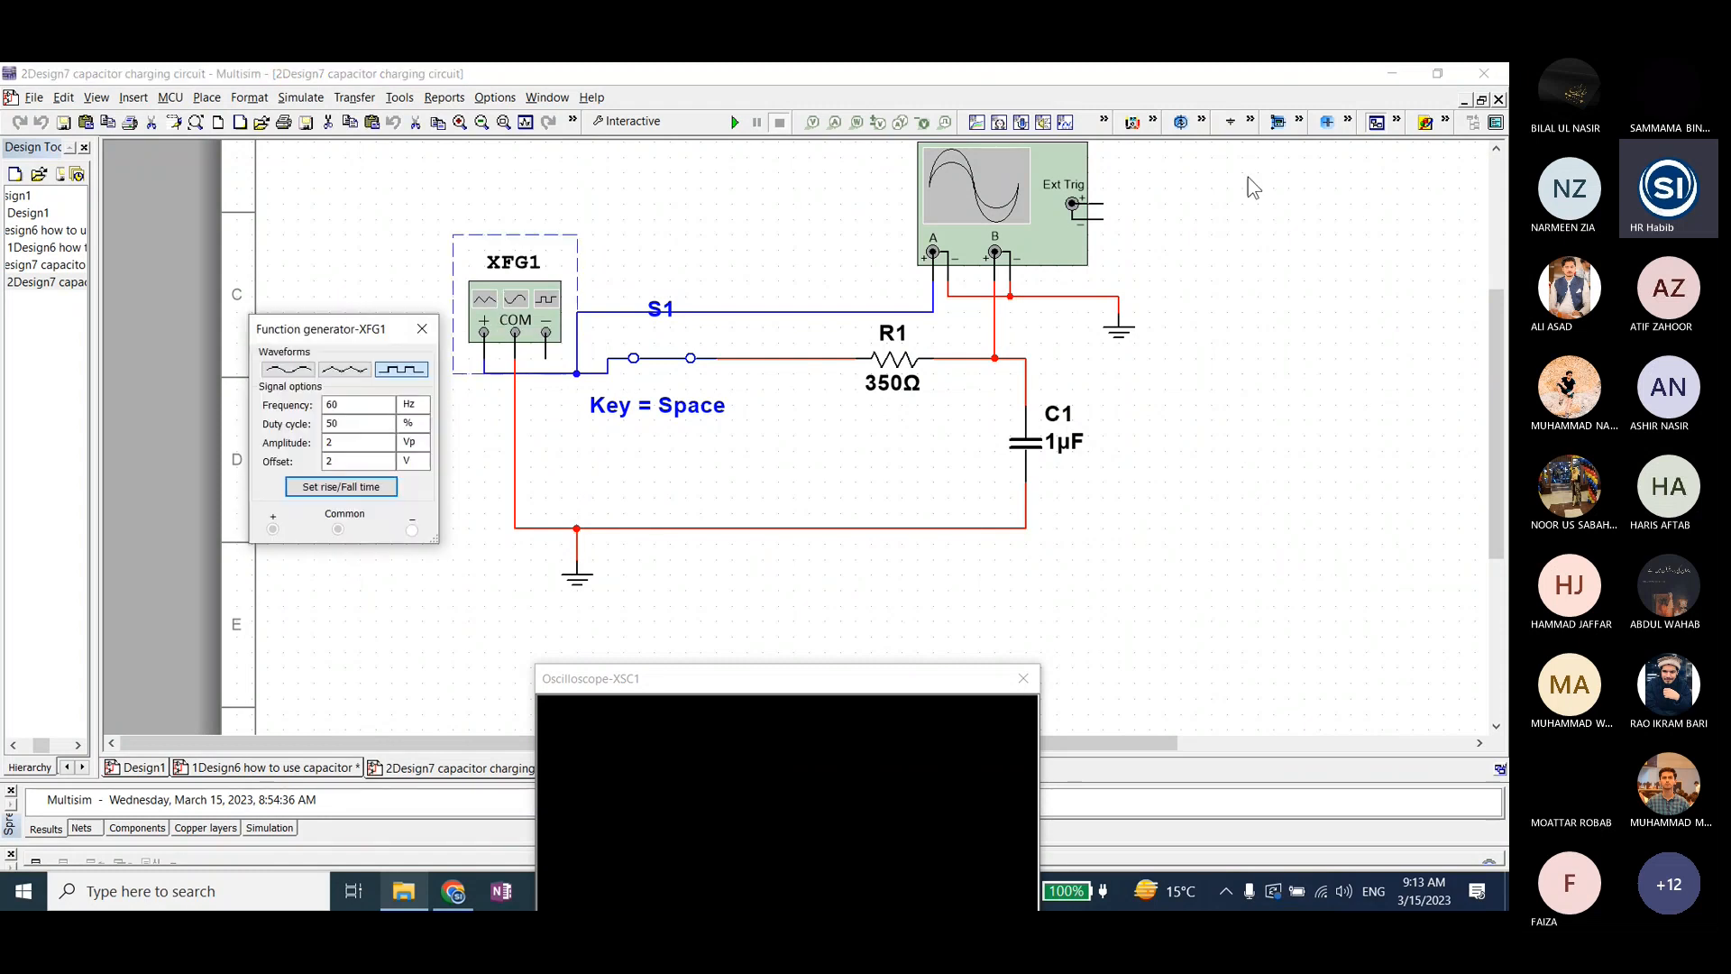
{"action": "left_click_drag", "start_coordinate": [309, 338], "coordinate": [300, 295]}
{"action": "left_click_drag", "start_coordinate": [688, 680], "coordinate": [751, 593]}
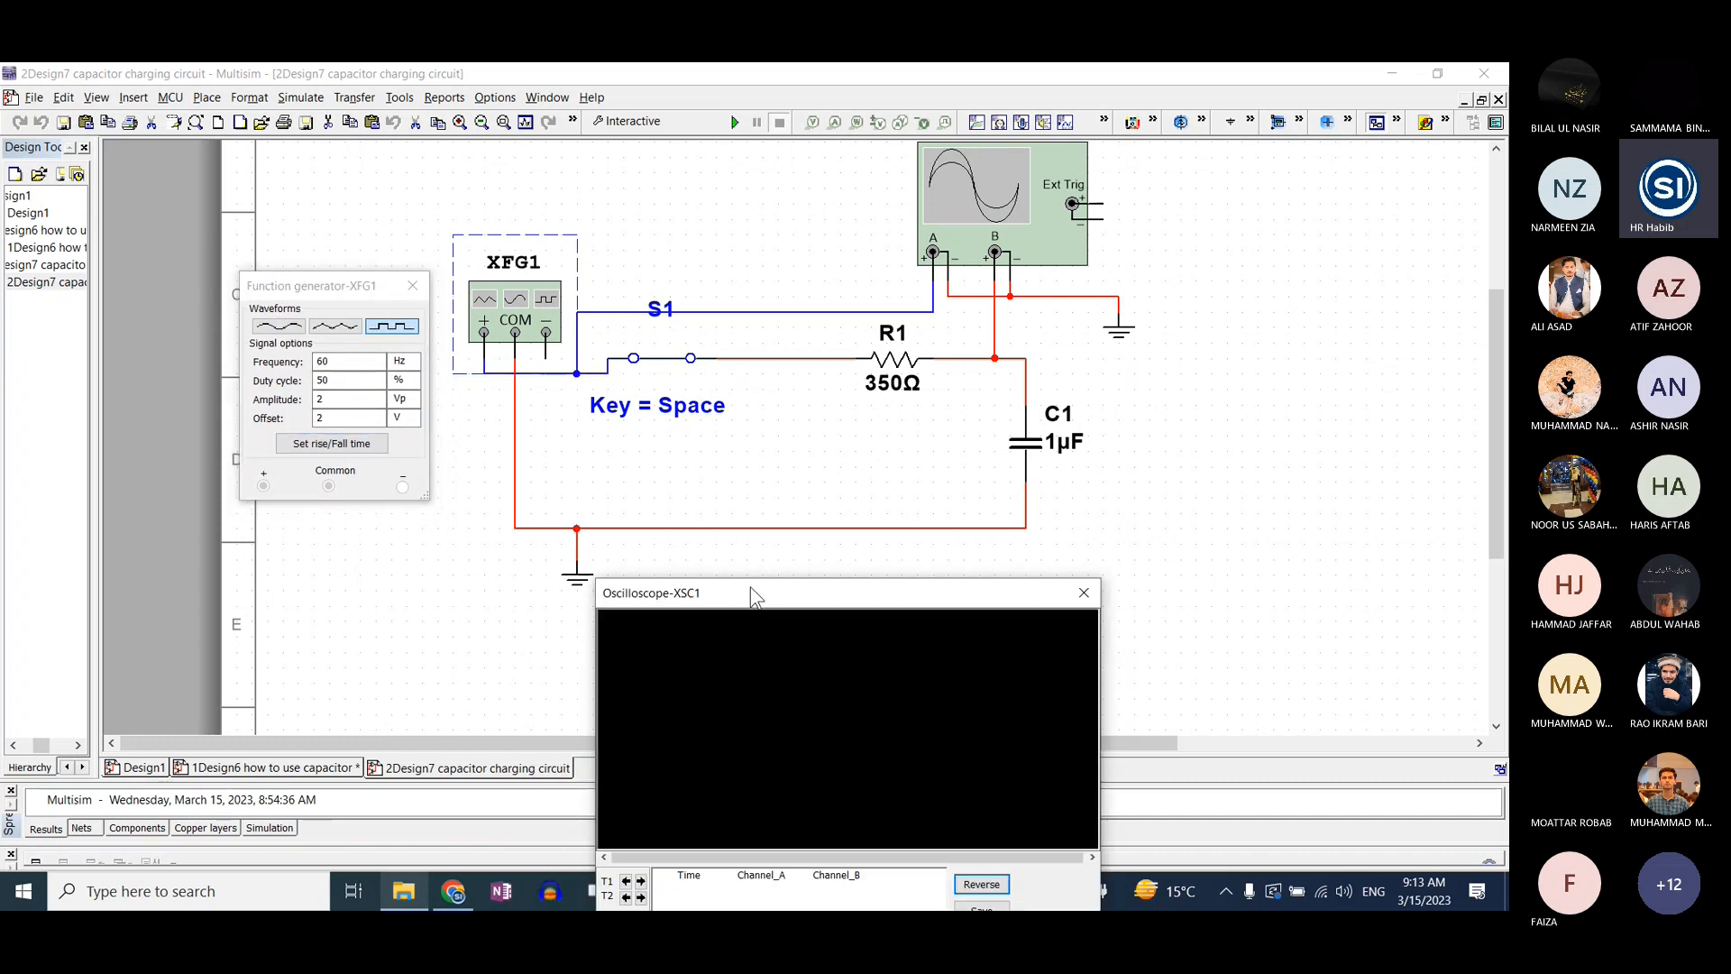
Step: Switch the XFG1 function generator to the sine waveform and back to the square waveform
{"action": "left_click", "coordinate": [987, 171]}
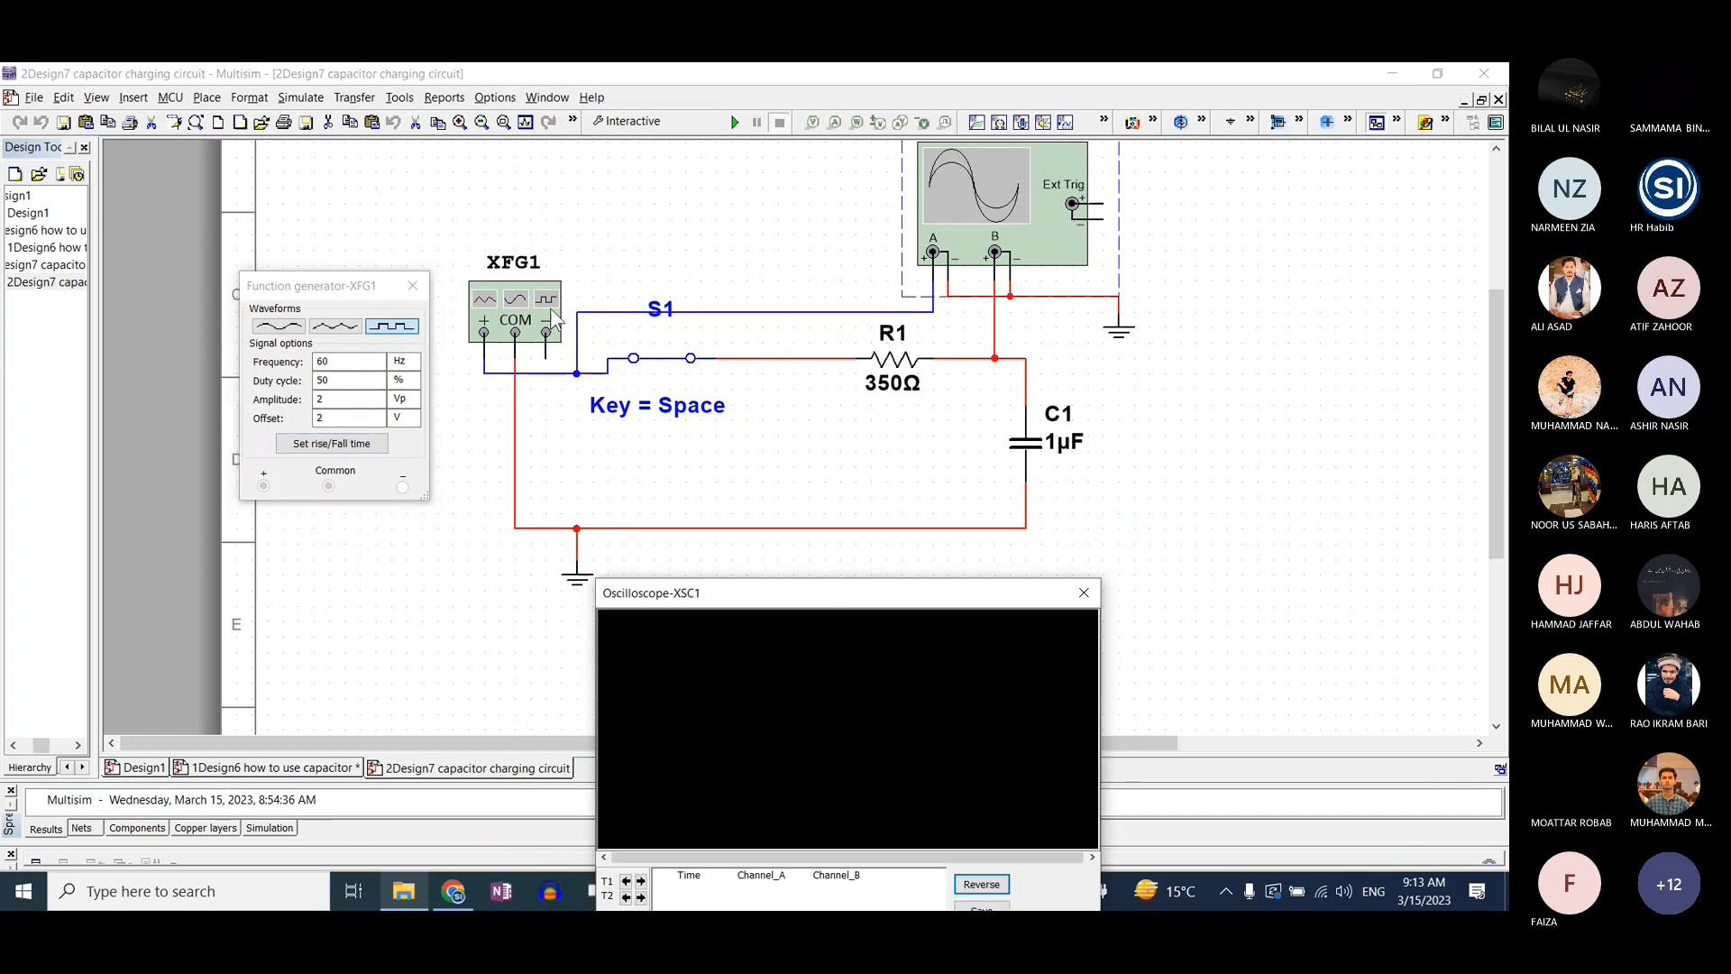
{"action": "left_click", "coordinate": [519, 315]}
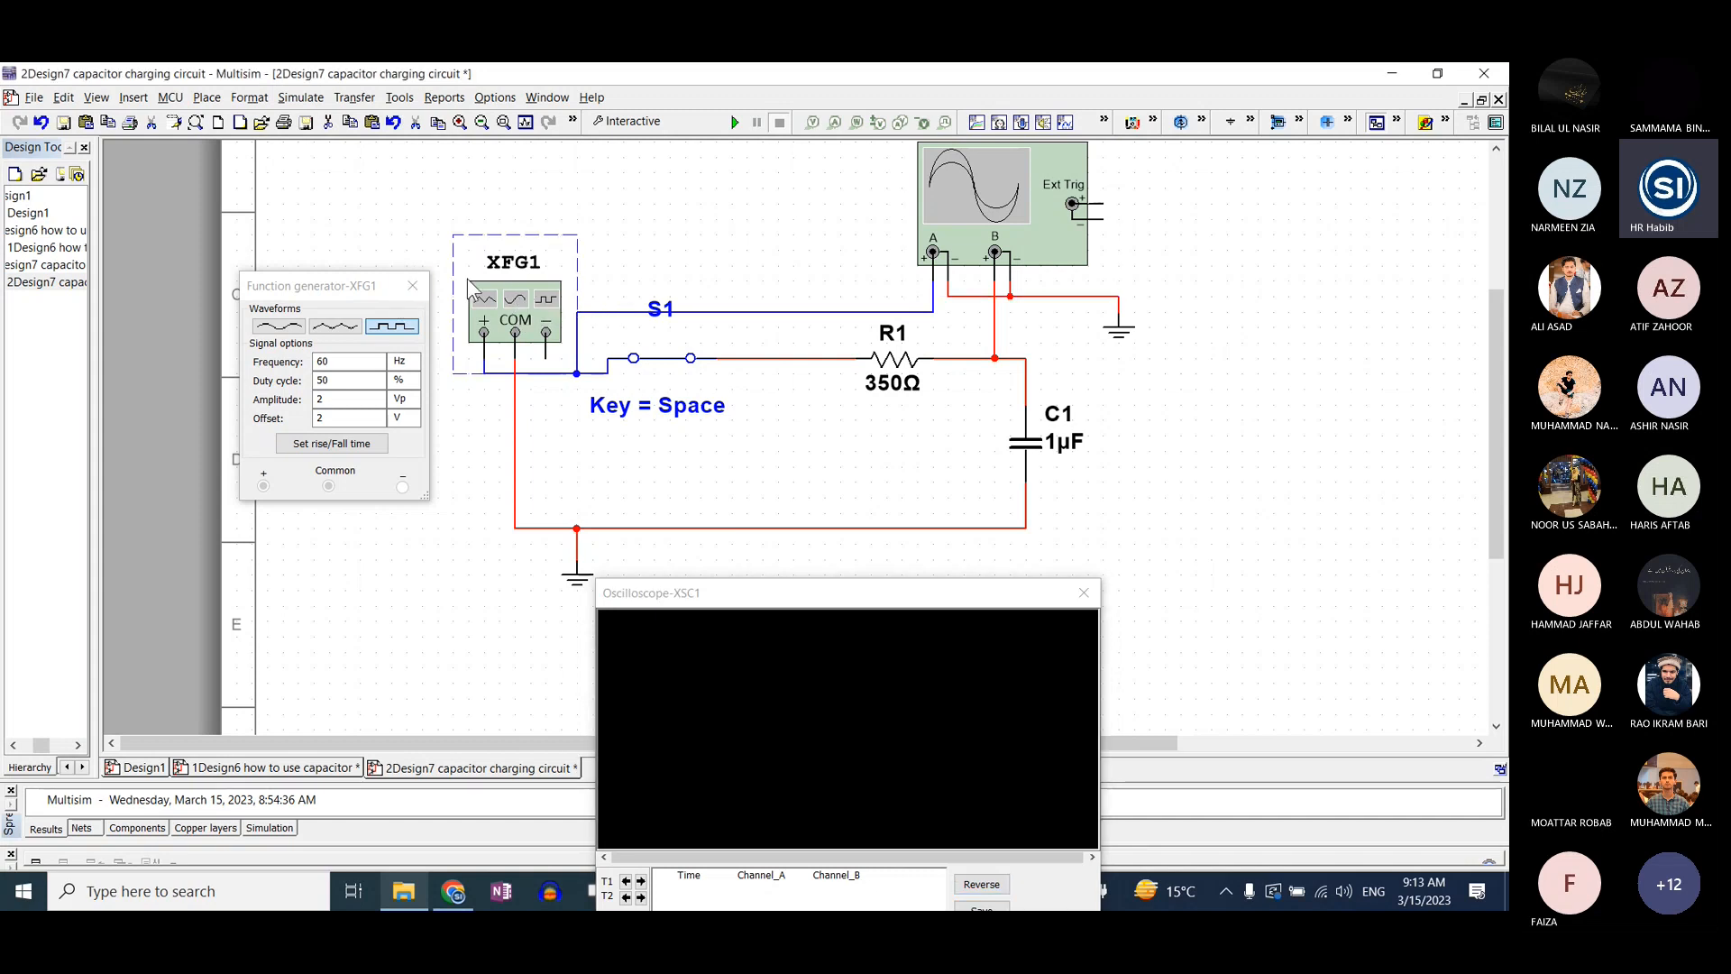
{"action": "left_click", "coordinate": [275, 330]}
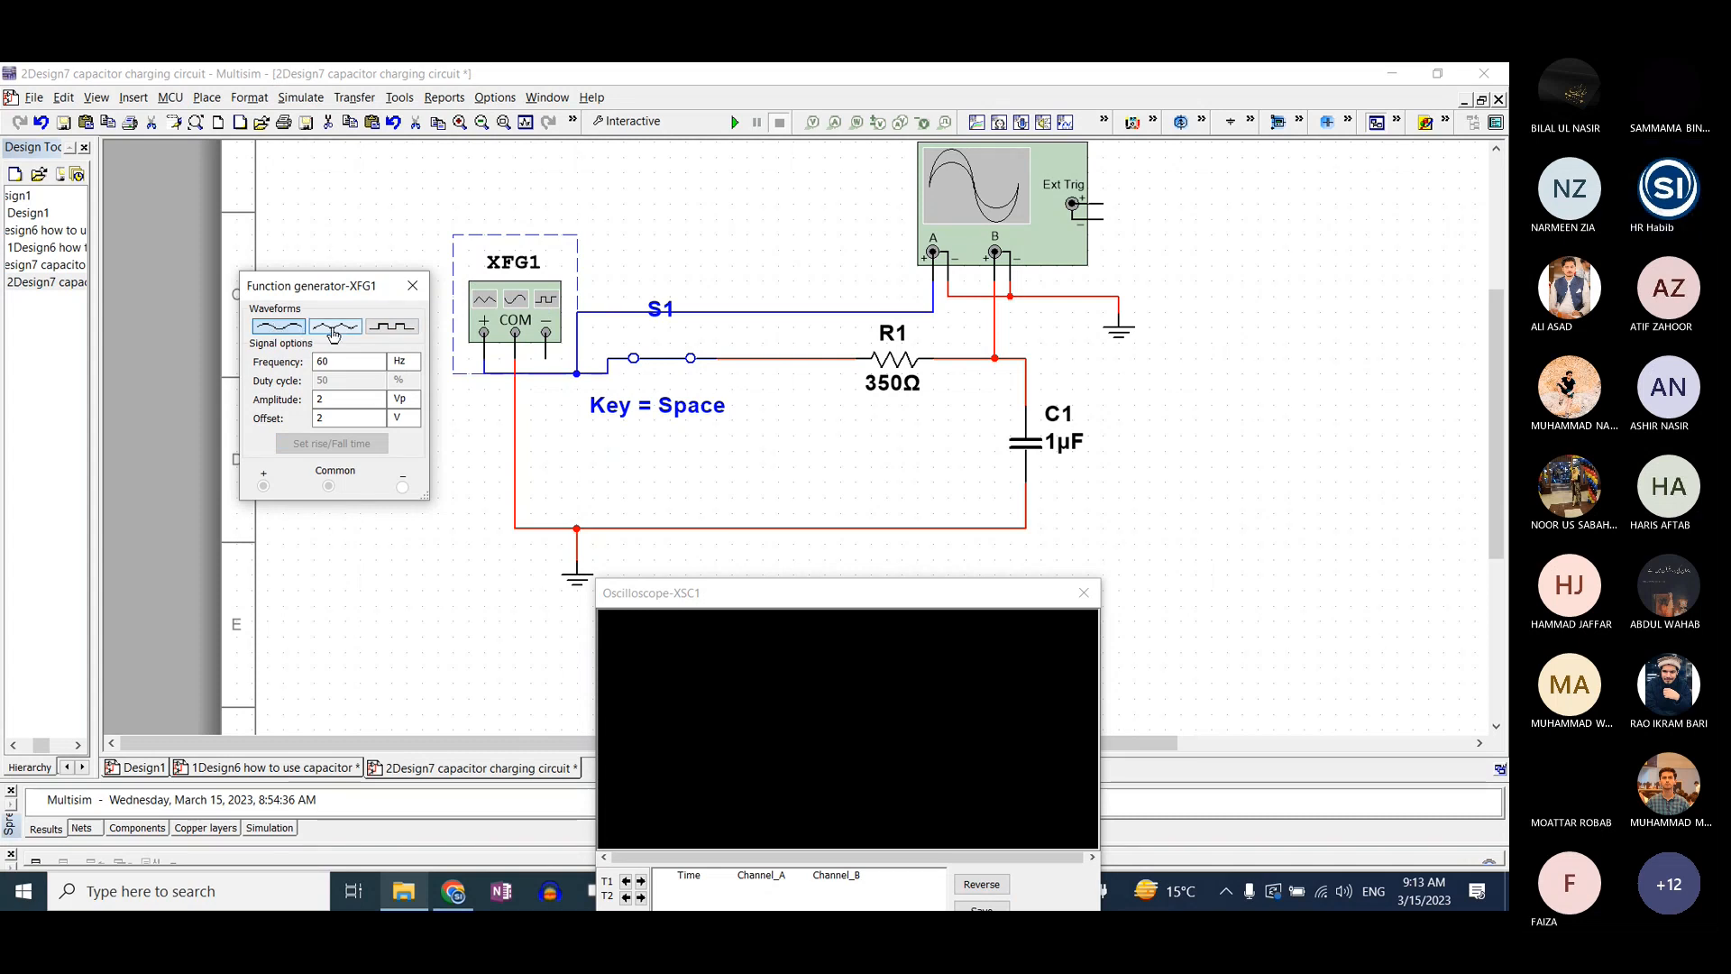
{"action": "left_click", "coordinate": [392, 325]}
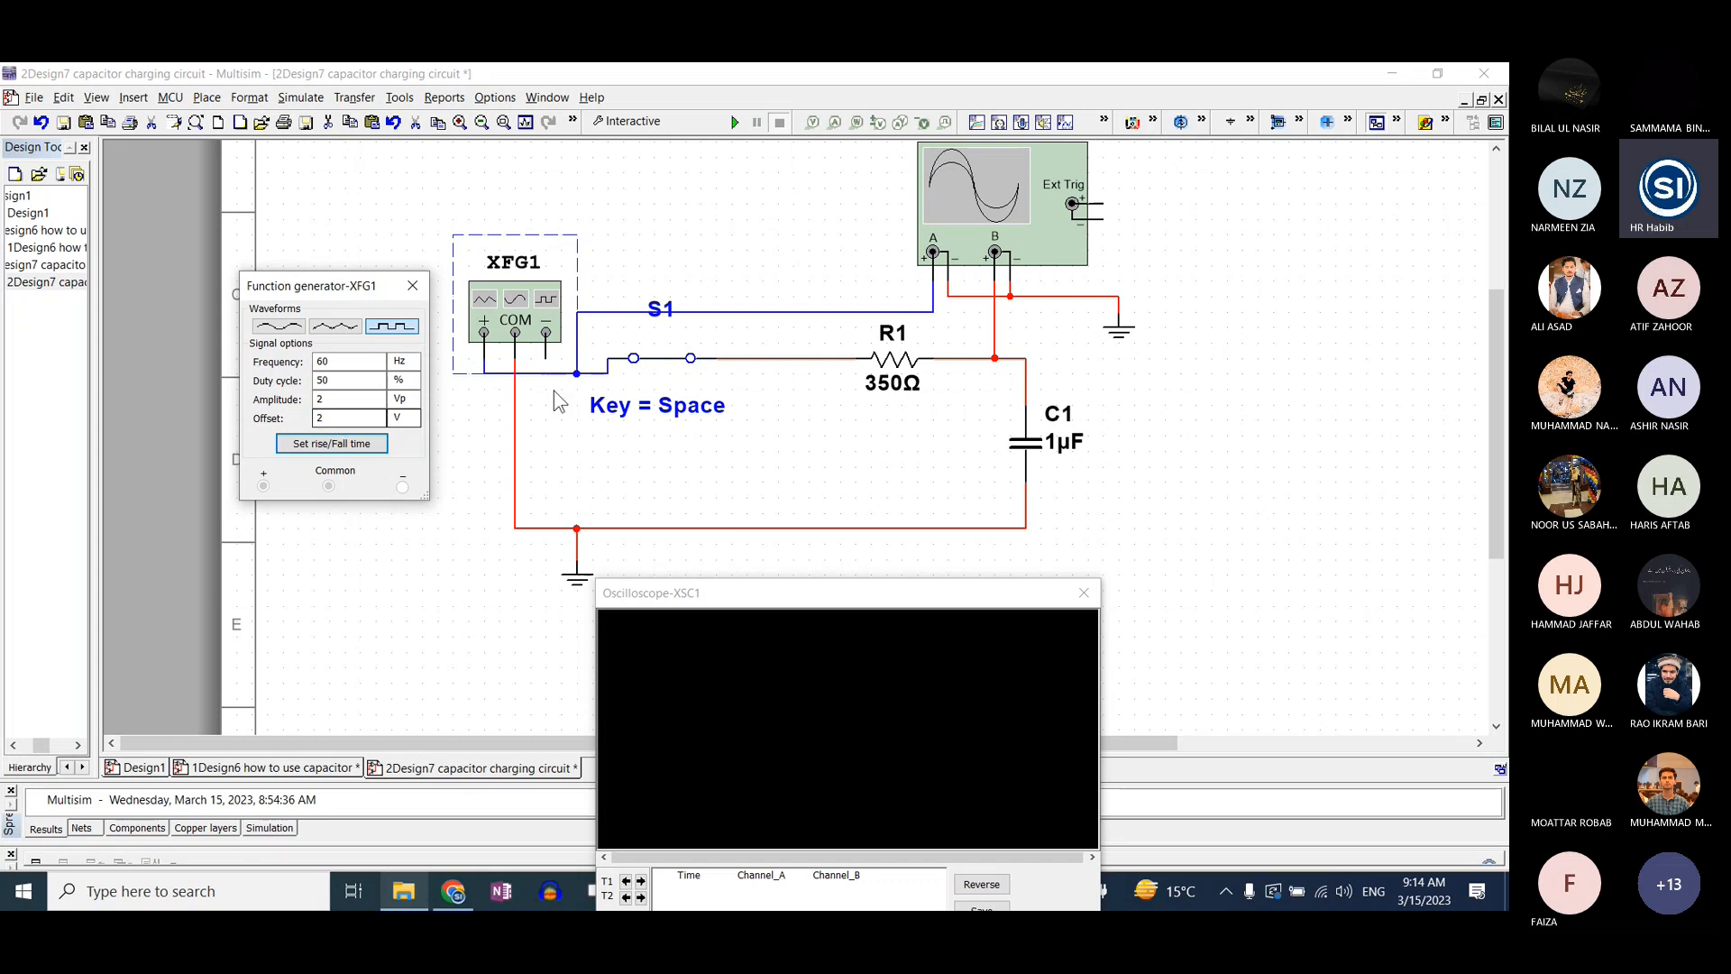
Step: Run the capacitor charging simulation and reposition the XSC1 oscilloscope window so its full display and settings are visible
{"action": "double_click", "coordinate": [978, 232]}
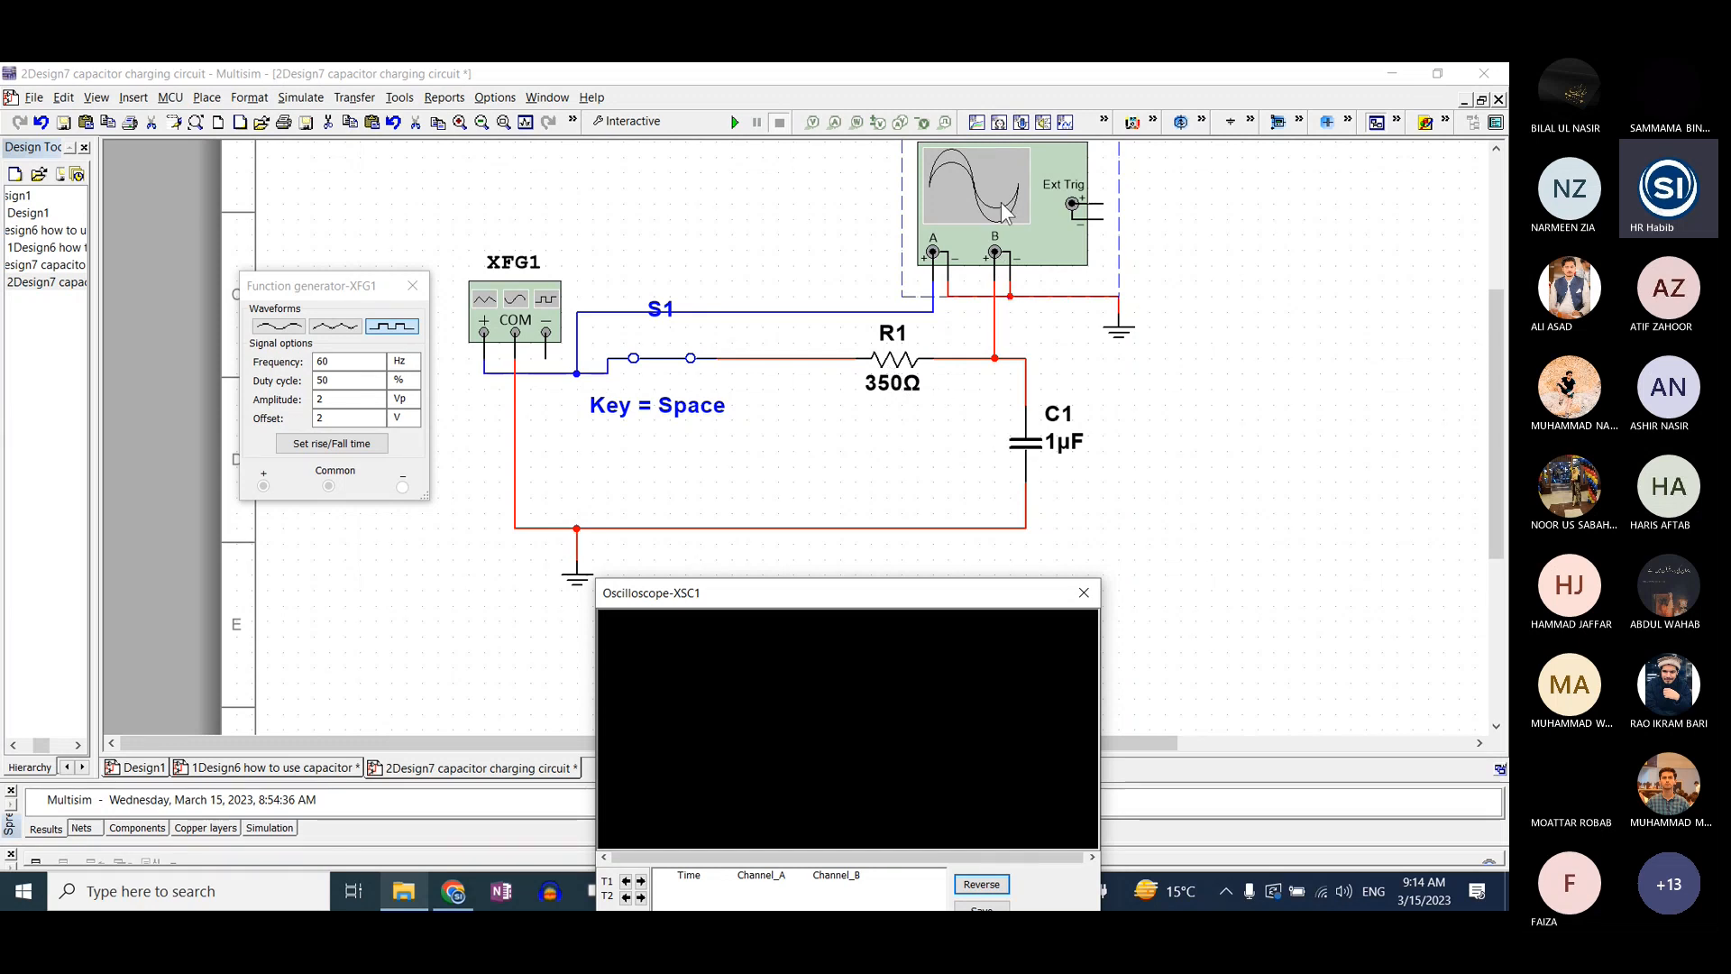
{"action": "left_click", "coordinate": [733, 121]}
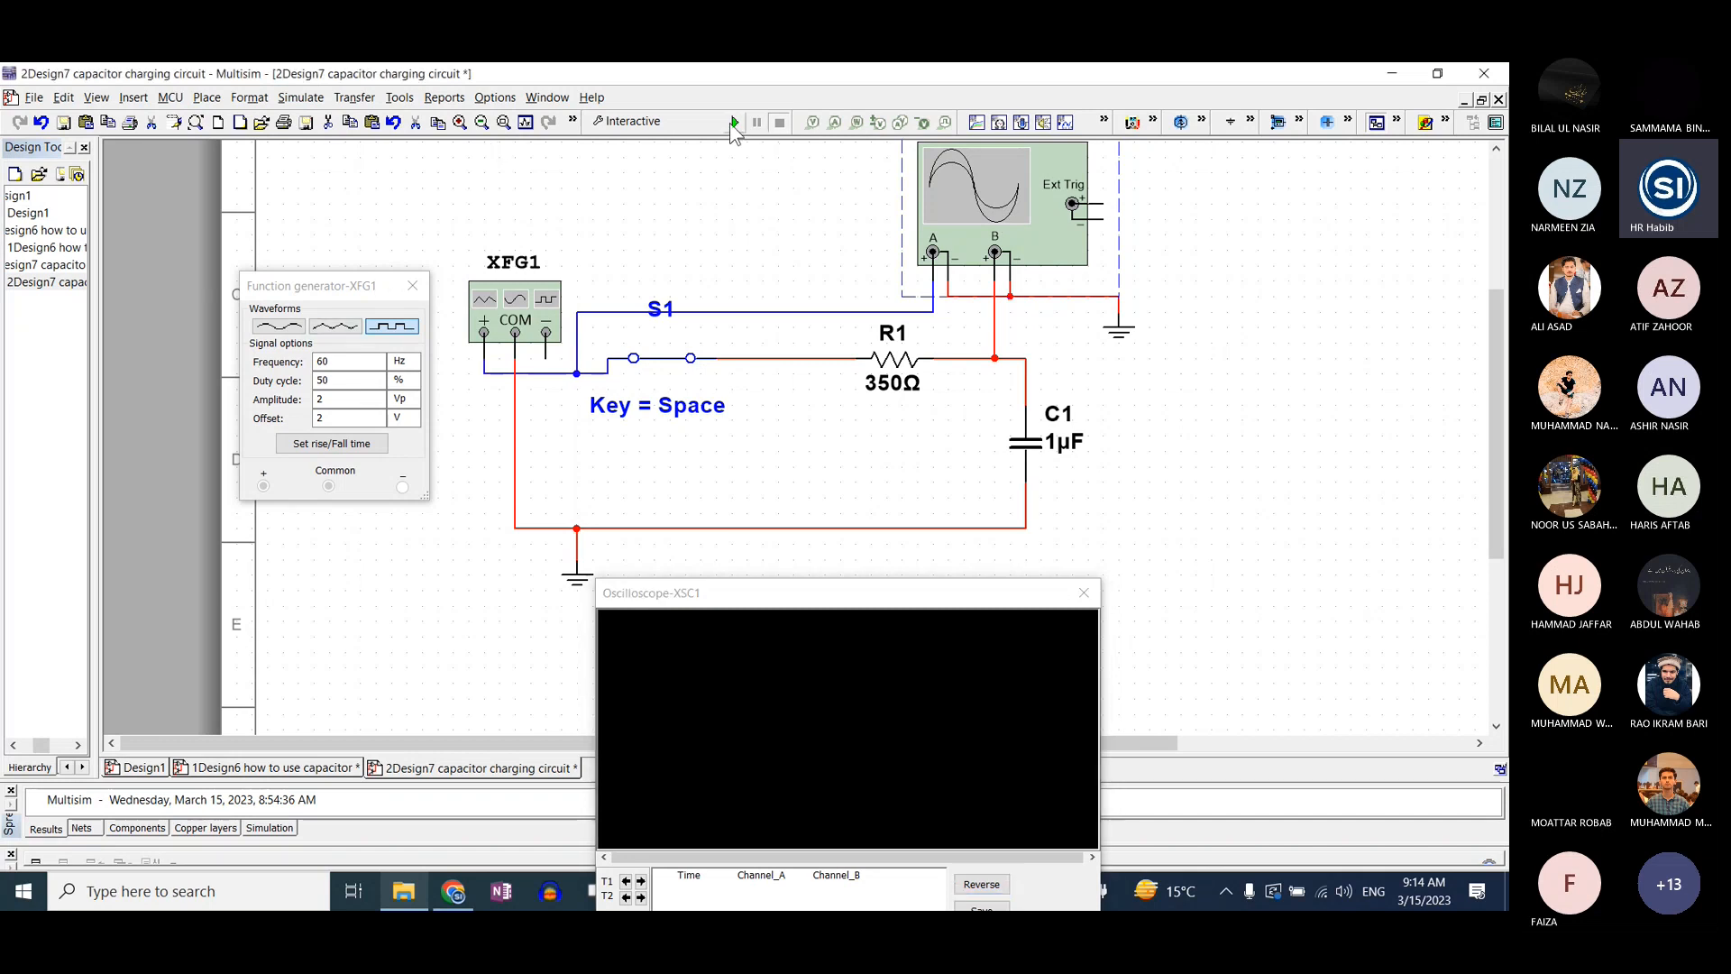
{"action": "left_click_drag", "start_coordinate": [777, 598], "coordinate": [885, 369]}
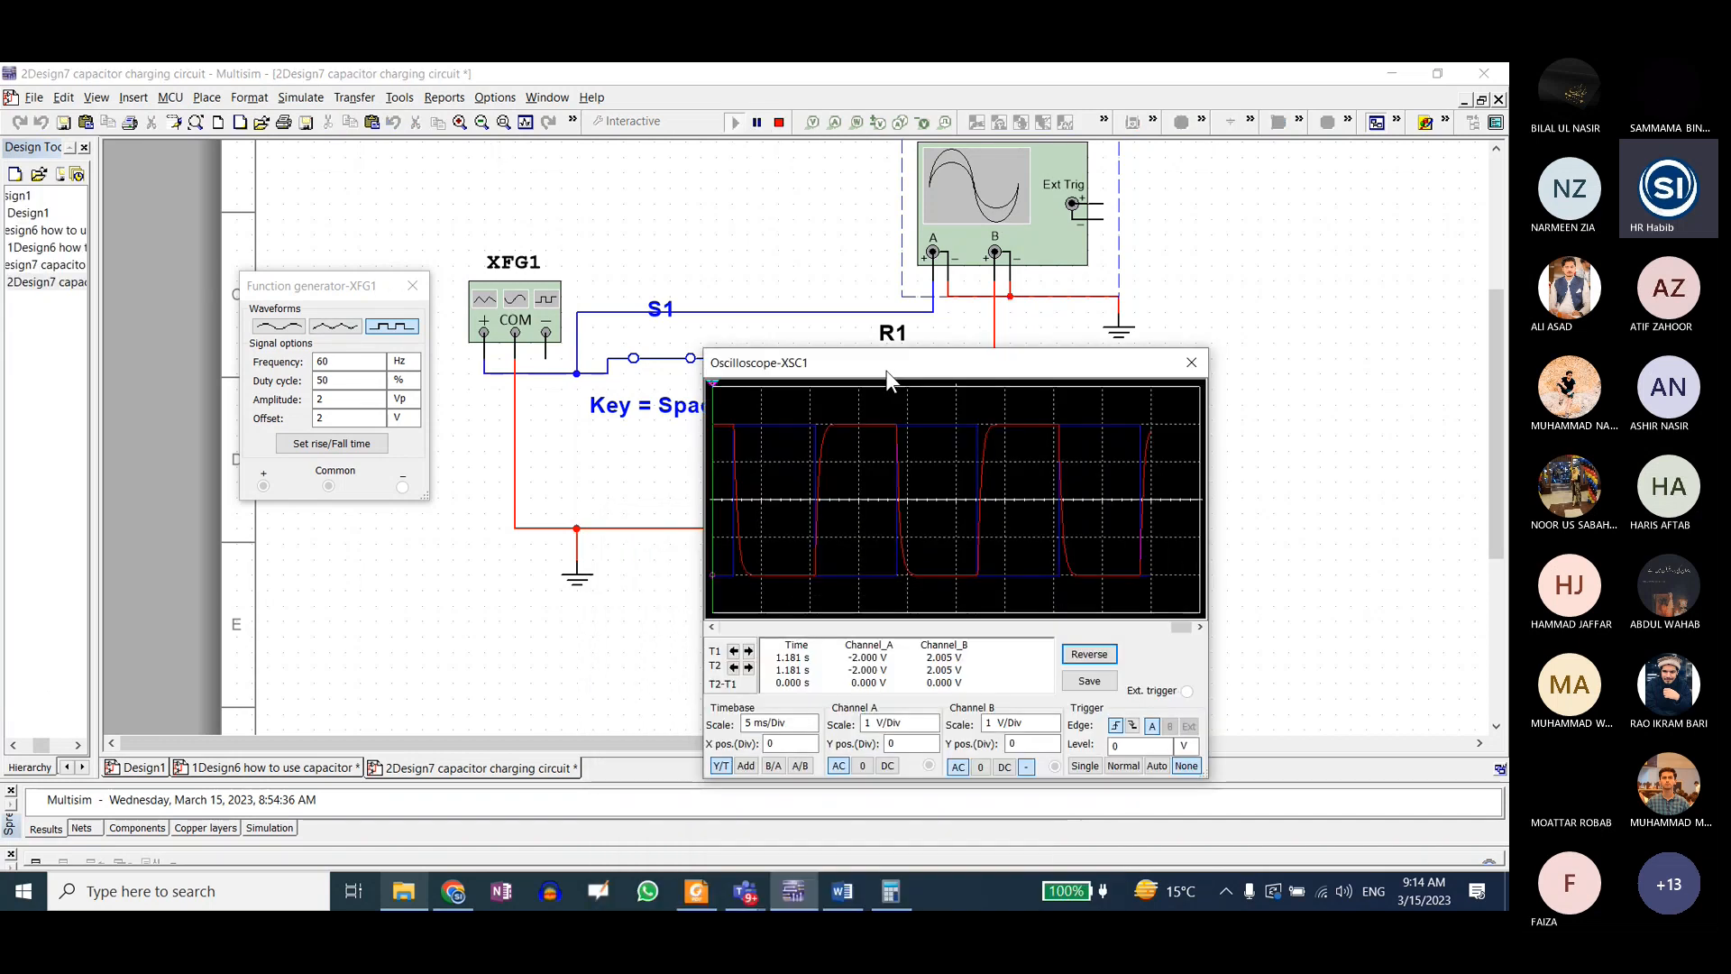
Step: Reverse the XSC1 oscilloscope display to a white background and switch channel B's coupling to DC and back to AC
{"action": "left_click", "coordinate": [1090, 654]}
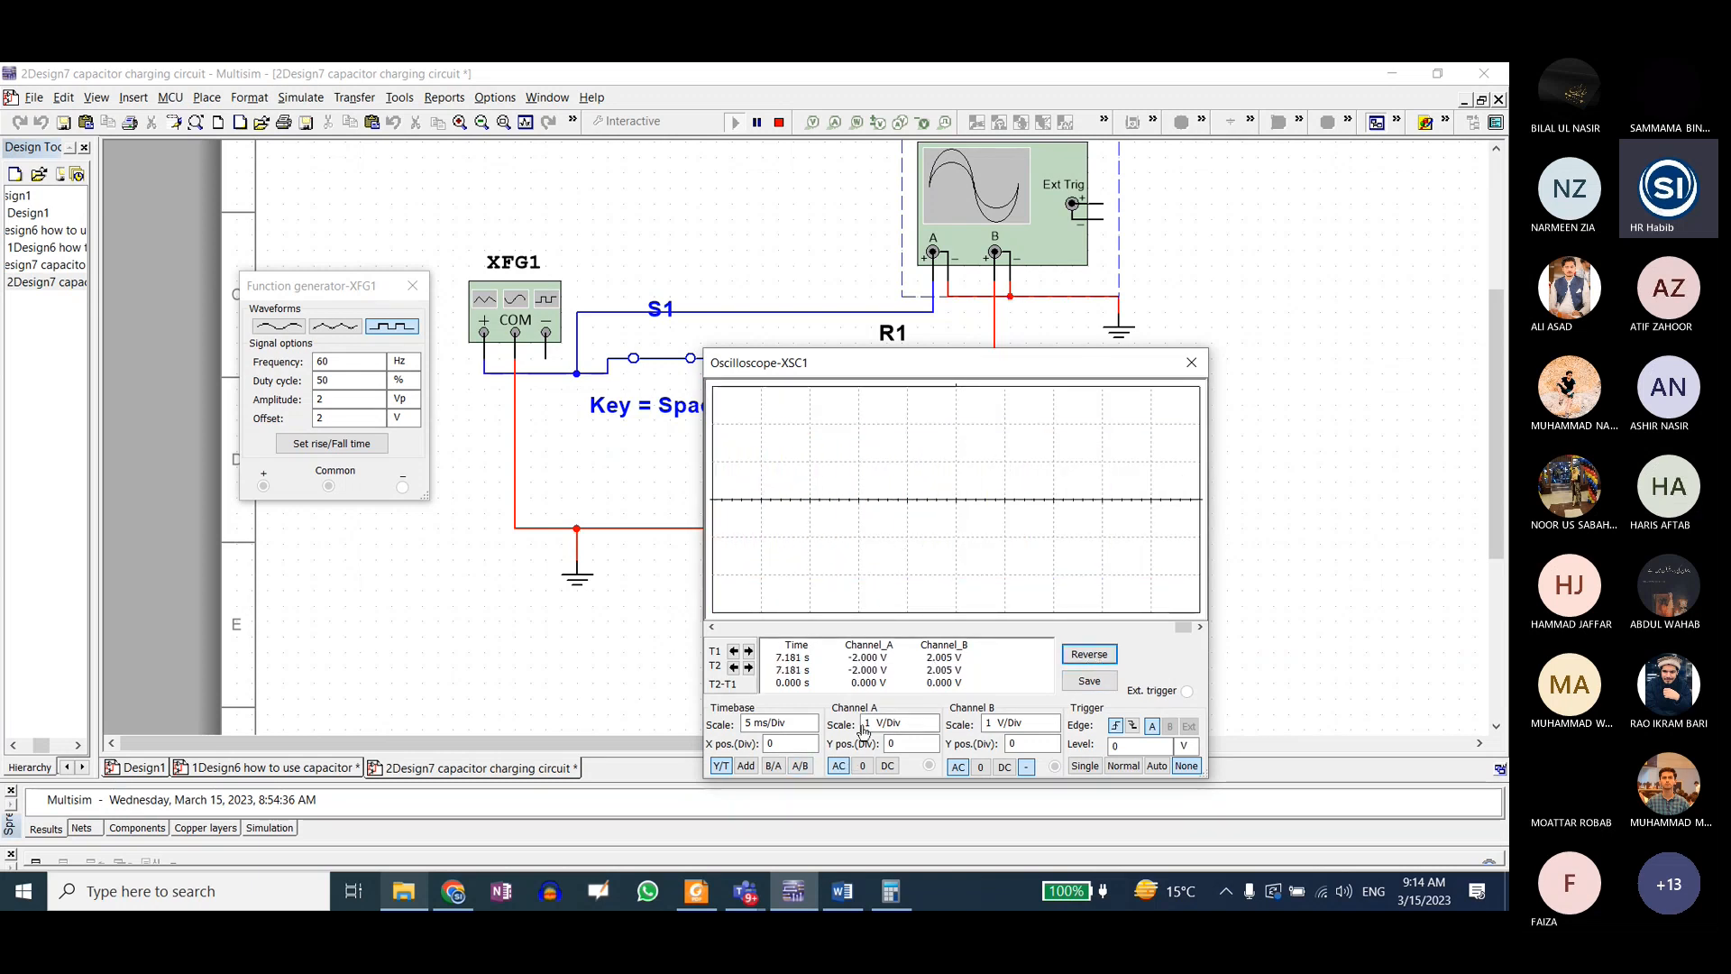
{"action": "left_click_drag", "start_coordinate": [900, 363], "coordinate": [656, 427]}
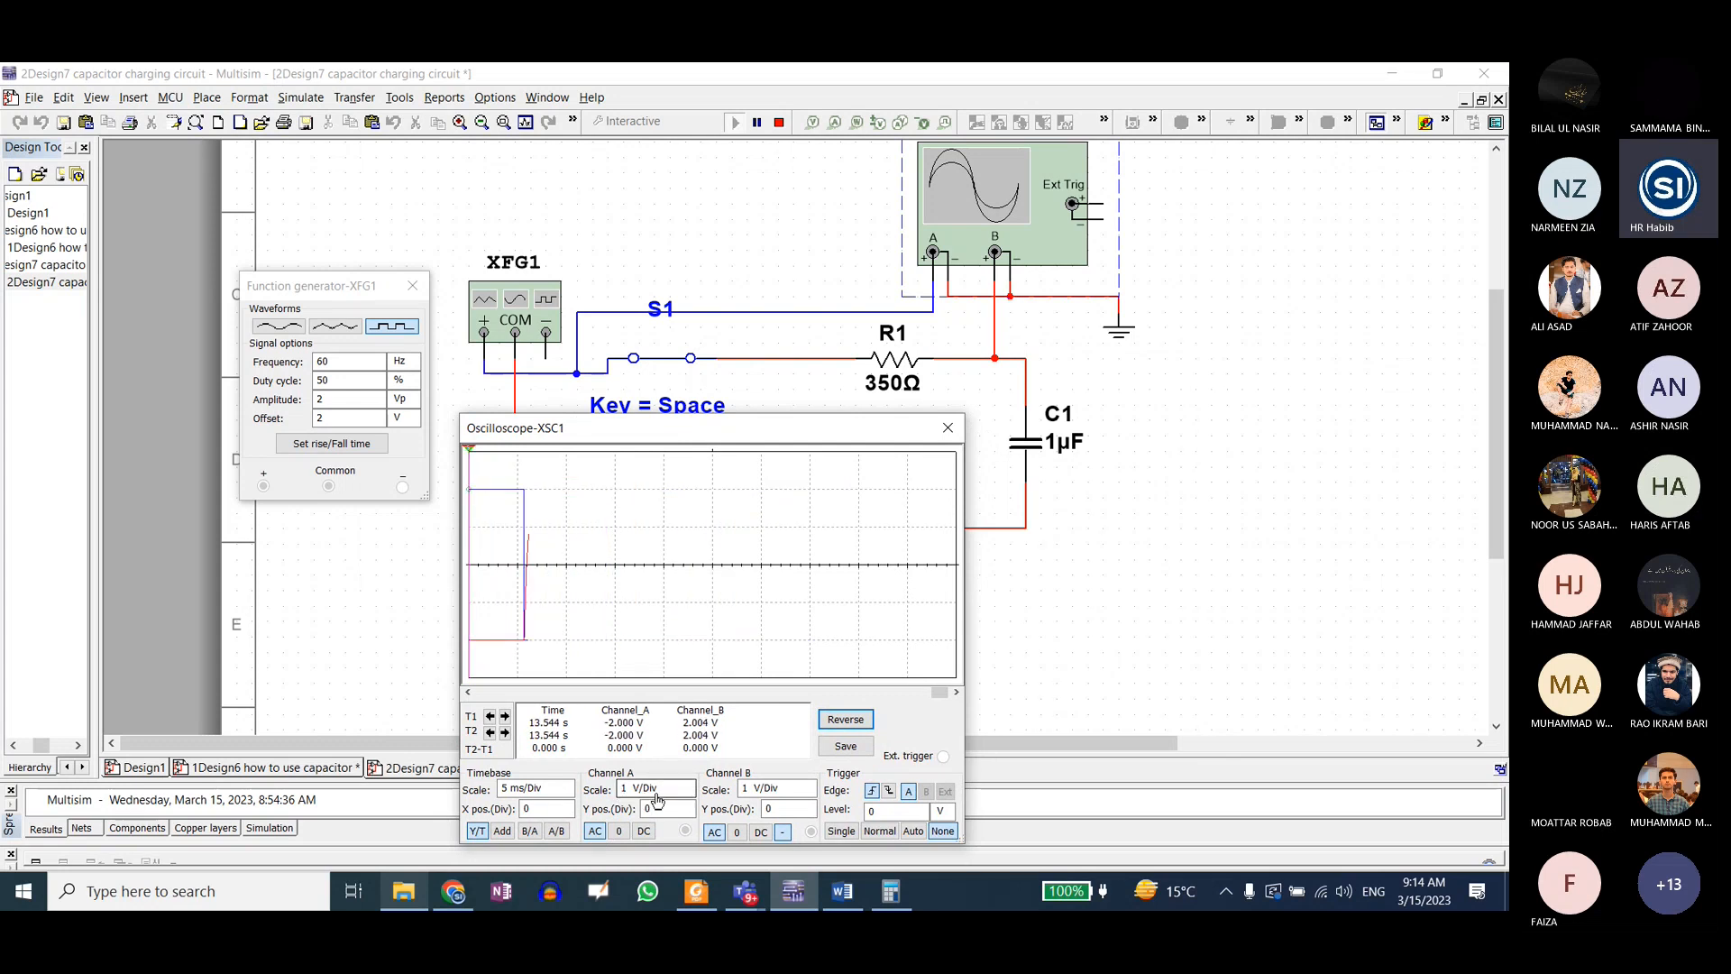
{"action": "left_click", "coordinate": [662, 794]}
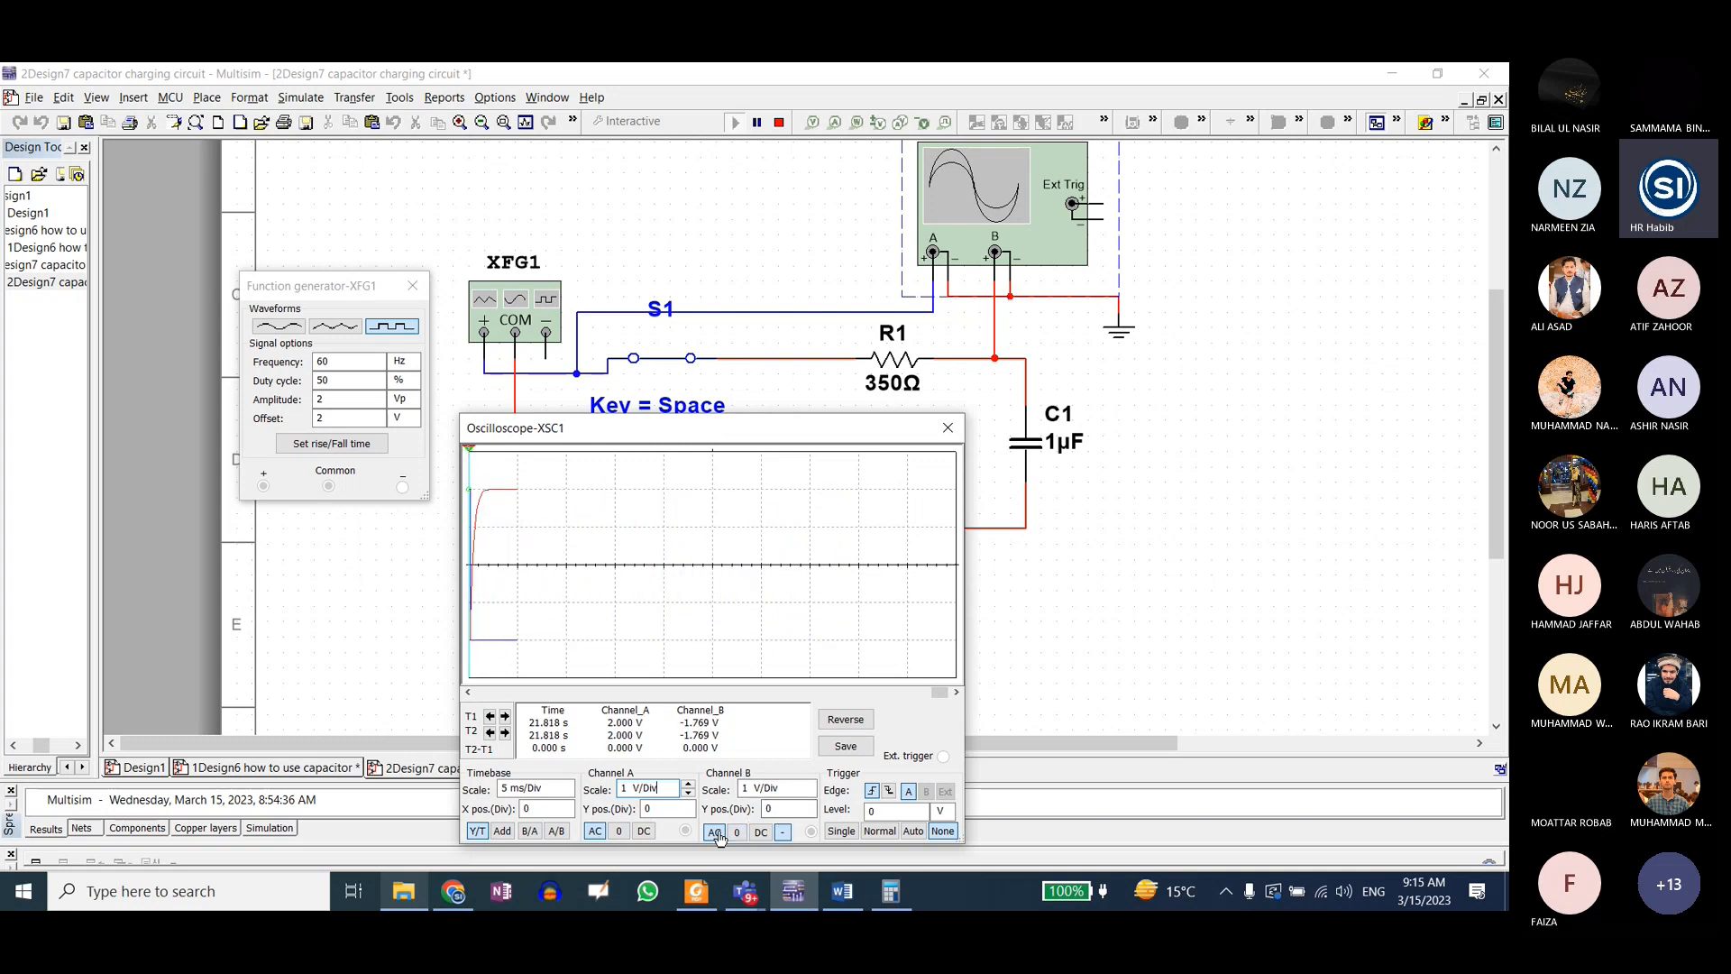
{"action": "left_click", "coordinate": [762, 837]}
{"action": "left_click", "coordinate": [716, 839]}
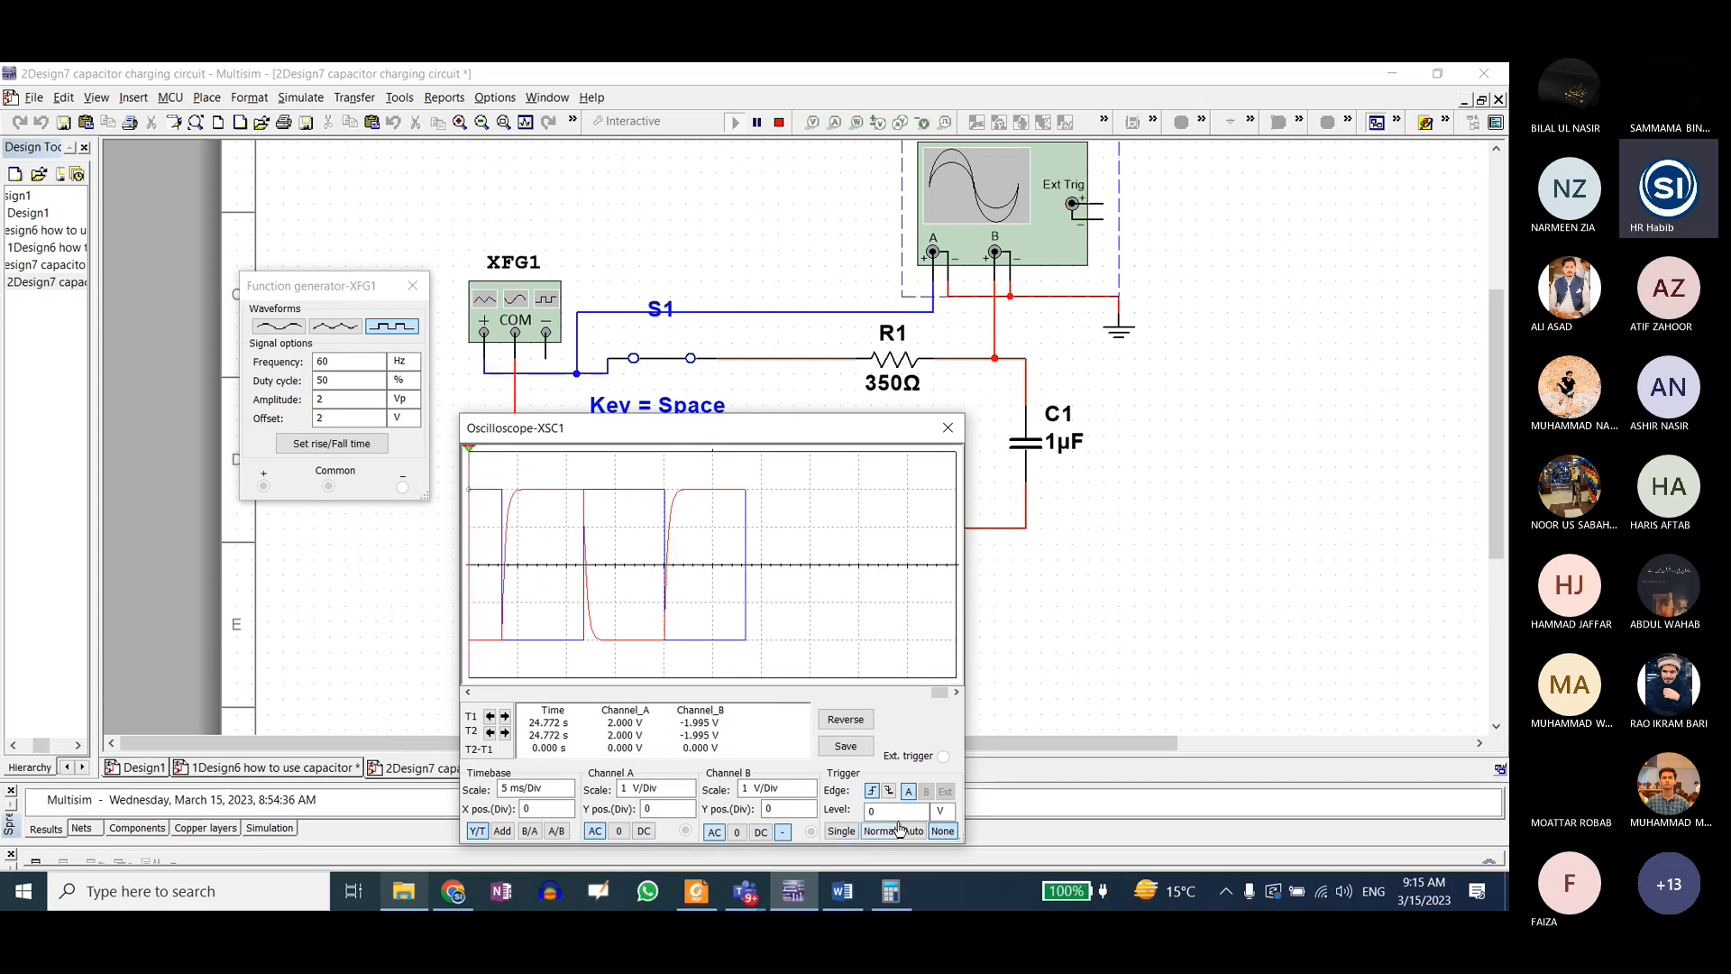
Step: Set the XSC1 oscilloscope trigger to Normal, switching its edge to falling and back to rising
{"action": "left_click_drag", "start_coordinate": [732, 436], "coordinate": [853, 336]}
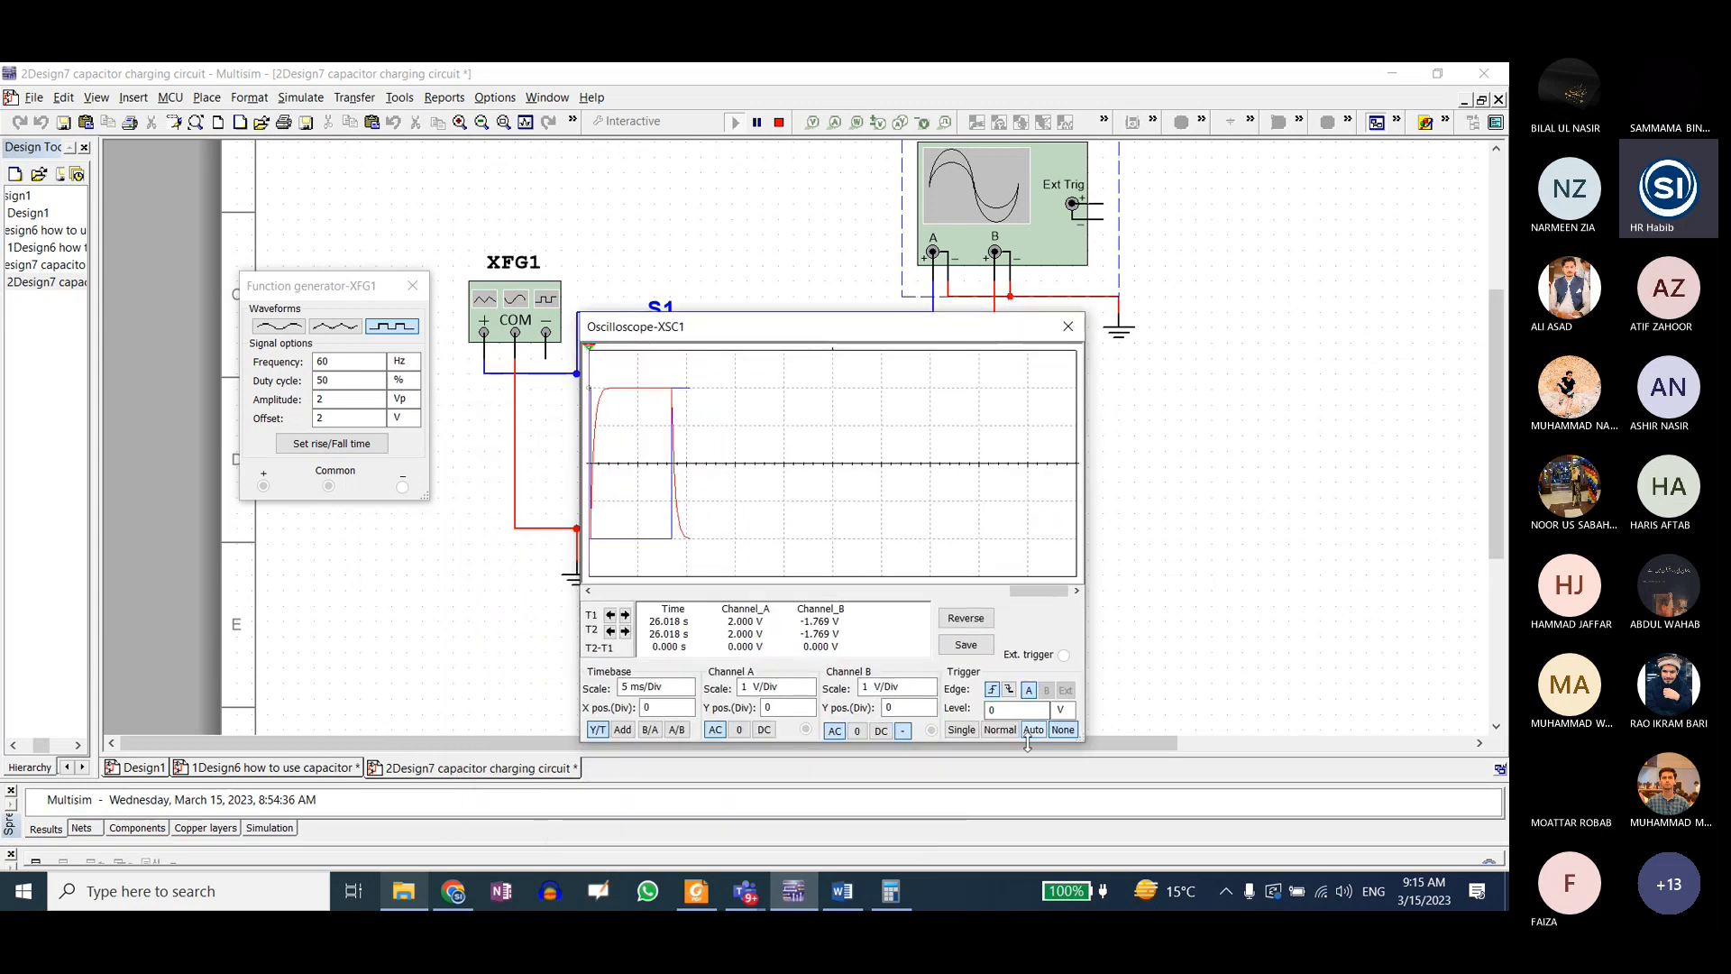
{"action": "left_click", "coordinate": [1001, 730]}
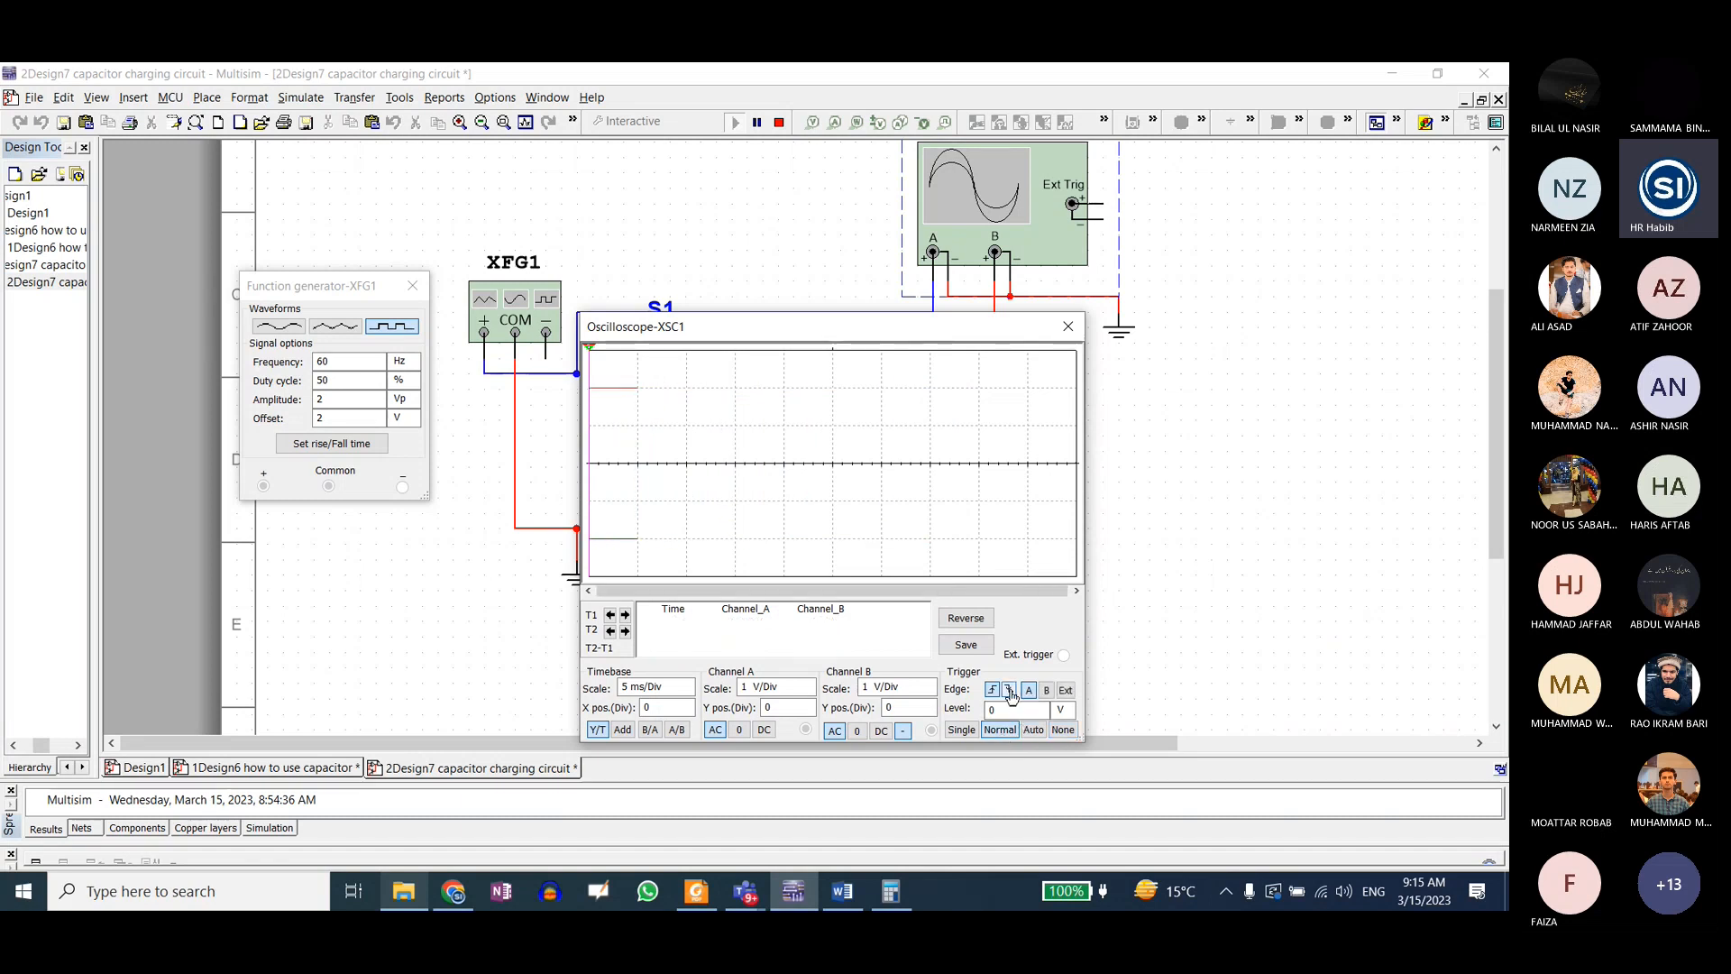
{"action": "left_click", "coordinate": [1009, 691]}
{"action": "left_click", "coordinate": [991, 690]}
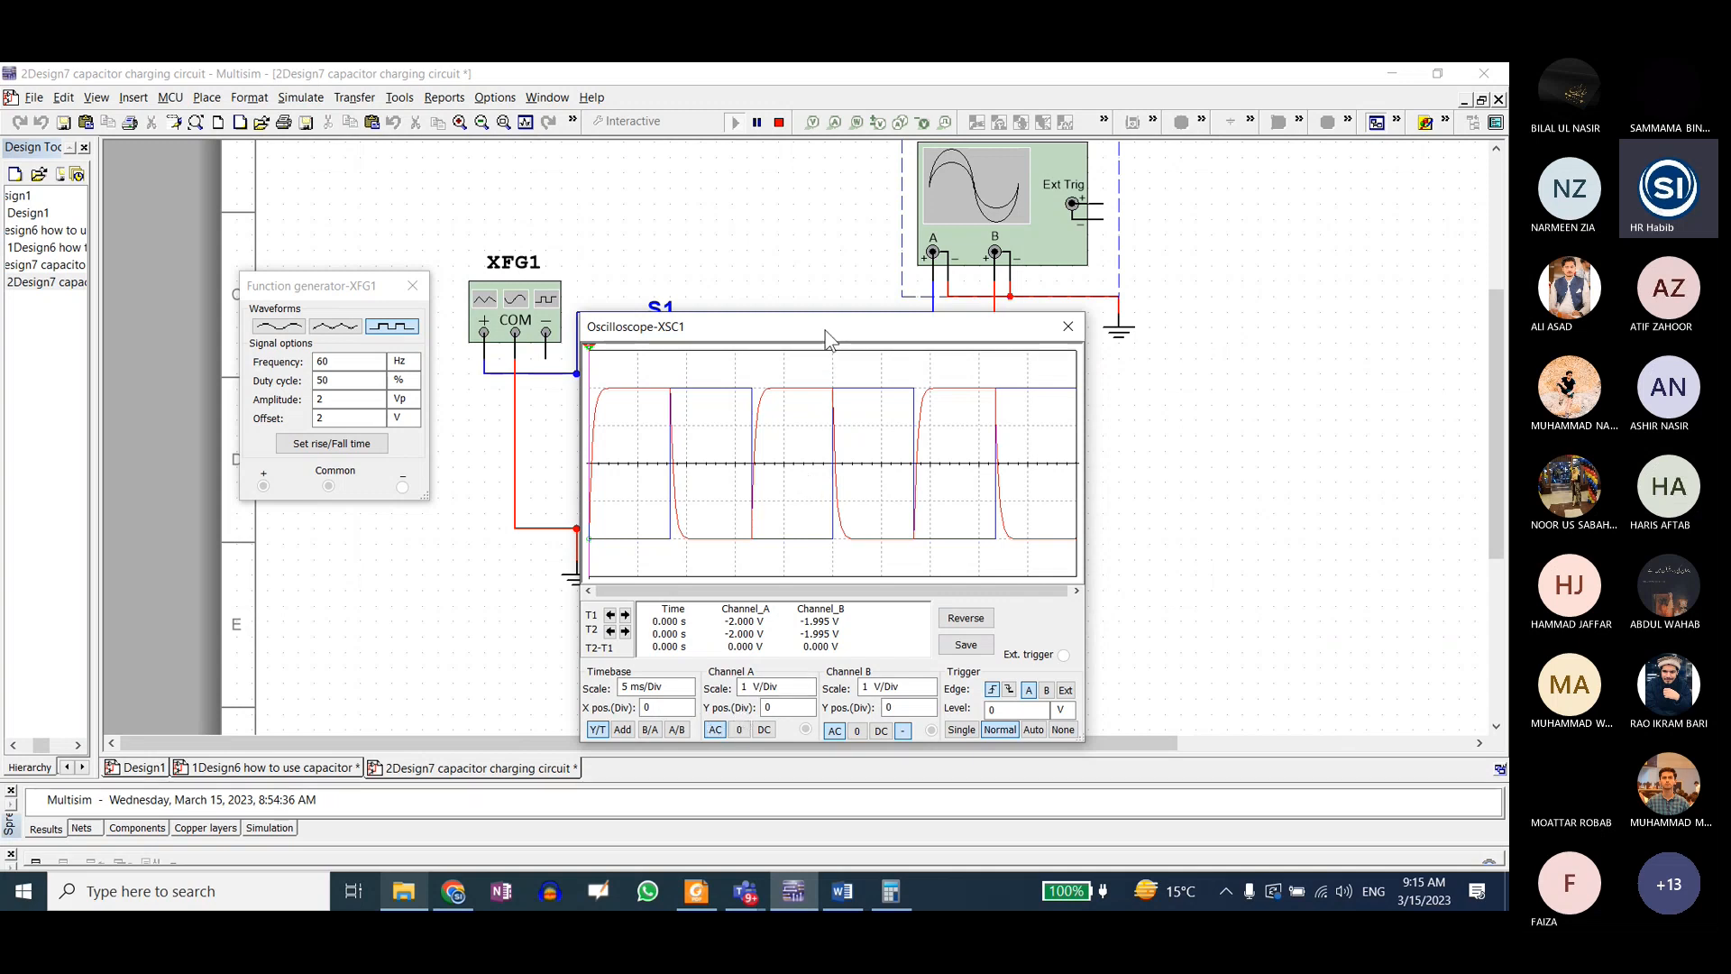
{"action": "left_click_drag", "start_coordinate": [825, 332], "coordinate": [844, 352]}
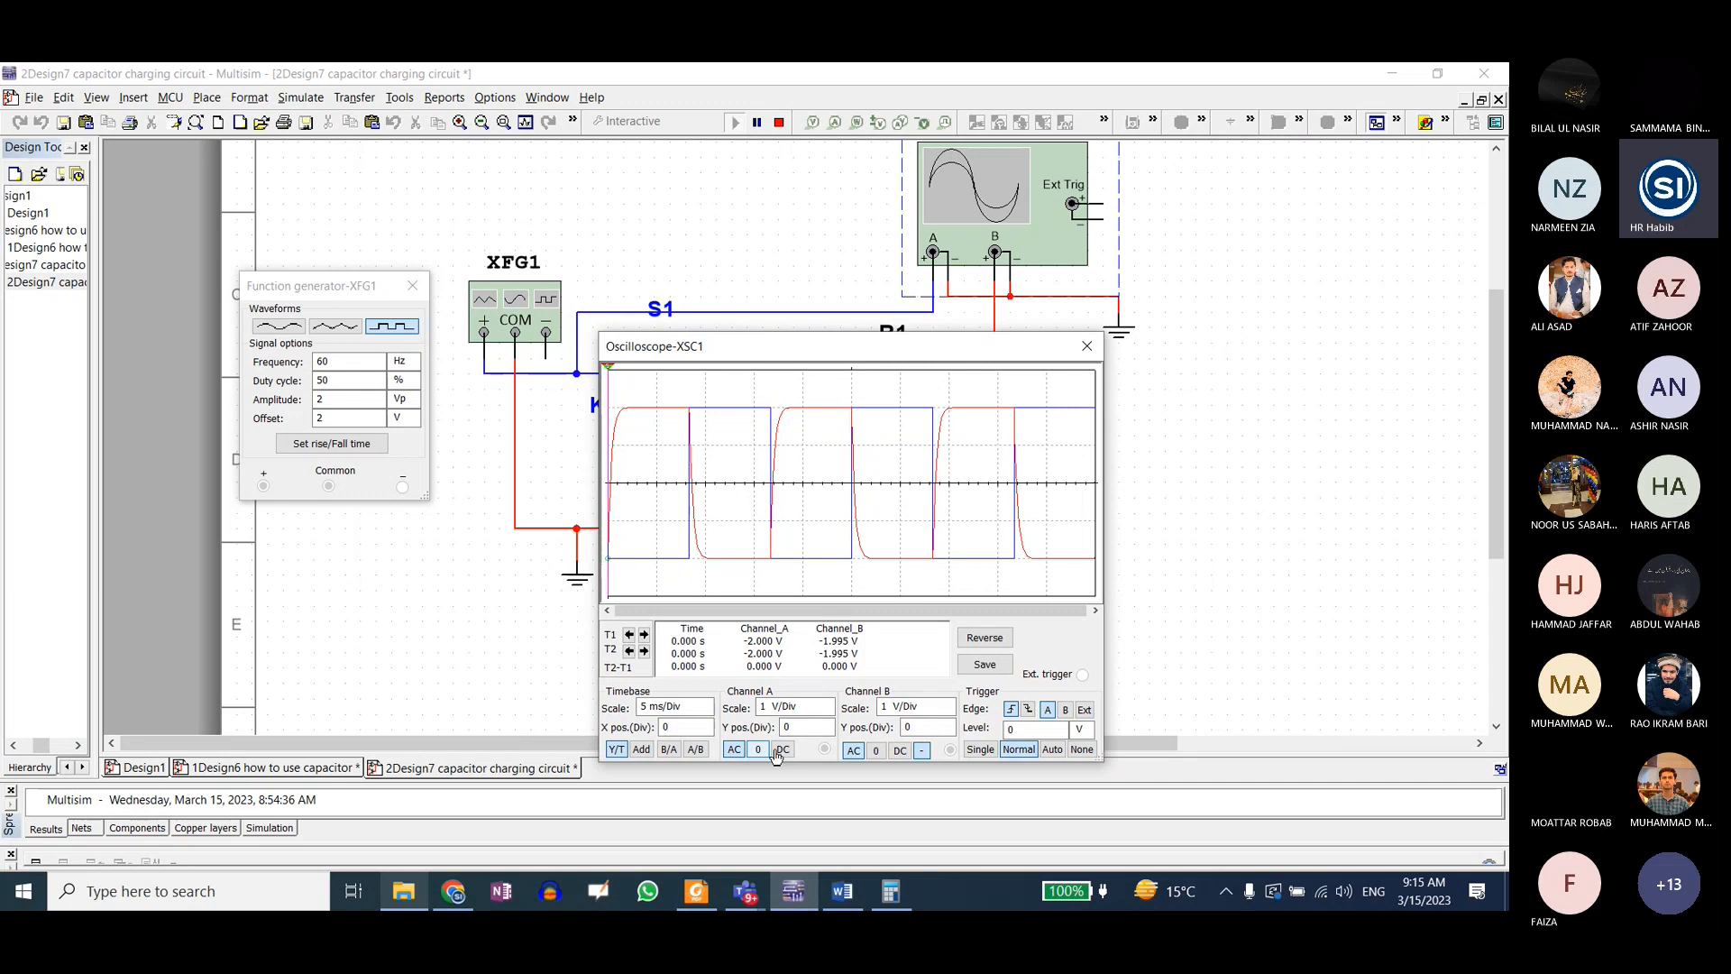
Step: Set channel B's coupling to 0 to isolate the channel A square wave, and restore channel B to AC
{"action": "left_click", "coordinate": [877, 751]}
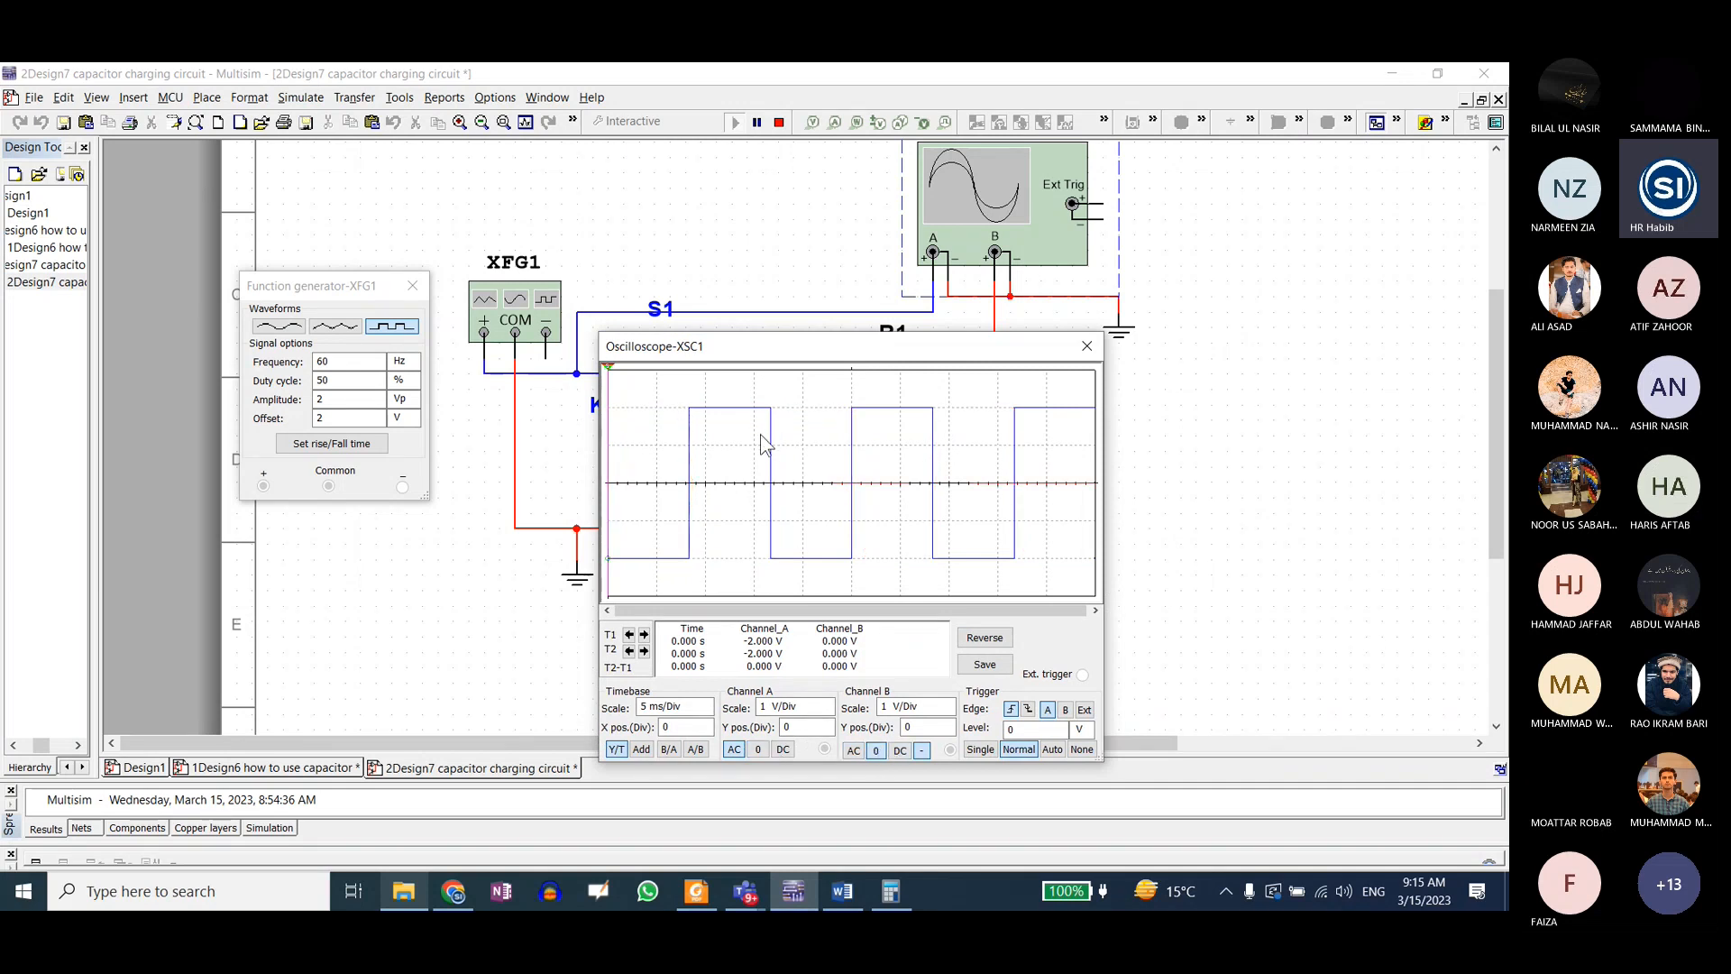
{"action": "left_click_drag", "start_coordinate": [817, 343], "coordinate": [967, 341]}
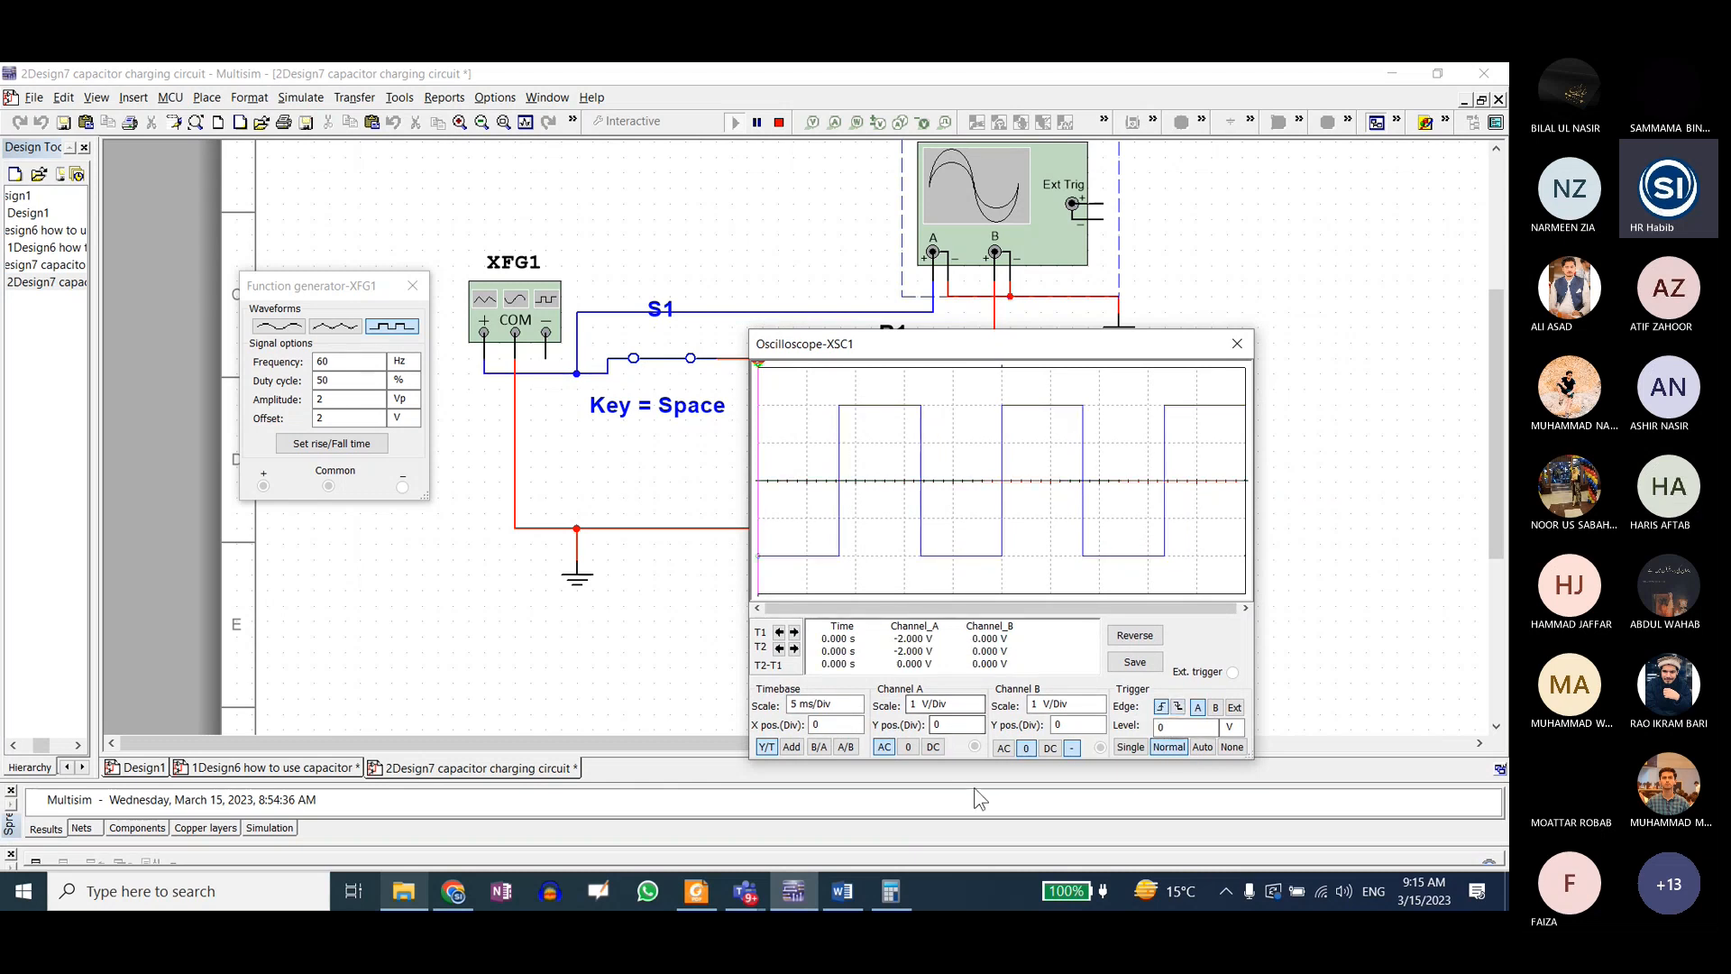
{"action": "left_click", "coordinate": [1003, 747]}
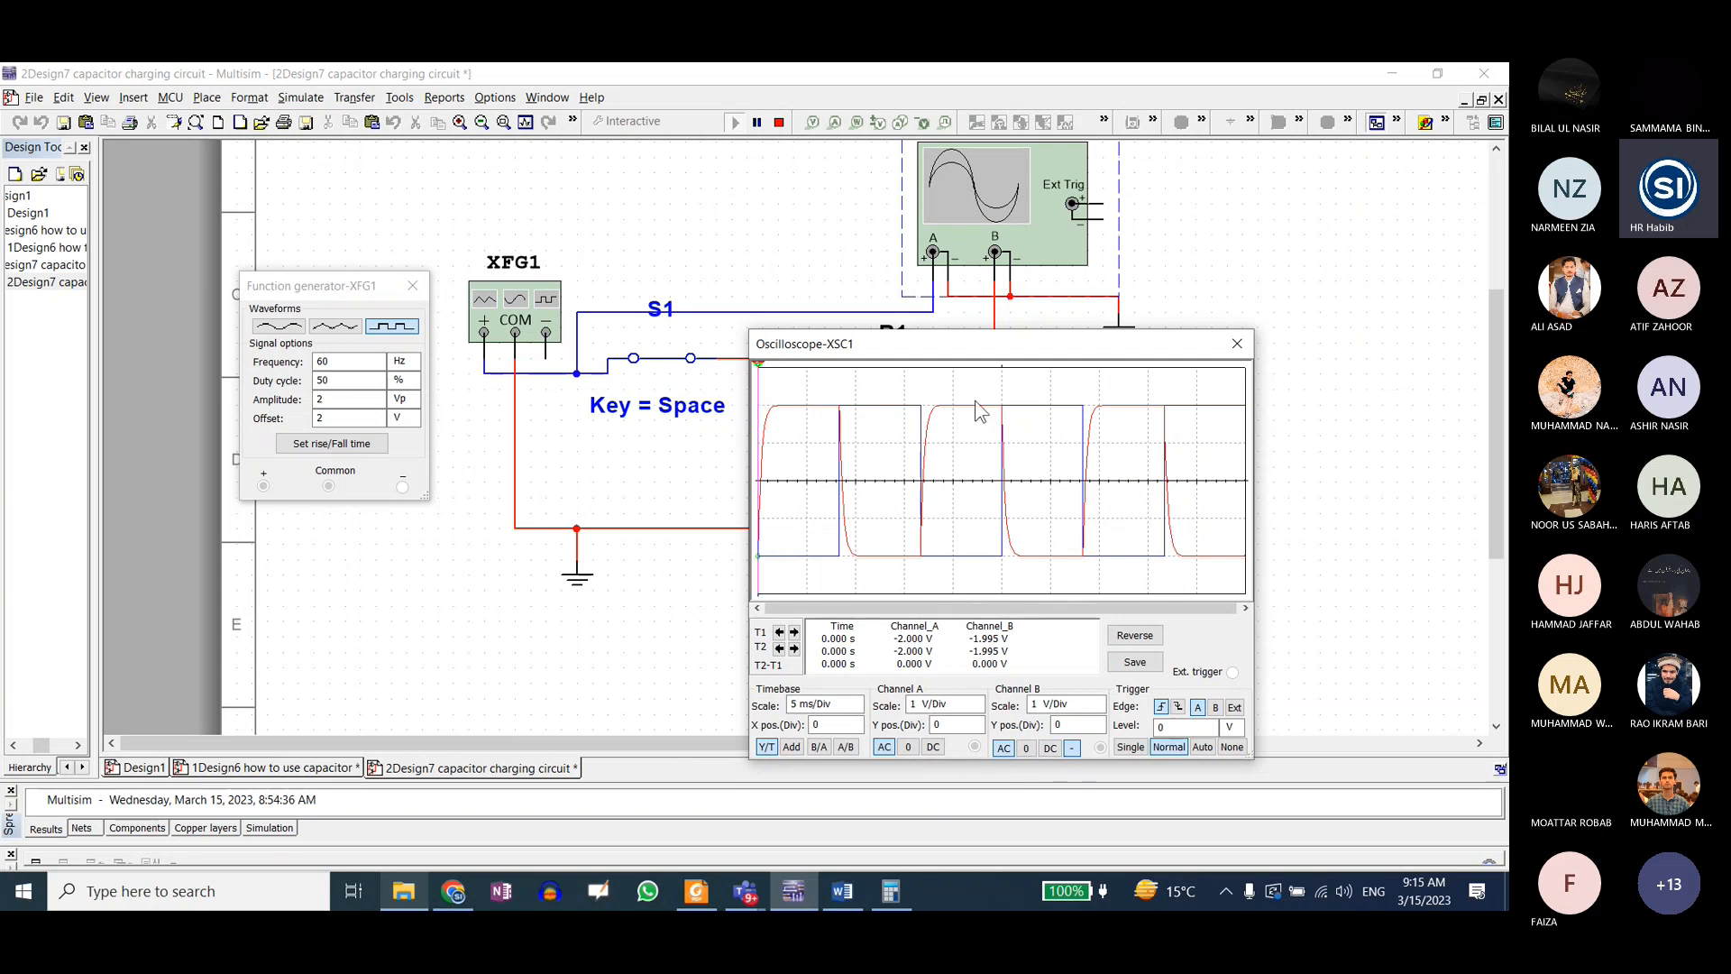
Step: Set channel A's coupling to 0 to isolate the channel B capacitor waveform, and restart the trace by toggling the trigger edge to falling and back
{"action": "left_click", "coordinate": [908, 748]}
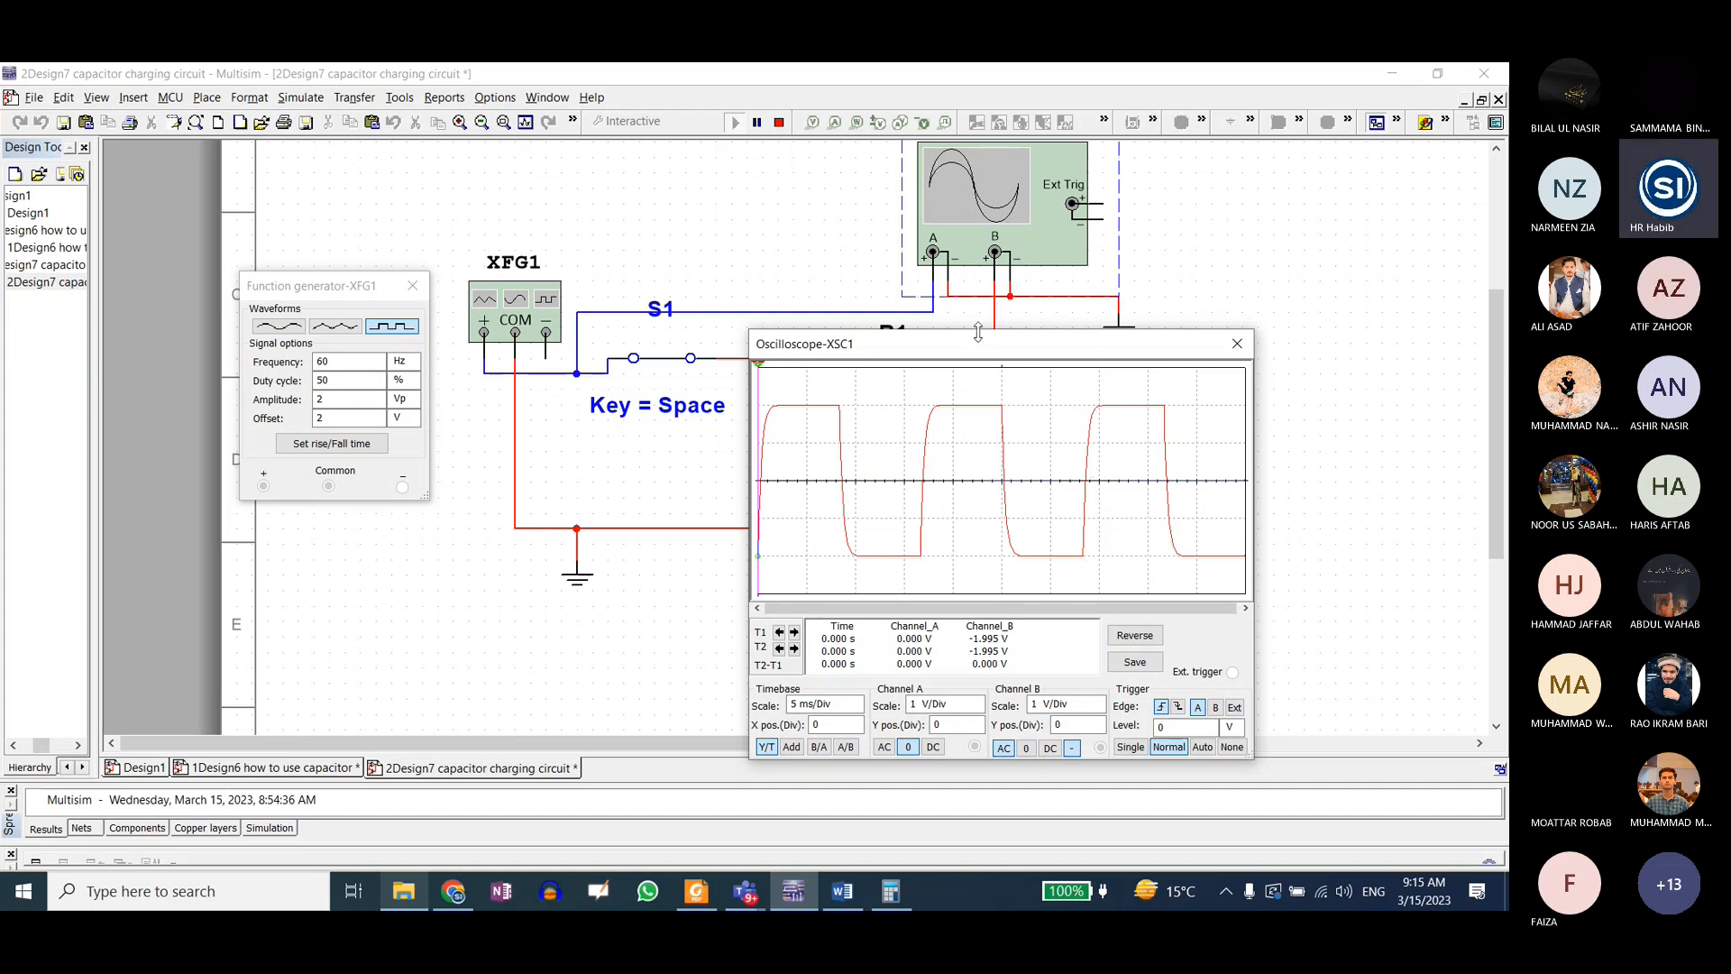
{"action": "left_click_drag", "start_coordinate": [981, 343], "coordinate": [914, 312]}
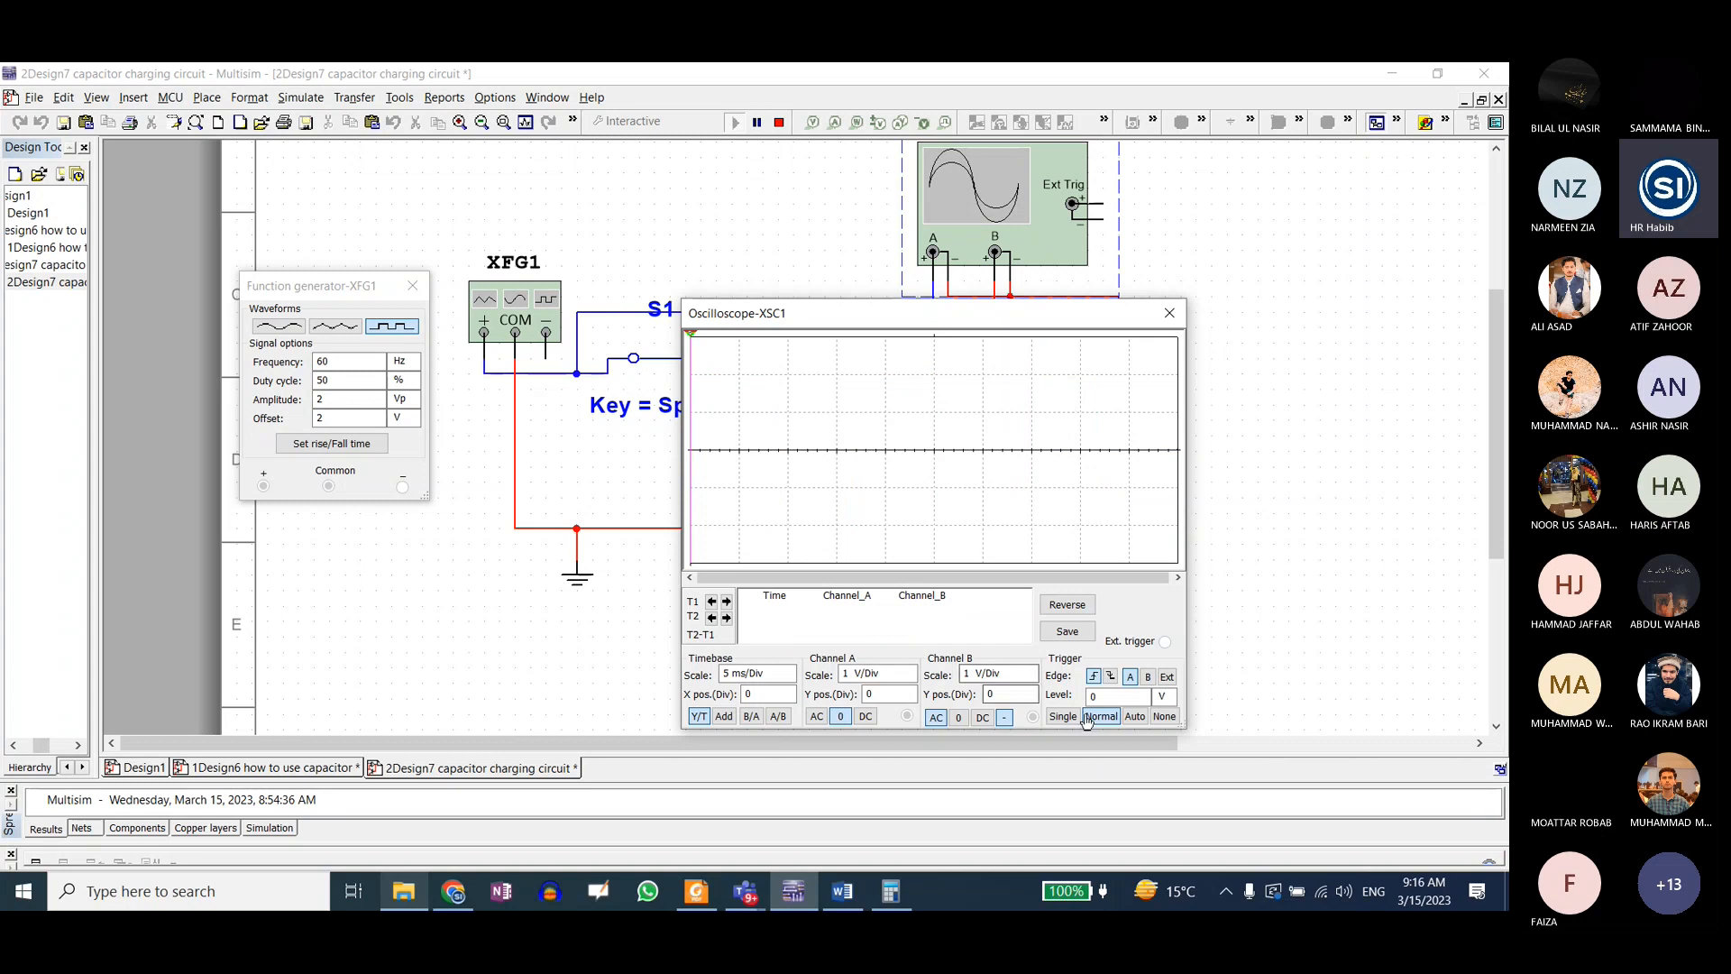
{"action": "left_click", "coordinate": [1110, 677]}
{"action": "left_click", "coordinate": [1091, 677]}
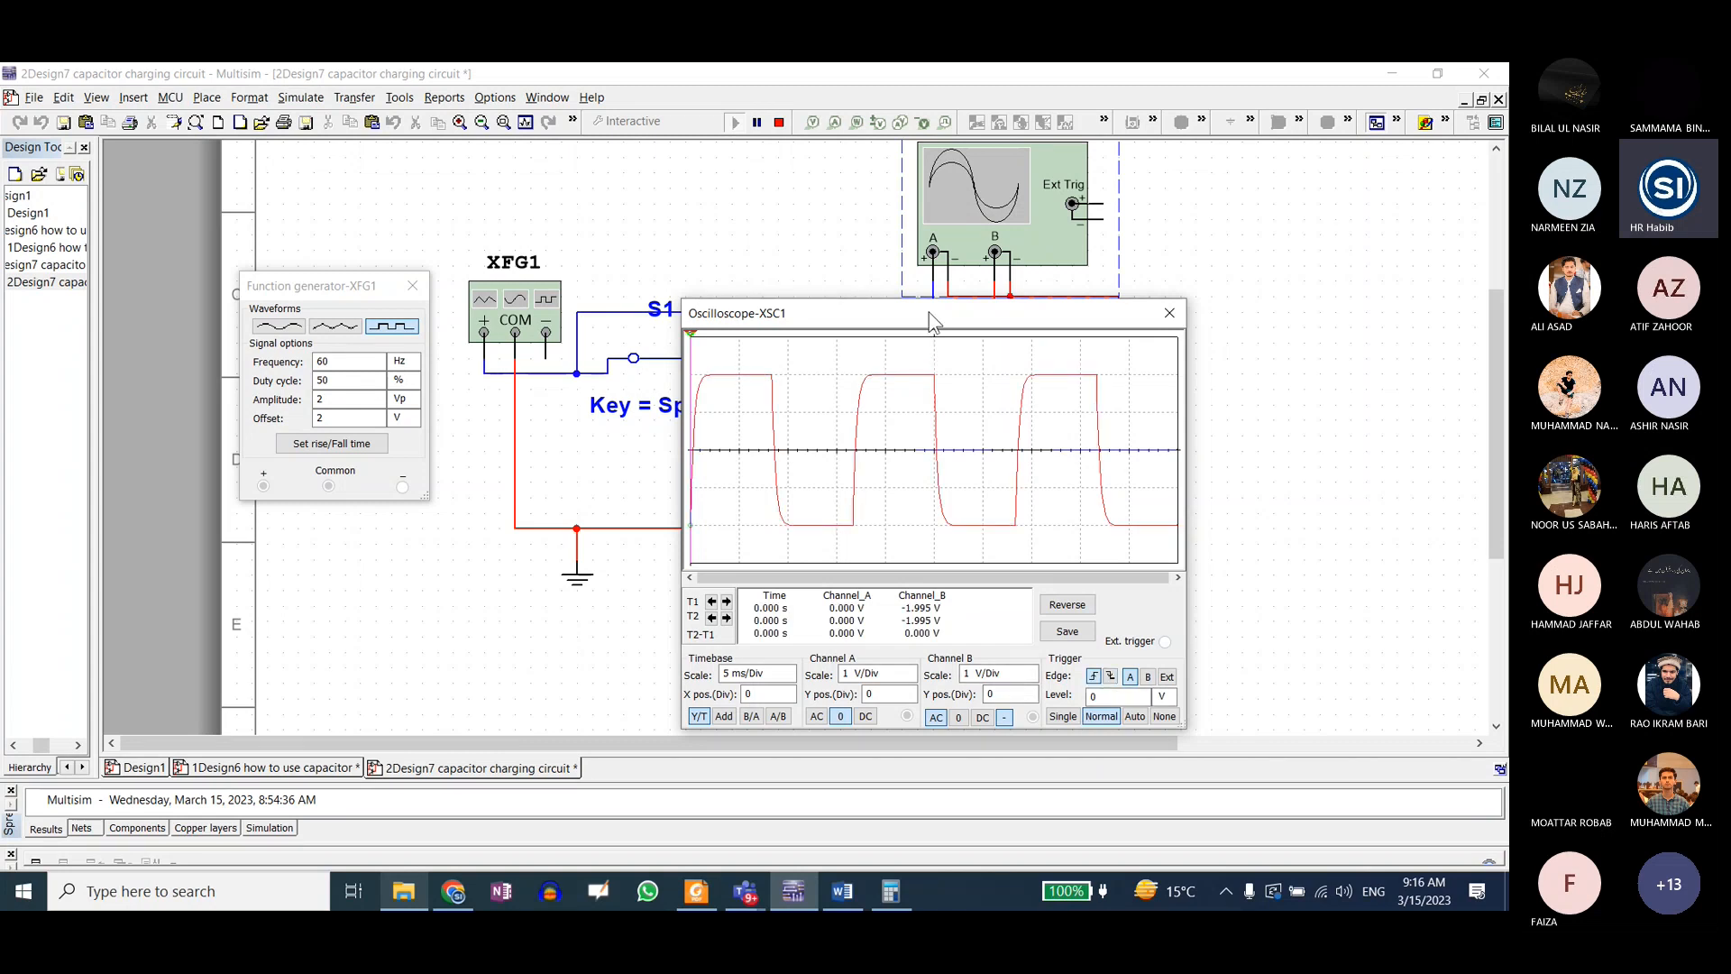
Step: Stop the capacitor charging simulation and close the XSC1 oscilloscope window
{"action": "left_click_drag", "start_coordinate": [931, 315], "coordinate": [890, 232]}
{"action": "left_click", "coordinate": [781, 126]}
{"action": "left_click", "coordinate": [1129, 228]}
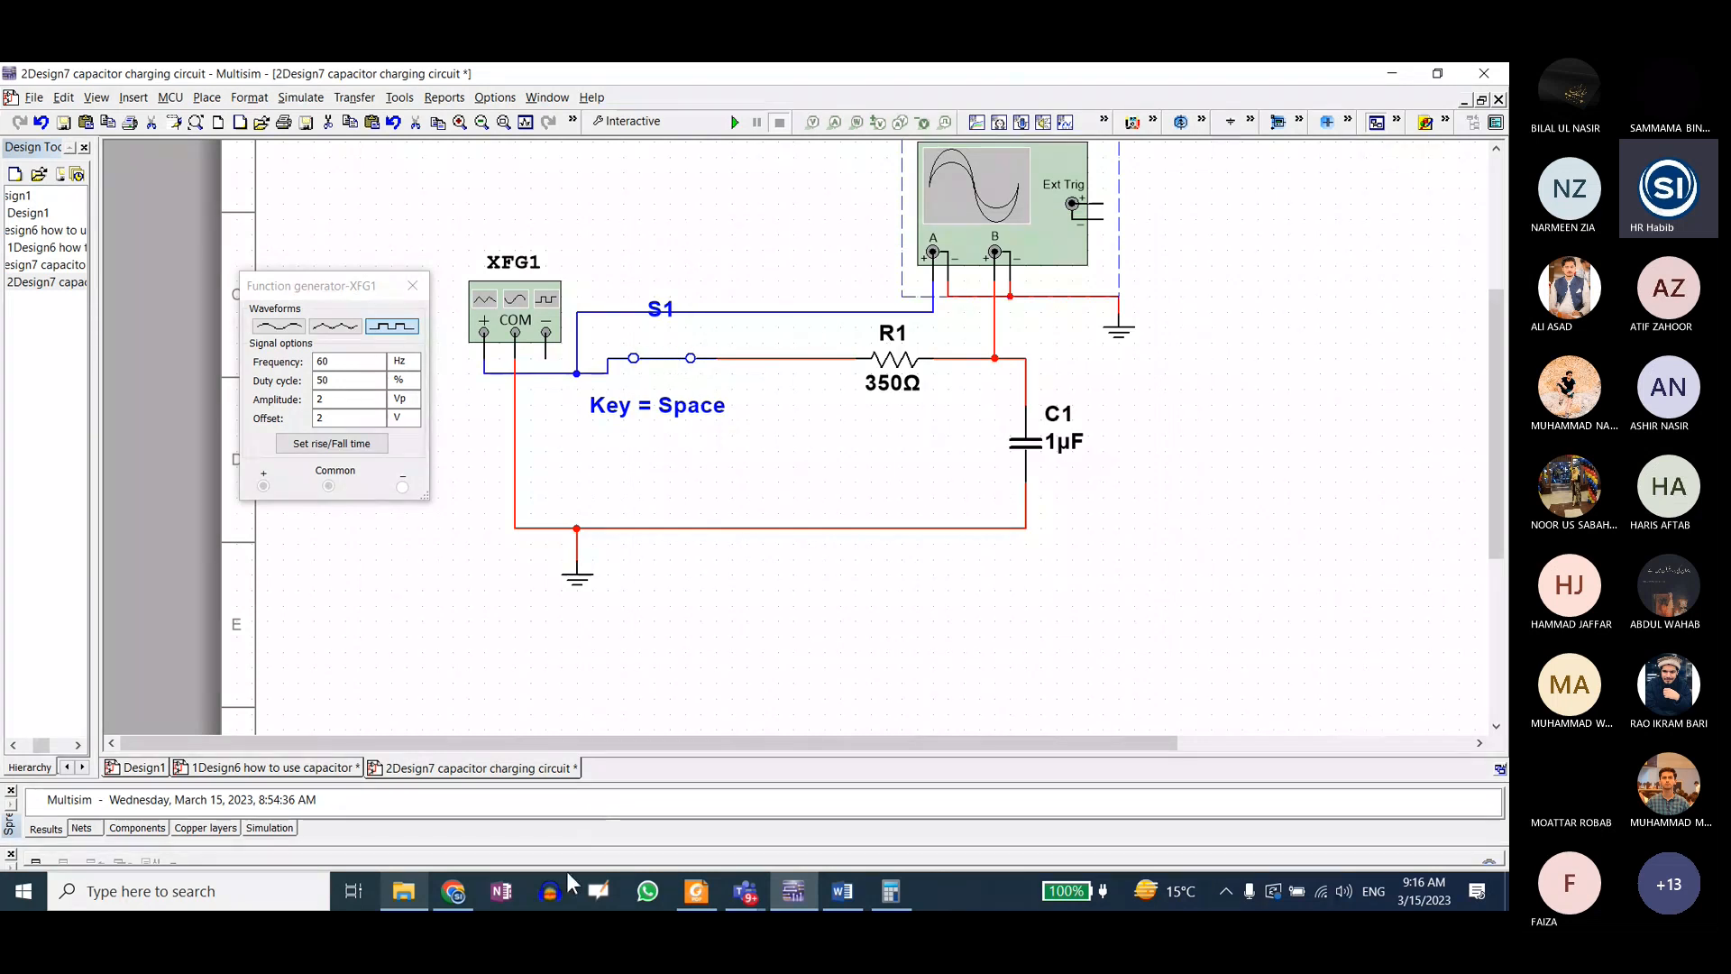
Step: Open the 3Design7b capacitor charging circuit transient file from the selected folder in PE Lab's Lab4 folder
{"action": "left_click", "coordinate": [403, 891]}
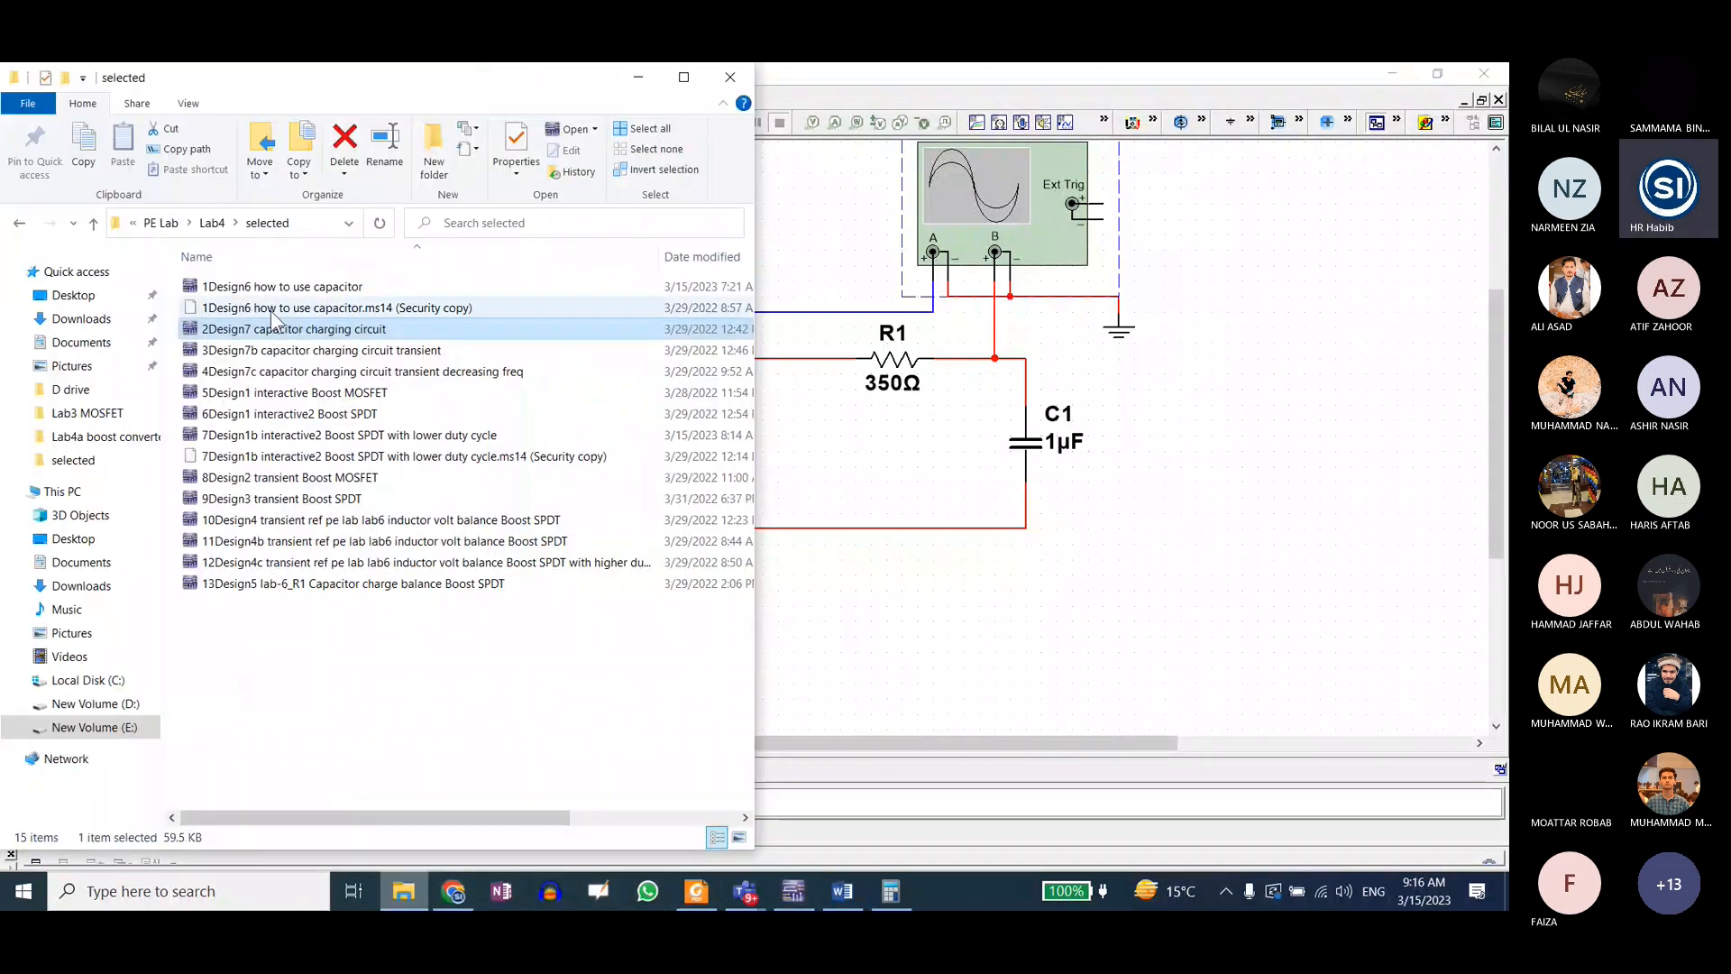
{"action": "double_click", "coordinate": [254, 353]}
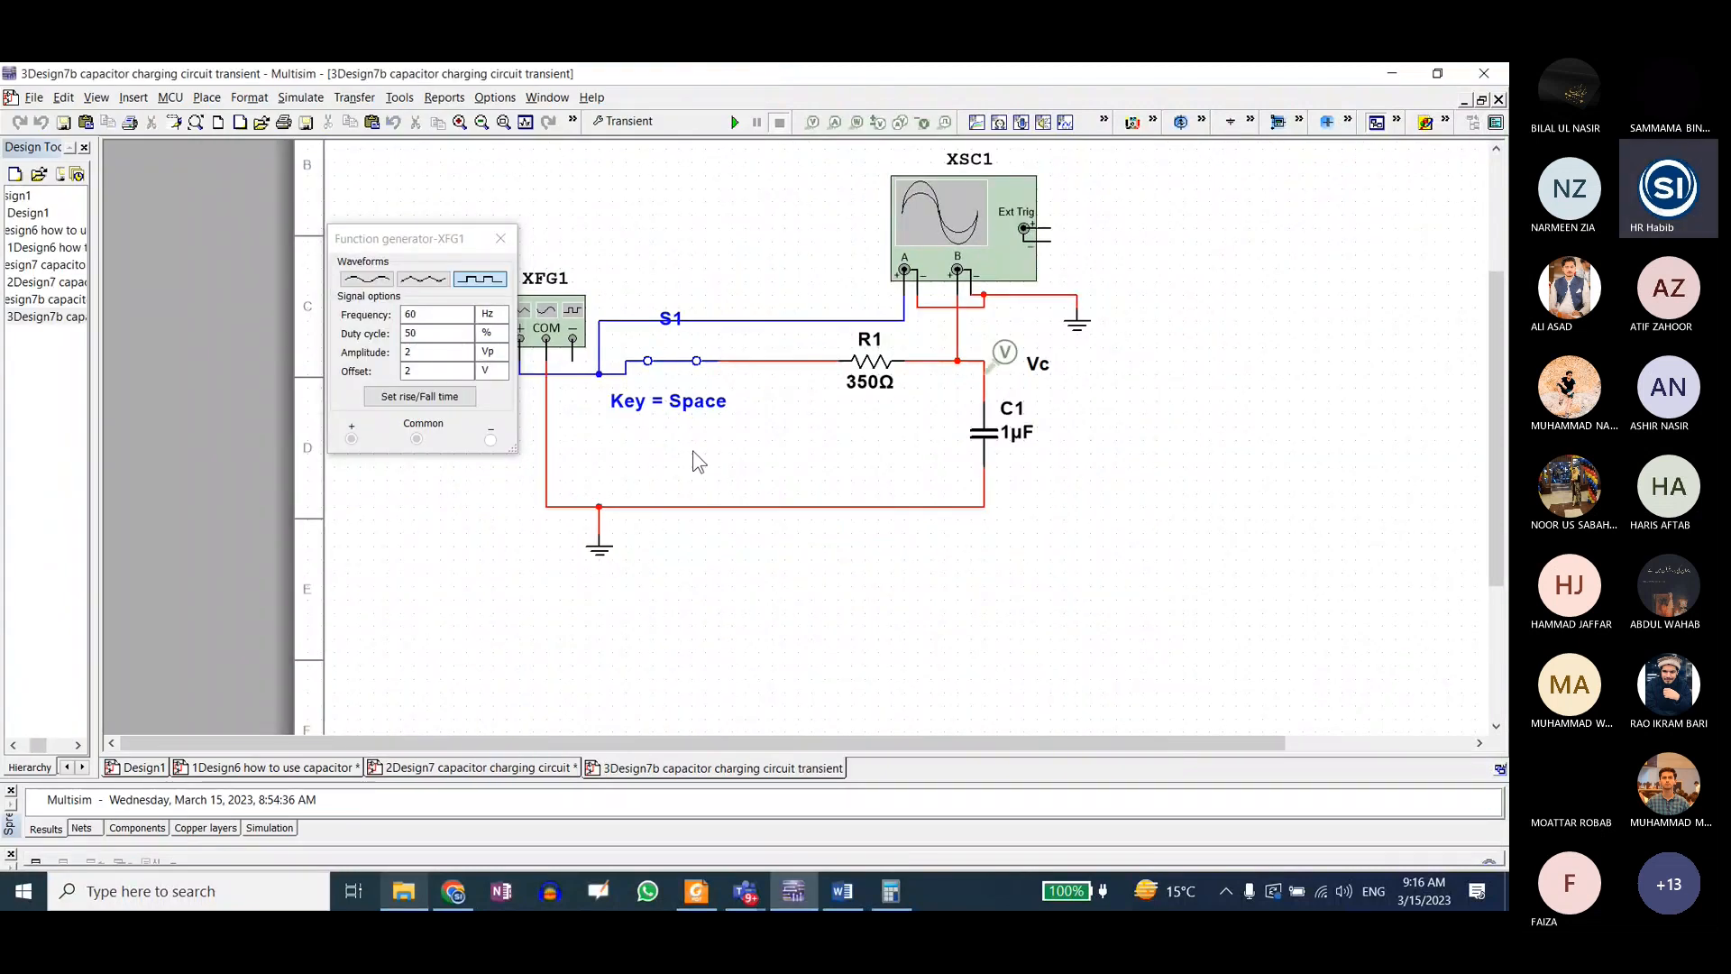
{"action": "left_click", "coordinate": [414, 891]}
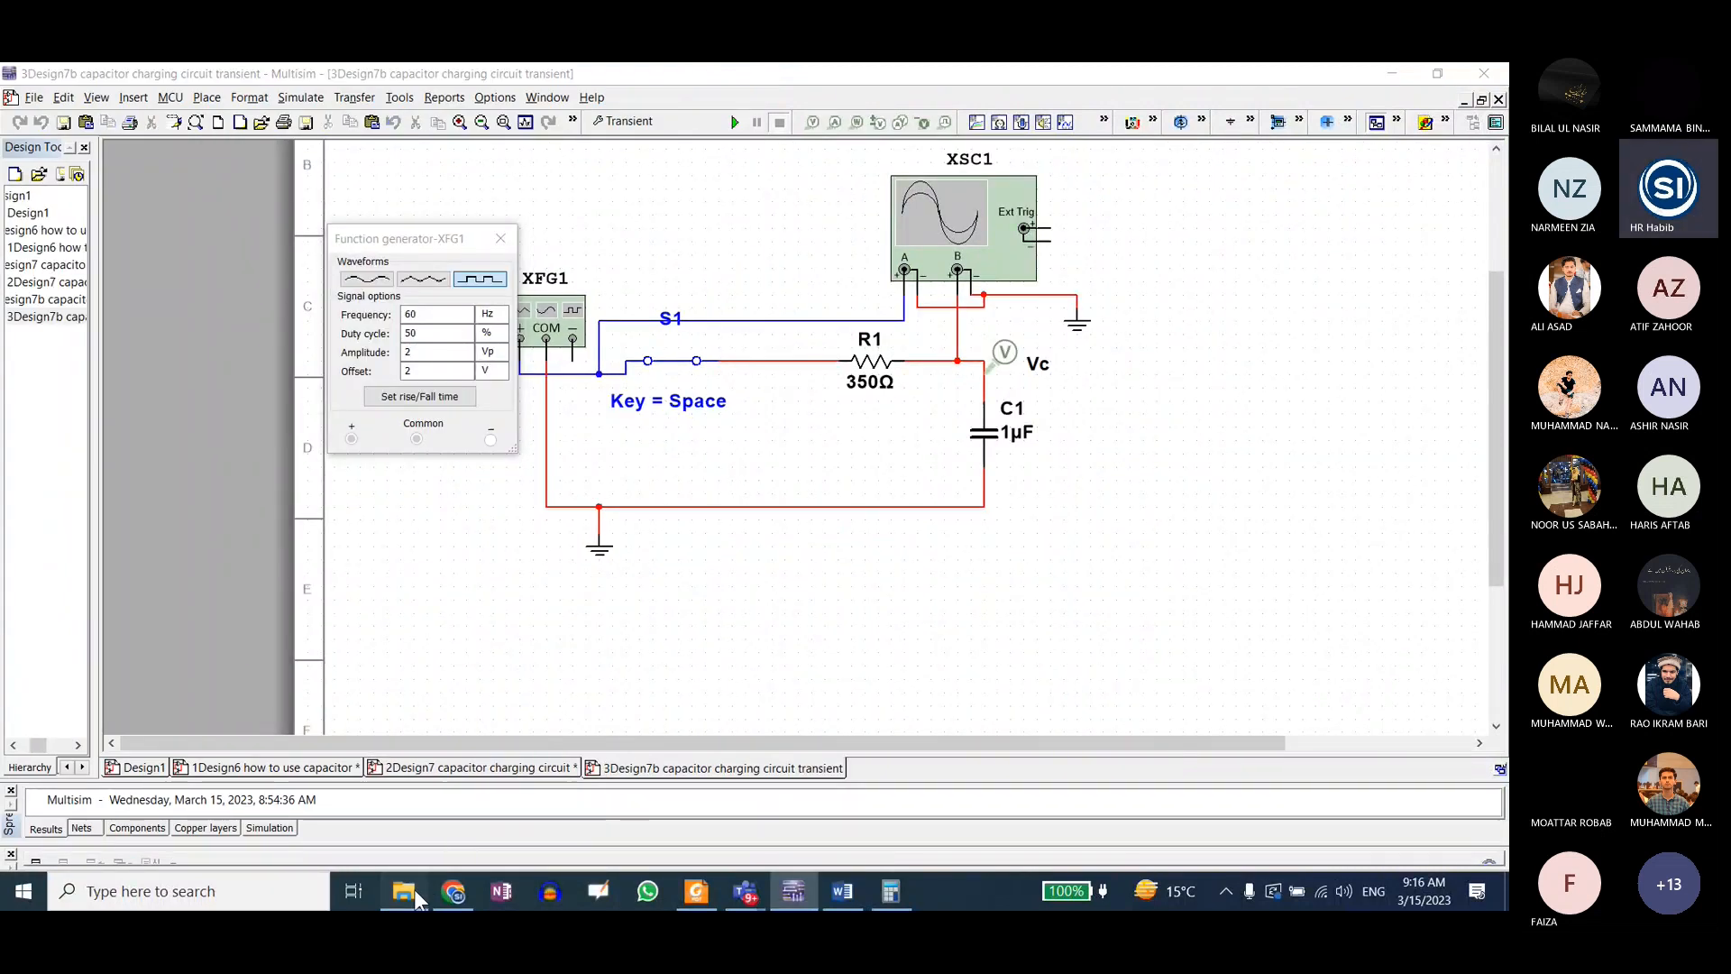
{"action": "left_click", "coordinate": [414, 891]}
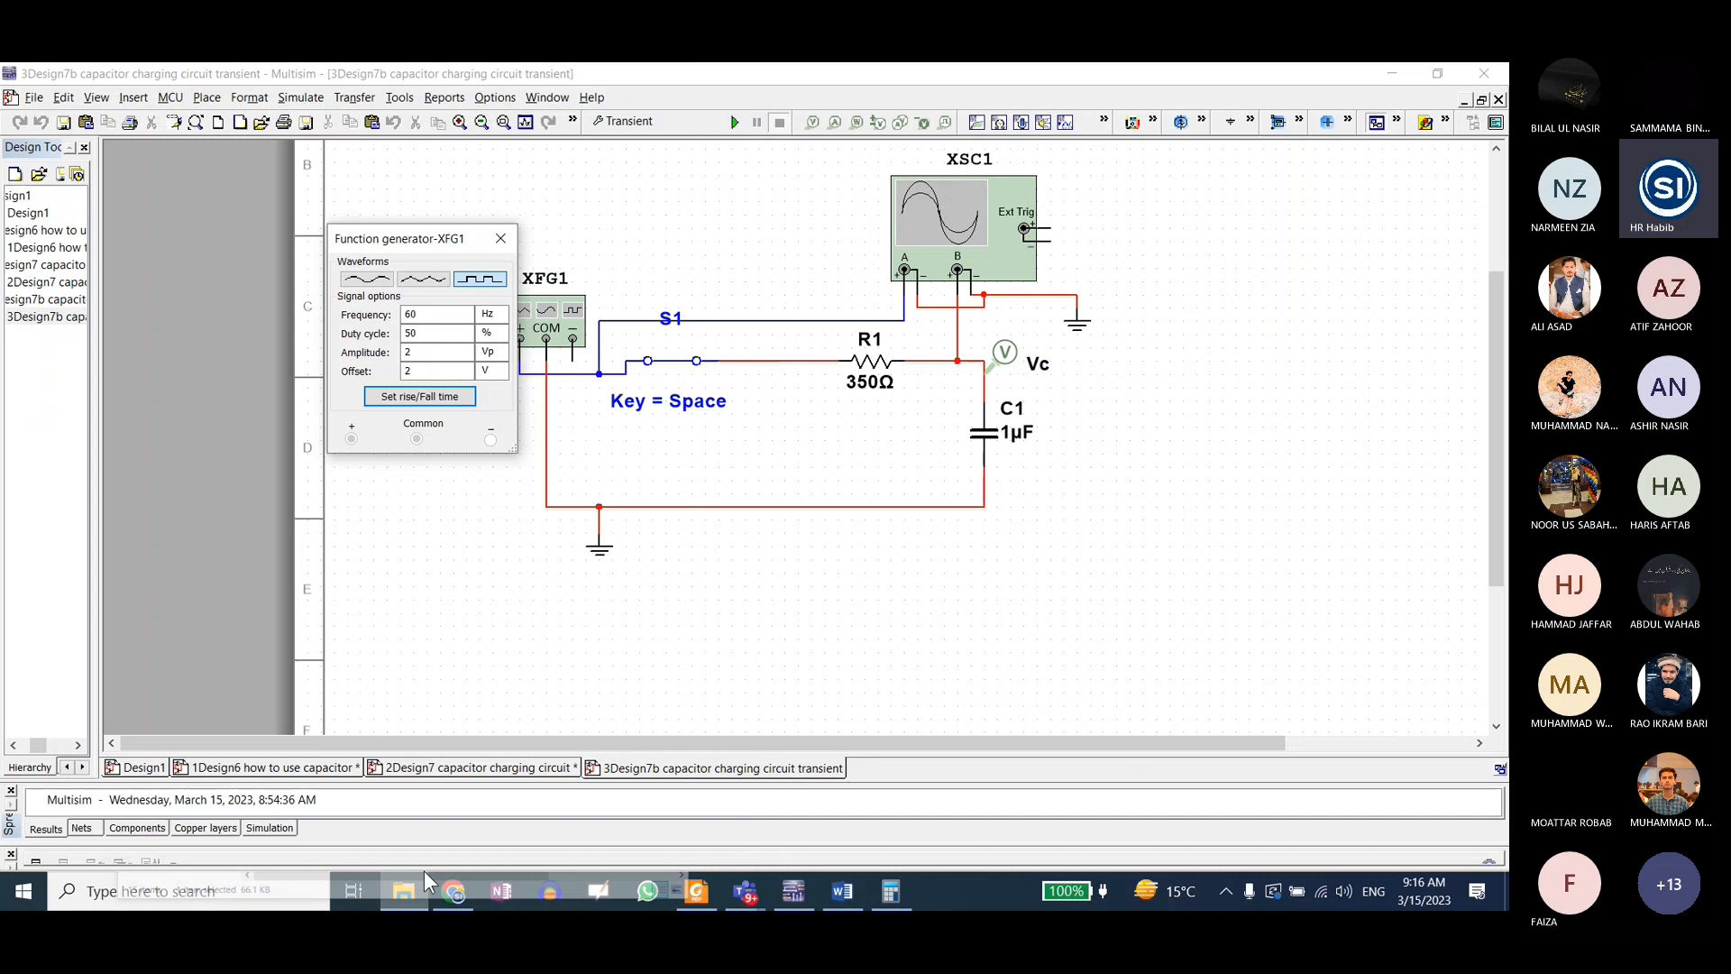
Step: Review the Transient analysis output variable V(Vc) and its time range, and run the analysis with an end time of 0.01 s
{"action": "left_click", "coordinate": [645, 124]}
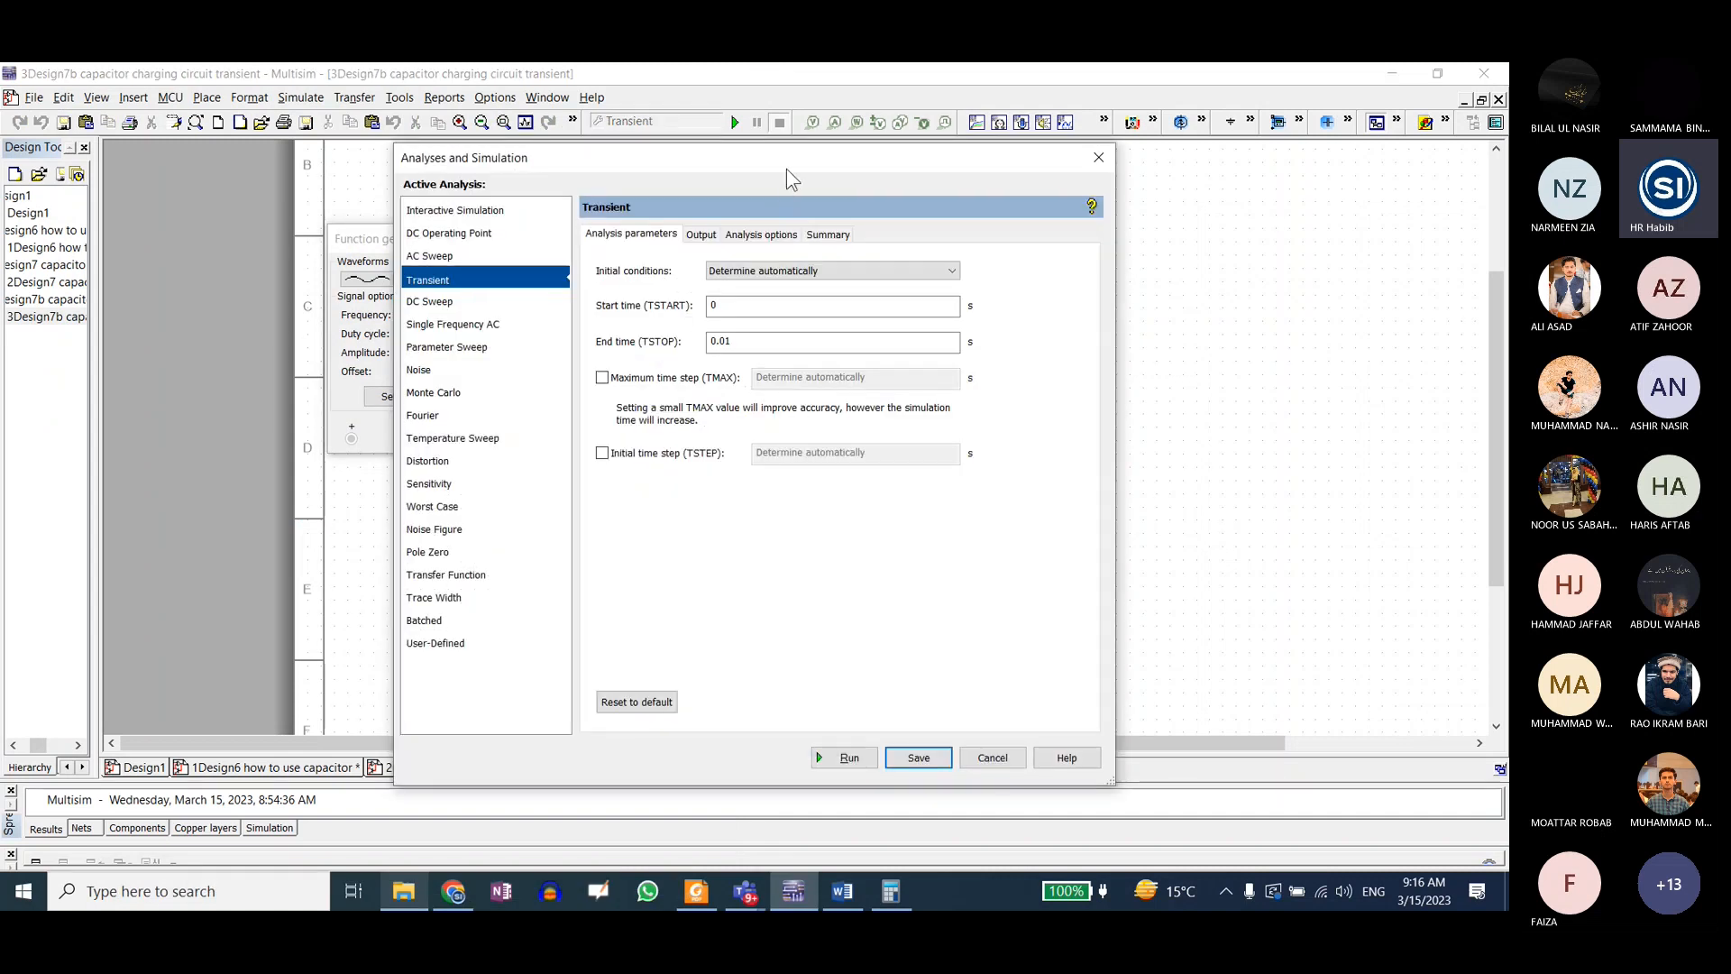
{"action": "left_click", "coordinate": [842, 227]}
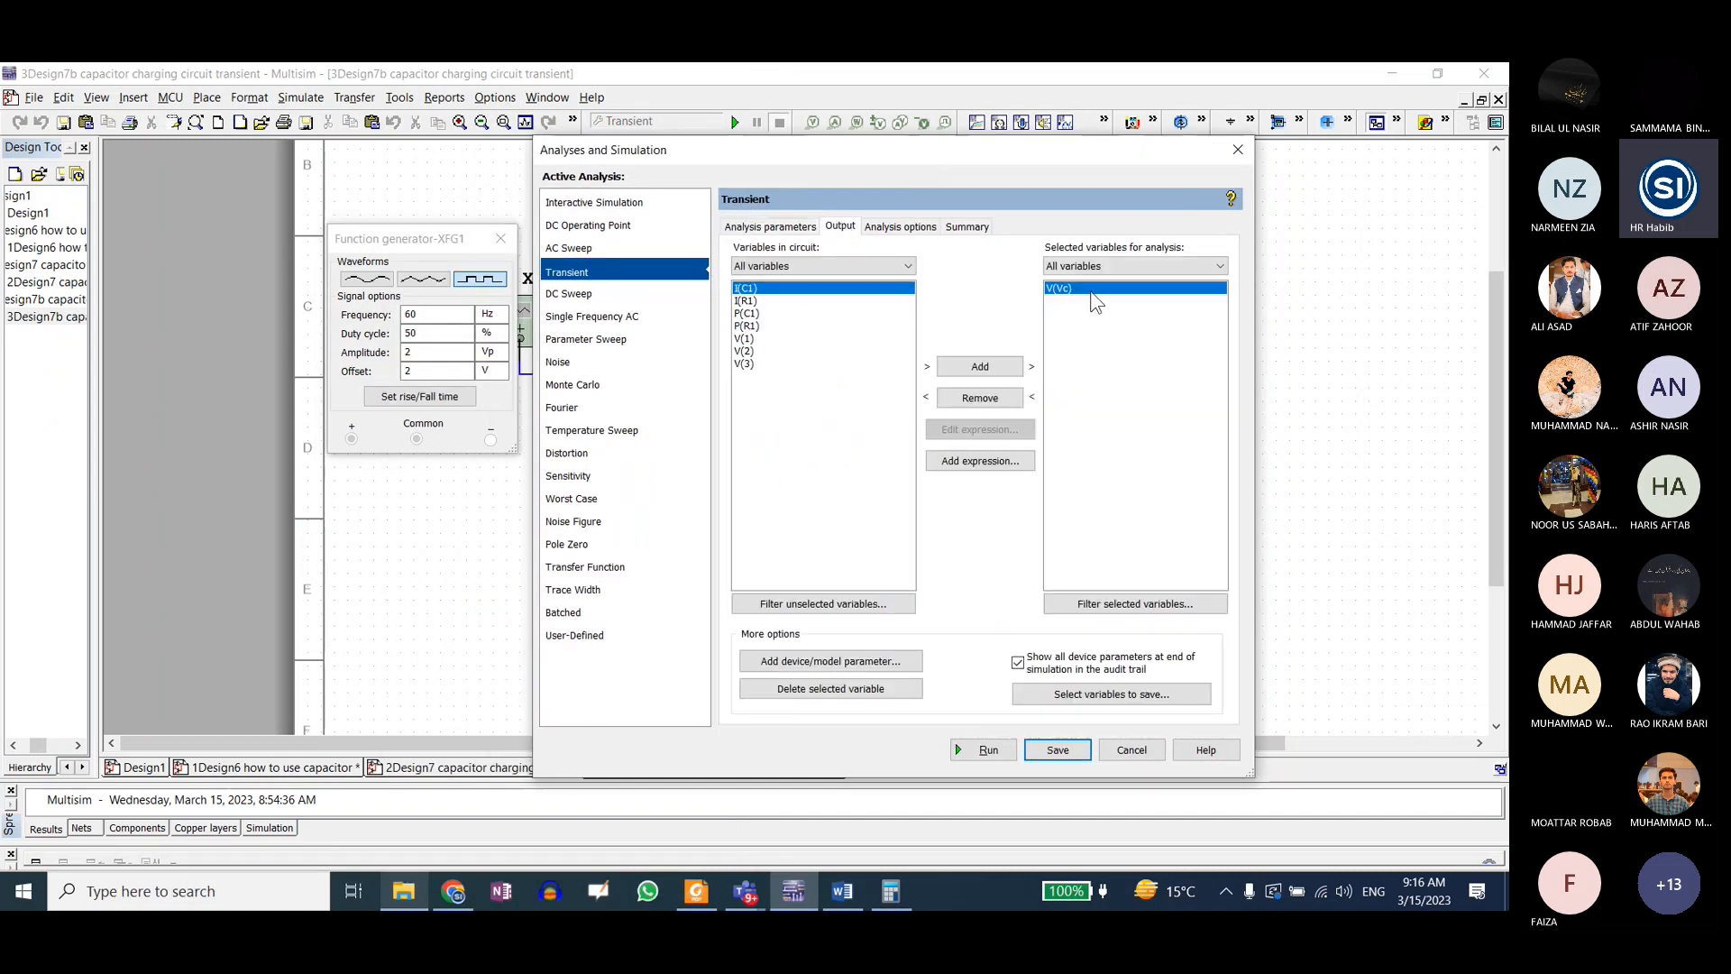
{"action": "left_click", "coordinate": [793, 228]}
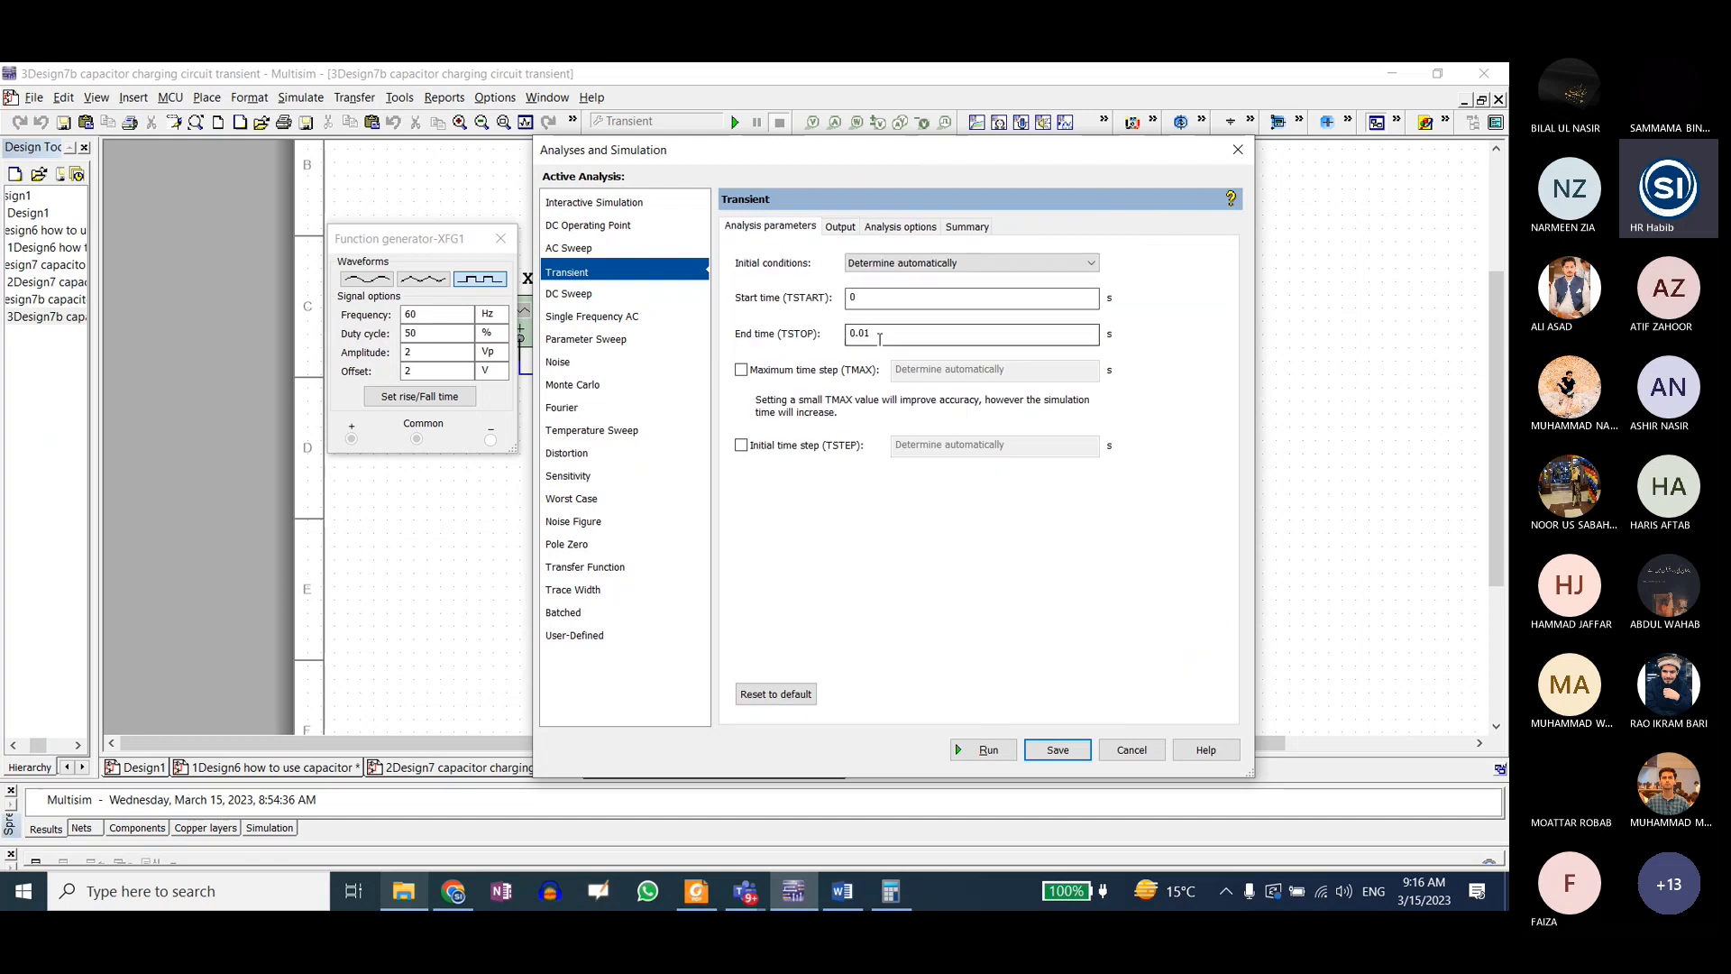
{"action": "left_click_drag", "start_coordinate": [877, 335], "coordinate": [829, 331]}
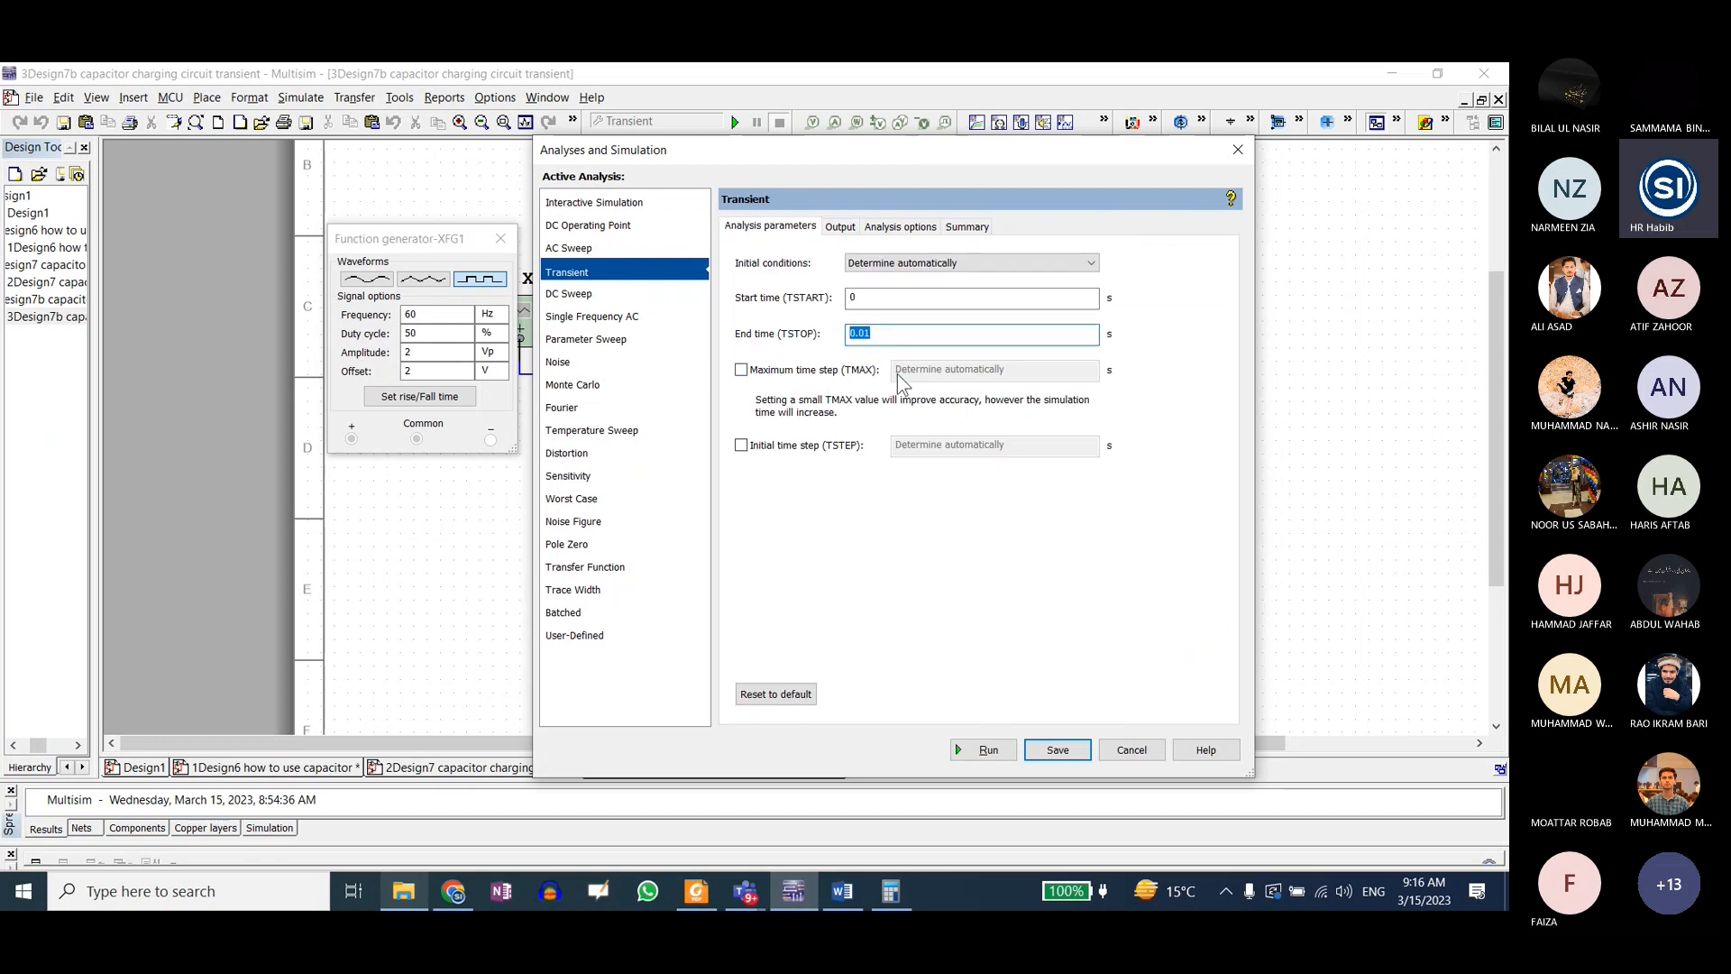
{"action": "left_click", "coordinate": [988, 750]}
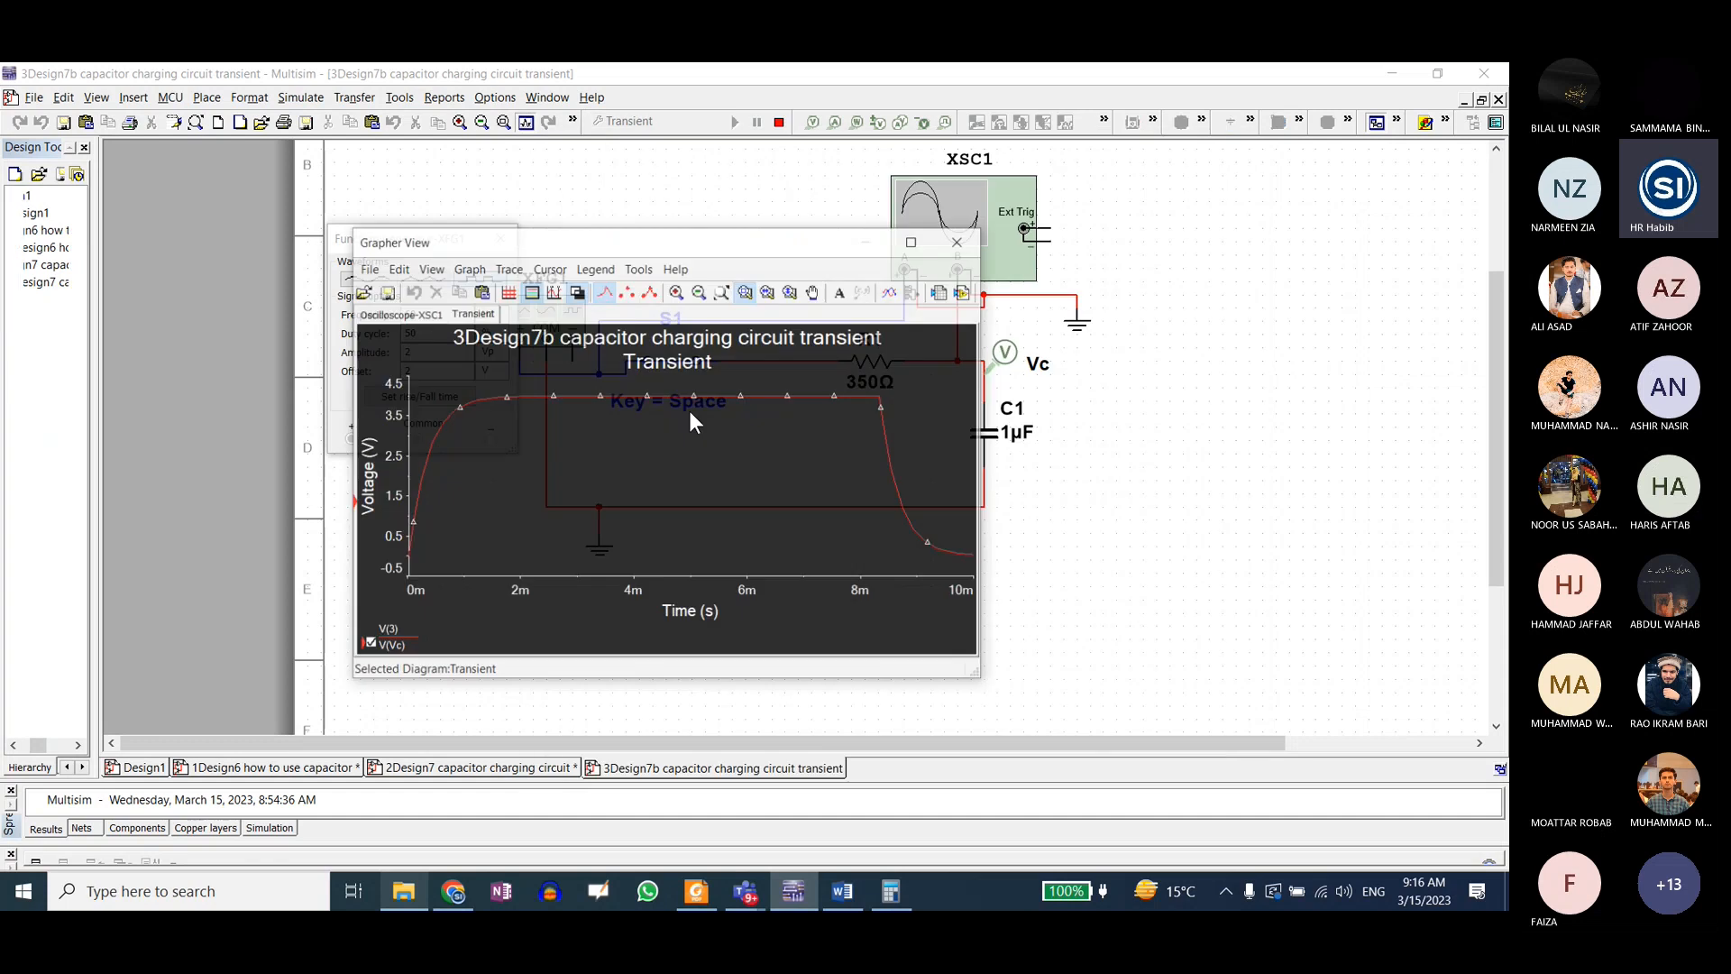
Step: Move the Grapher View window aside to locate the Vc voltage probe above C1, and bring the plot back over the circuit
{"action": "left_click_drag", "start_coordinate": [725, 241], "coordinate": [703, 587]}
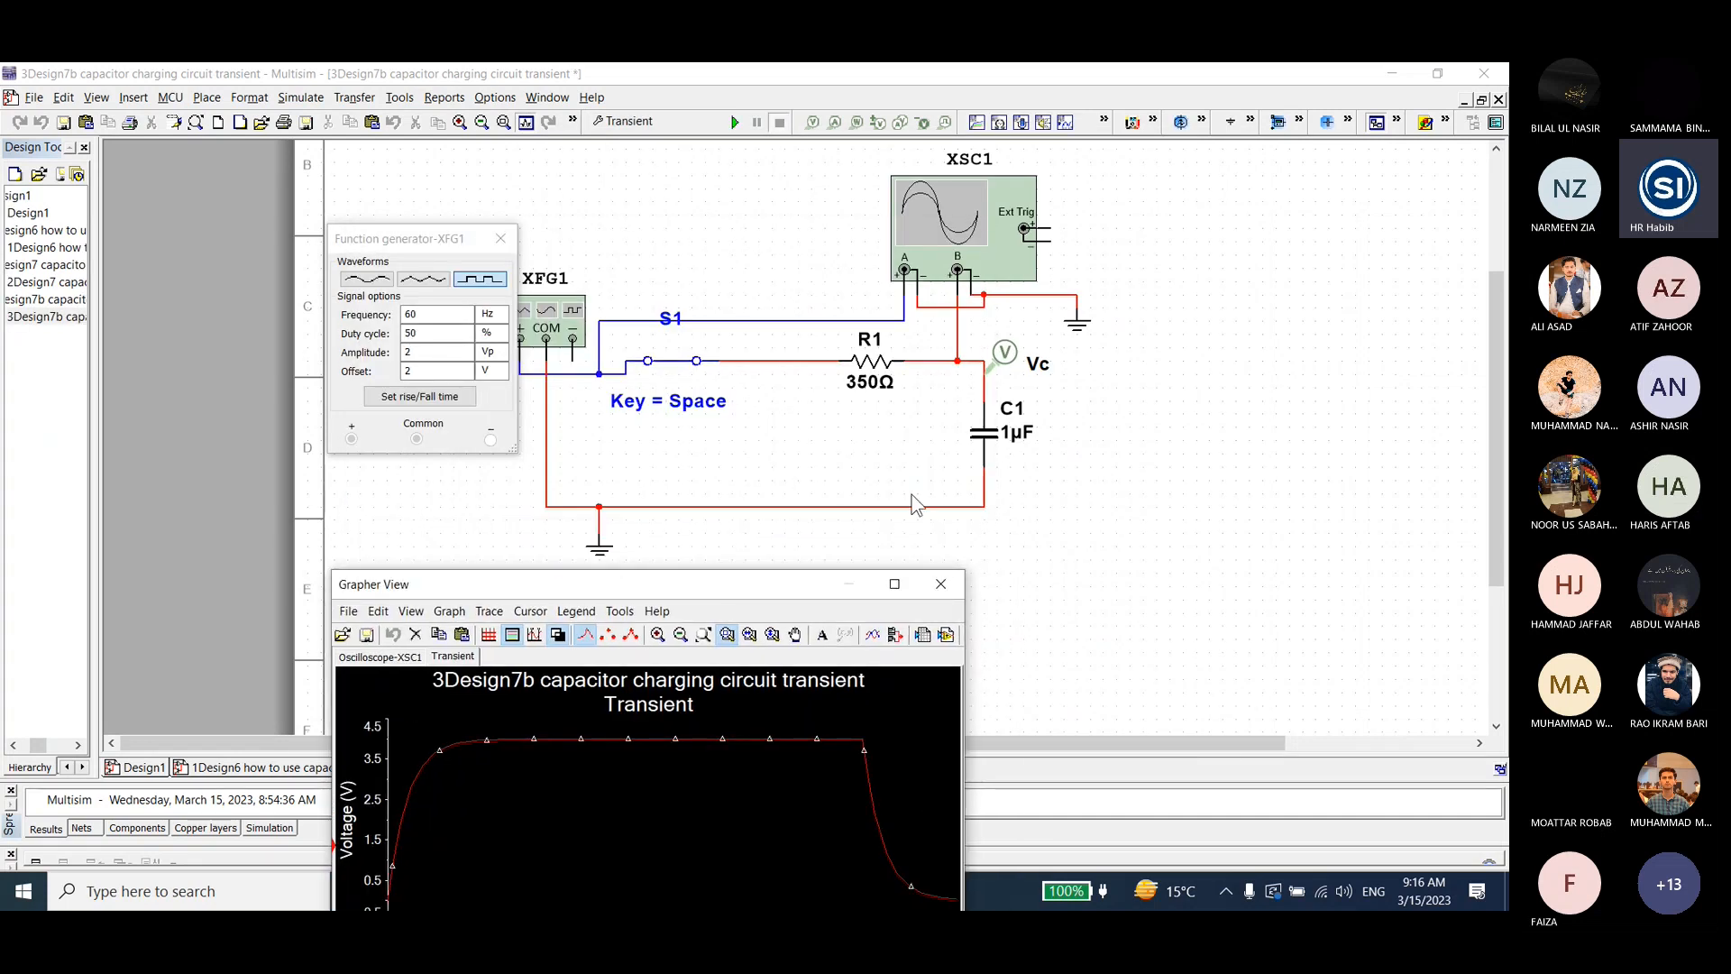
{"action": "left_click", "coordinate": [1010, 366]}
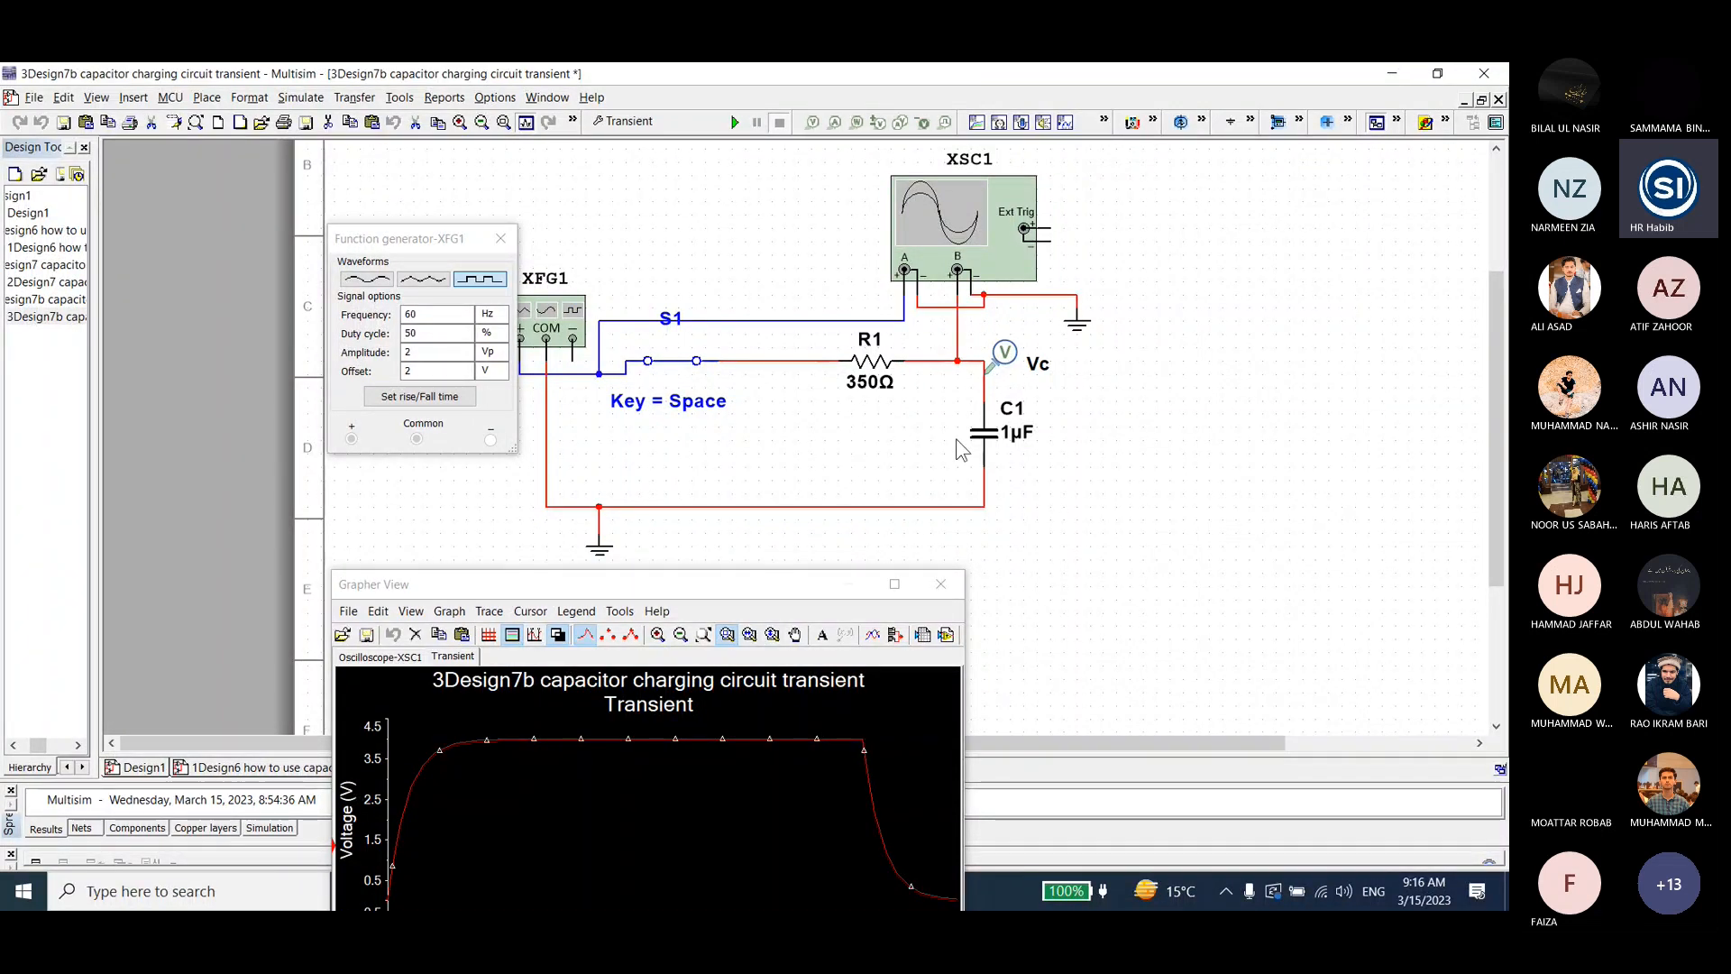
{"action": "left_click_drag", "start_coordinate": [671, 584], "coordinate": [787, 227]}
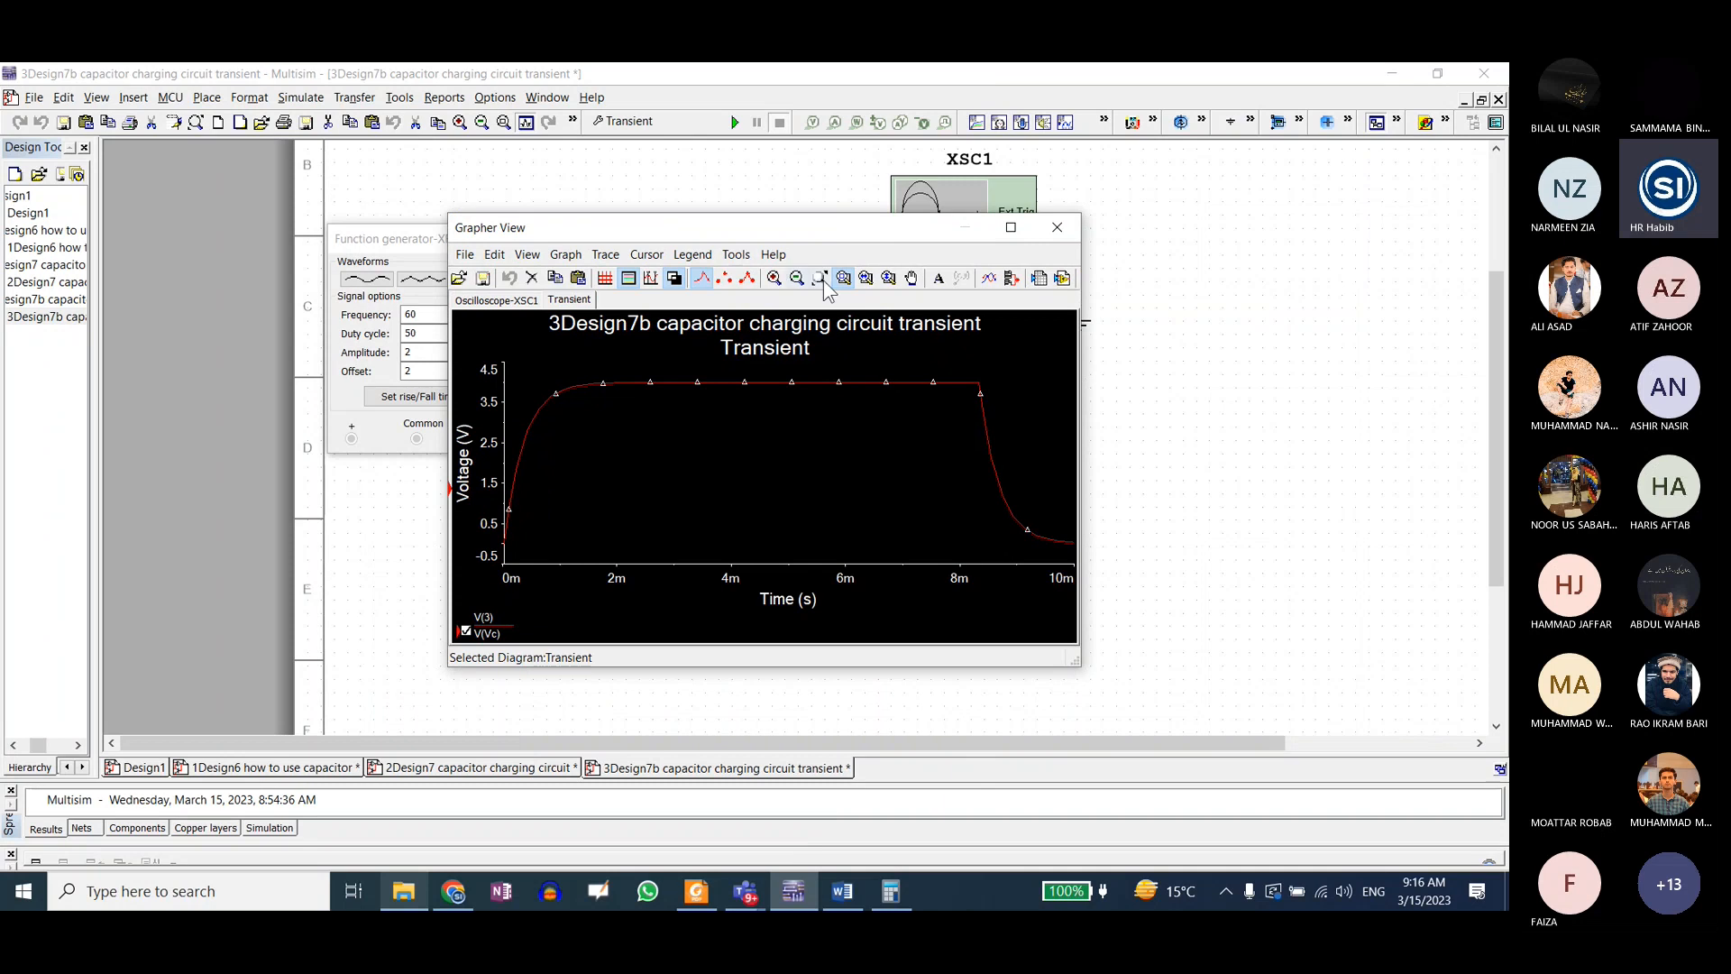
Step: Switch the transient plot to a white background, examine it full screen, and place the restored Grapher View window beside the function generator
{"action": "left_click", "coordinate": [1008, 229]}
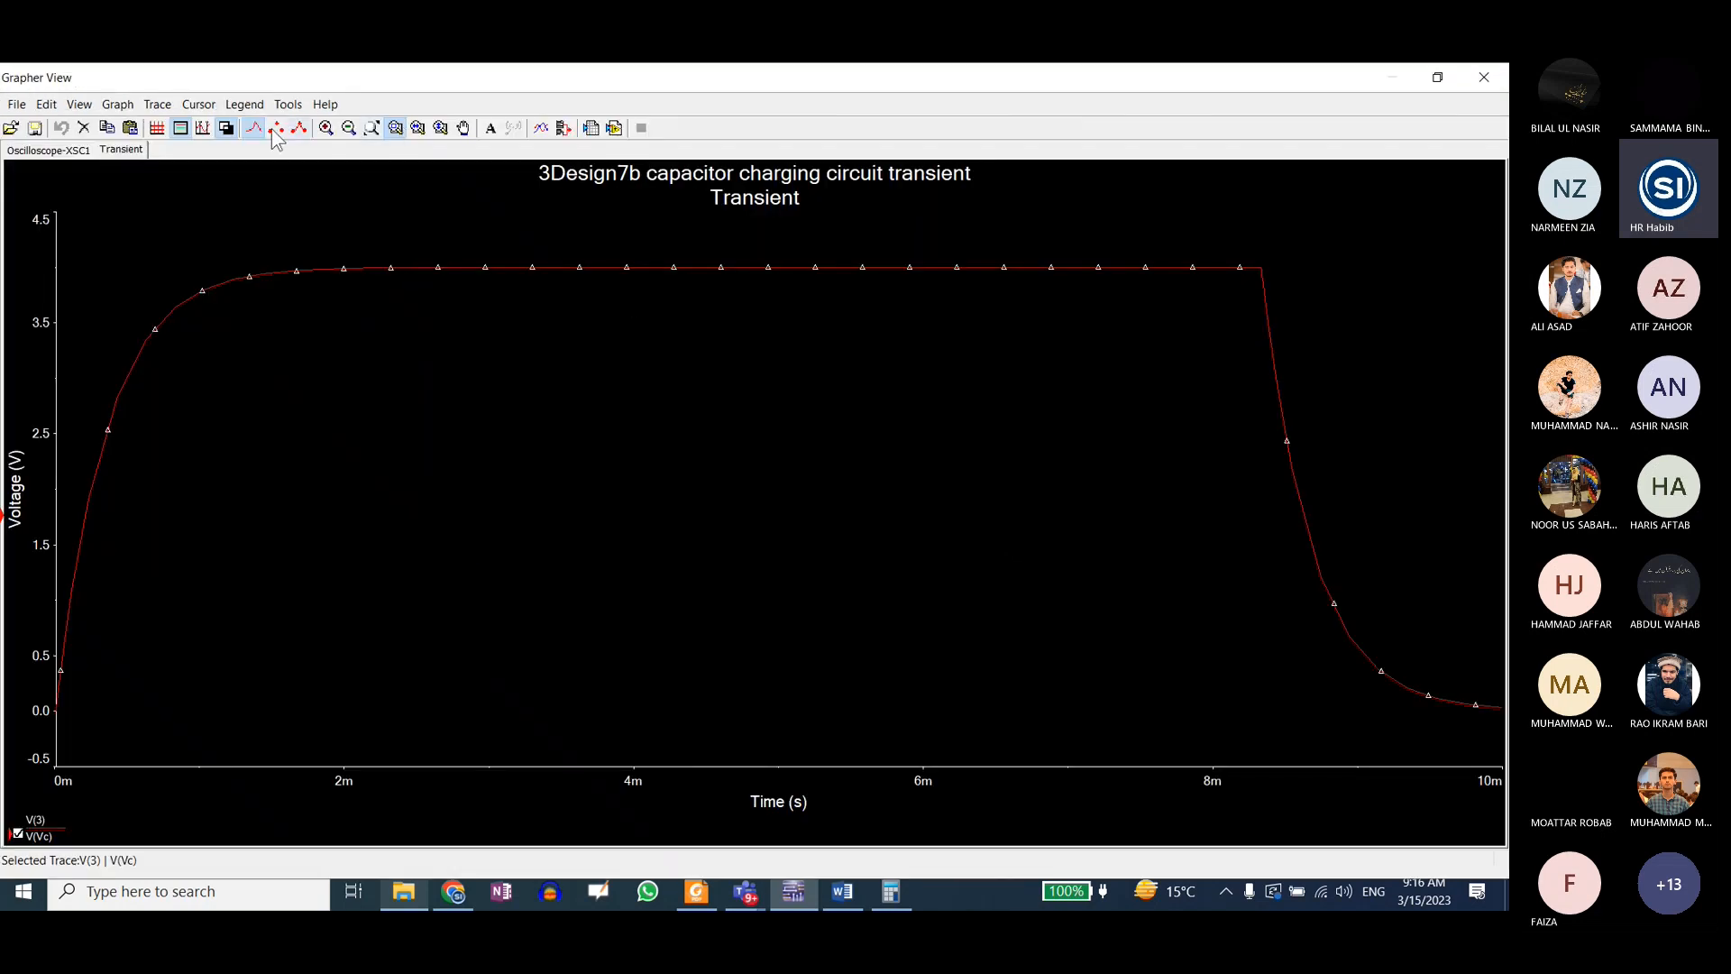
{"action": "left_click", "coordinate": [226, 130]}
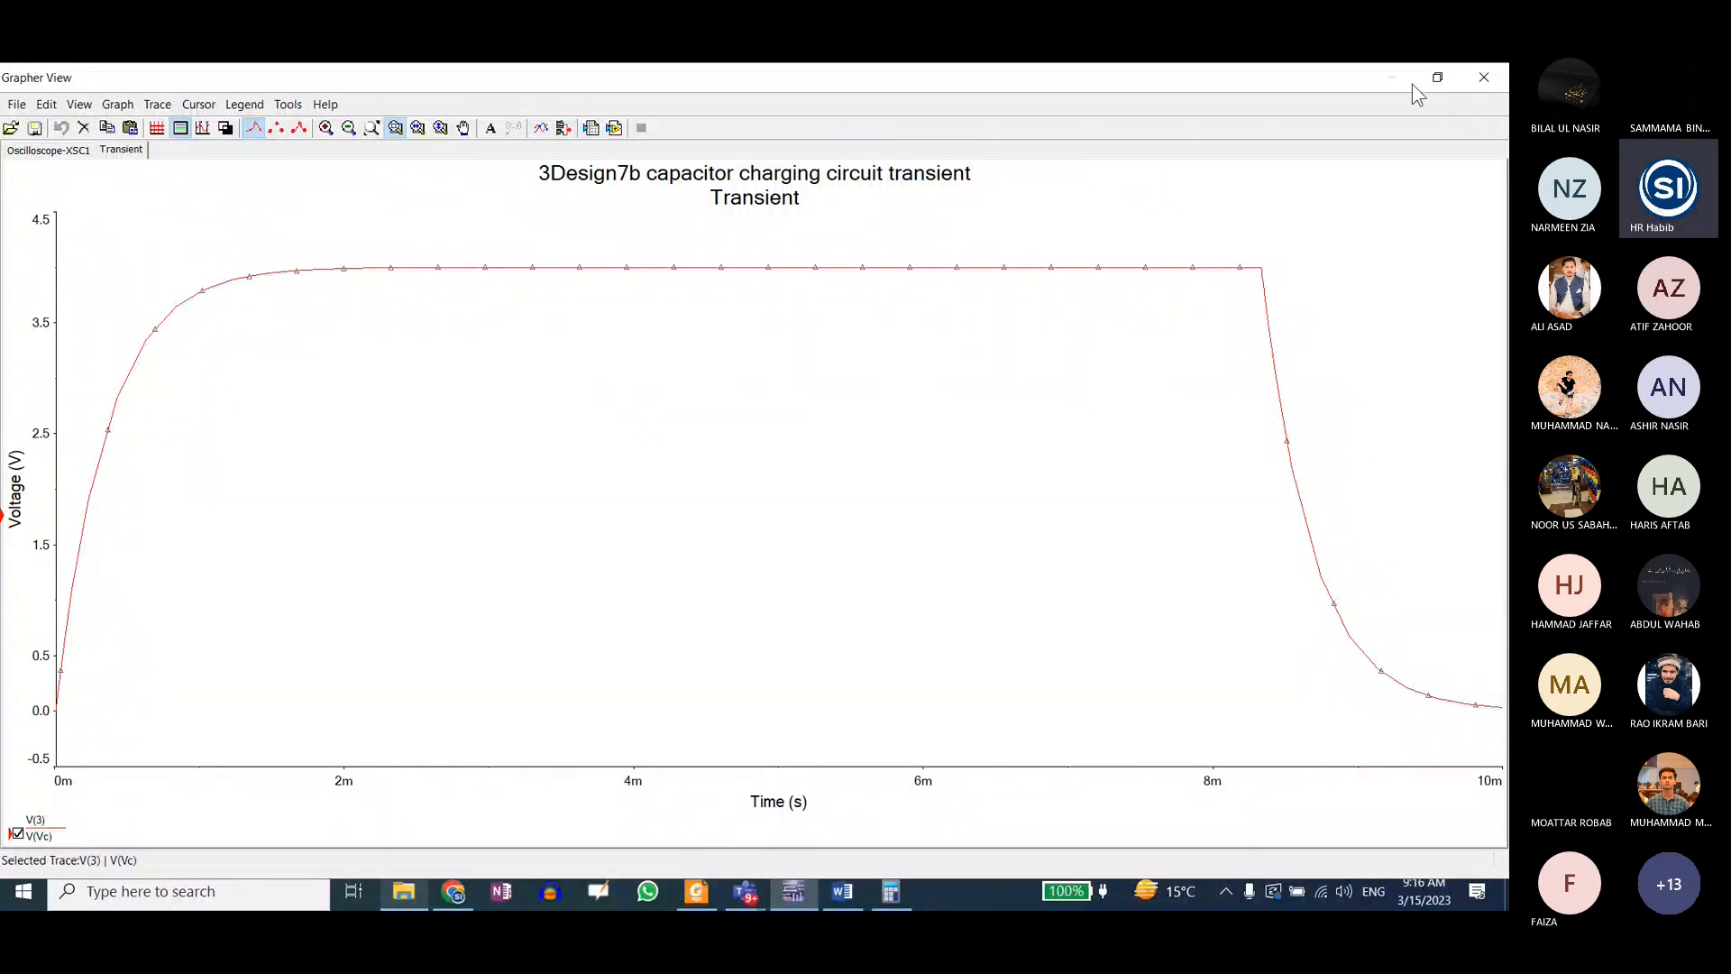
{"action": "left_click", "coordinate": [1437, 77]}
{"action": "mouse_move", "coordinate": [826, 227]}
{"action": "left_mouse_down"}
{"action": "mouse_move", "coordinate": [830, 440]}
{"action": "mouse_move", "coordinate": [797, 598]}
{"action": "mouse_move", "coordinate": [806, 225]}
{"action": "left_mouse_up"}
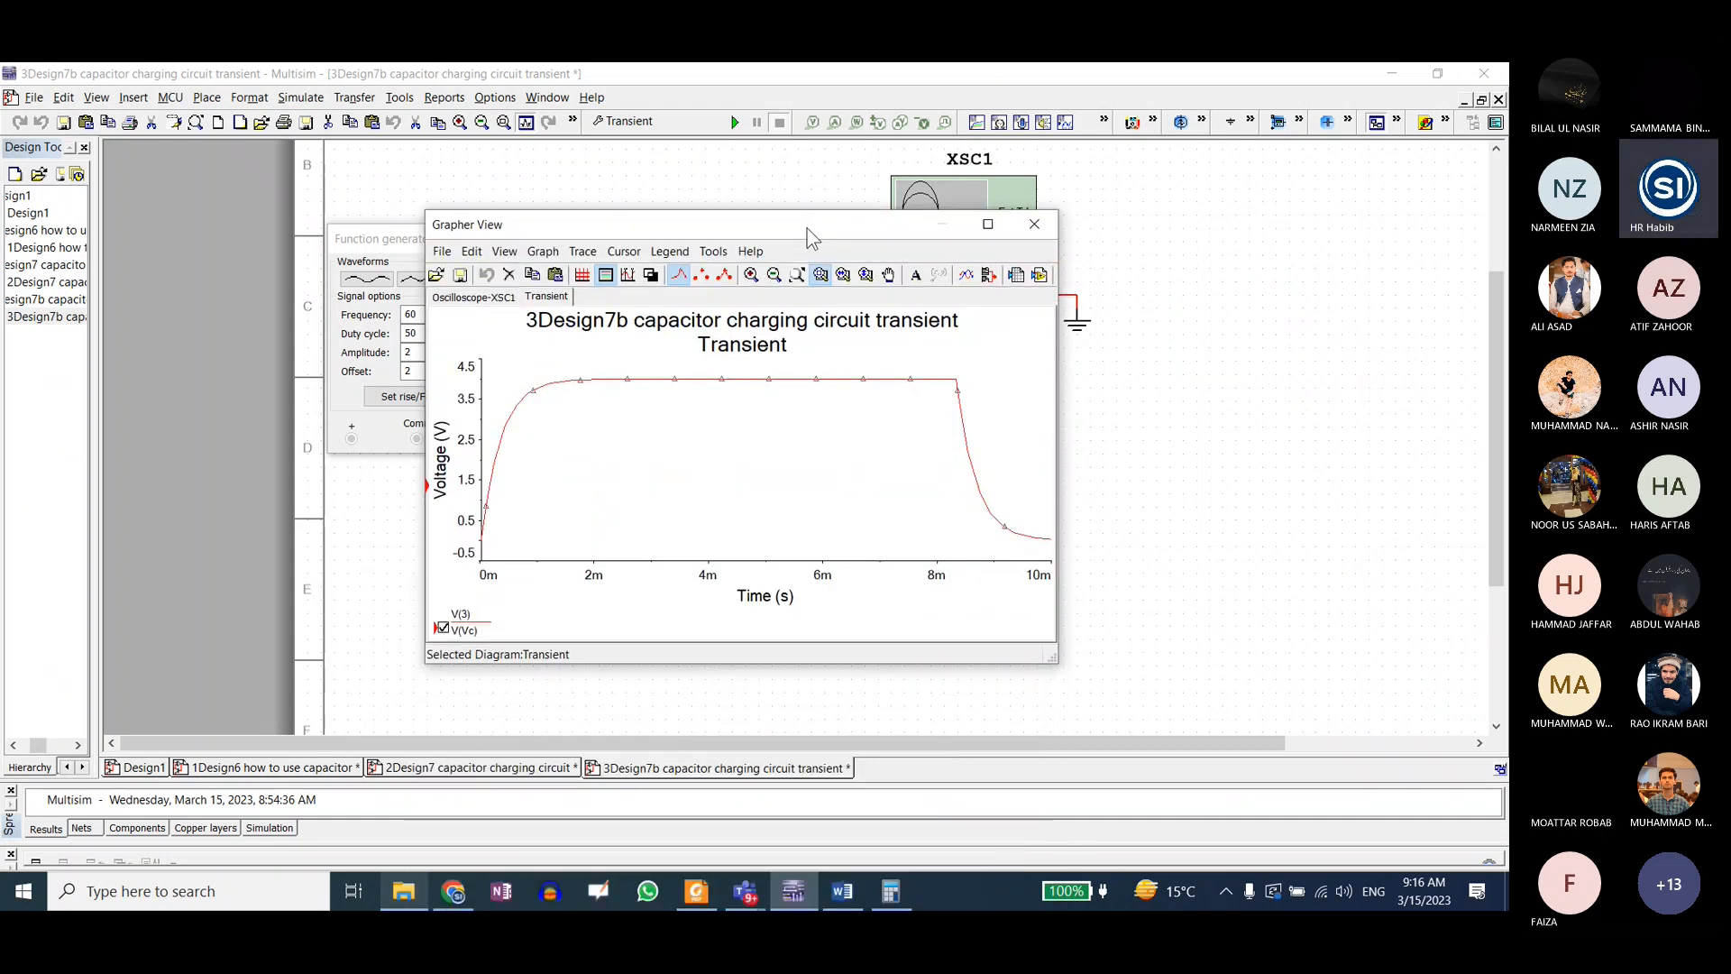
{"action": "left_click", "coordinate": [988, 224]}
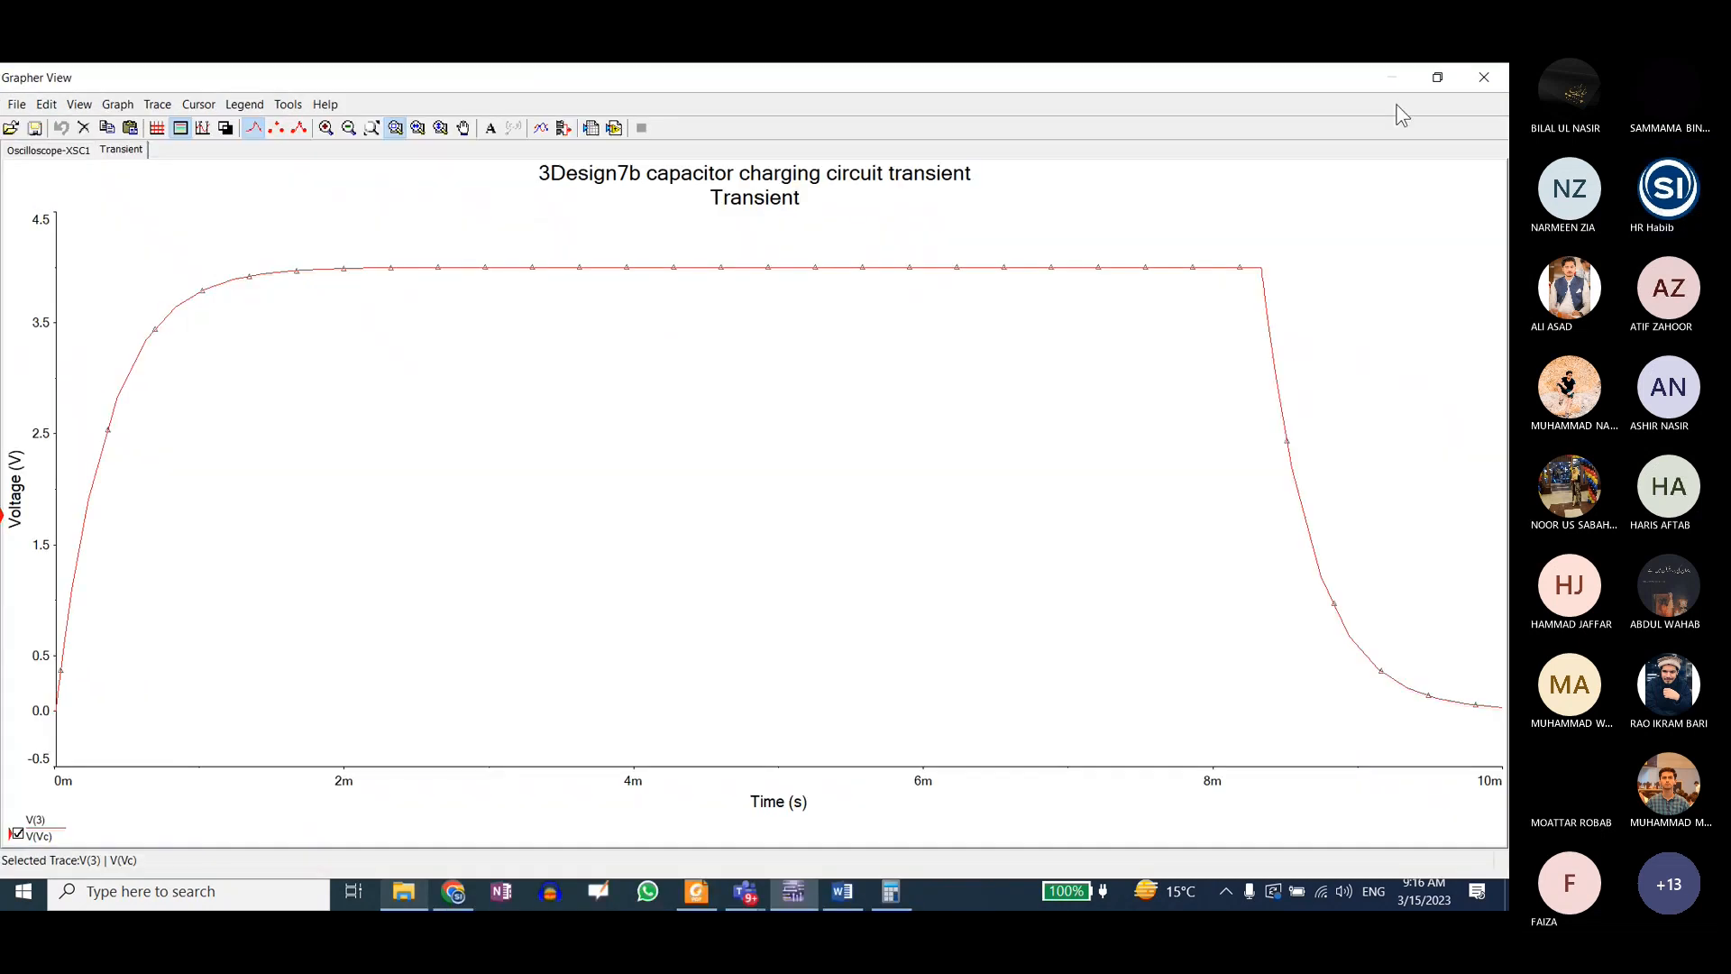
{"action": "left_click", "coordinate": [1435, 79]}
{"action": "left_click_drag", "start_coordinate": [771, 236], "coordinate": [971, 242]}
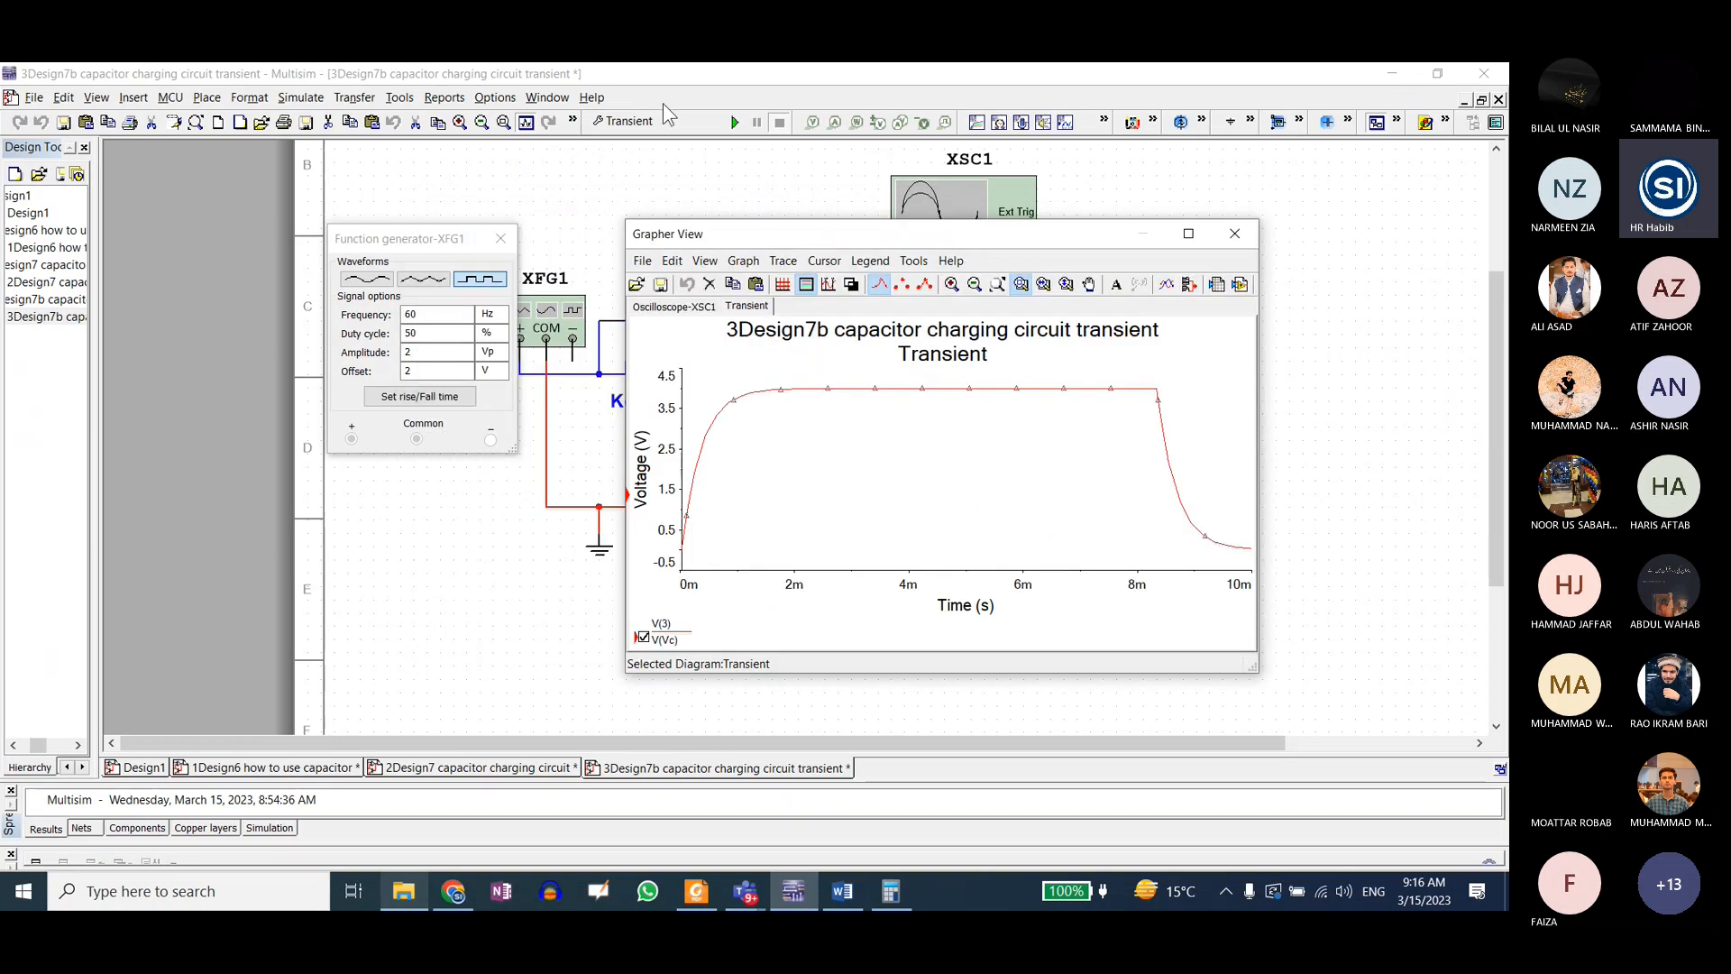
Step: Set the Transient analysis end time to 0.02 s and run the analysis again
{"action": "left_click", "coordinate": [658, 121]}
{"action": "left_click", "coordinate": [744, 342]}
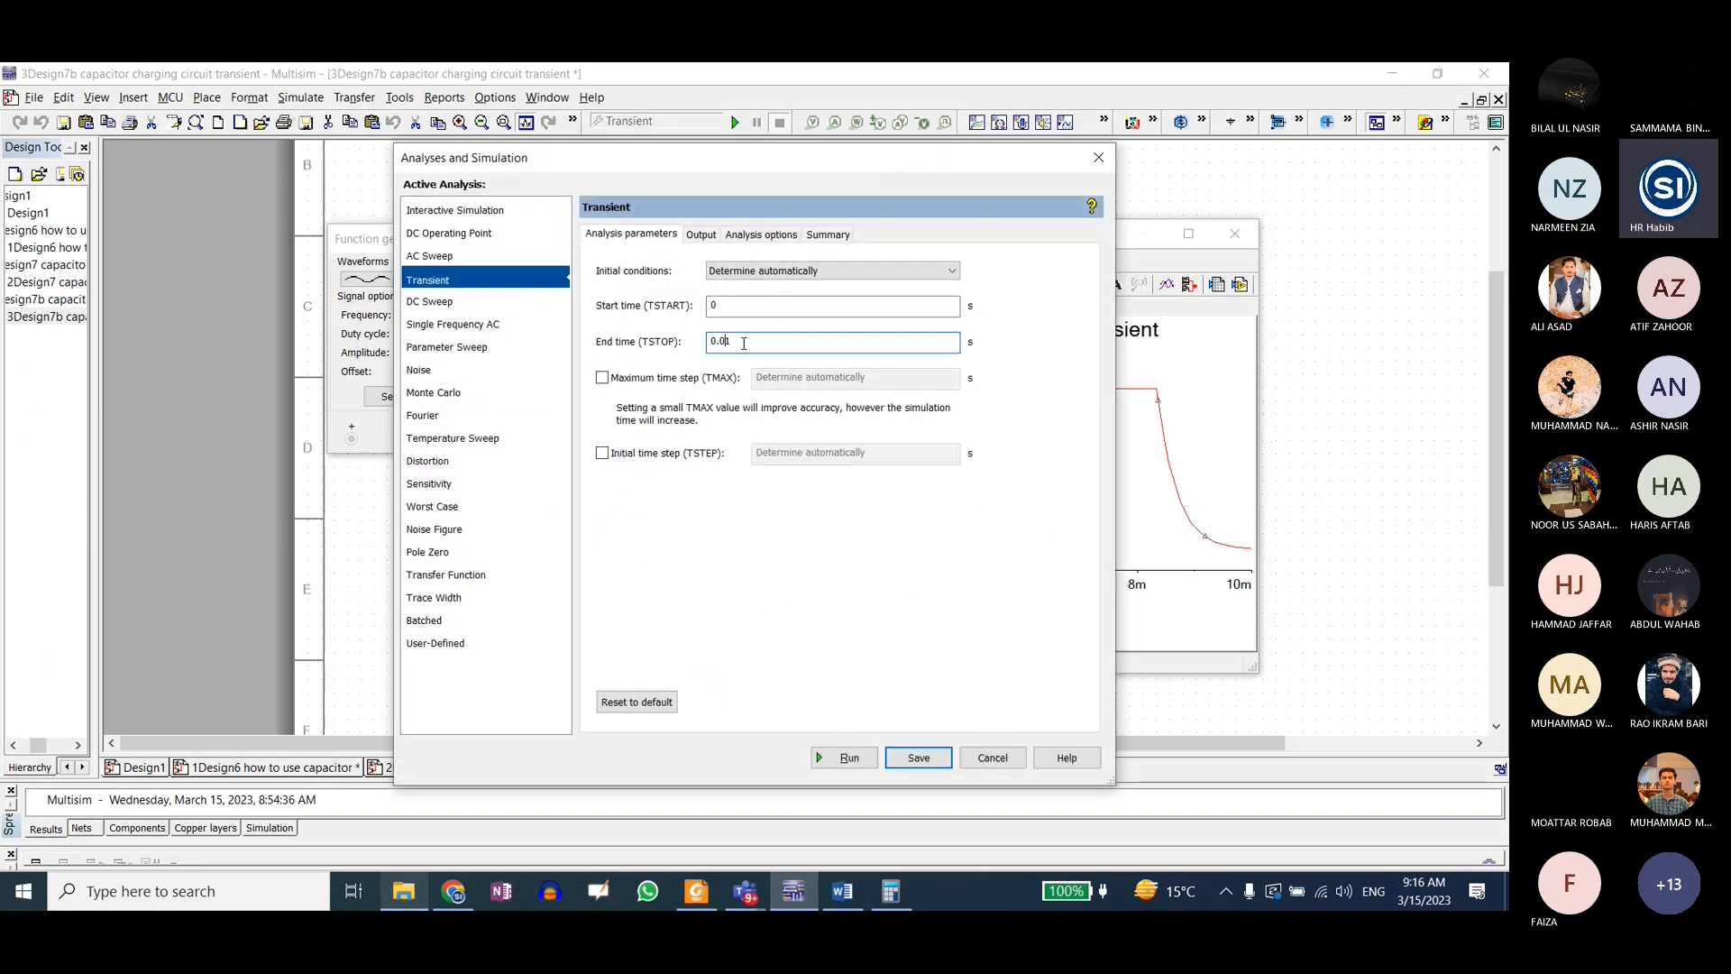
{"action": "left_click_drag", "start_coordinate": [736, 342], "coordinate": [724, 339]}
{"action": "left_click", "coordinate": [824, 751]}
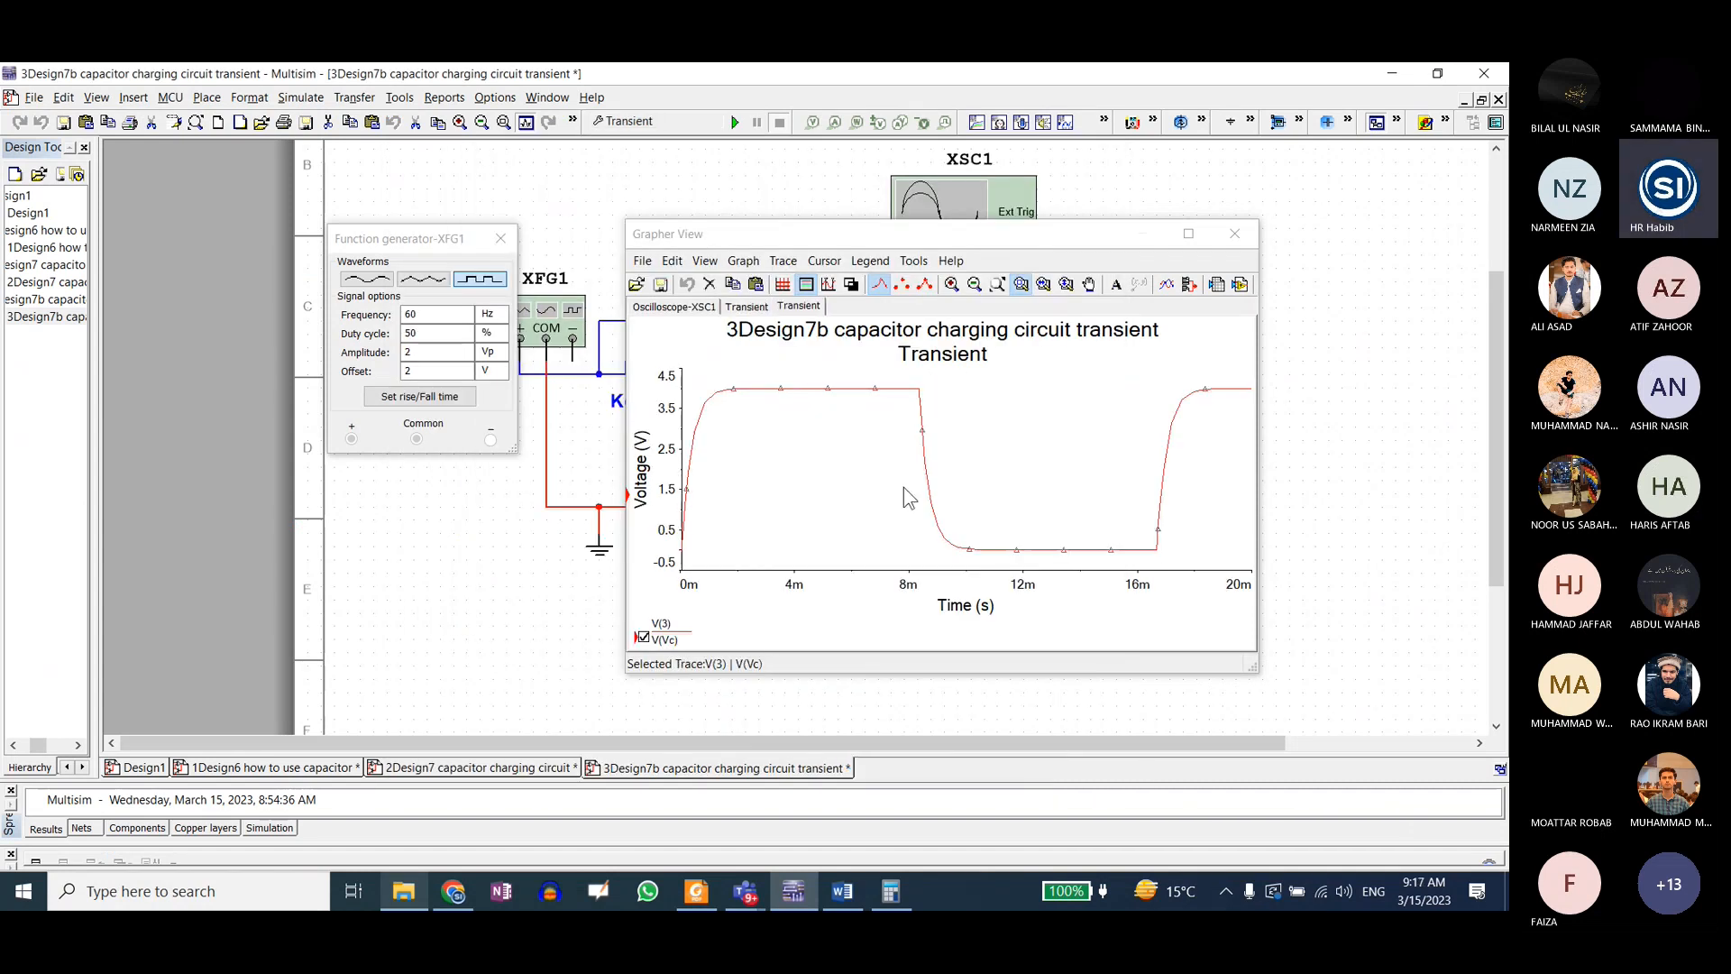
Step: Set the Transient analysis end time to 0.04 s and run the analysis
{"action": "left_click", "coordinate": [651, 122]}
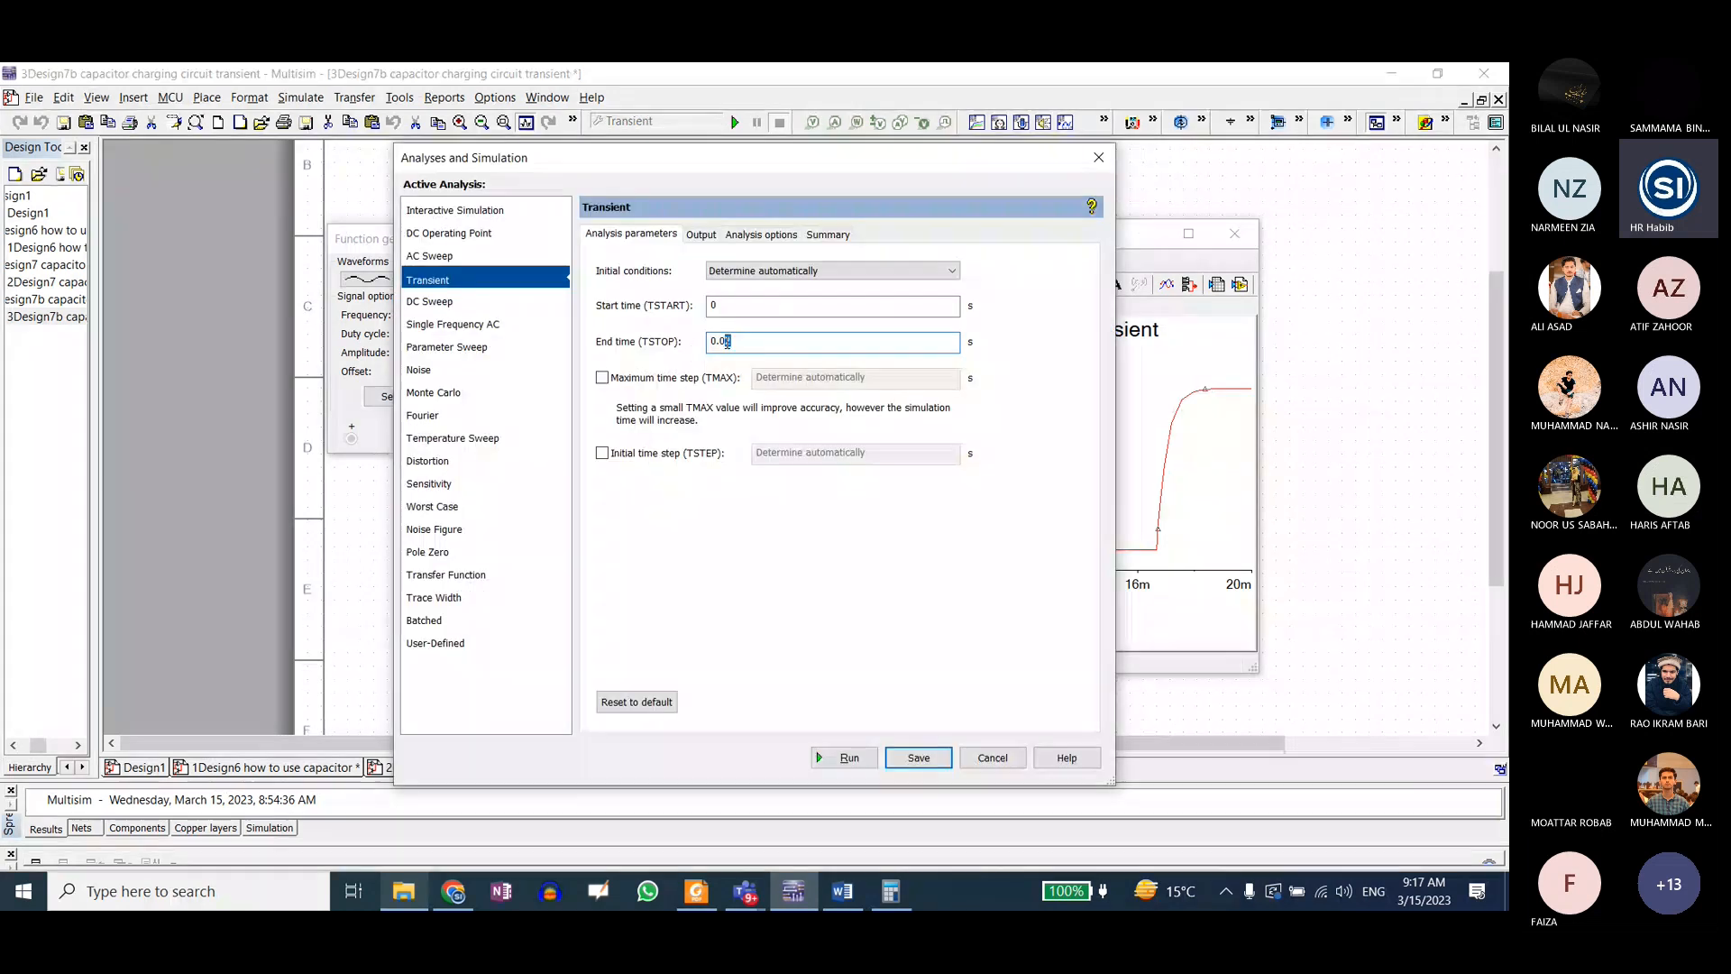
{"action": "type", "text": "4"}
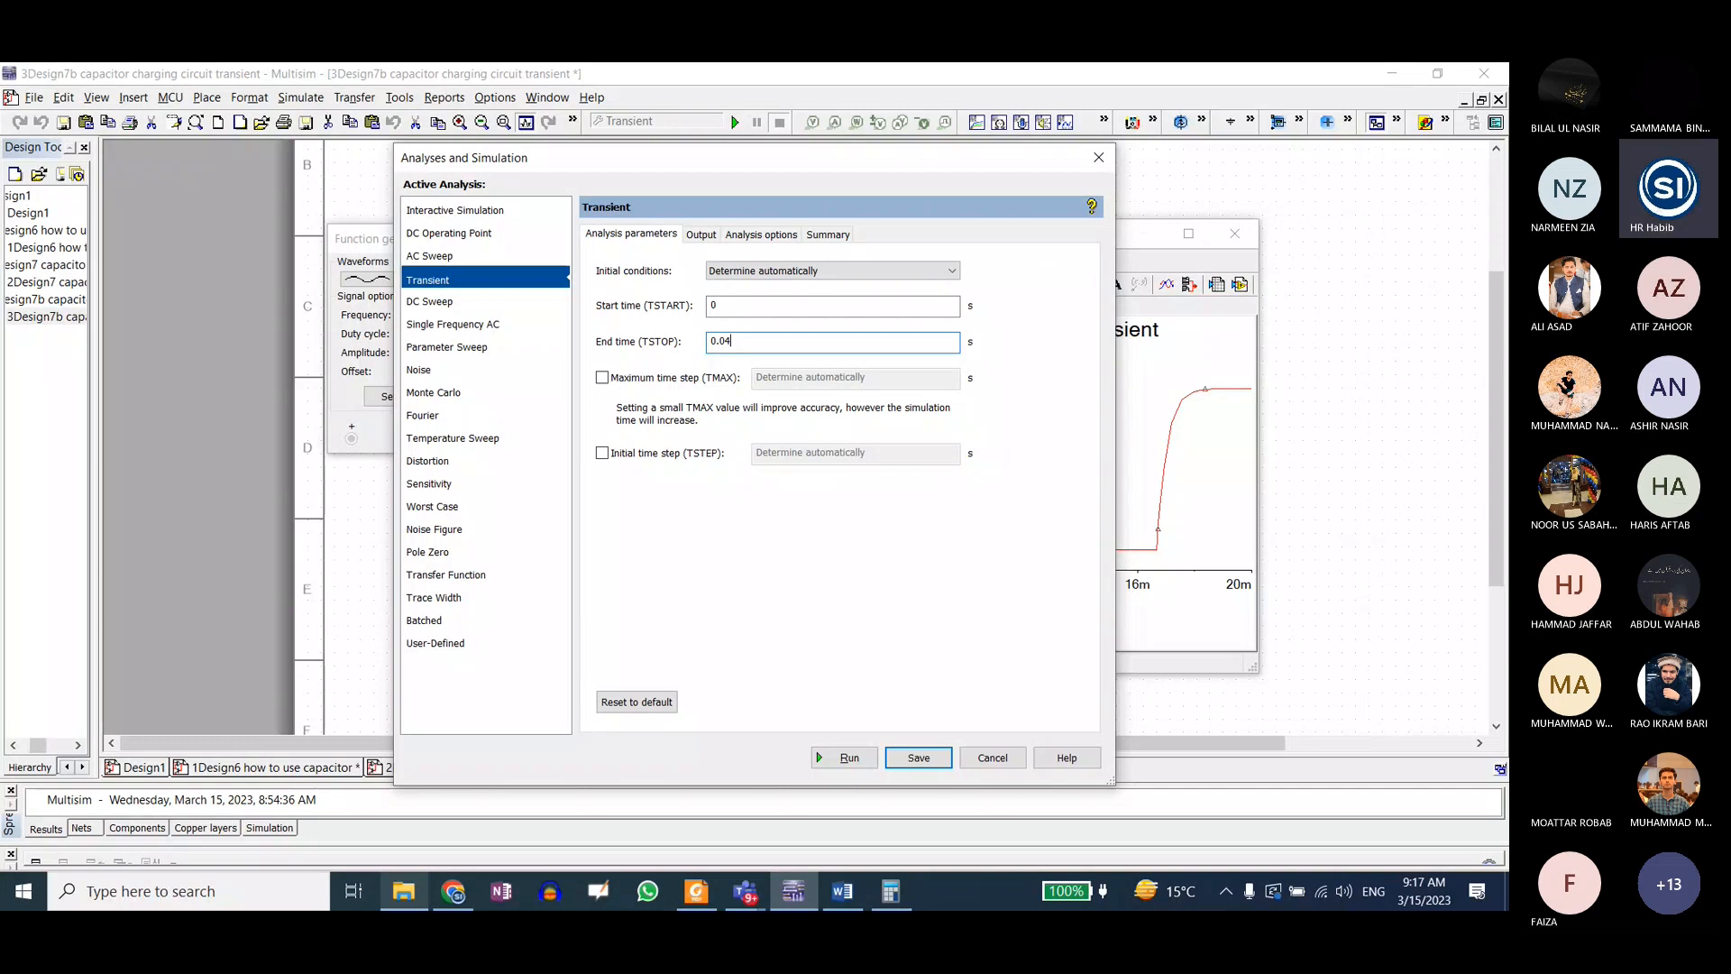
{"action": "left_click", "coordinate": [848, 757]}
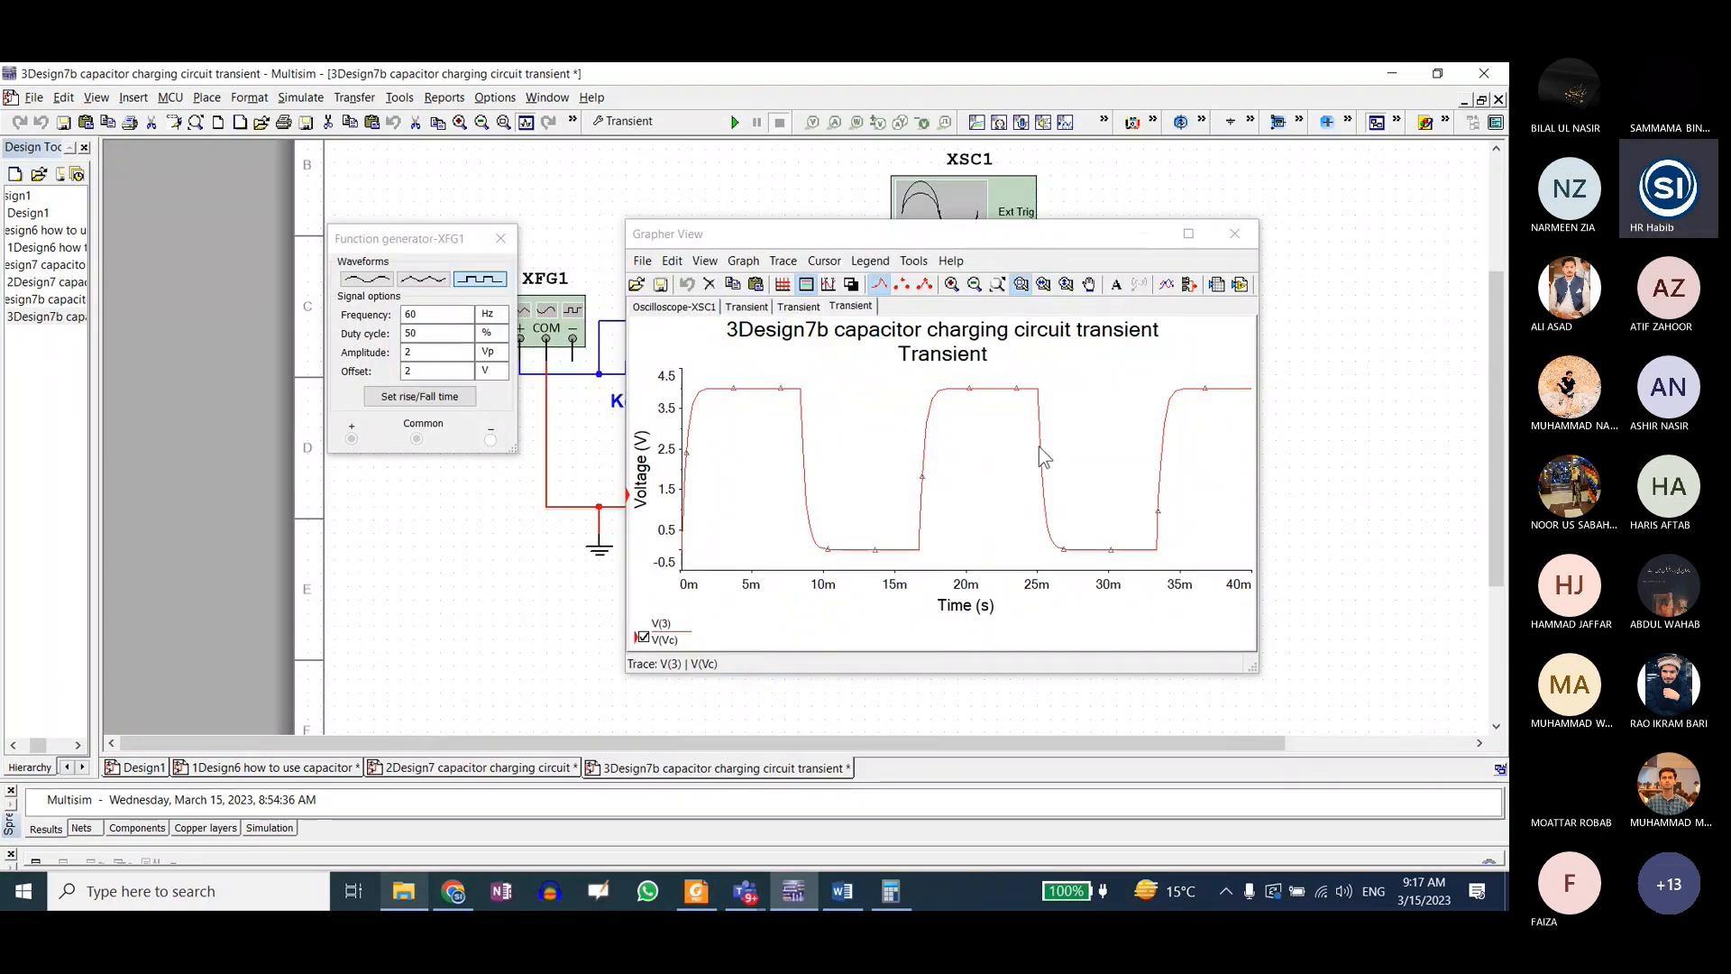
Step: Rerun the Transient analysis with an end time of 0.01 s and show the grid on the new plot
{"action": "left_click", "coordinate": [657, 124]}
{"action": "left_click_drag", "start_coordinate": [734, 342], "coordinate": [721, 342]}
{"action": "type", "text": "01"}
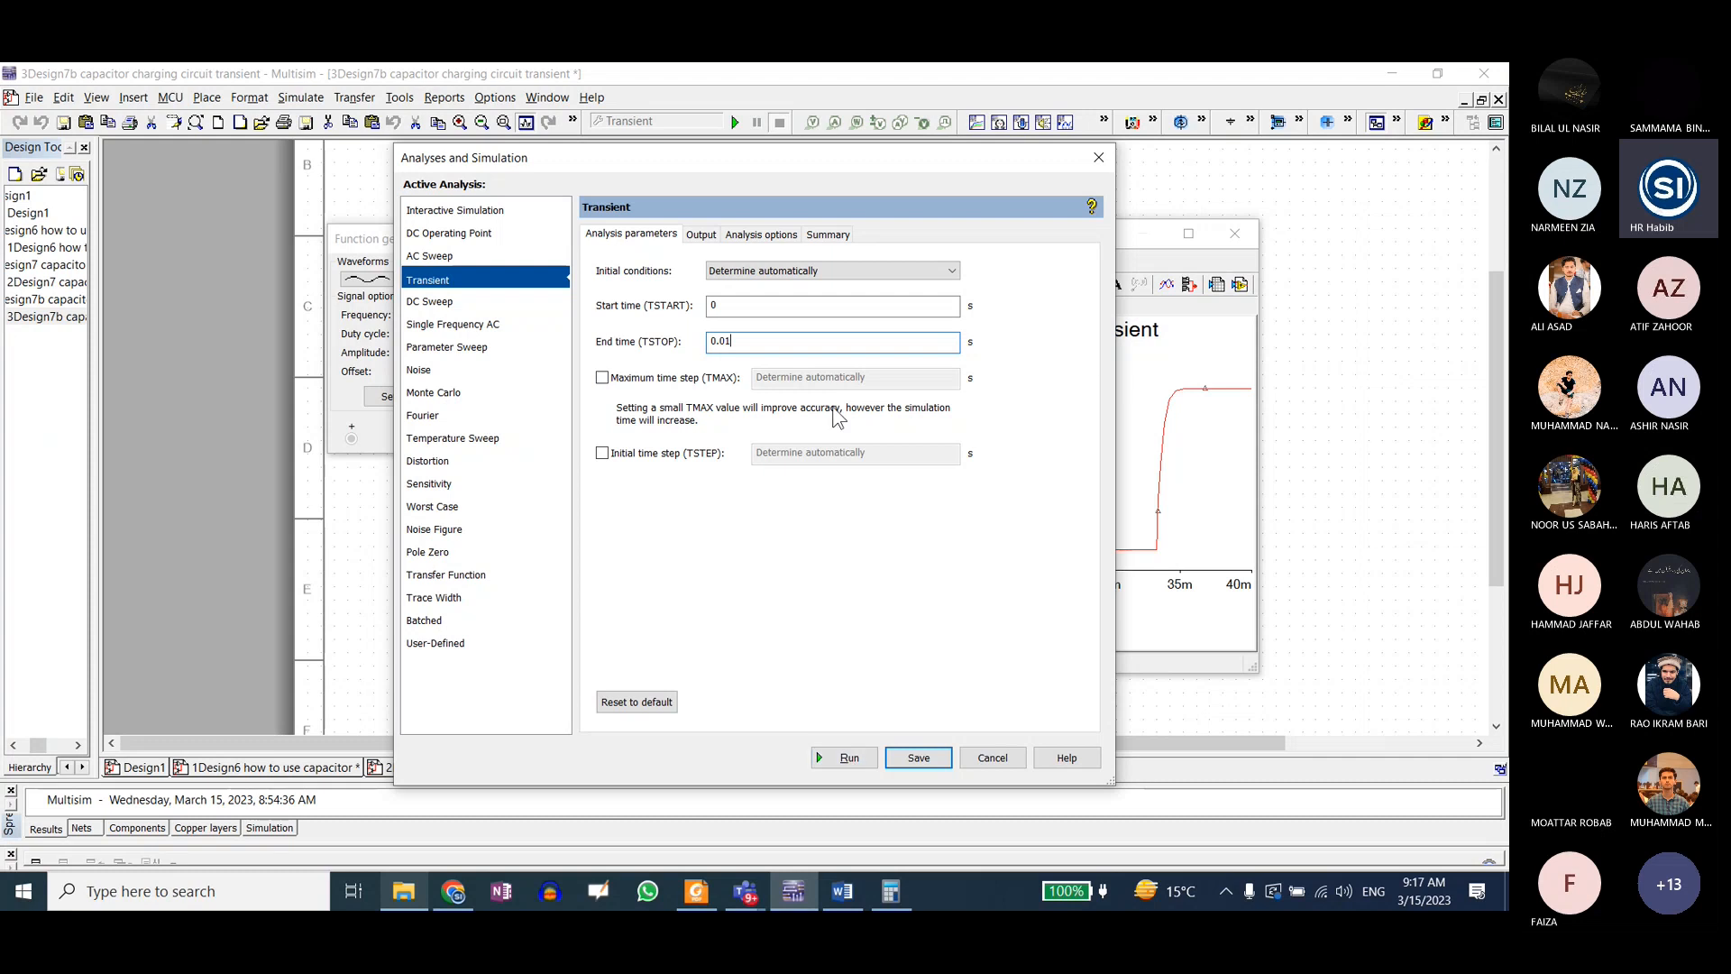
{"action": "left_click", "coordinate": [845, 758]}
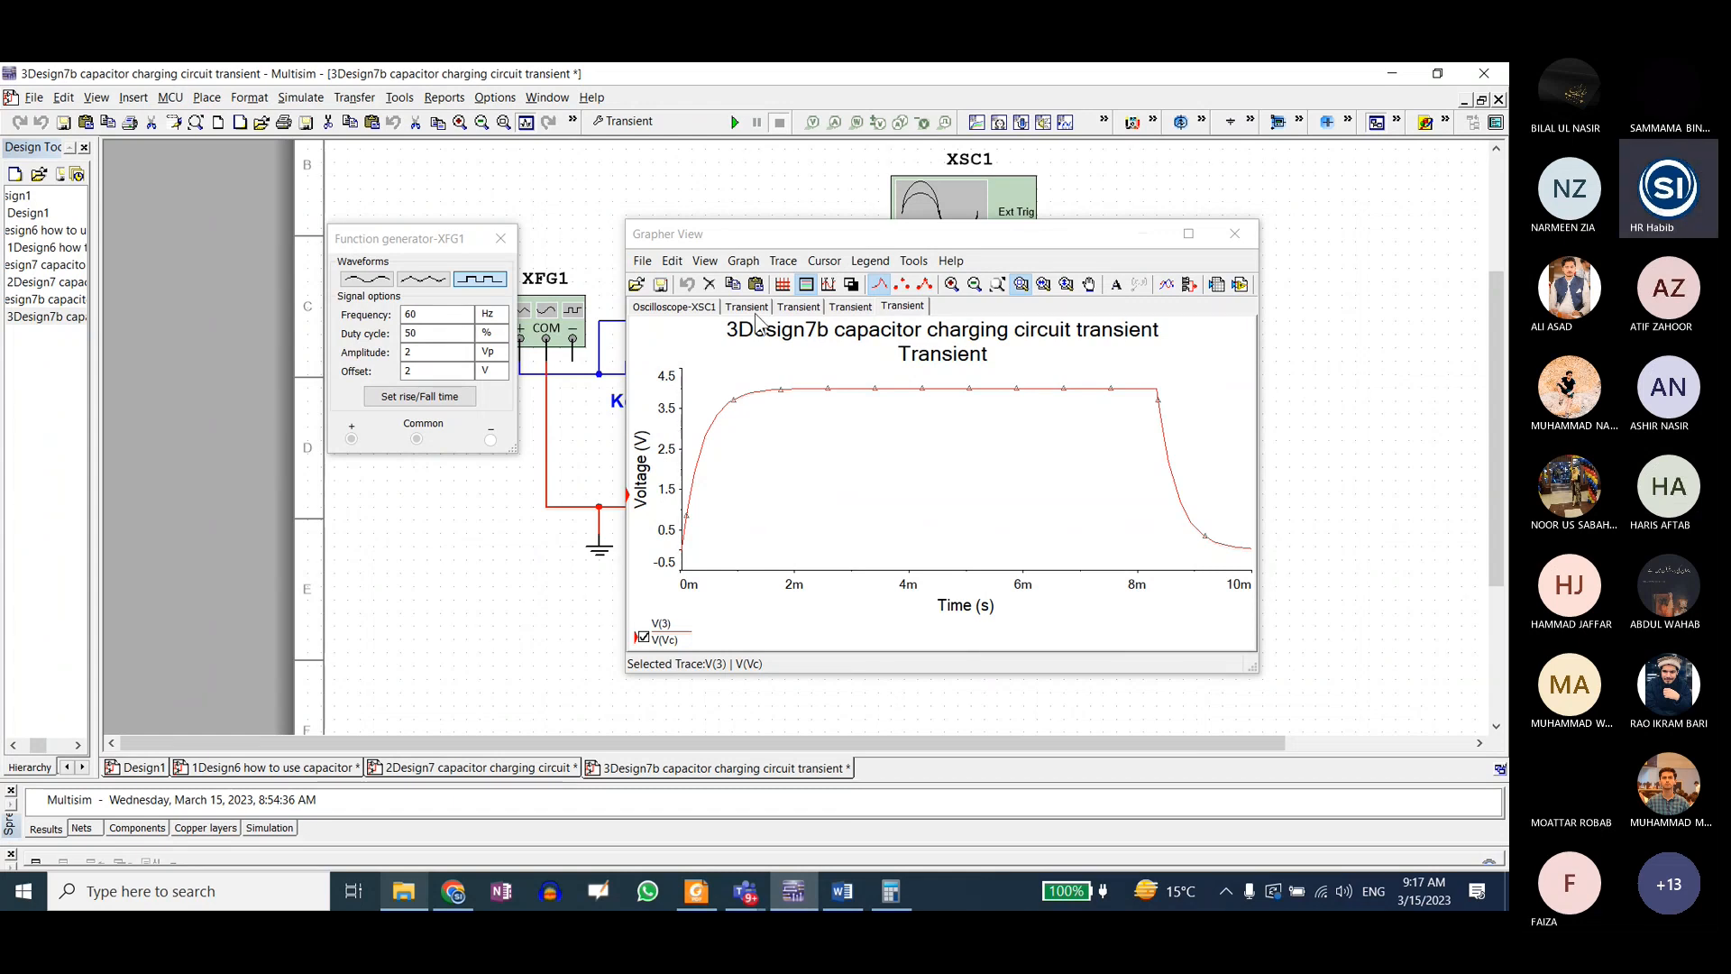
{"action": "left_click", "coordinate": [782, 285]}
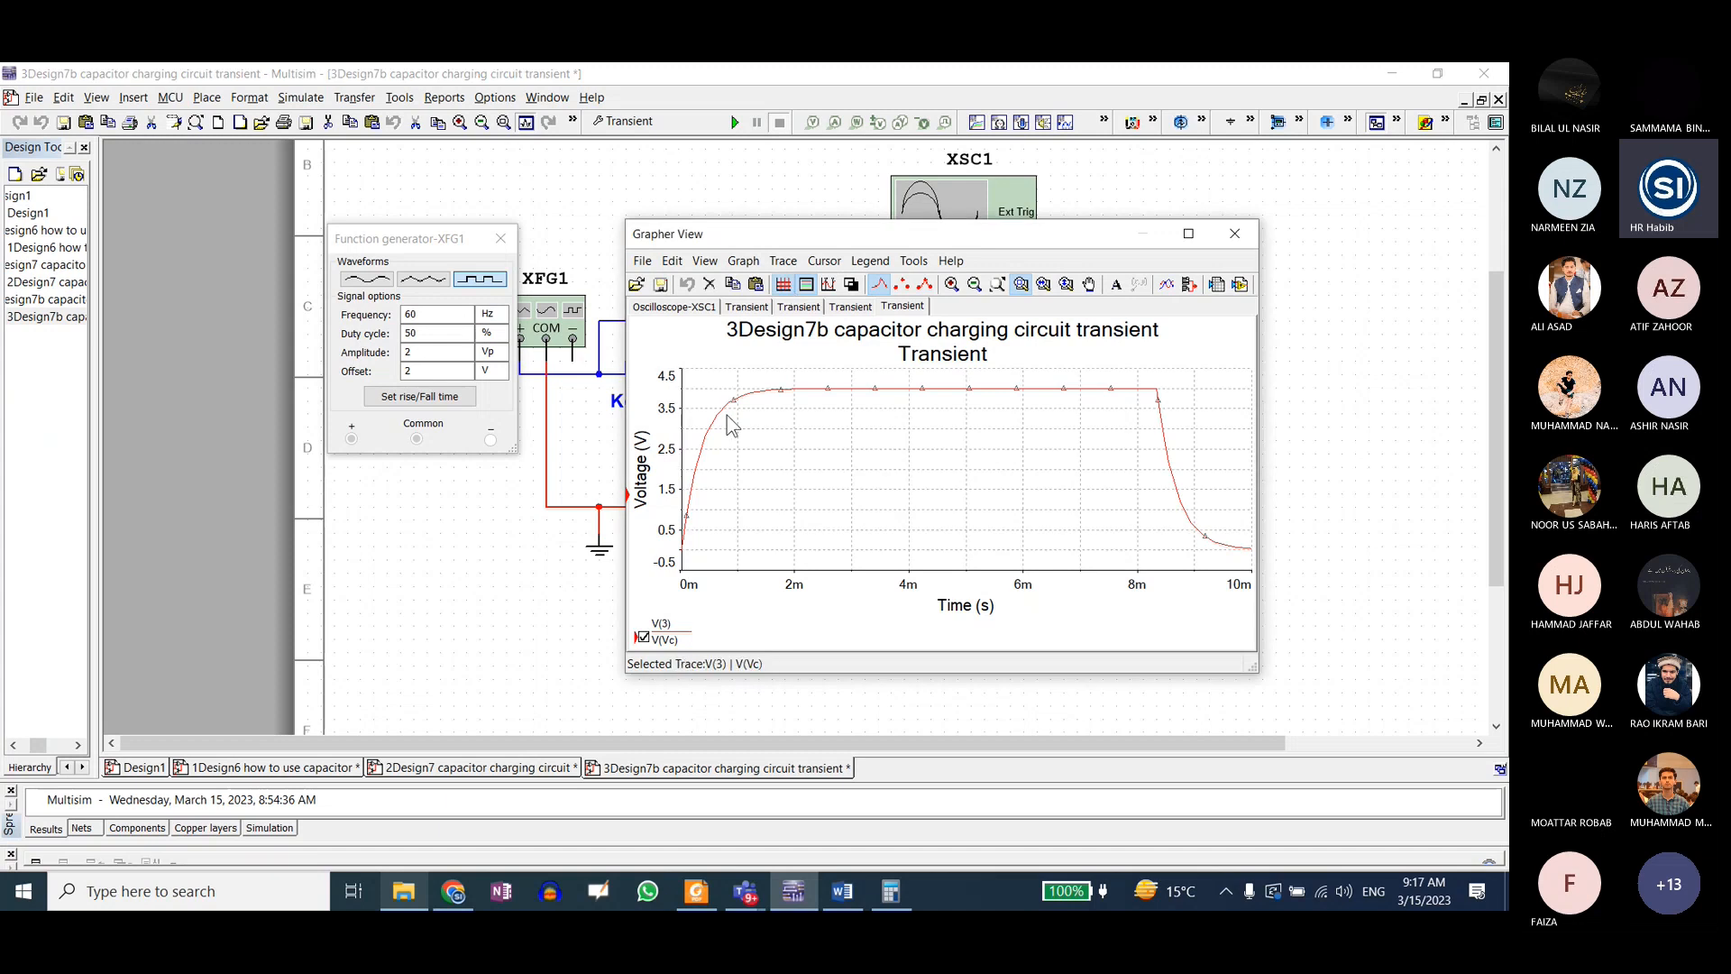
Step: Move the plot off R1 and C1, switch to Calculator, and enter the RC time constant as 0.350
{"action": "left_click_drag", "start_coordinate": [810, 235], "coordinate": [355, 213]}
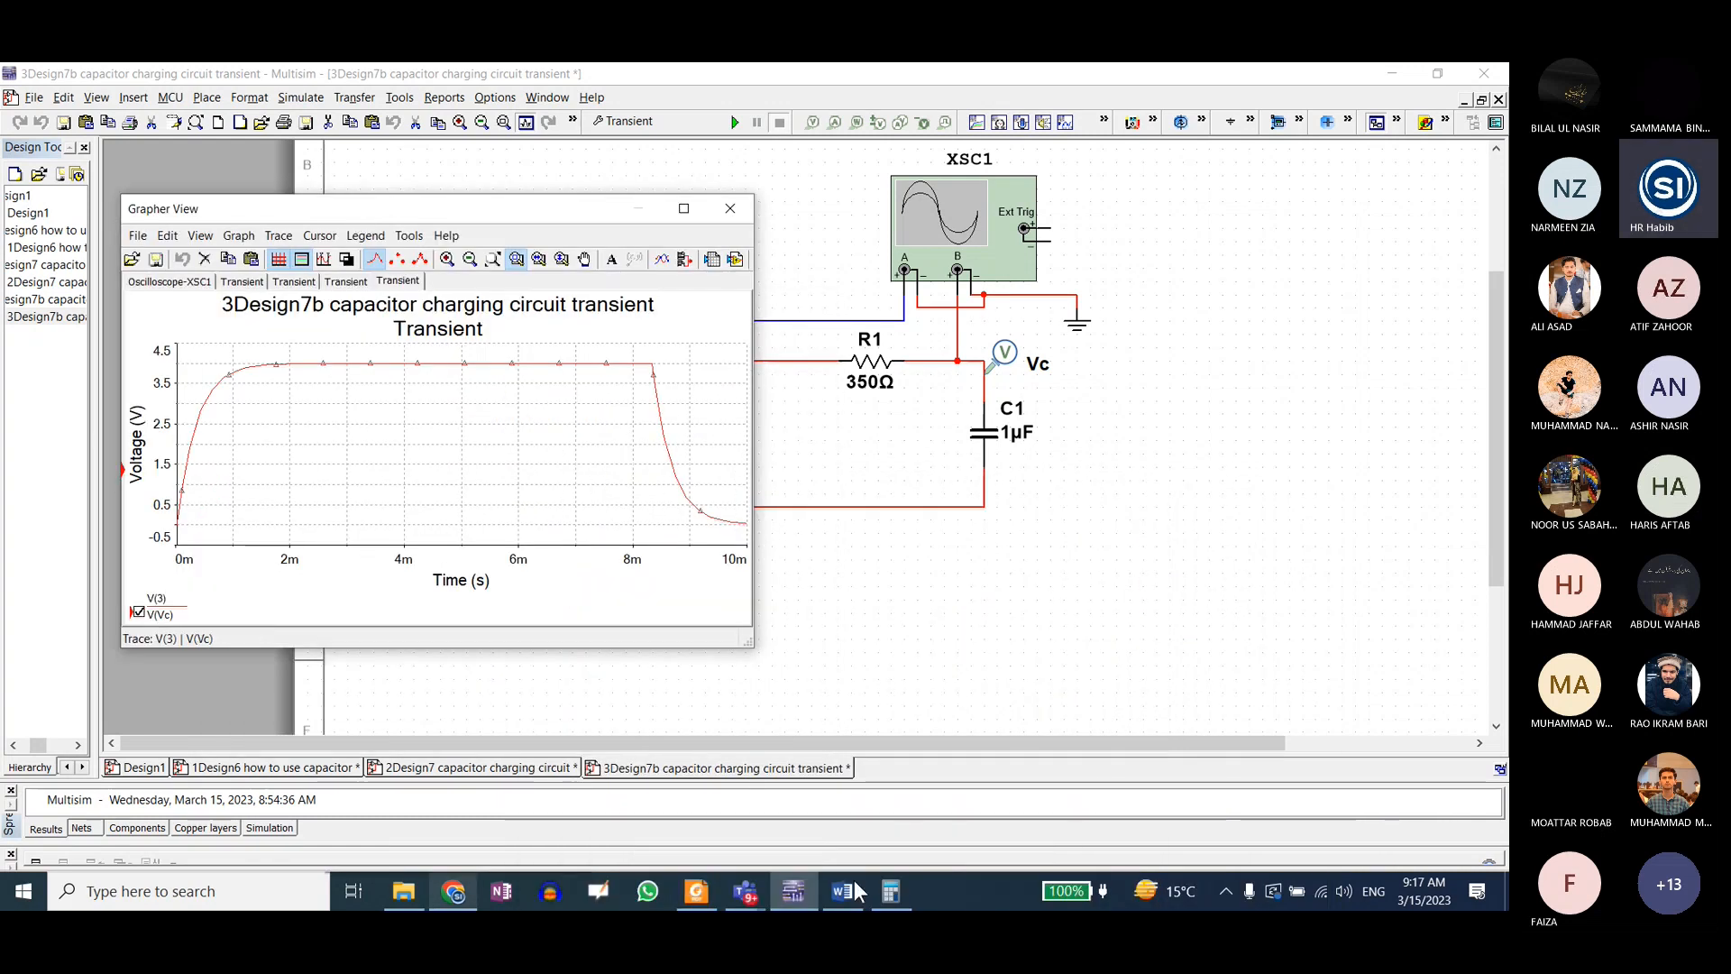
{"action": "left_click", "coordinate": [891, 891]}
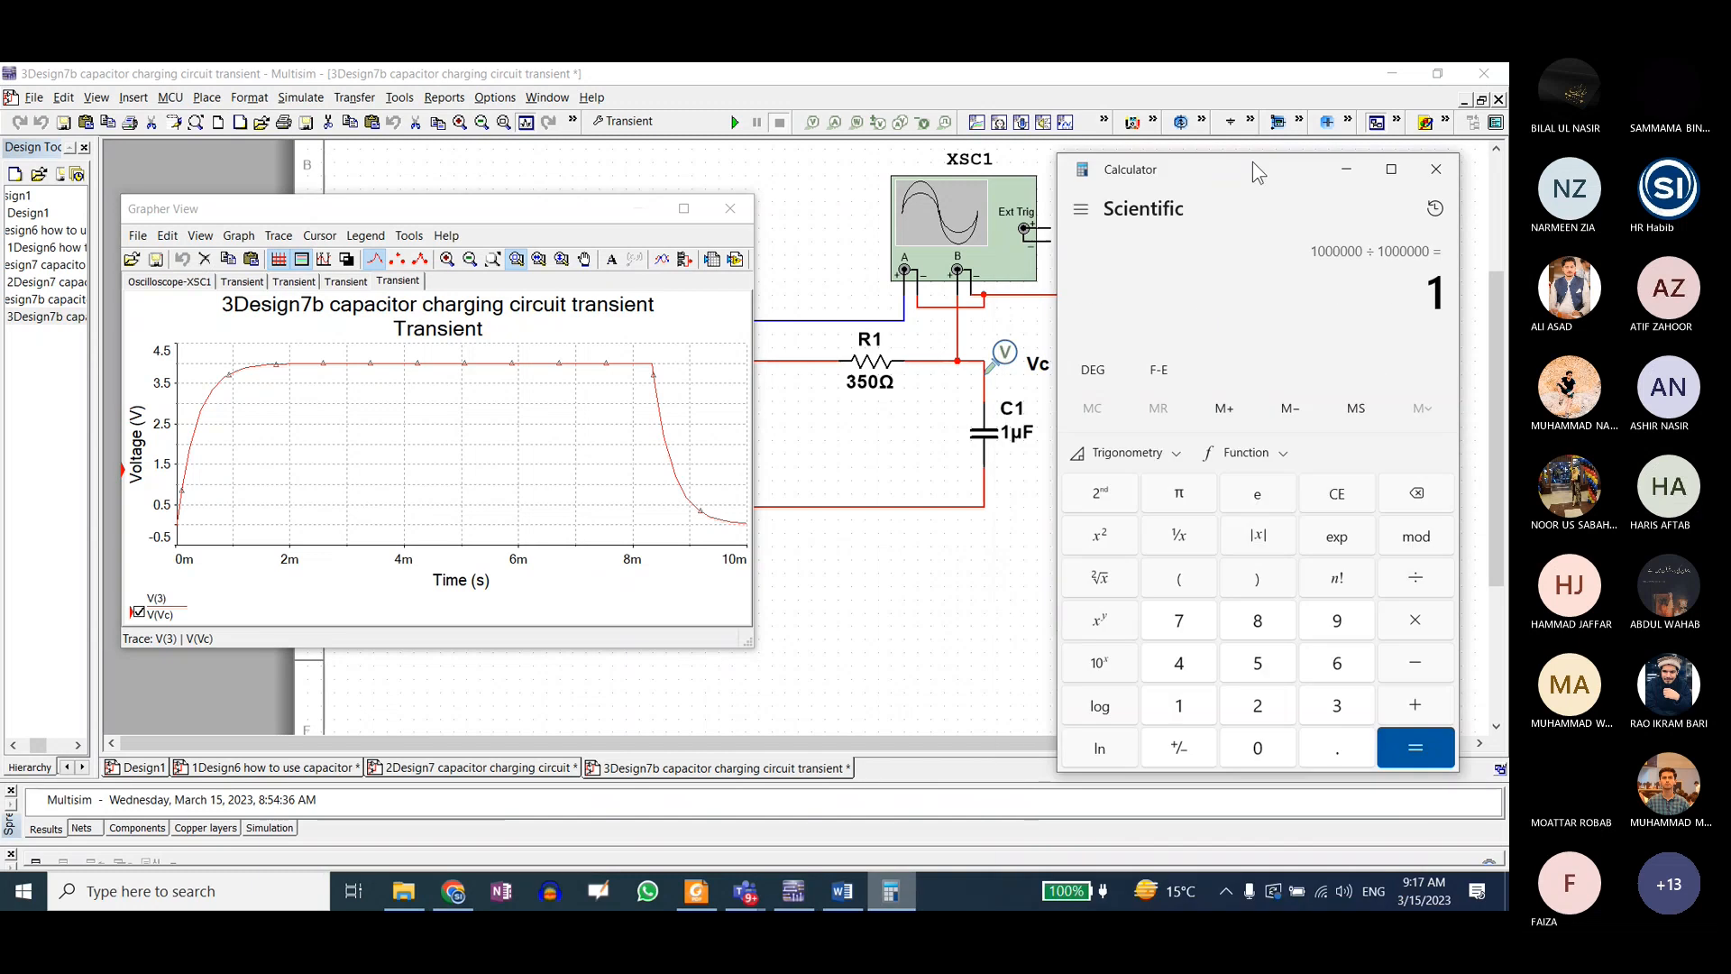
{"action": "left_click", "coordinate": [1289, 473]}
{"action": "left_click", "coordinate": [1361, 465]}
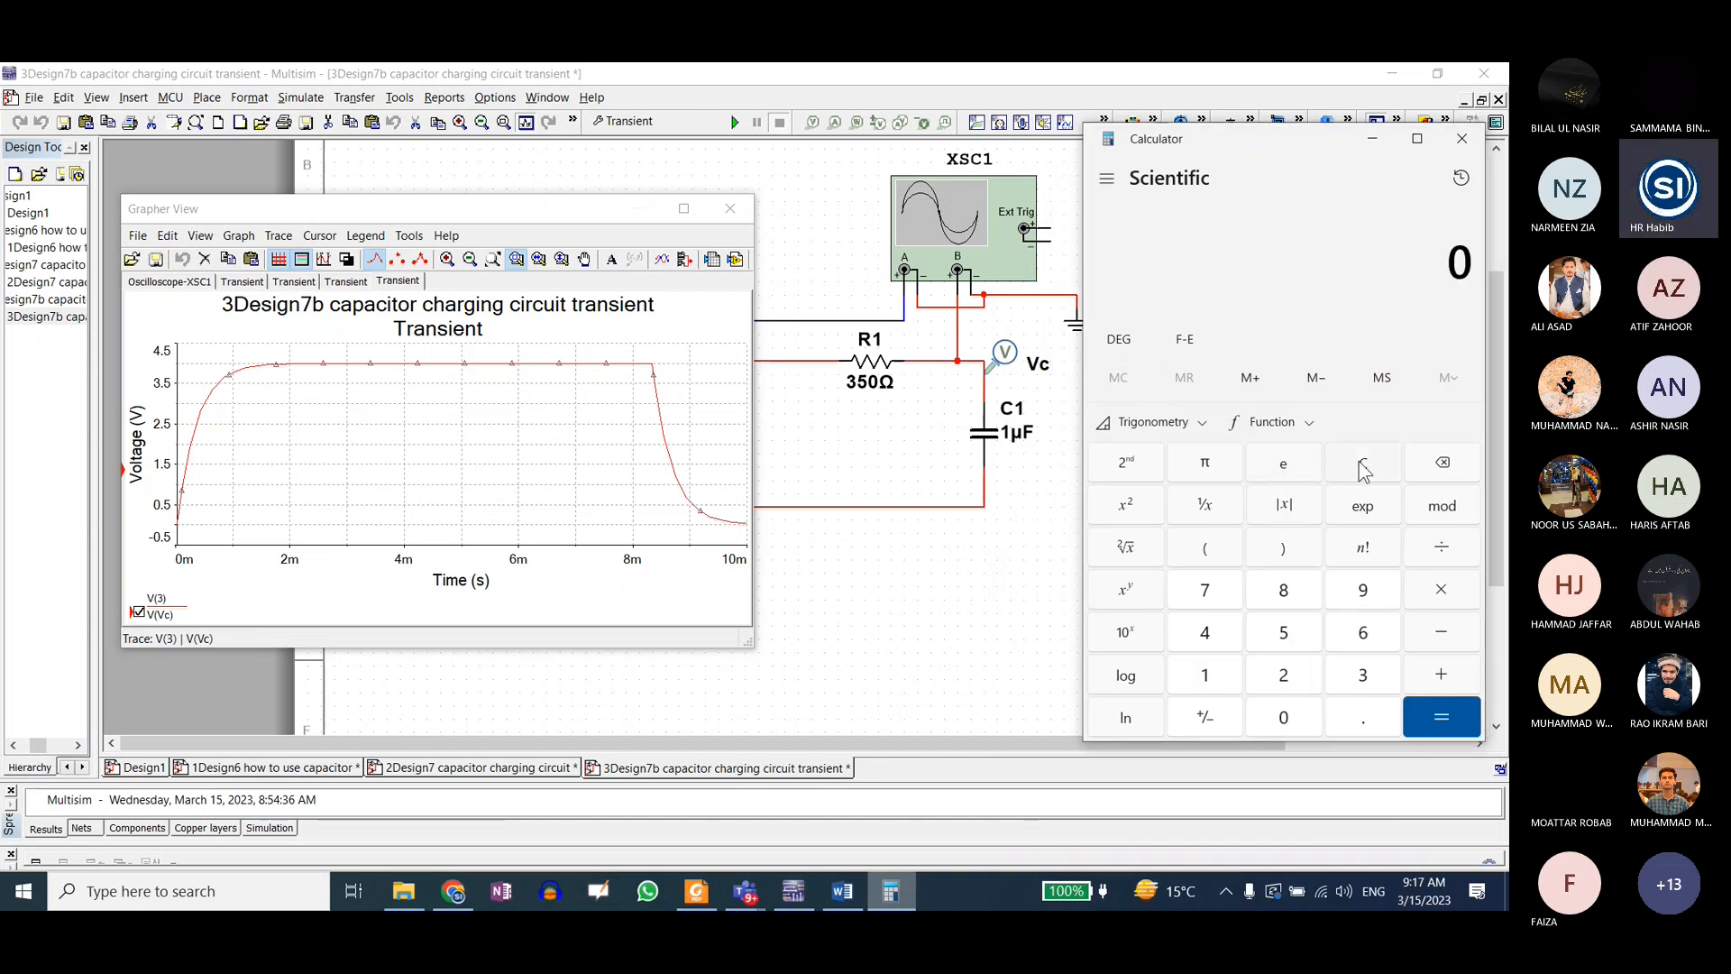
{"action": "type", "text": "350*"}
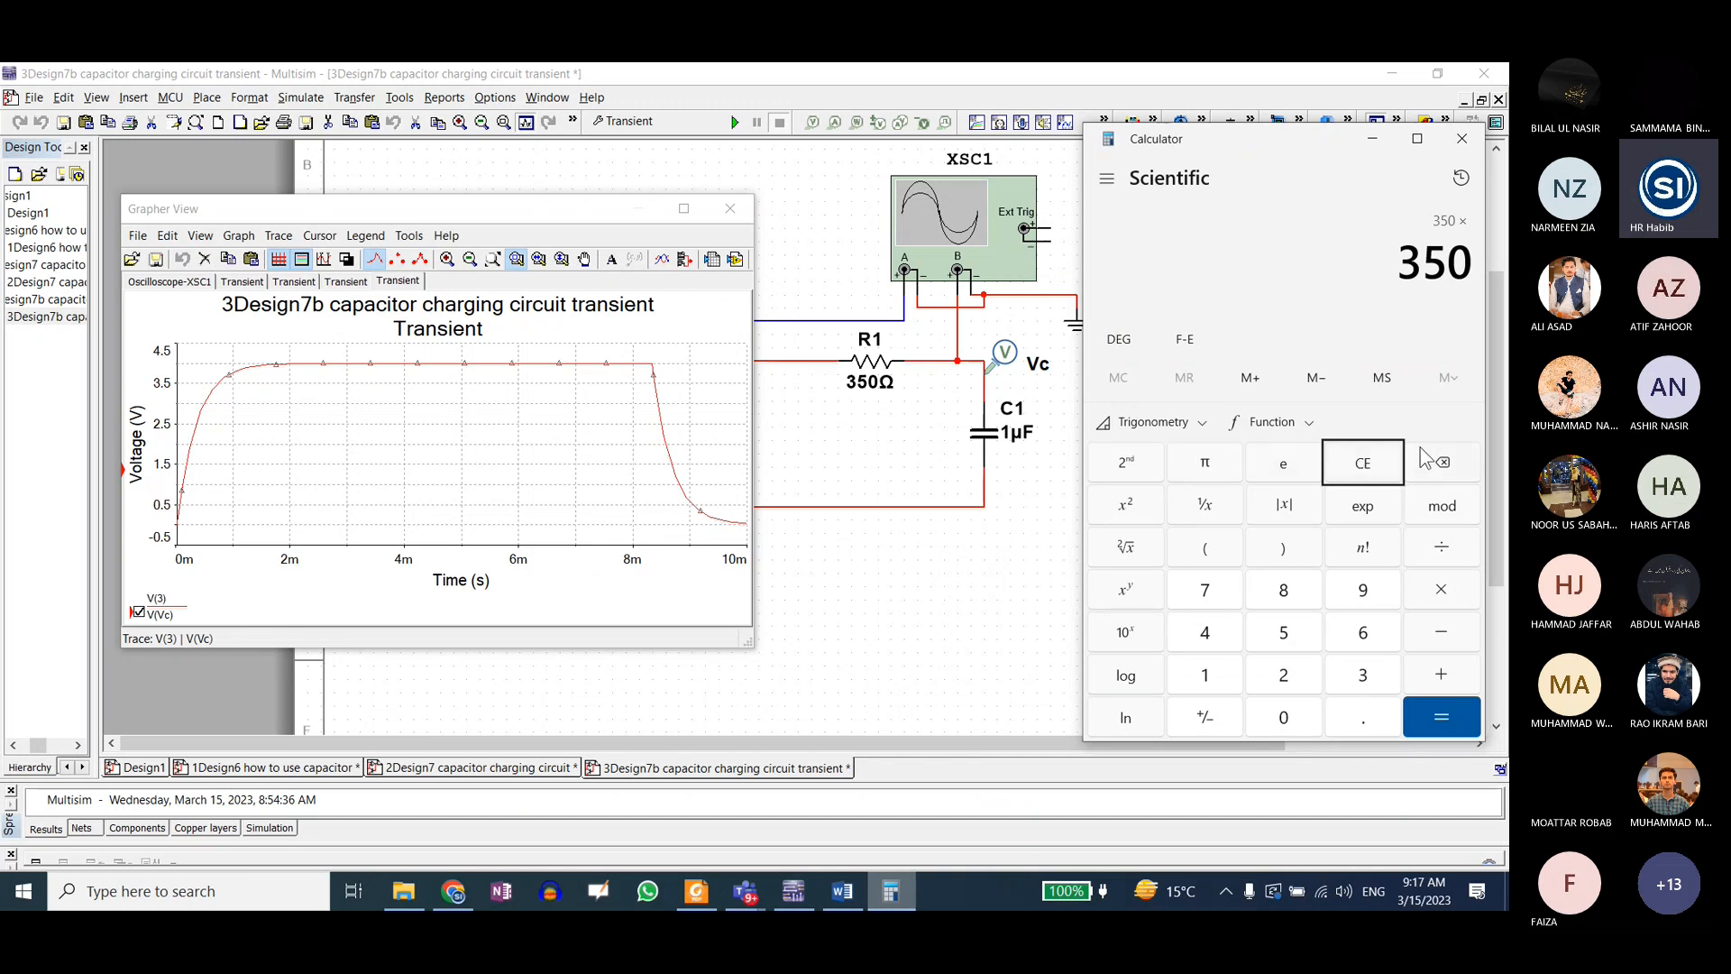
{"action": "left_click", "coordinate": [1365, 467]}
{"action": "type", "text": ".350"}
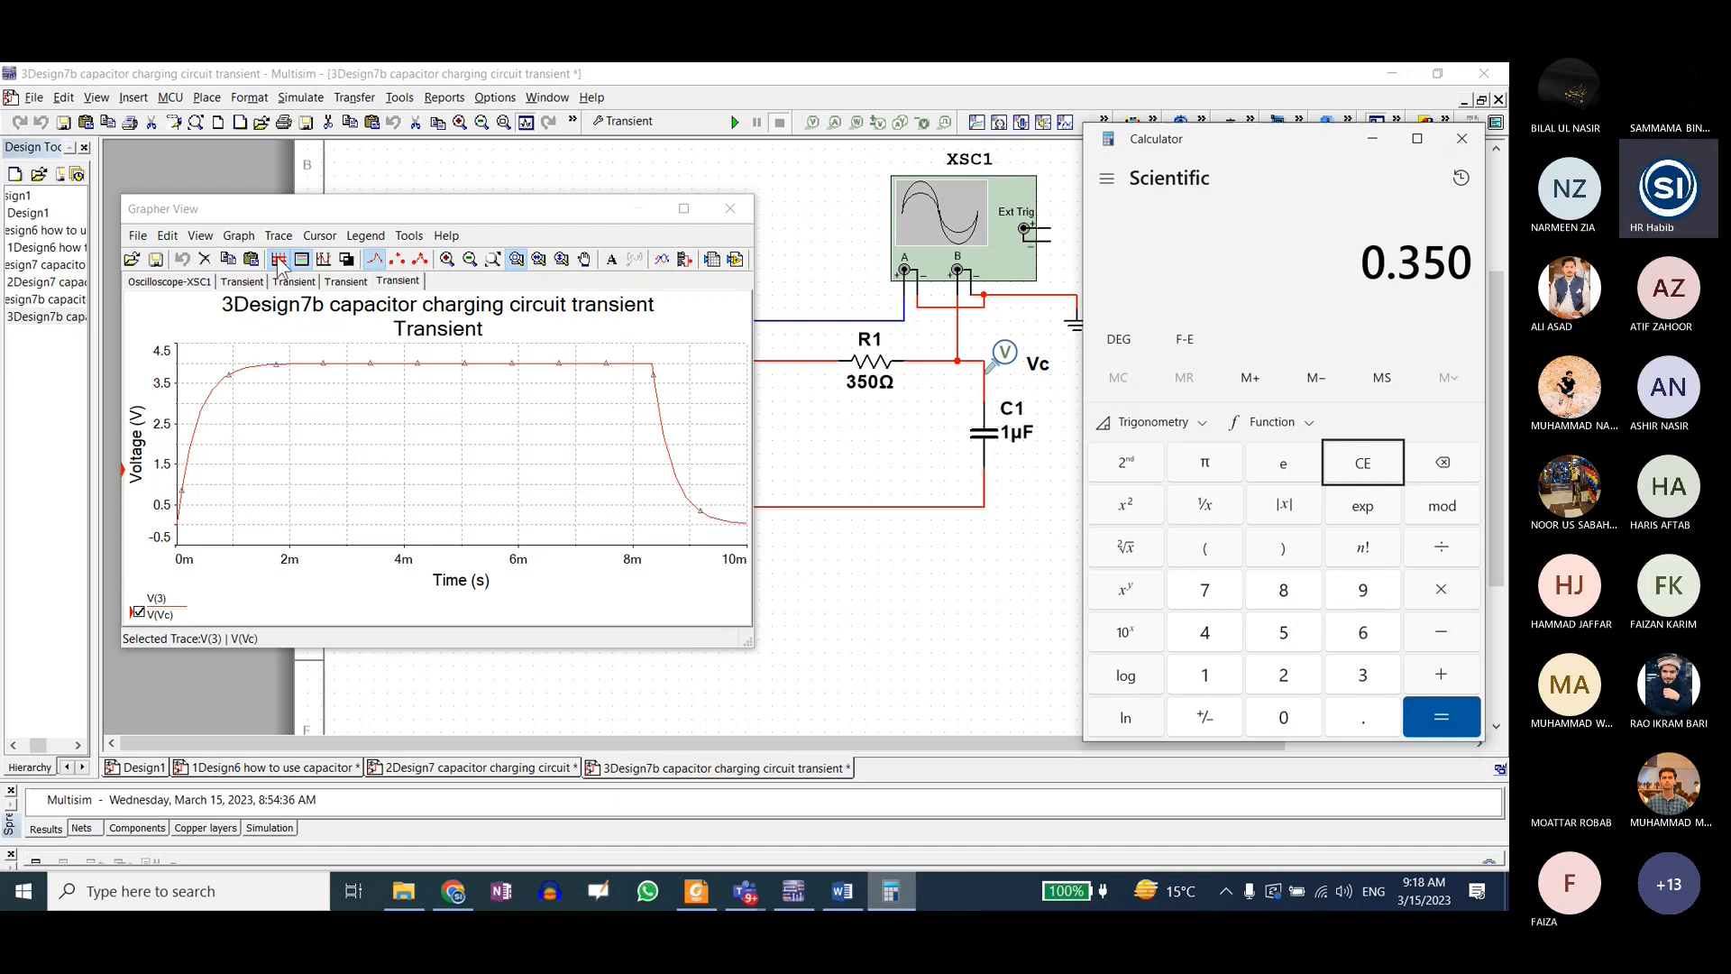
Step: Show the cursors on the transient plot, move their readout aside, and place cursor 2 at about 372 µs on the charging curve
{"action": "left_click", "coordinate": [324, 258]}
{"action": "left_click_drag", "start_coordinate": [217, 454], "coordinate": [684, 137]}
{"action": "left_click_drag", "start_coordinate": [177, 342], "coordinate": [198, 348]}
Step: Try to set the X value of cursor 2 to 0.350
{"action": "right_click", "coordinate": [198, 346]}
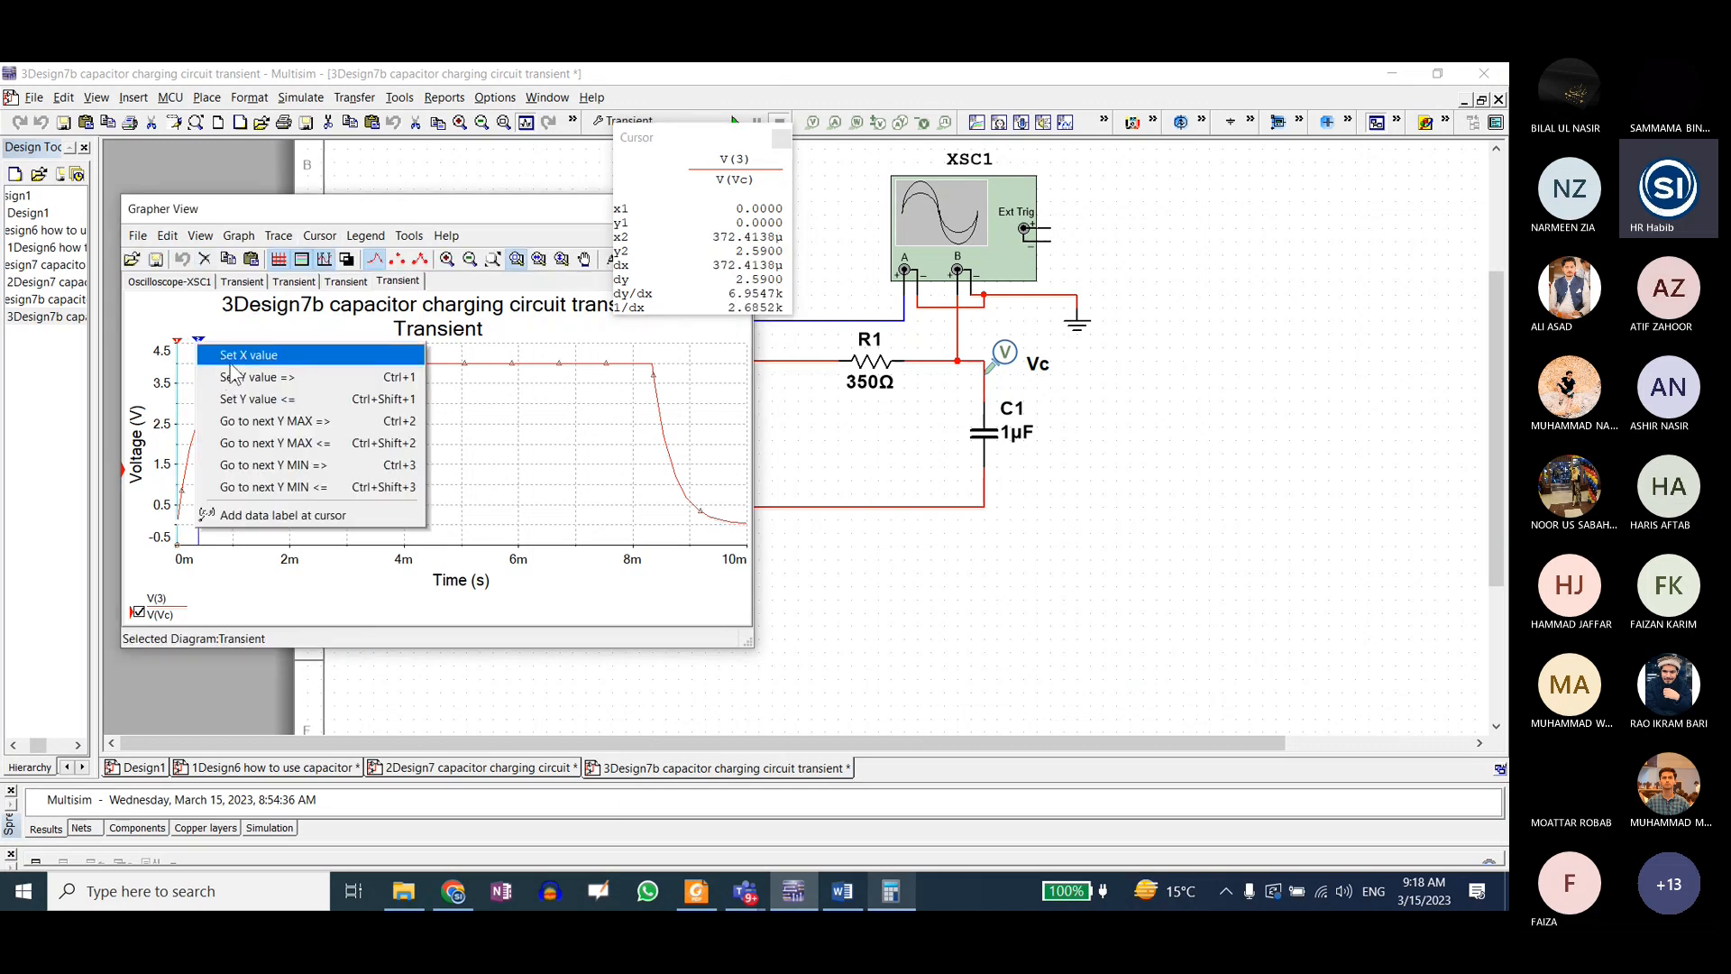
{"action": "left_click", "coordinate": [231, 357]}
{"action": "type", "text": "0.350"}
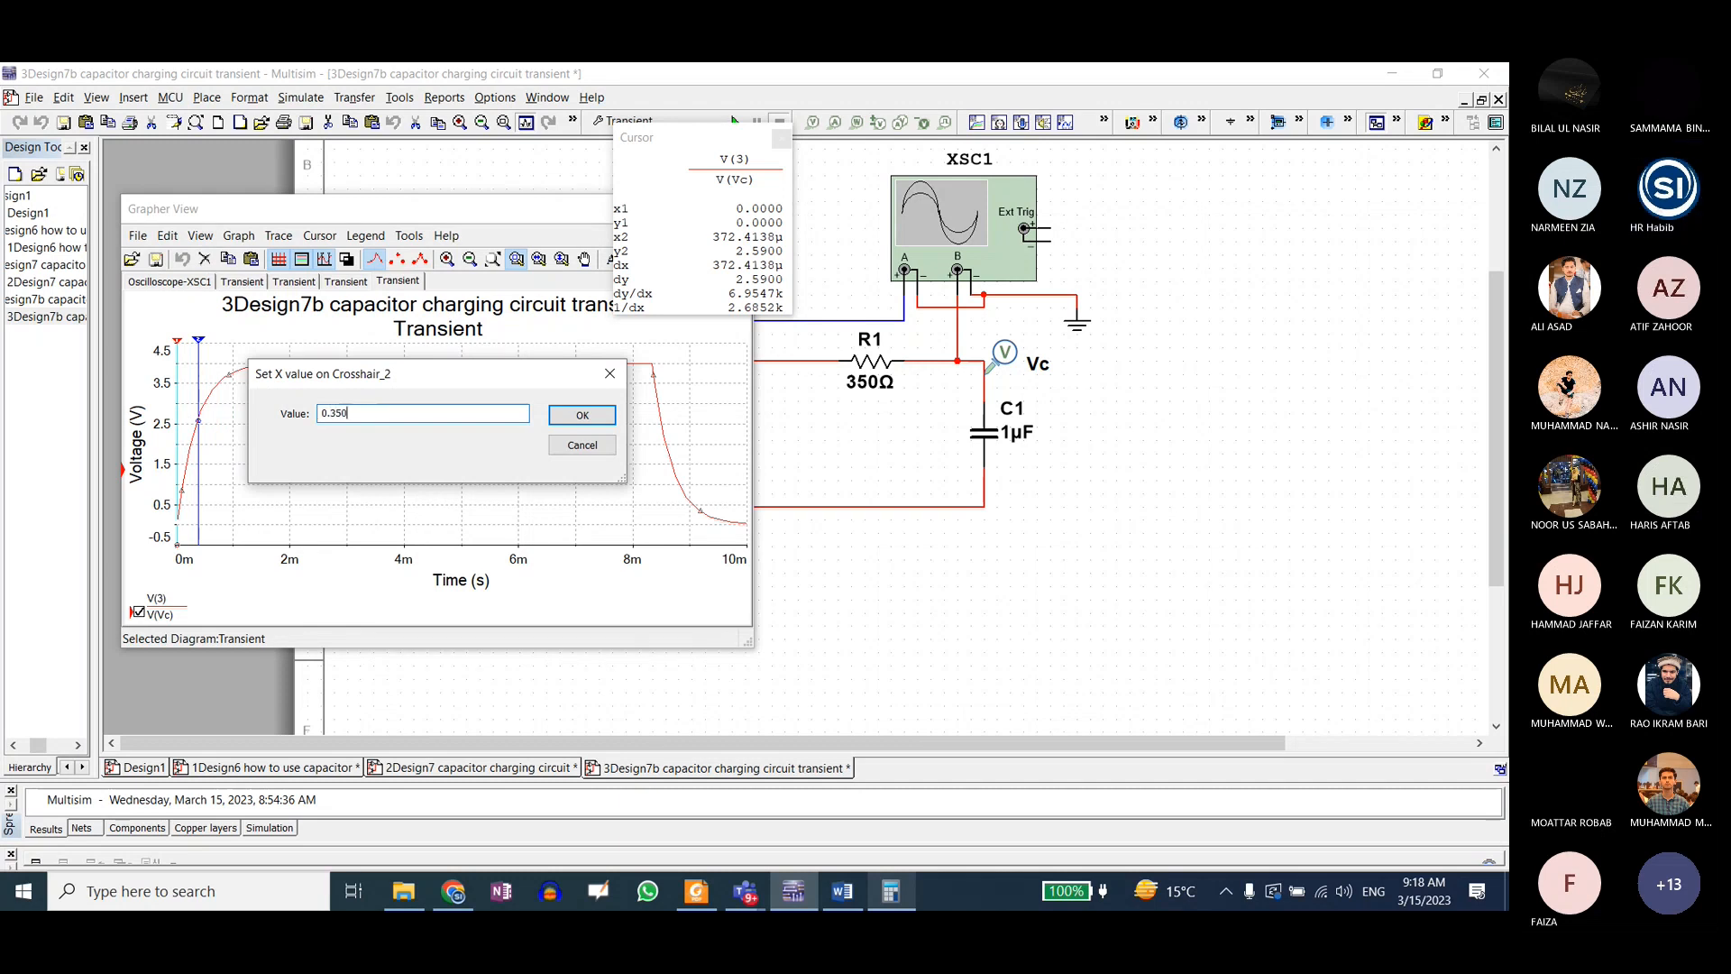
{"action": "key", "text": "Return"}
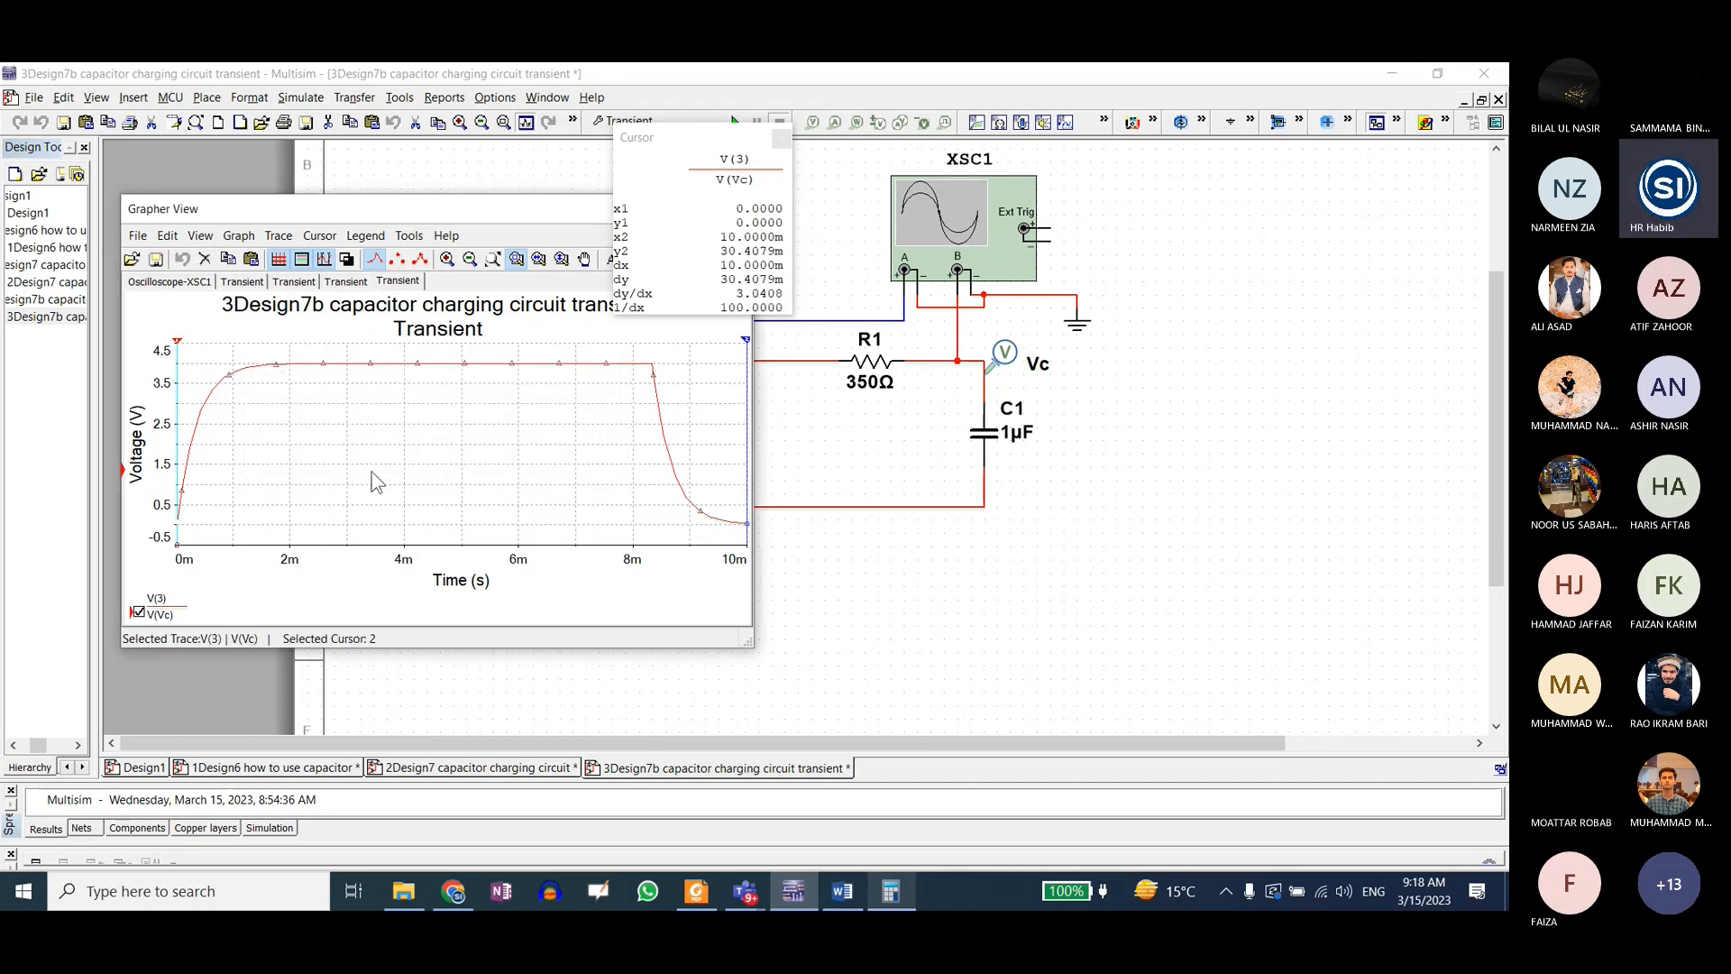
Step: Move cursor 2 back to about 248 µs on the charging curve and enter 0.00350 as its X value without applying it
{"action": "left_click_drag", "start_coordinate": [744, 350], "coordinate": [210, 381]}
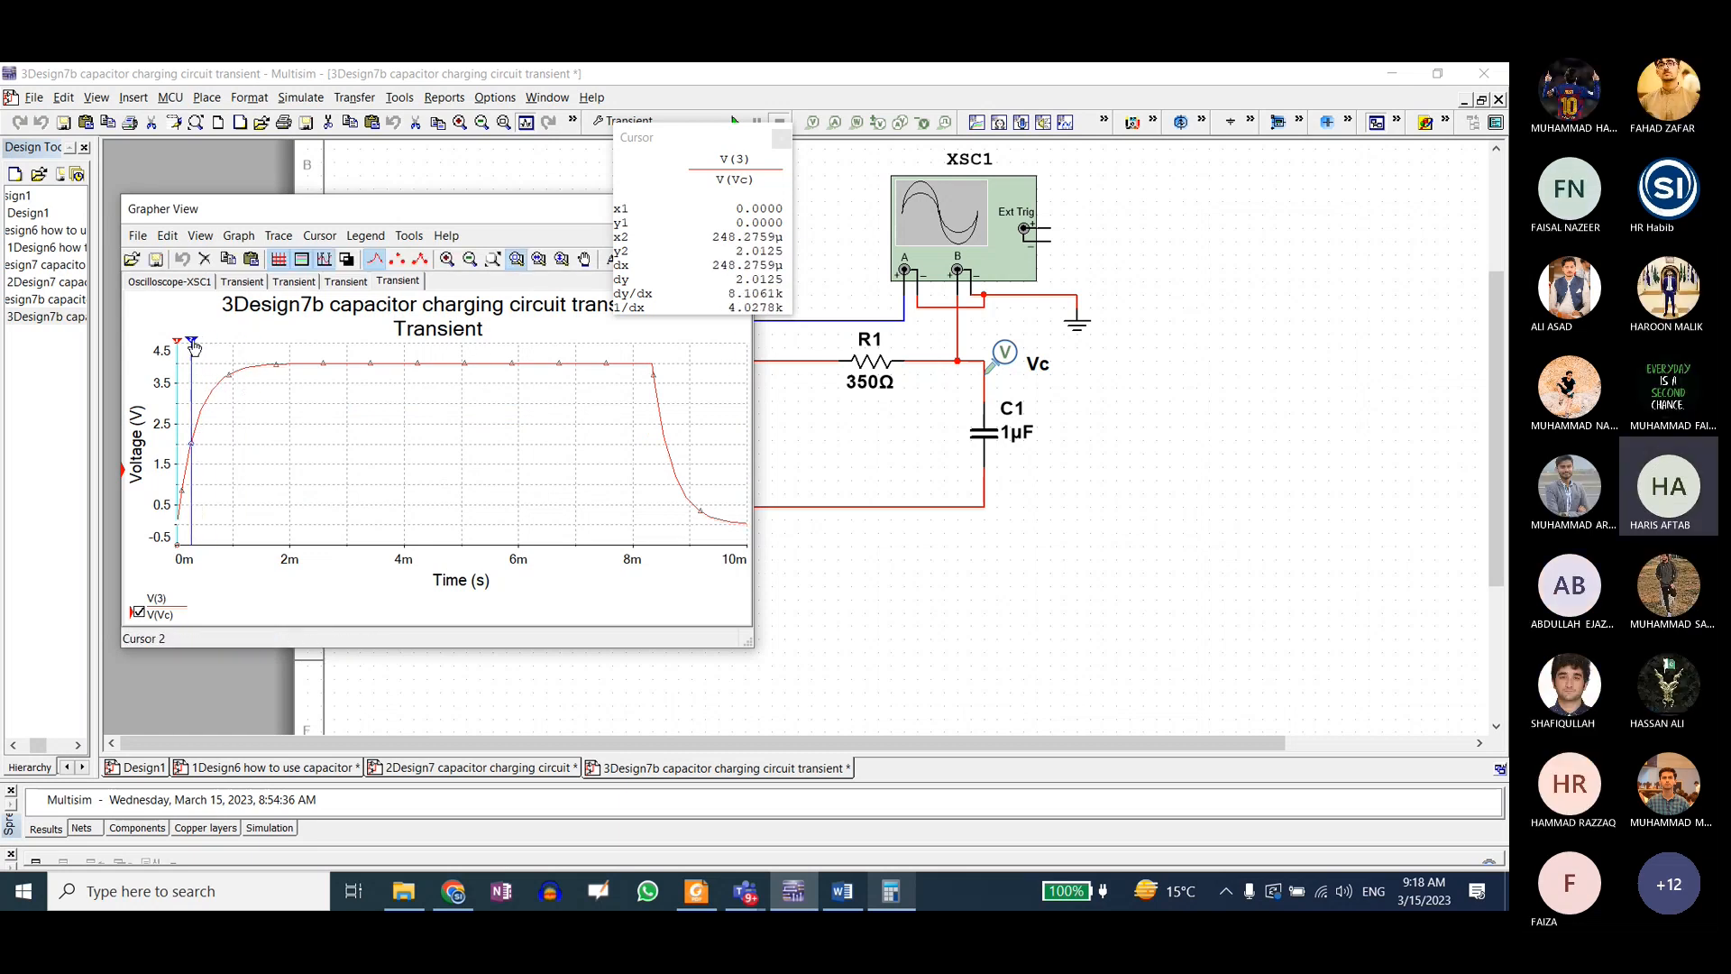
{"action": "right_click", "coordinate": [193, 344]}
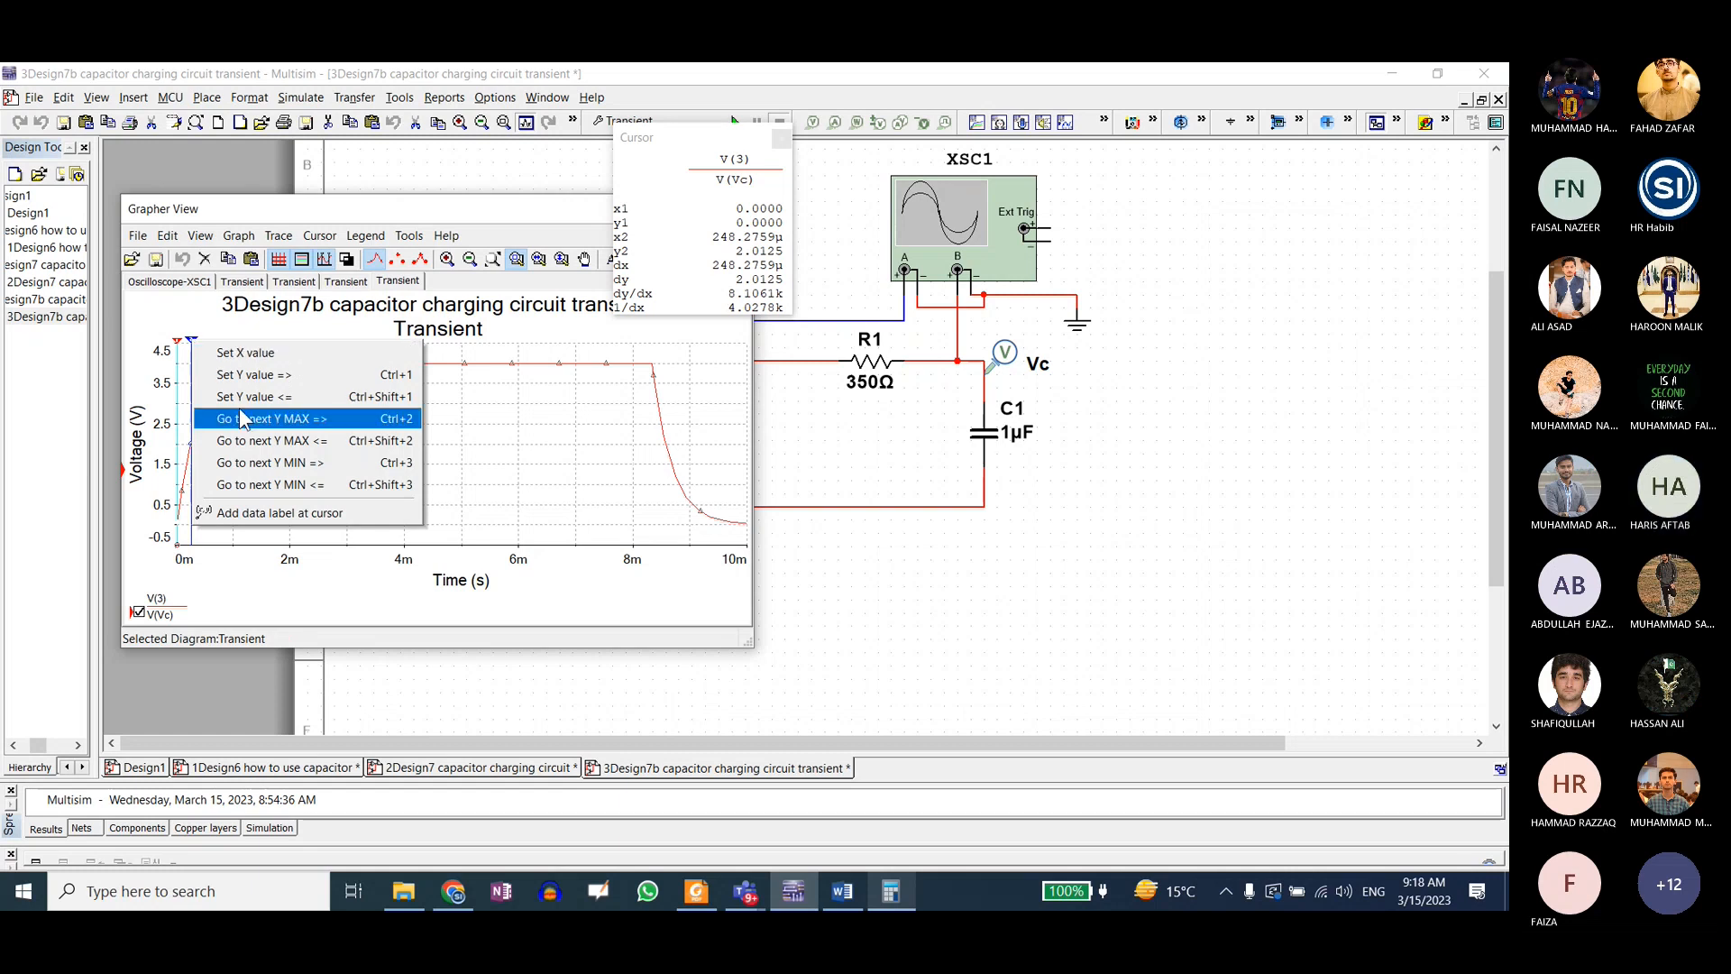
{"action": "left_click", "coordinate": [245, 353]}
{"action": "type", "text": "0."}
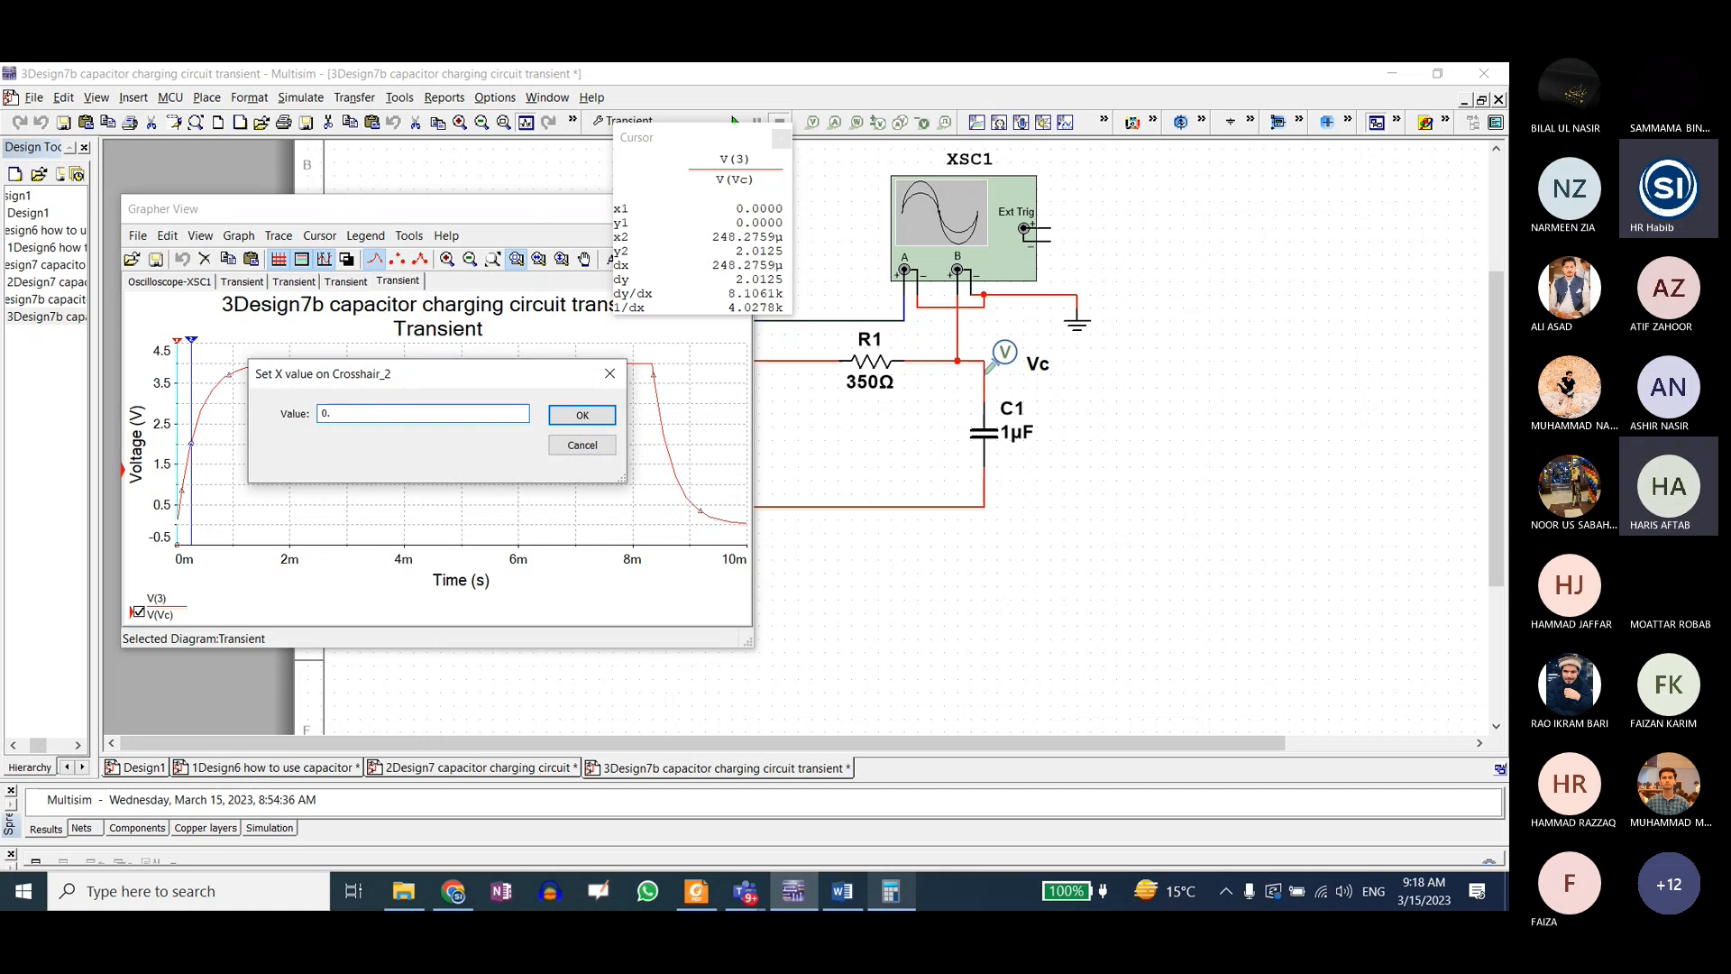
{"action": "type", "text": "00"}
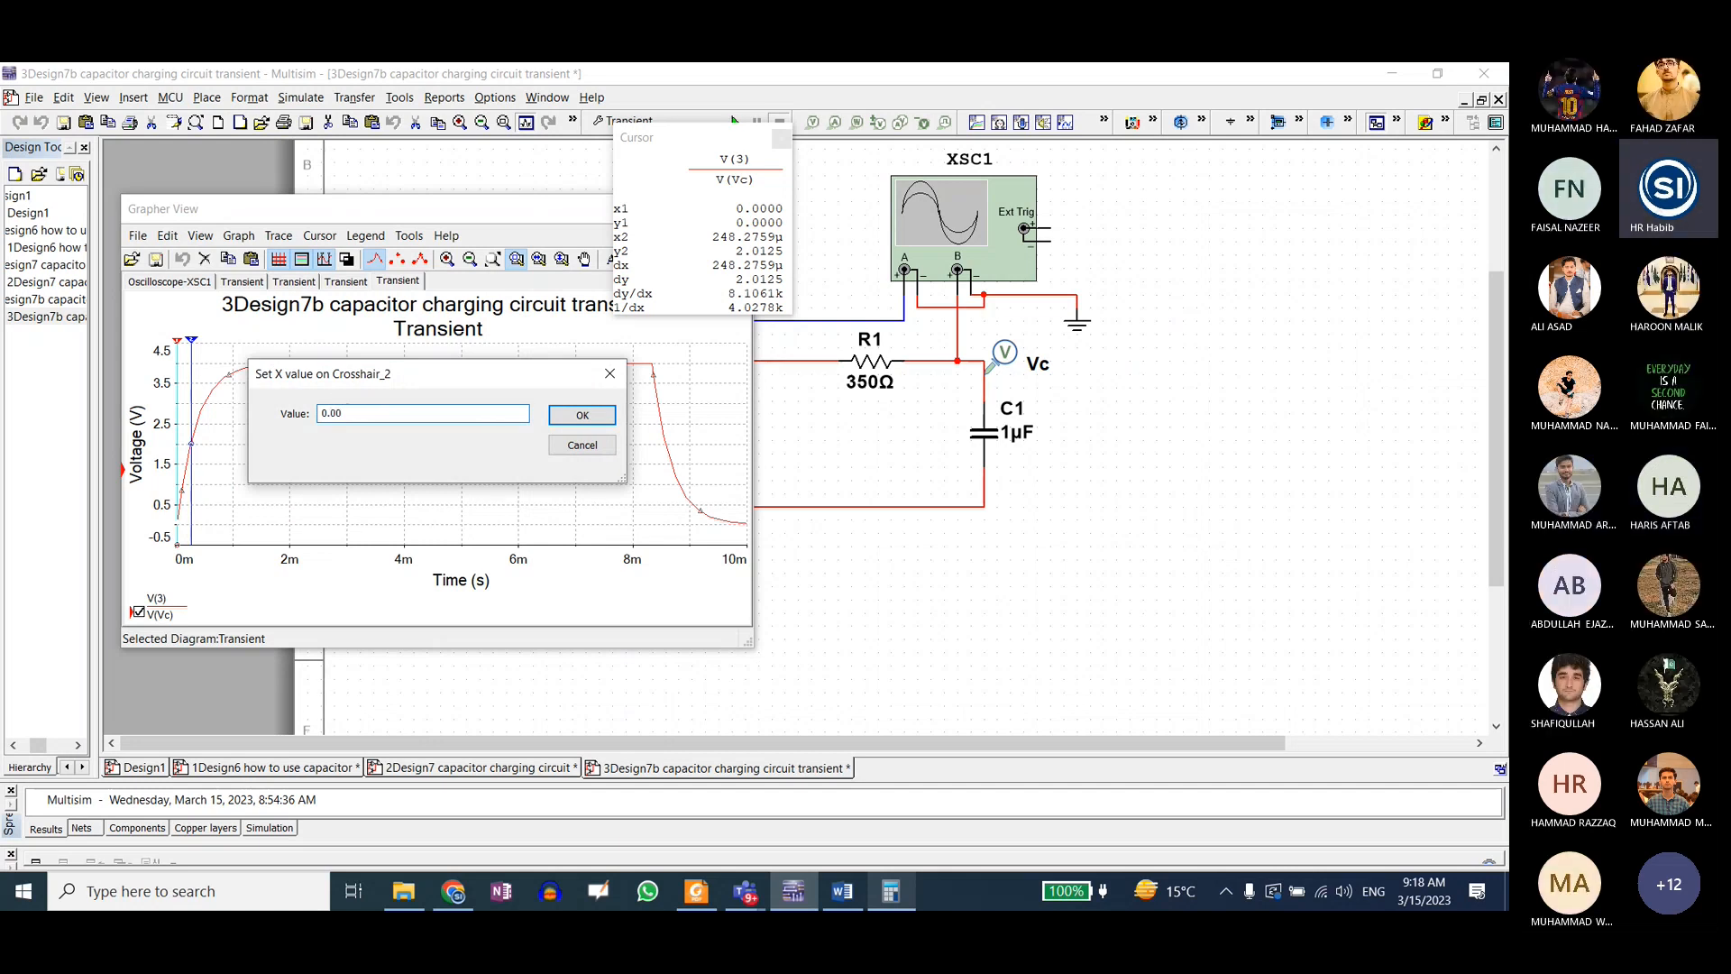
{"action": "type", "text": "35"}
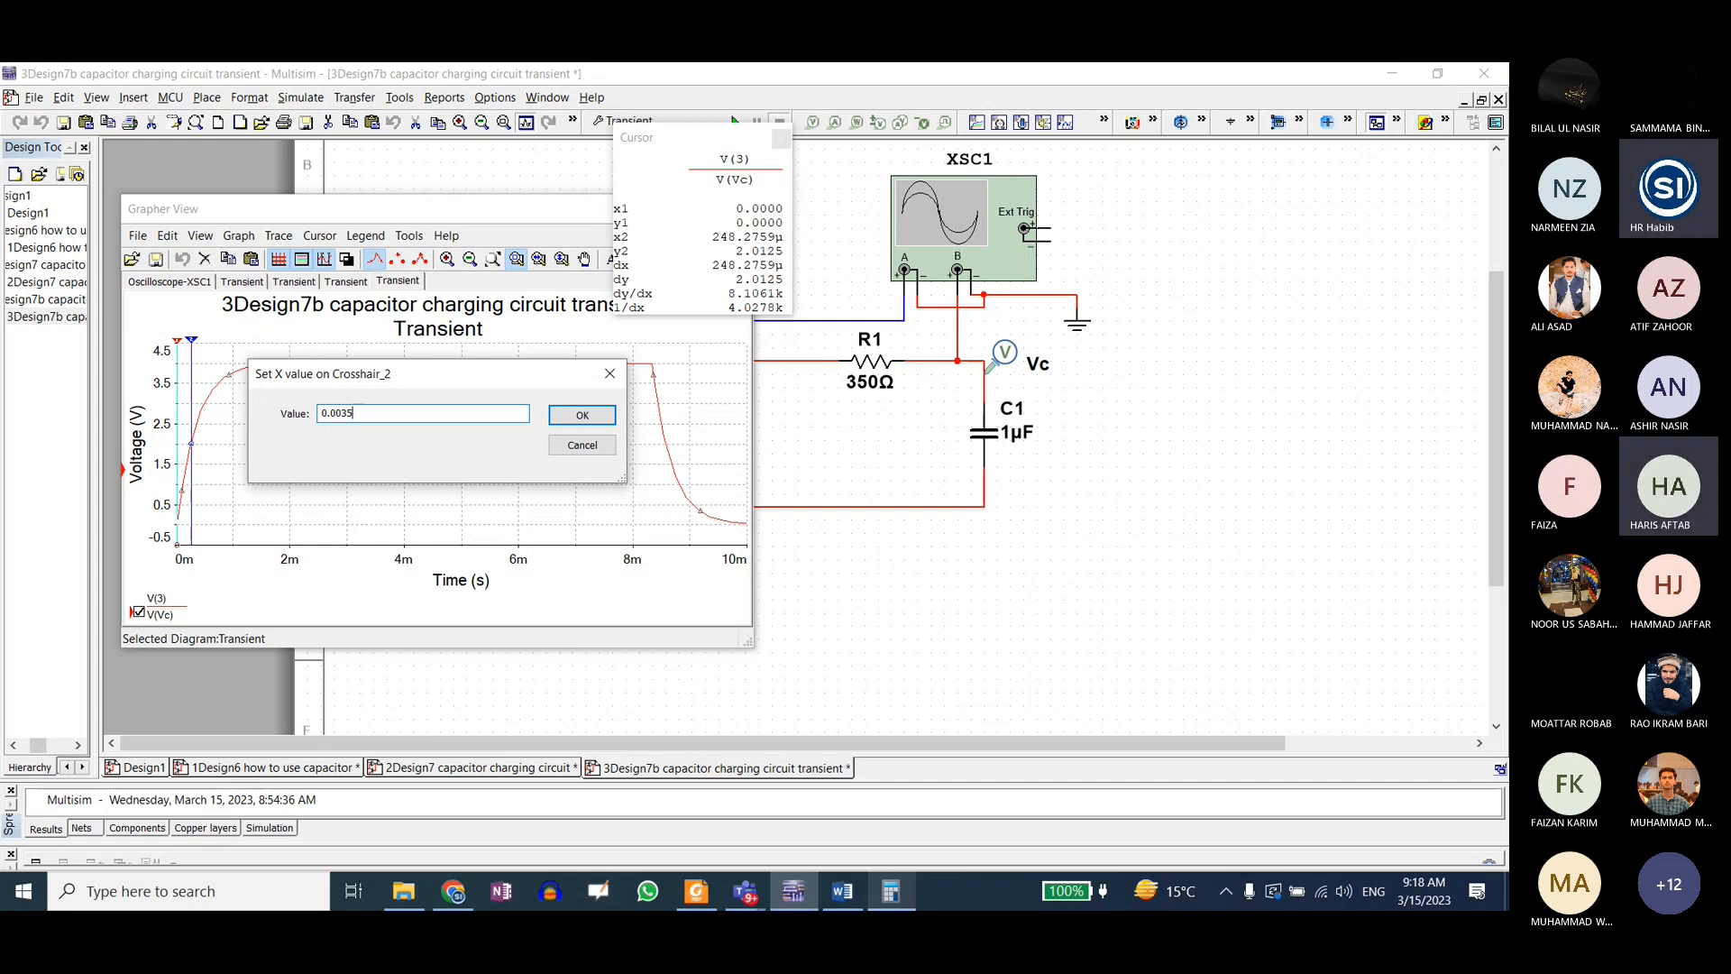
{"action": "type", "text": "0"}
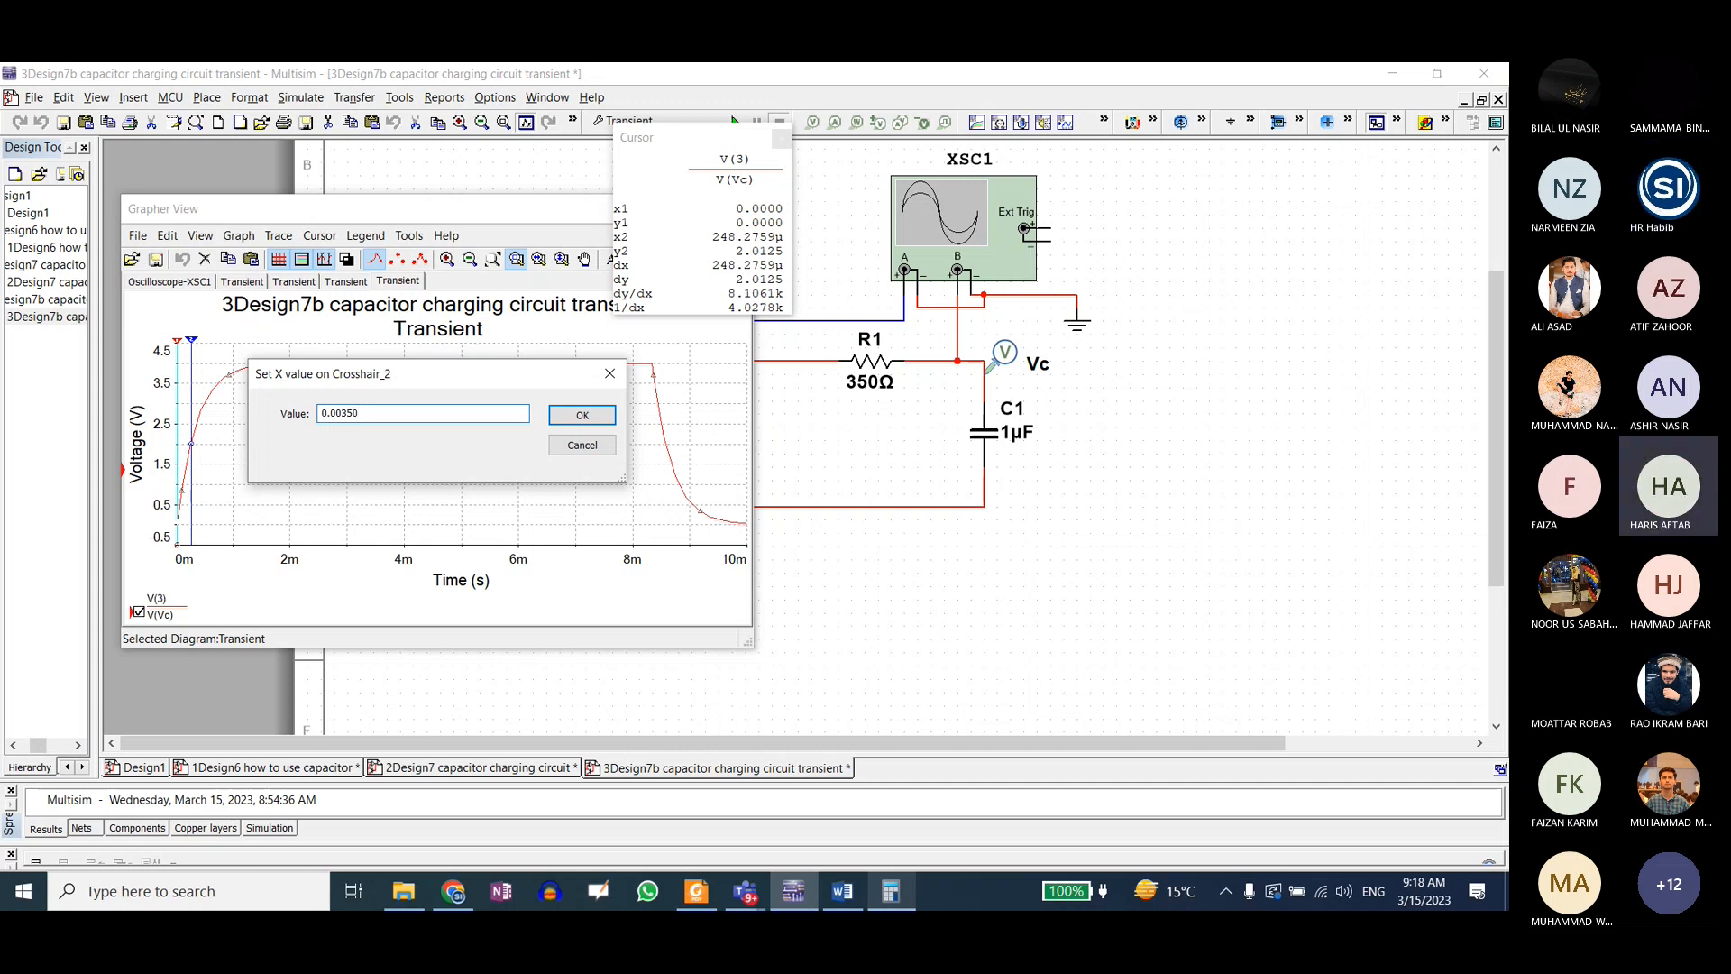
{"action": "left_click", "coordinate": [337, 415]}
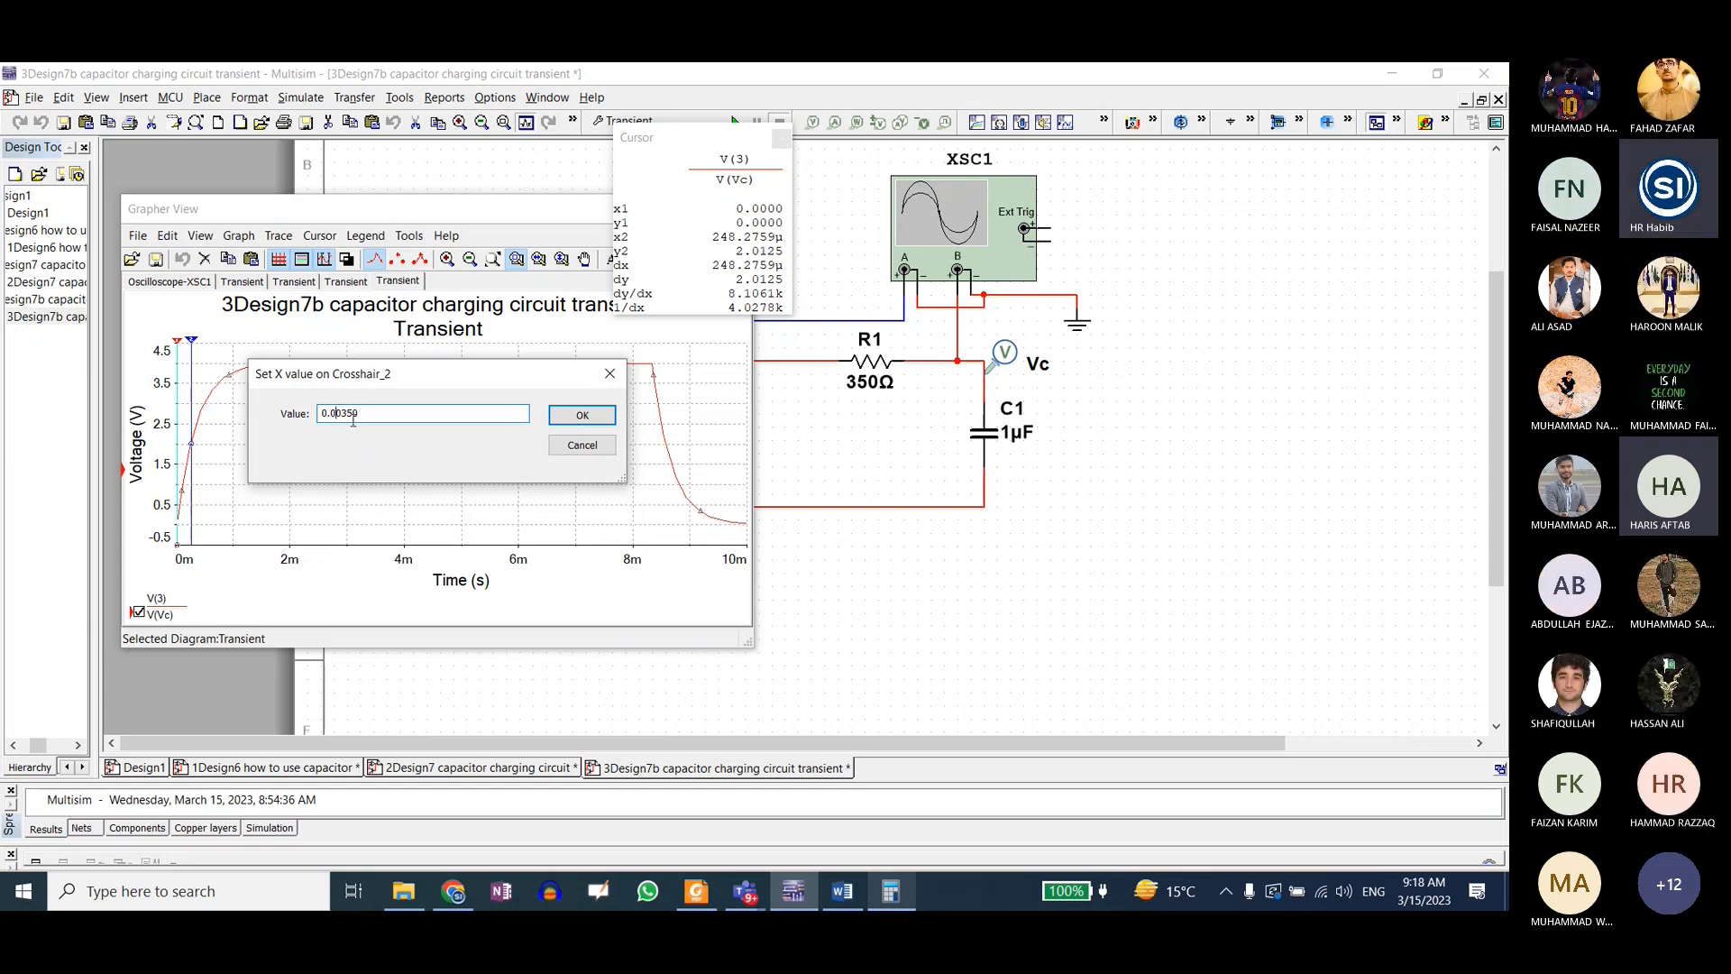
{"action": "left_click", "coordinate": [370, 413]}
{"action": "left_click_drag", "start_coordinate": [399, 370], "coordinate": [421, 373]}
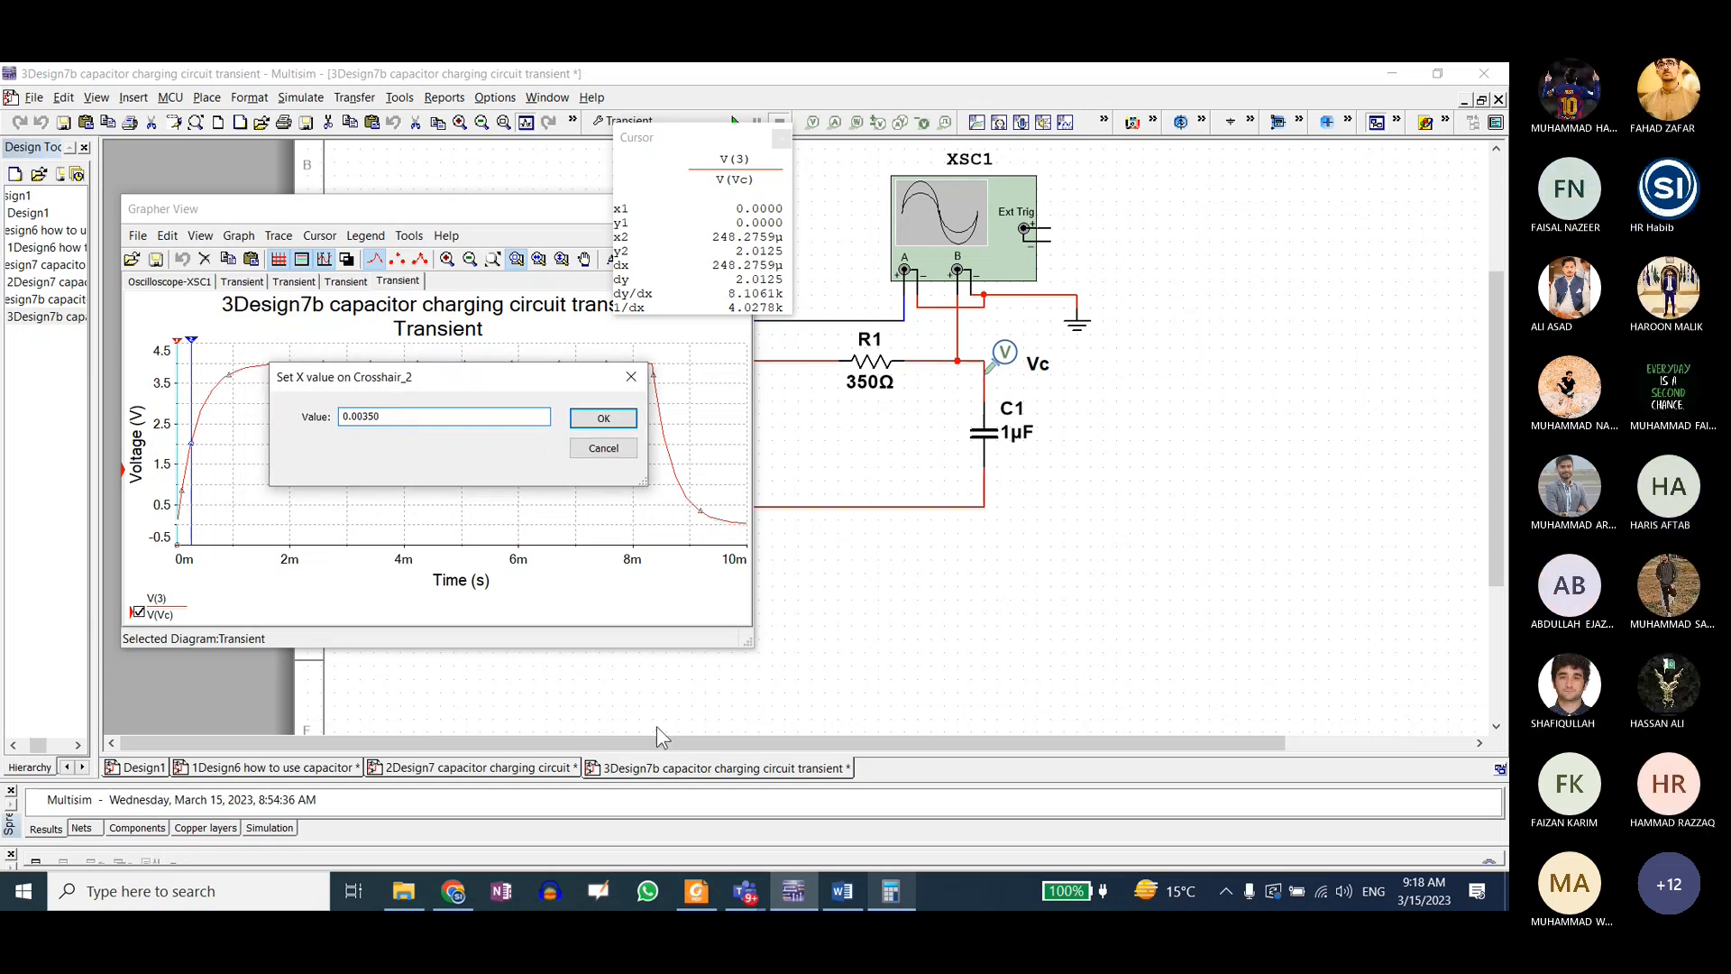
Step: Check the time constant in Calculator and set the X value of cursor 2 to 350 µs
{"action": "left_click", "coordinate": [891, 891]}
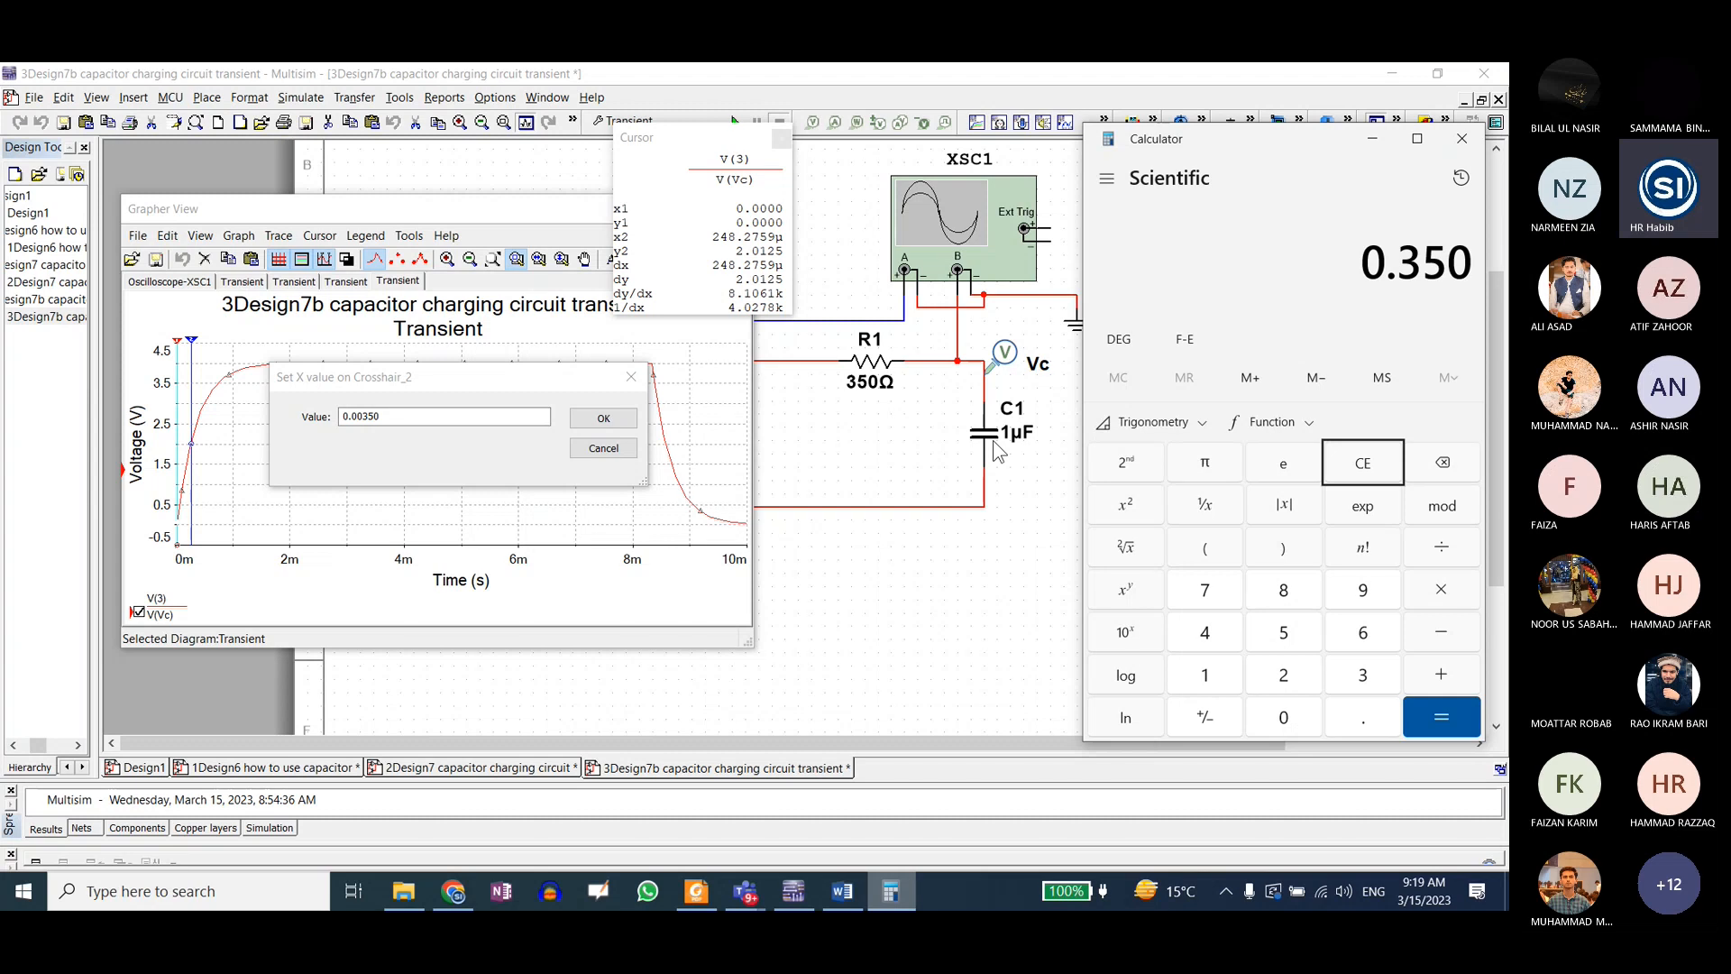
{"action": "left_click", "coordinate": [393, 417]}
{"action": "double_click", "coordinate": [392, 417]}
{"action": "type", "text": "3"}
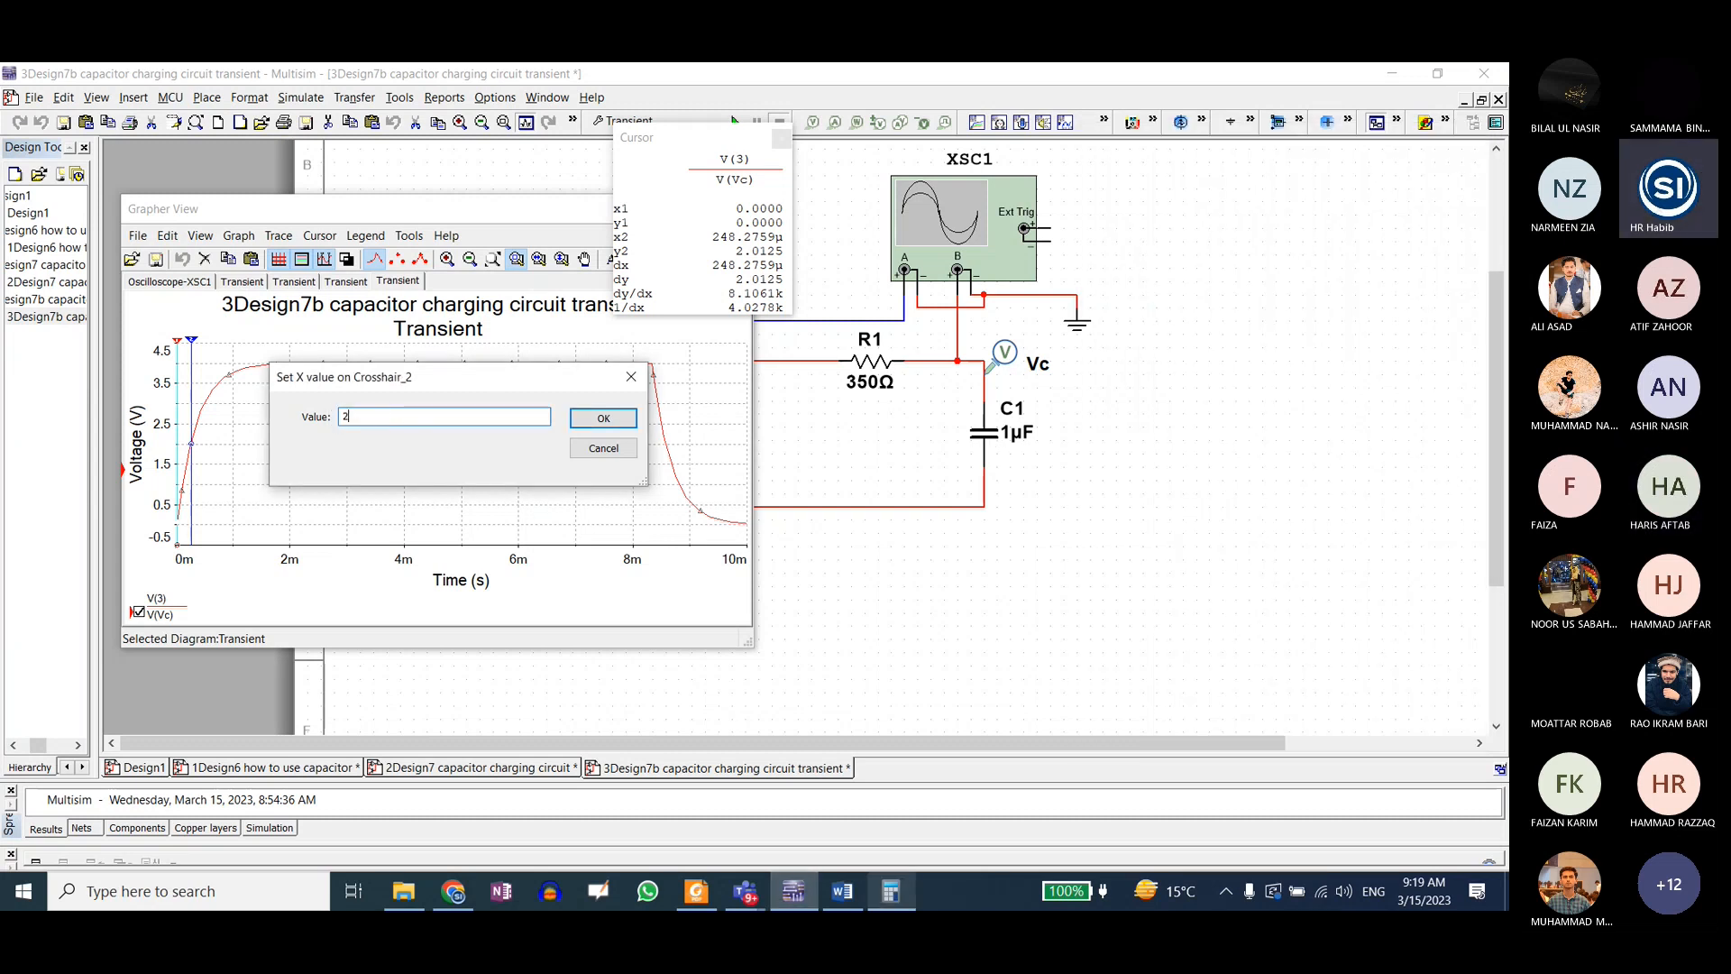
{"action": "type", "text": "50"}
{"action": "key", "text": "Return"}
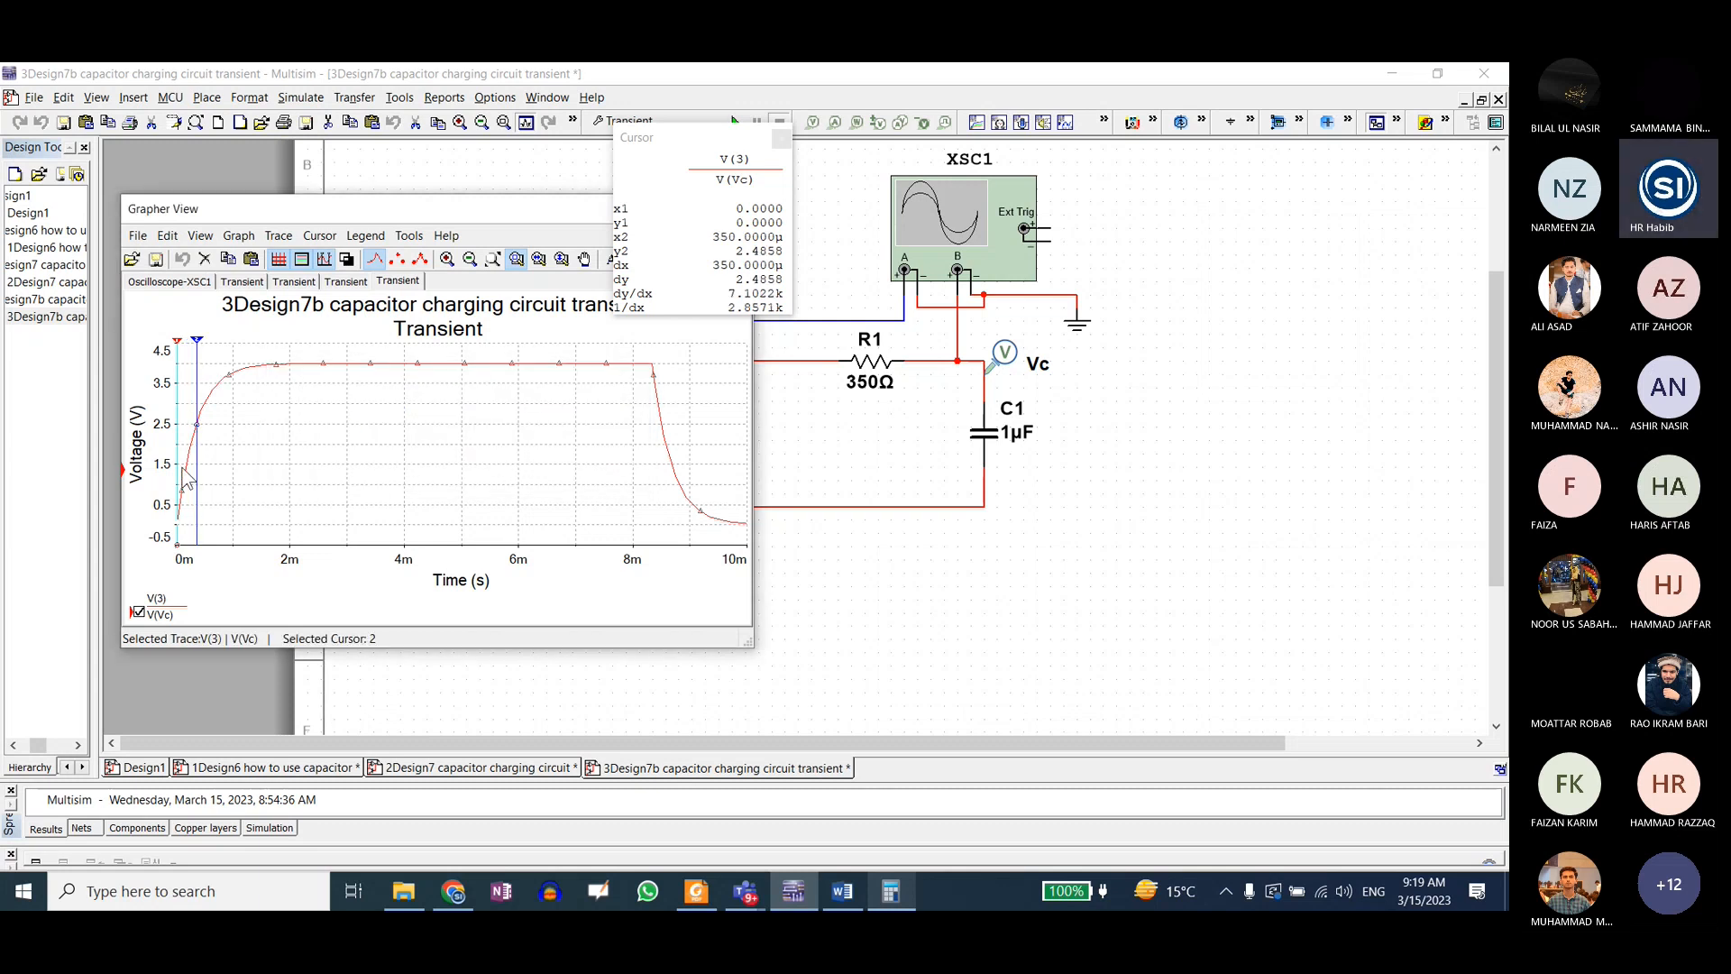
Step: Maximize the Grapher View window and calculate 0.632 × 4 in Calculator for comparison with the cursor voltage
{"action": "double_click", "coordinate": [356, 206]}
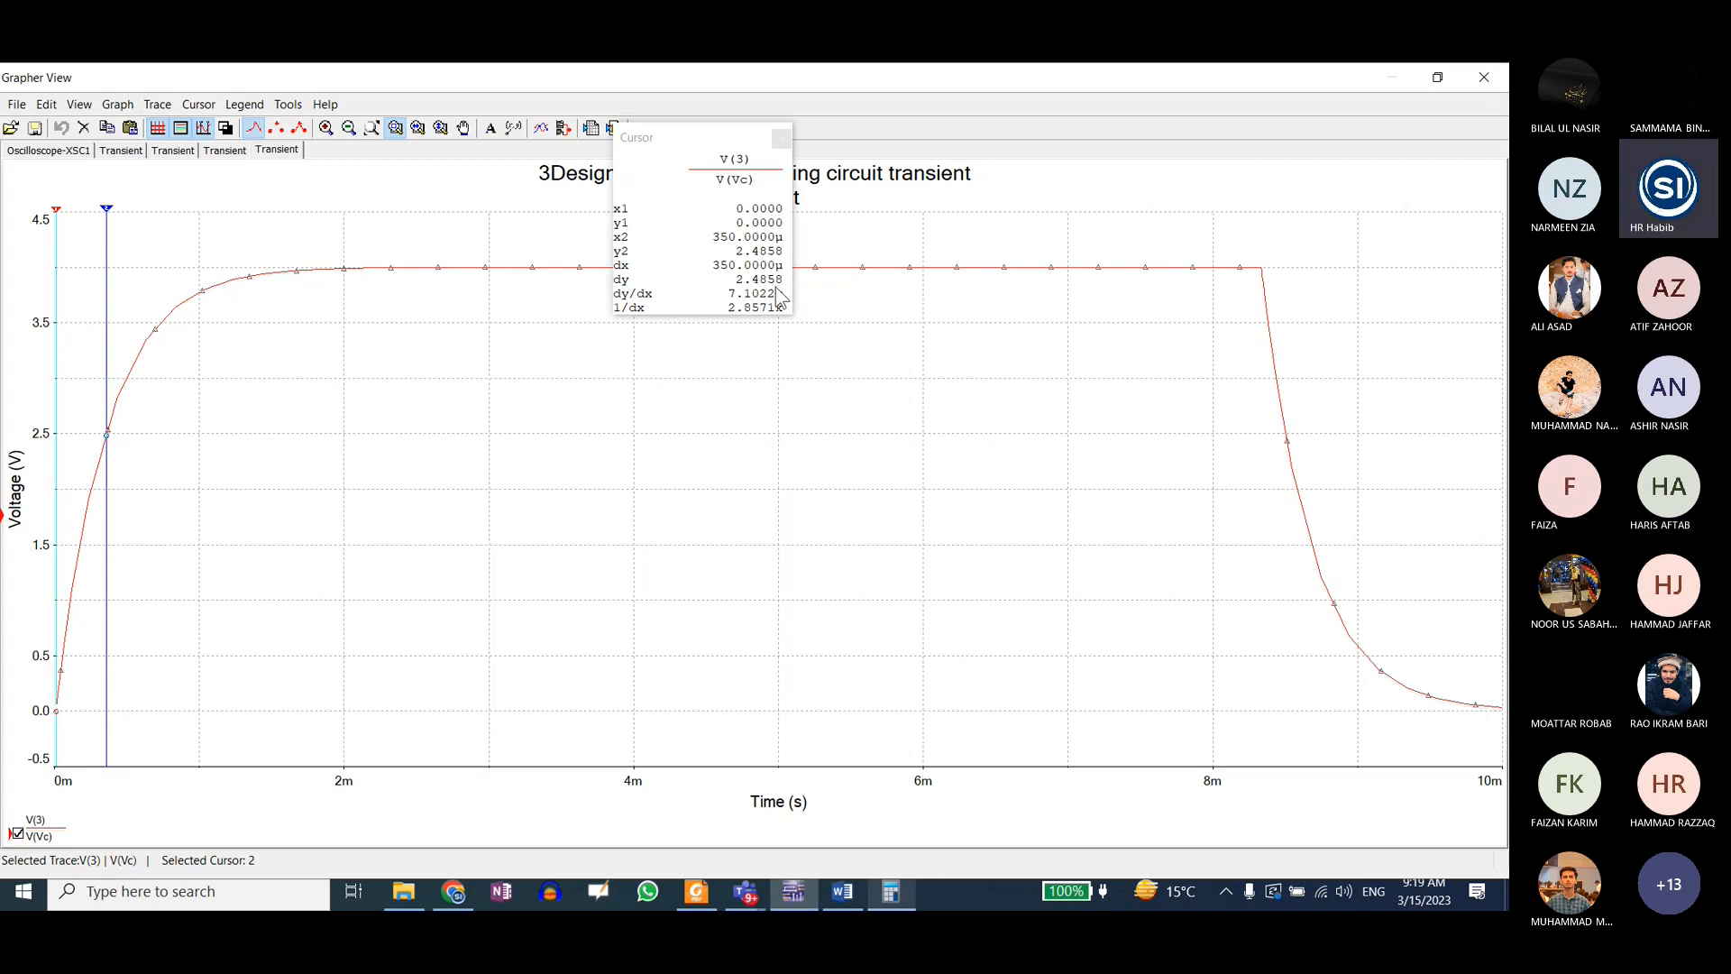
{"action": "left_click", "coordinate": [890, 893]}
{"action": "left_click", "coordinate": [1345, 473]}
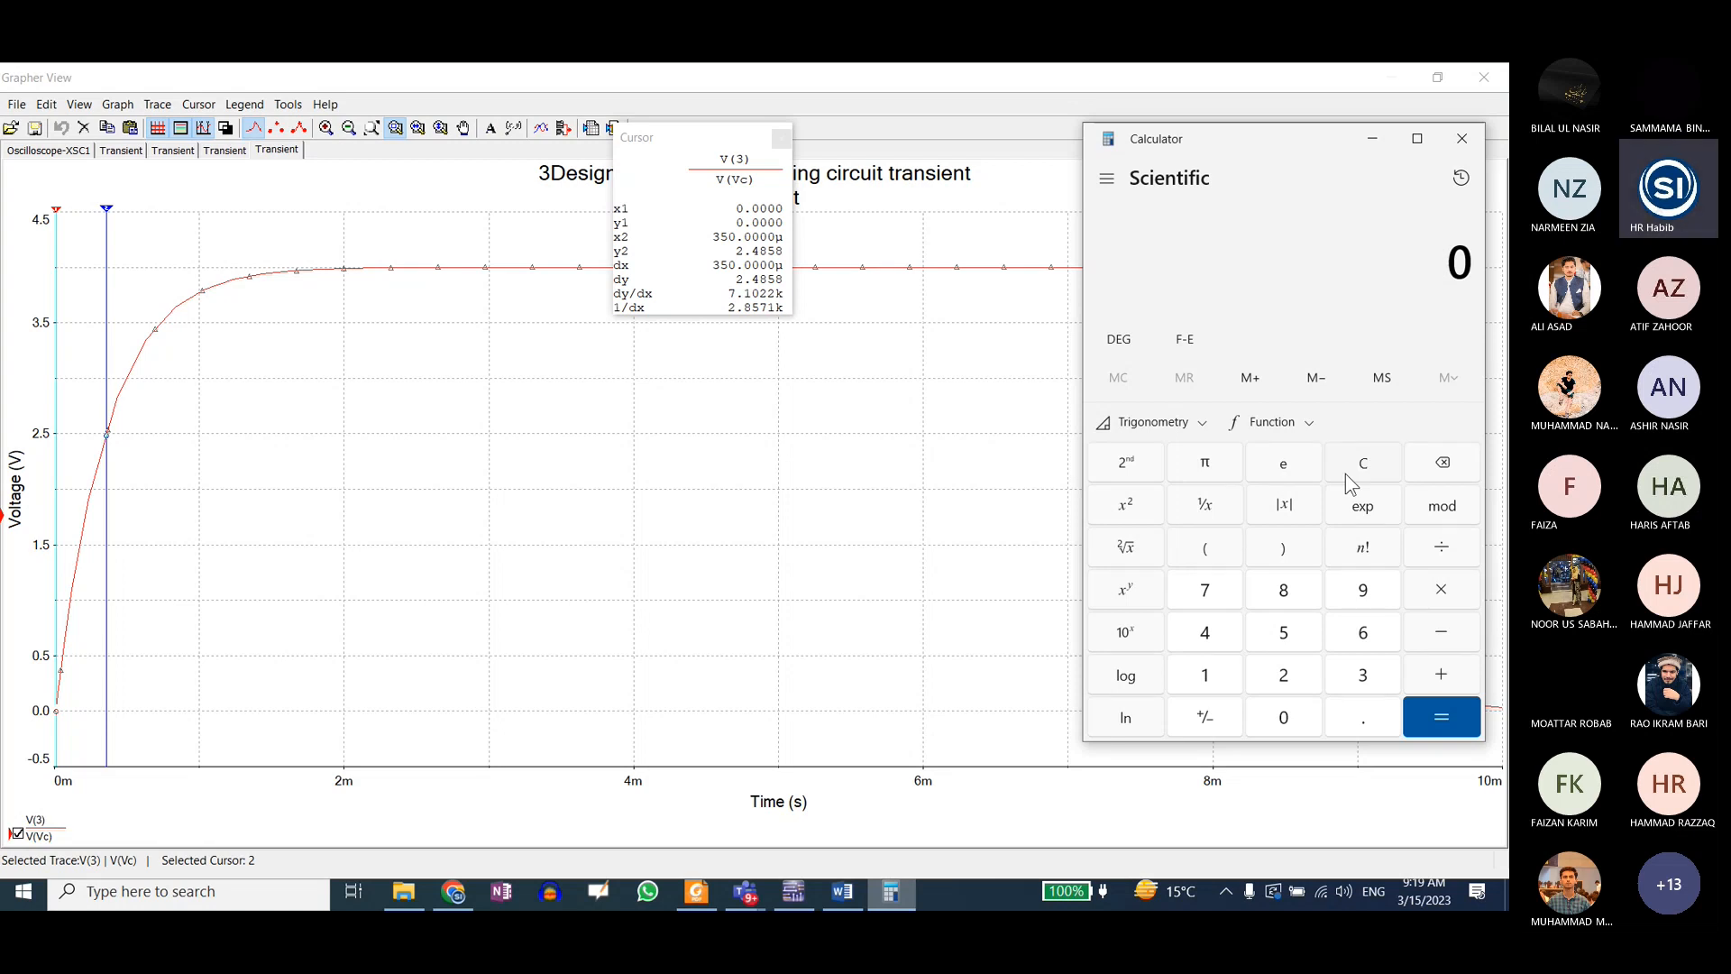
{"action": "type", "text": ".632"}
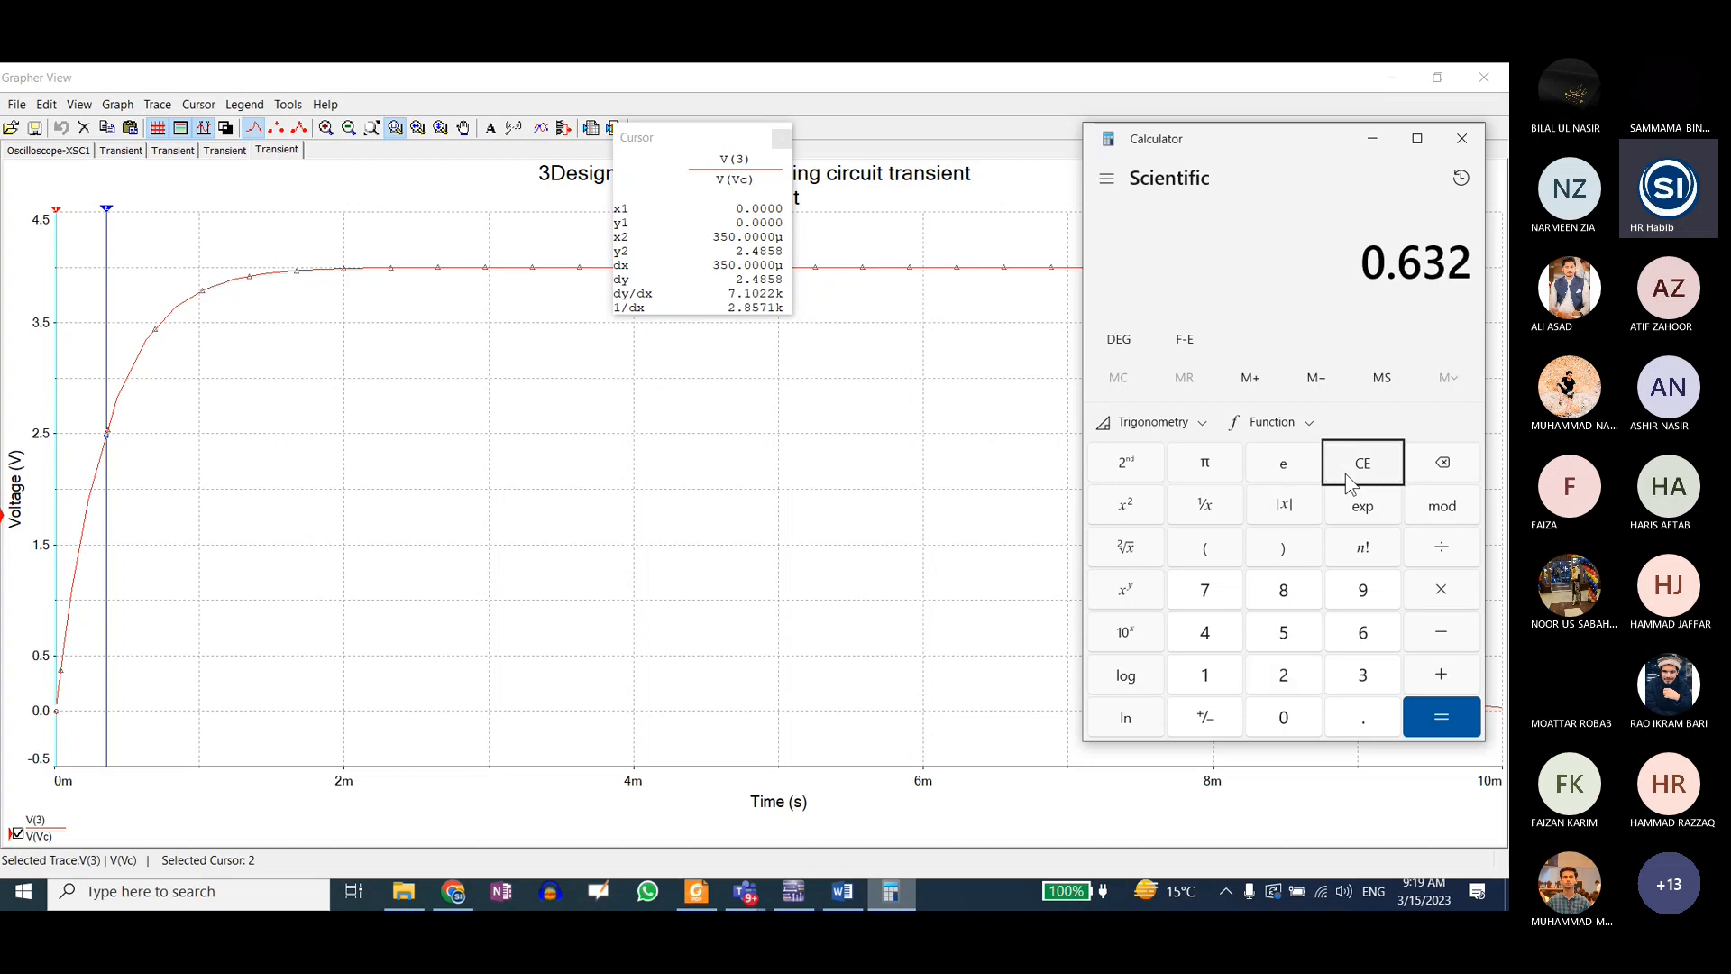
{"action": "key", "text": "asterisk"}
{"action": "type", "text": "4"}
{"action": "key", "text": "Return"}
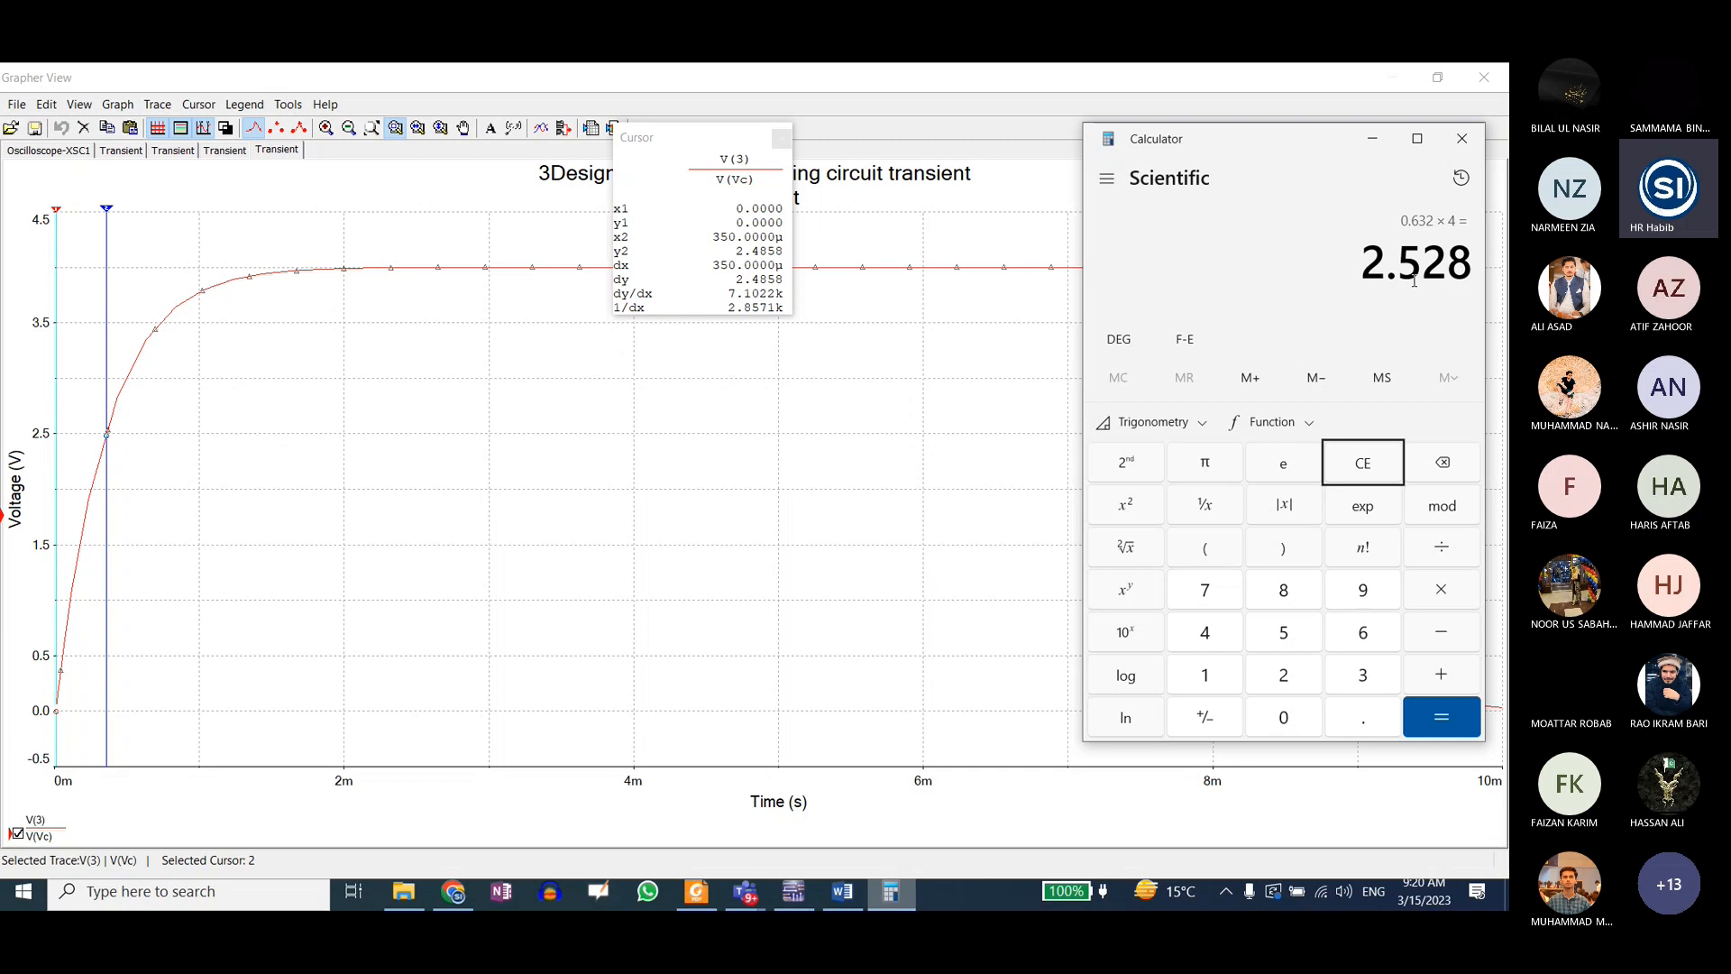
Step: Clear Calculator, calculate 0.632 × 4 again, and multiply the result by 5
{"action": "left_click", "coordinate": [1361, 482]}
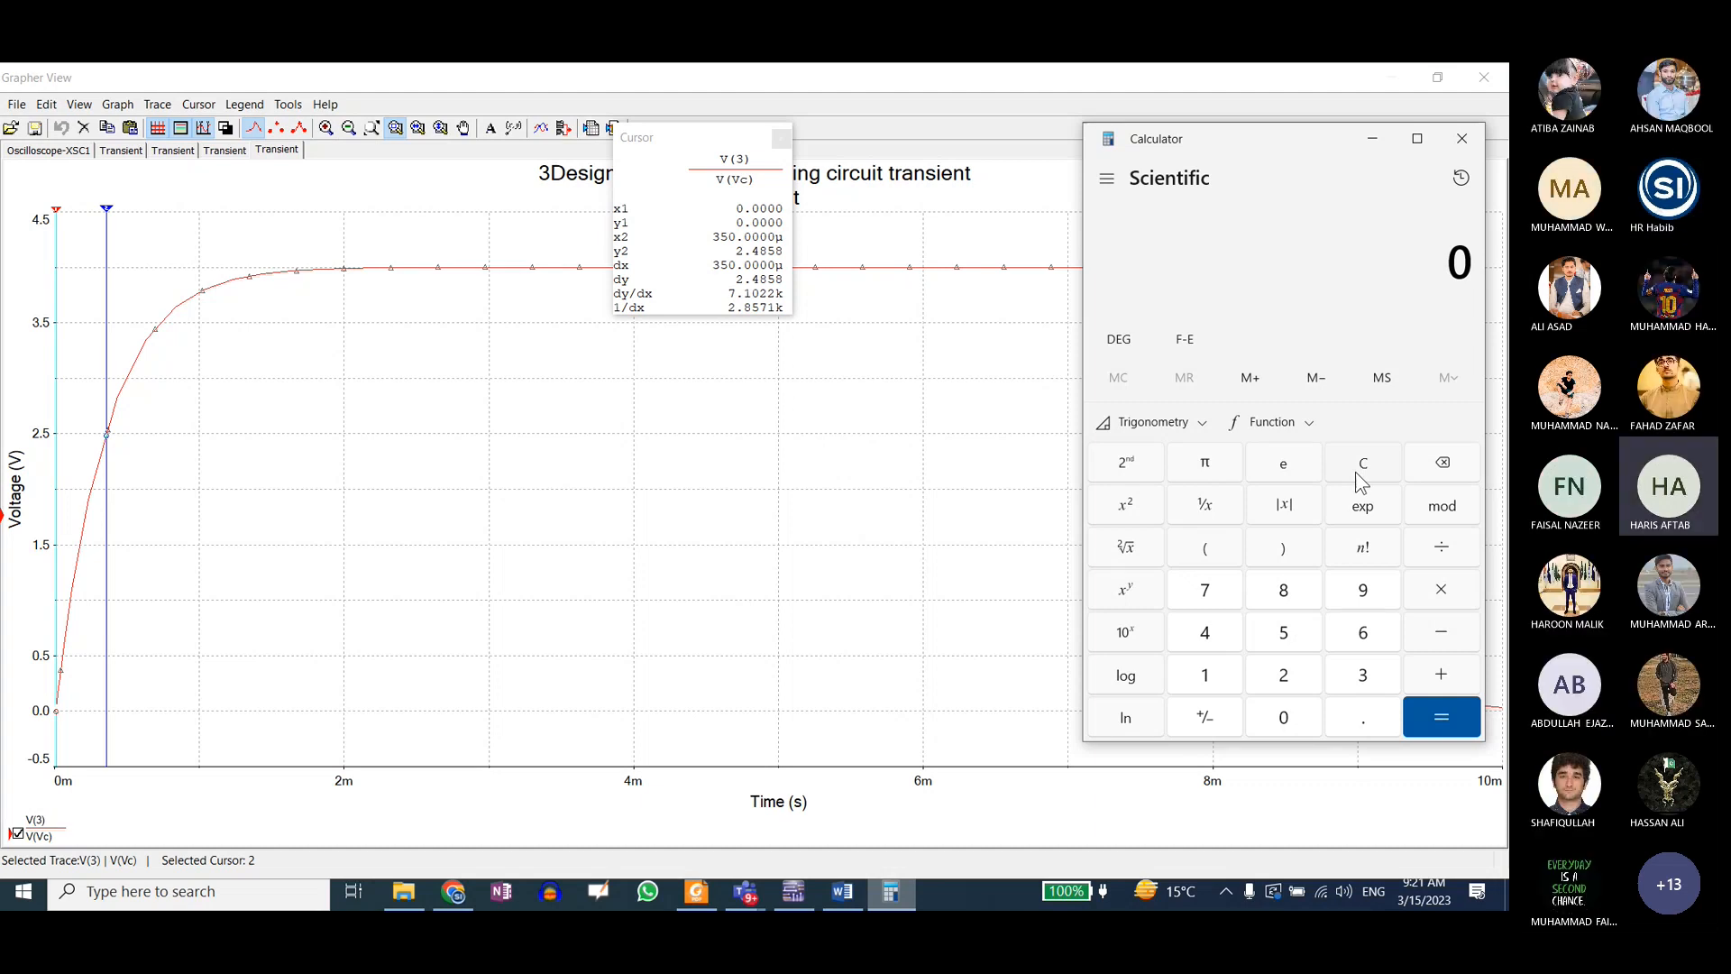
{"action": "key", "text": "period"}
{"action": "type", "text": "632*4"}
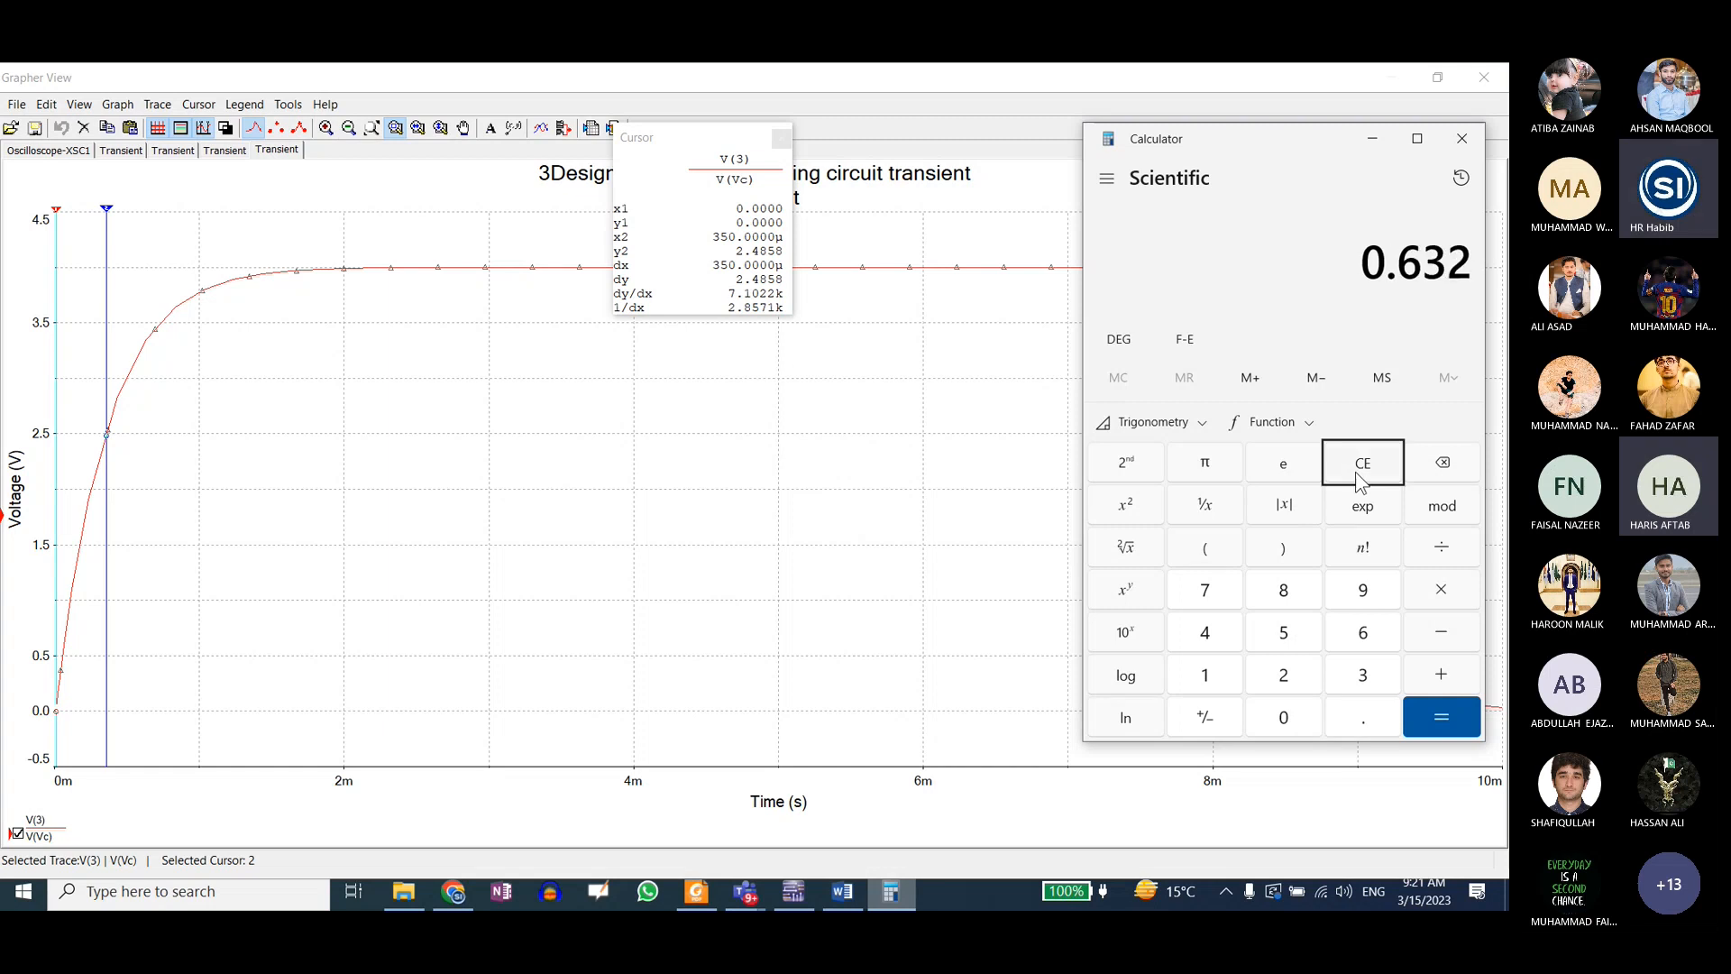
{"action": "key", "text": "Return"}
{"action": "type", "text": "*5"}
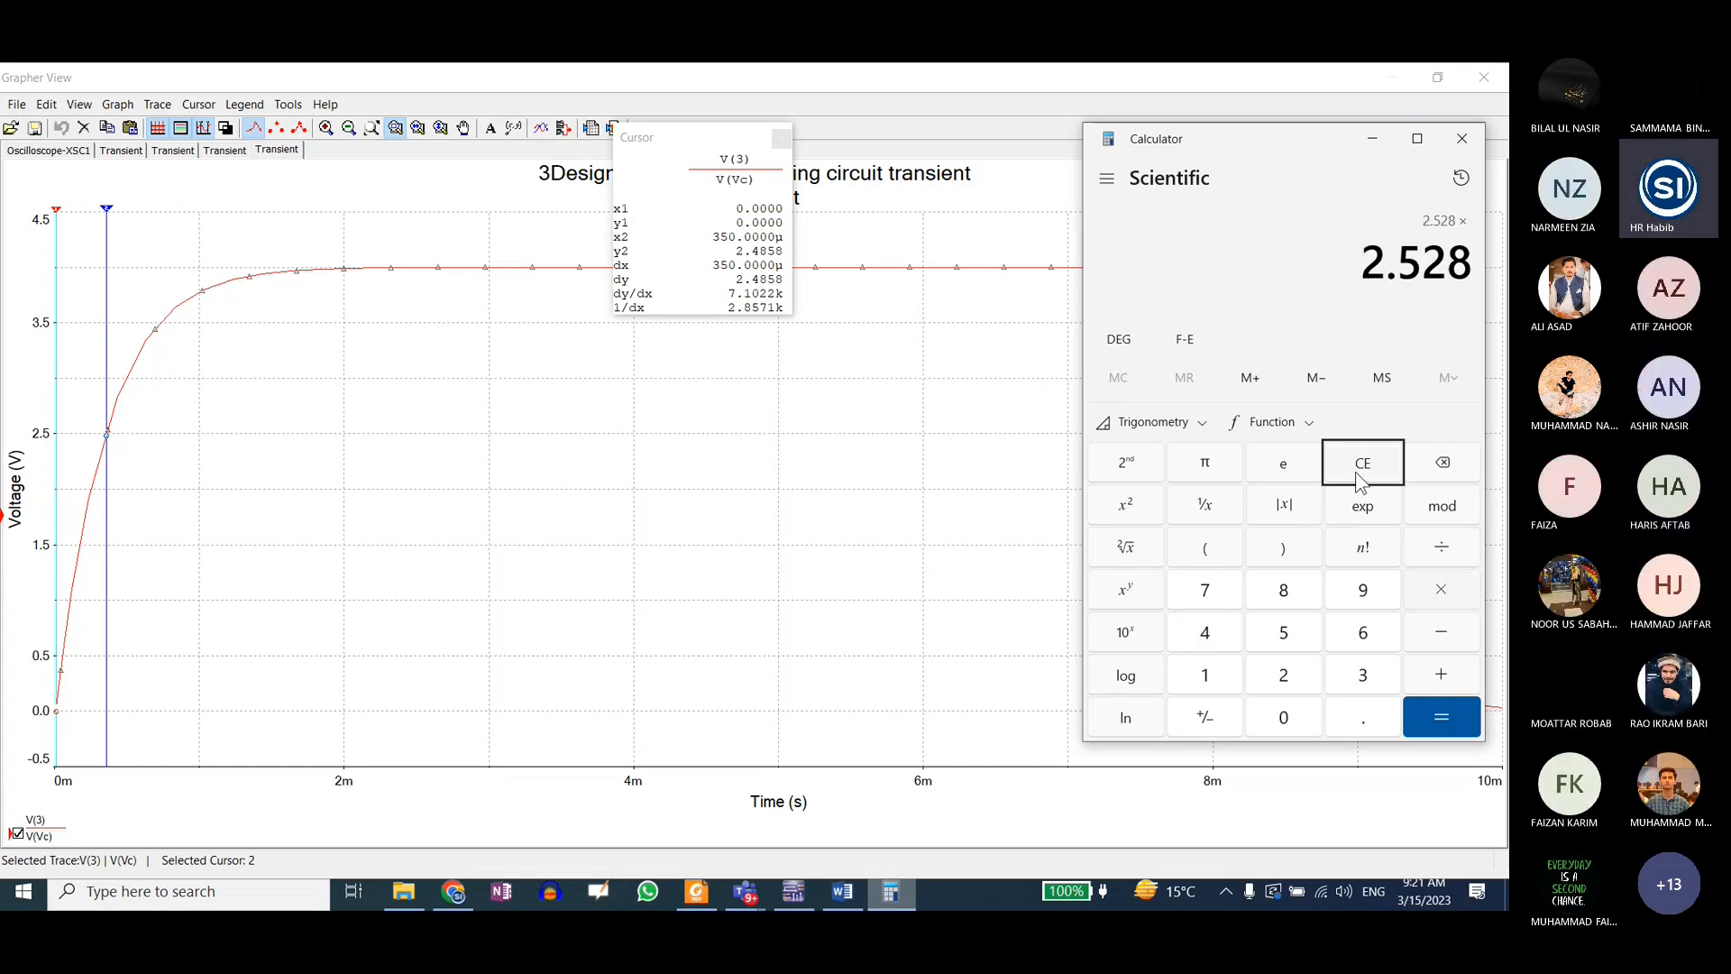
{"action": "key", "text": "Return"}
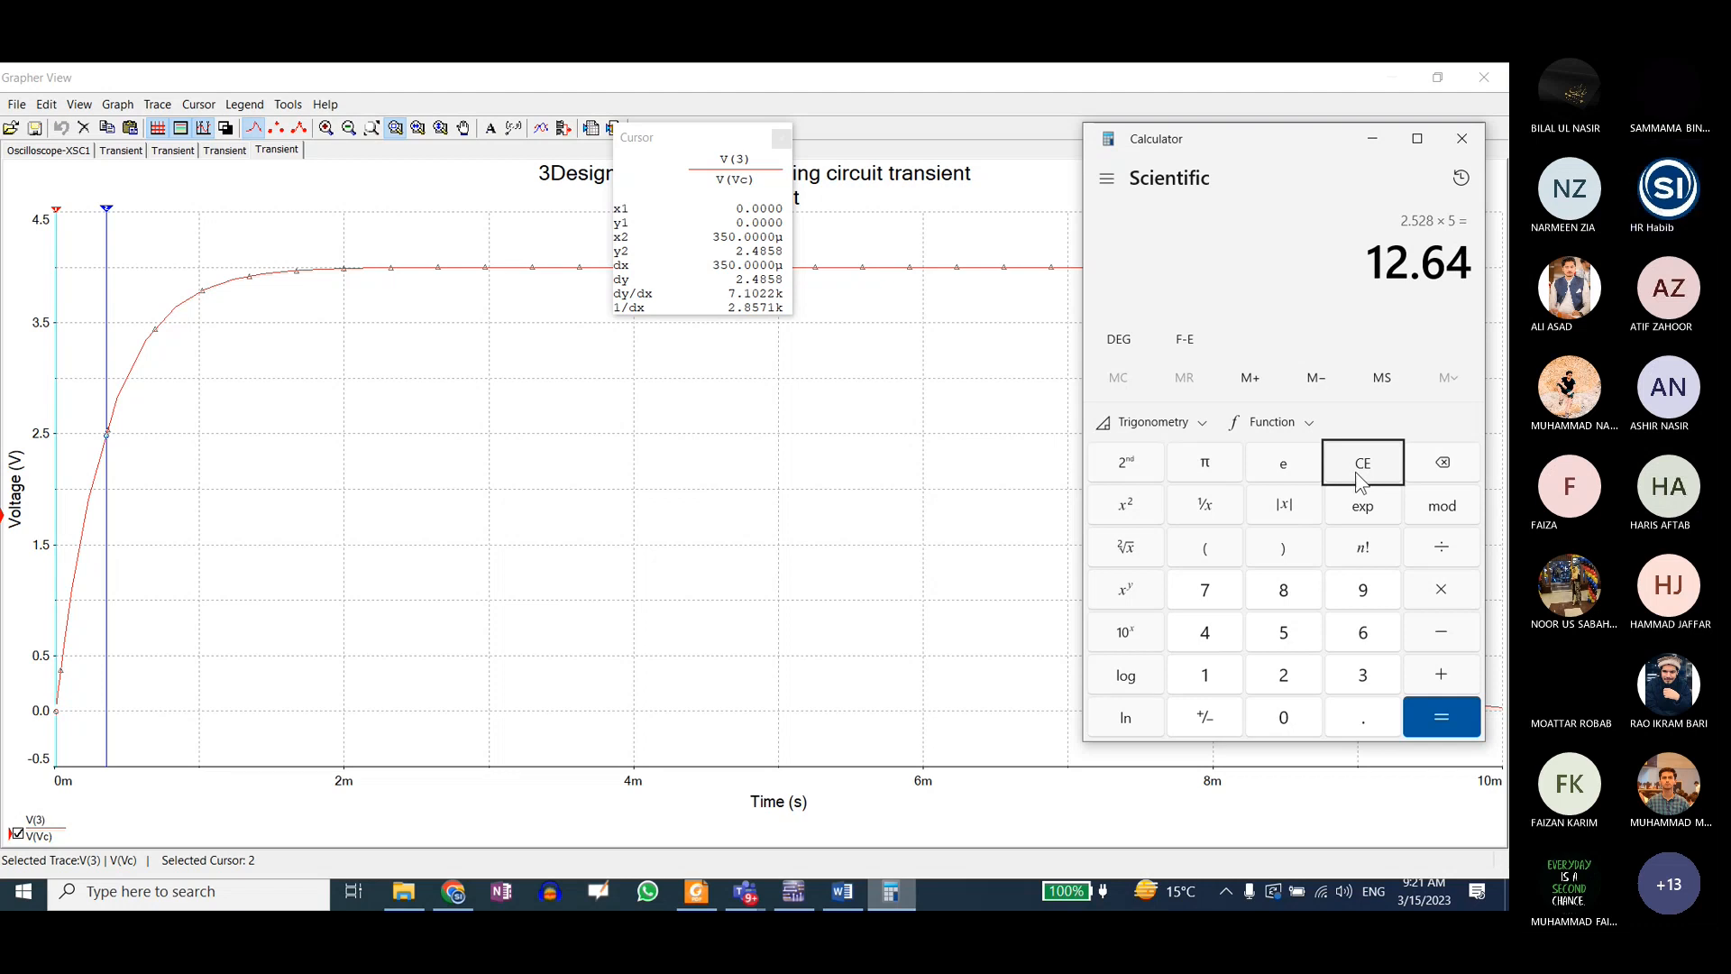
Step: Clear Calculator and work out five time constants from the 350 µs value
{"action": "left_click", "coordinate": [1356, 472]}
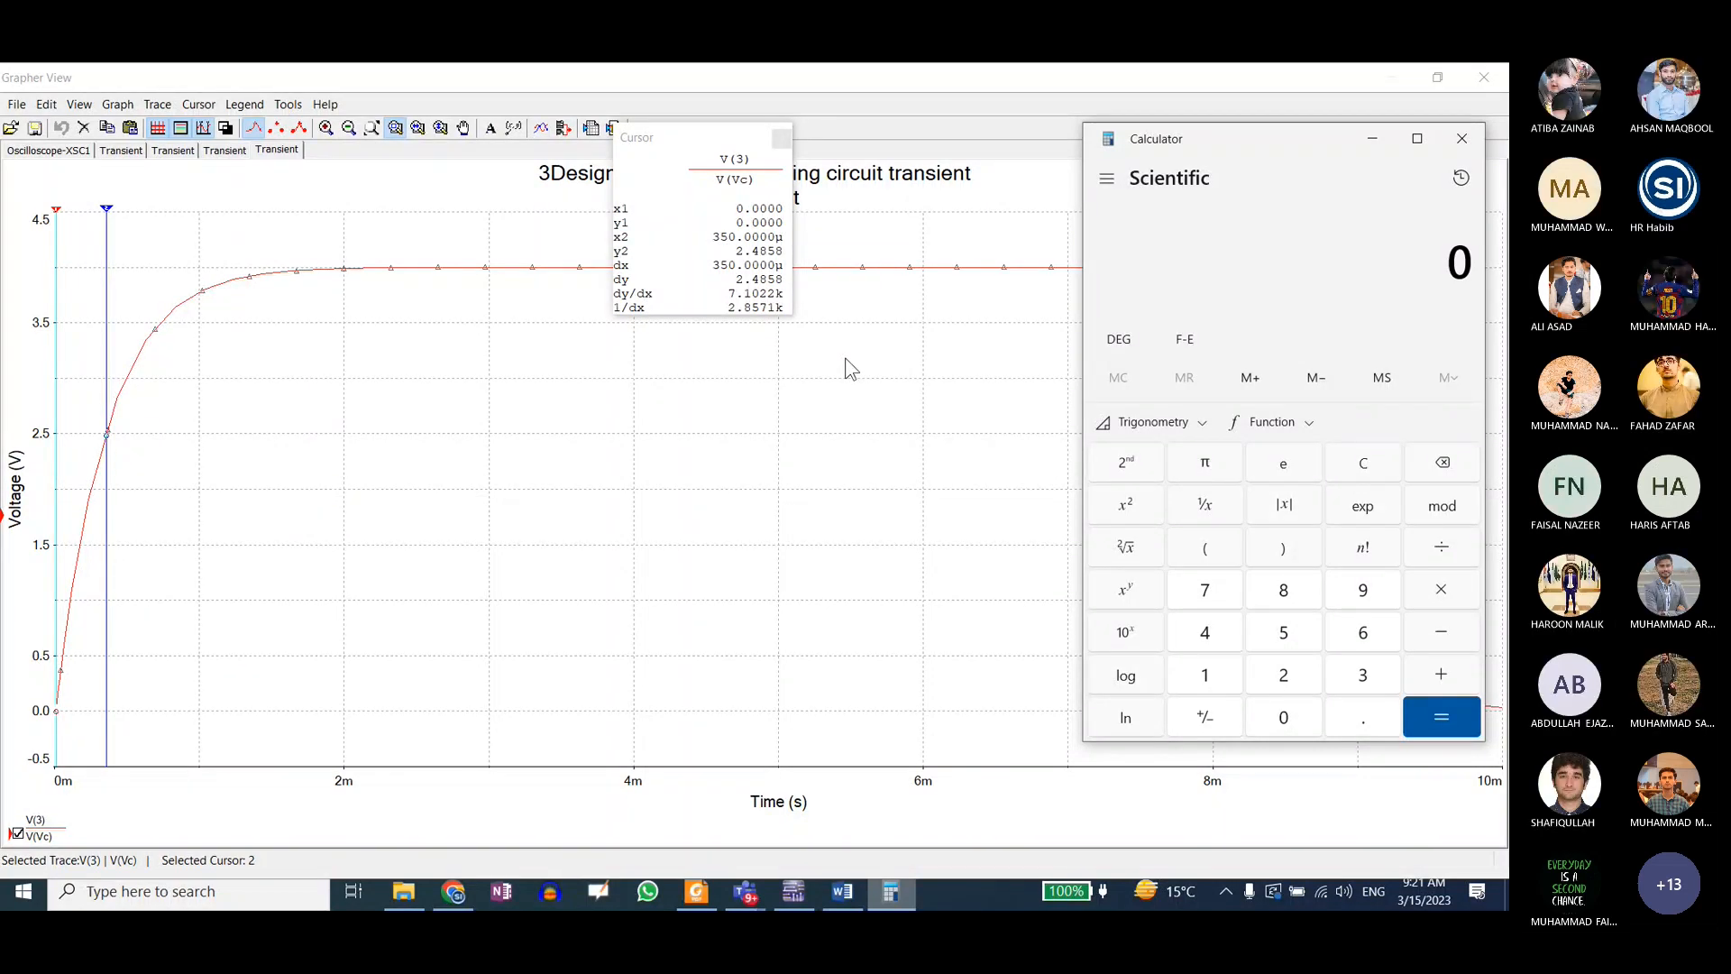
{"action": "type", "text": "350"}
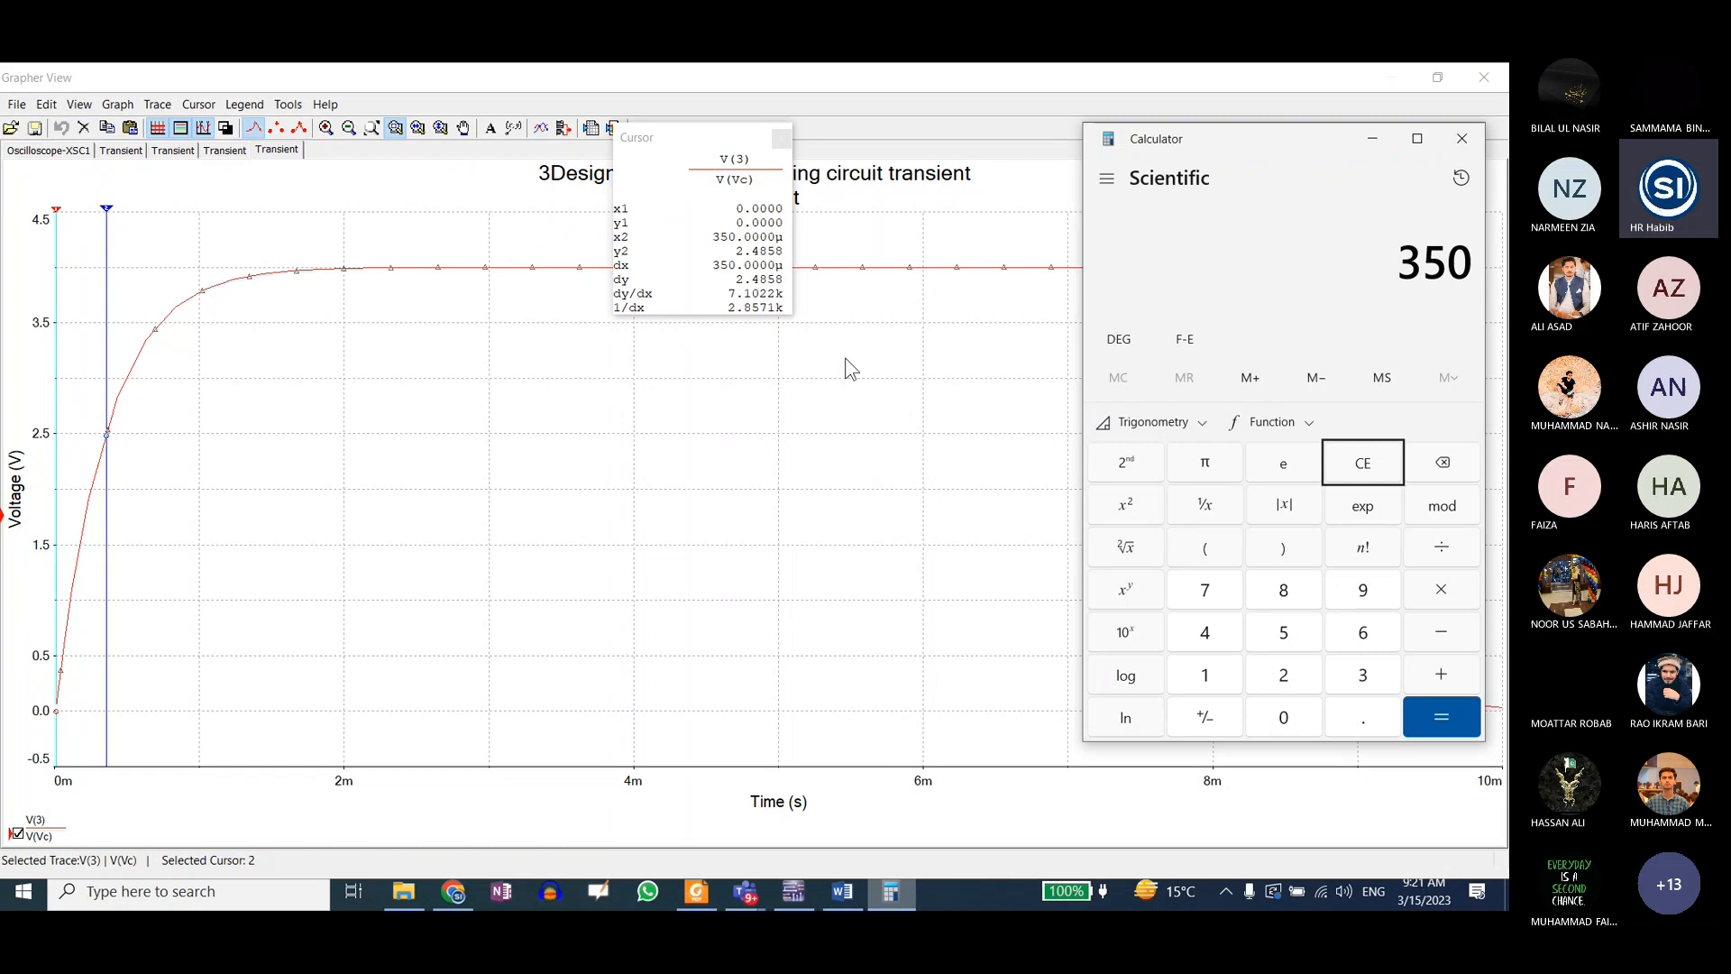
{"action": "key", "text": "plus"}
{"action": "type", "text": "5"}
{"action": "key", "text": "Return"}
Step: Set the X value of cursor 2 to 1.7500m and inspect the charging curve around it up close
{"action": "left_click", "coordinate": [119, 218]}
{"action": "right_click", "coordinate": [120, 217]}
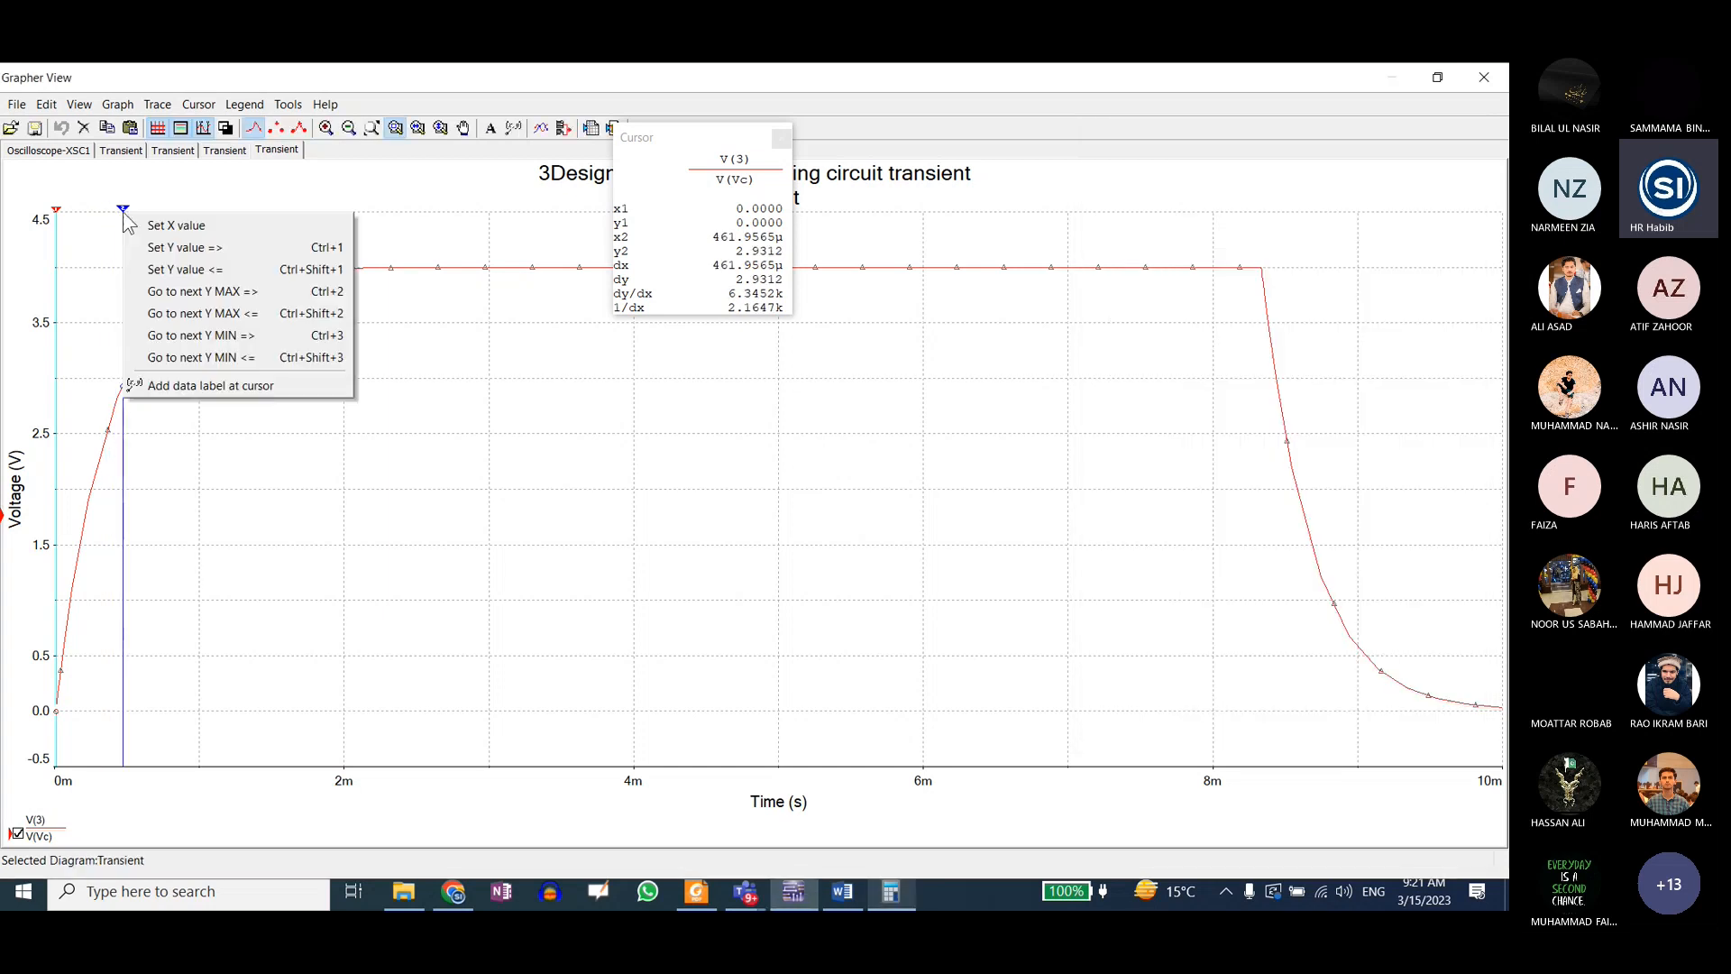
{"action": "left_click", "coordinate": [191, 248]}
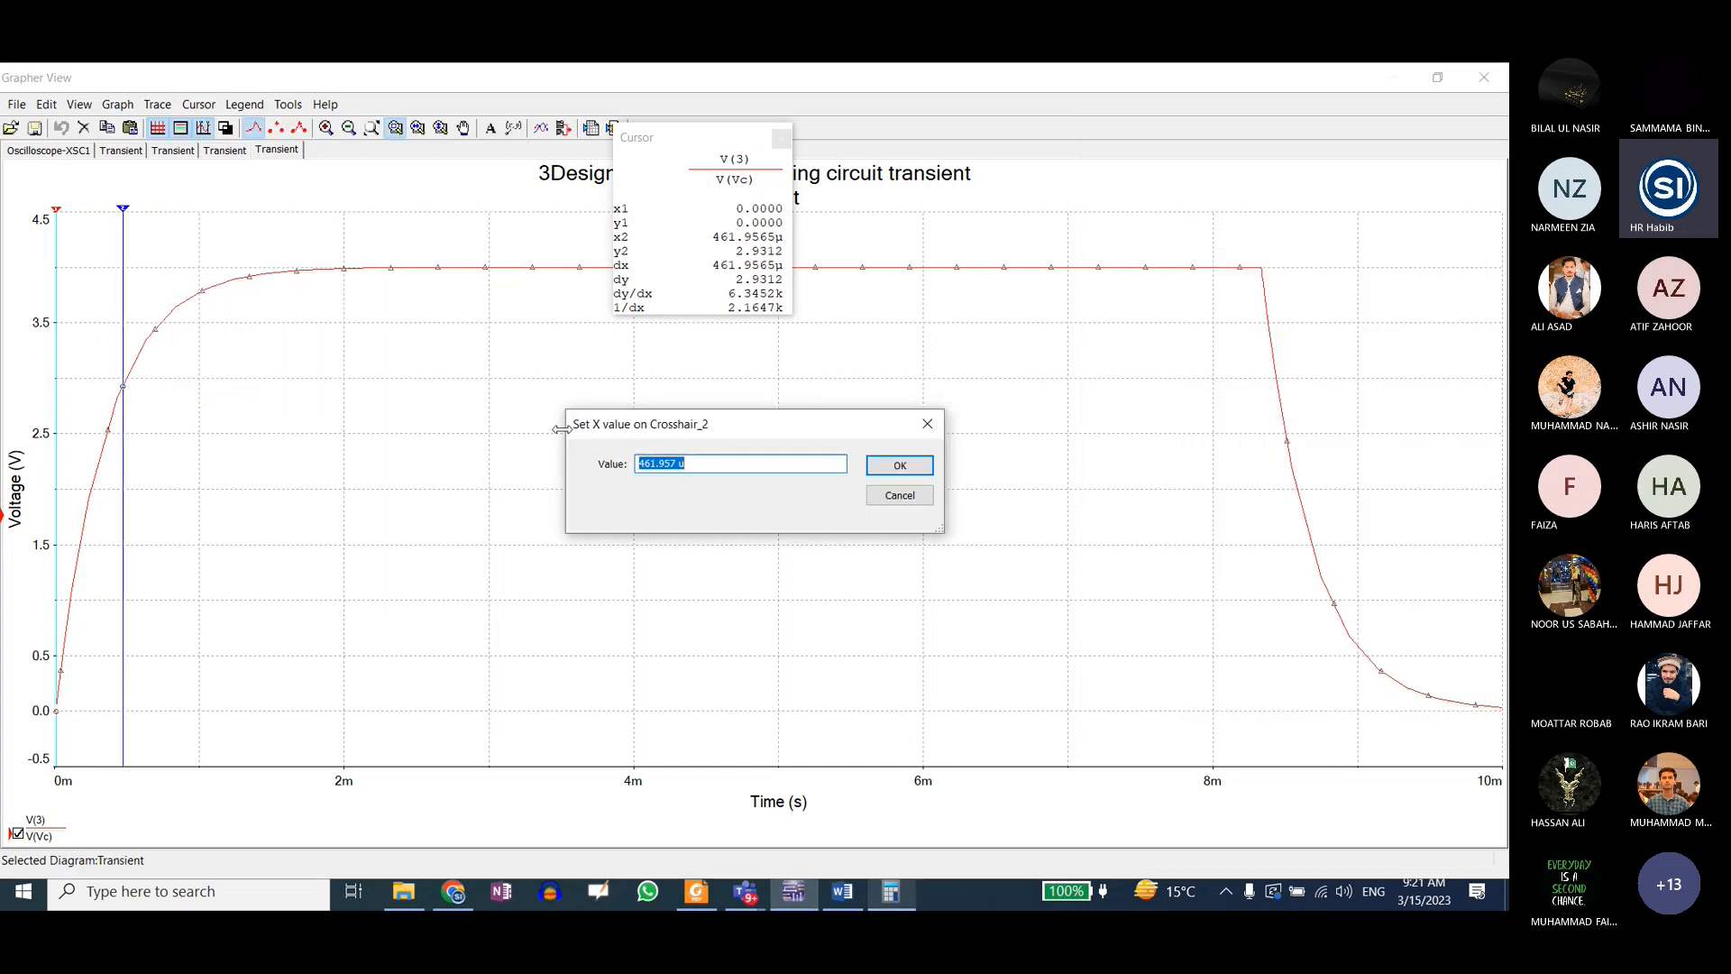
{"action": "left_click_drag", "start_coordinate": [678, 465], "coordinate": [631, 471]}
{"action": "type", "text": "1.7500m"}
{"action": "key", "text": "Return"}
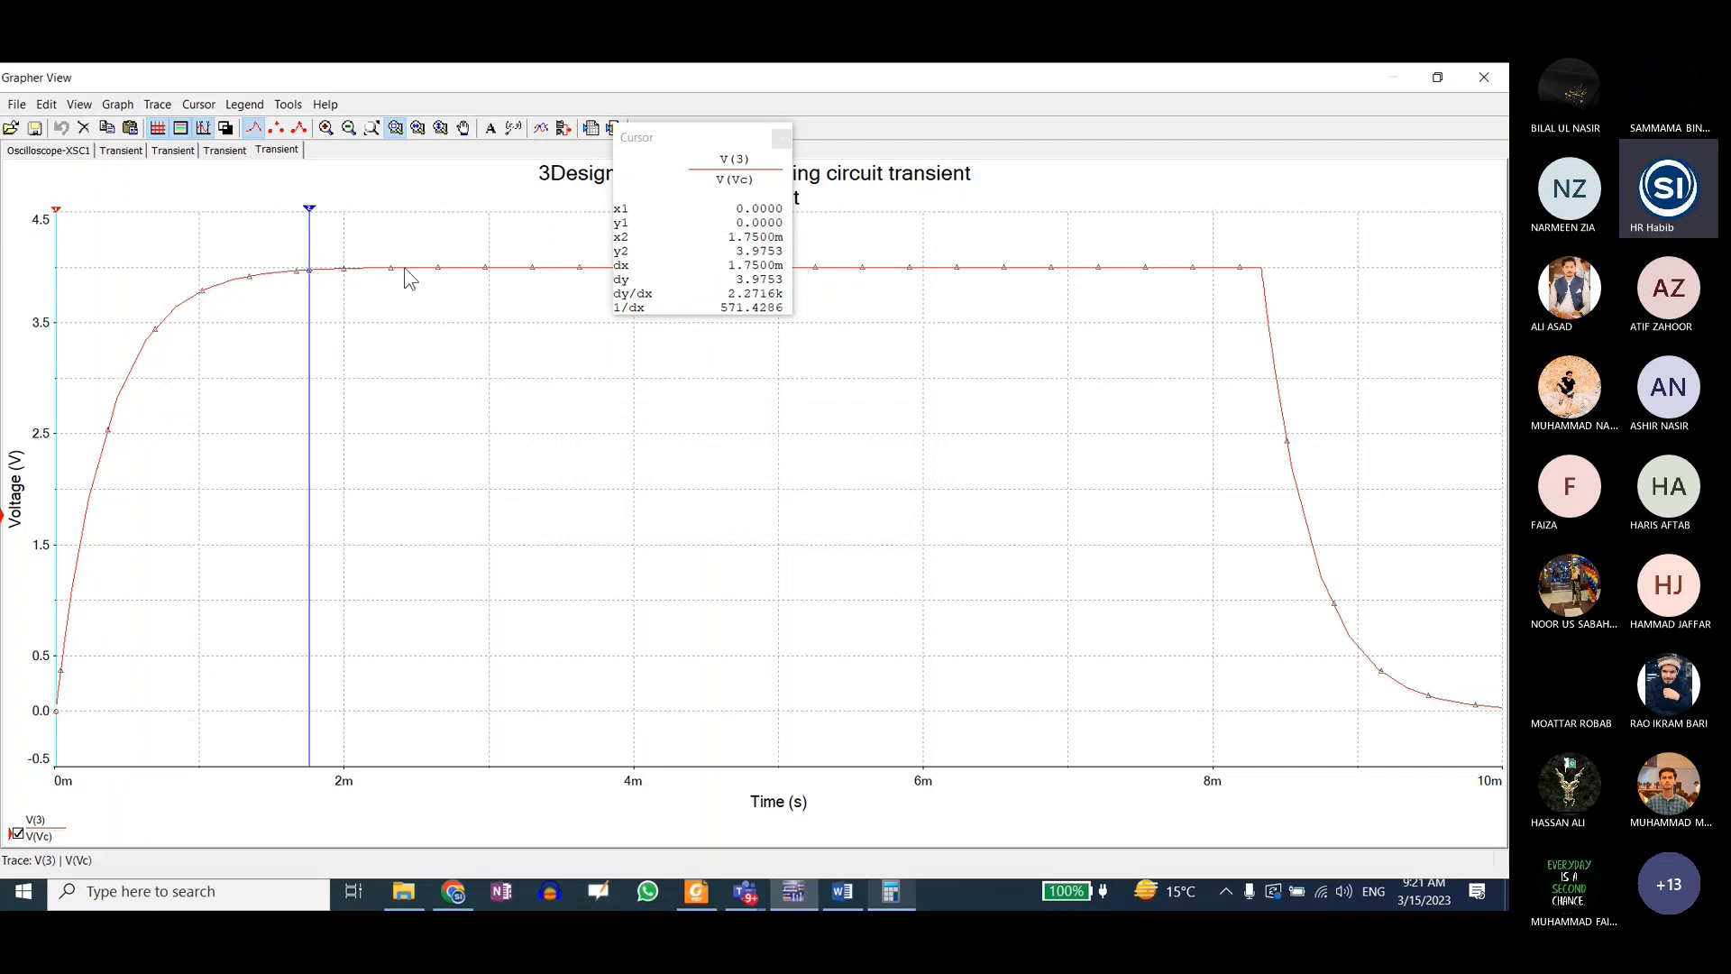
{"action": "left_click_drag", "start_coordinate": [249, 242], "coordinate": [387, 307]}
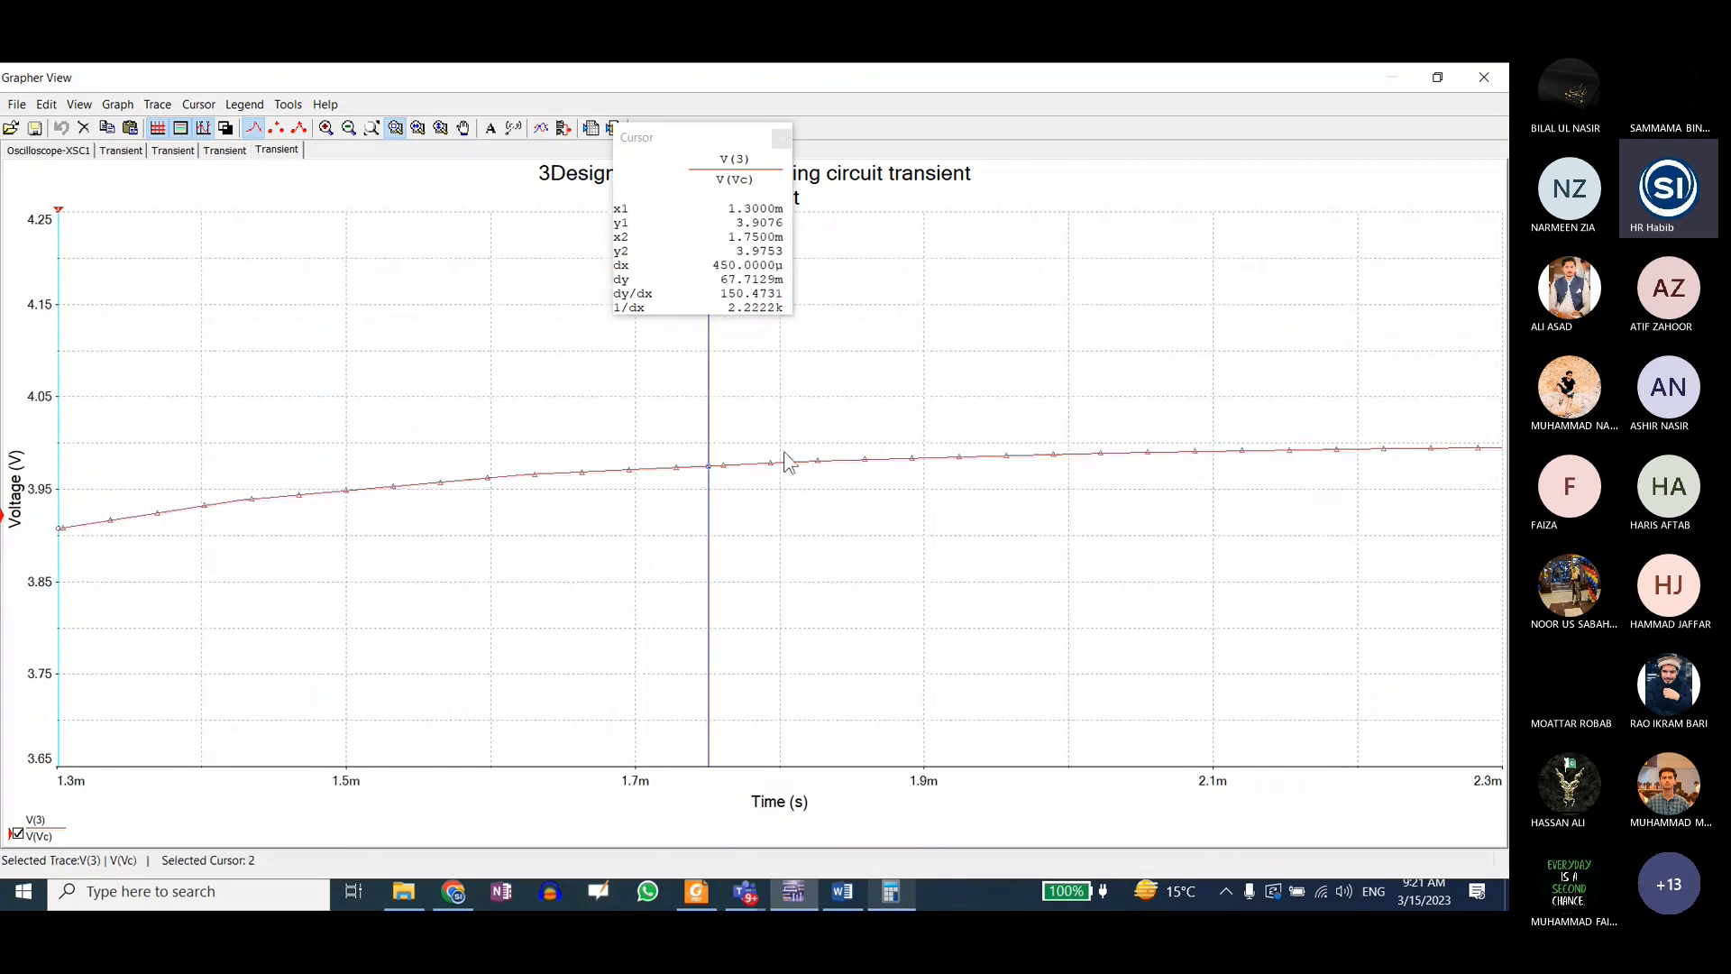
{"action": "left_click", "coordinate": [394, 128]}
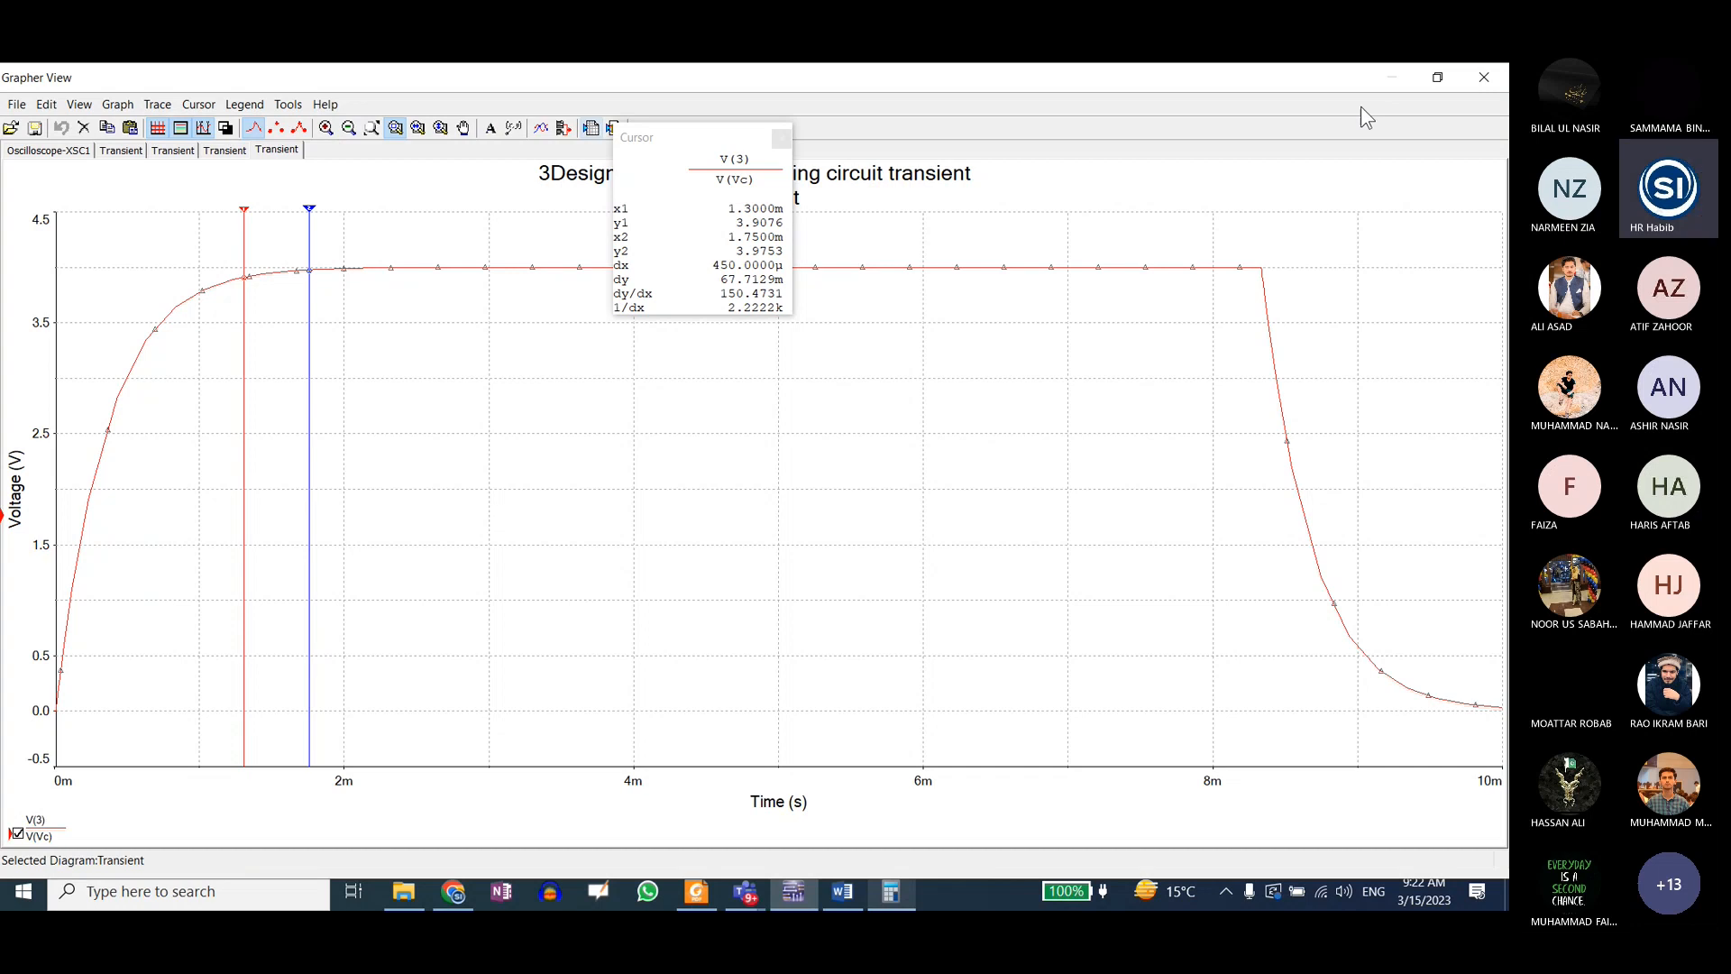
Step: Turn off the cursor readout and restore Grapher View to a smaller window placed over the oscilloscope side of the schematic
{"action": "left_click", "coordinate": [1437, 77]}
{"action": "left_click", "coordinate": [782, 138]}
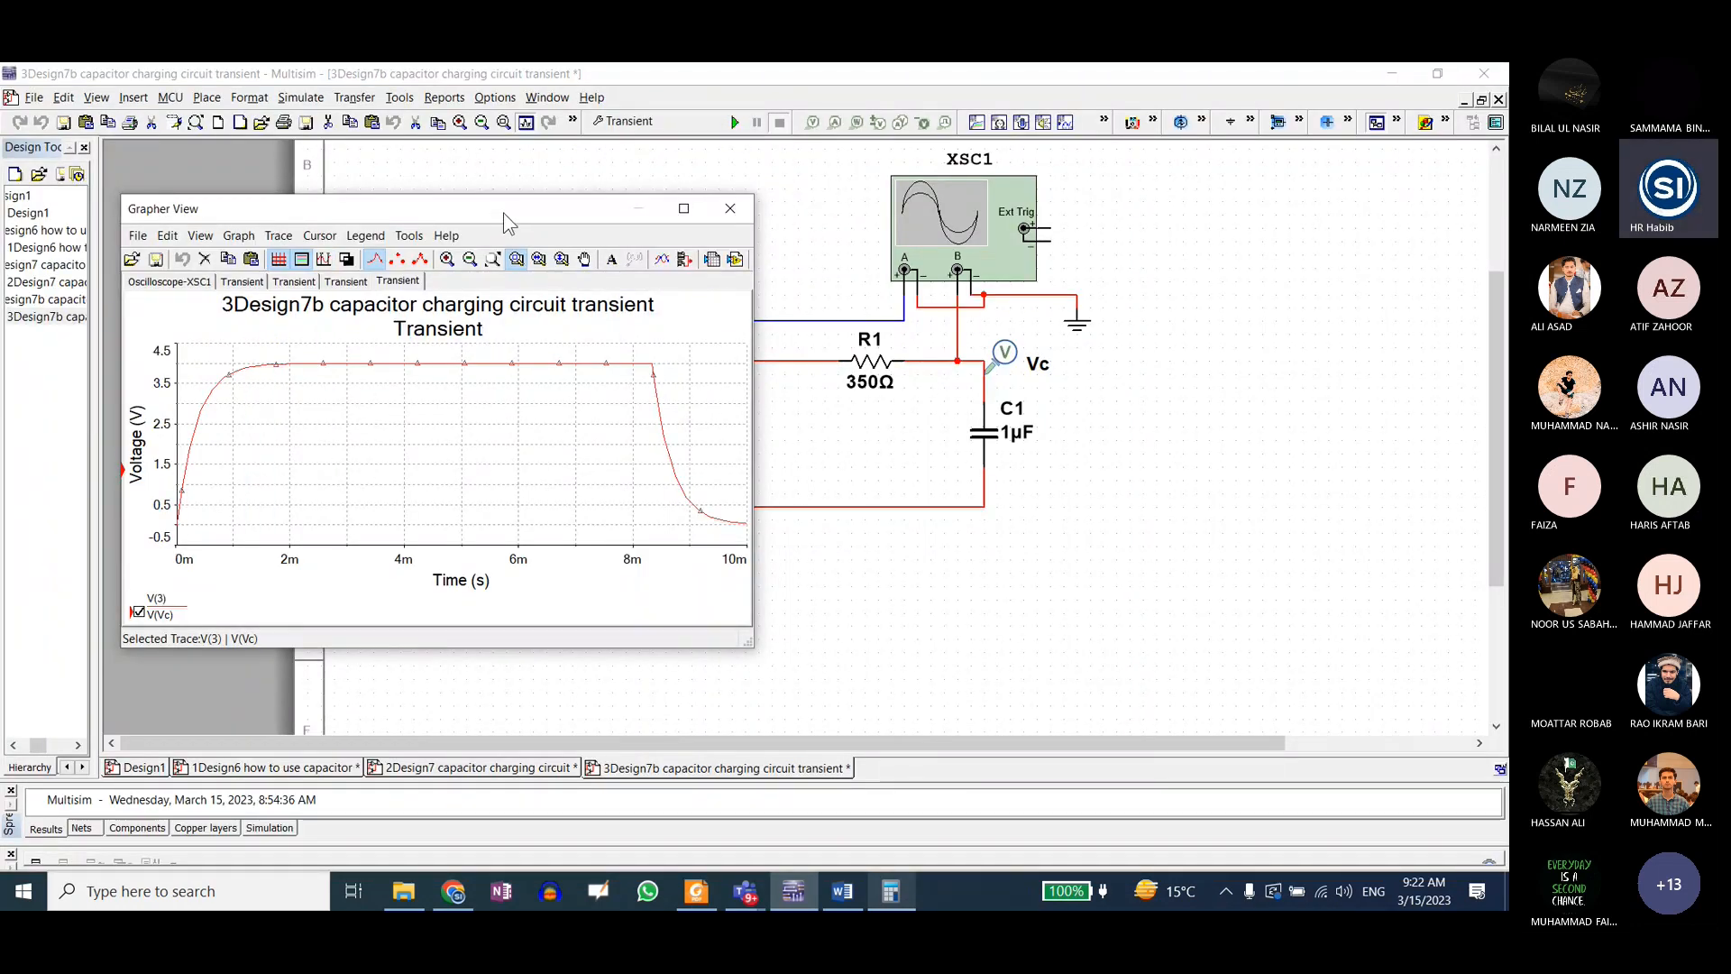
{"action": "left_click_drag", "start_coordinate": [503, 213], "coordinate": [642, 182]}
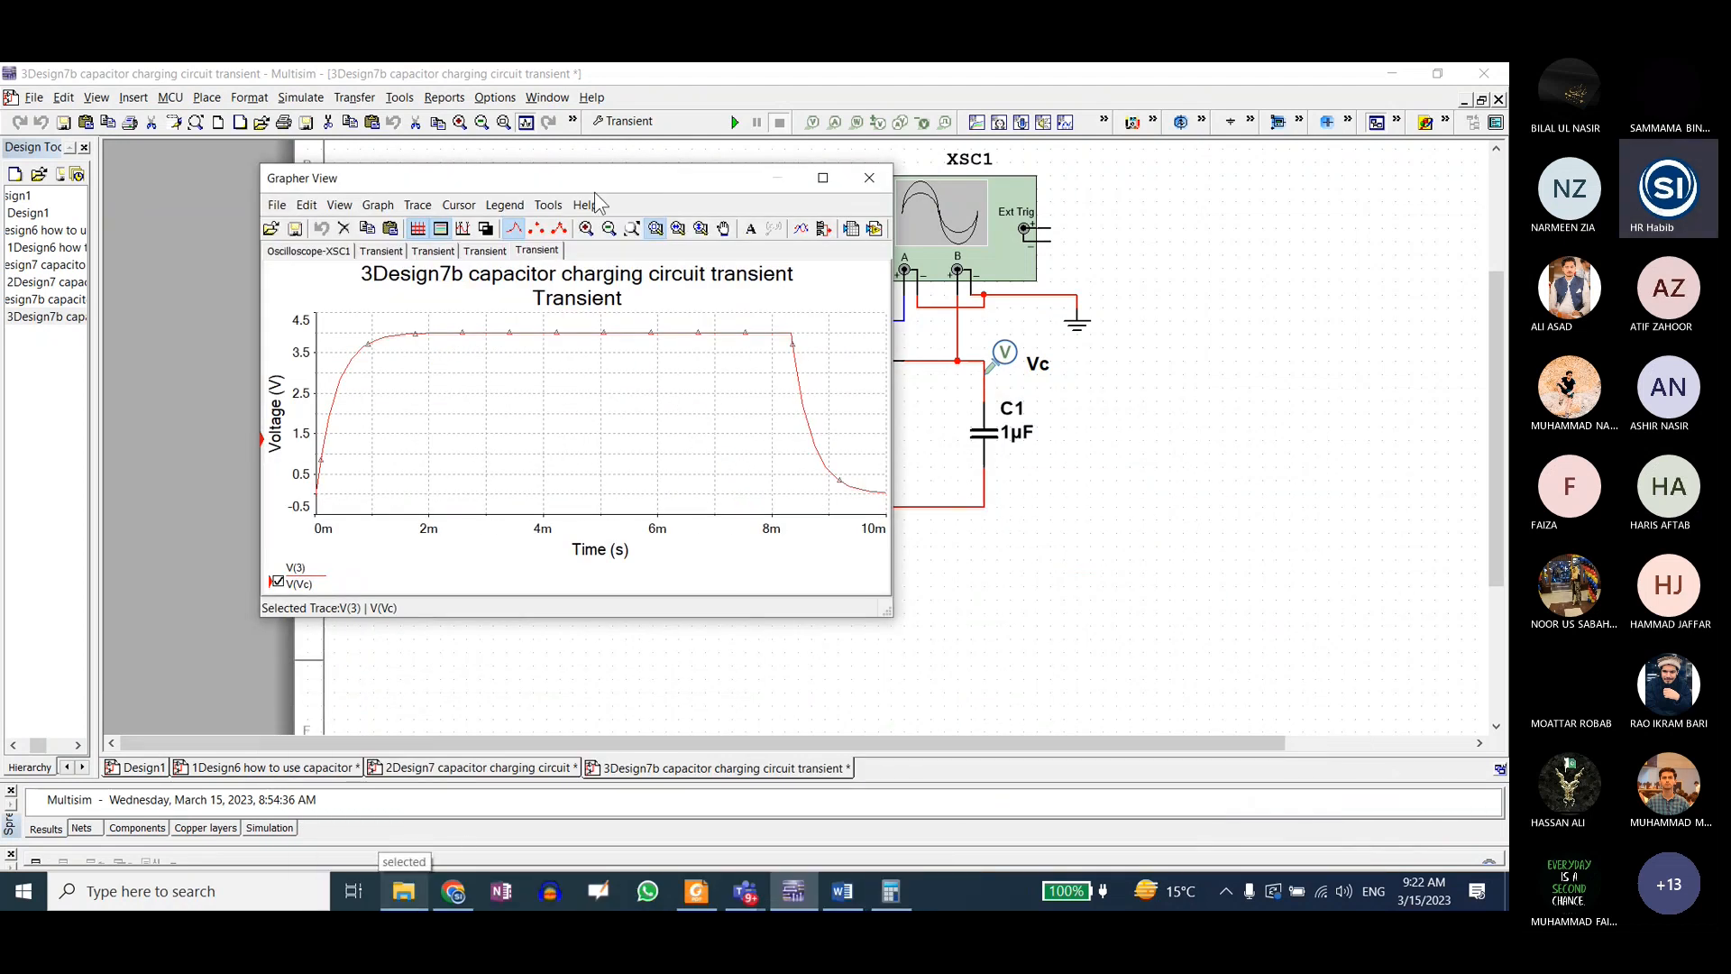
{"action": "left_click_drag", "start_coordinate": [602, 185], "coordinate": [918, 197]}
Step: Open the design 4Design7c capacitor charging circuit transient decreasing freq from the selected folder, keeping Grapher View clear of the circuit
{"action": "left_click", "coordinate": [403, 890]}
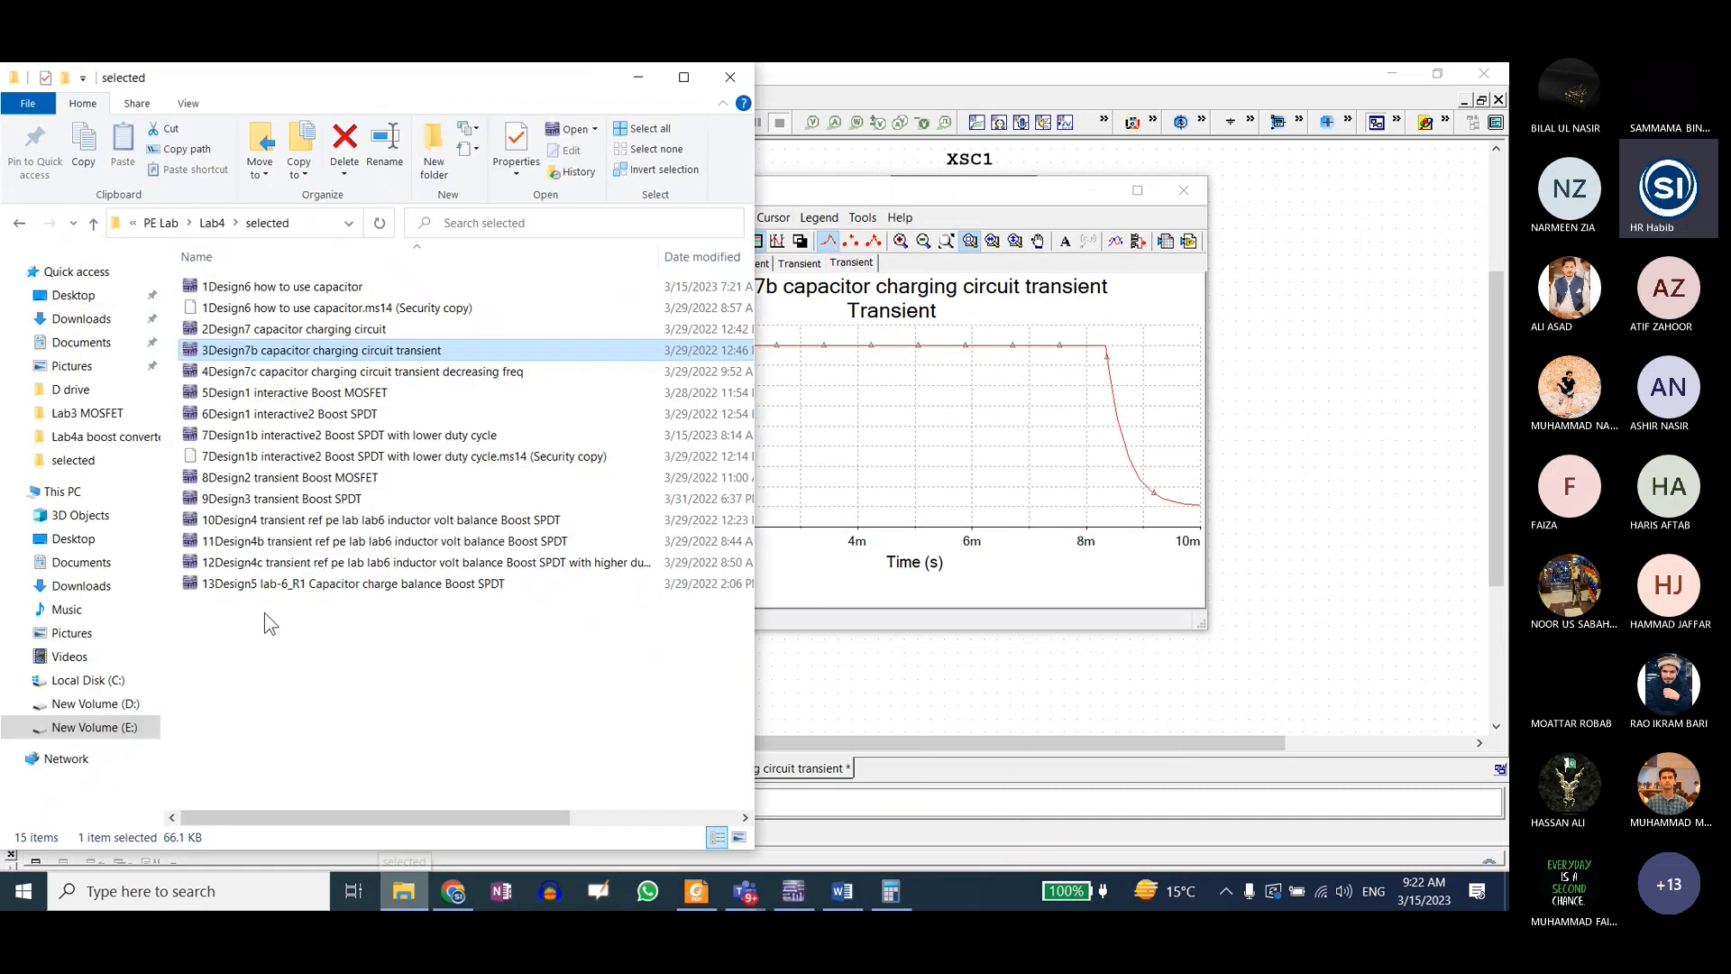
{"action": "double_click", "coordinate": [314, 371]}
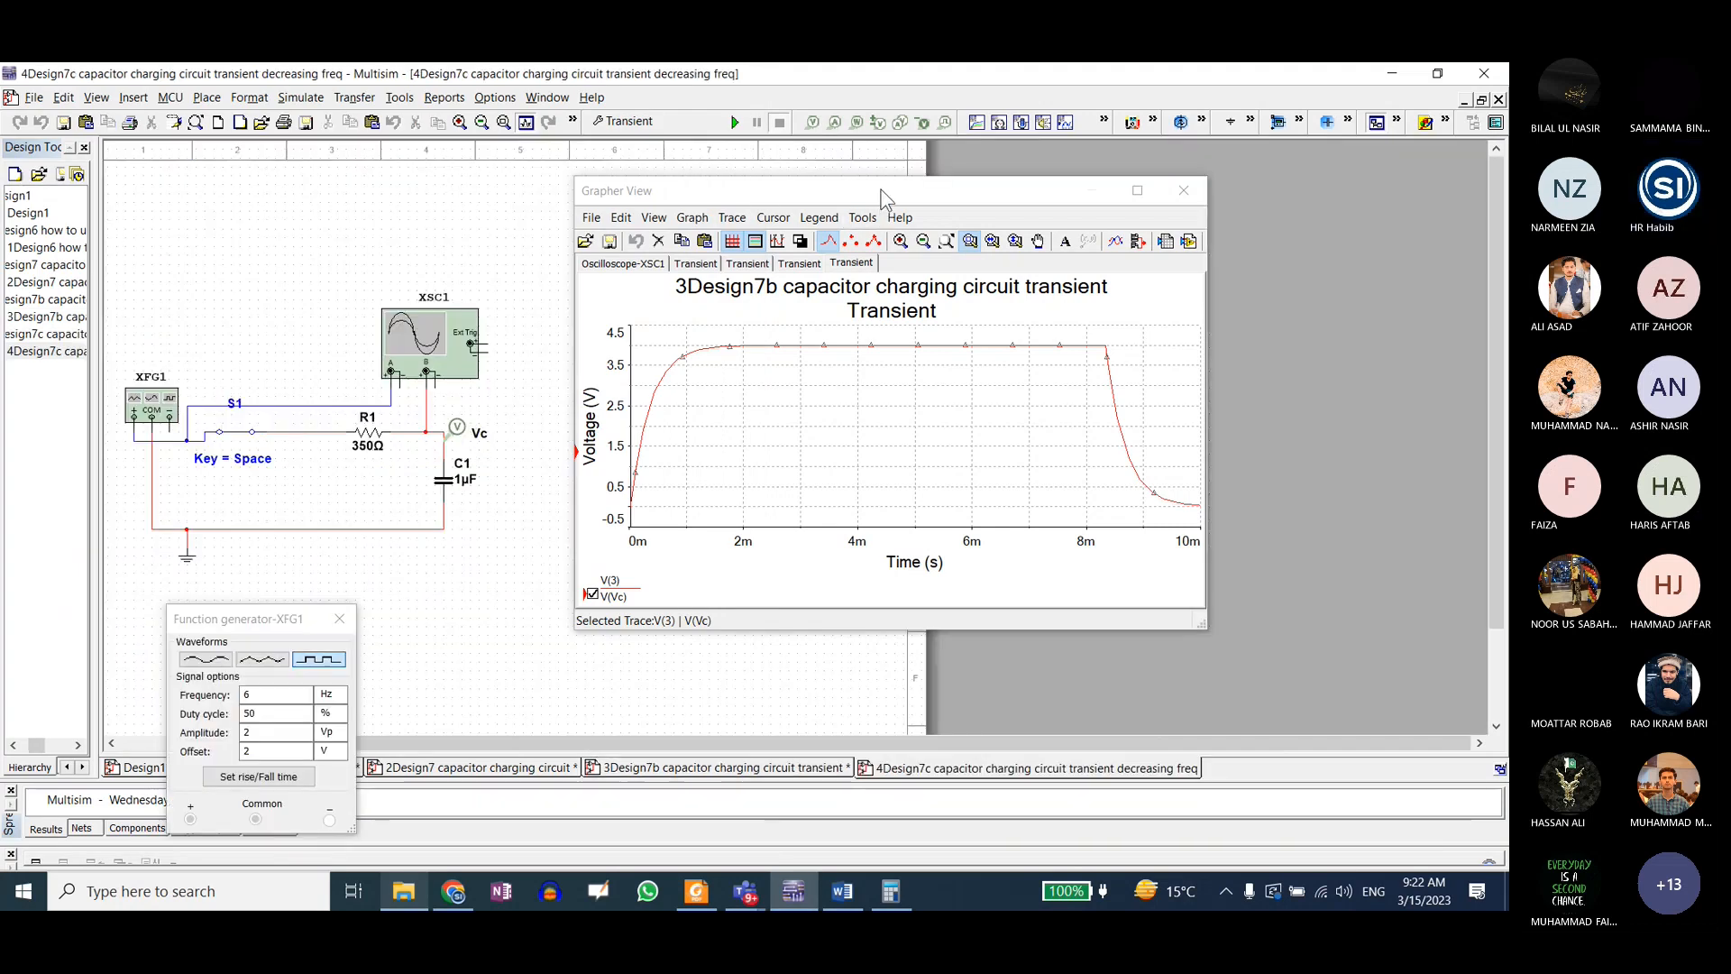
{"action": "left_click_drag", "start_coordinate": [881, 190], "coordinate": [994, 250]}
Step: Run the transient analysis from 0 to 0.01 s with the 6 Hz source and reposition Grapher View beside the circuit
{"action": "left_click", "coordinate": [669, 121]}
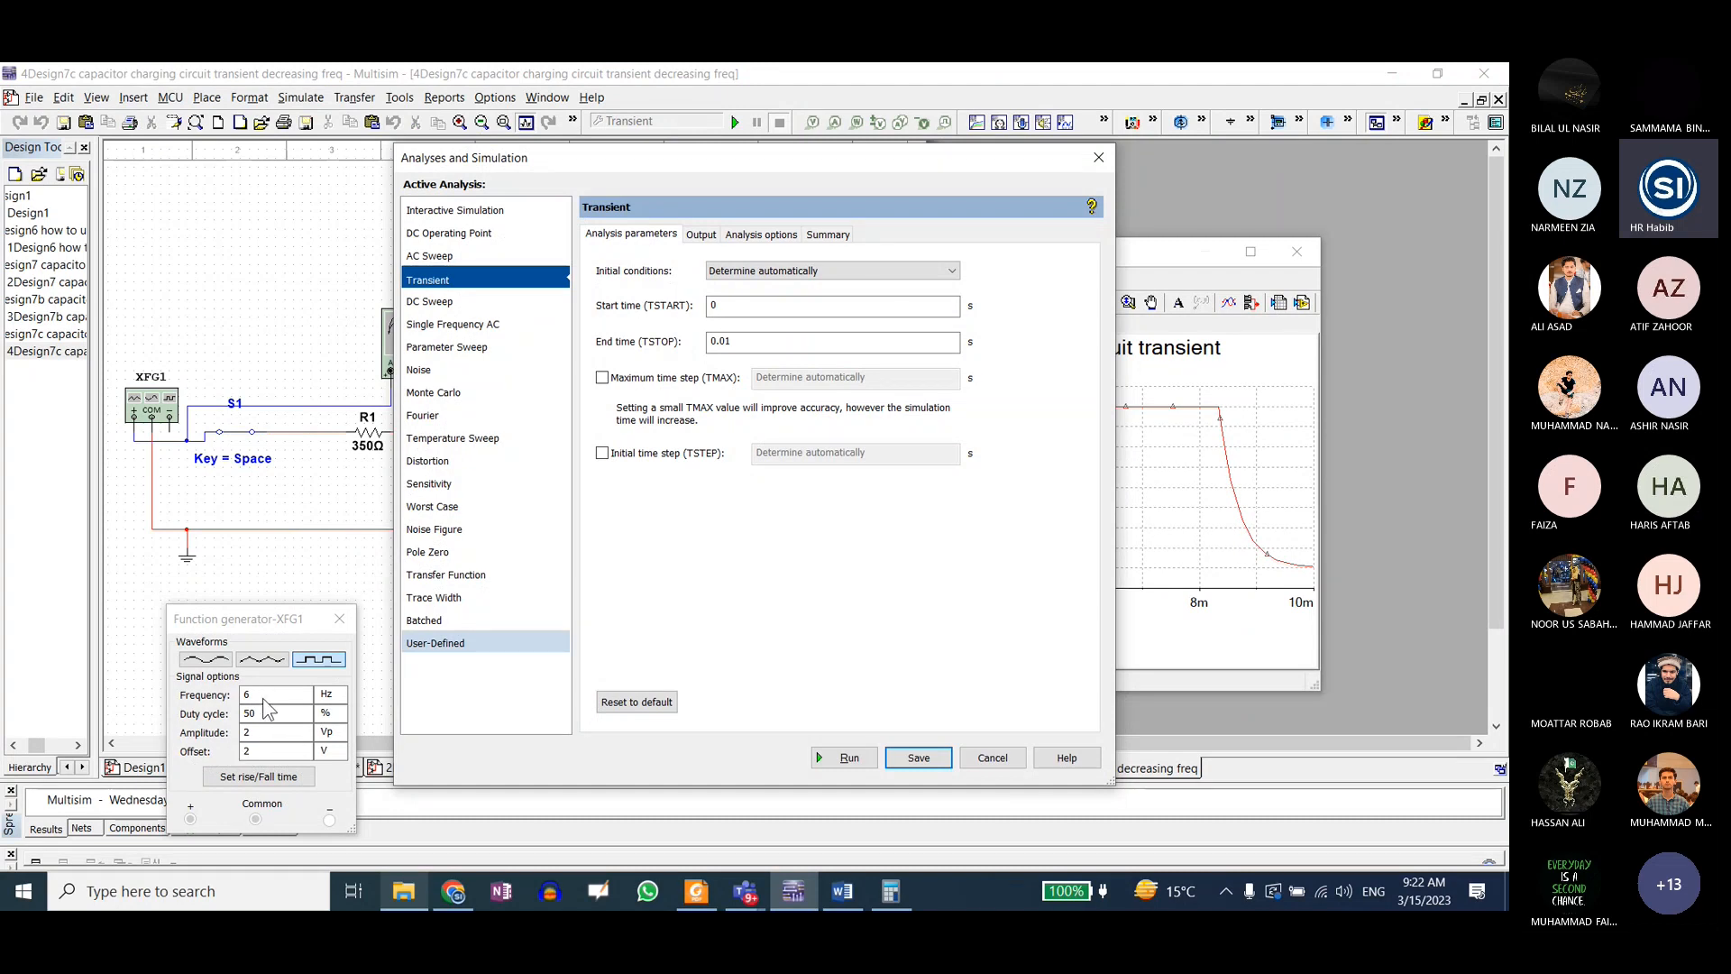
{"action": "left_click", "coordinate": [849, 758]}
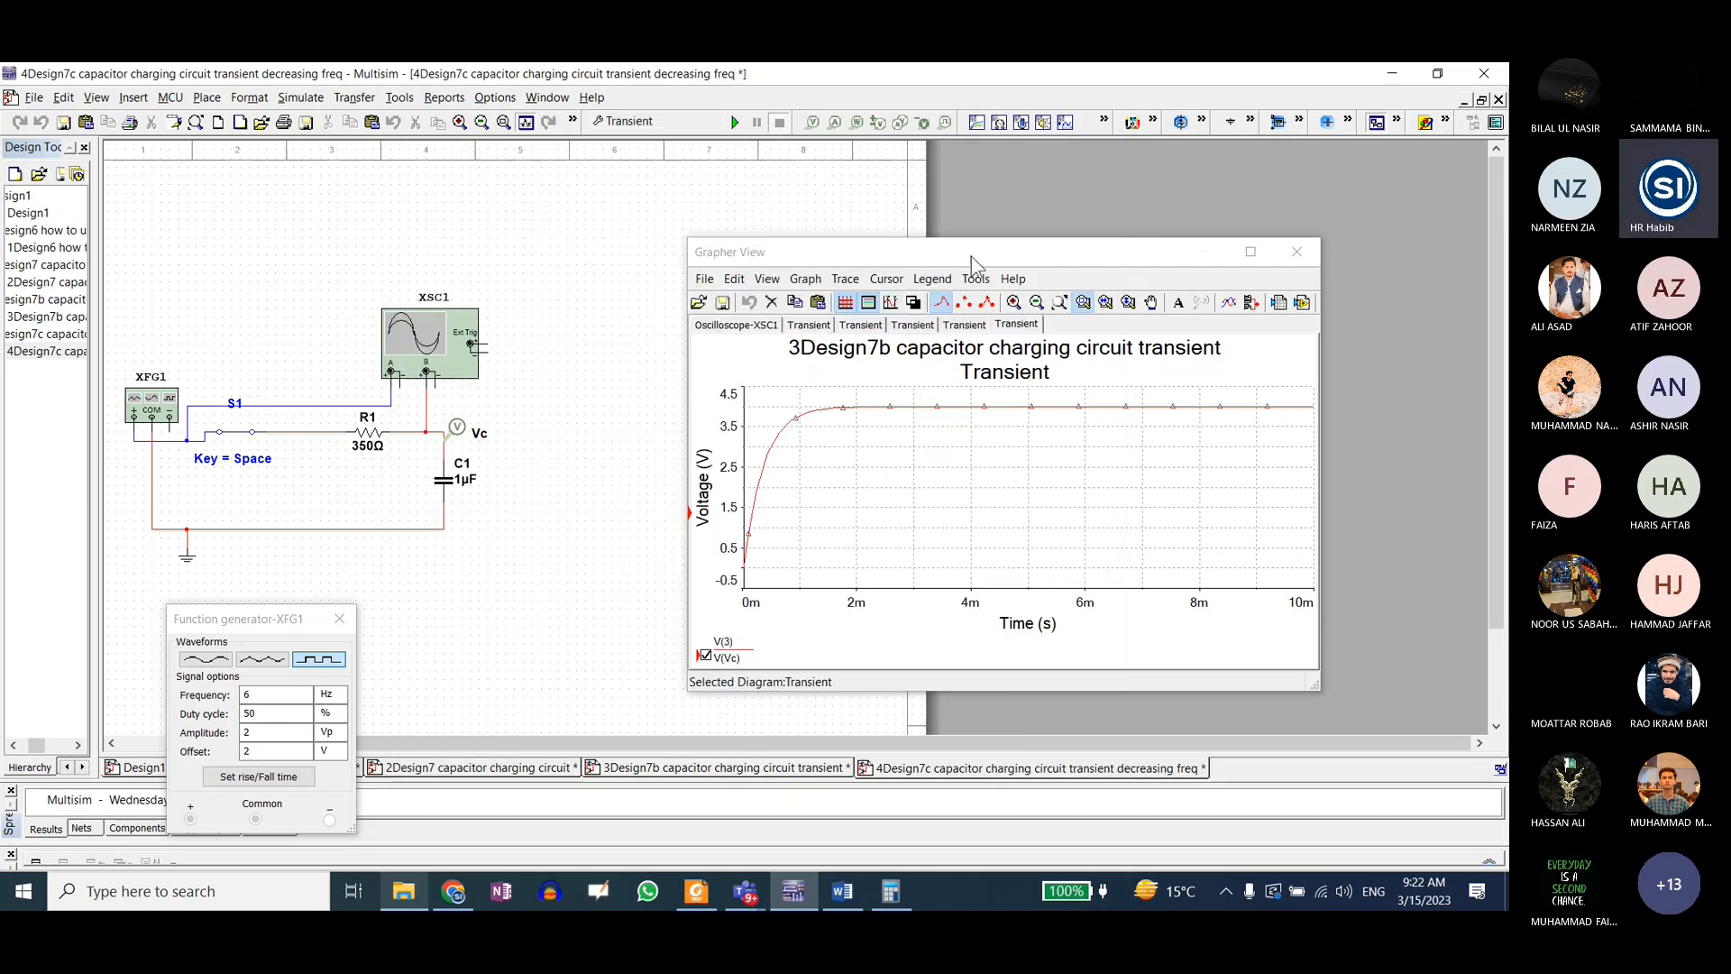
{"action": "left_click_drag", "start_coordinate": [971, 256], "coordinate": [1023, 177]}
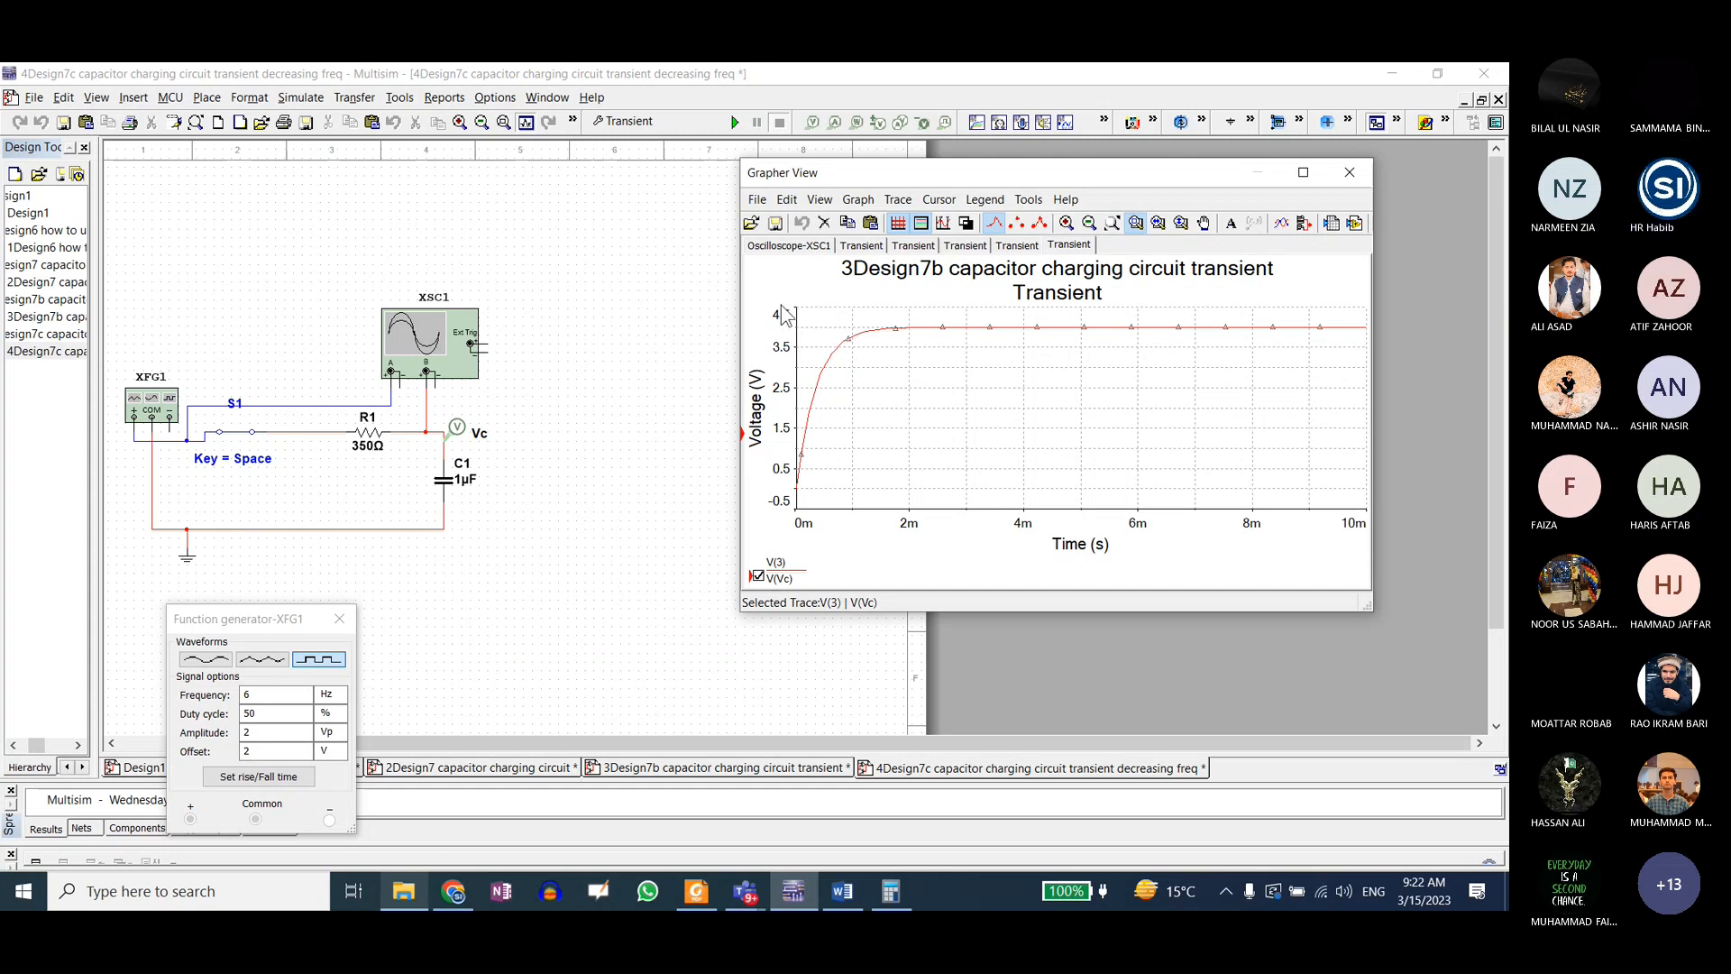
Step: Set the transient analysis end time to 0.02 s and run it
{"action": "left_click", "coordinate": [629, 120]}
{"action": "left_click", "coordinate": [778, 350]}
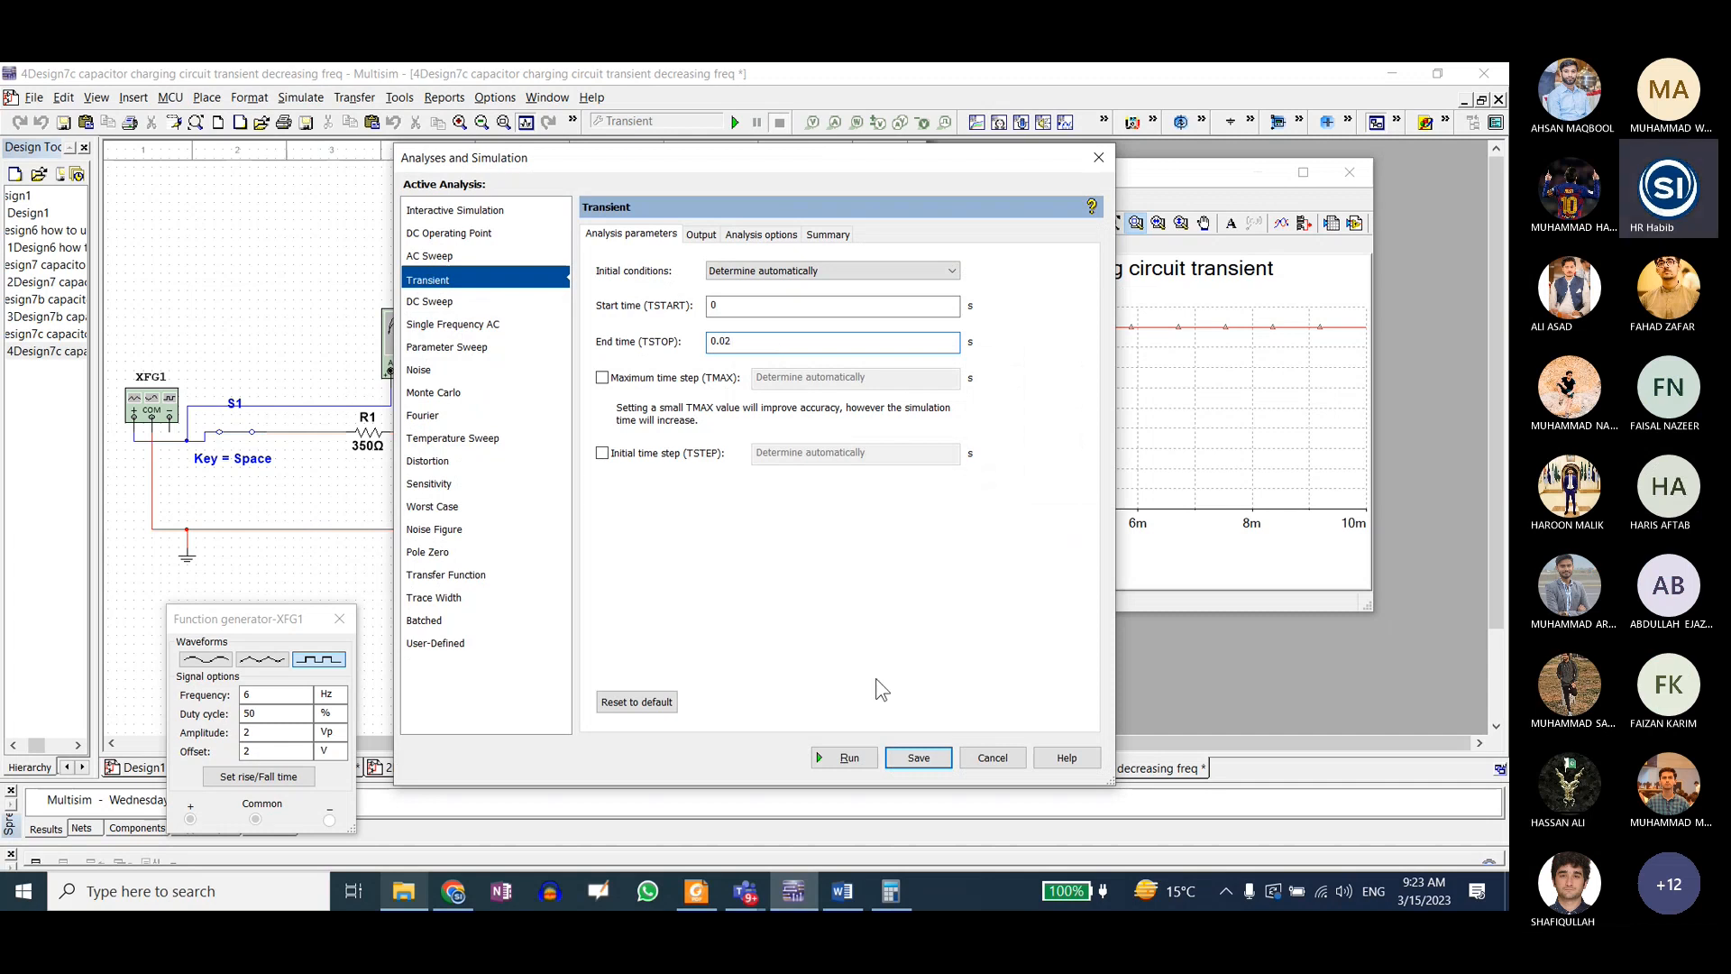
{"action": "left_click", "coordinate": [836, 759]}
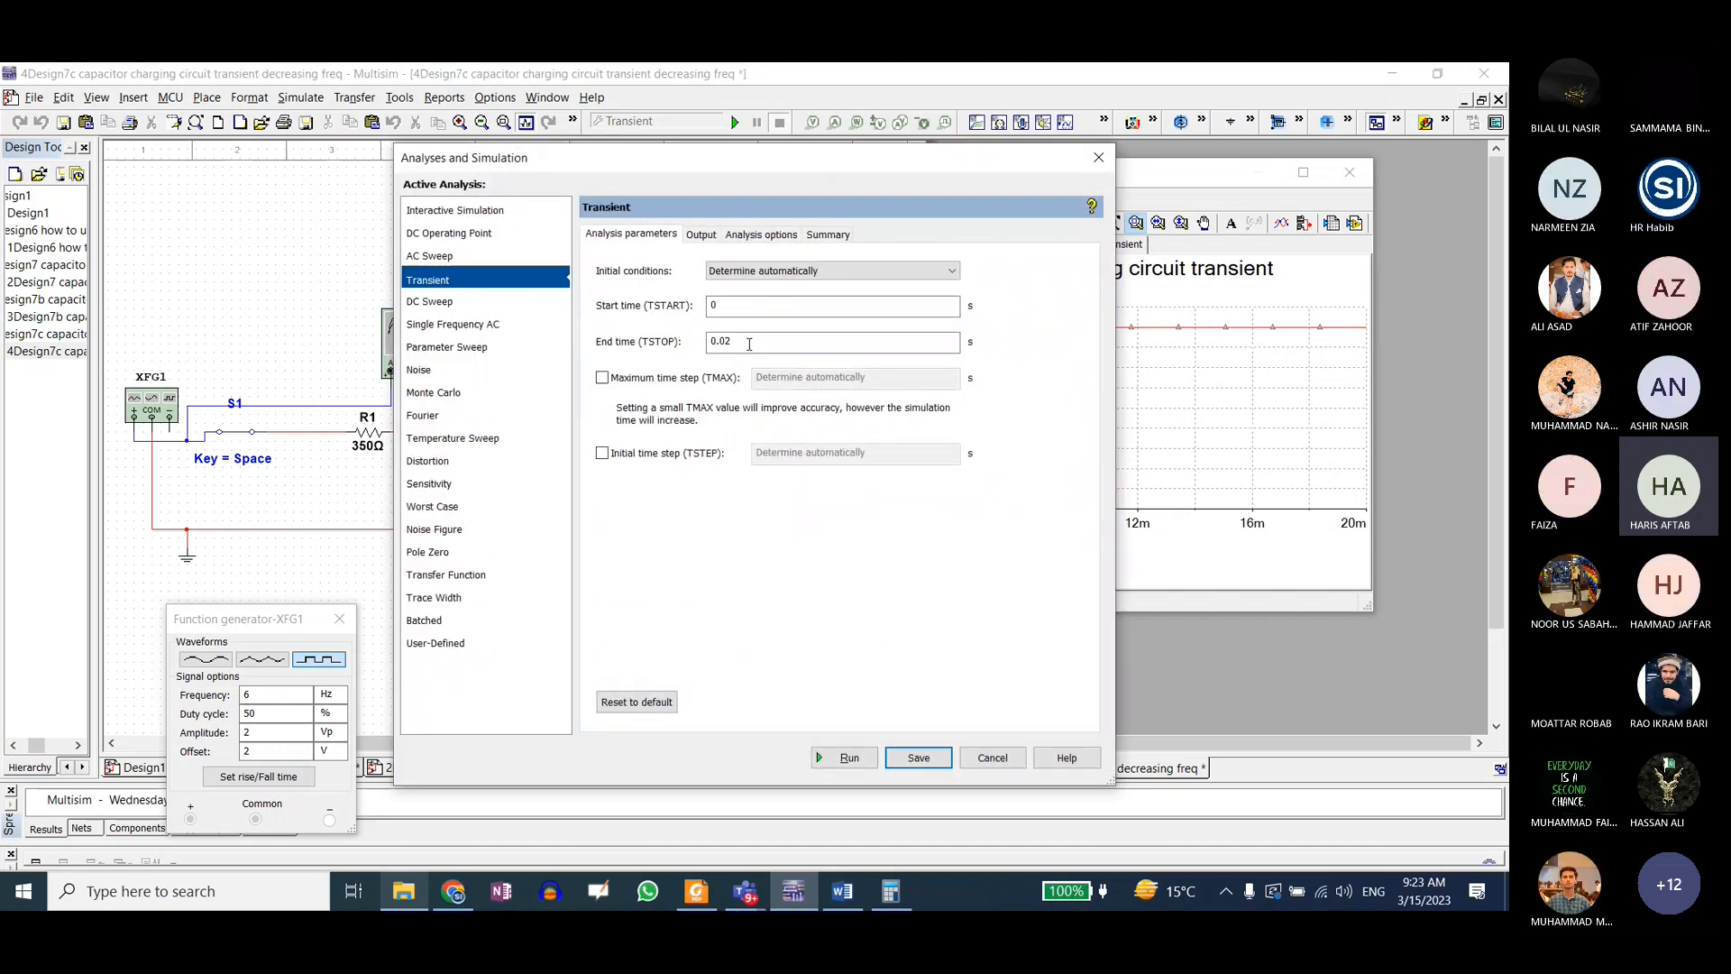
Step: Set the transient analysis end time back to 0.01 s and run it again
{"action": "left_click_drag", "start_coordinate": [742, 341], "coordinate": [727, 341]}
{"action": "type", "text": "1"}
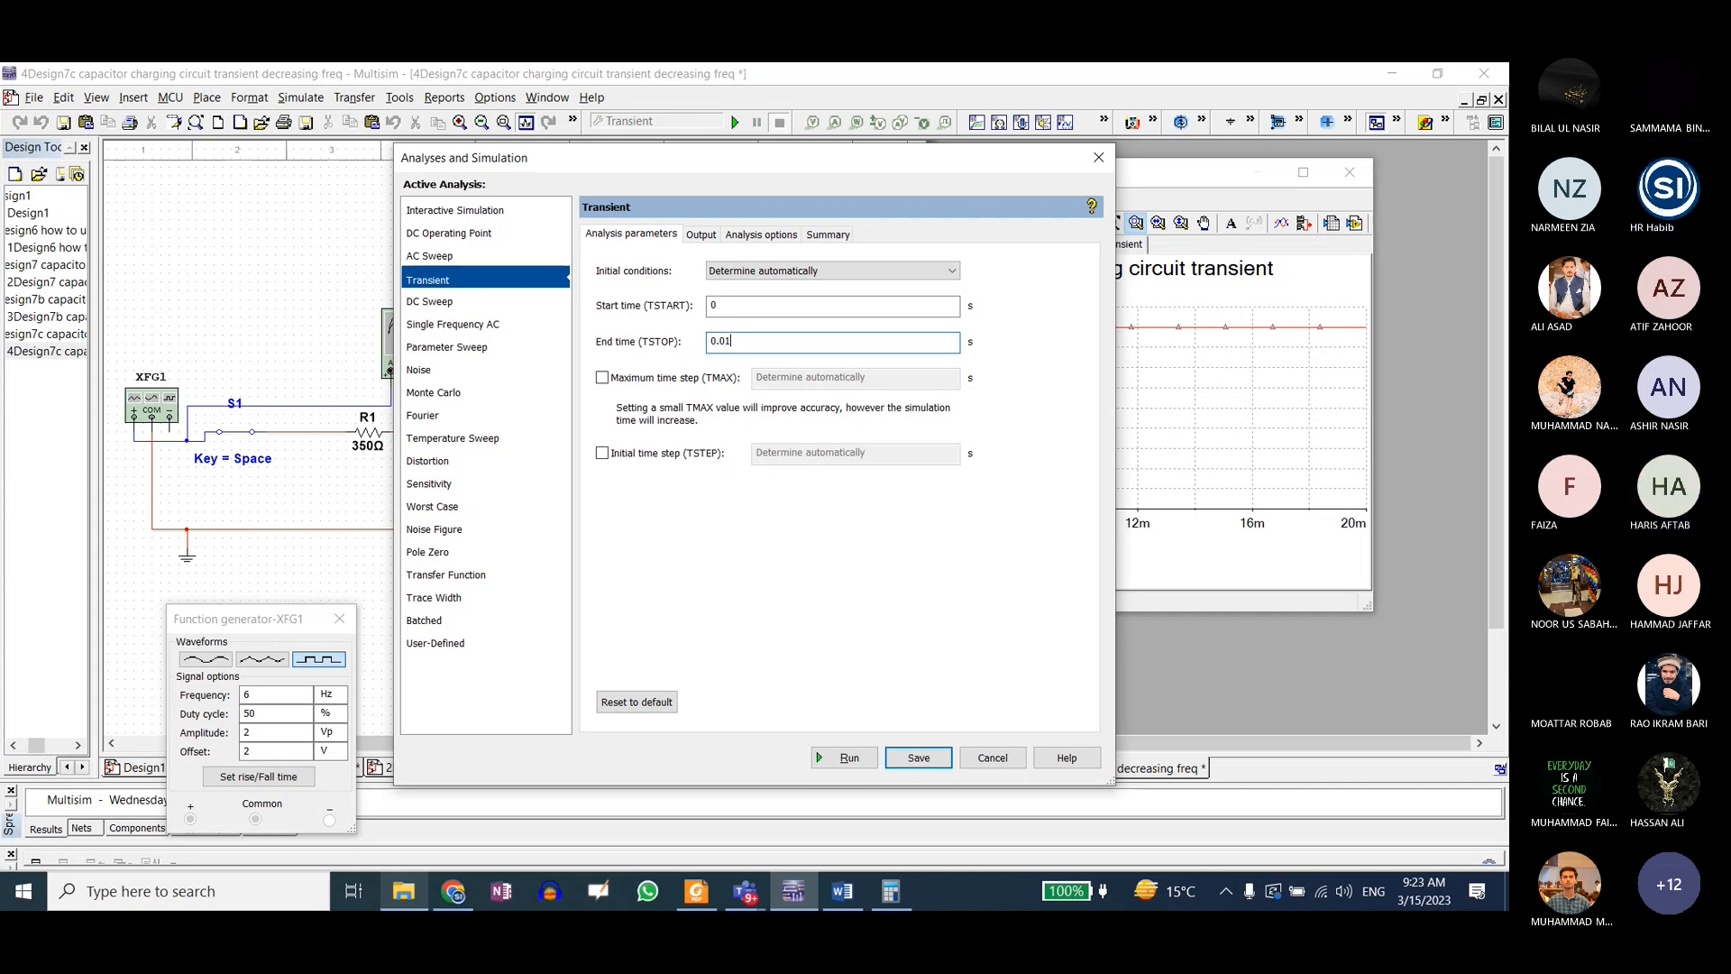
{"action": "left_click", "coordinate": [841, 757]}
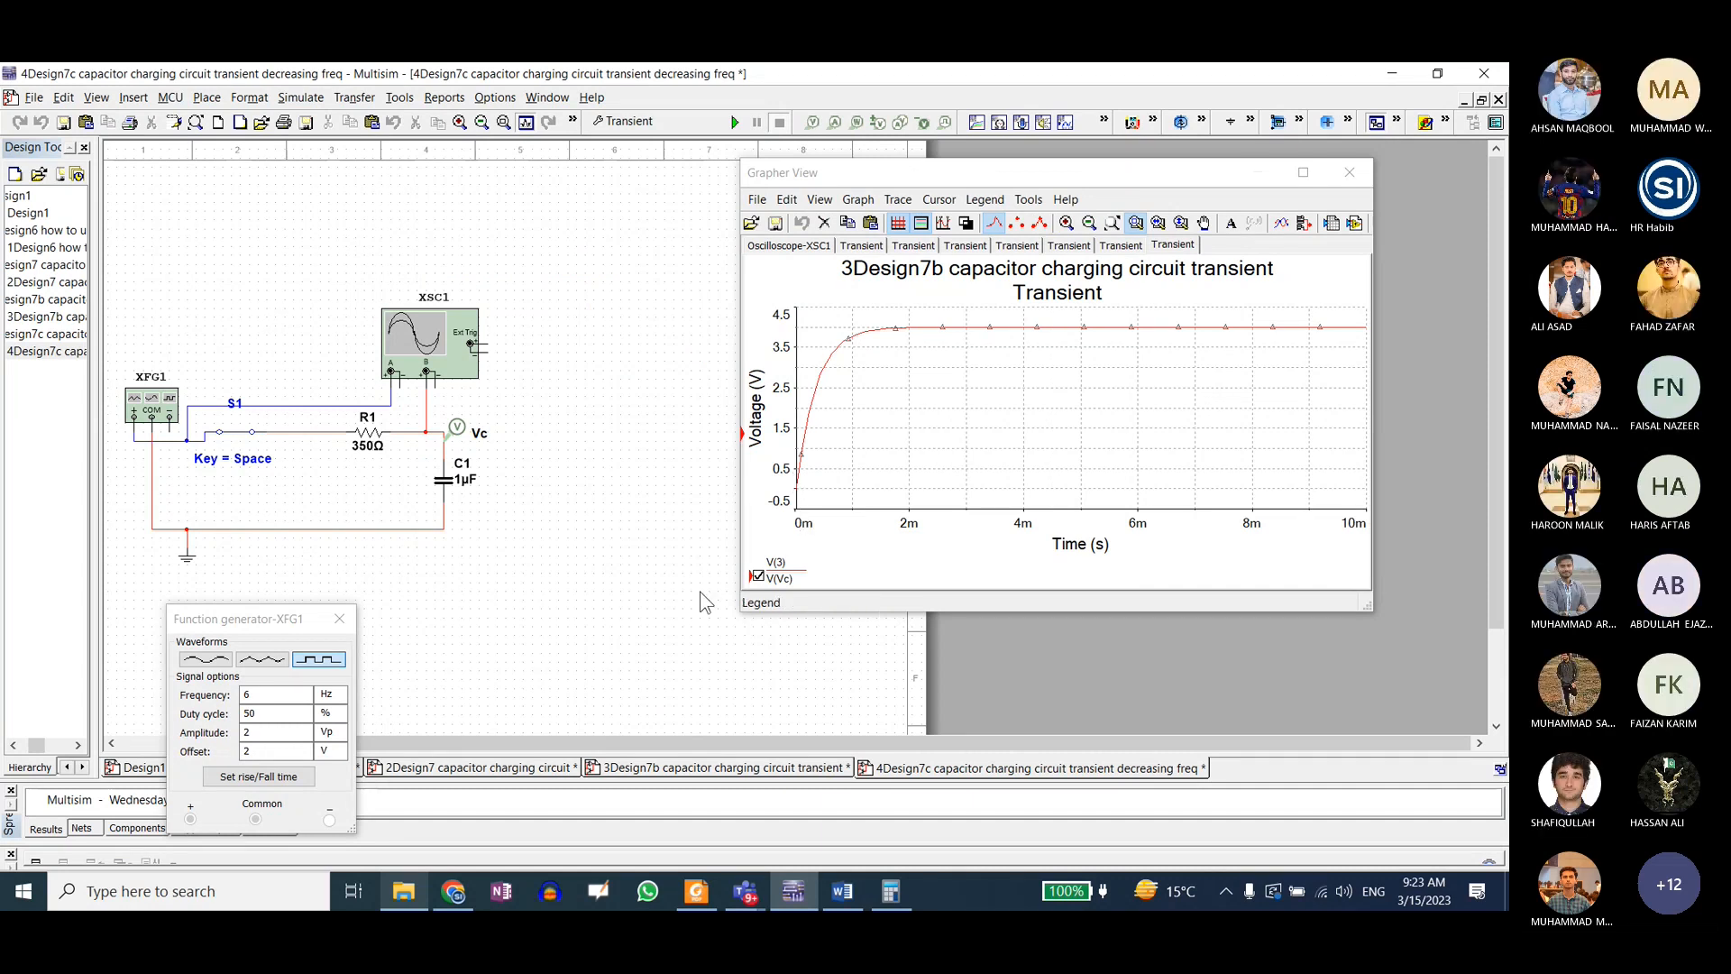
Step: Set the function generator frequency to 50 Hz and rerun the transient analysis
{"action": "left_click", "coordinate": [274, 697]}
{"action": "double_click", "coordinate": [270, 704]}
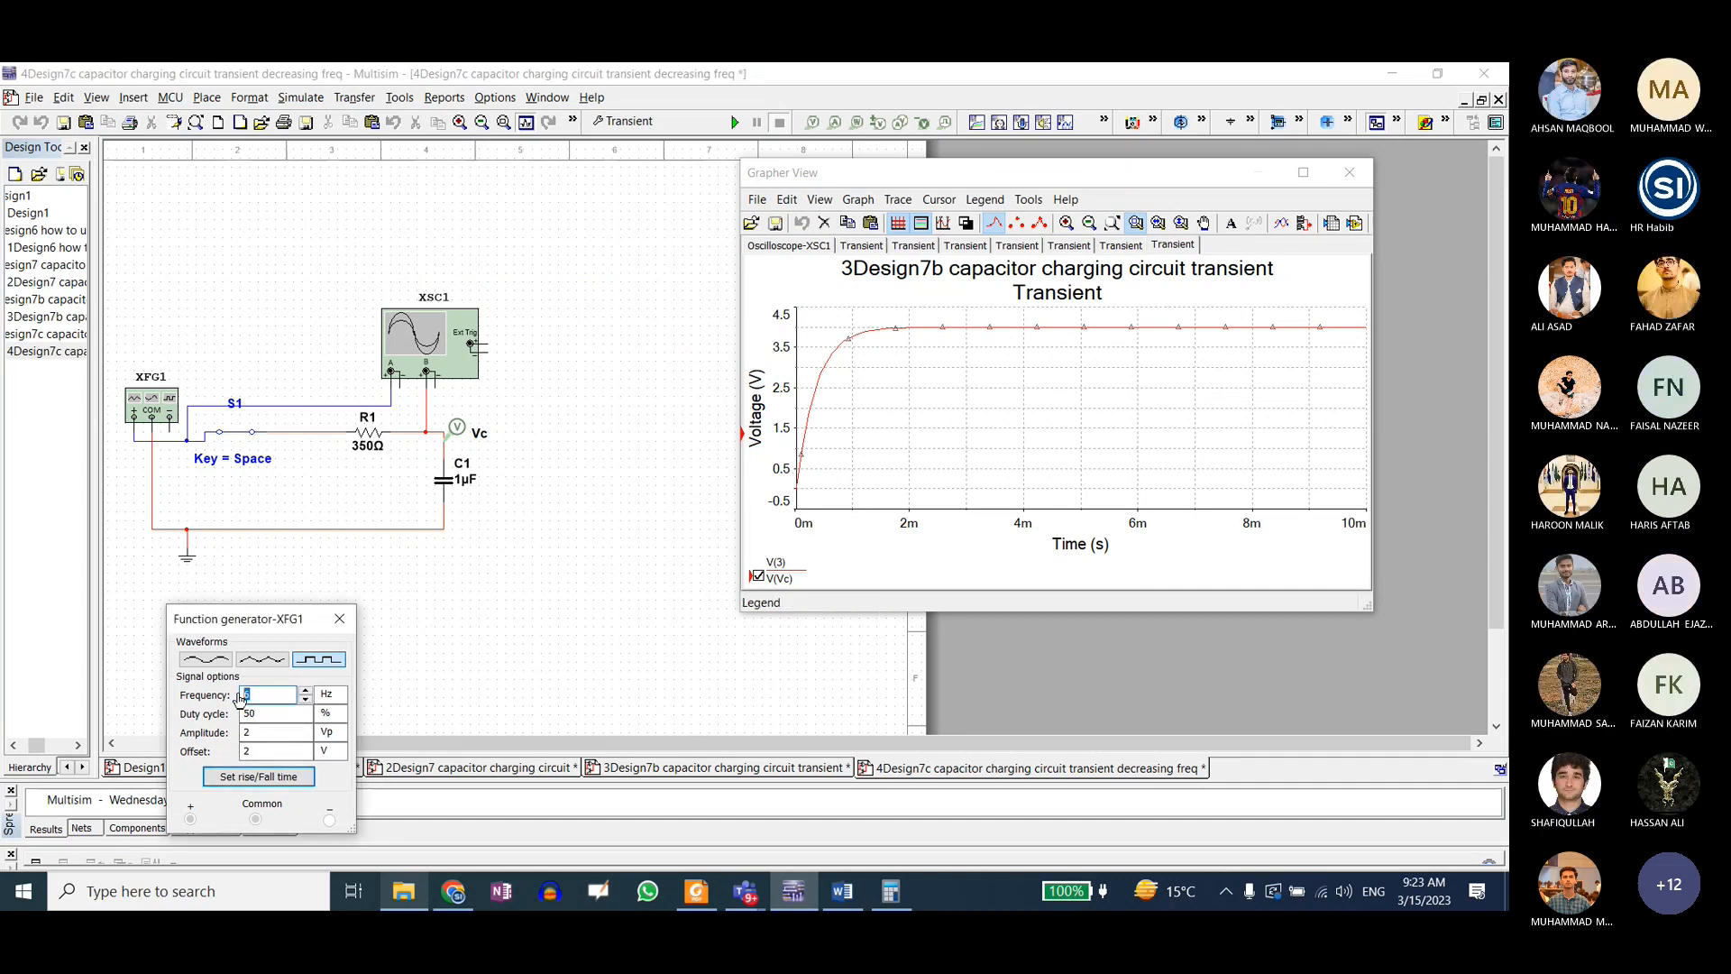
{"action": "type", "text": "50"}
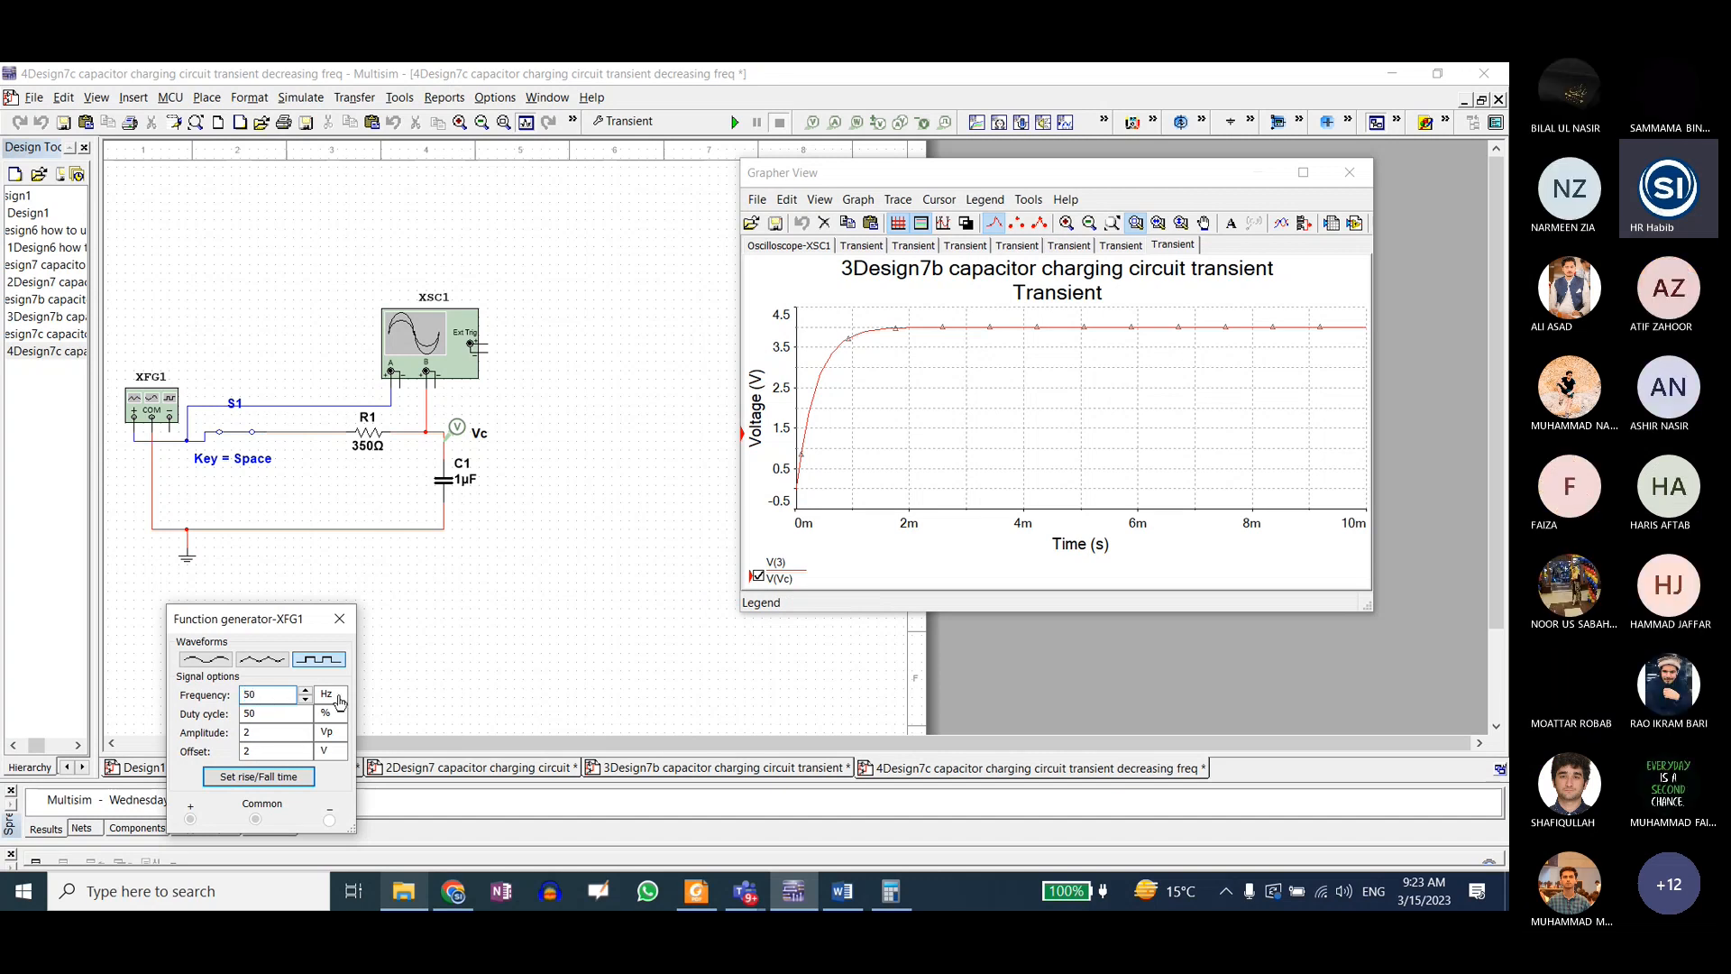
{"action": "left_click", "coordinate": [406, 586]}
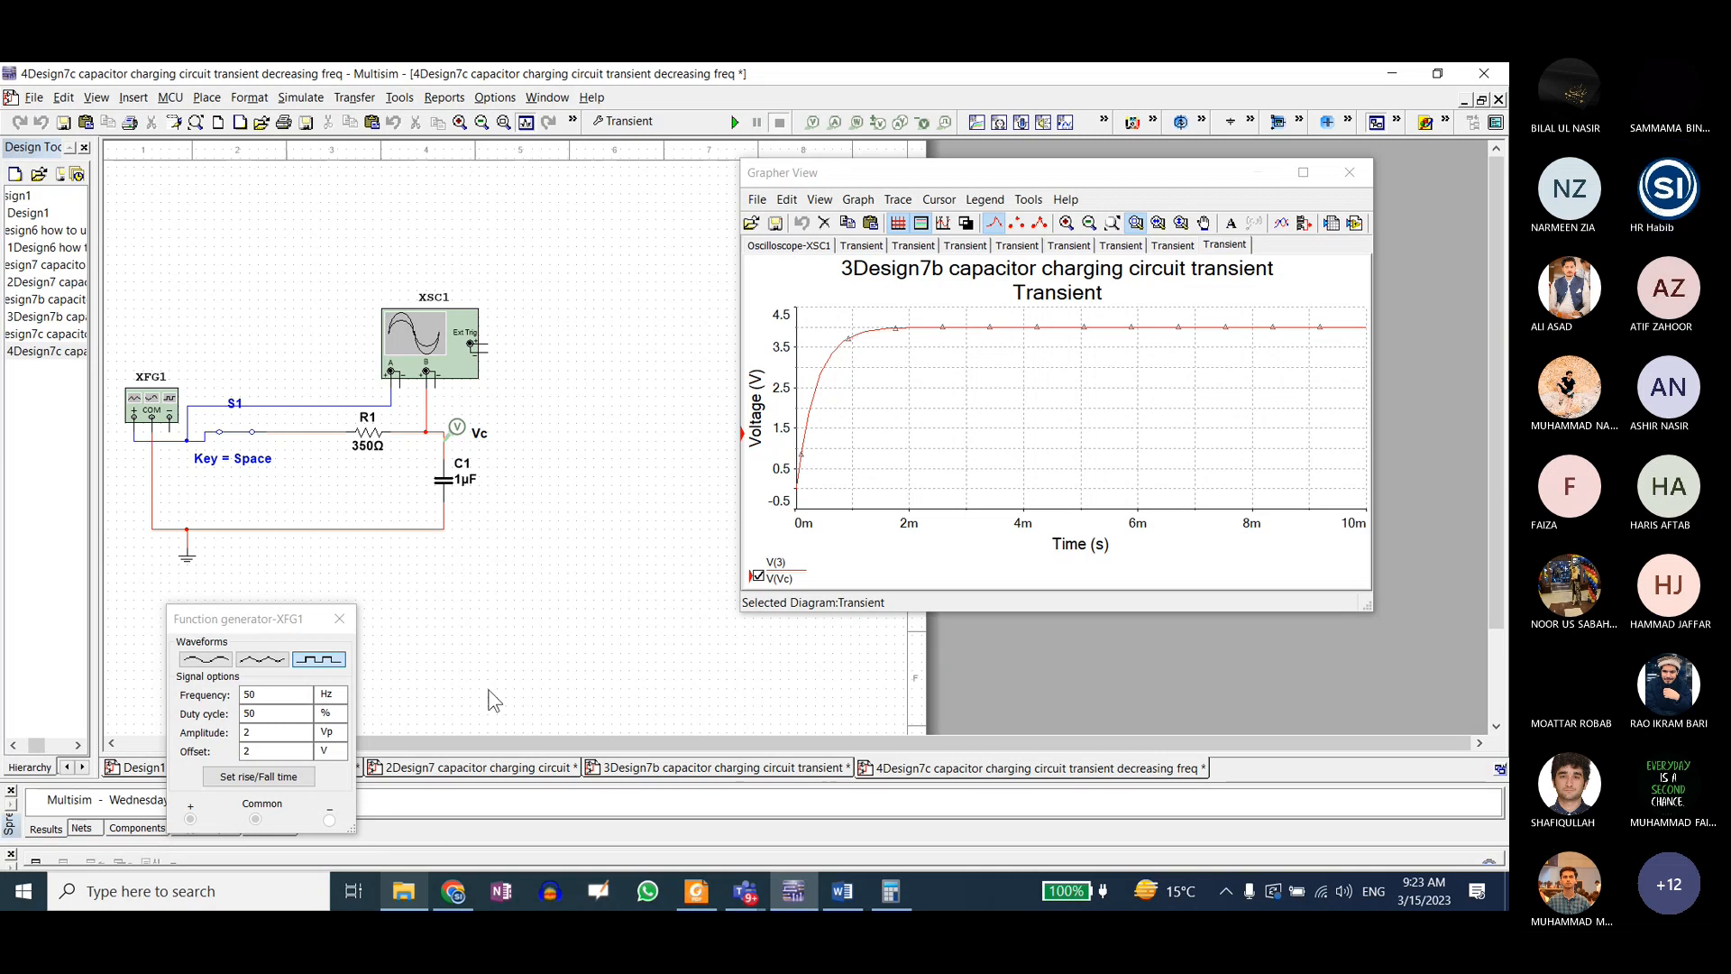
{"action": "left_click", "coordinate": [735, 123]}
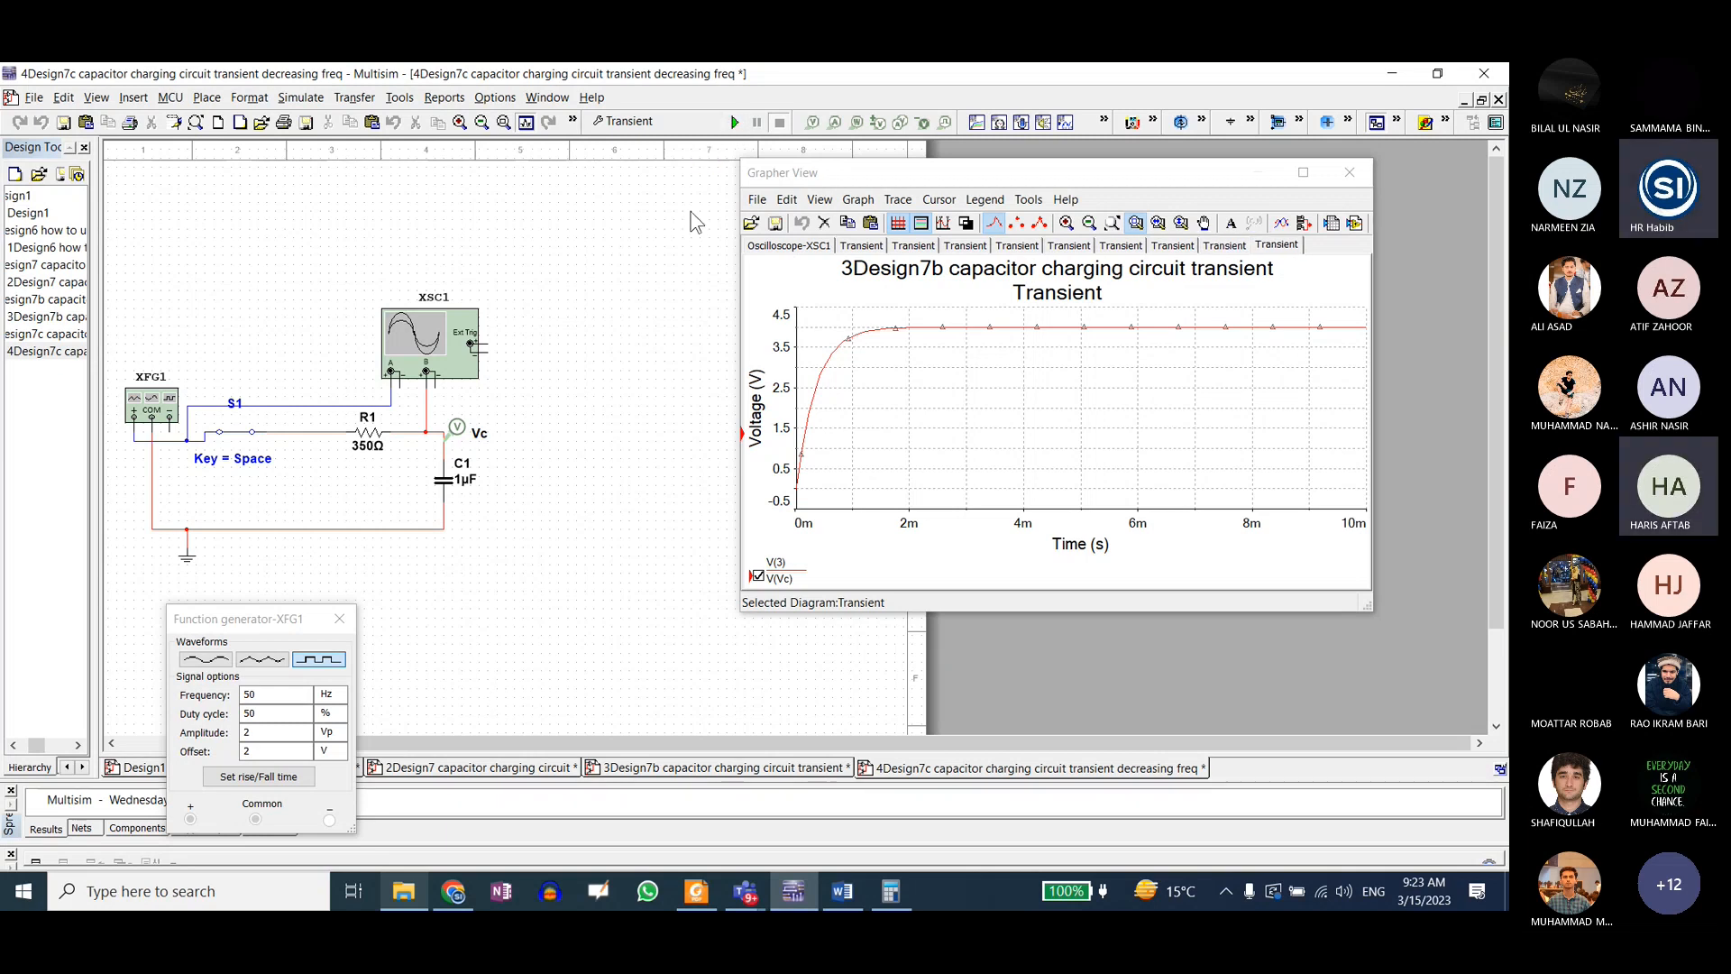
Step: Set the function generator frequency to 100 Hz and rerun the transient analysis
{"action": "left_click", "coordinate": [244, 694]}
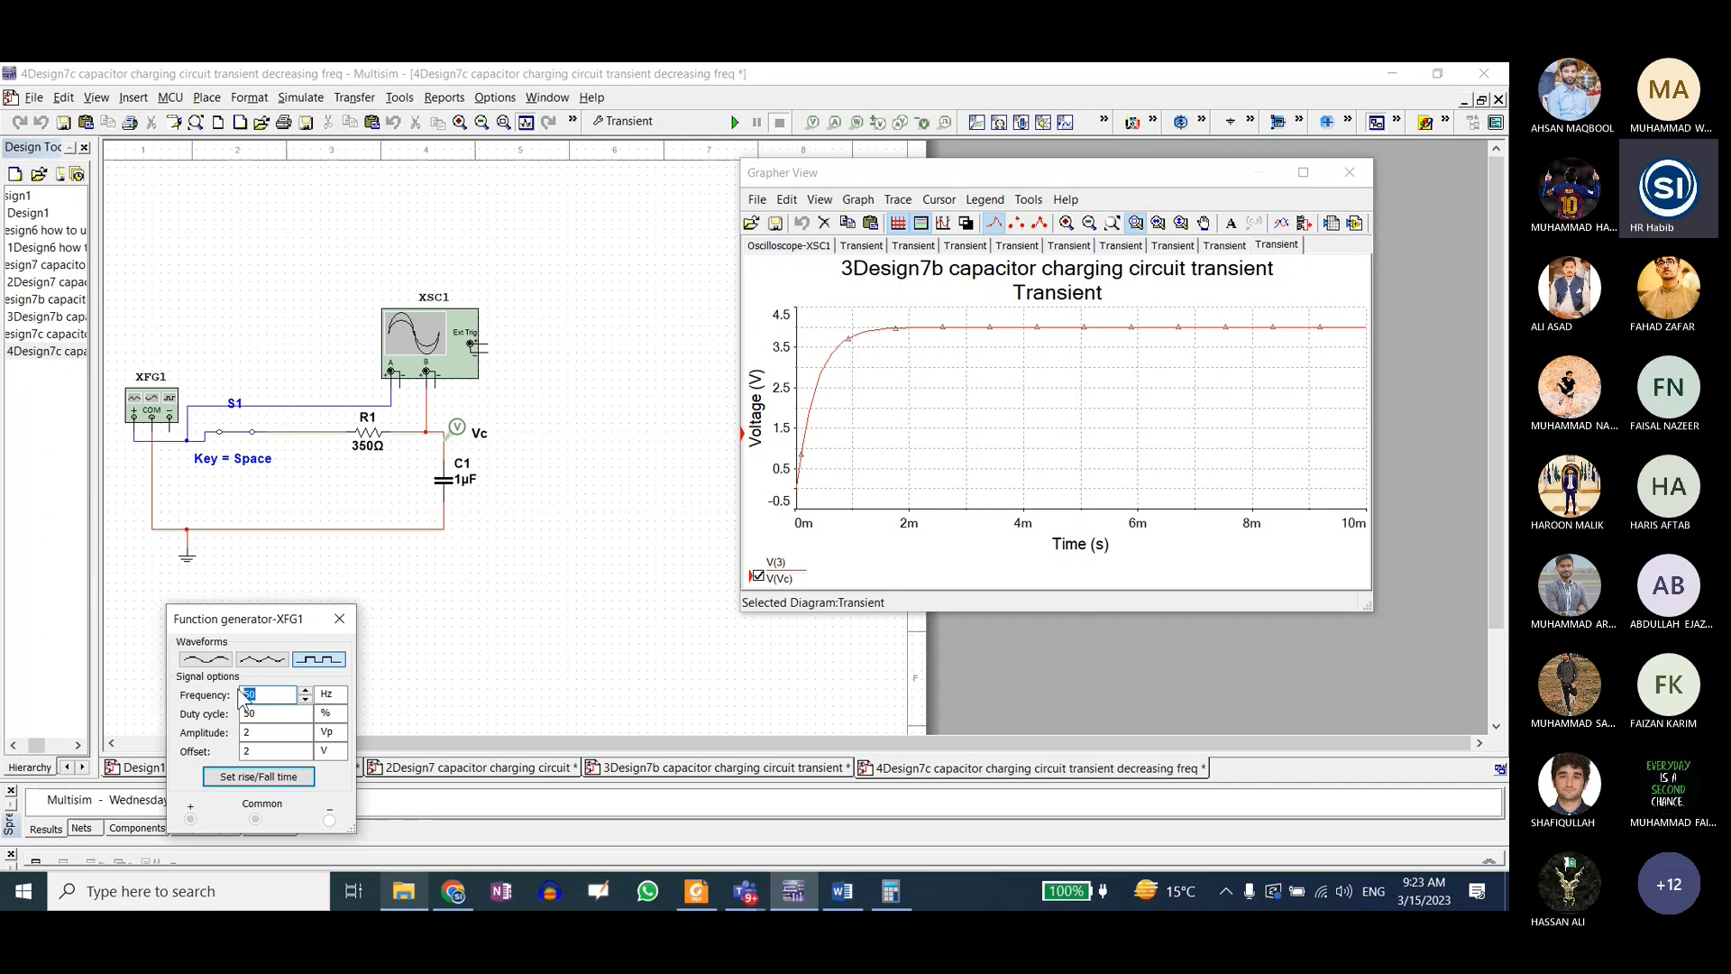
{"action": "type", "text": "50"}
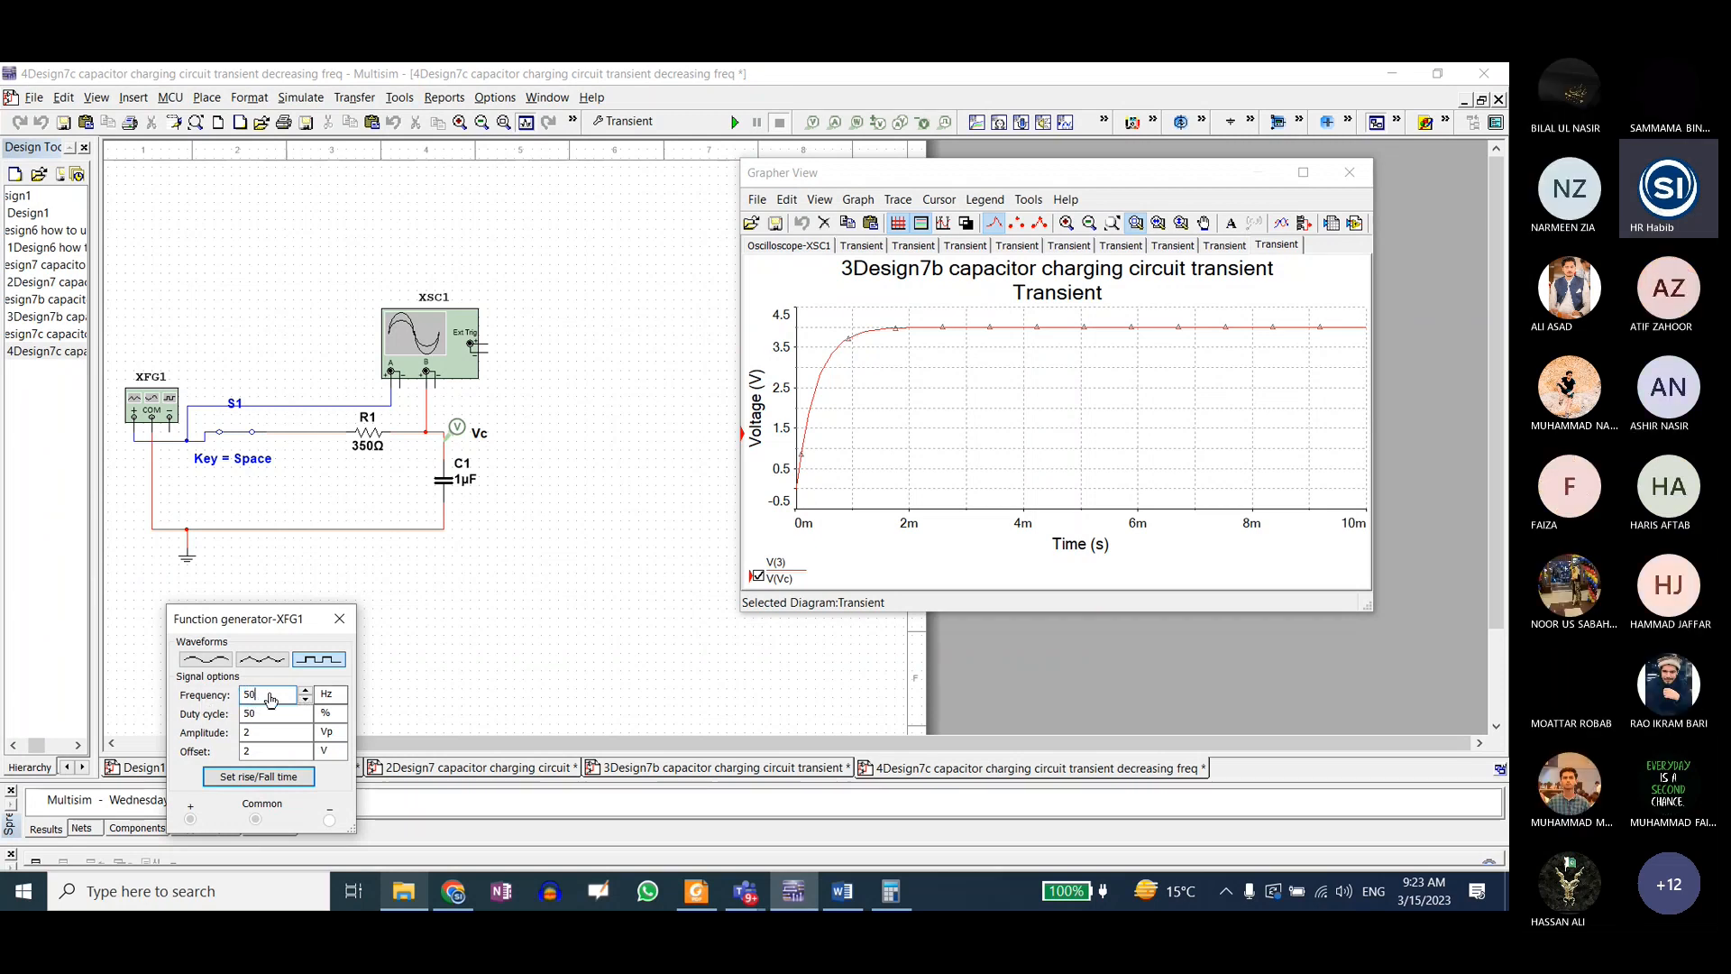
{"action": "double_click", "coordinate": [249, 696]}
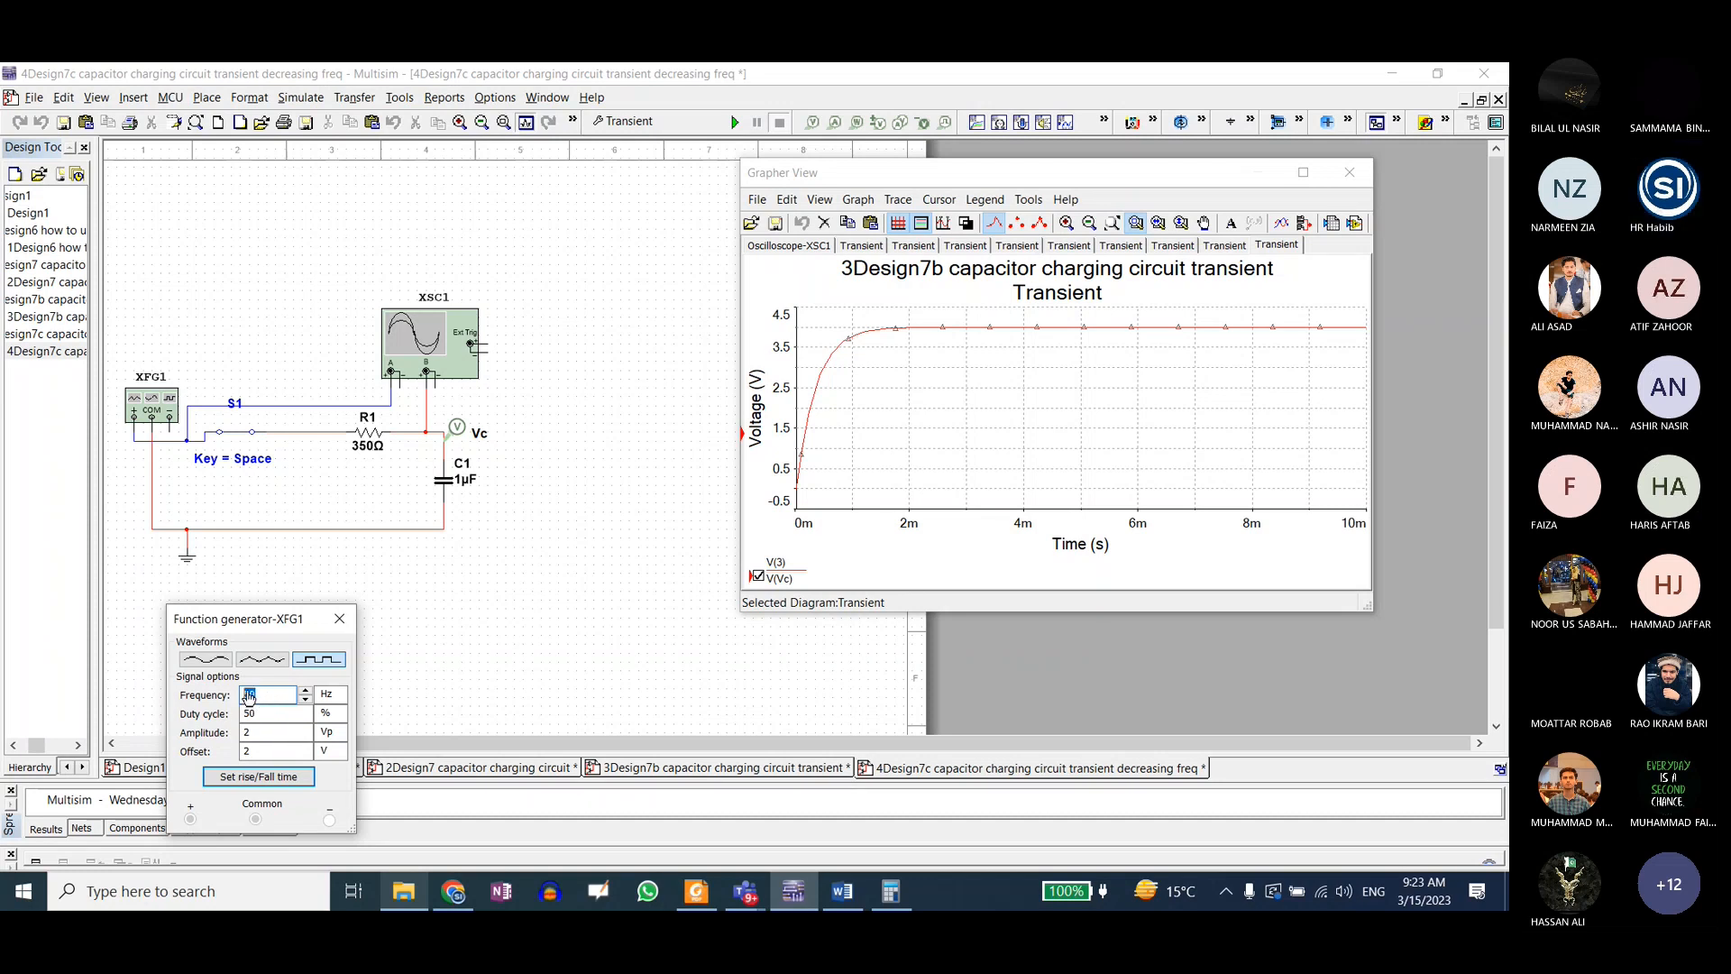
{"action": "type", "text": "100"}
{"action": "left_click", "coordinate": [719, 123]}
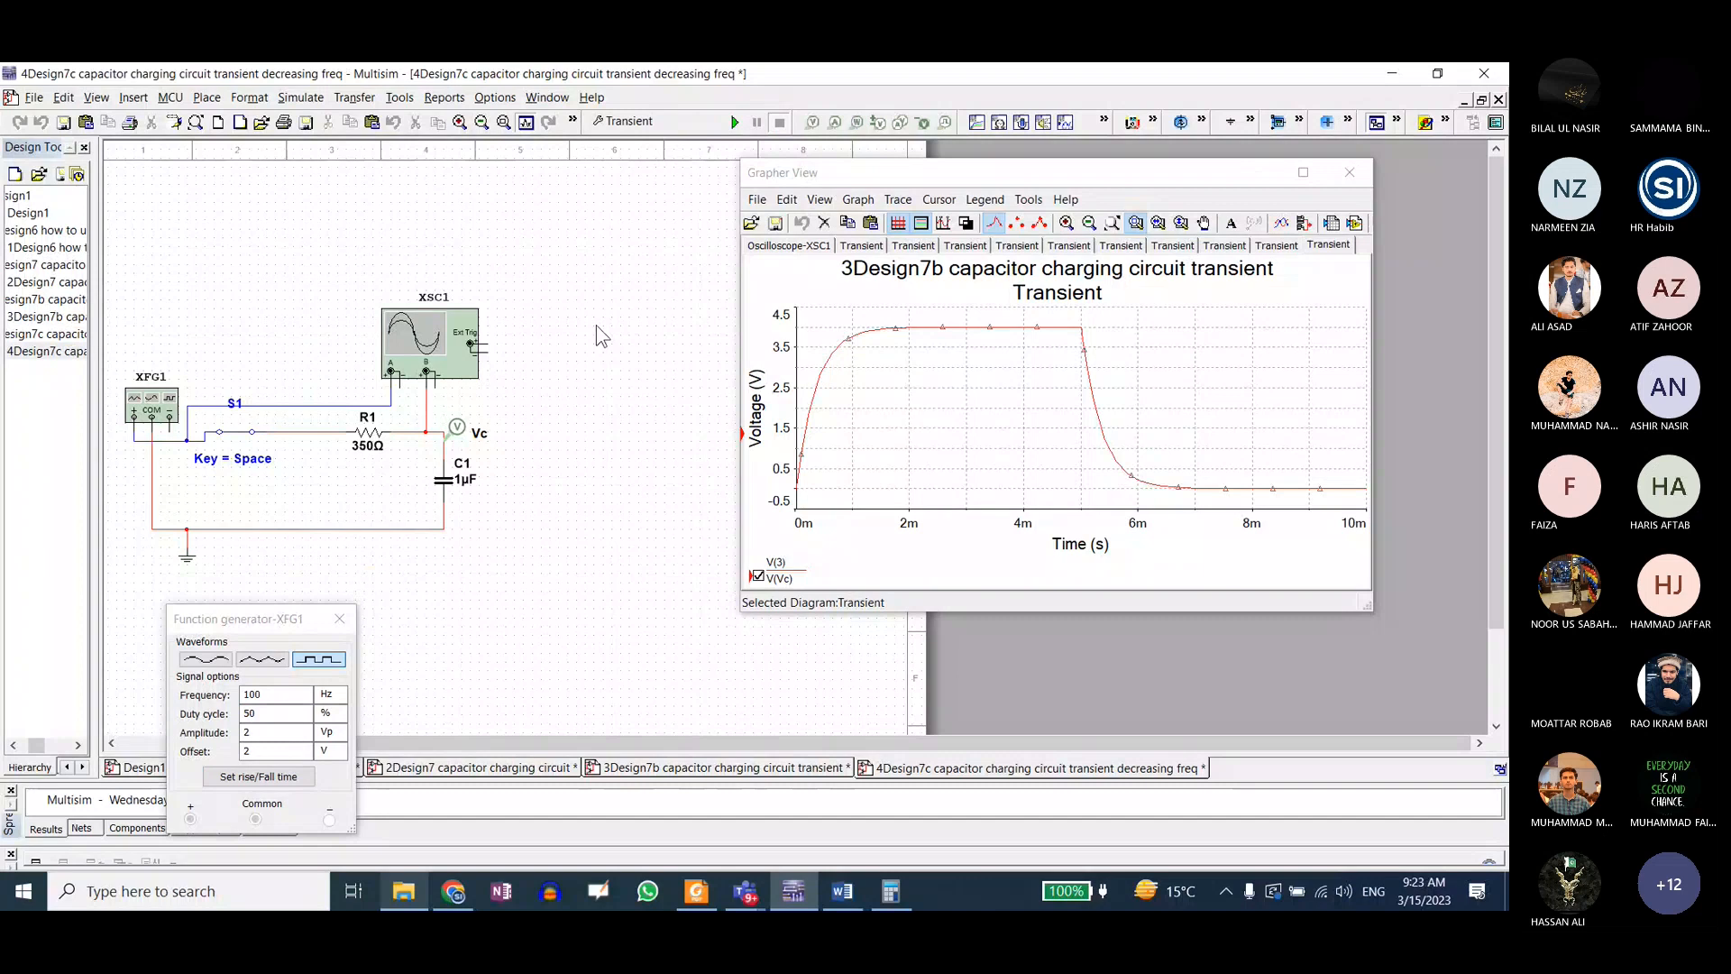
Step: Set the function generator's frequency number to 200 and rerun the transient analysis
{"action": "left_click", "coordinate": [273, 696]}
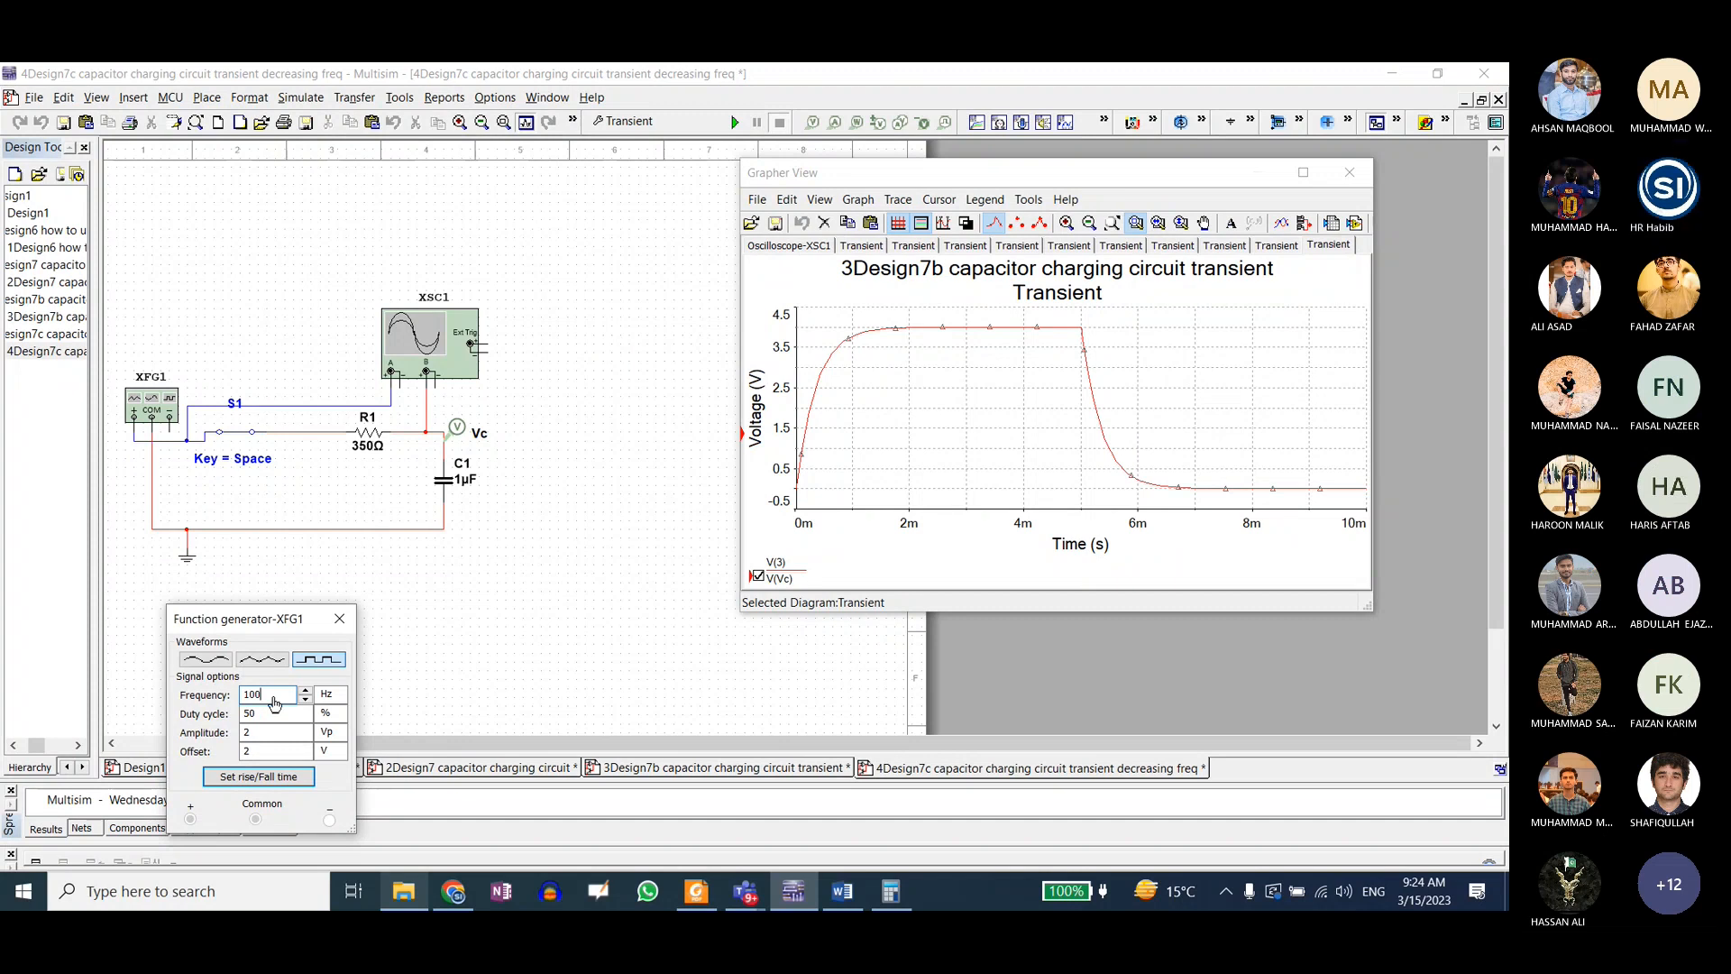
{"action": "left_click", "coordinate": [1089, 374]}
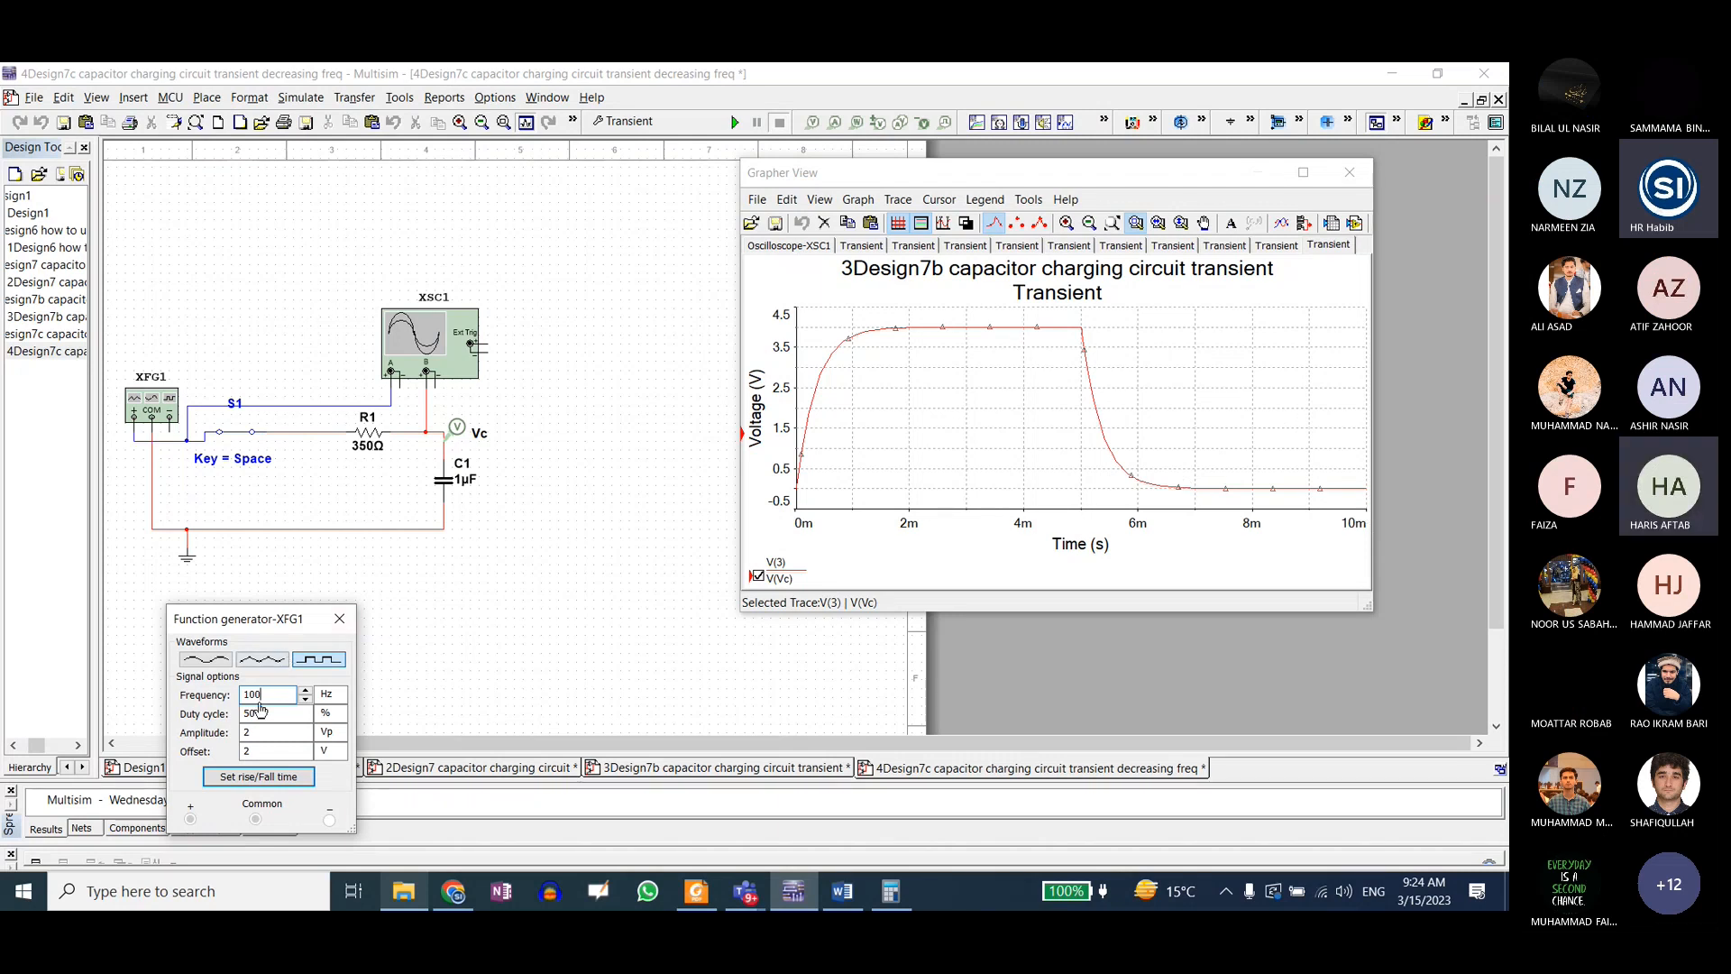
{"action": "key", "text": "BackSpace"}
{"action": "key", "text": "BackSpace"}
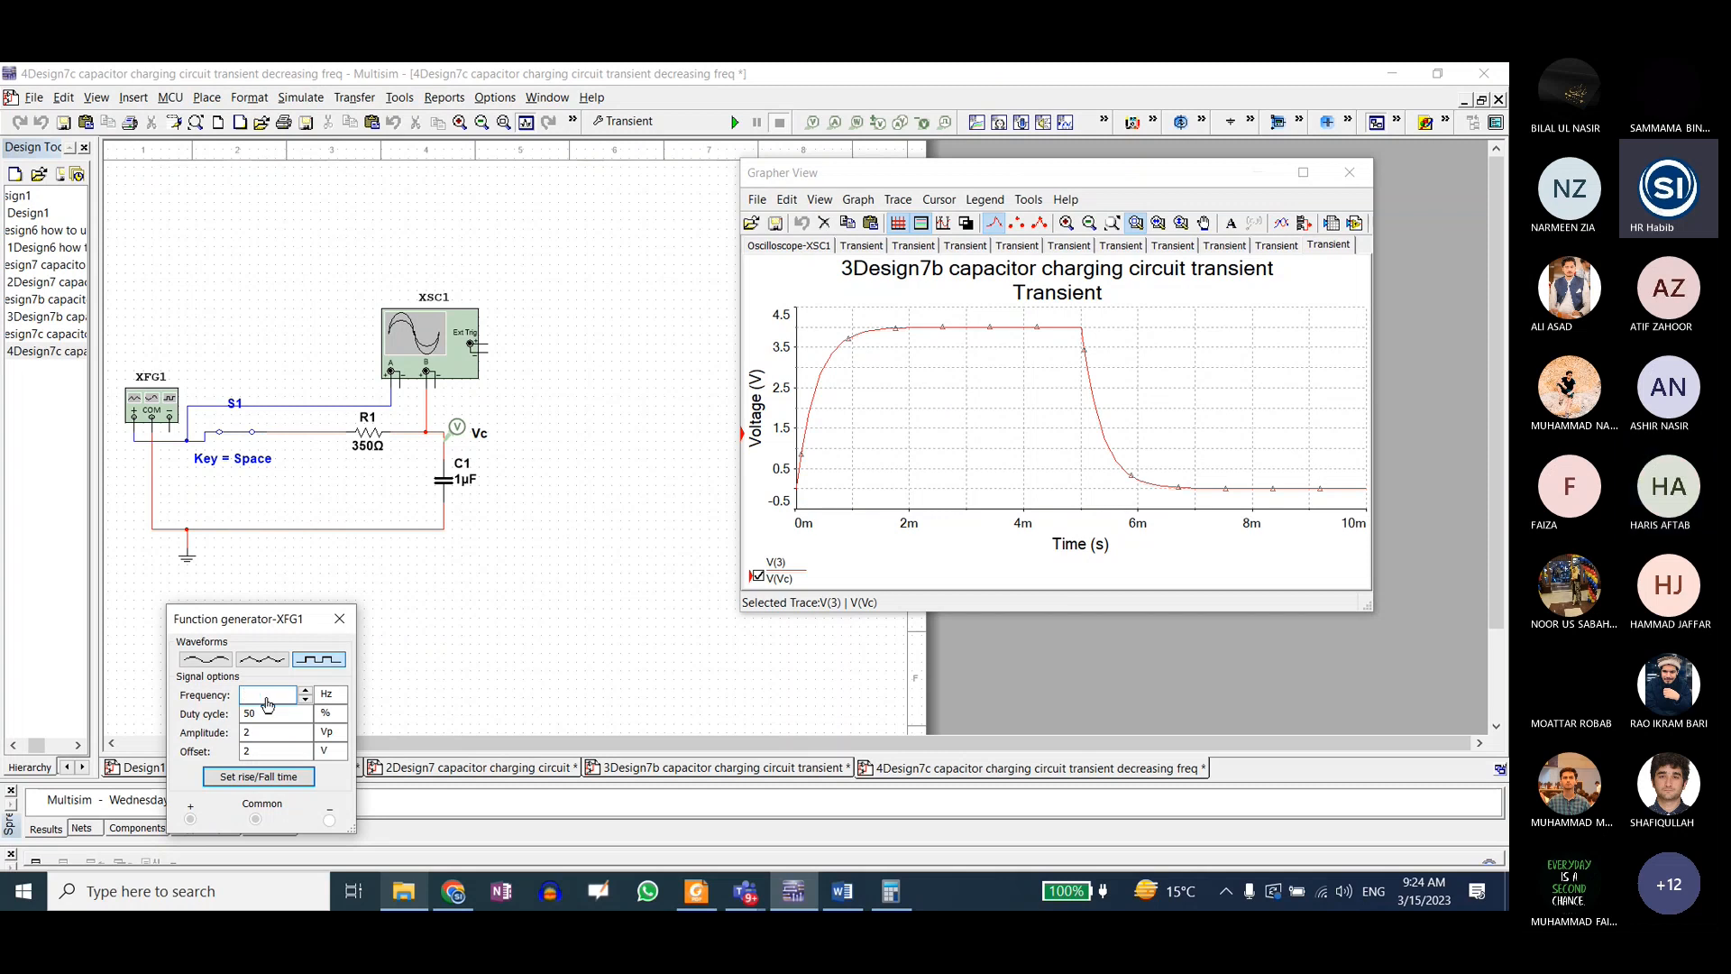
{"action": "type", "text": "200"}
{"action": "left_click", "coordinate": [505, 620]}
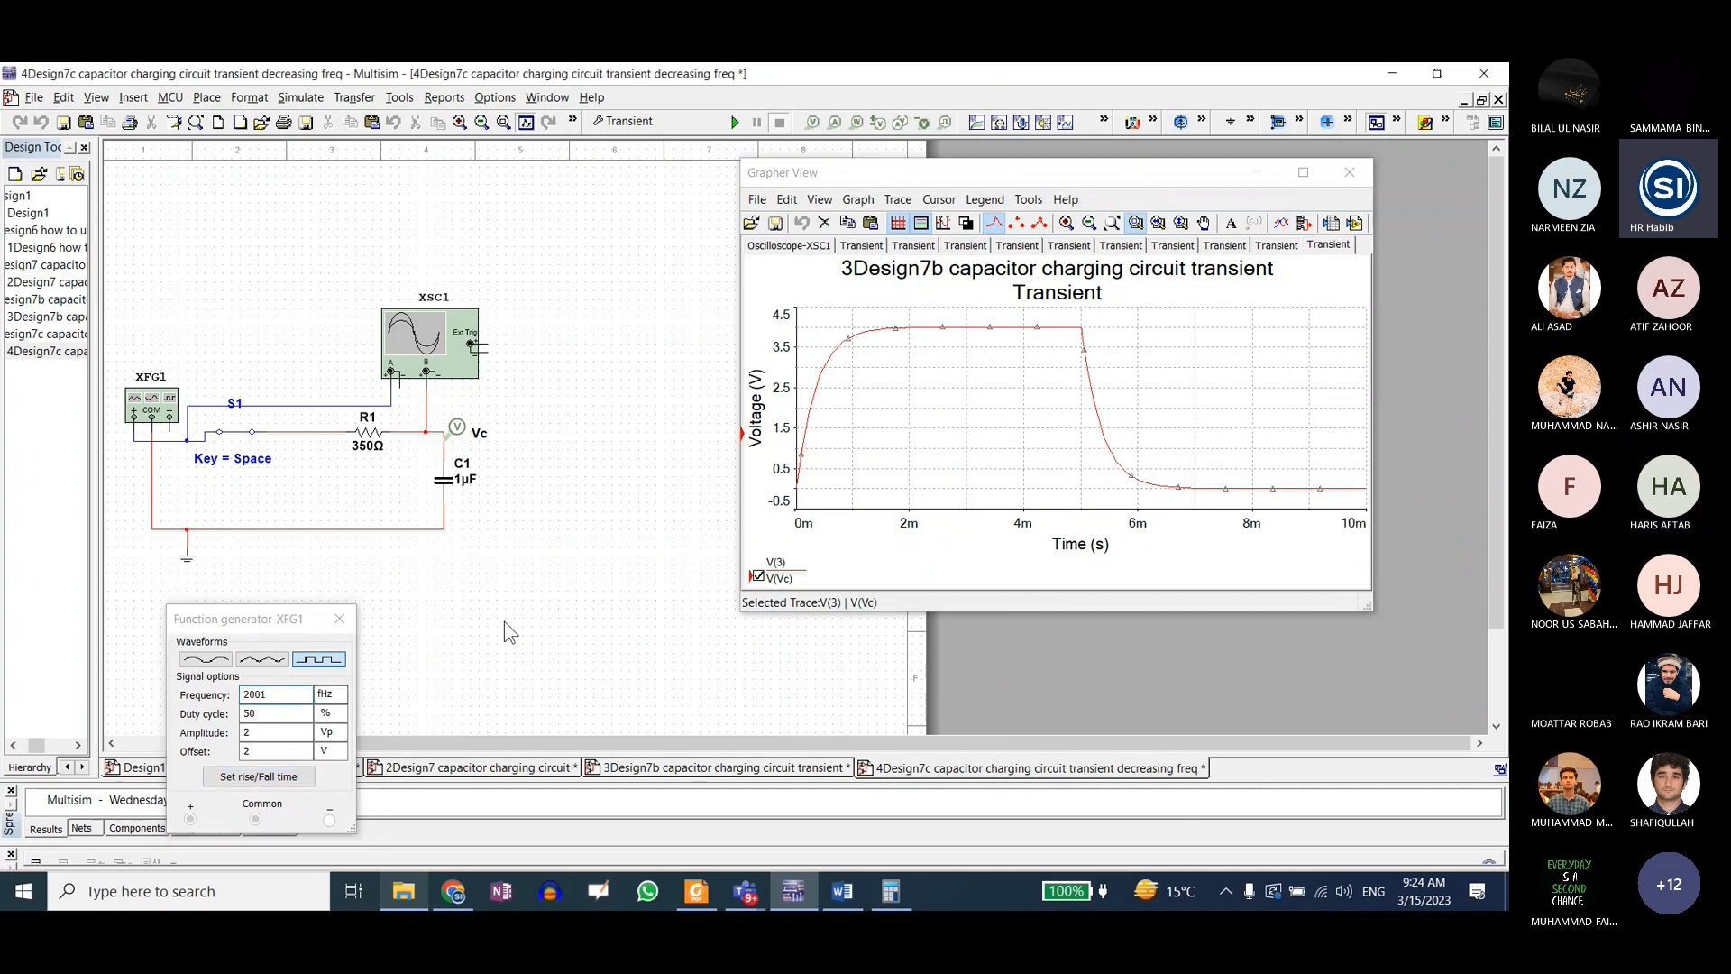
{"action": "left_click", "coordinate": [272, 695]}
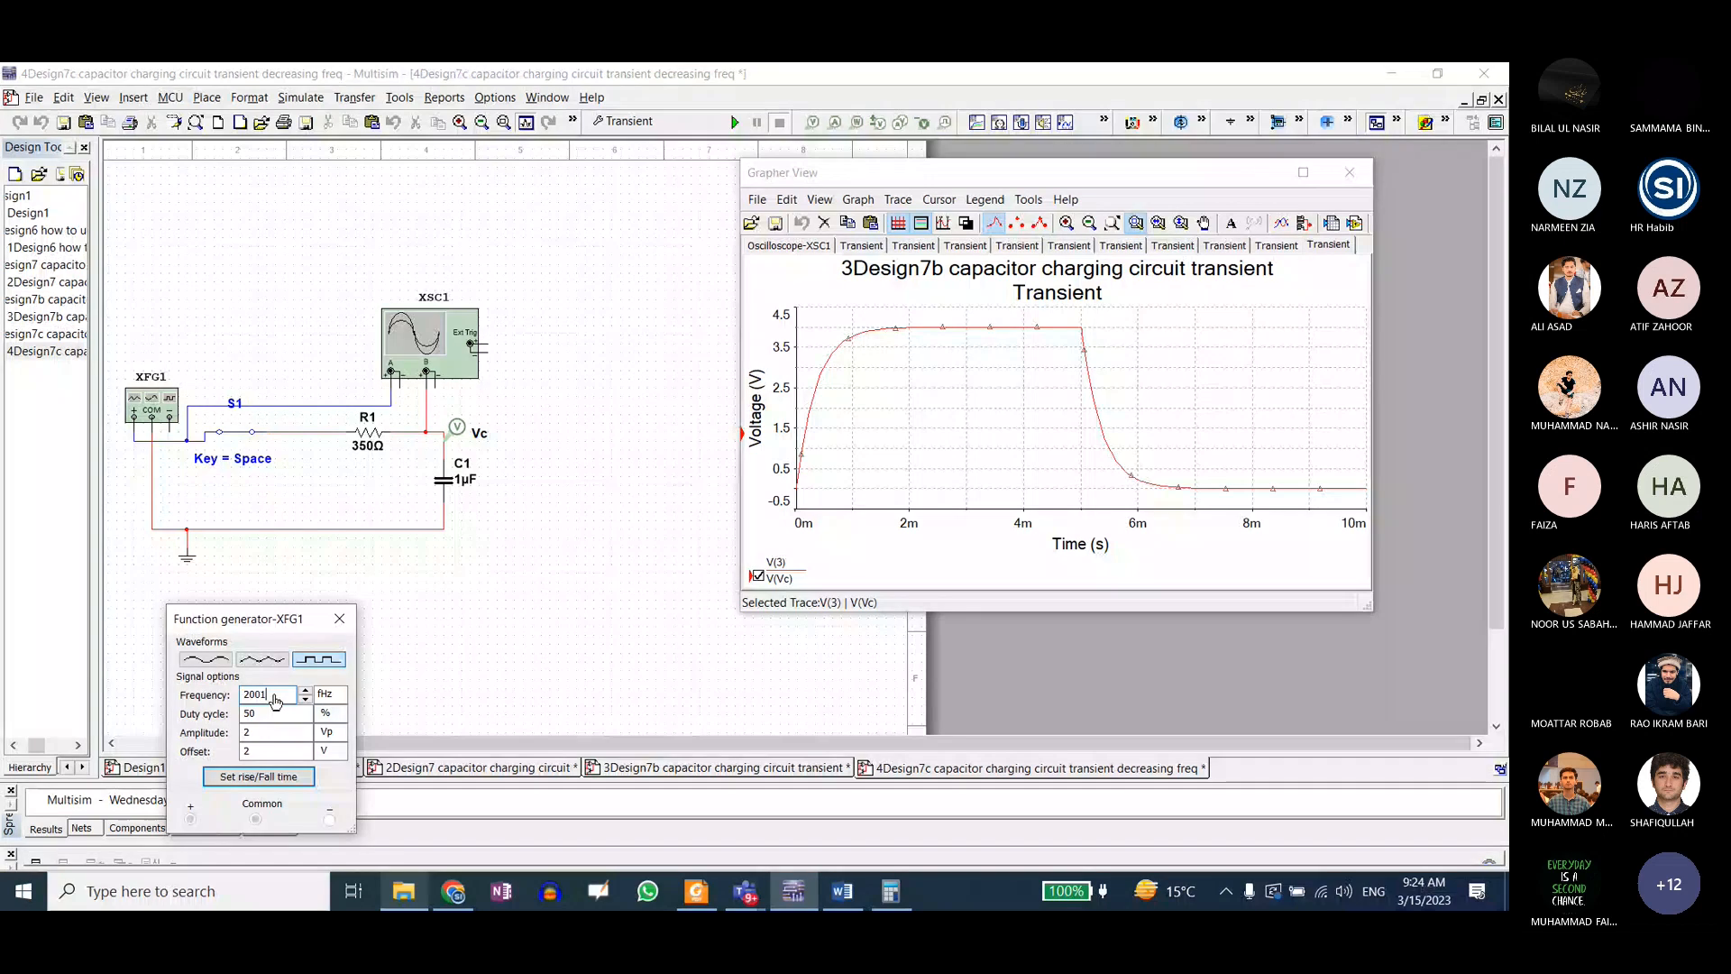
{"action": "key", "text": "BackSpace"}
{"action": "key", "text": "F5"}
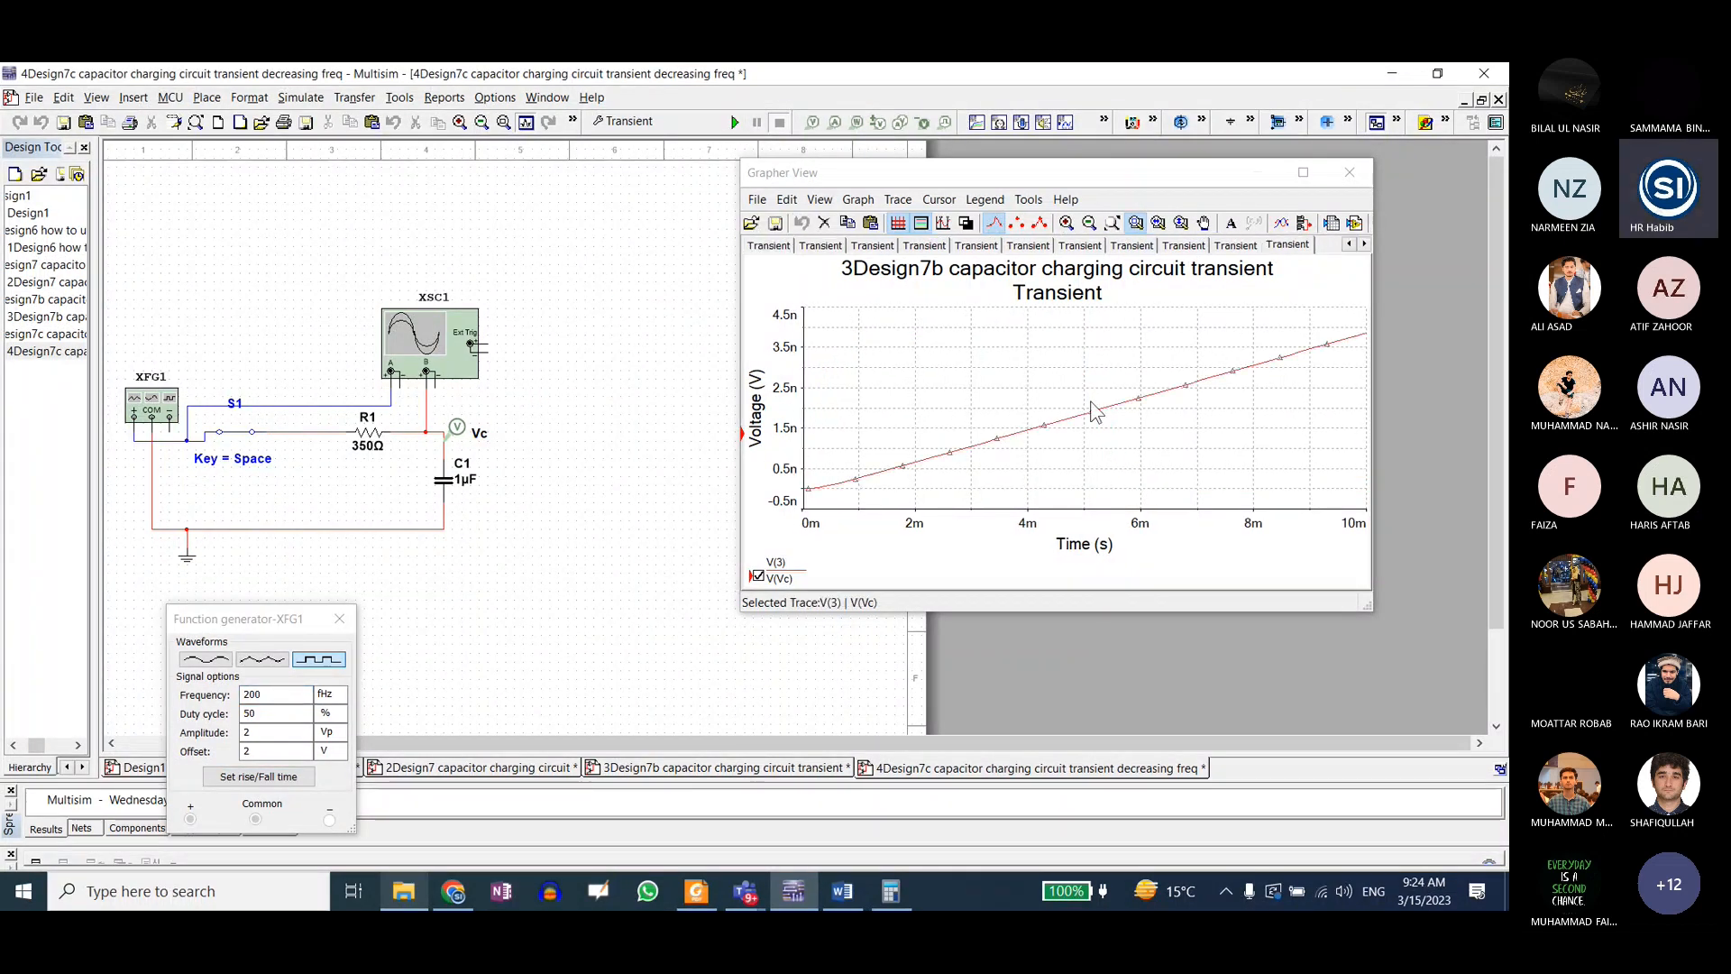
Step: Change the unit of the function generator's frequency to Hz
{"action": "left_click", "coordinate": [335, 695]}
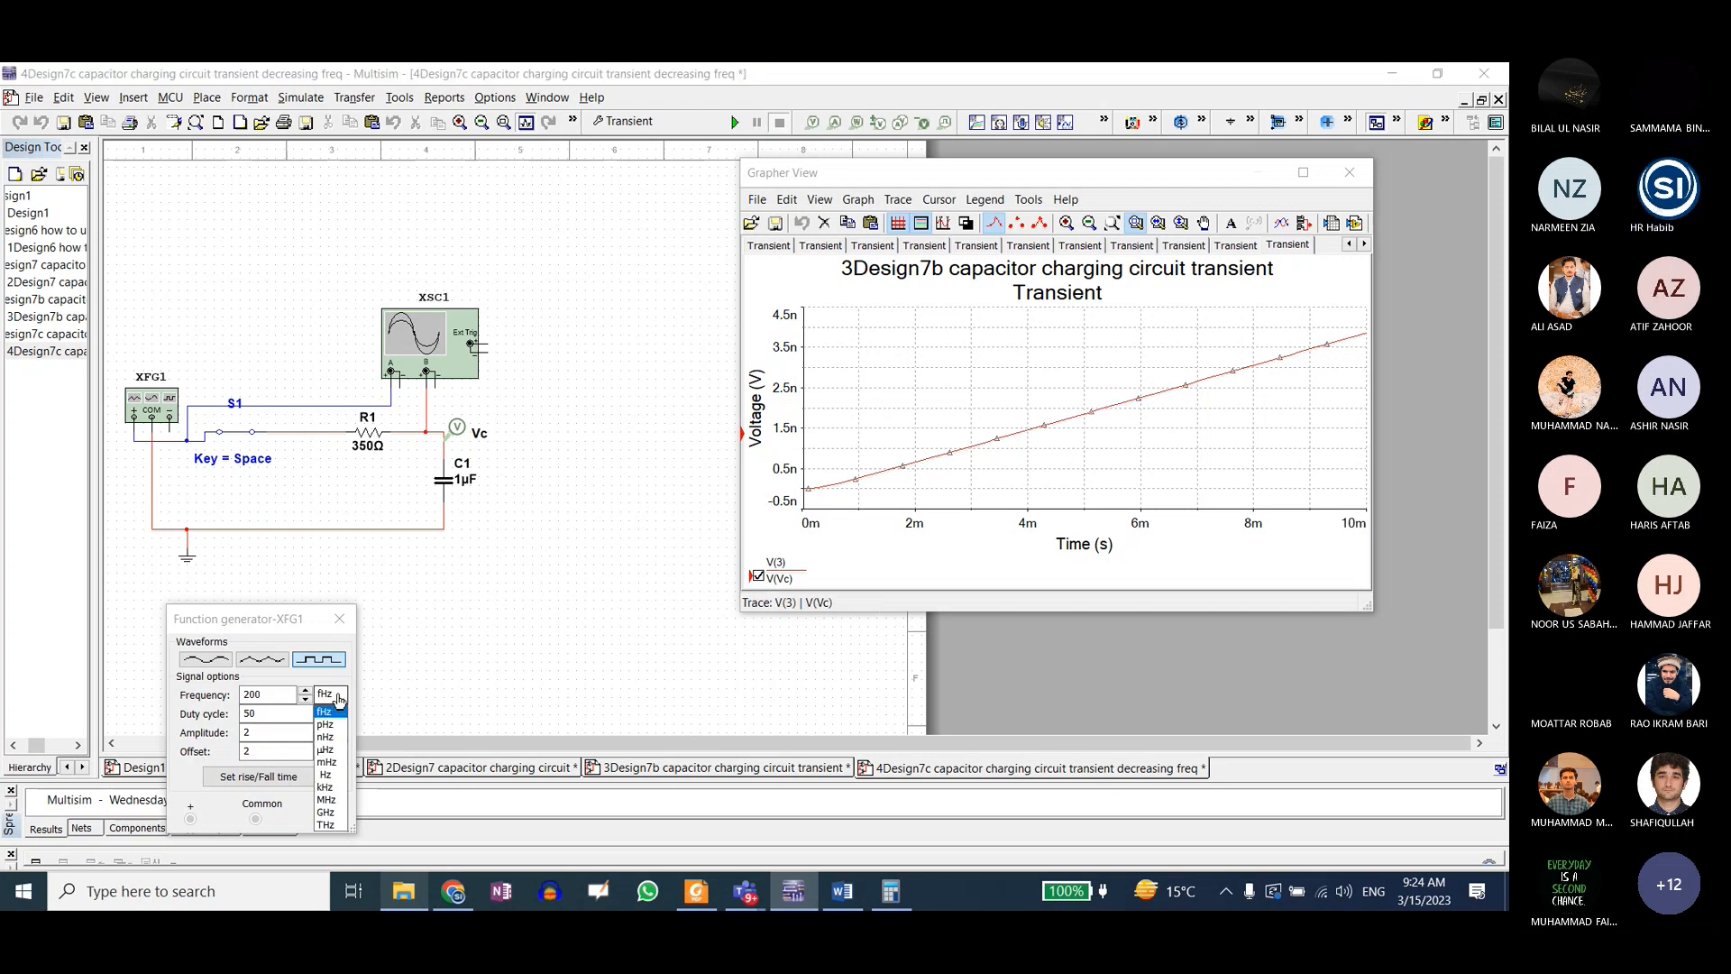
{"action": "left_click", "coordinate": [338, 699]}
{"action": "left_click", "coordinate": [337, 698]}
{"action": "left_click", "coordinate": [327, 775]}
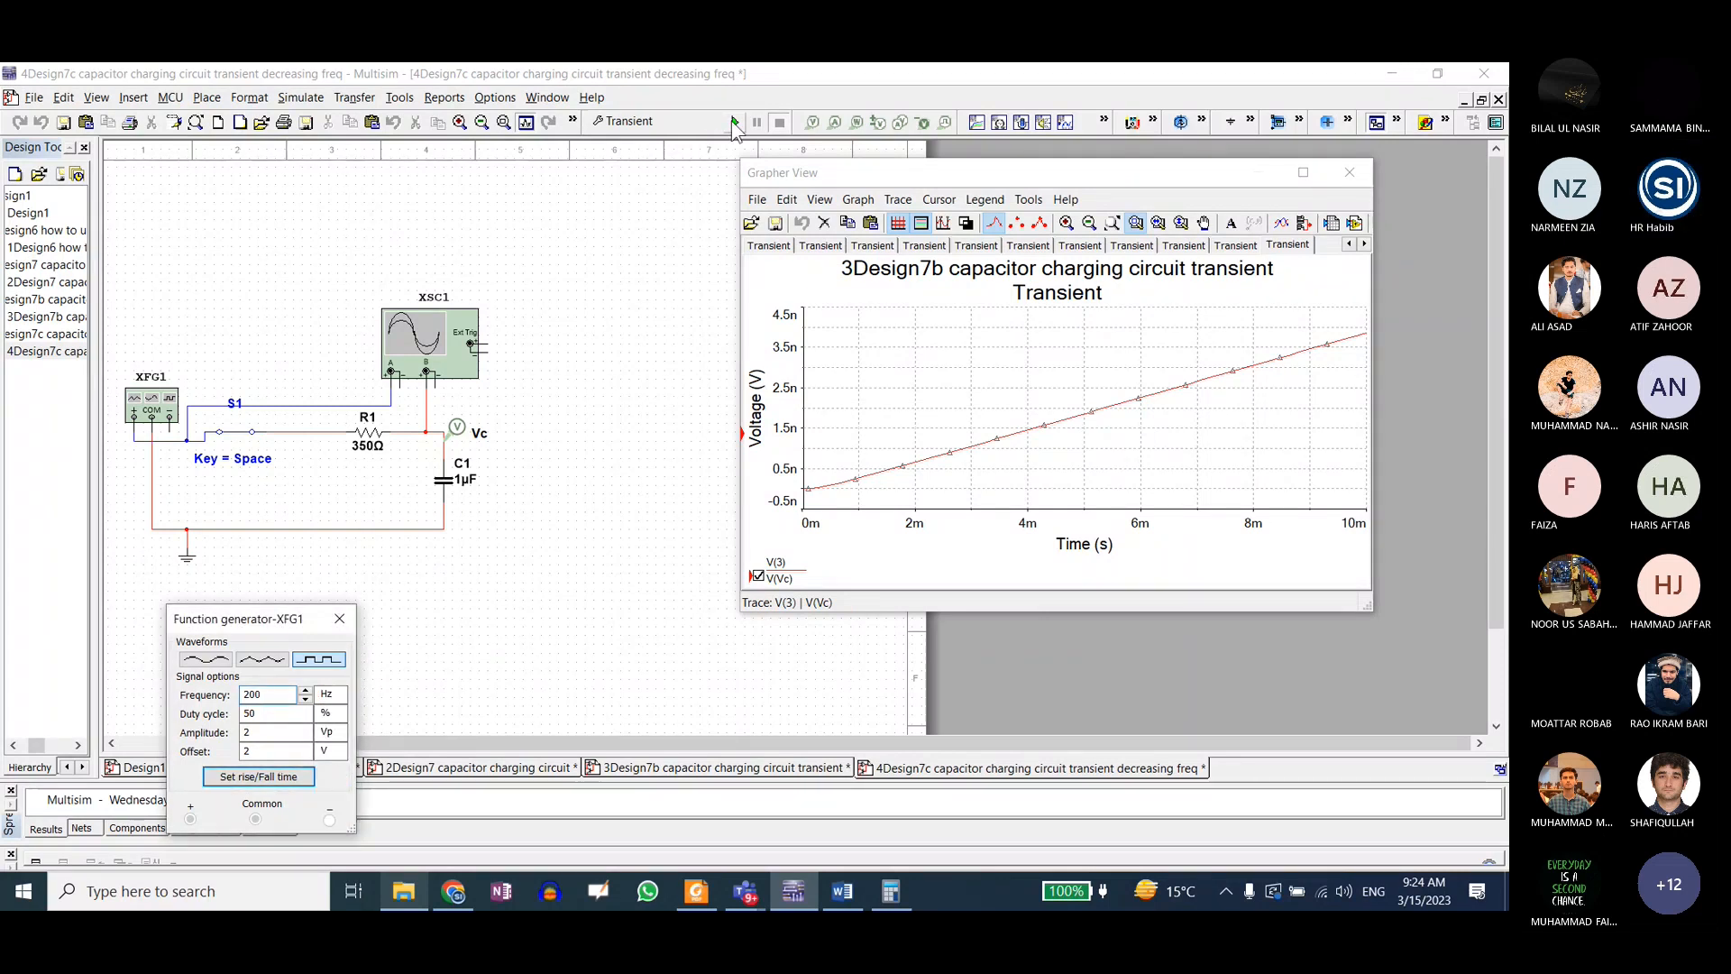
Step: Rerun the transient analysis at 200 Hz and view its plot in an enlarged Grapher window, then restore the window size
{"action": "left_click", "coordinate": [601, 374]}
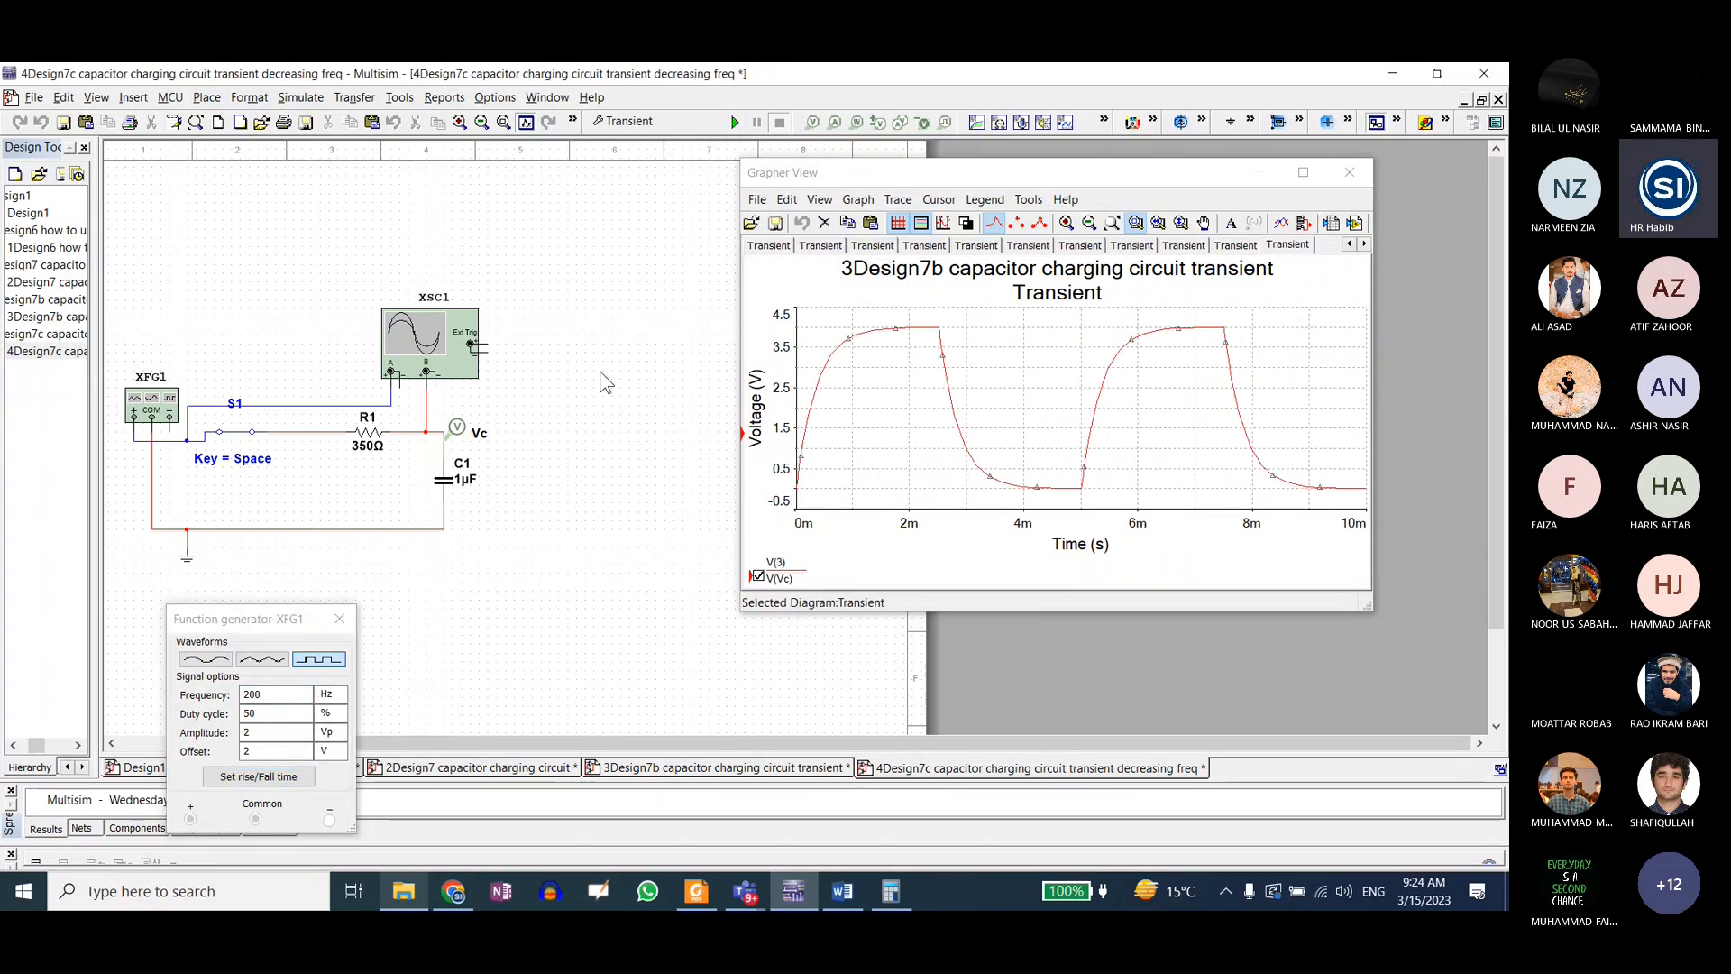
{"action": "left_click", "coordinate": [272, 701]}
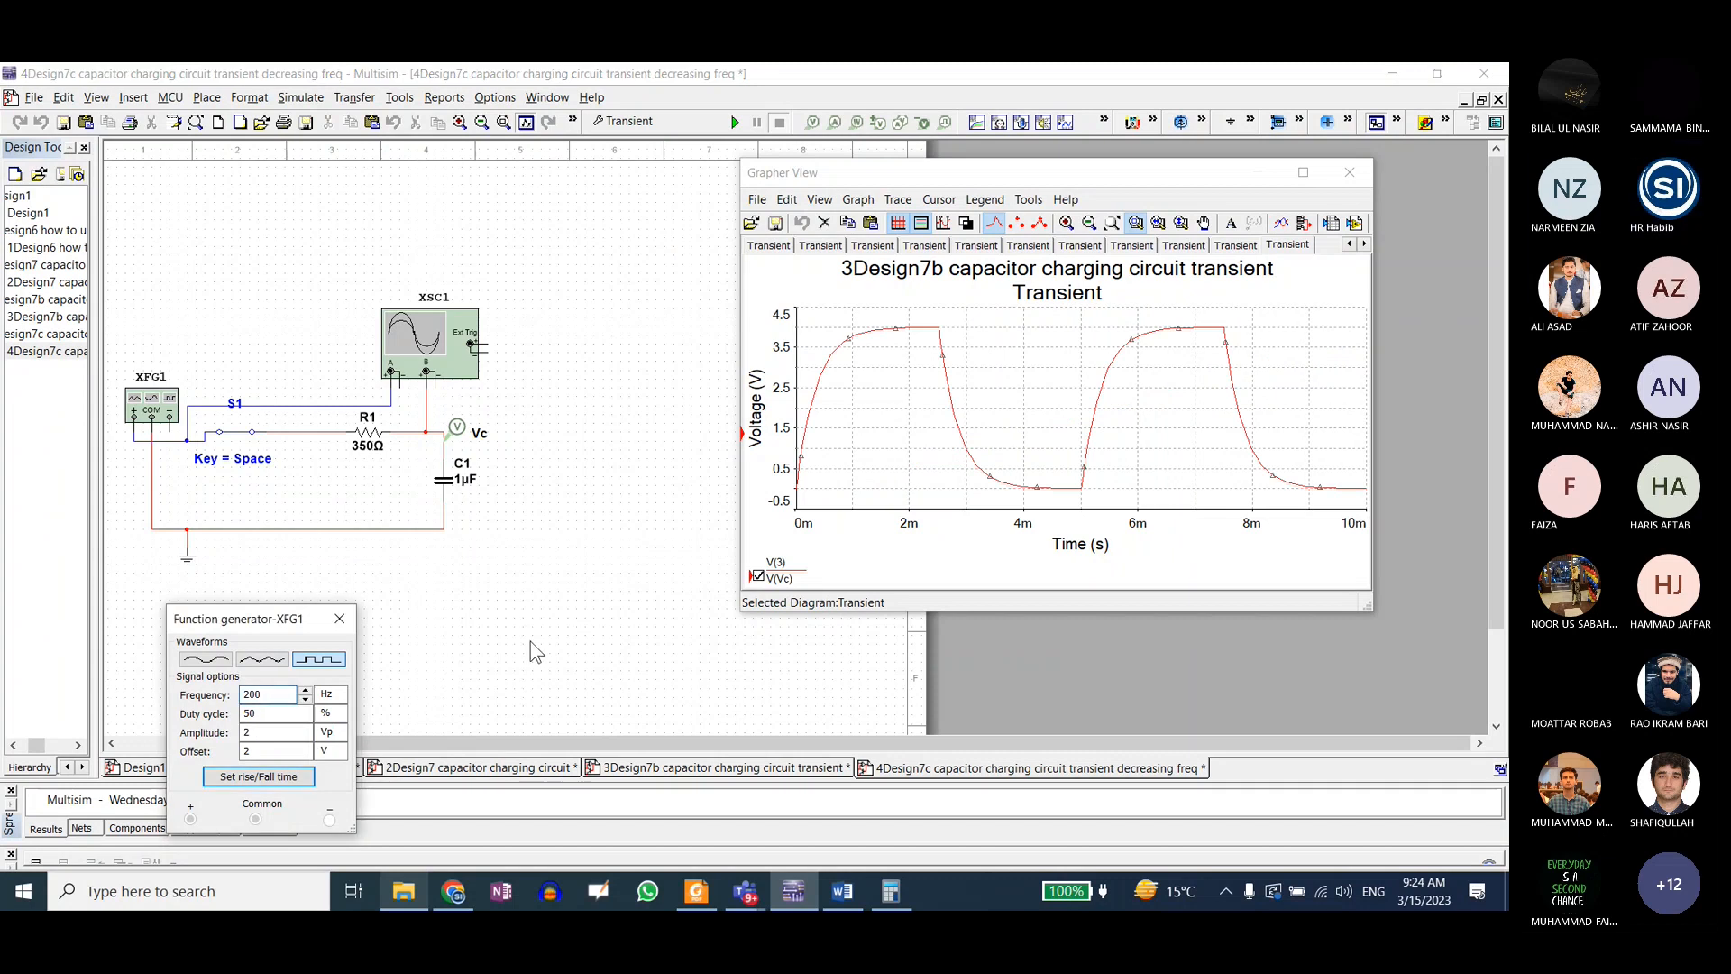
{"action": "left_click", "coordinate": [1303, 172]}
{"action": "left_click", "coordinate": [1435, 79]}
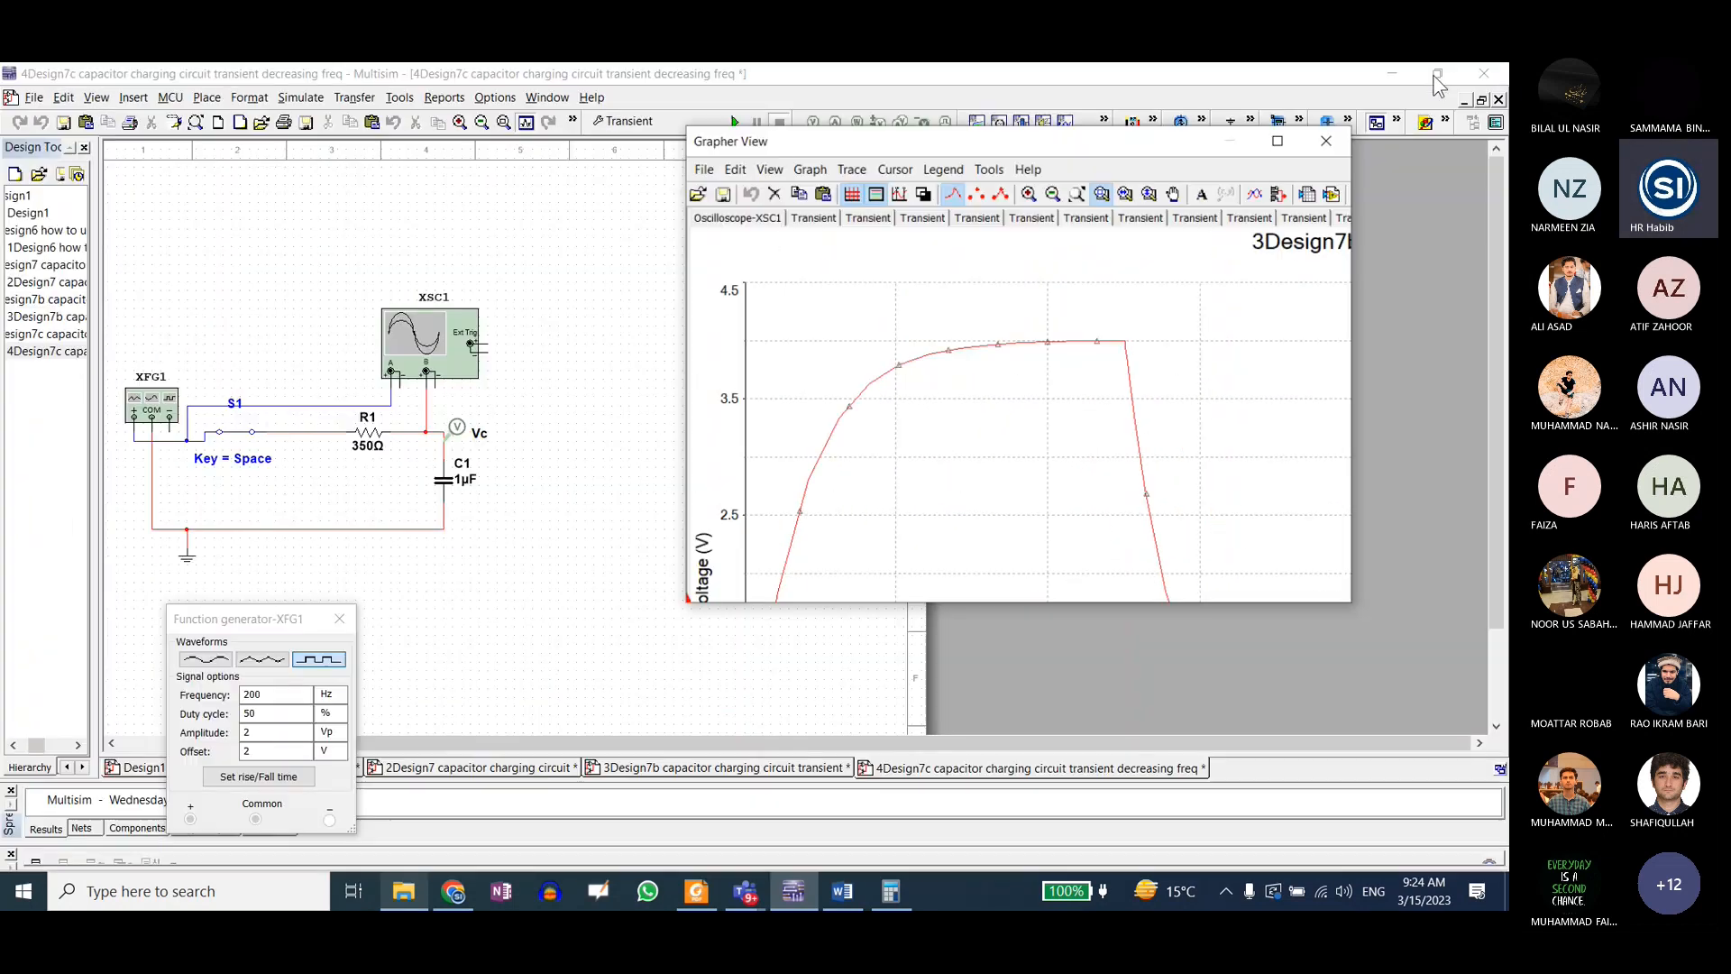
Step: Set the function generator frequency to 400 Hz and rerun the transient analysis
{"action": "left_click", "coordinate": [276, 703]}
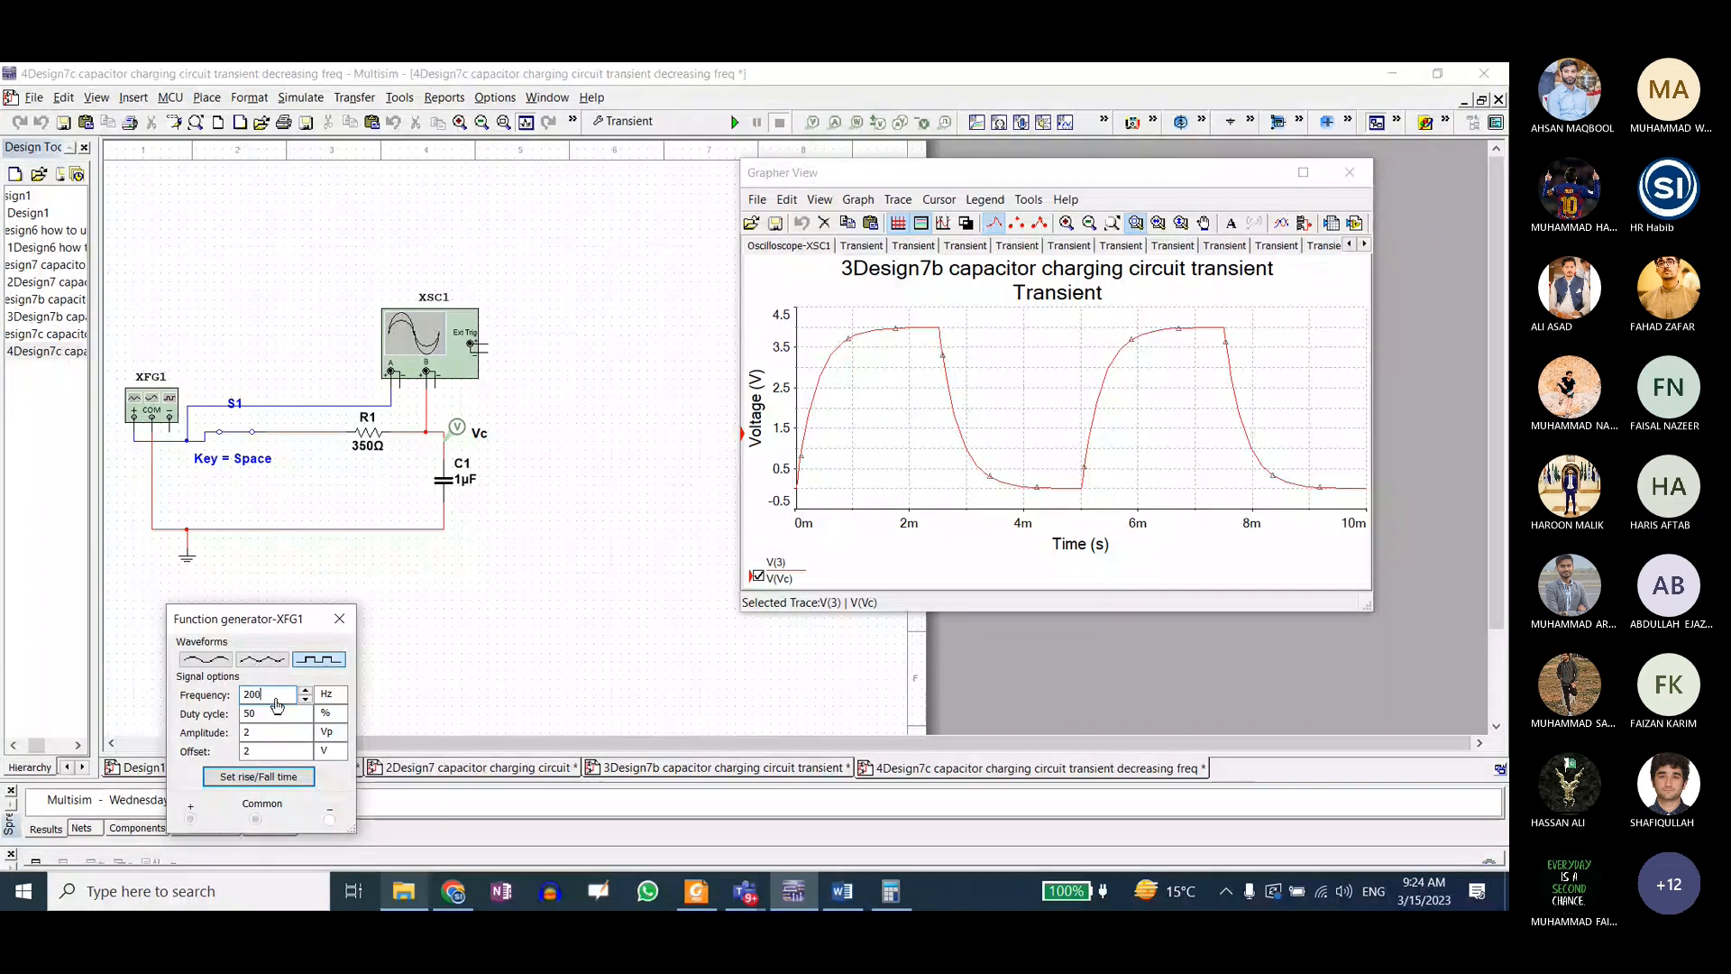
{"action": "key", "text": "BackSpace"}
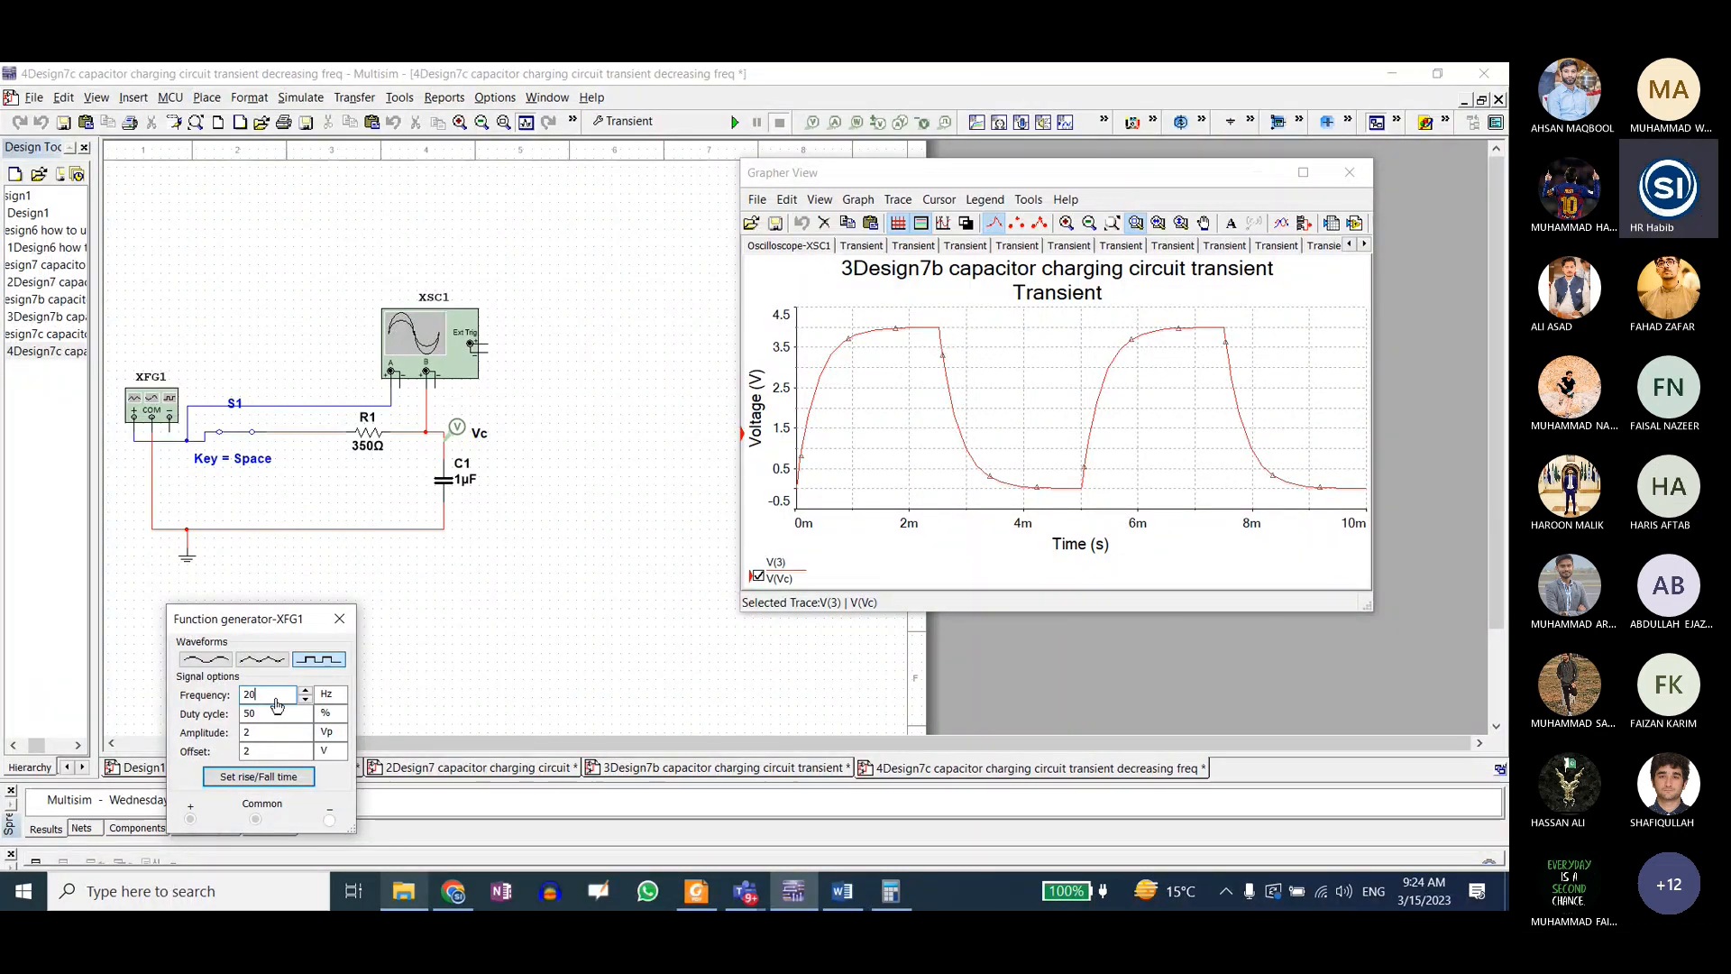
{"action": "key", "text": "BackSpace"}
{"action": "key", "text": "BackSpace"}
{"action": "type", "text": "400"}
{"action": "left_click", "coordinate": [478, 569]}
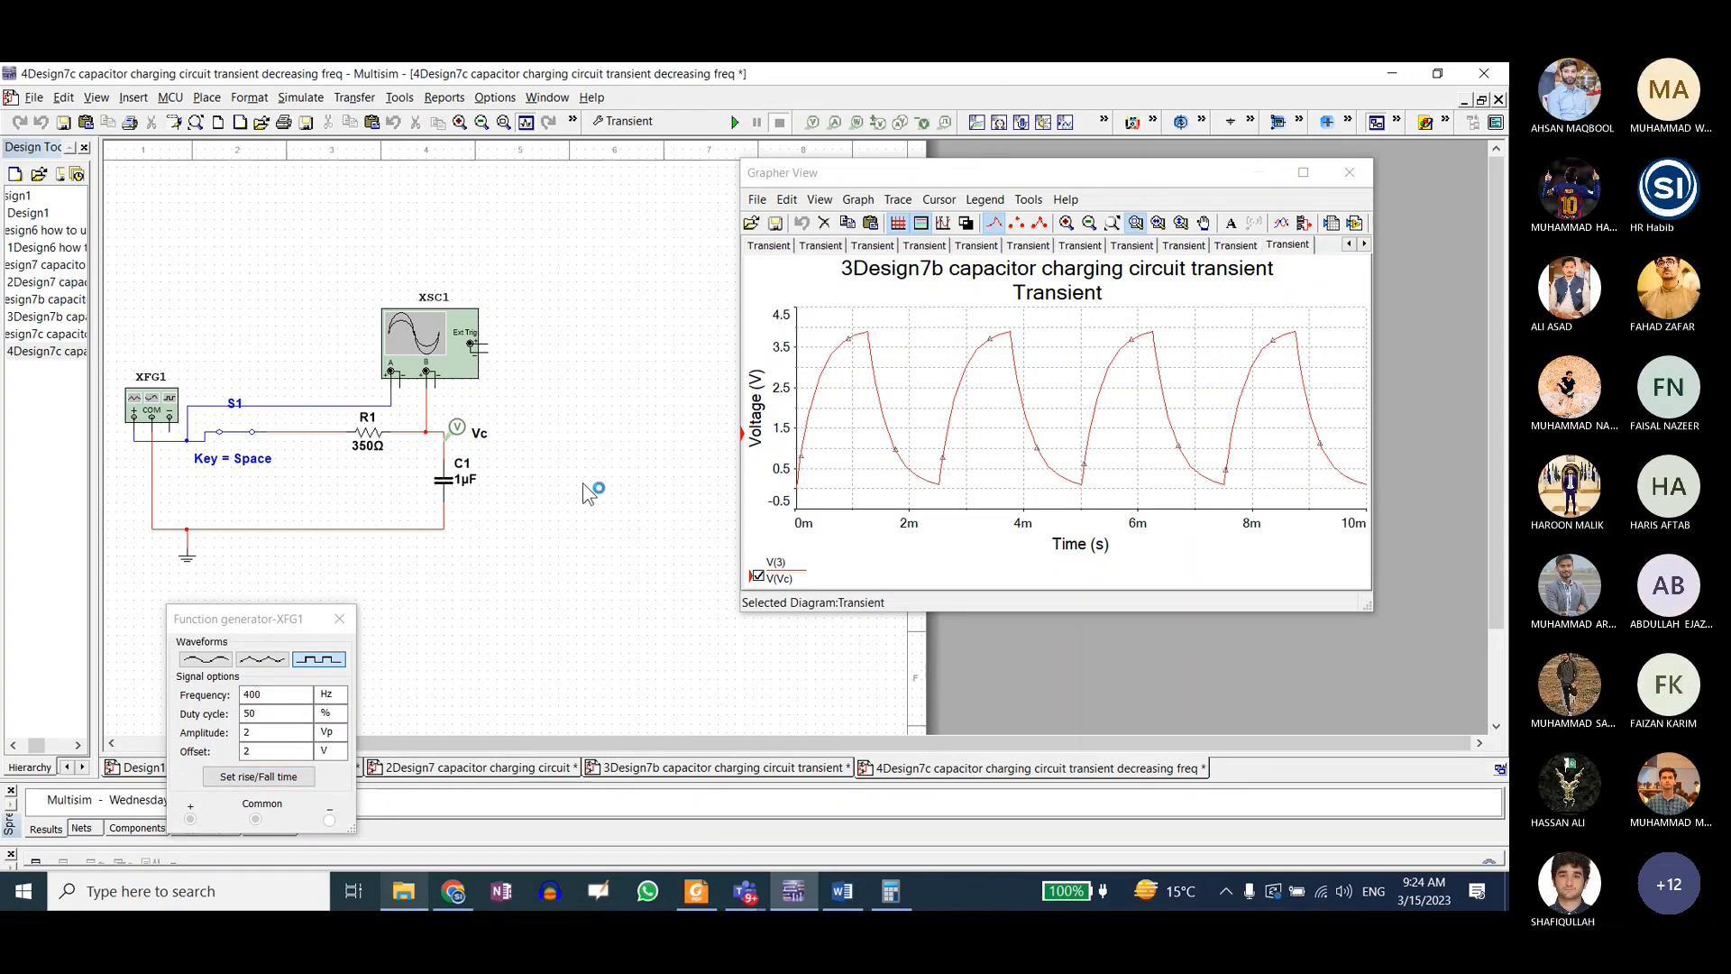
Step: Set the function generator frequency to 800 Hz and rerun the transient analysis
{"action": "left_click", "coordinate": [278, 699]}
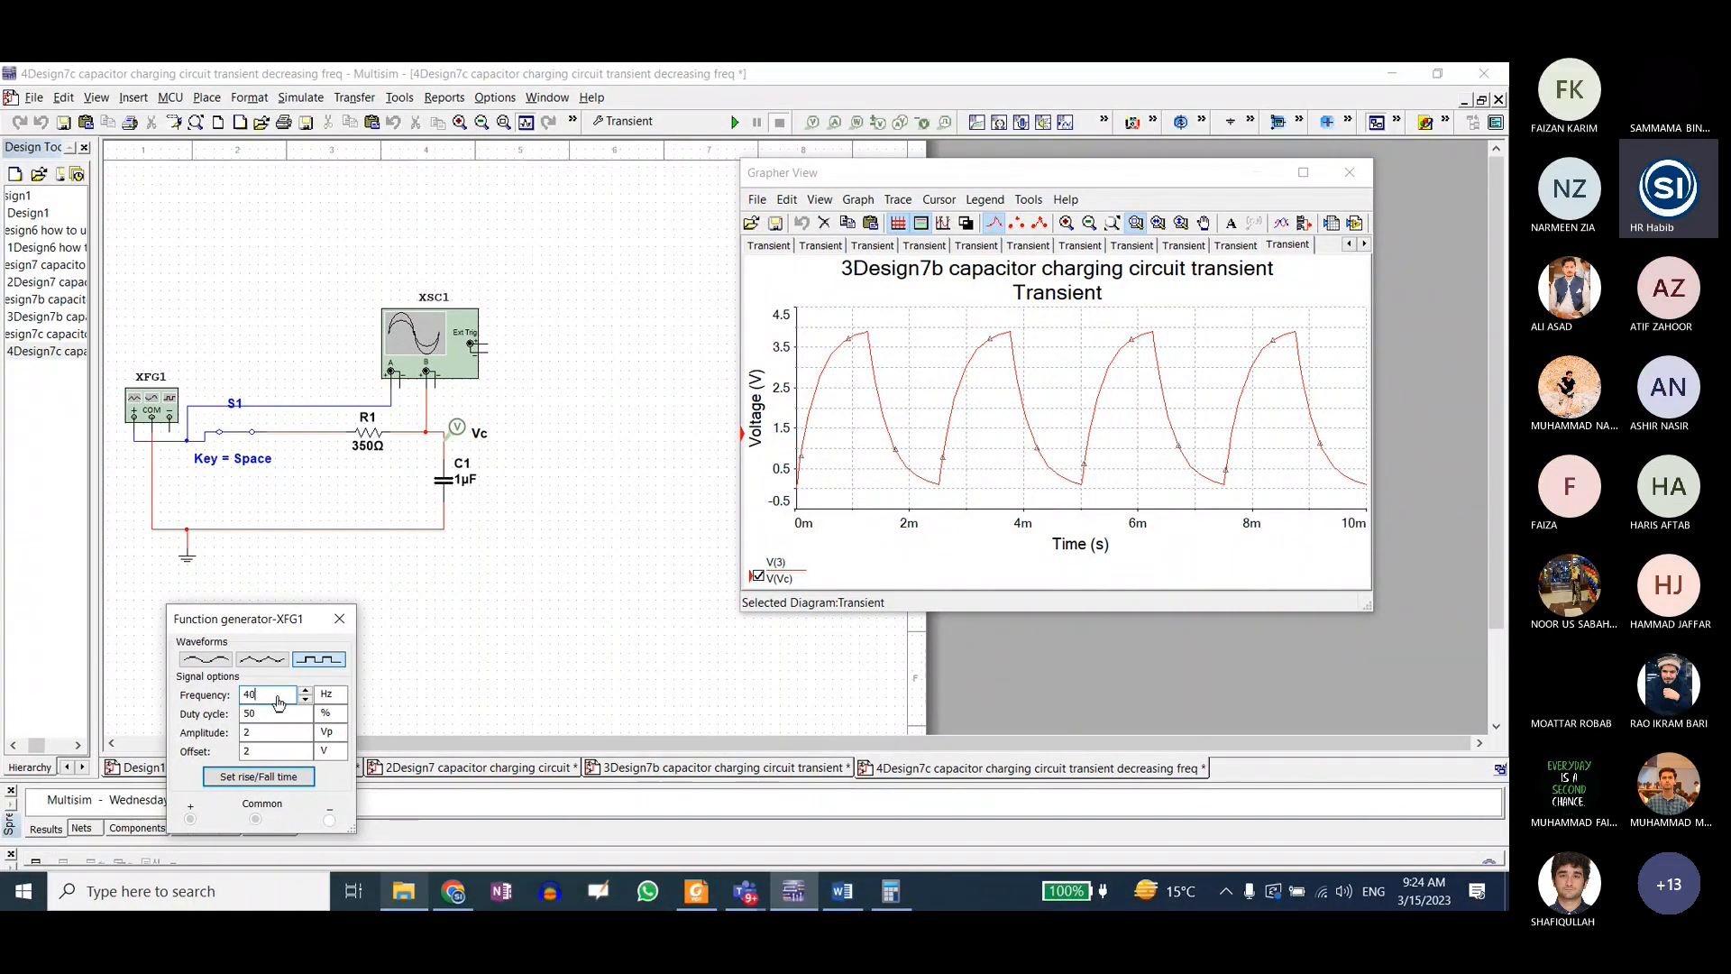
{"action": "key", "text": "BackSpace"}
{"action": "key", "text": "BackSpace"}
{"action": "key", "text": "BackSpace"}
{"action": "type", "text": "800"}
{"action": "left_click", "coordinate": [547, 410]}
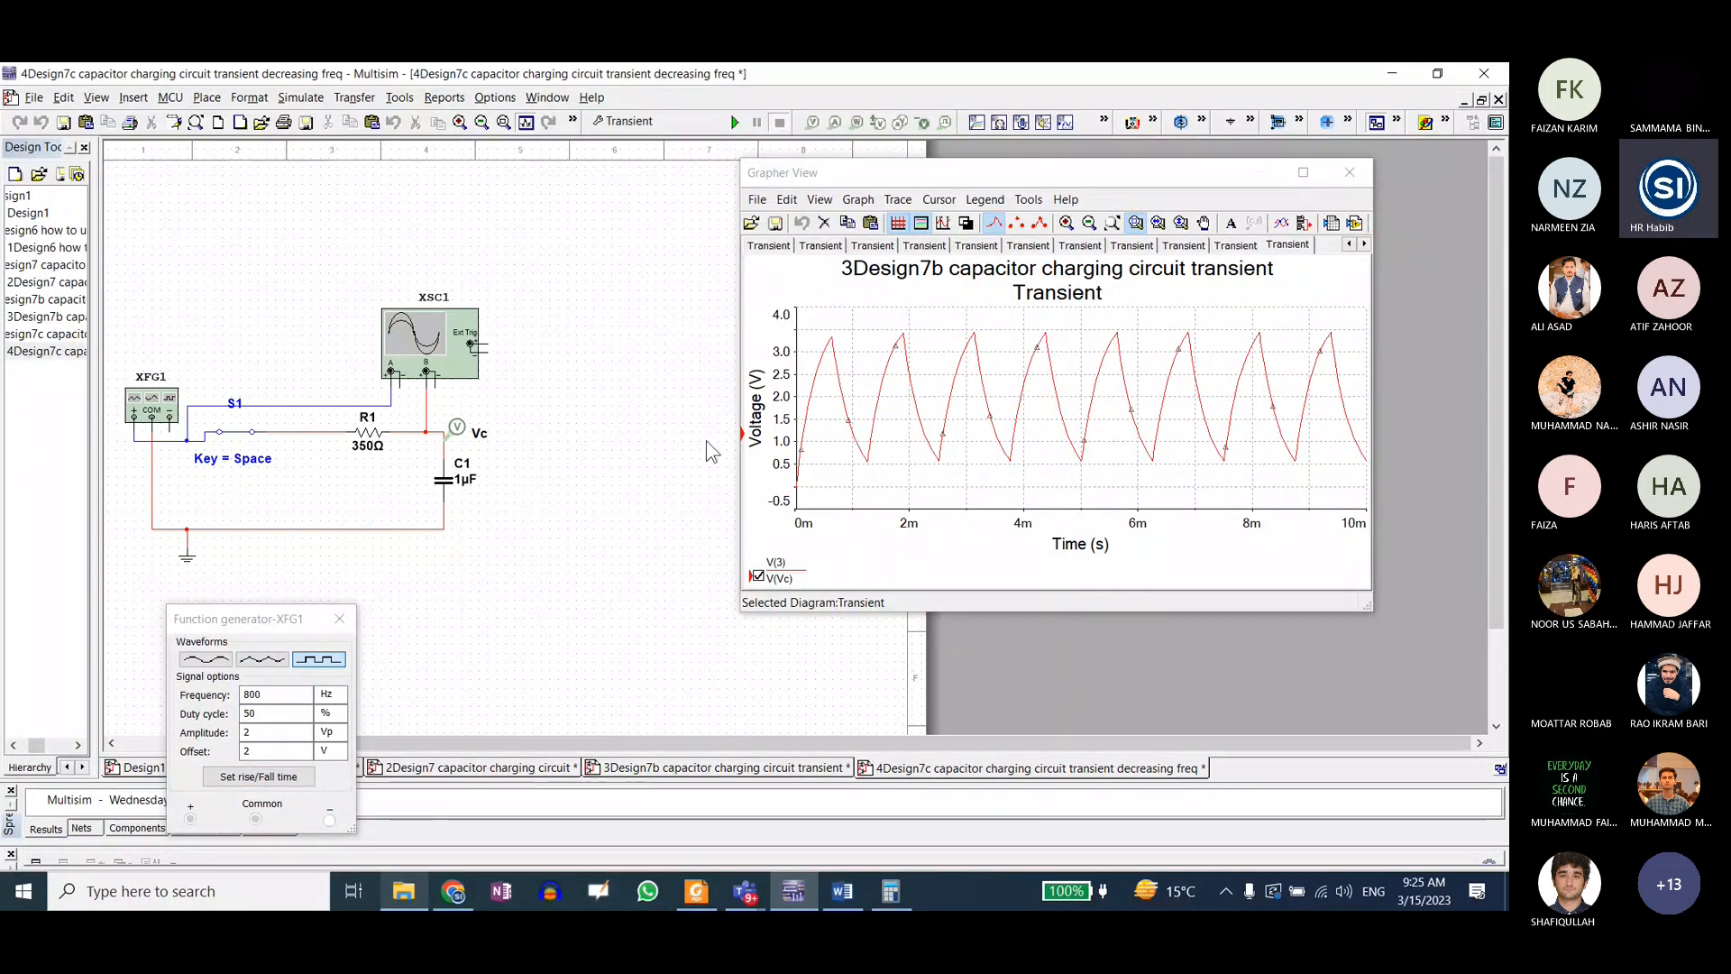
Step: Set the function generator frequency to 1600 Hz and rerun the transient analysis
{"action": "left_click", "coordinate": [276, 701]}
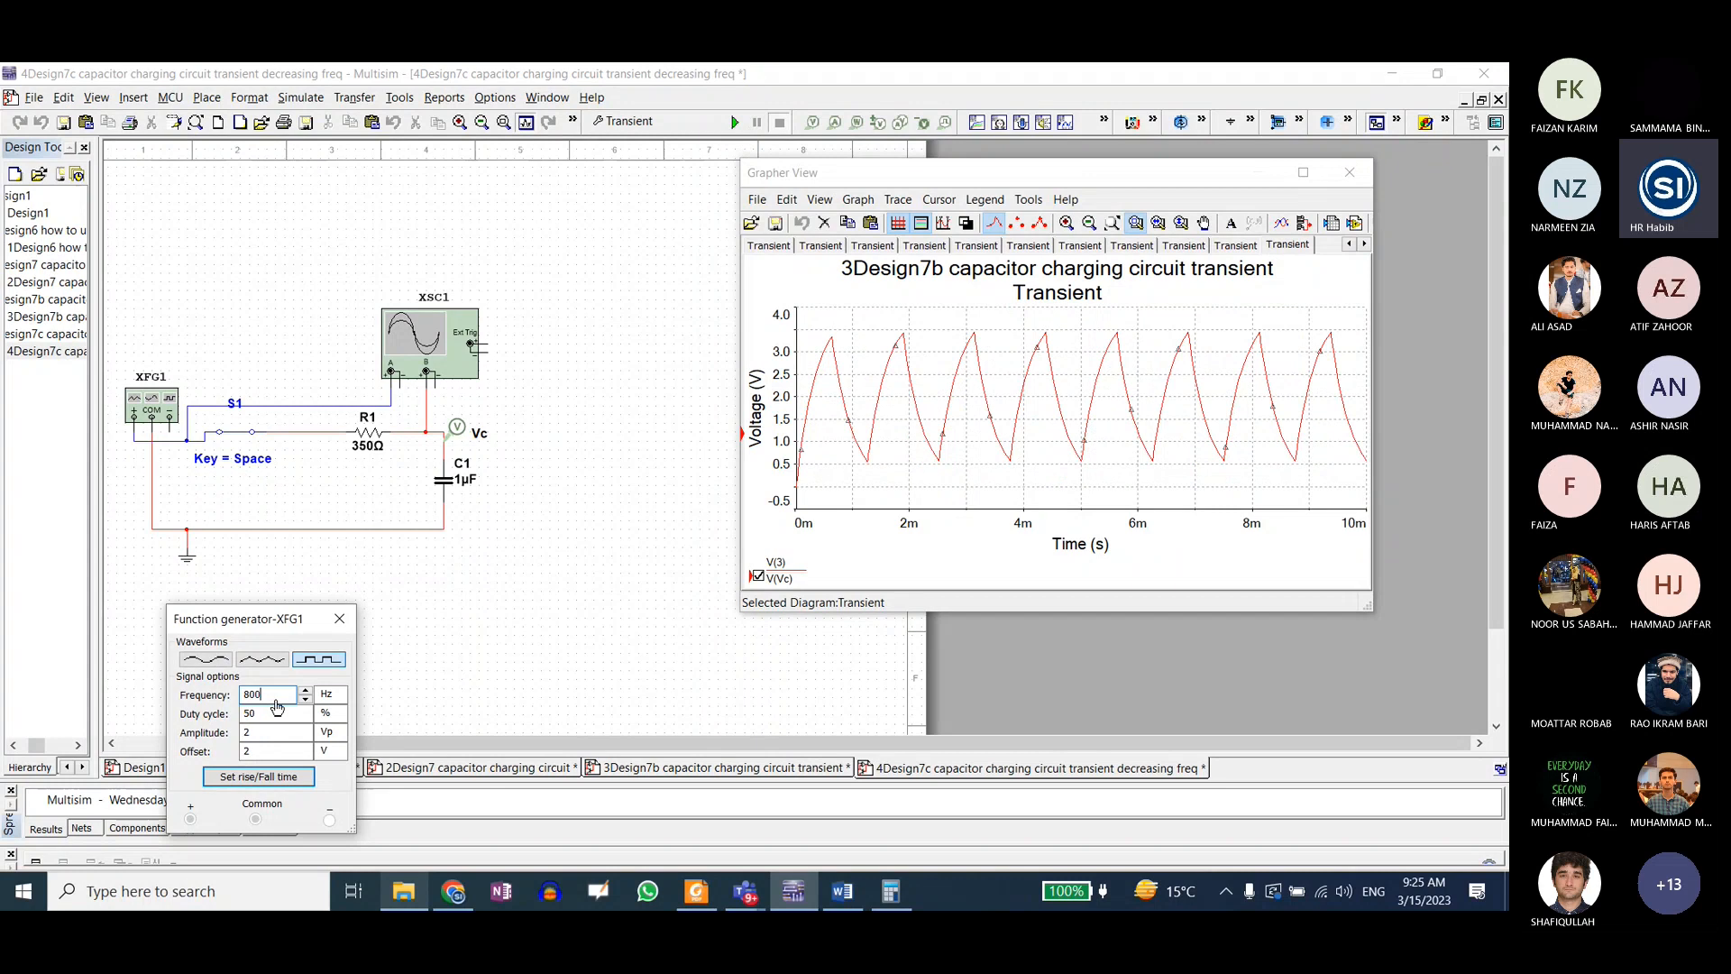
{"action": "key", "text": "BackSpace"}
{"action": "key", "text": "BackSpace"}
{"action": "key", "text": "BackSpace"}
{"action": "type", "text": "160"}
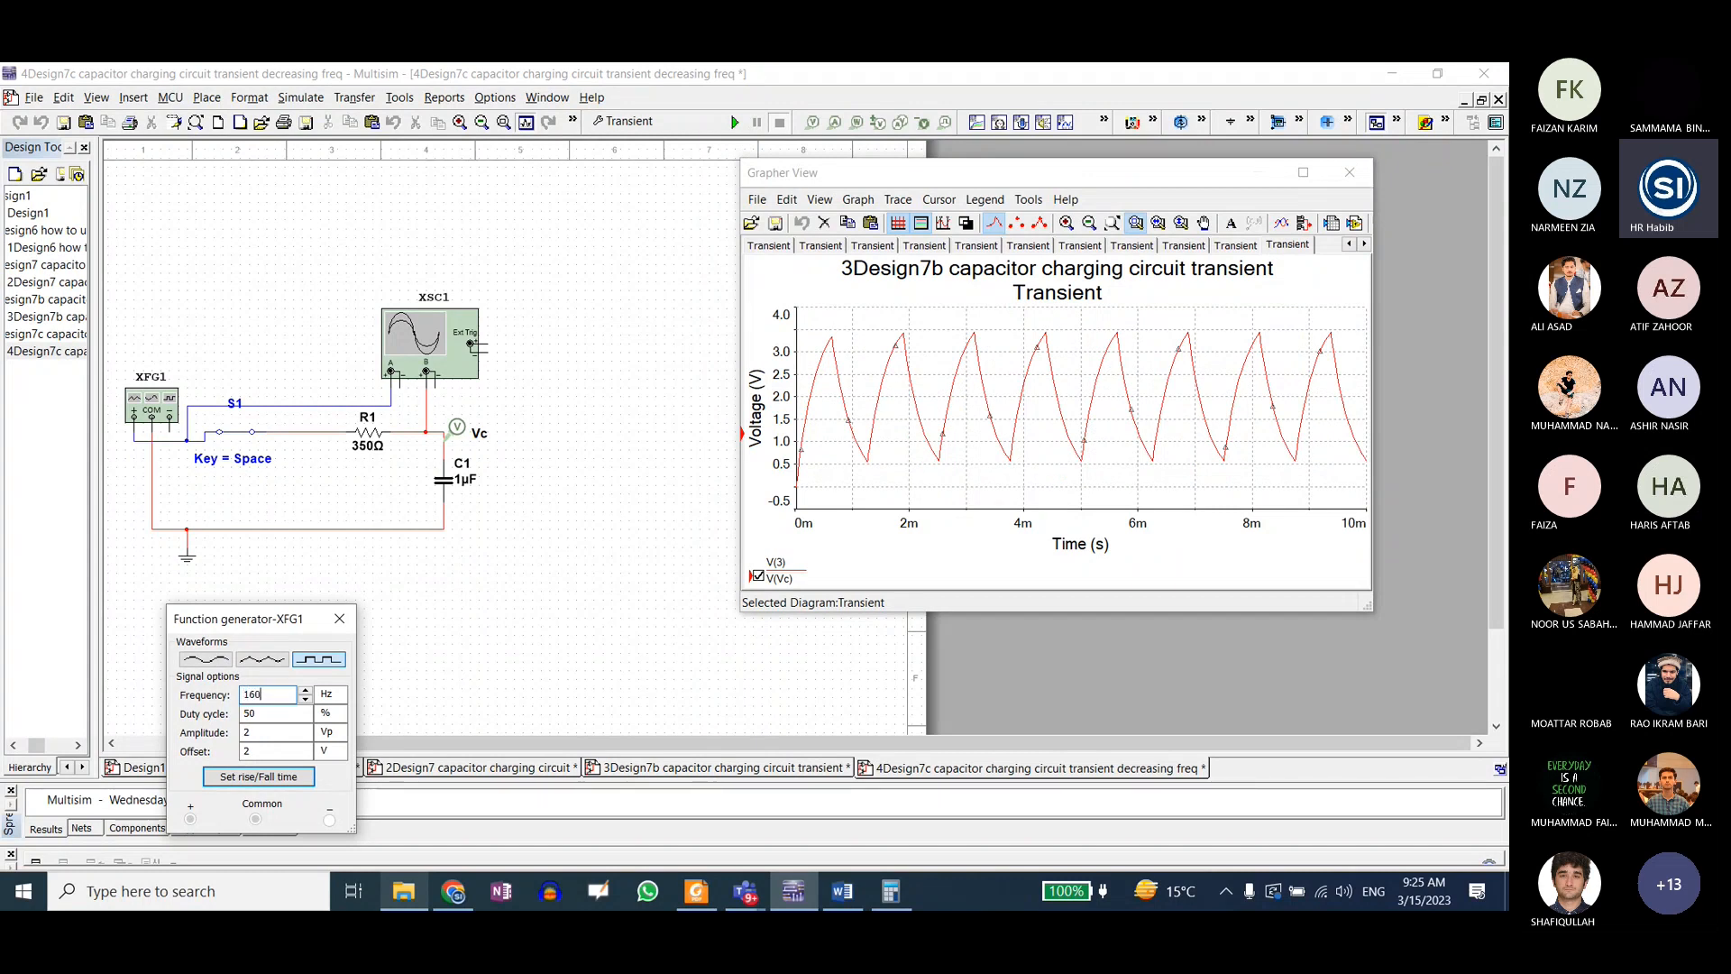
{"action": "type", "text": "0"}
{"action": "left_click", "coordinate": [575, 510]}
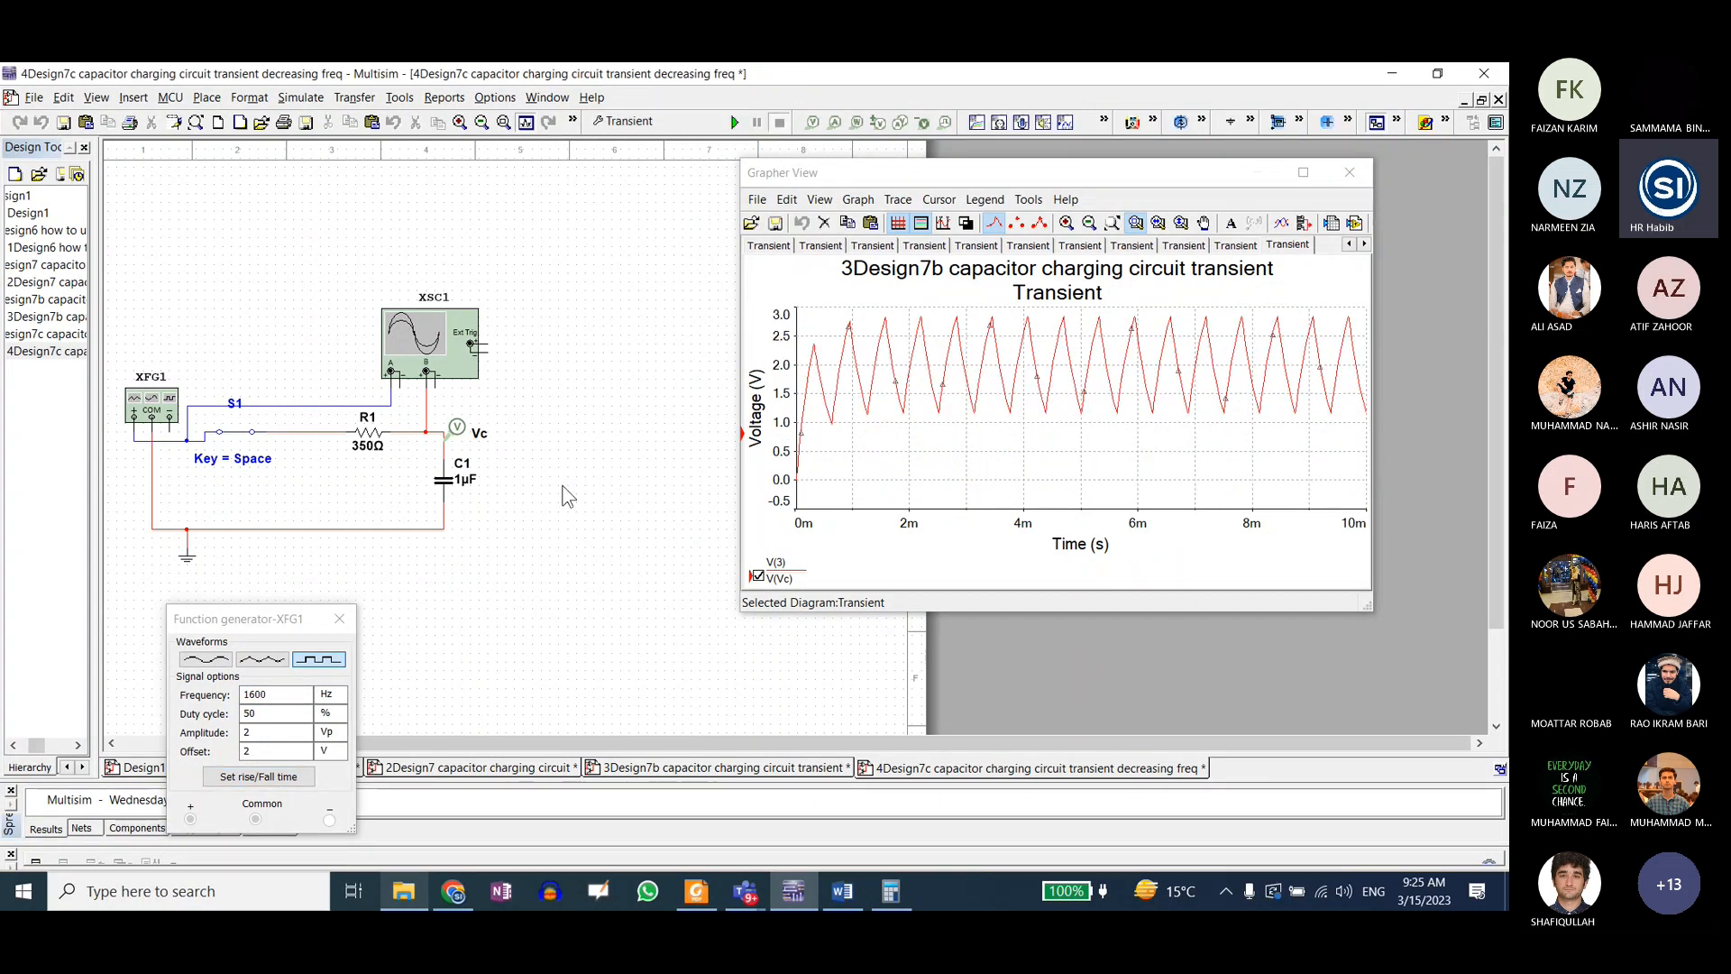
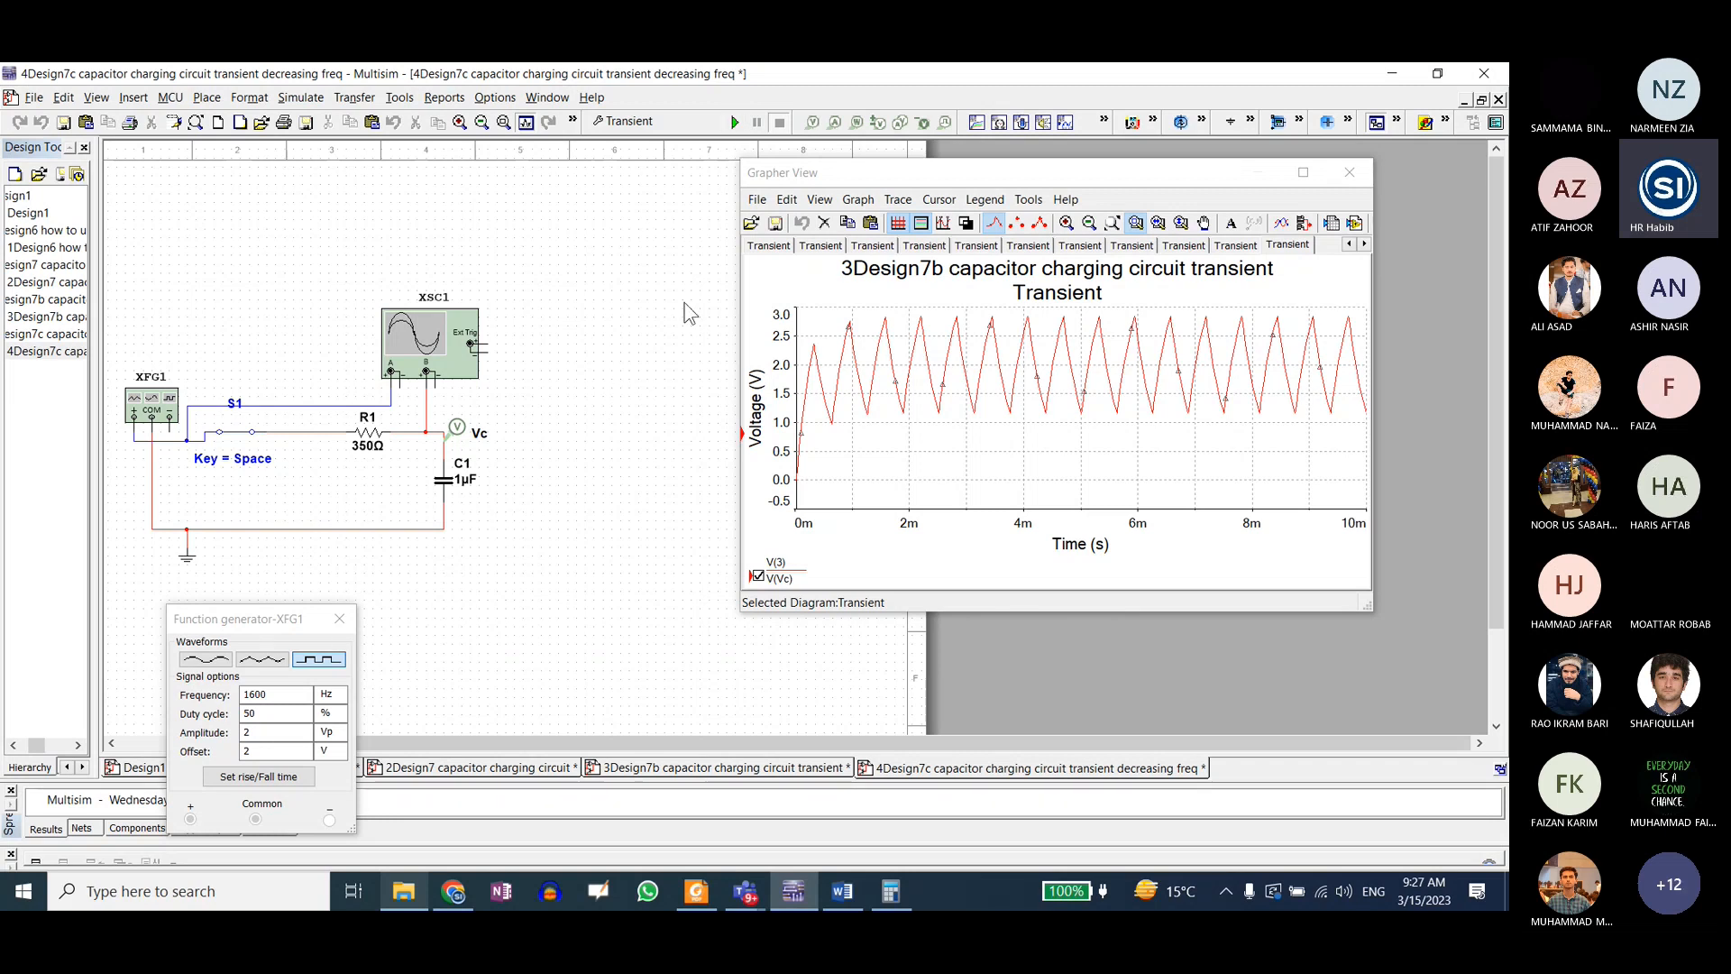
Step: Open the designs "5Design1 interactive Boost MOSFET" and "6Design1 interactive2 Boost SPDT" from the Lab4 selected folder
{"action": "left_click_drag", "start_coordinate": [1210, 174], "coordinate": [1217, 190]}
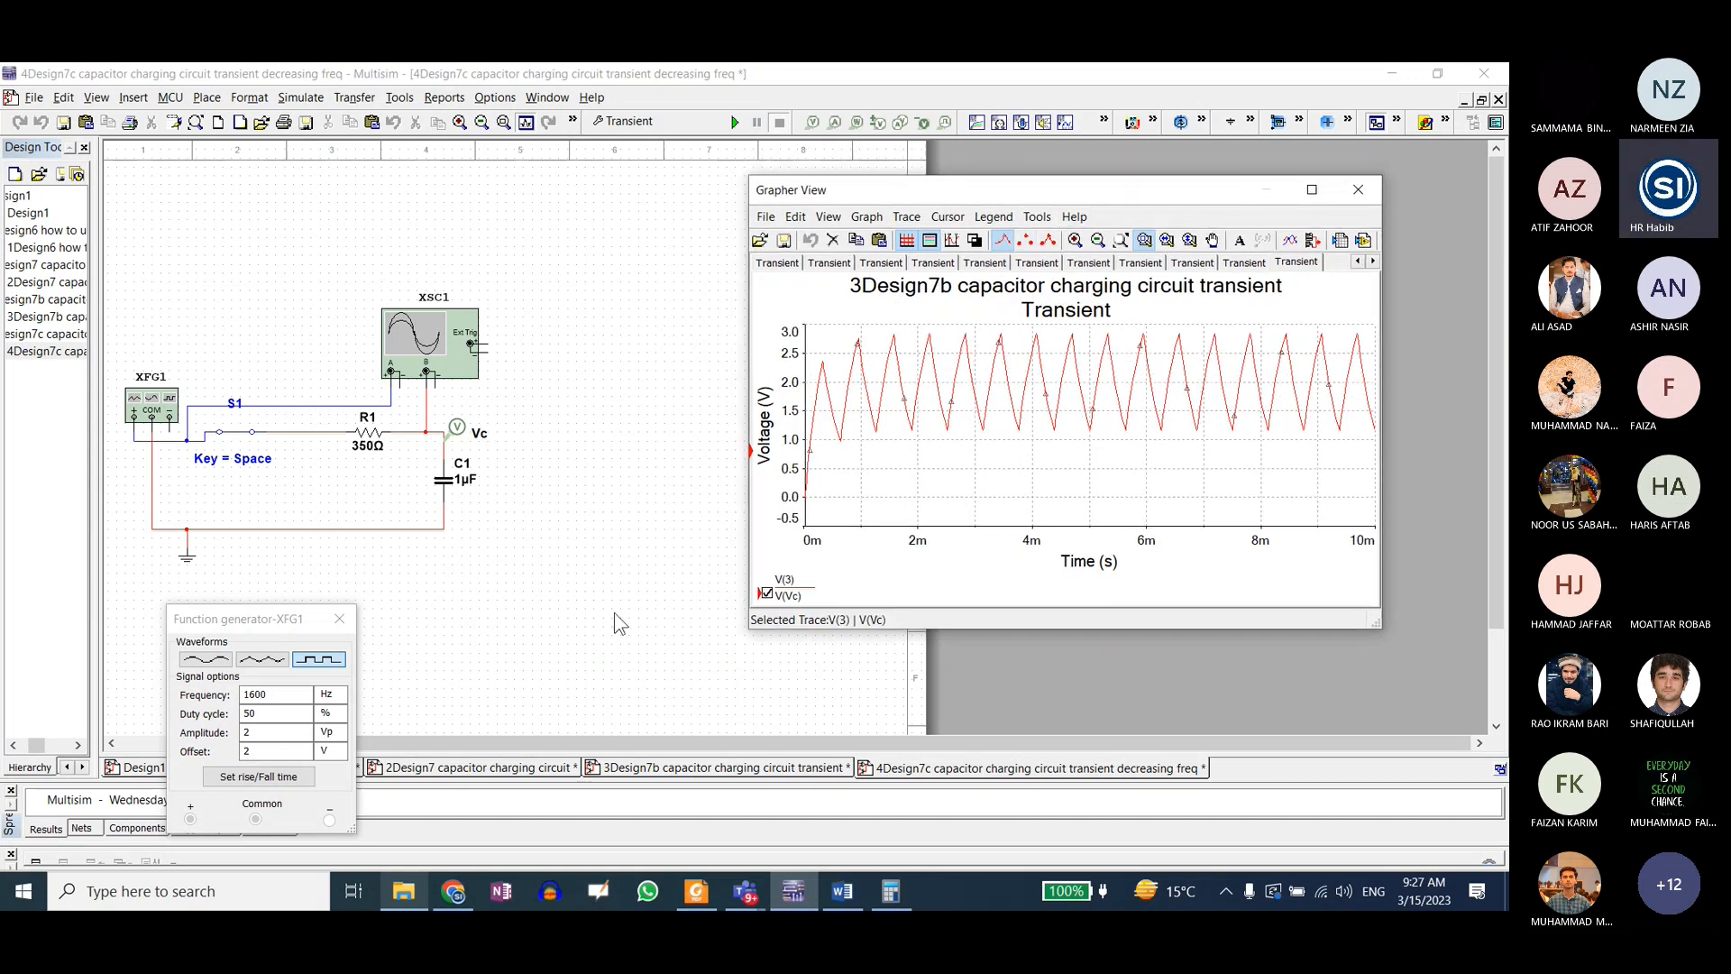
{"action": "left_click", "coordinate": [403, 891]}
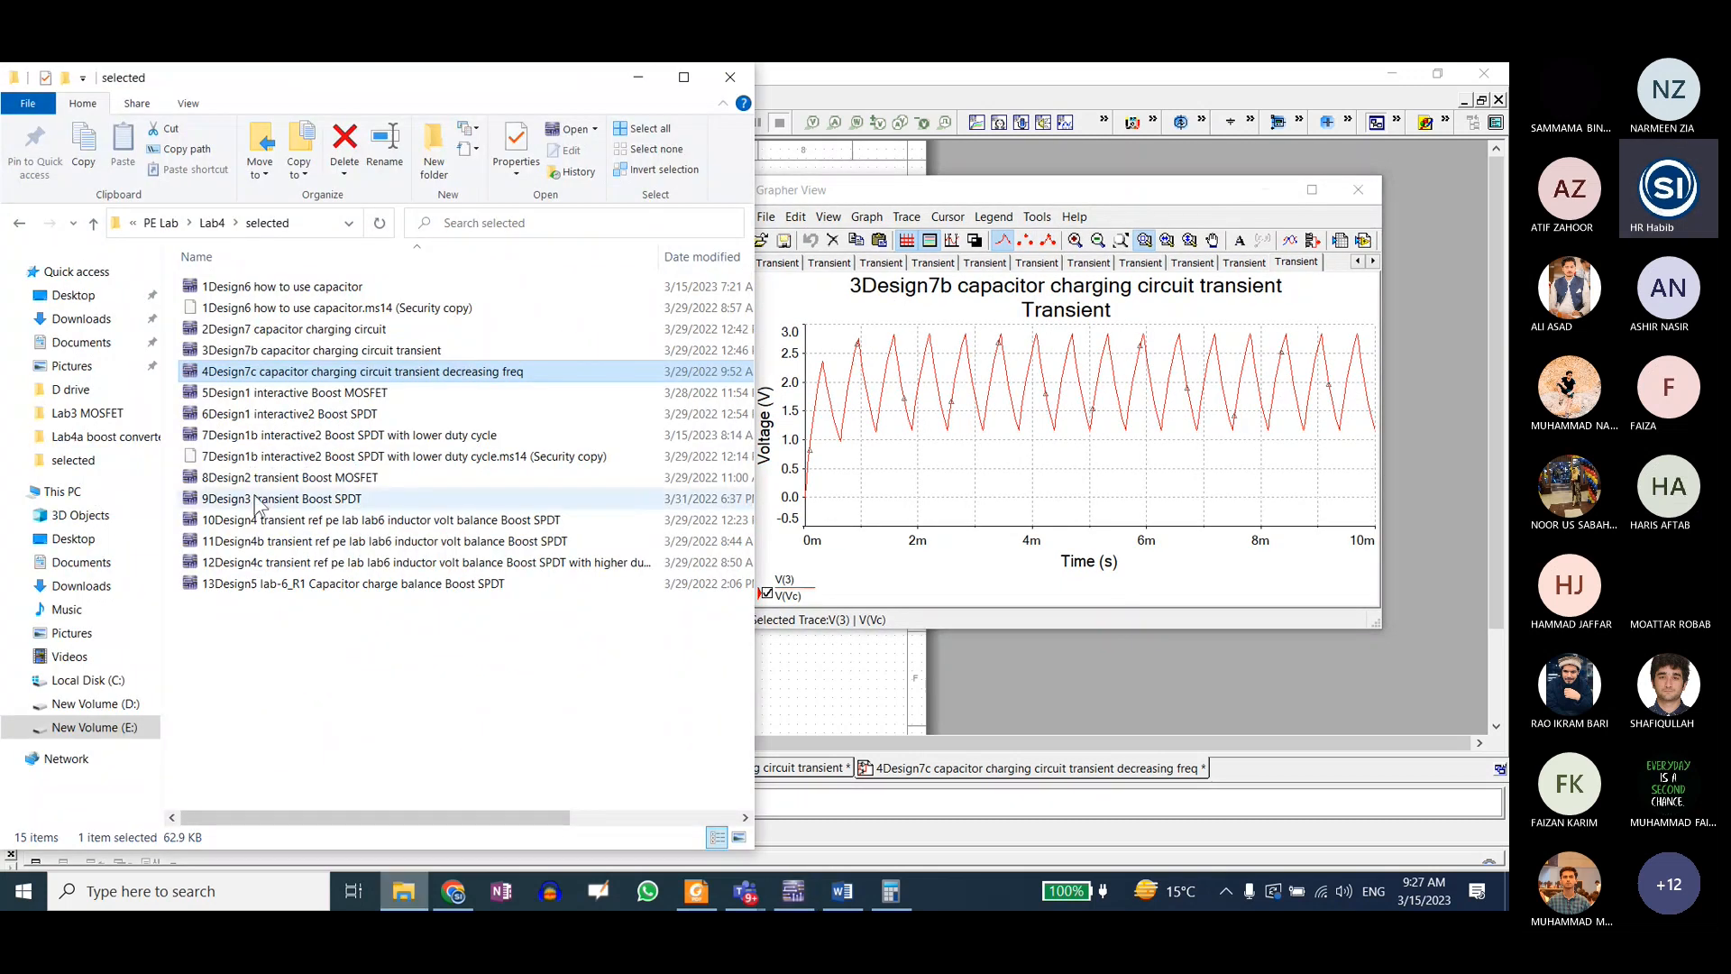
{"action": "double_click", "coordinate": [305, 394]}
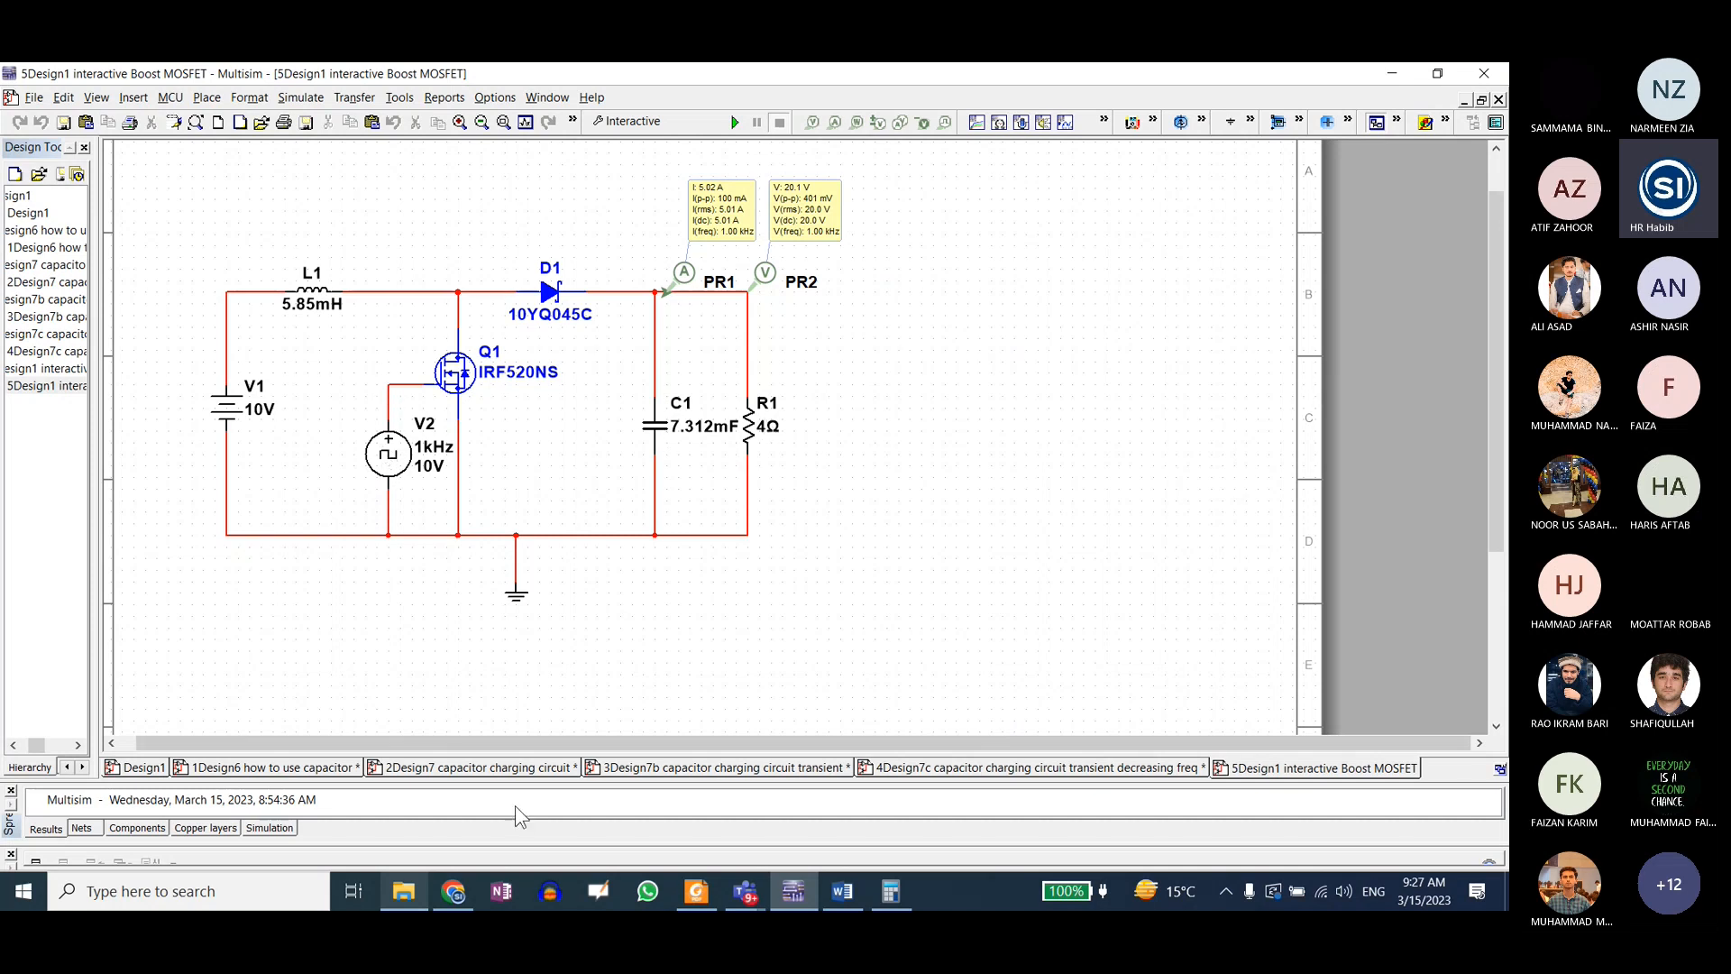
{"action": "left_click", "coordinate": [466, 374]}
{"action": "left_click", "coordinate": [404, 895]}
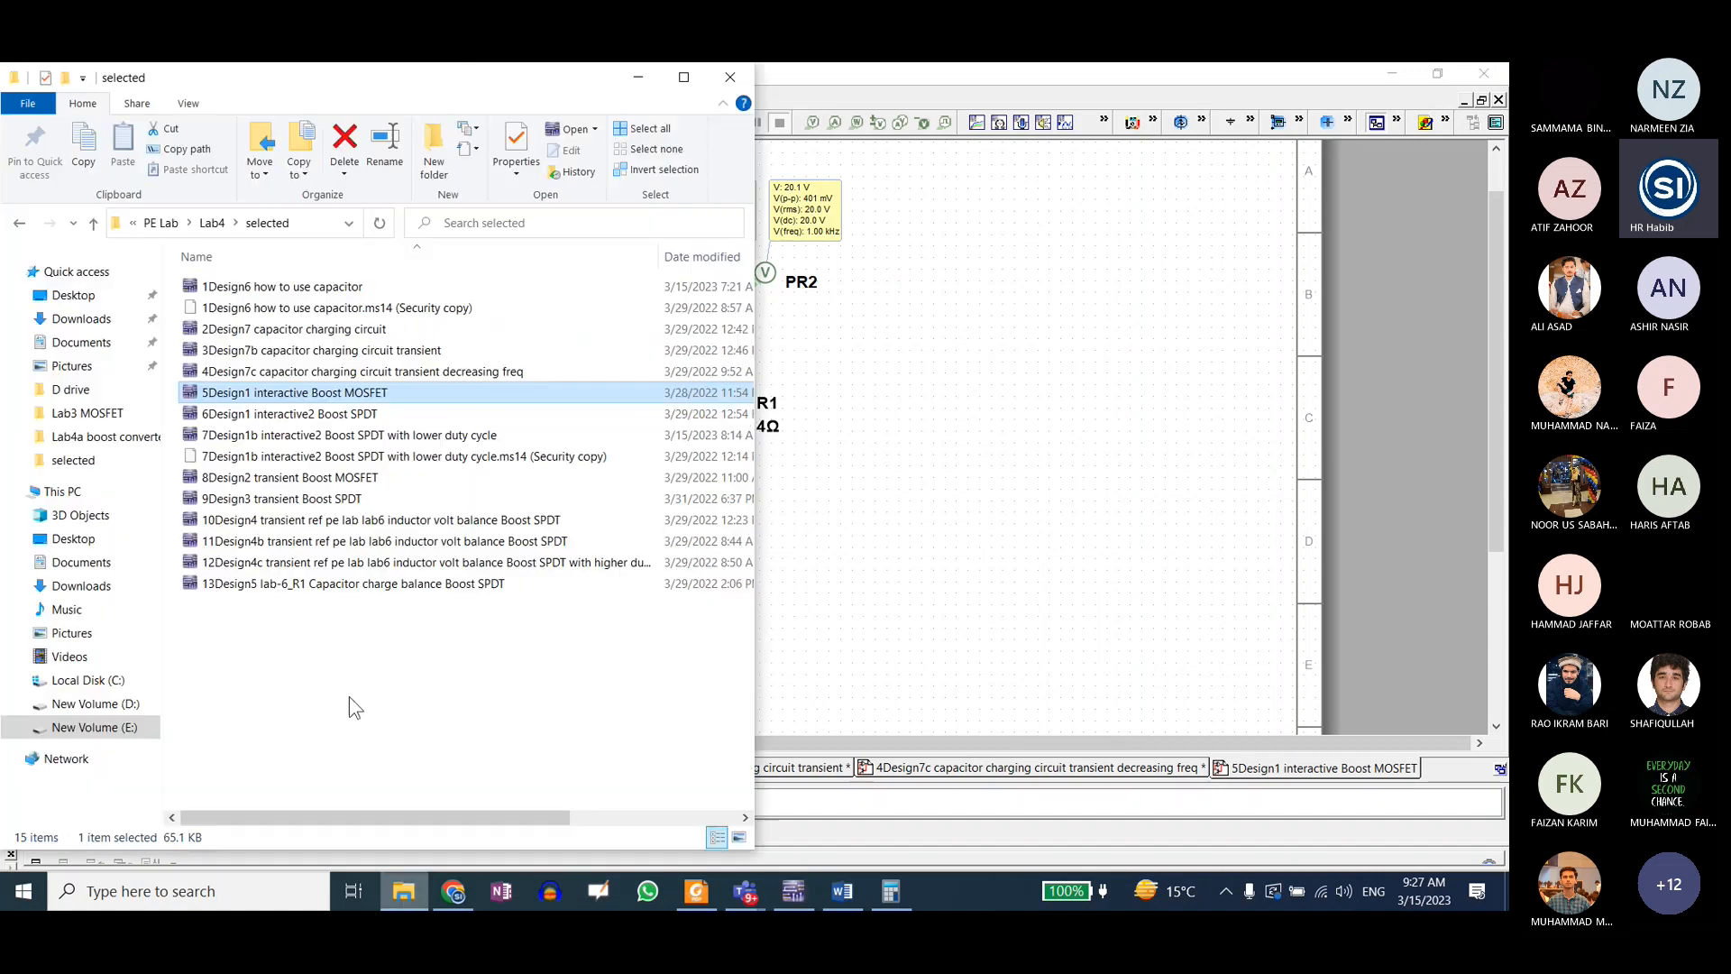
{"action": "double_click", "coordinate": [267, 414]}
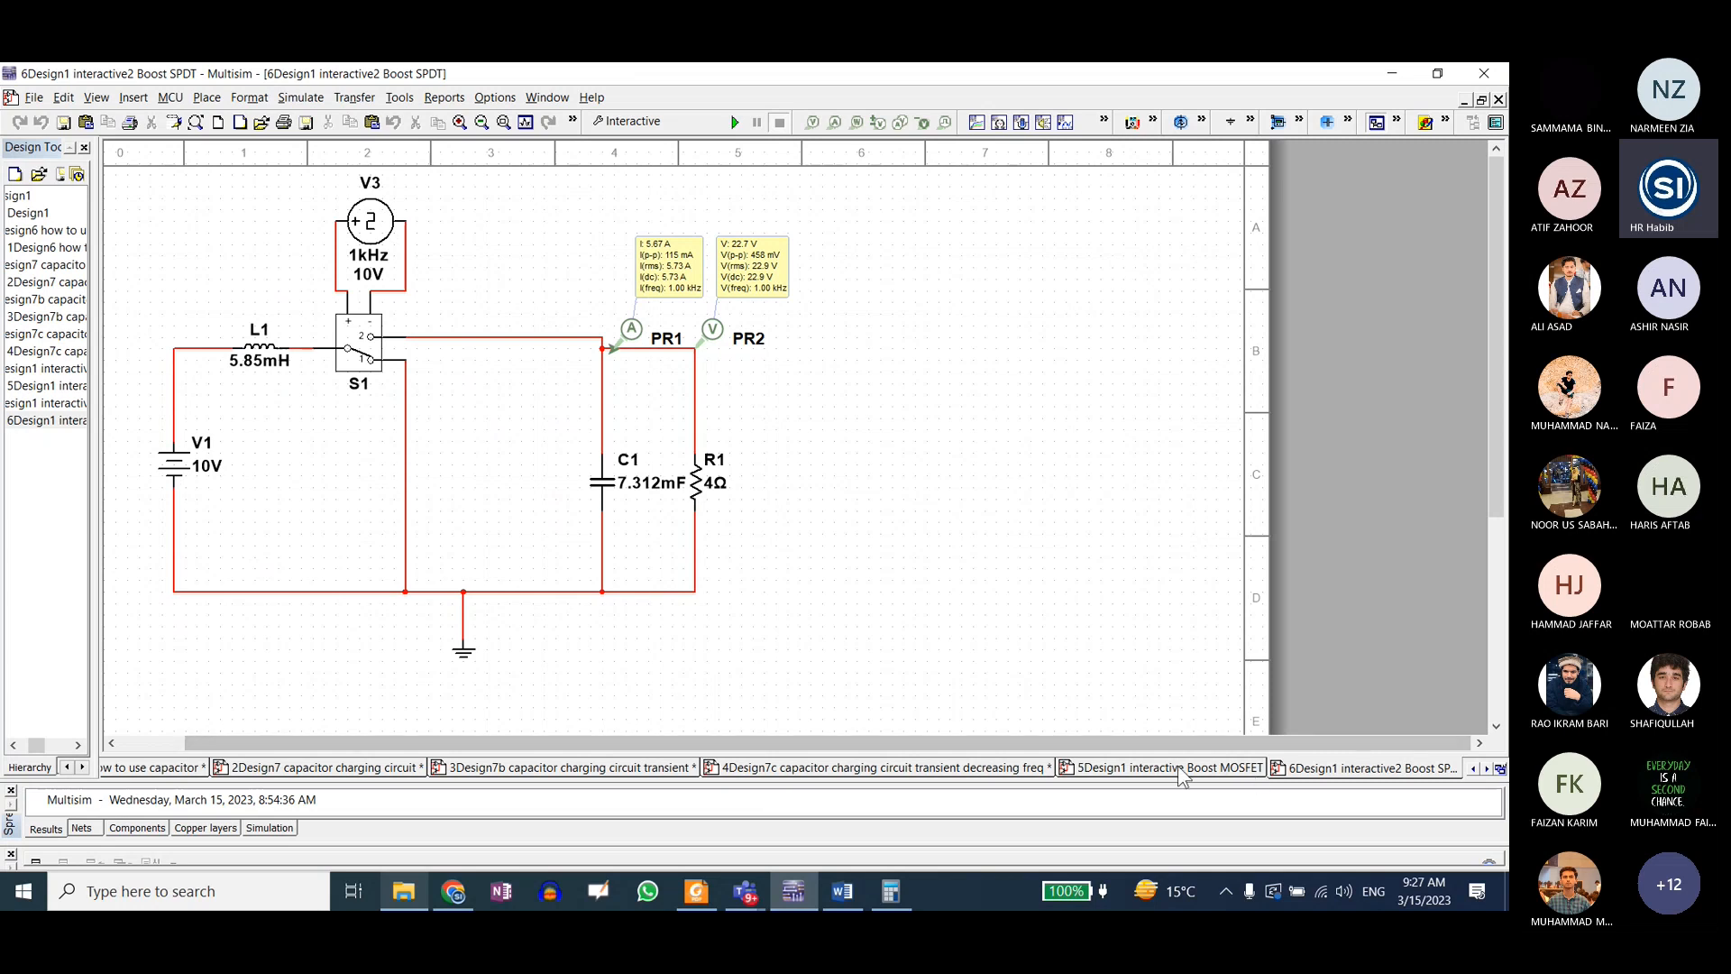
Step: Compare the Boost MOSFET and Boost SPDT schematics, then inspect the values of switch S1 and clock source V3
{"action": "left_click", "coordinate": [1251, 771]}
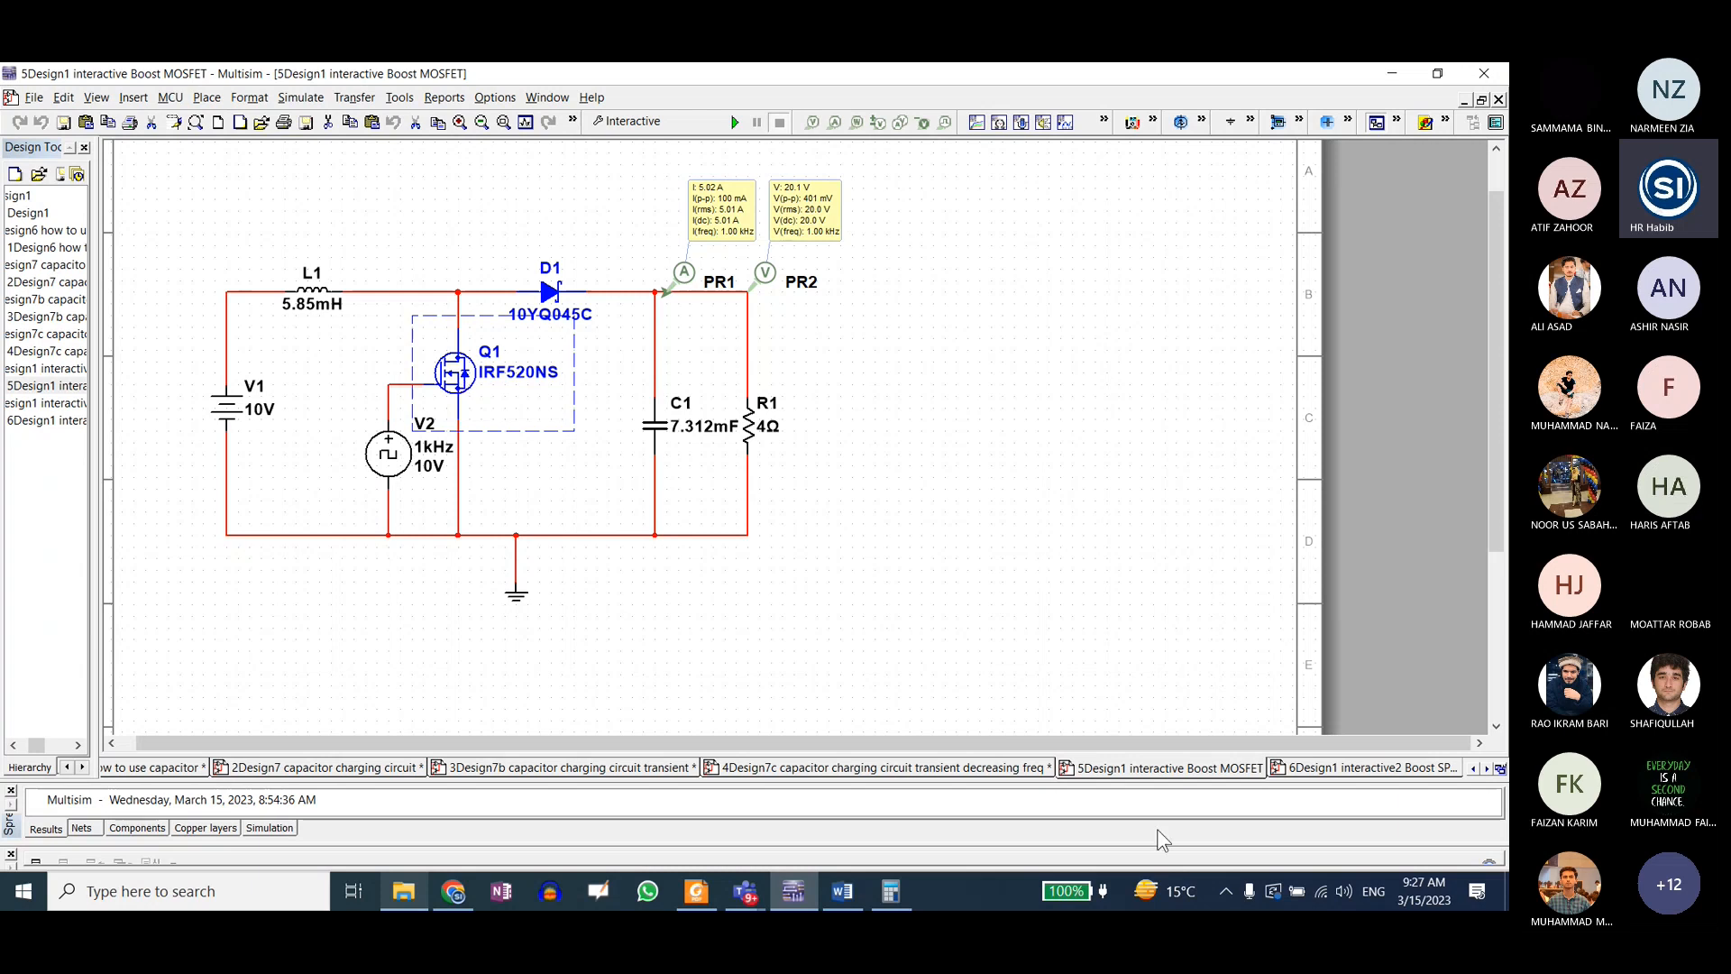
{"action": "left_click", "coordinate": [1366, 768]}
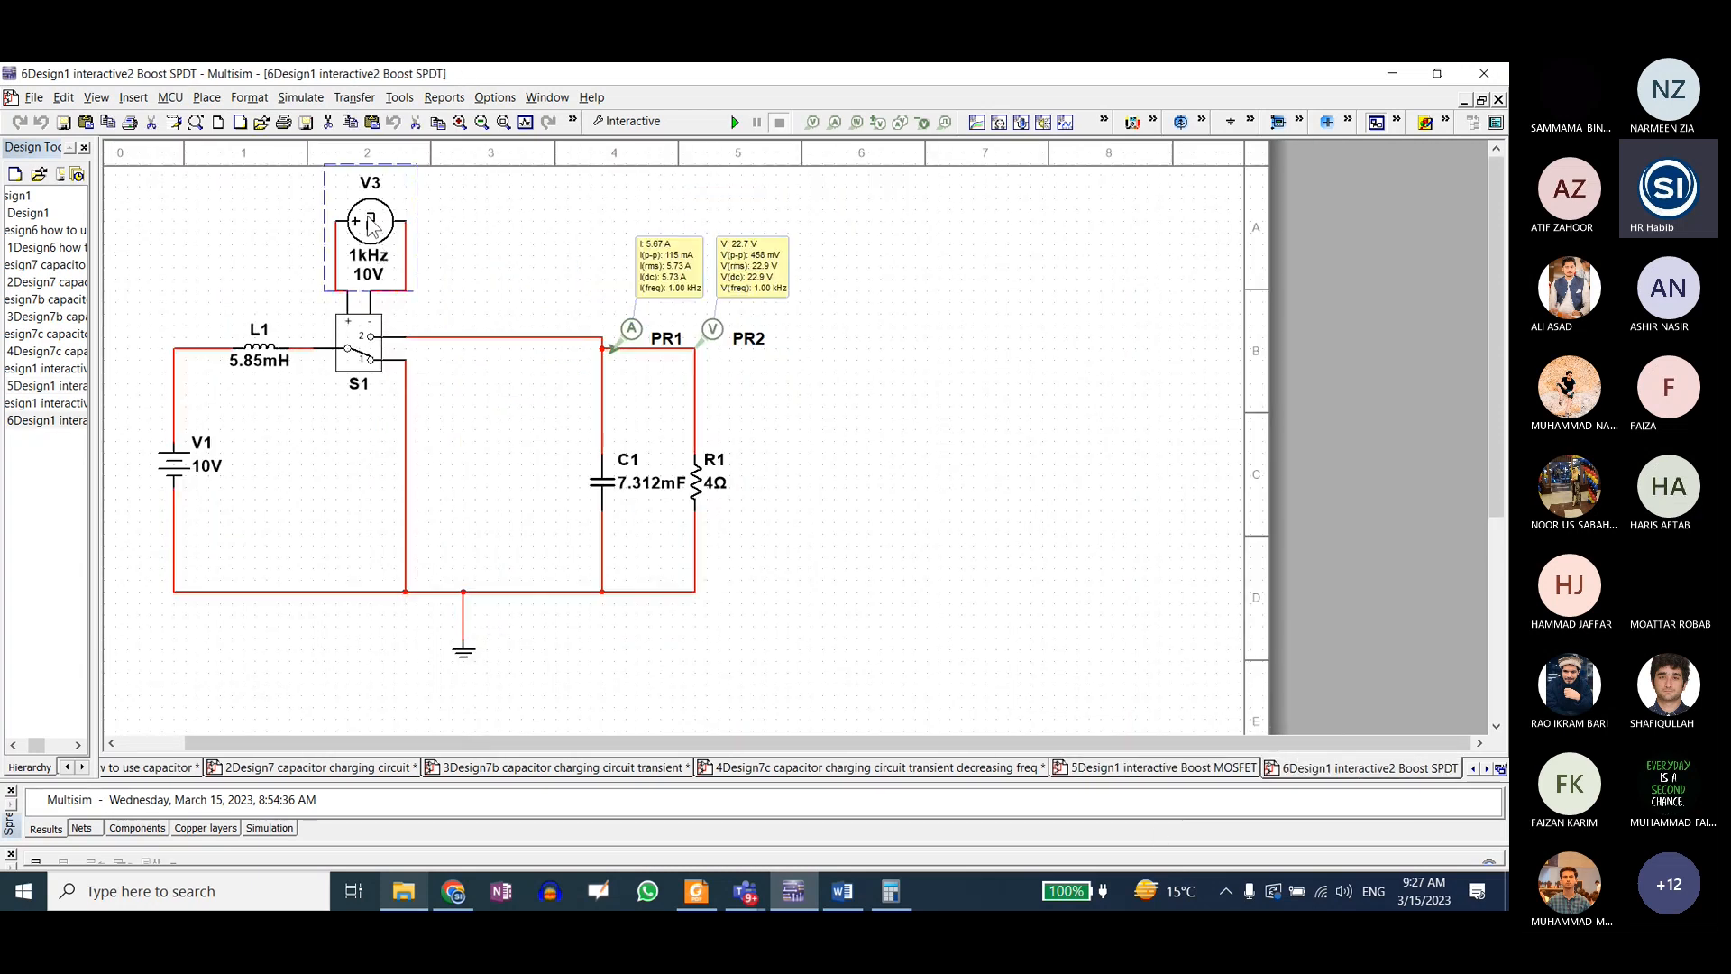
{"action": "double_click", "coordinate": [372, 226]}
{"action": "key", "text": "Escape"}
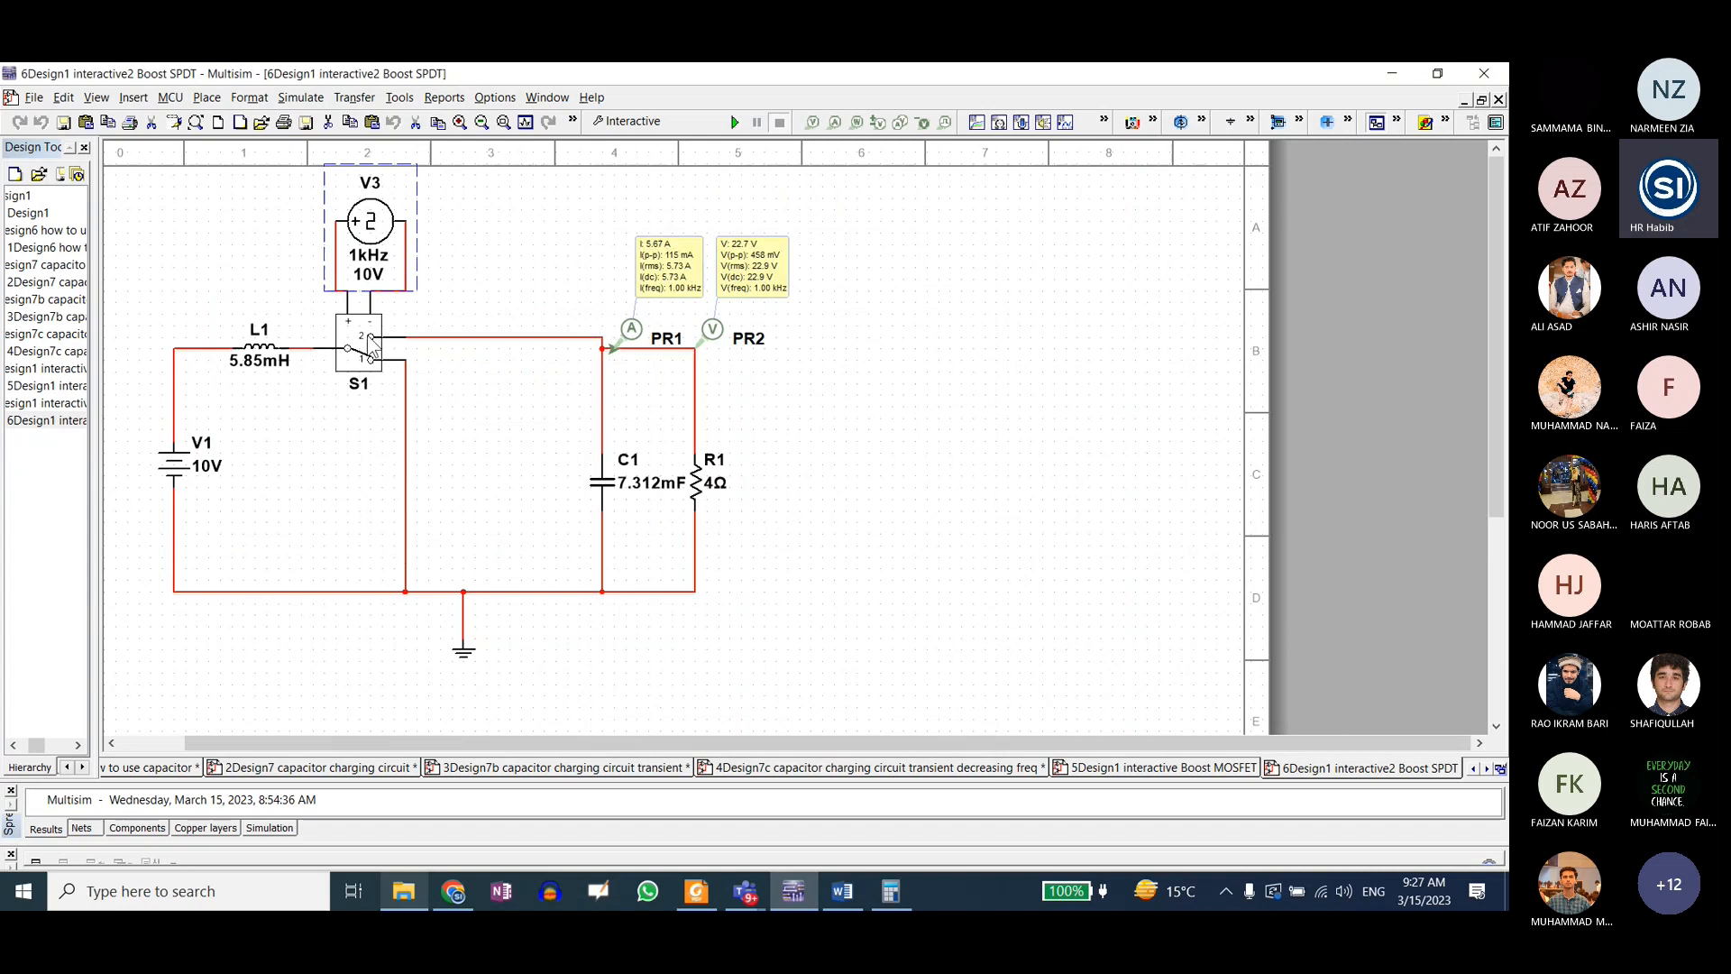
{"action": "double_click", "coordinate": [365, 344]}
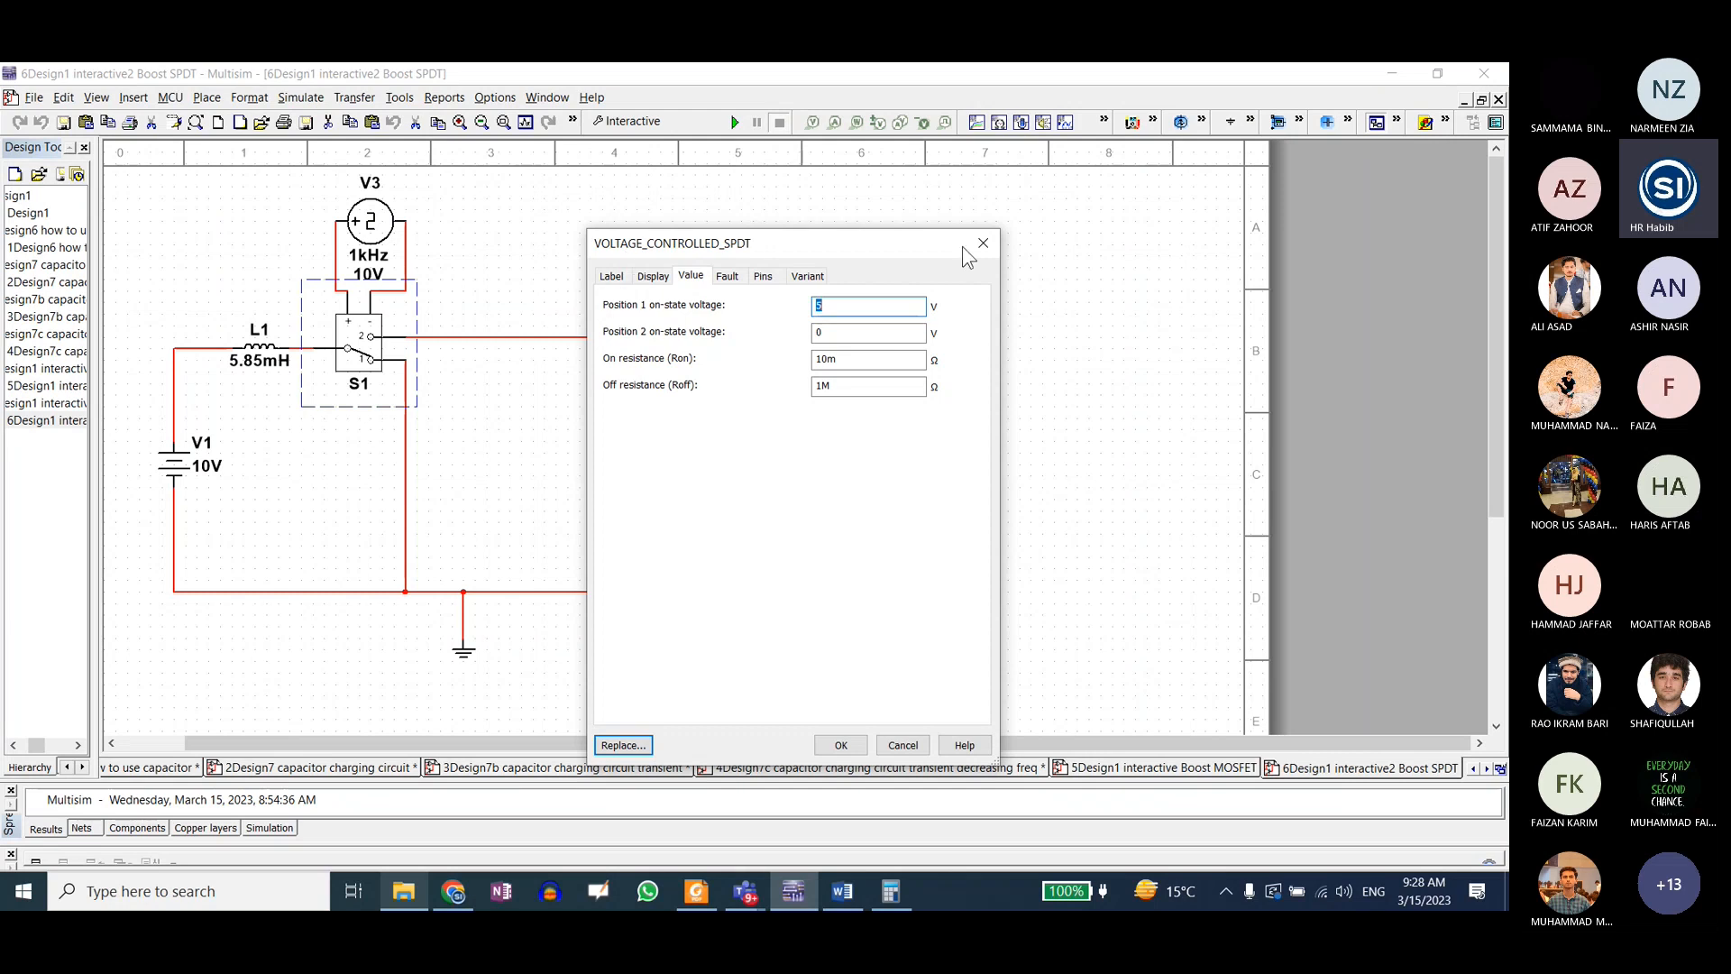
{"action": "key", "text": "Escape"}
{"action": "double_click", "coordinate": [370, 225]}
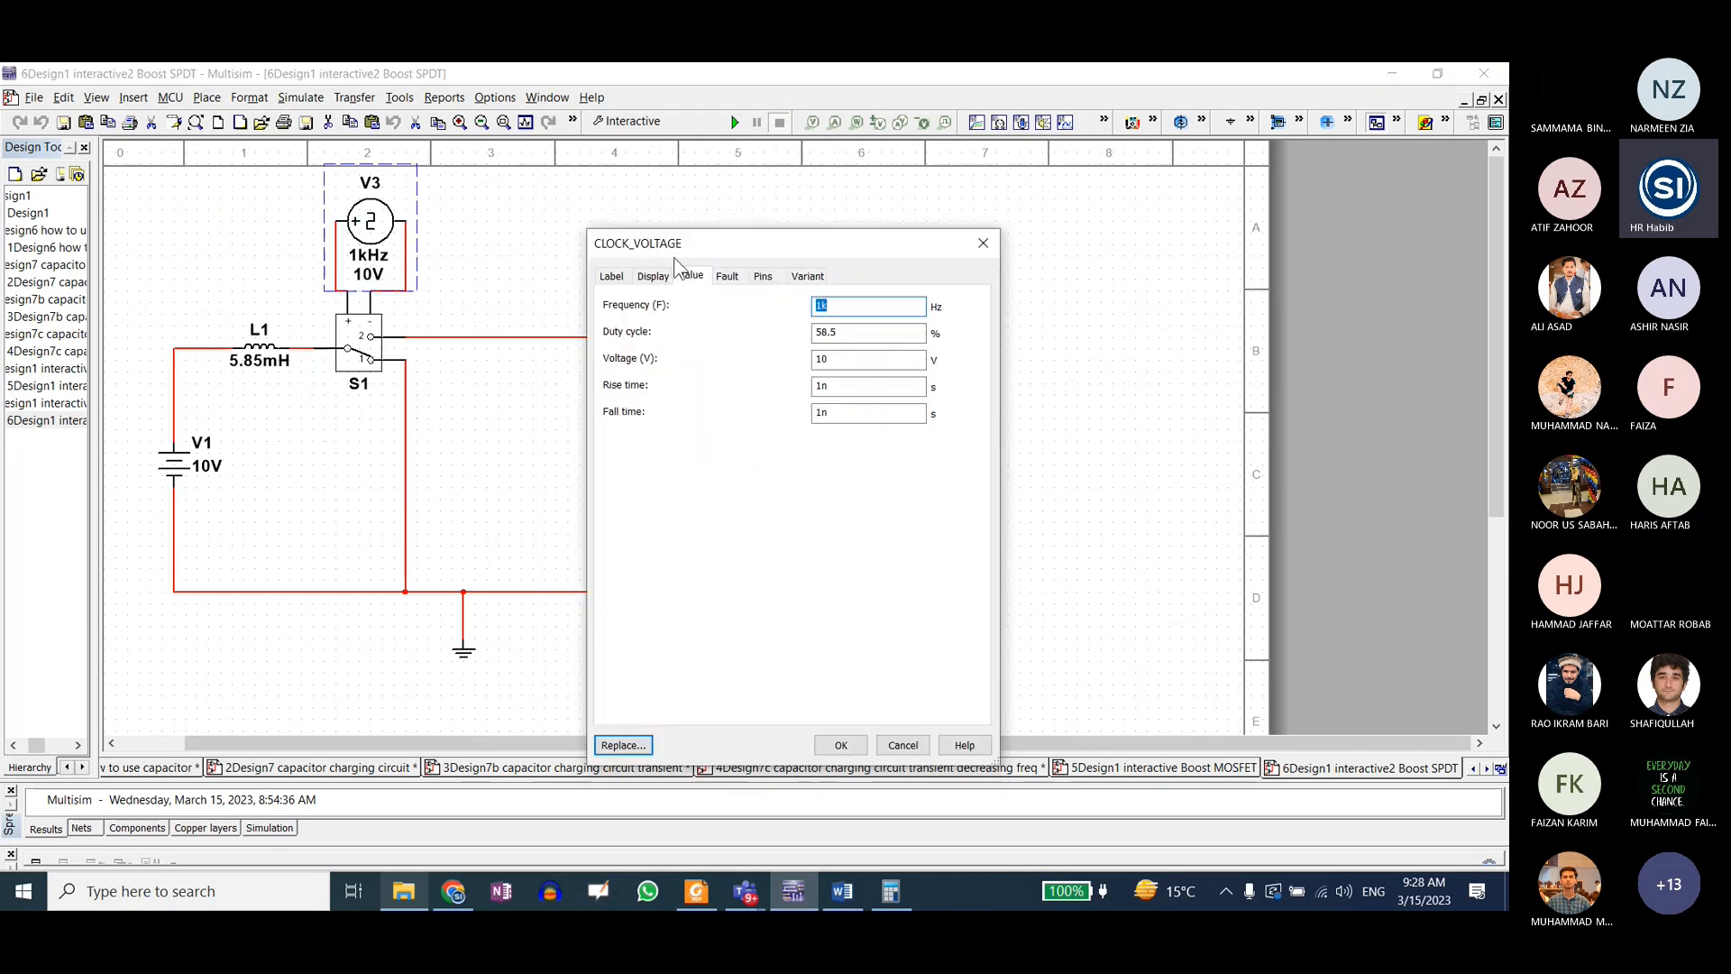
{"action": "left_click", "coordinate": [983, 244]}
Step: Inspect the value settings of clock source V2 in the Boost MOSFET design and select MOSFET Q1
{"action": "left_click", "coordinate": [1205, 768]}
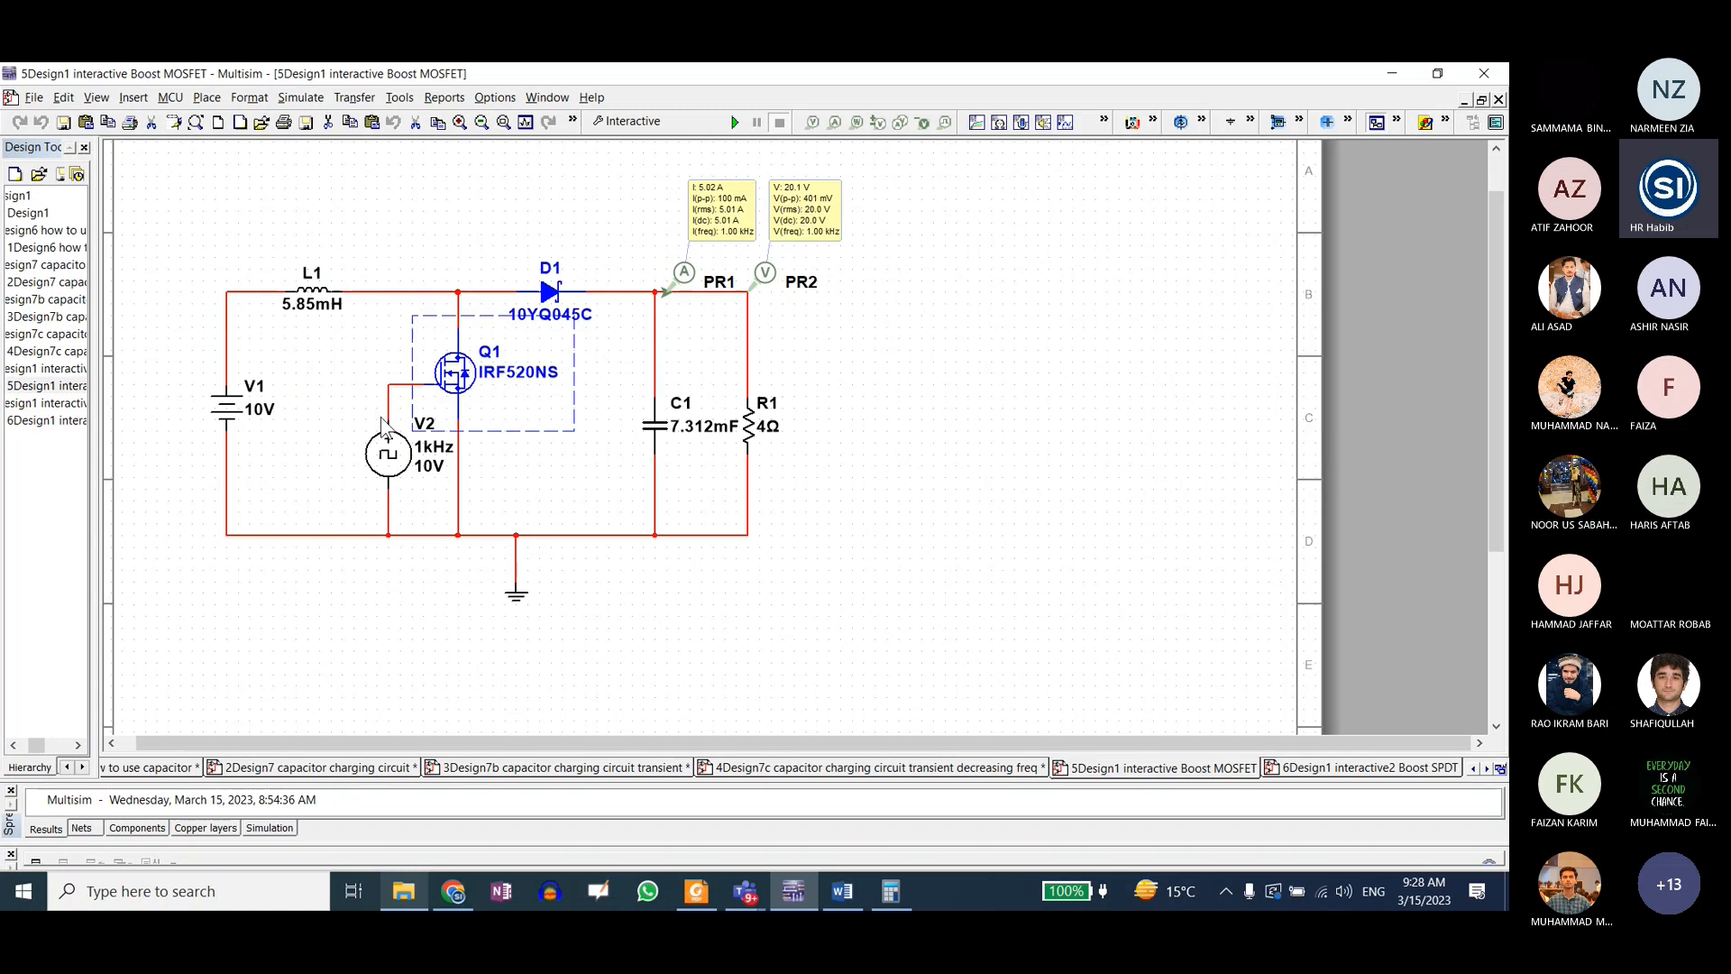
{"action": "double_click", "coordinate": [387, 455]}
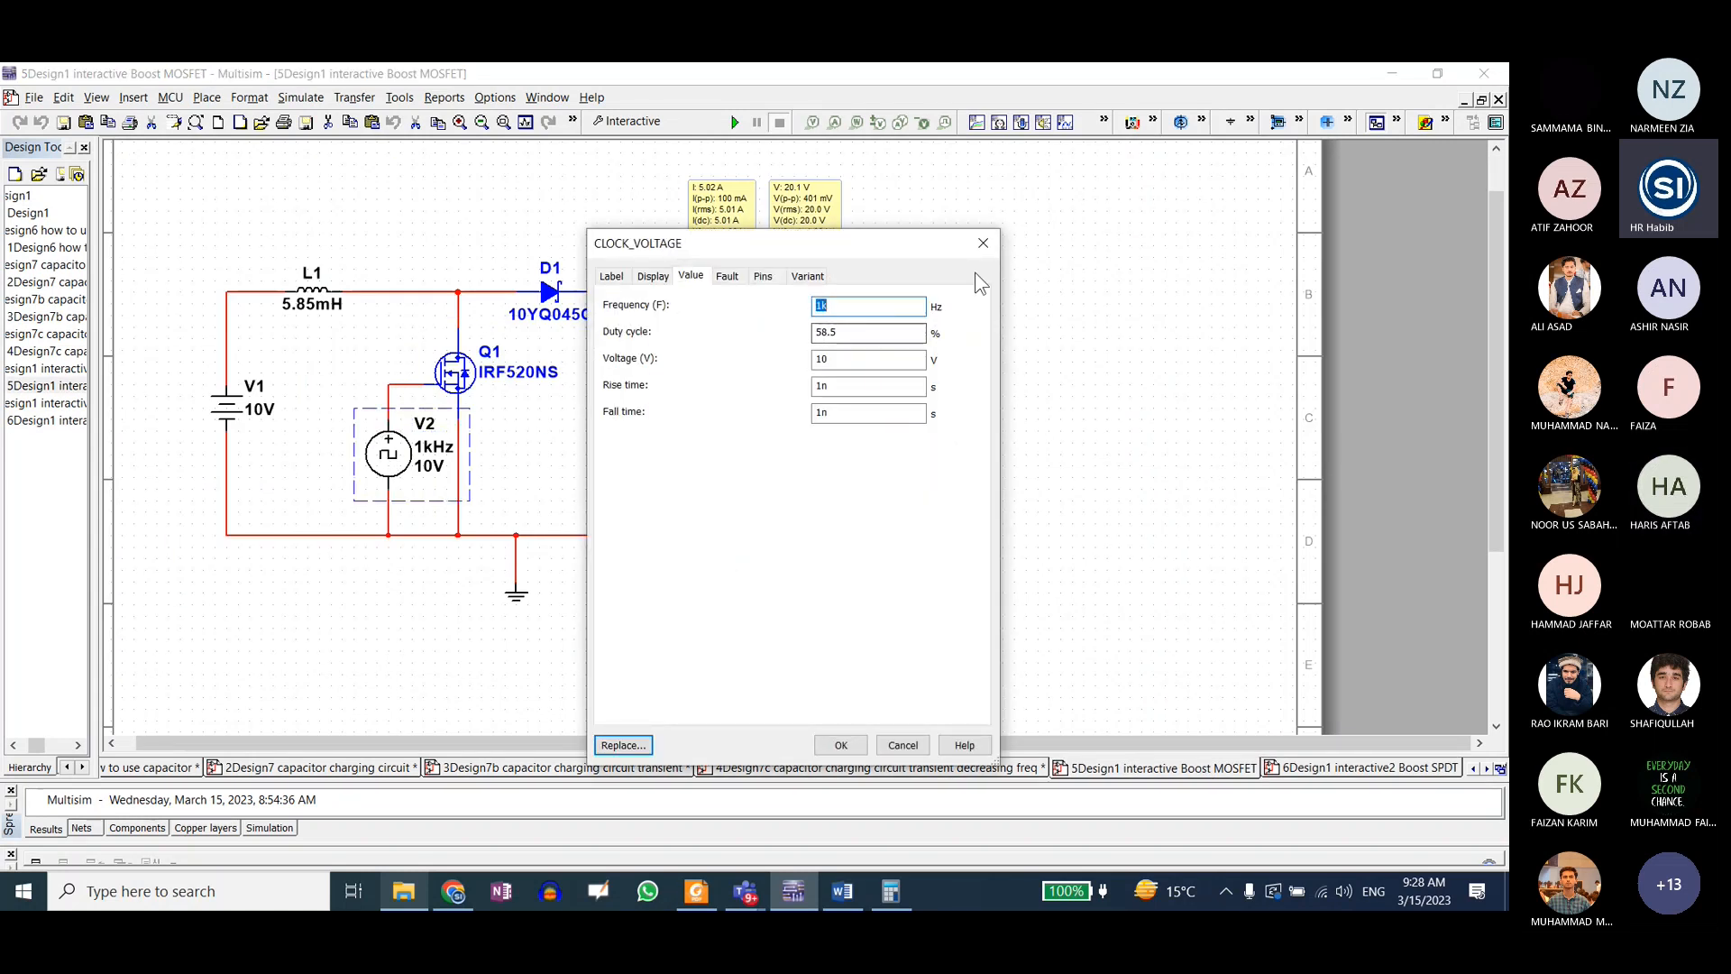
{"action": "left_click", "coordinate": [983, 243]}
{"action": "left_click", "coordinate": [478, 352]}
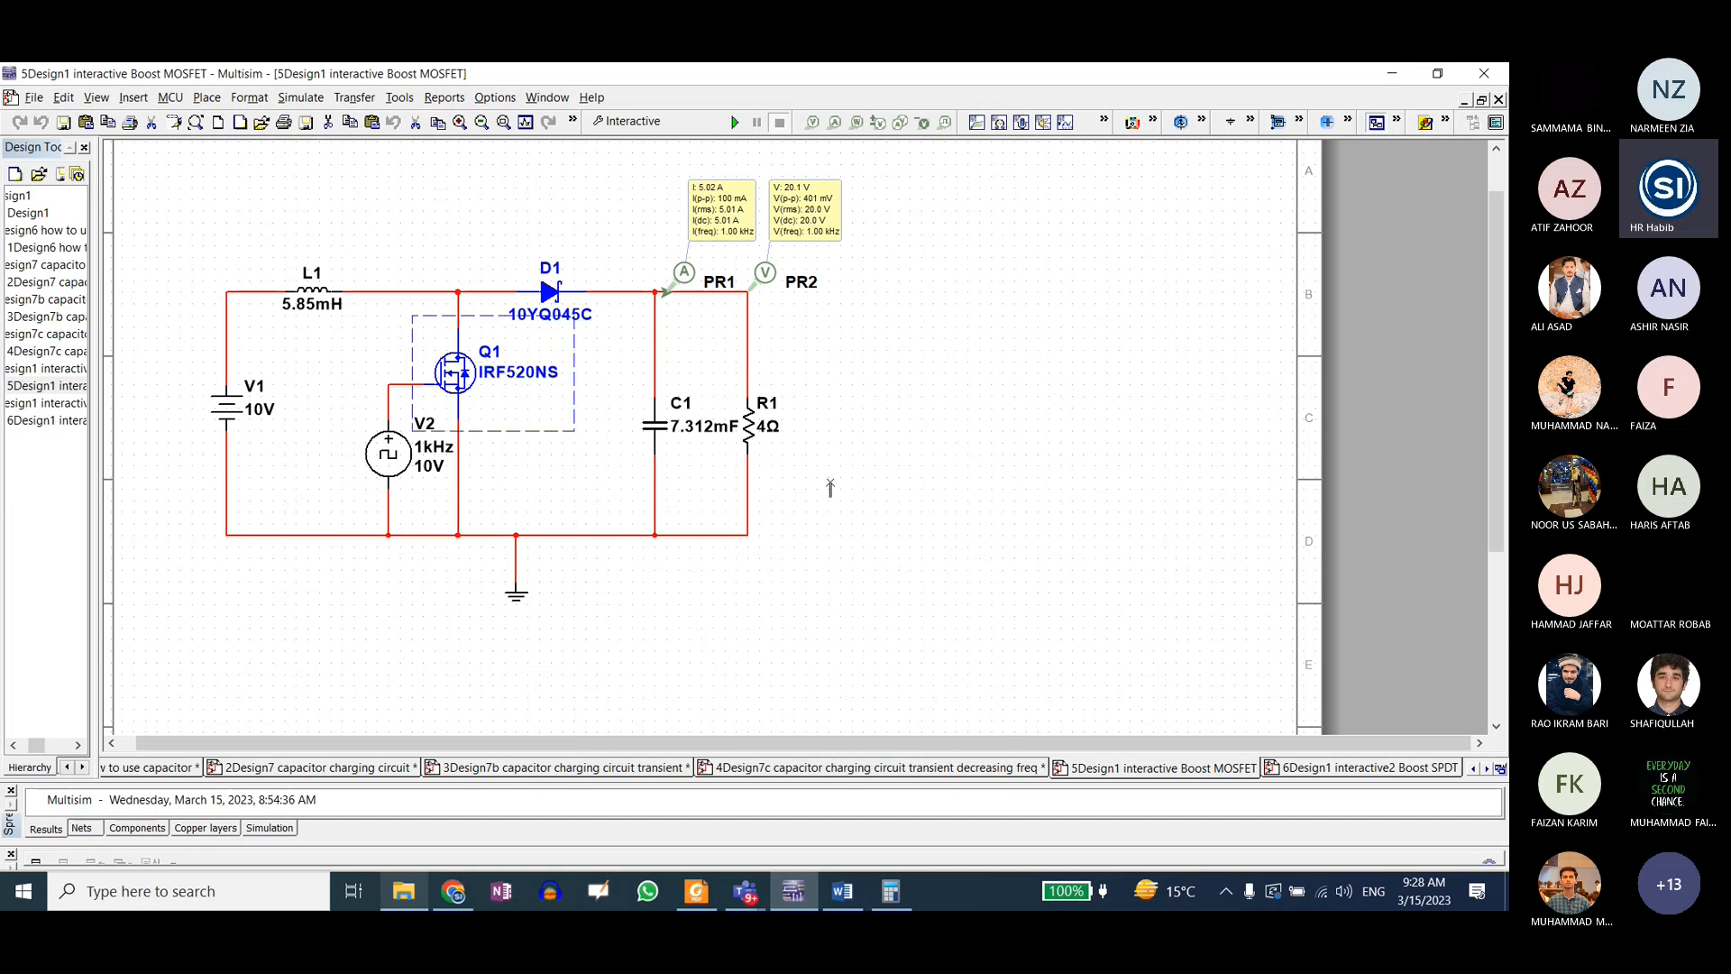
Step: Review the on-state voltages of switch S1 in the Boost SPDT design and compare it with the Boost MOSFET circuit
{"action": "left_click", "coordinate": [1271, 768]}
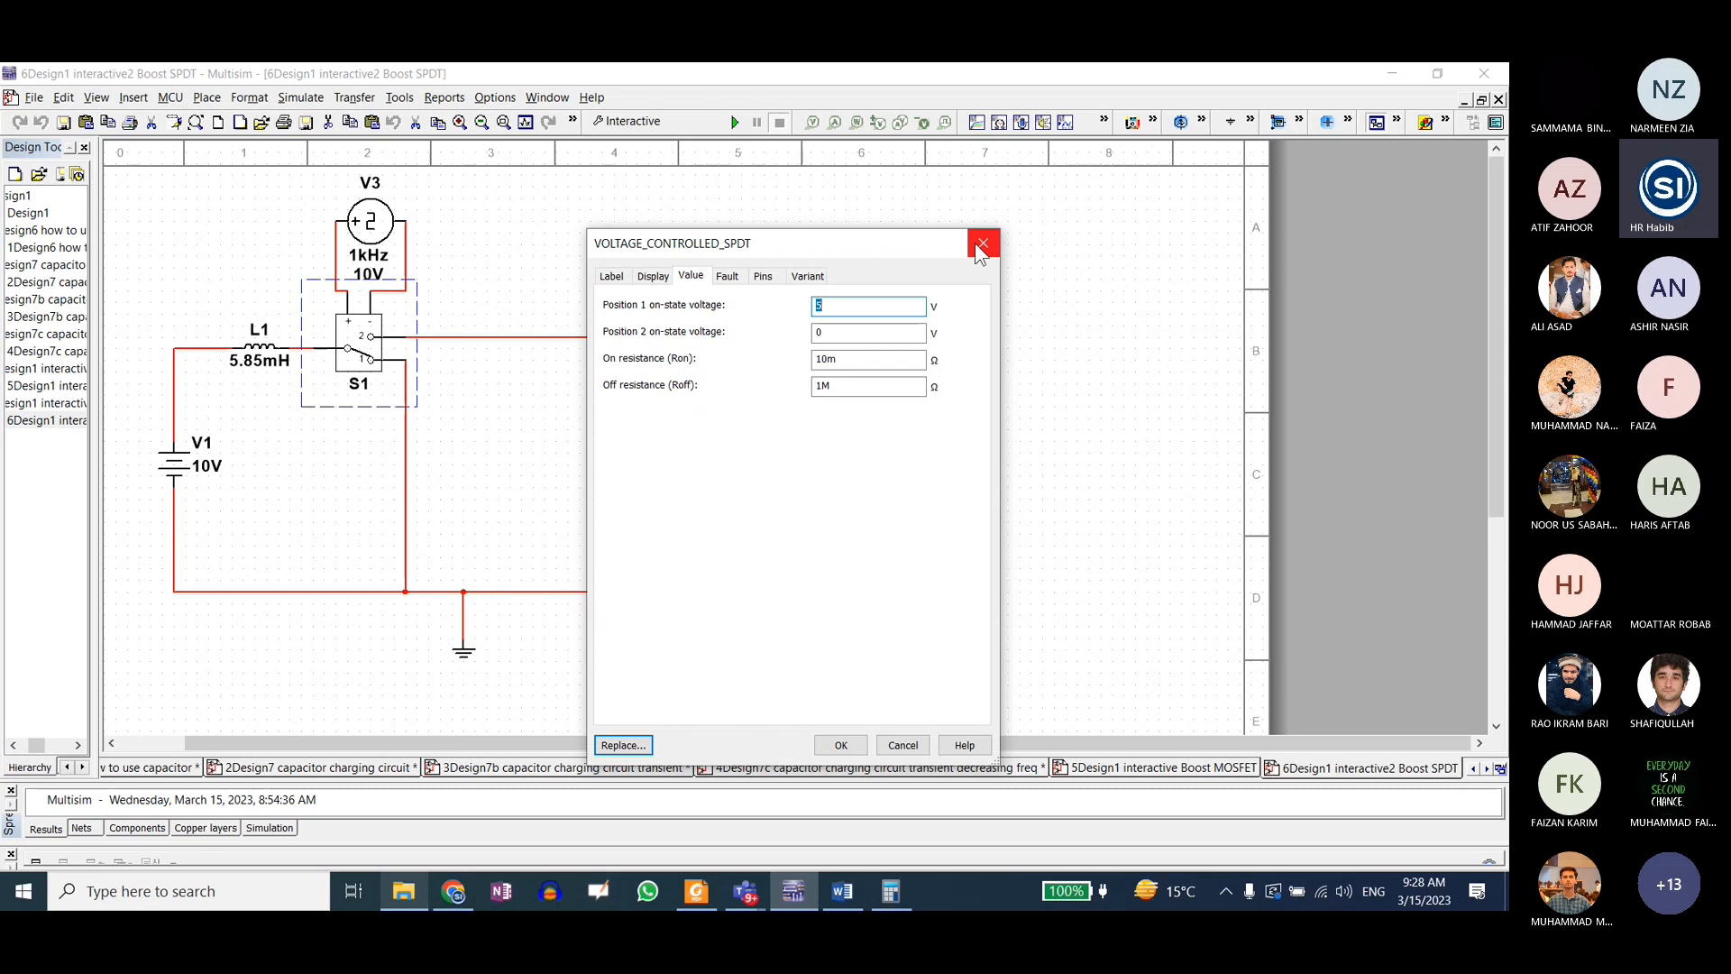
{"action": "left_click", "coordinate": [419, 222]}
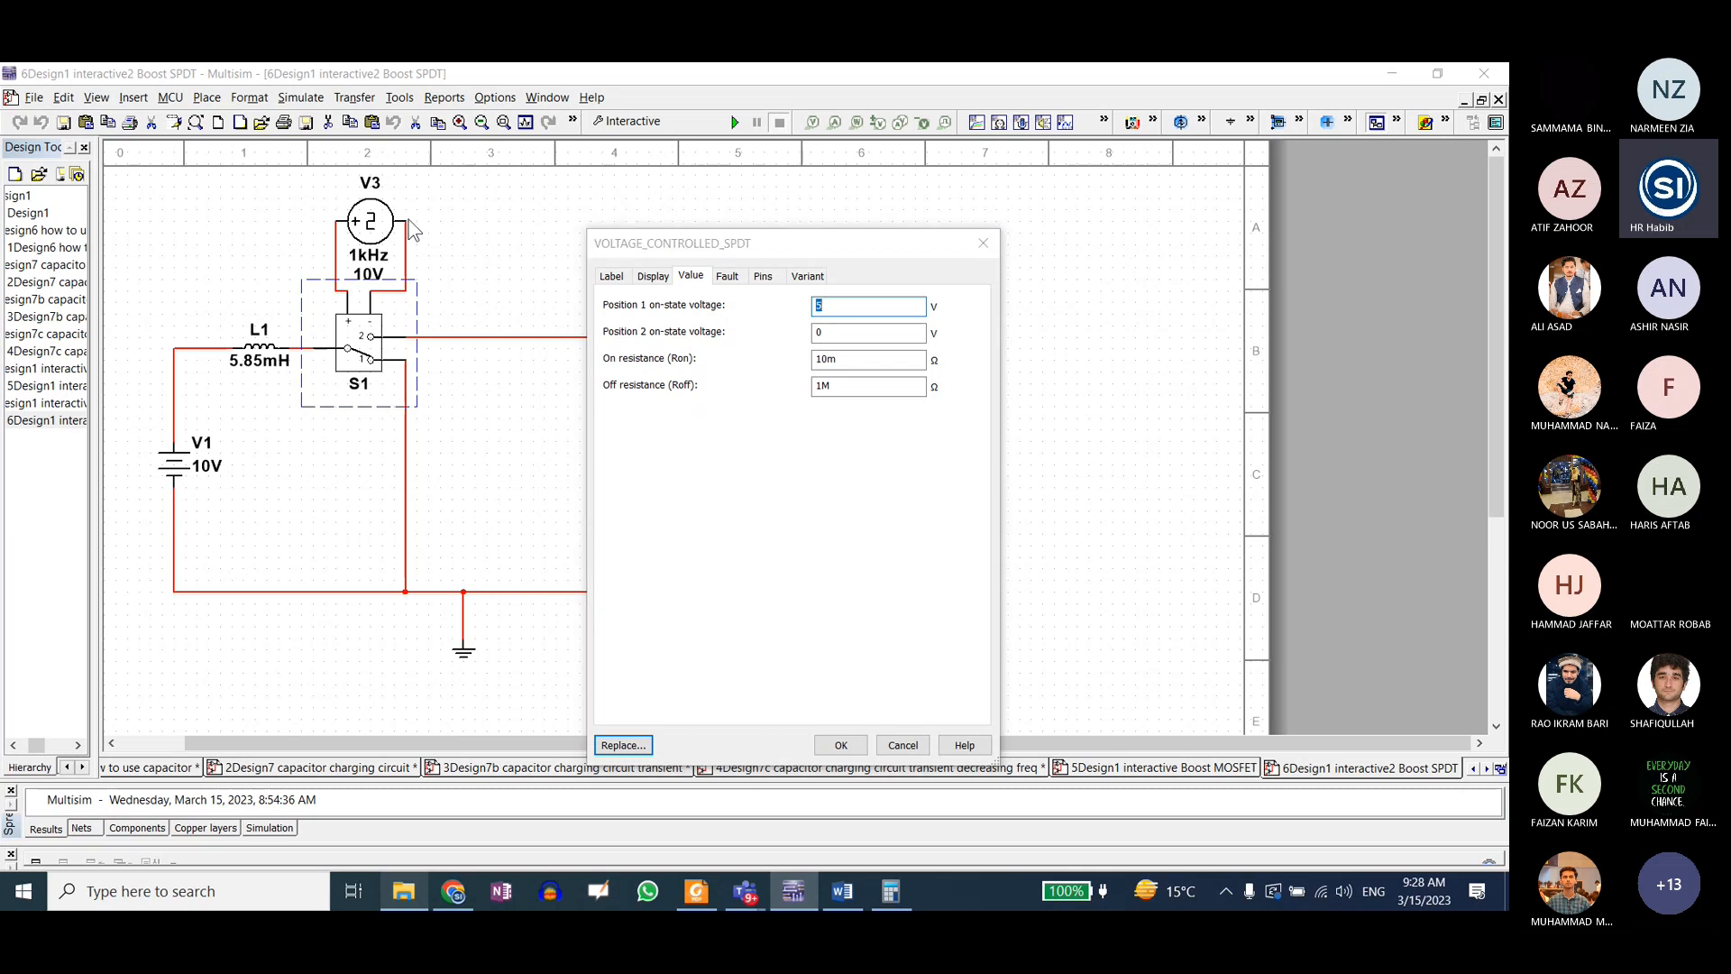
{"action": "left_click", "coordinate": [983, 242]}
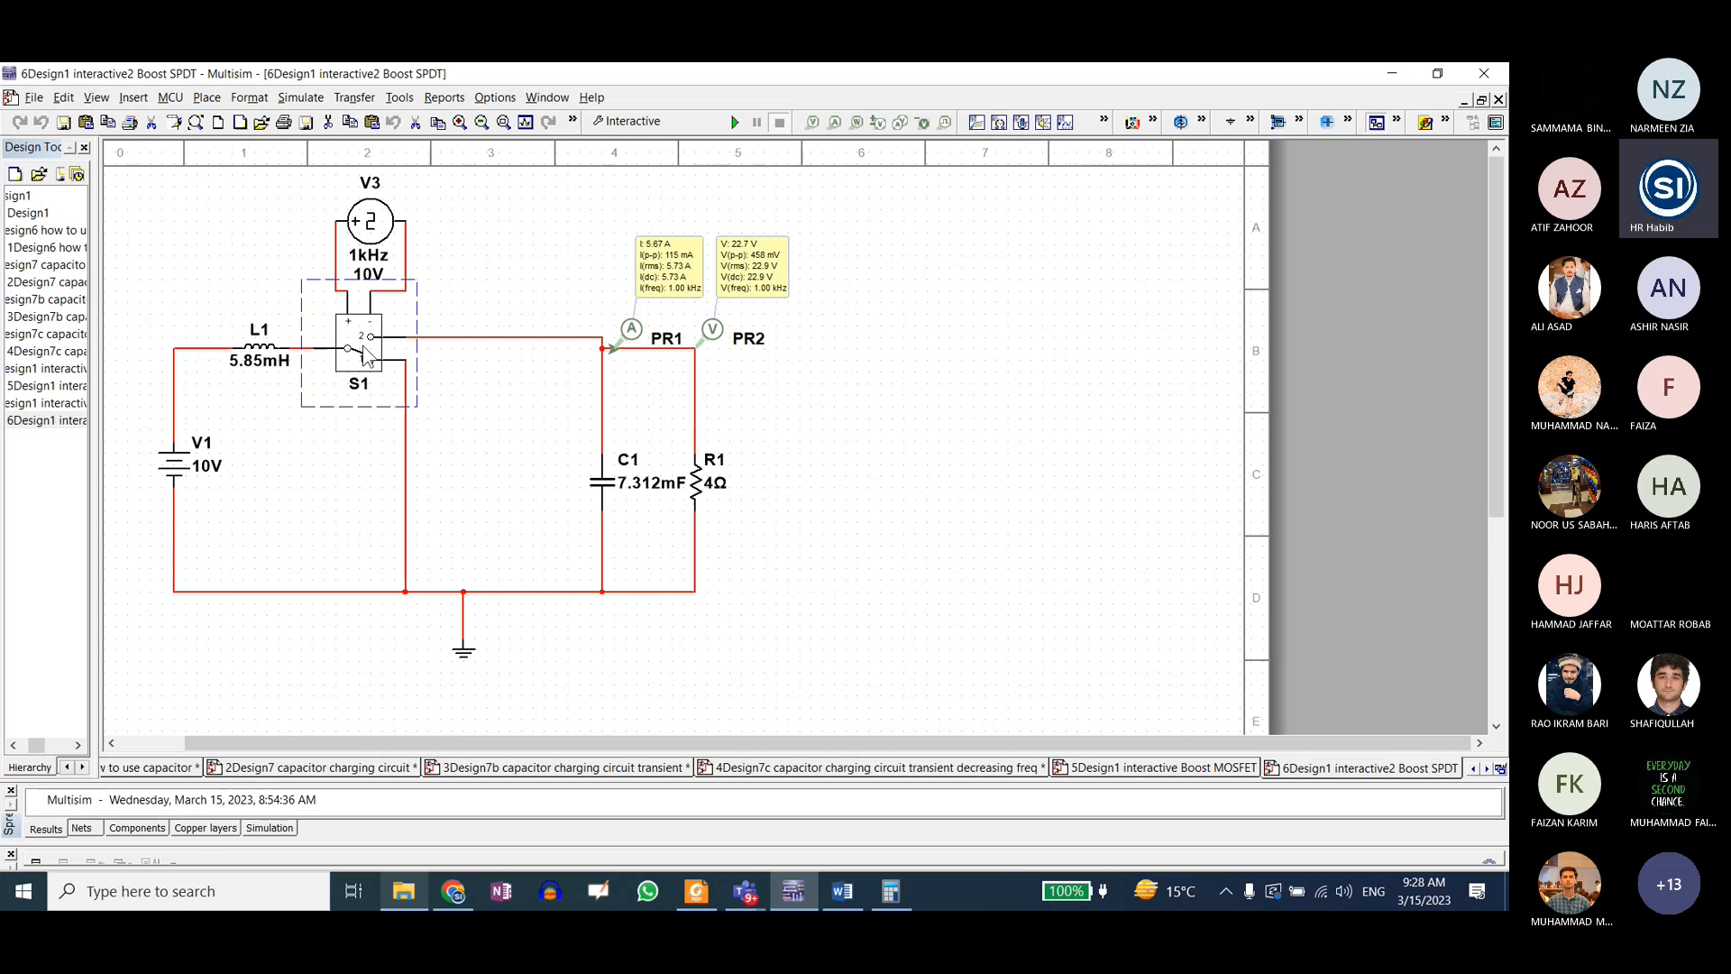
{"action": "left_click", "coordinate": [298, 496]}
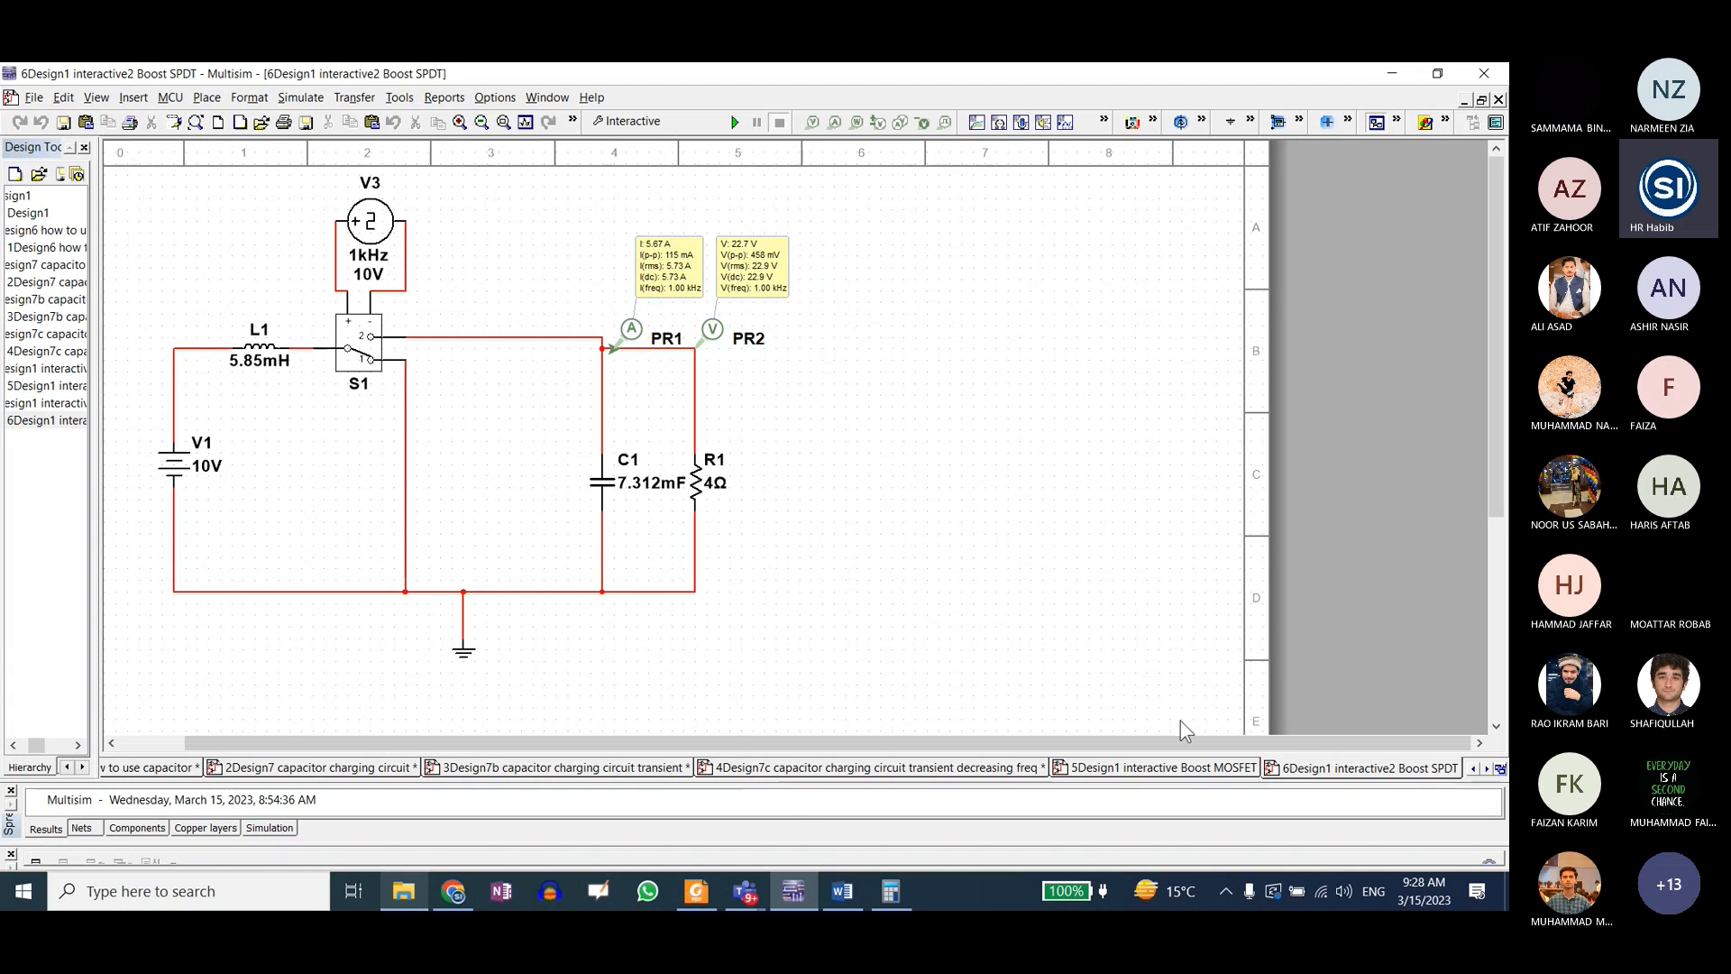
{"action": "left_click", "coordinate": [1185, 767]}
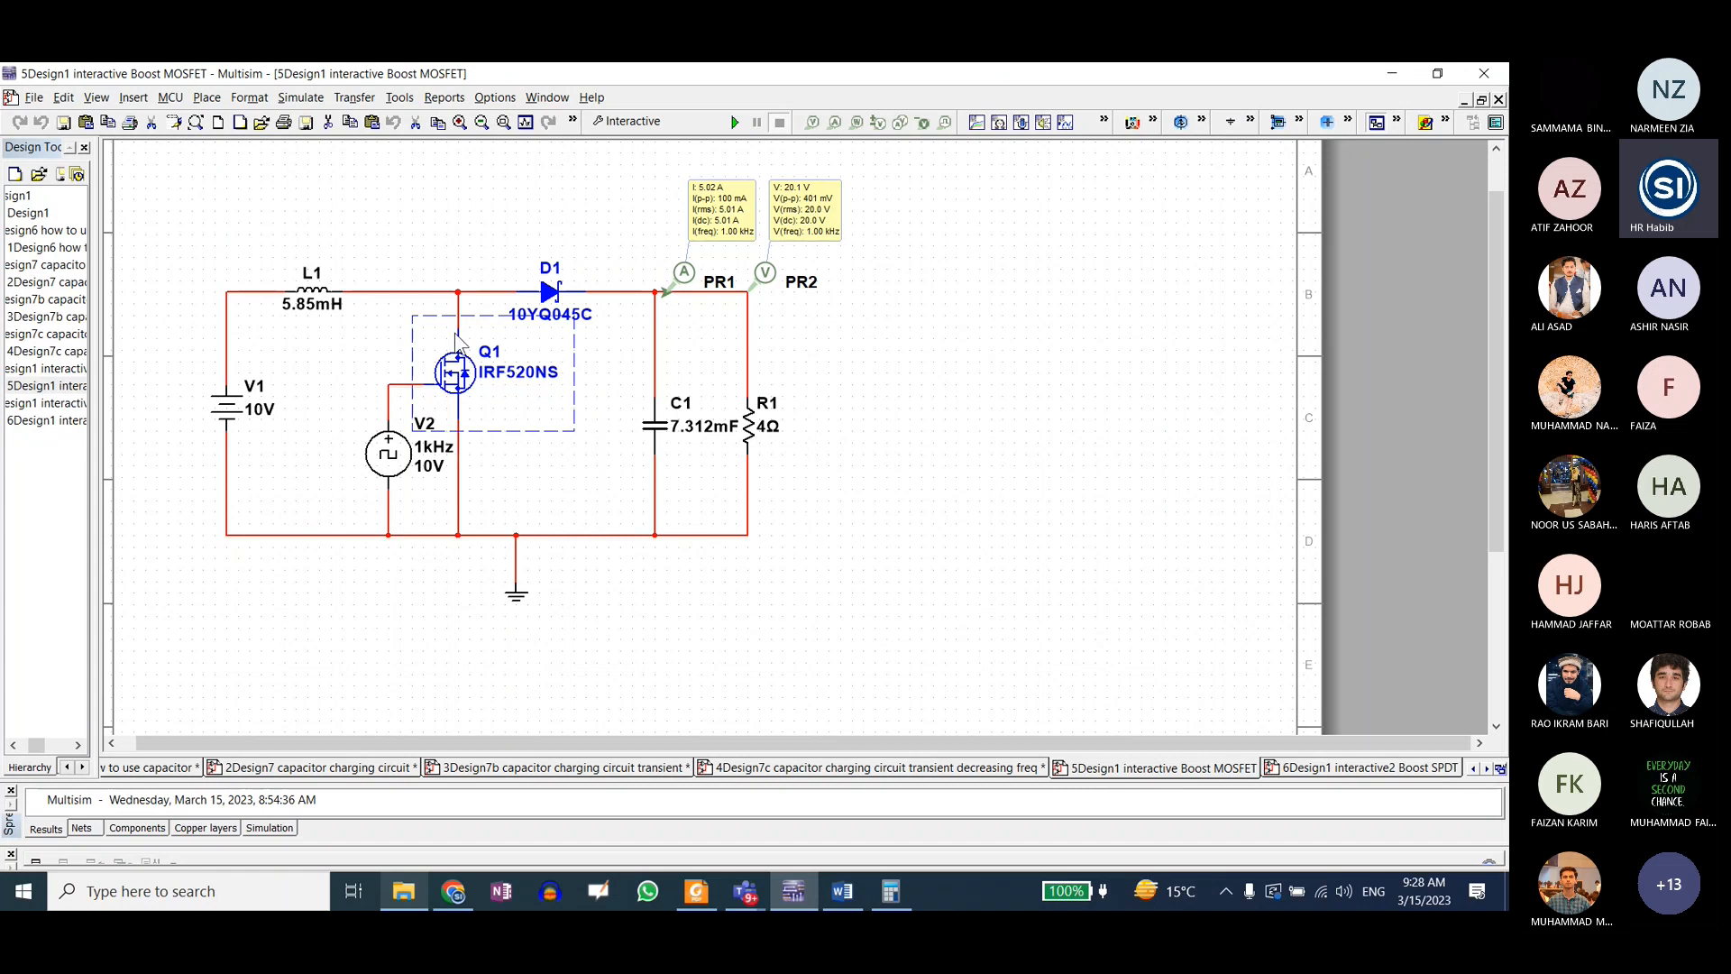
{"action": "left_click", "coordinate": [454, 486]}
Step: Examine the frequency and duty cycle of clock source V3 in the Boost SPDT design without changing them
{"action": "left_click", "coordinate": [1308, 771]}
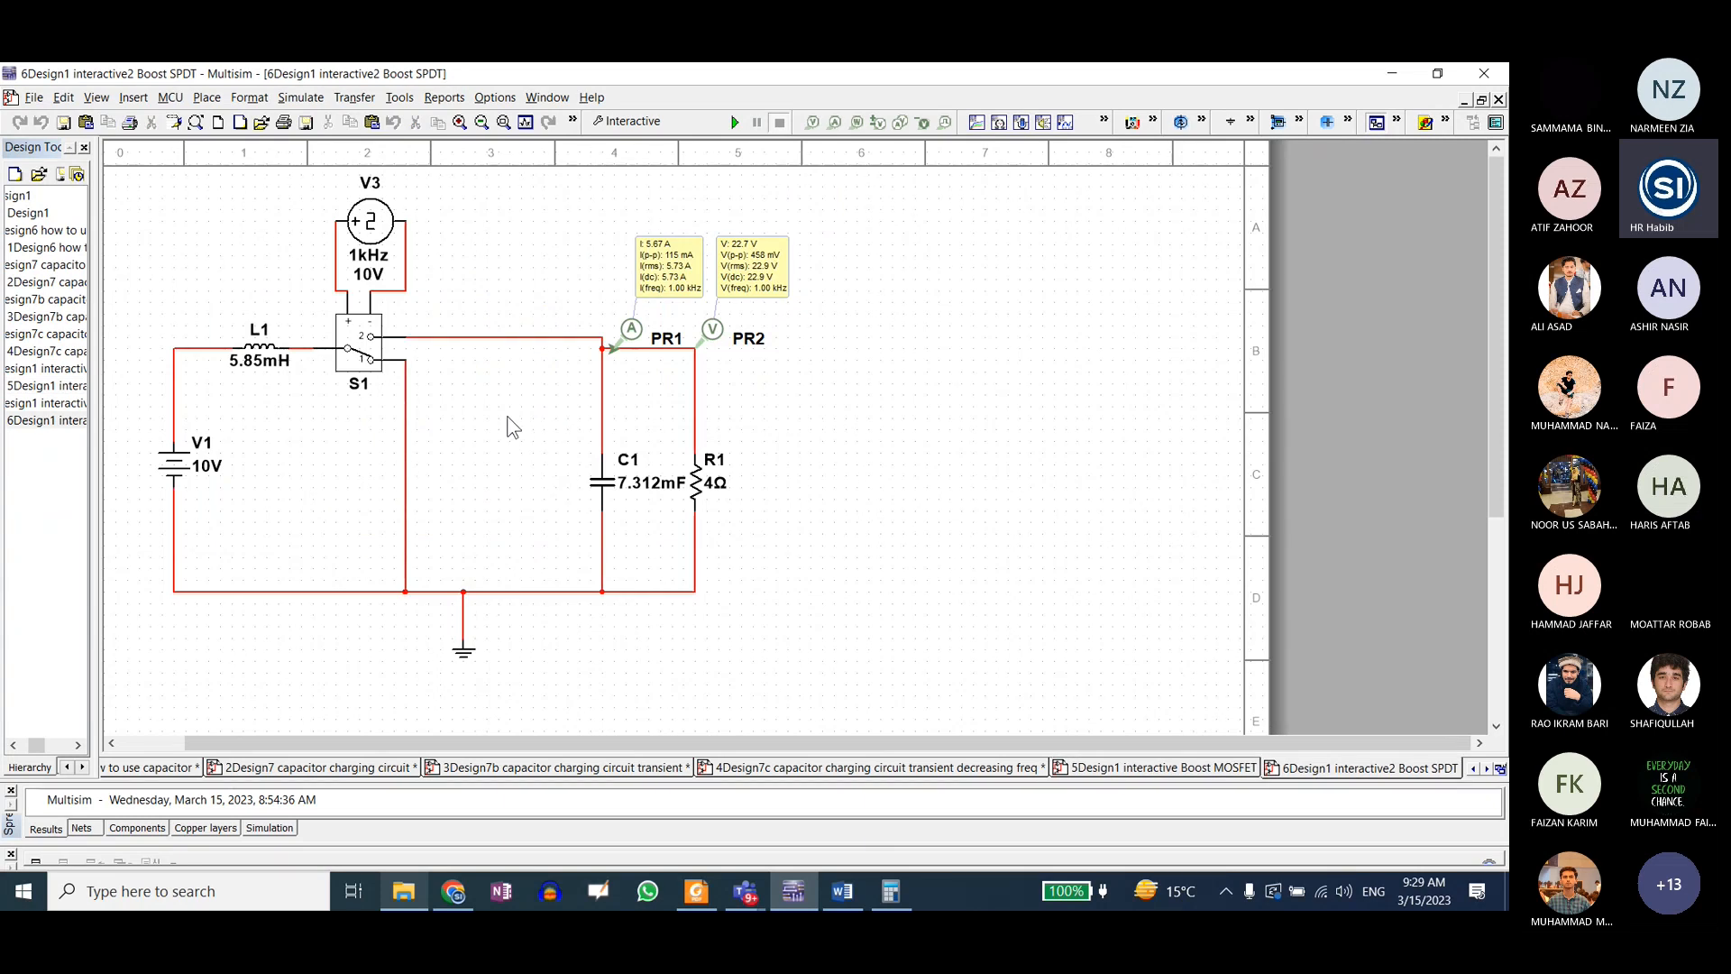
{"action": "double_click", "coordinate": [378, 217]}
{"action": "left_click_drag", "start_coordinate": [678, 251], "coordinate": [577, 230]}
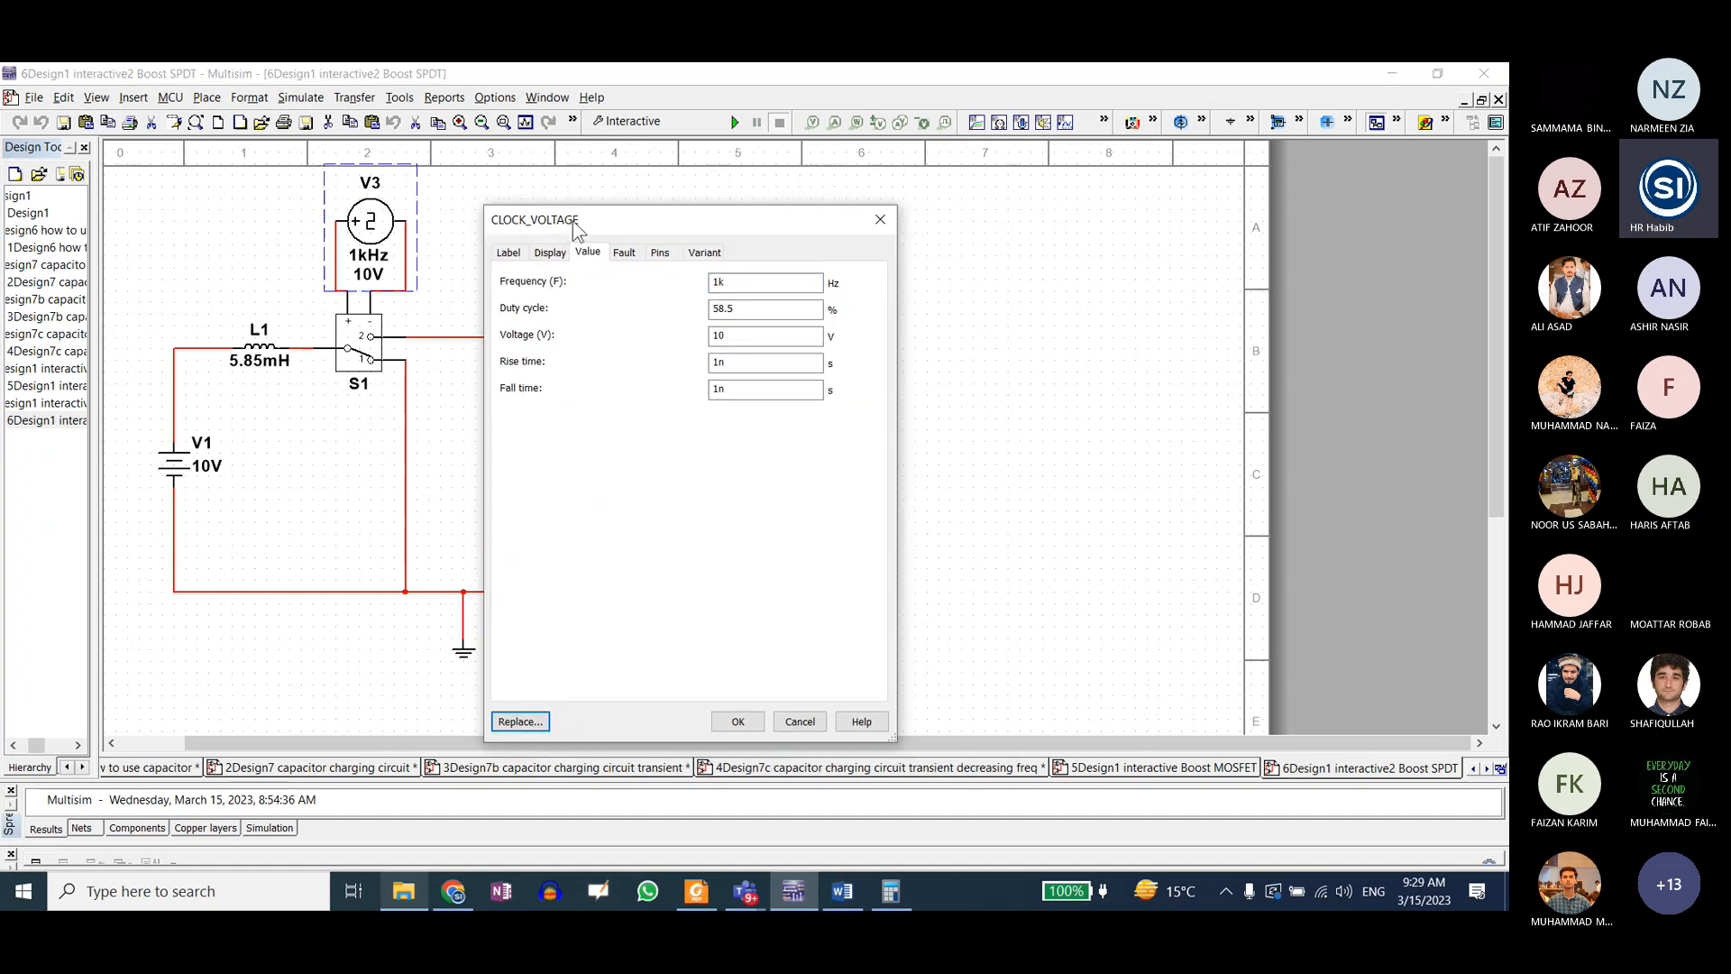
{"action": "left_click", "coordinate": [735, 284]}
{"action": "left_click", "coordinate": [740, 310]}
{"action": "left_click", "coordinate": [740, 311]}
{"action": "left_click", "coordinate": [880, 224]}
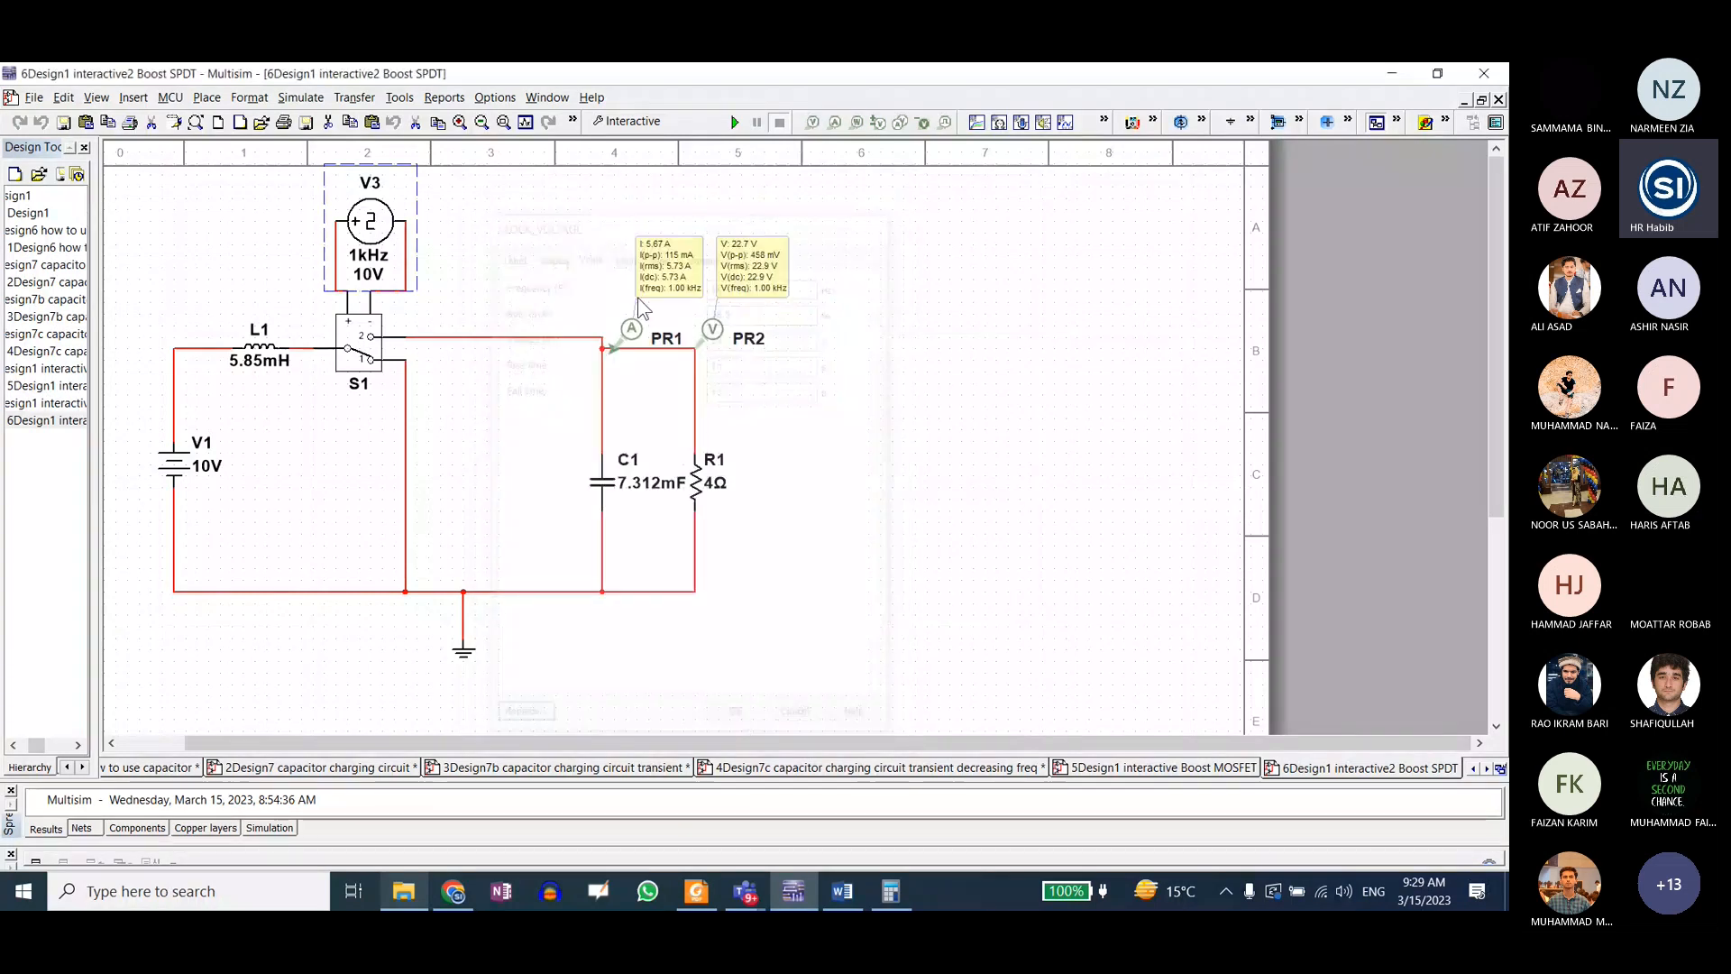
{"action": "left_click", "coordinate": [572, 427]}
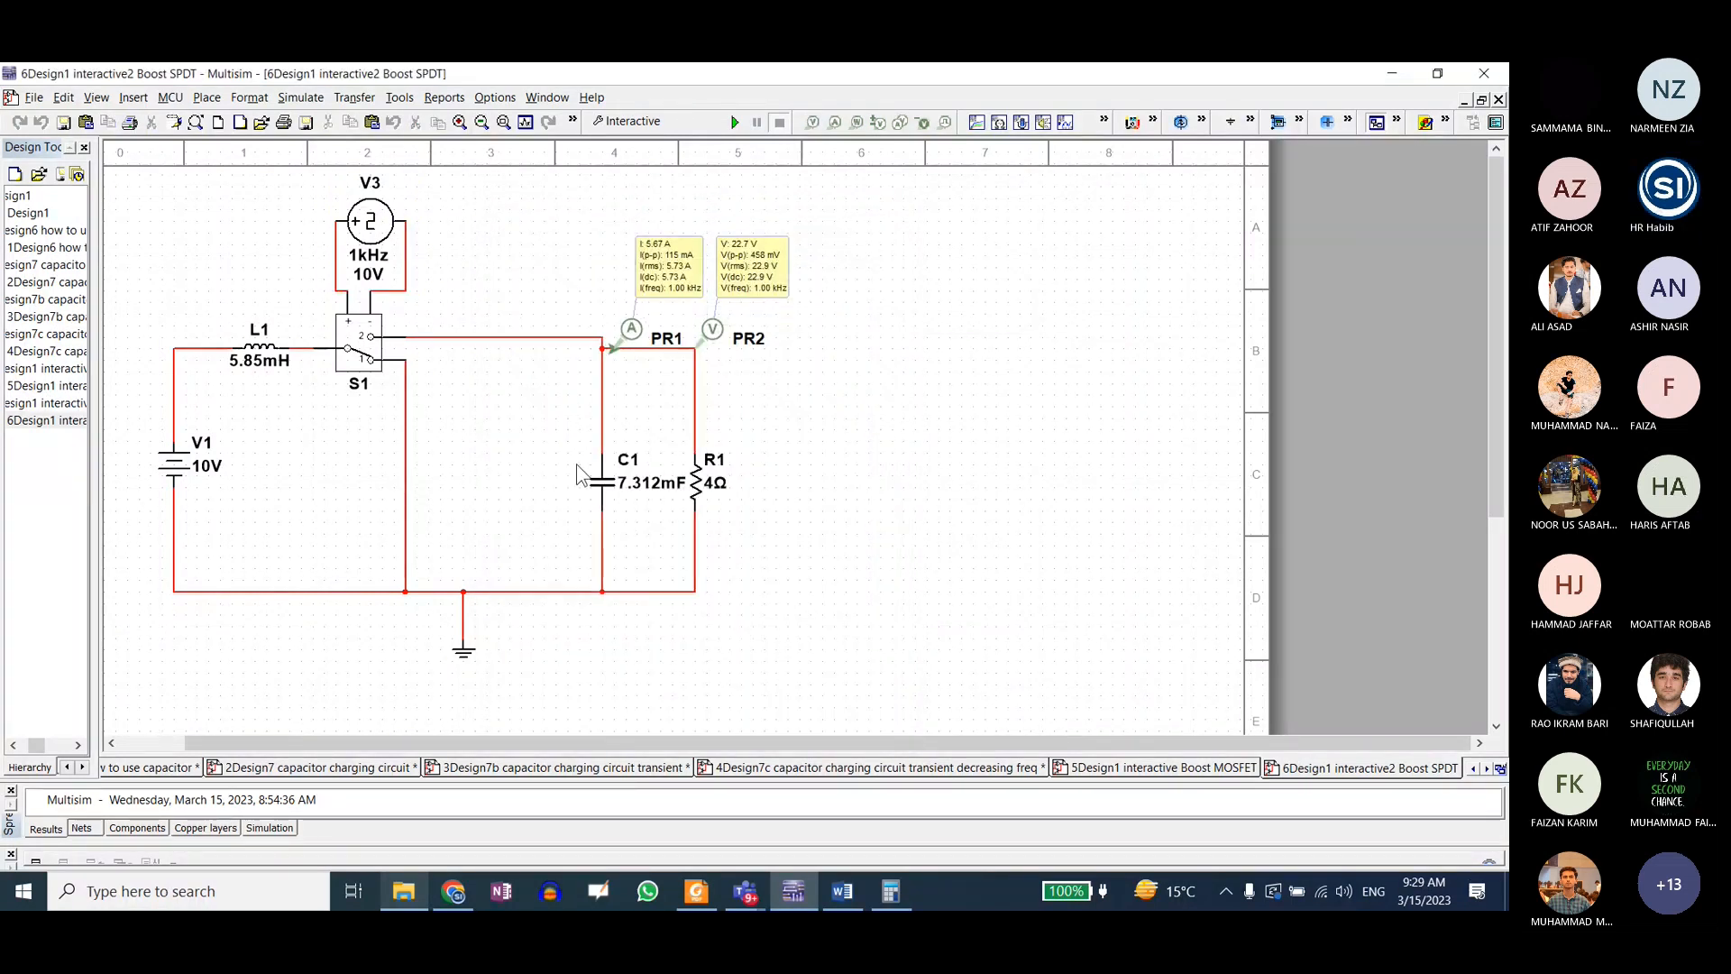
Step: Point out capacitor C1, load resistor R1 and inductor L1, then view clock source V3's settings again
{"action": "left_click", "coordinate": [653, 496]}
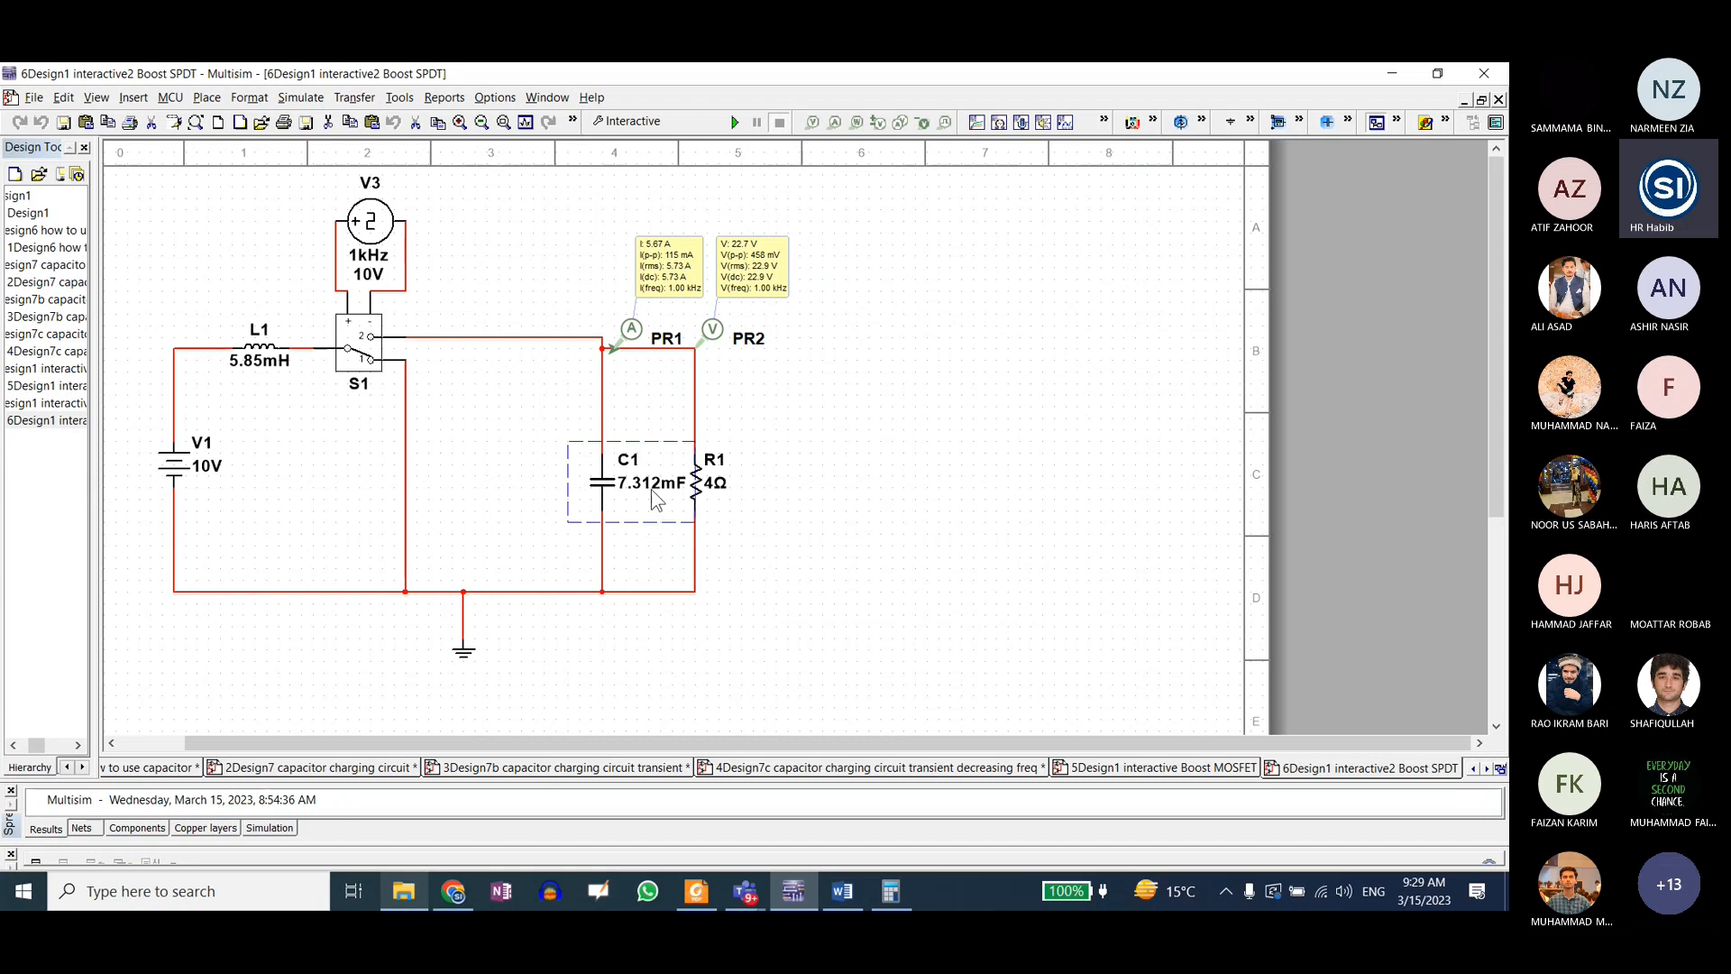
{"action": "left_click", "coordinate": [717, 519]}
{"action": "left_click", "coordinate": [232, 341]}
{"action": "left_click", "coordinate": [264, 426]}
{"action": "double_click", "coordinate": [368, 232]}
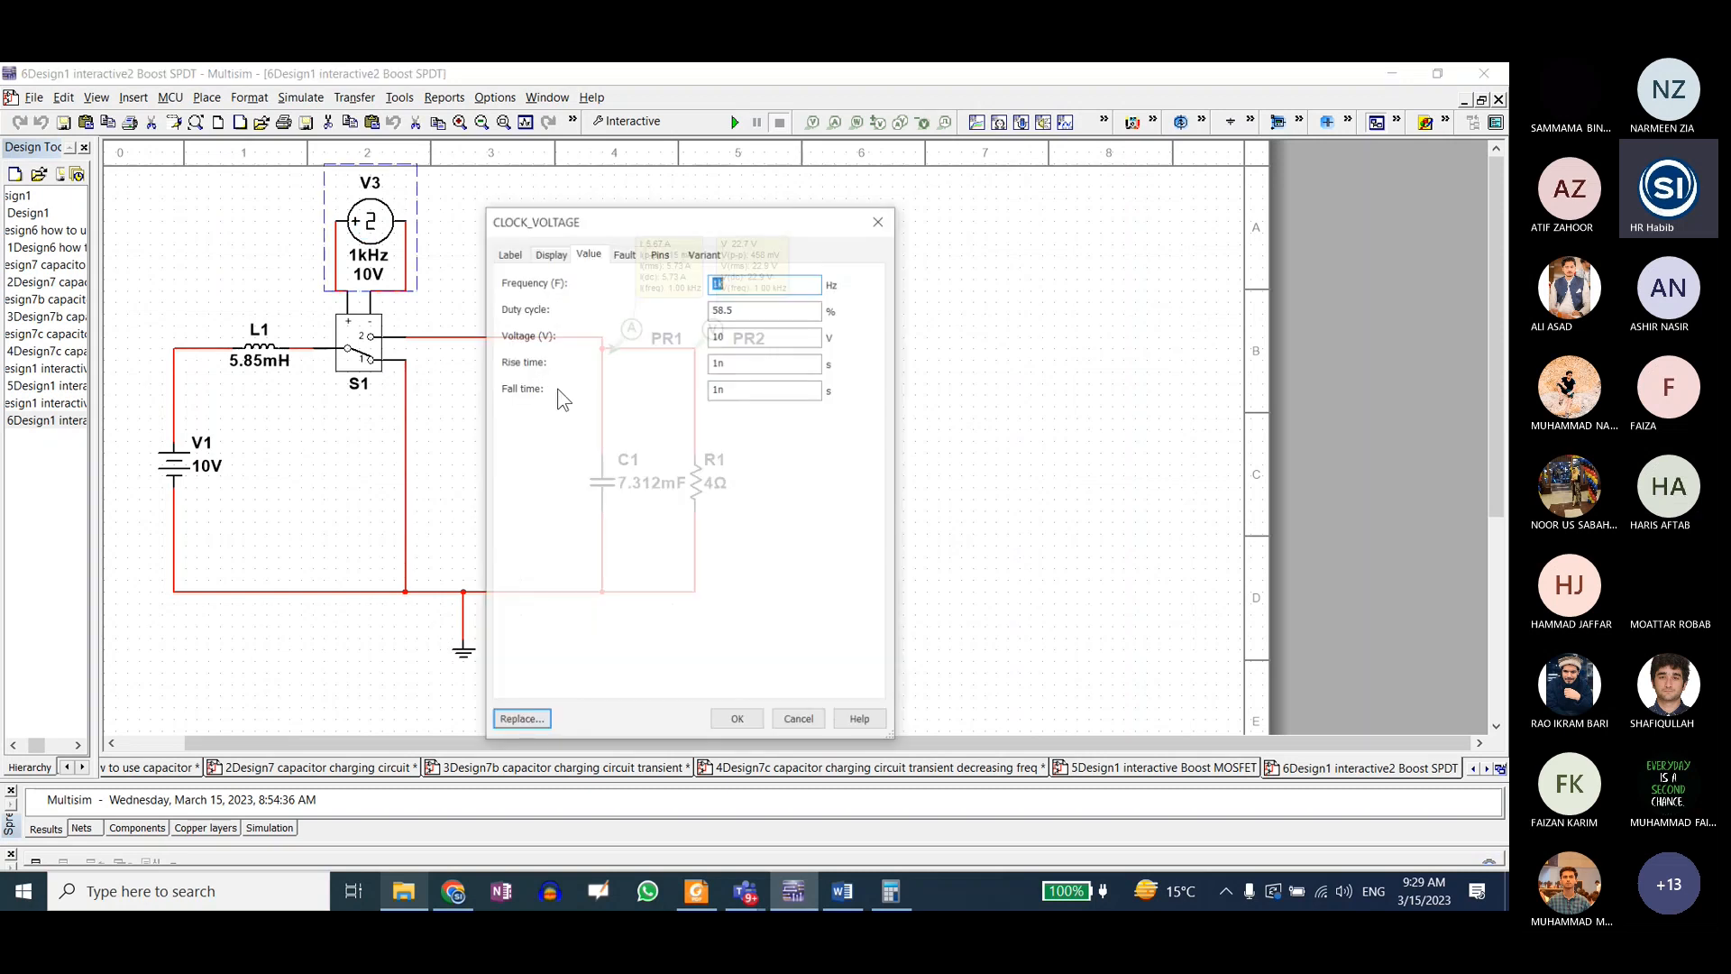
{"action": "left_click", "coordinate": [880, 219]}
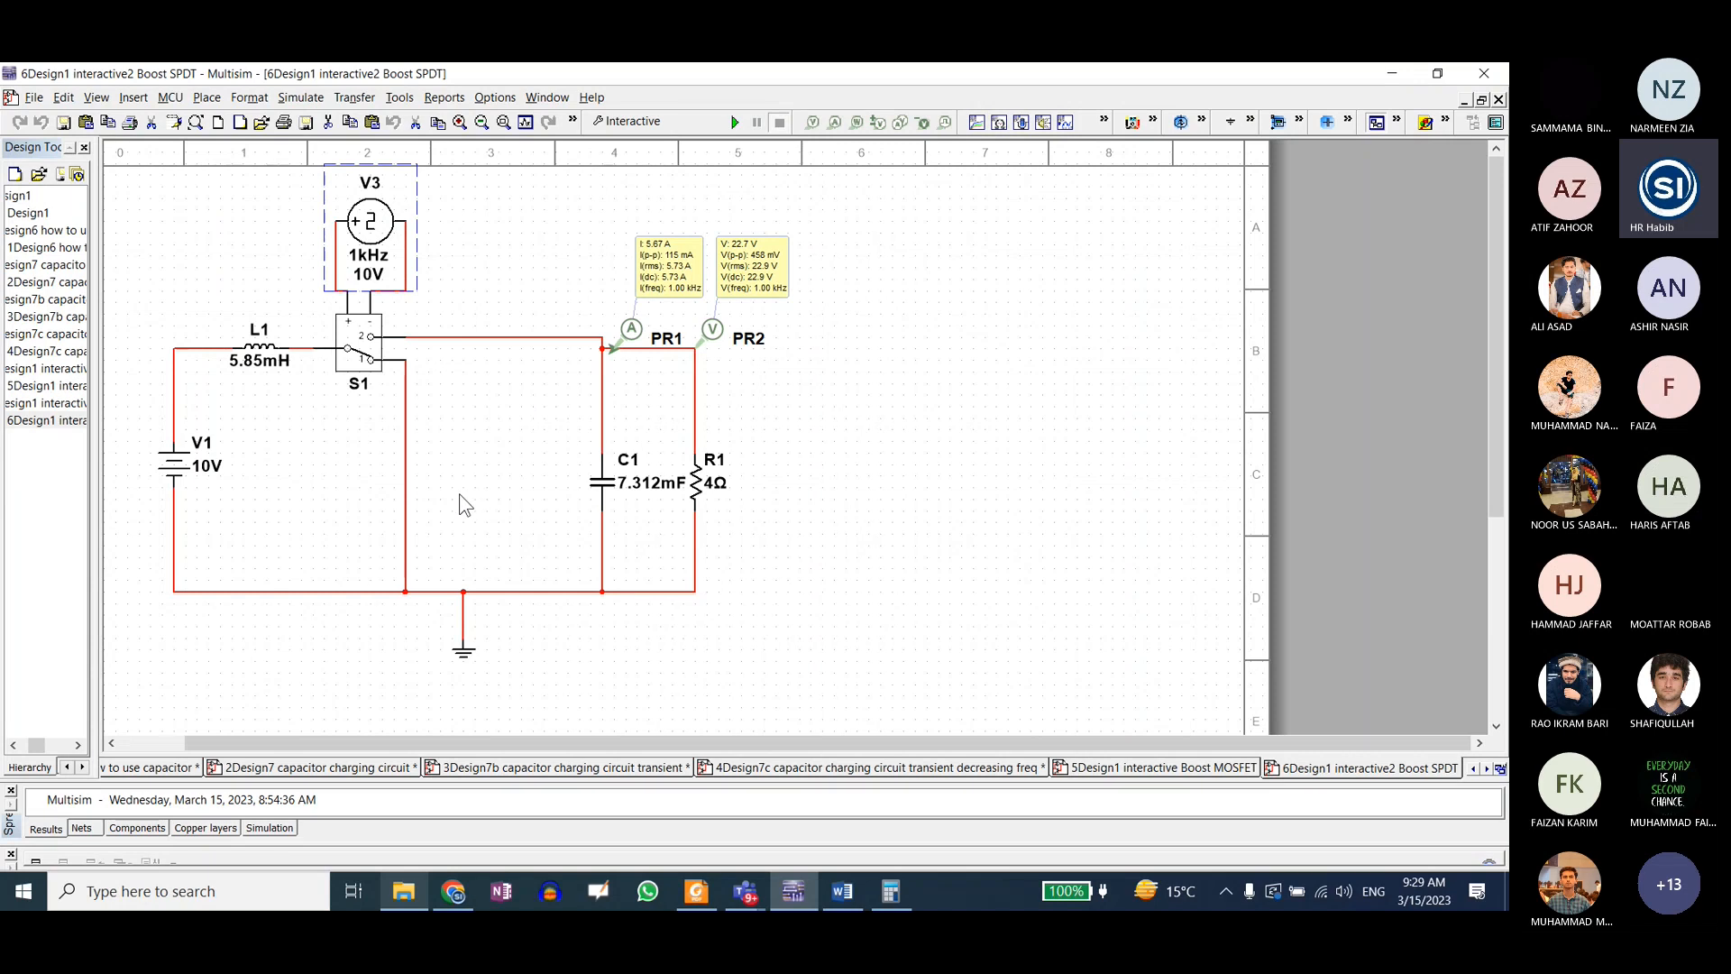
Step: Inspect the voltage setting of DC source V1 and close its properties without changes
{"action": "left_click", "coordinate": [240, 465]}
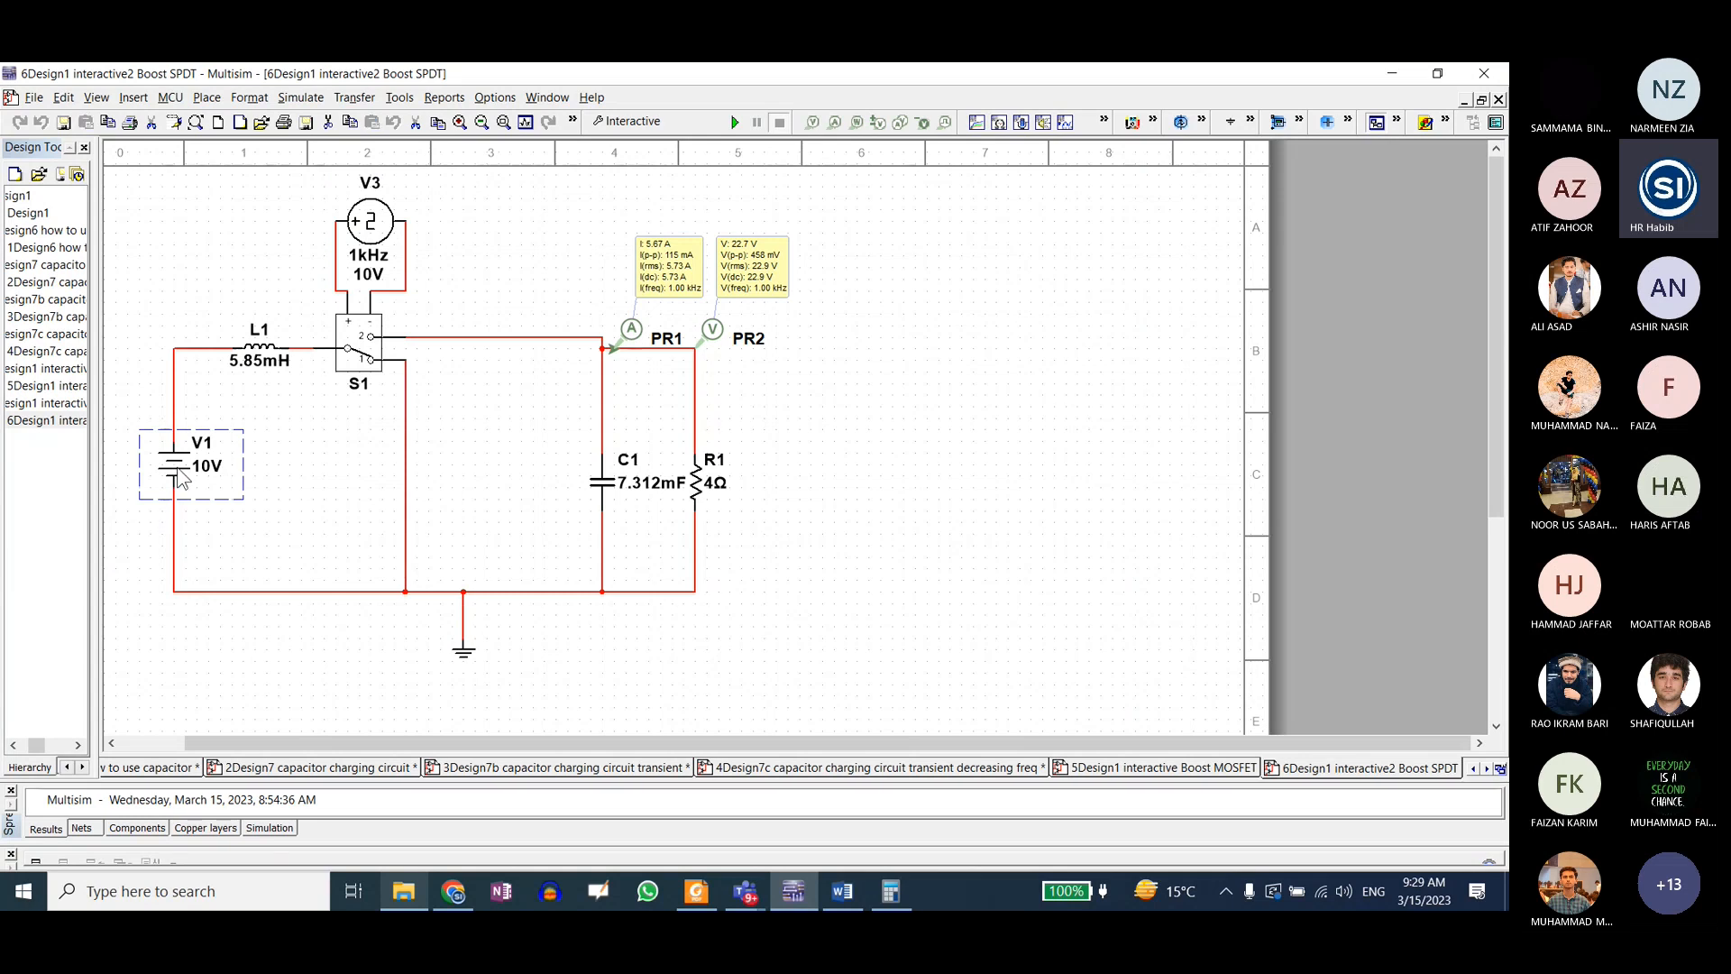
{"action": "double_click", "coordinate": [176, 473]}
{"action": "left_click", "coordinate": [747, 280]}
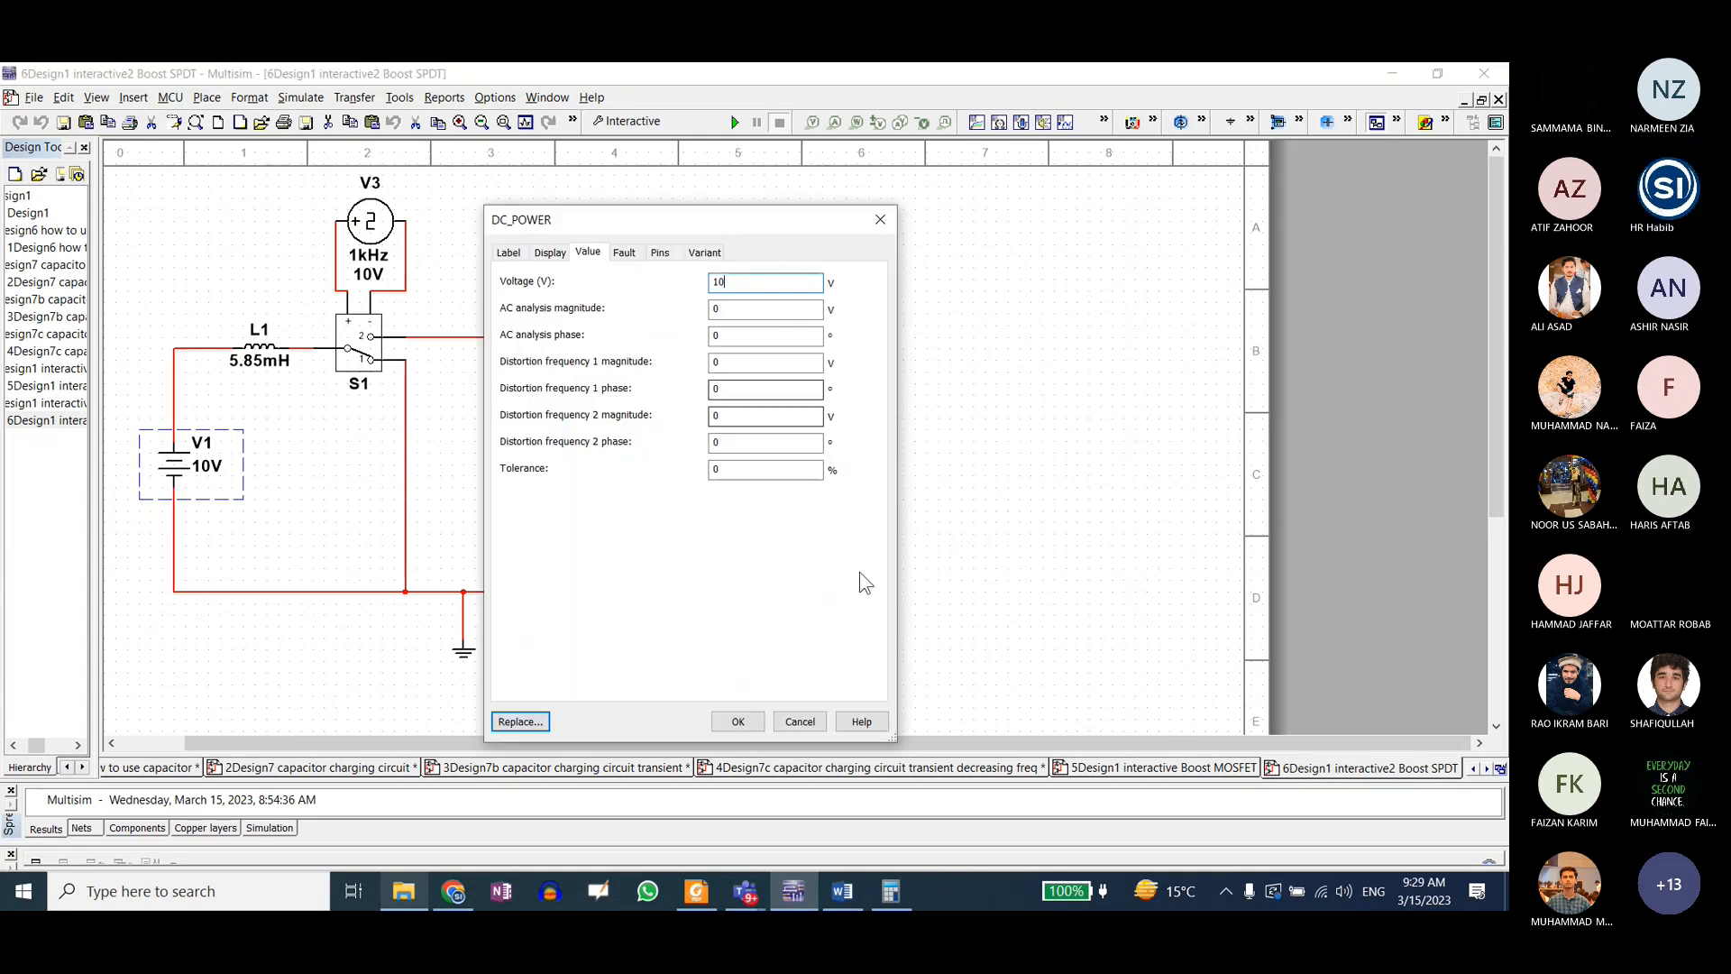
{"action": "left_click", "coordinate": [808, 726]}
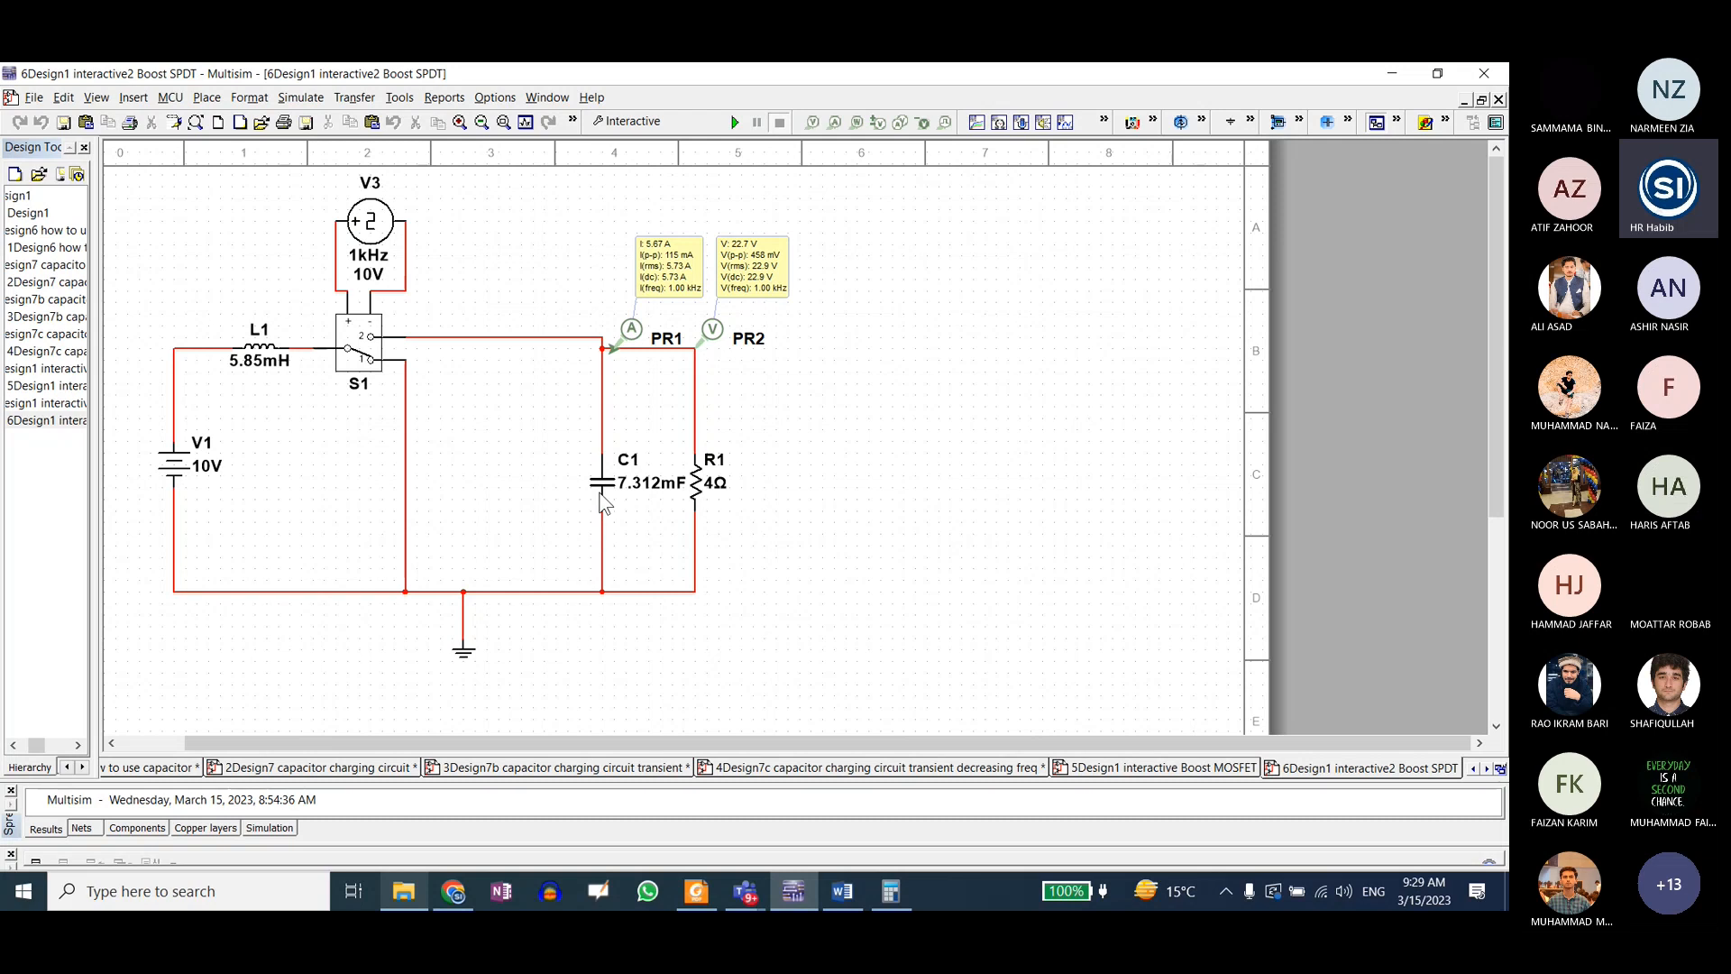
Step: Review R1 and L1 in the Boost SPDT circuit and recheck the clock parameters of V3
{"action": "left_click", "coordinate": [700, 483]}
{"action": "left_click", "coordinate": [257, 355]}
{"action": "double_click", "coordinate": [361, 221]}
{"action": "key", "text": "Tab"}
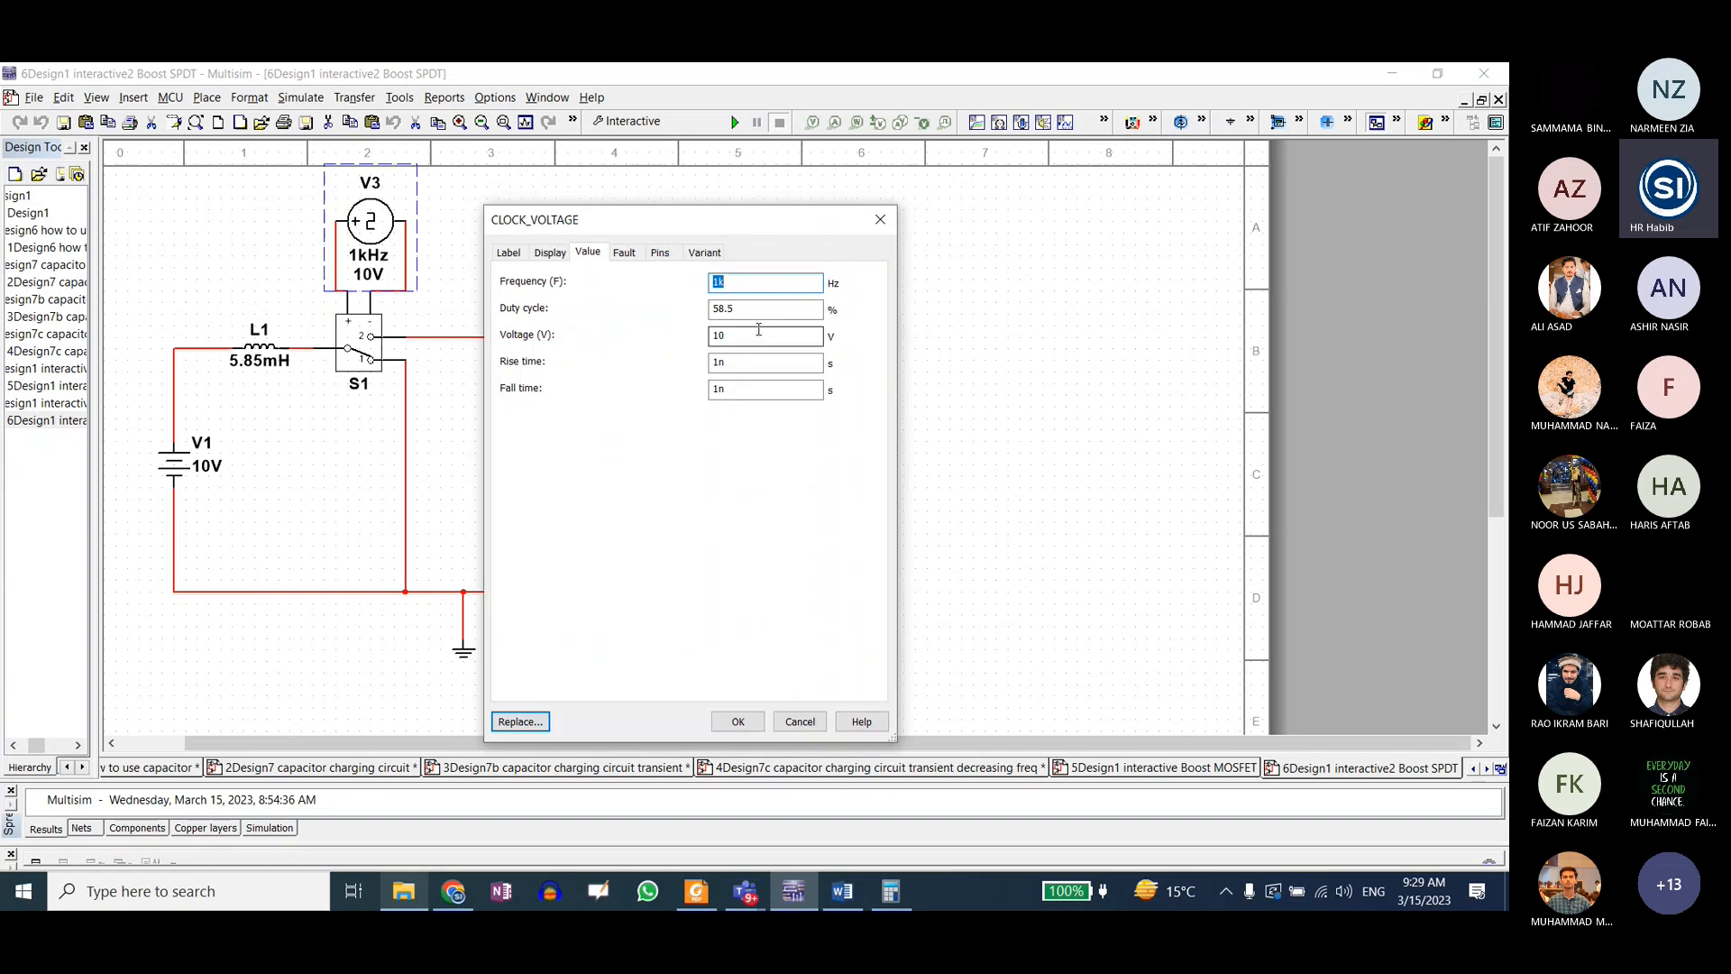
{"action": "left_click", "coordinate": [887, 222]}
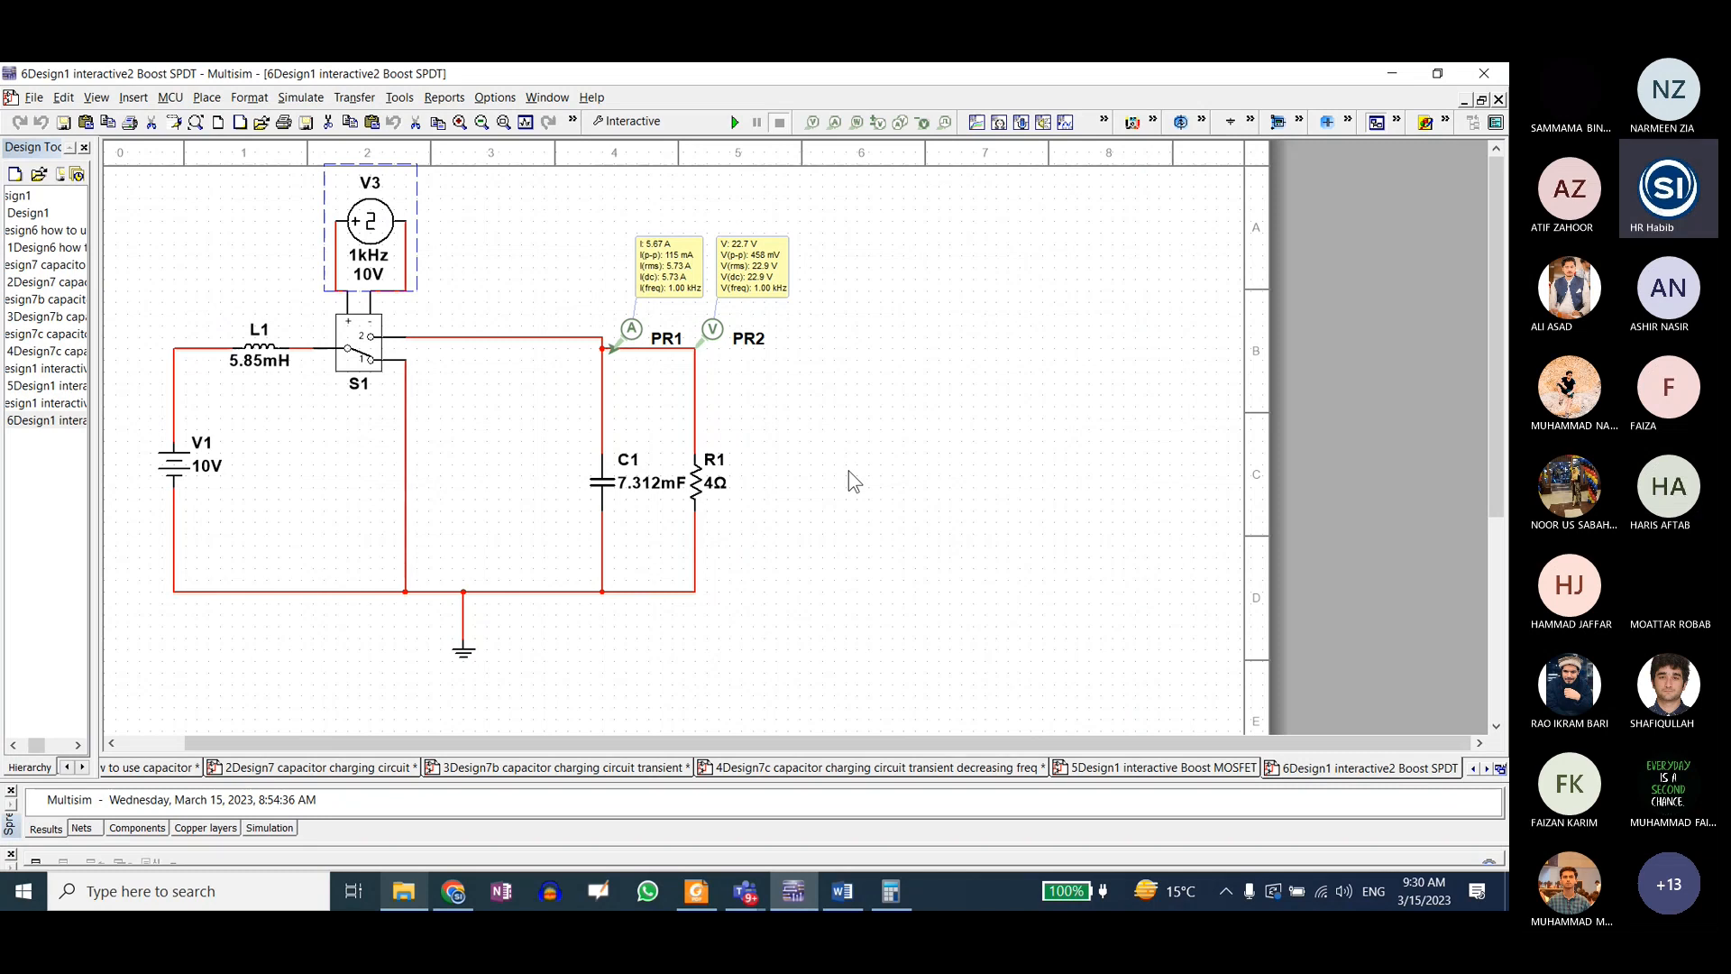
Step: Switch to Chrome and open the Google home page in a new tab
{"action": "left_click", "coordinate": [453, 891]}
{"action": "left_click", "coordinate": [1274, 84]}
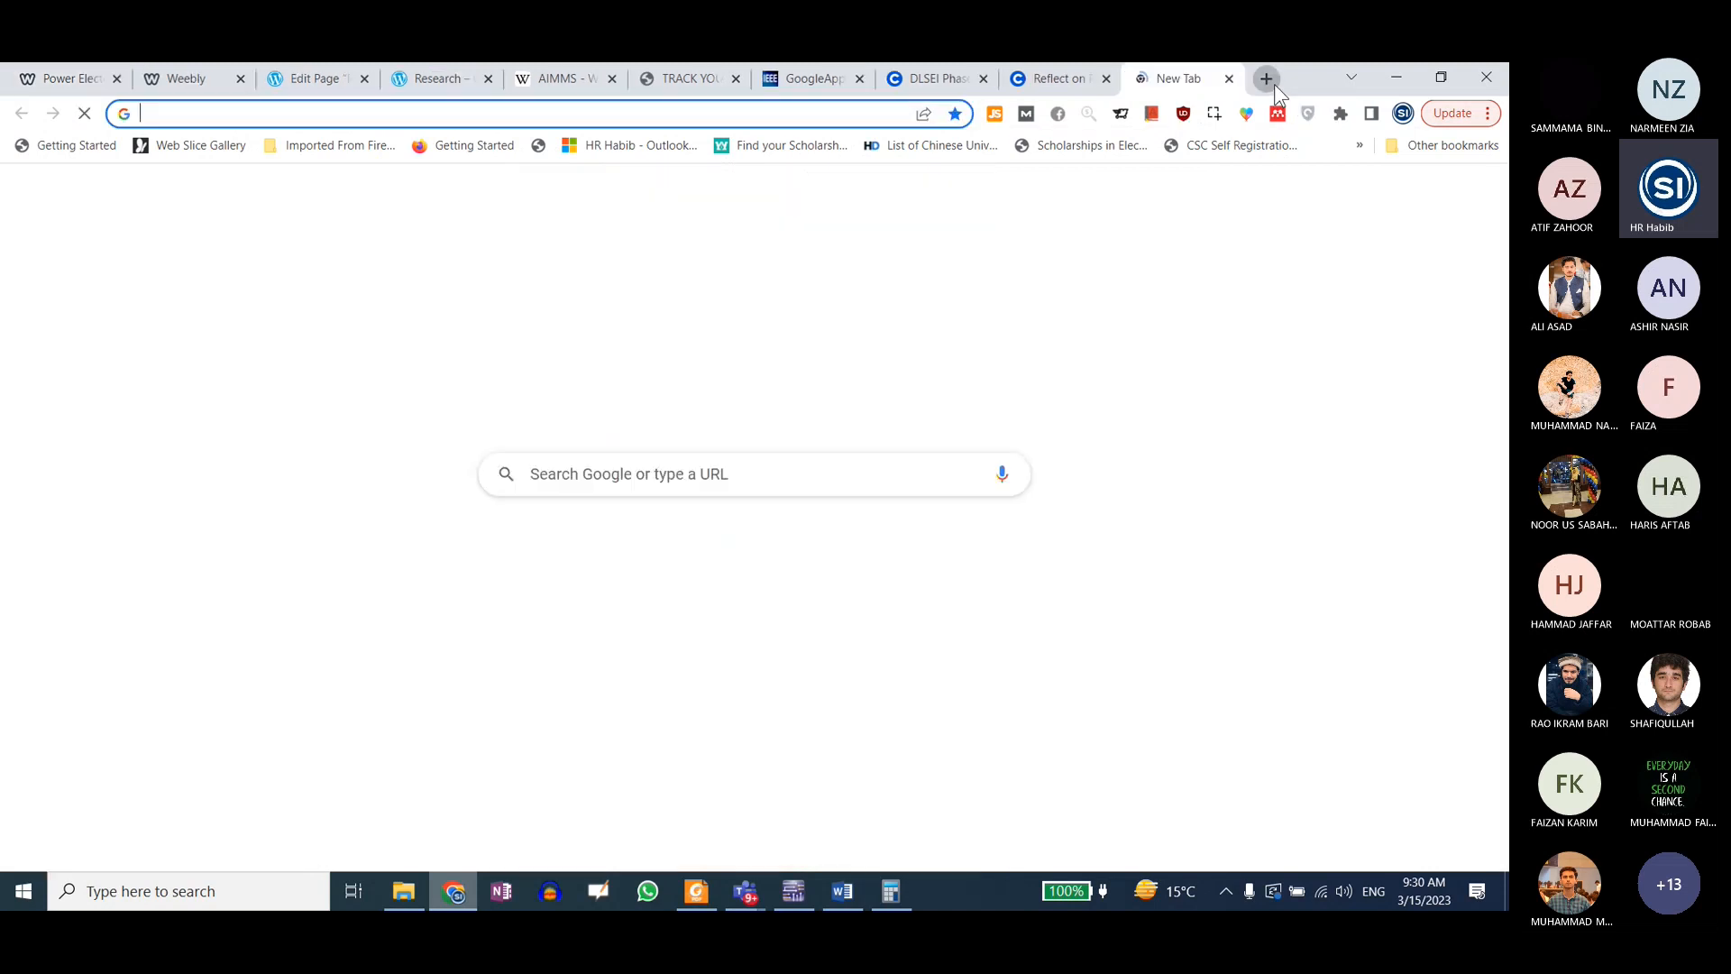
{"action": "type", "text": "goo"}
{"action": "key", "text": "Return"}
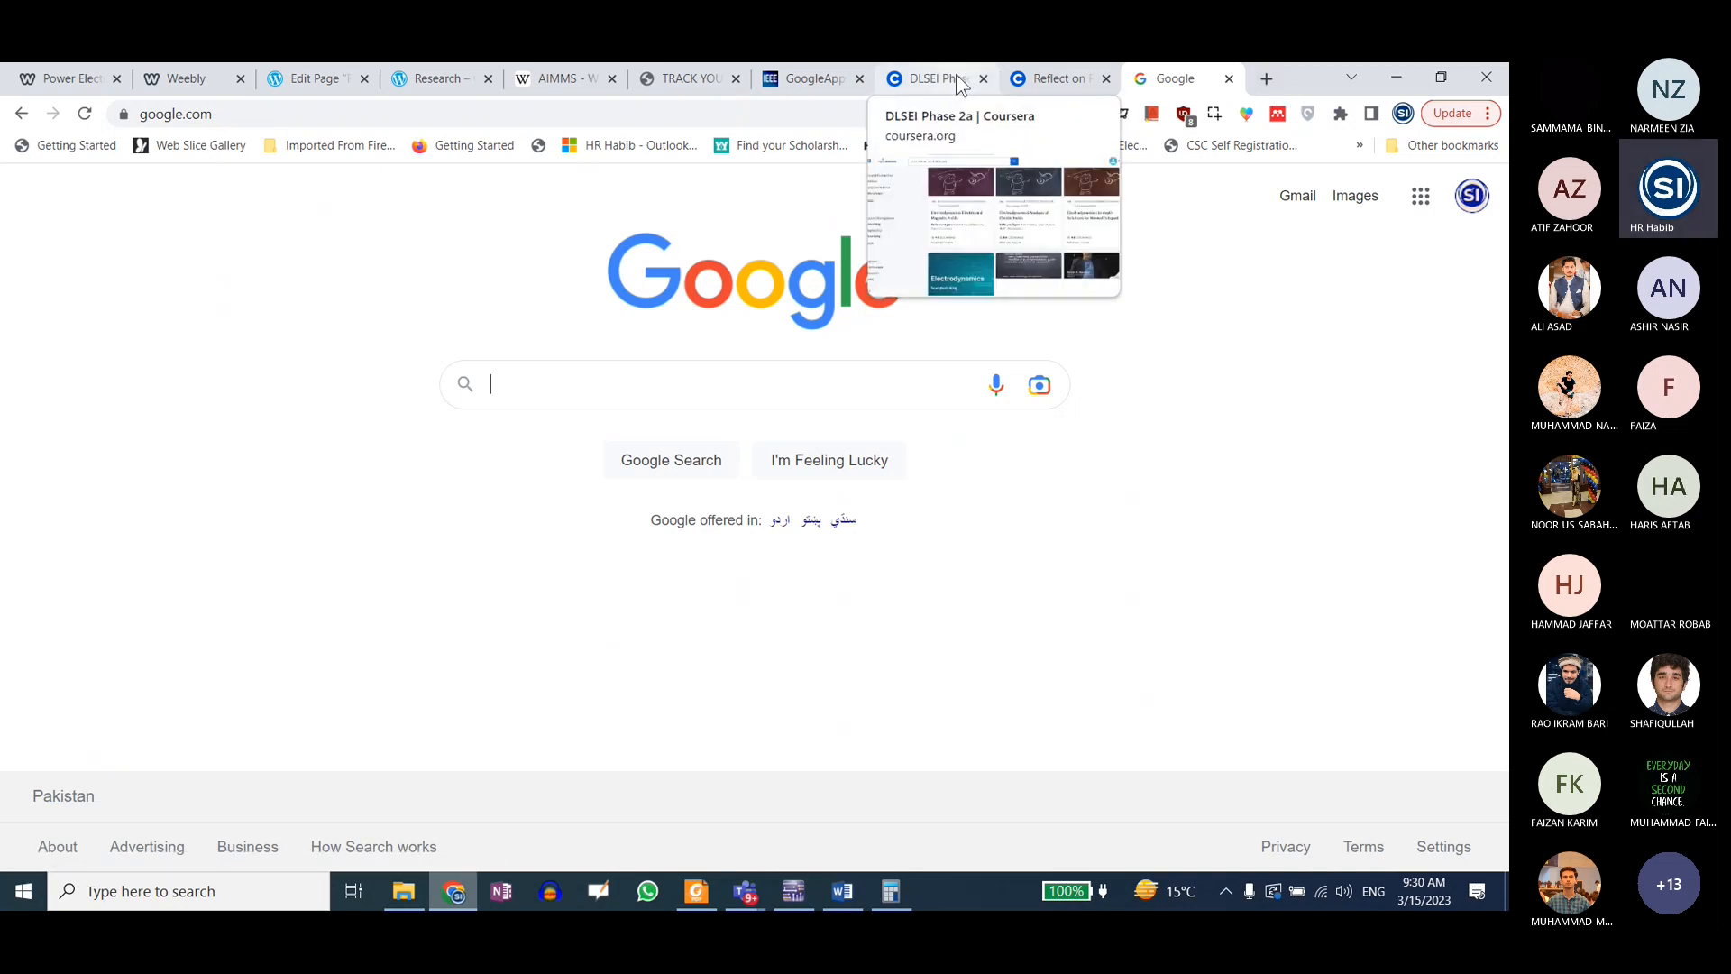
Step: Search Google for "boost converter applications"
{"action": "left_click", "coordinate": [588, 375]}
{"action": "type", "text": "bo"}
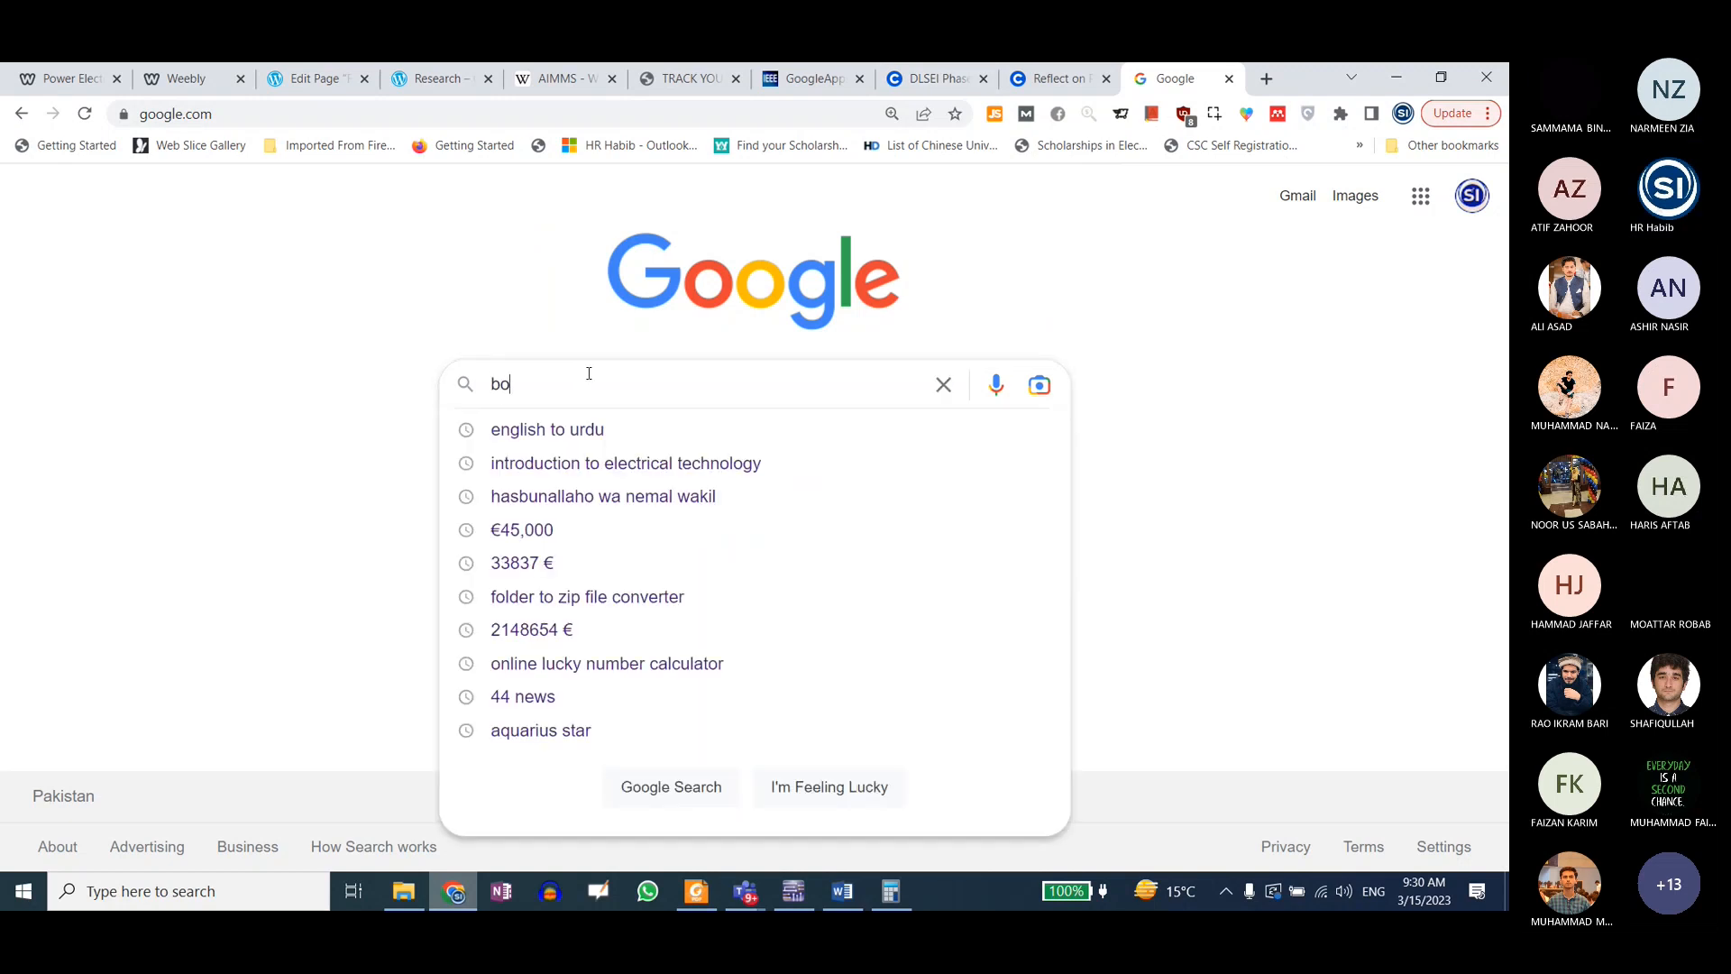
{"action": "type", "text": "ost converter"}
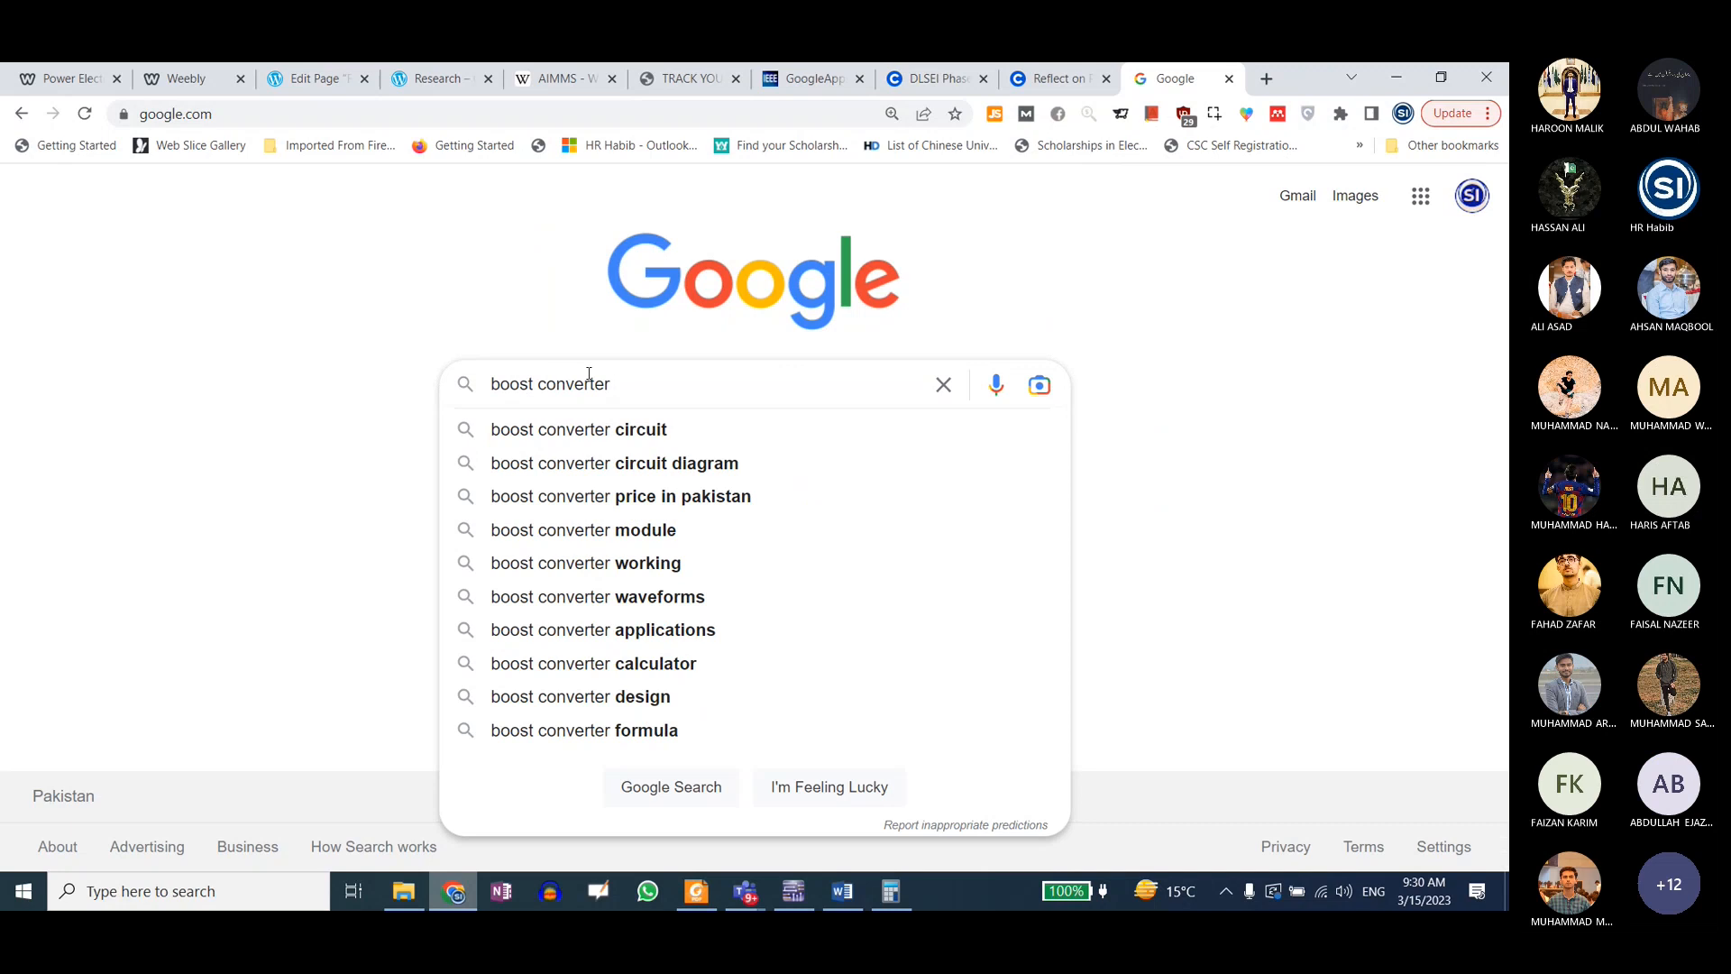
{"action": "type", "text": " applications"}
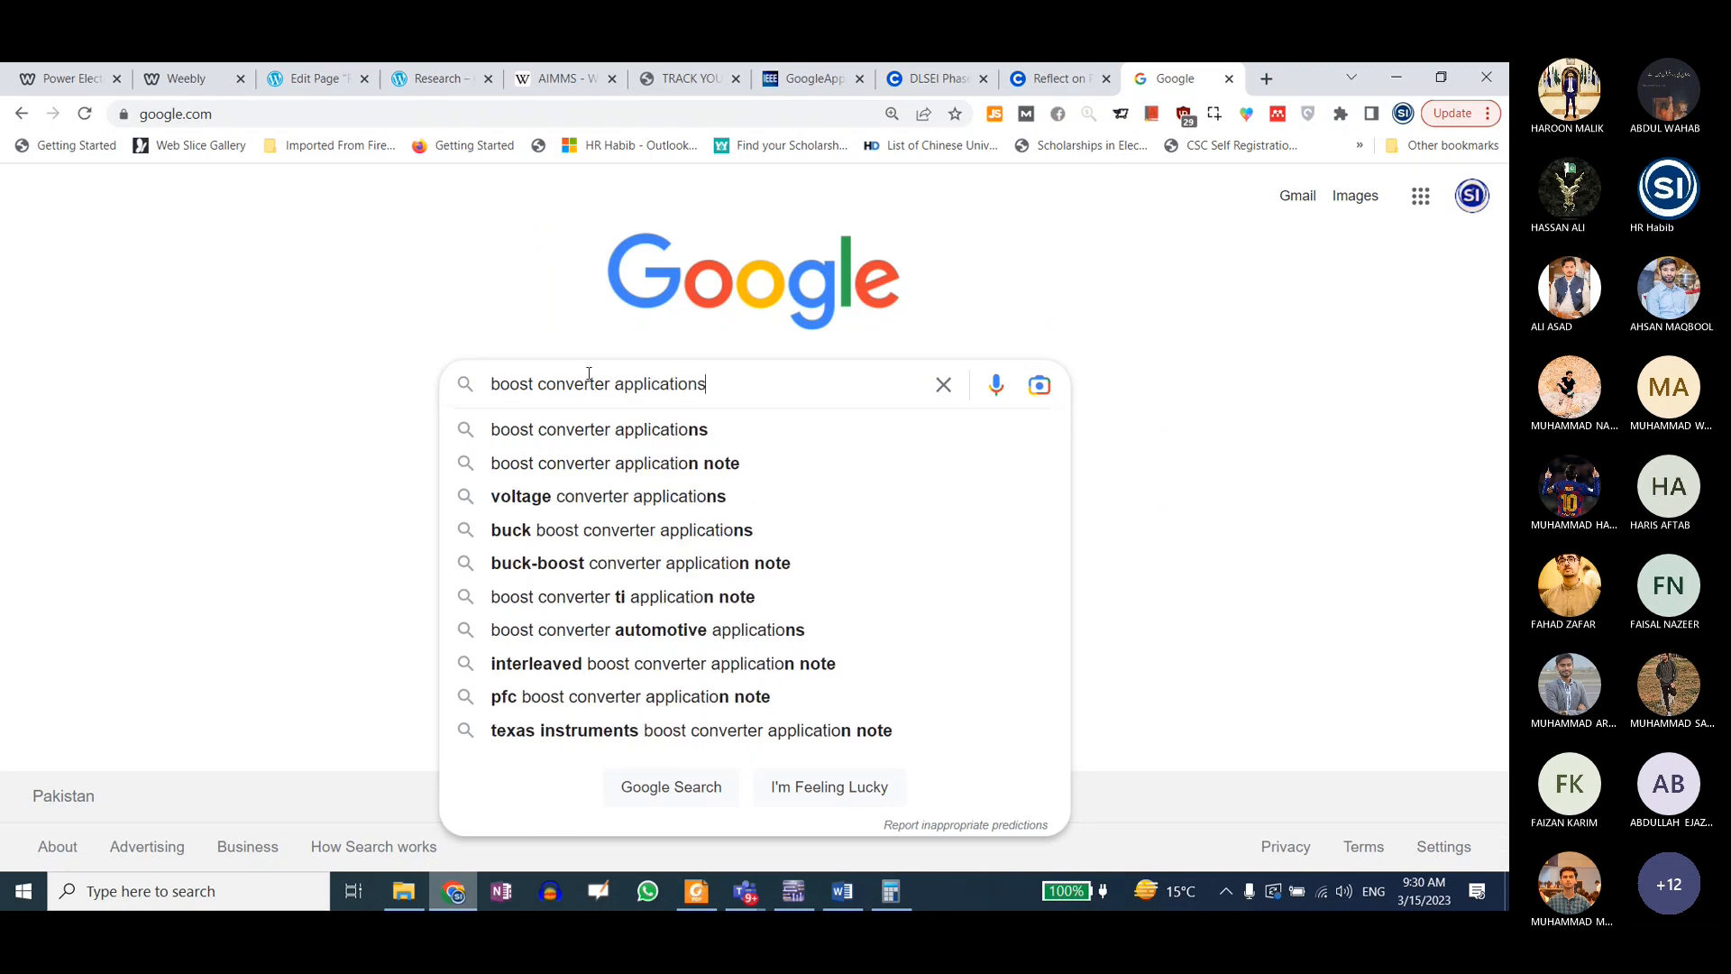
{"action": "key", "text": "Return"}
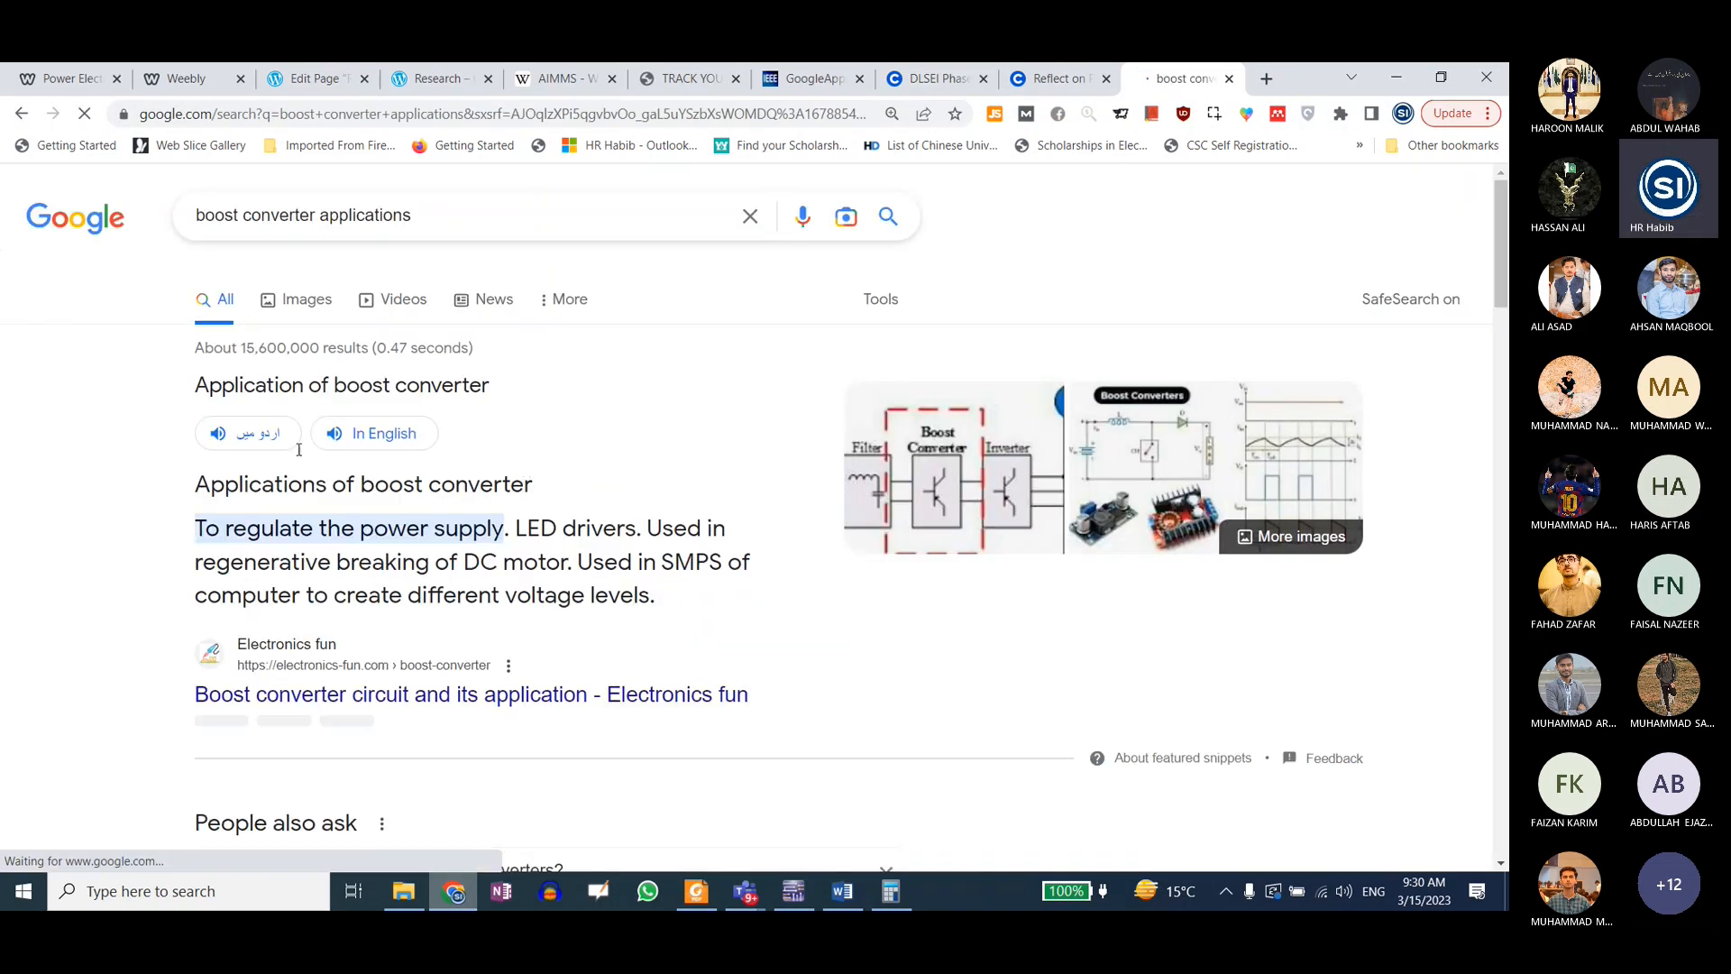
Step: Show the image results and refine the Google search to "boost converter applications in laptop adapter"
{"action": "left_click", "coordinate": [308, 302]}
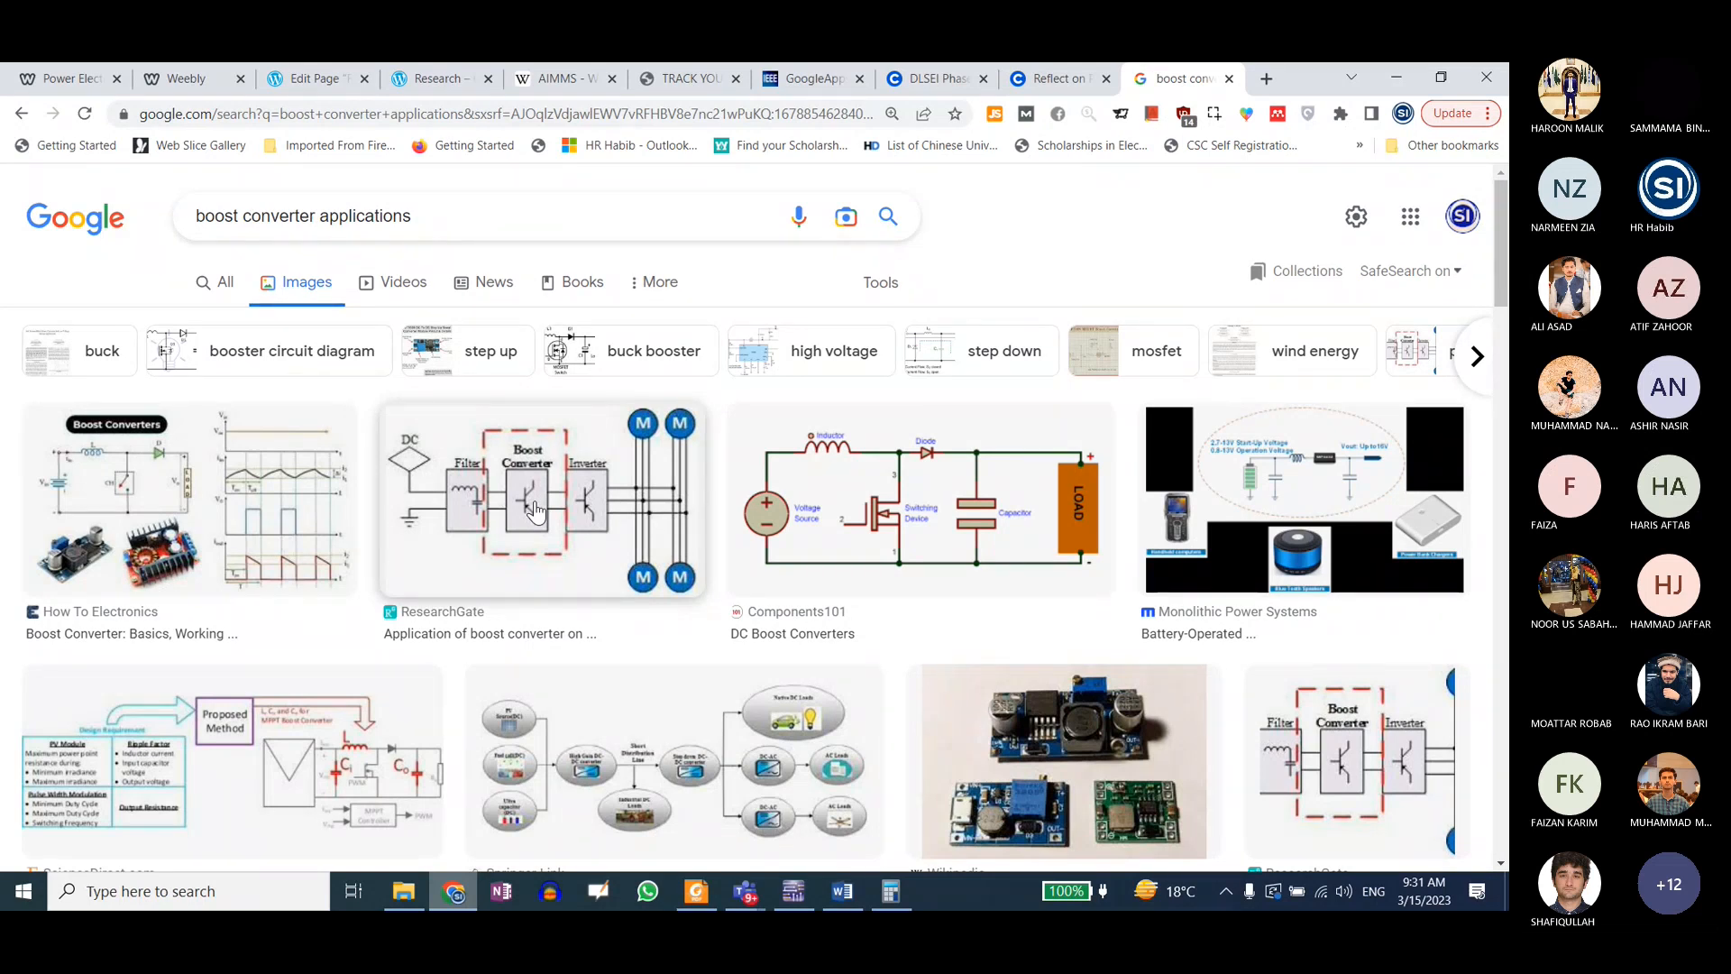
{"action": "double_click", "coordinate": [442, 223]}
{"action": "left_click", "coordinate": [461, 213]}
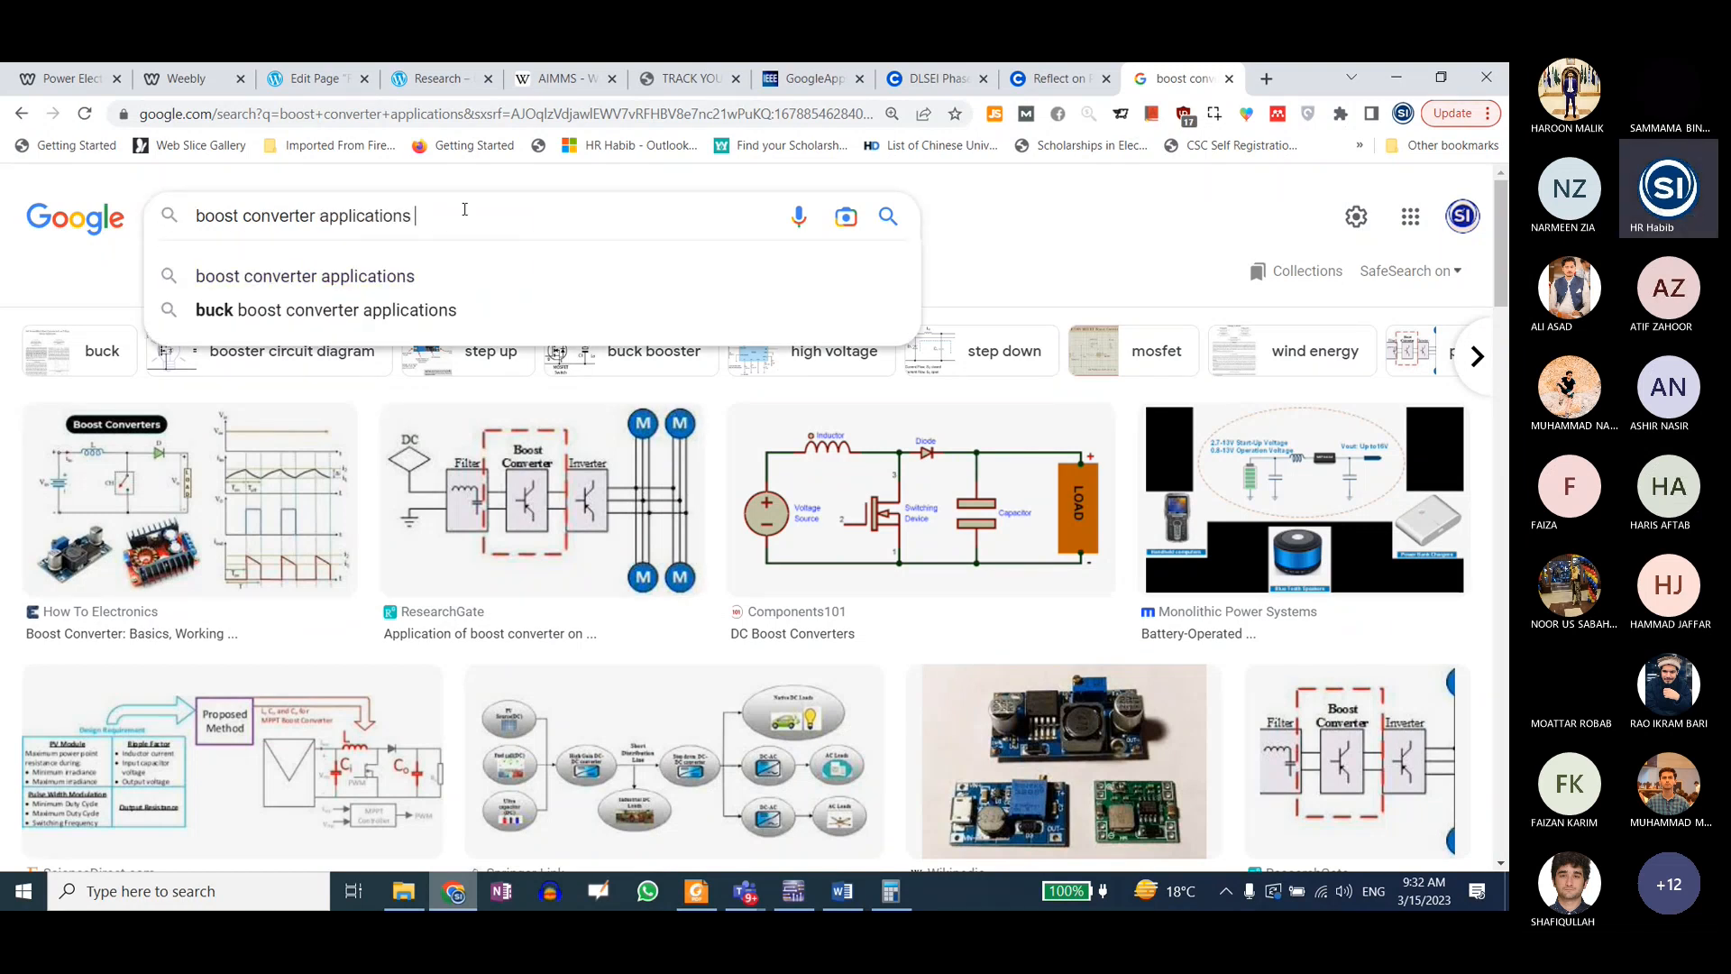
{"action": "type", "text": "in laptop"}
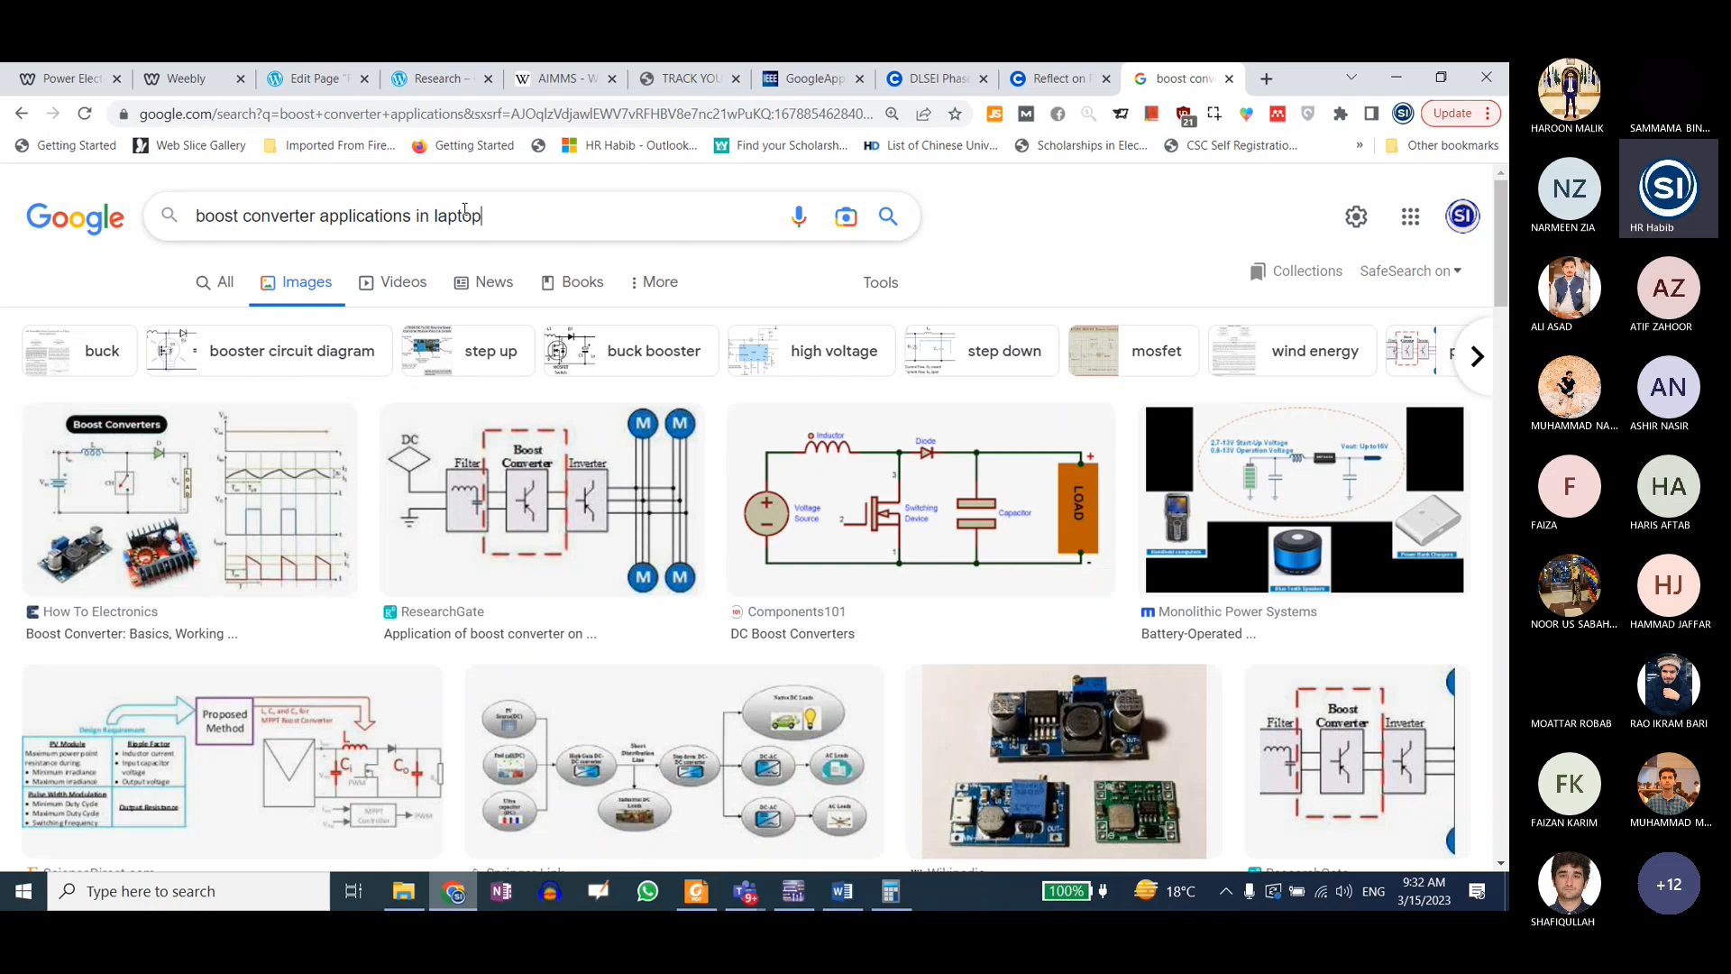
{"action": "type", "text": " adopter"}
{"action": "key", "text": "Return"}
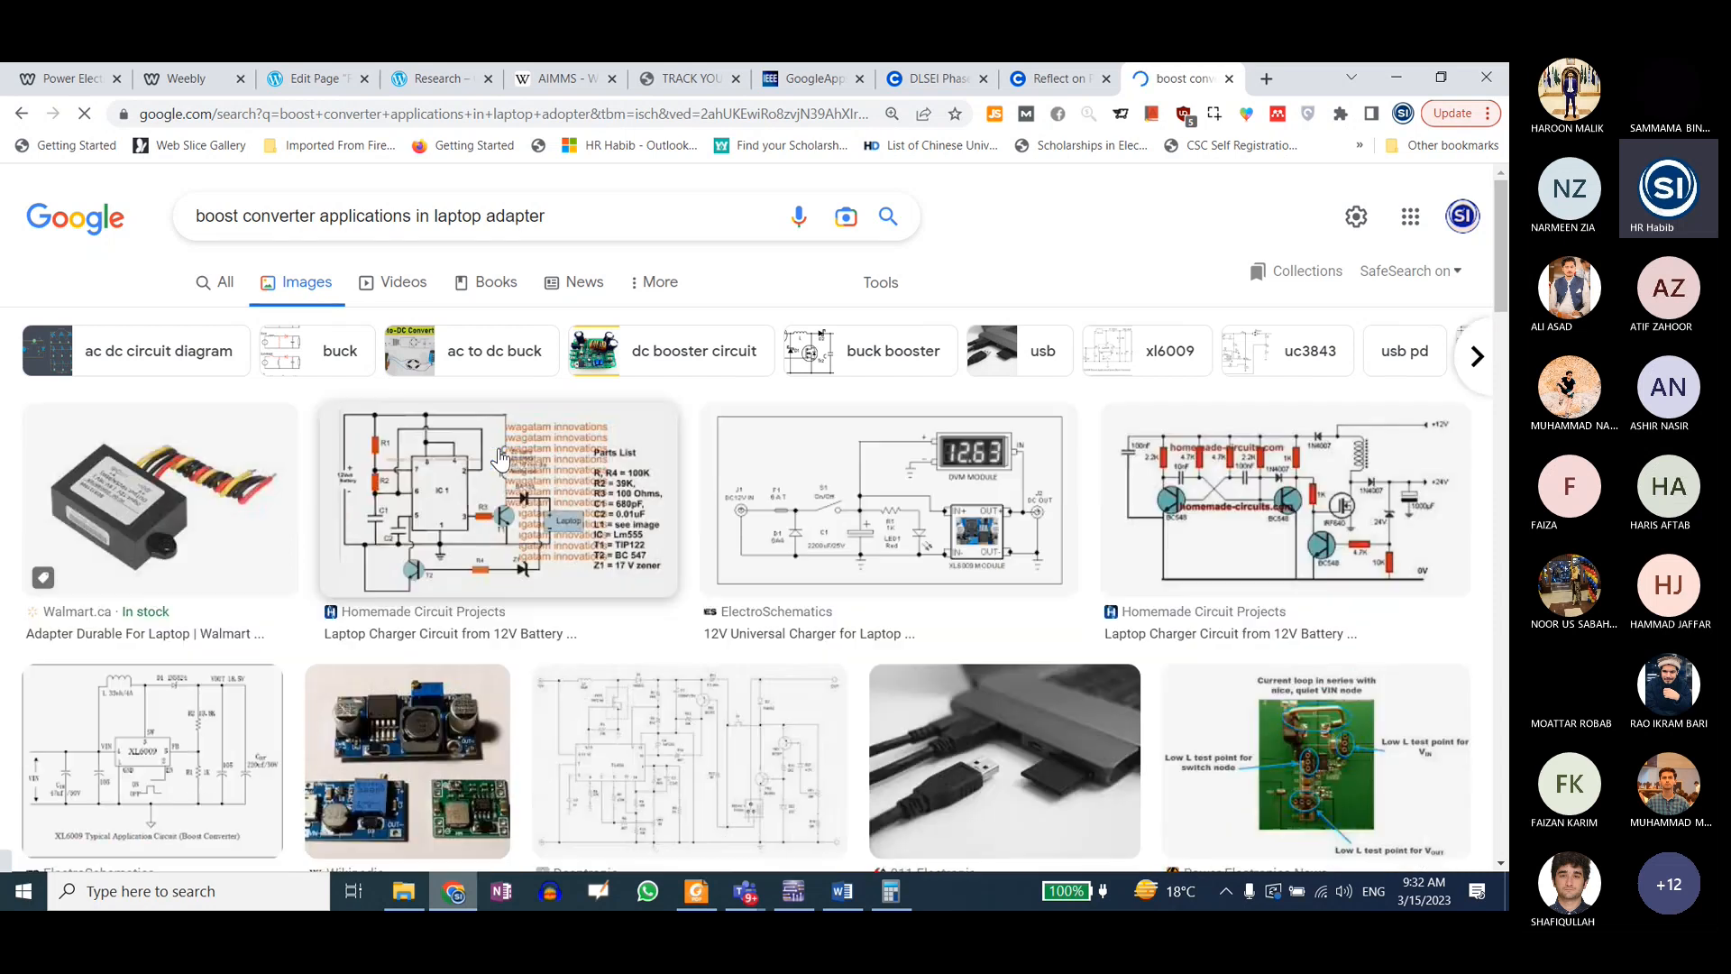
Step: Browse the laptop adapter circuit images and return to the Boost SPDT circuit in Multisim
{"action": "scroll", "coordinate": [699, 624], "scroll_direction": "down", "scroll_amount": 4}
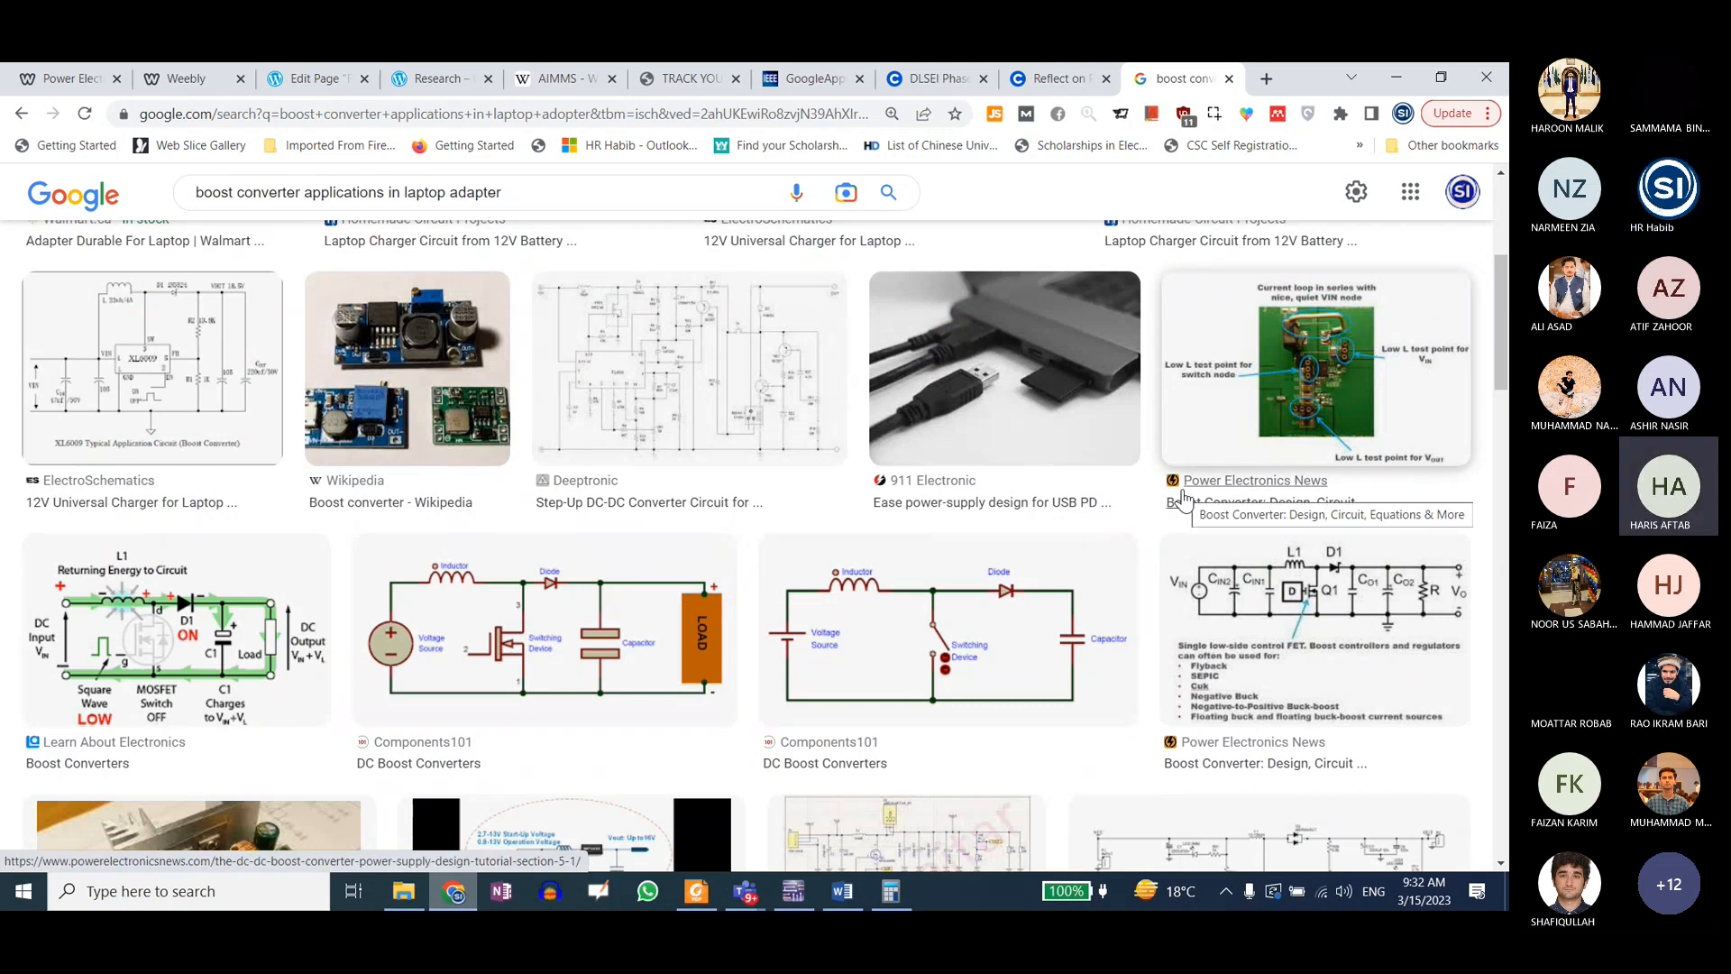
{"action": "scroll", "coordinate": [531, 748], "scroll_direction": "down", "scroll_amount": 4}
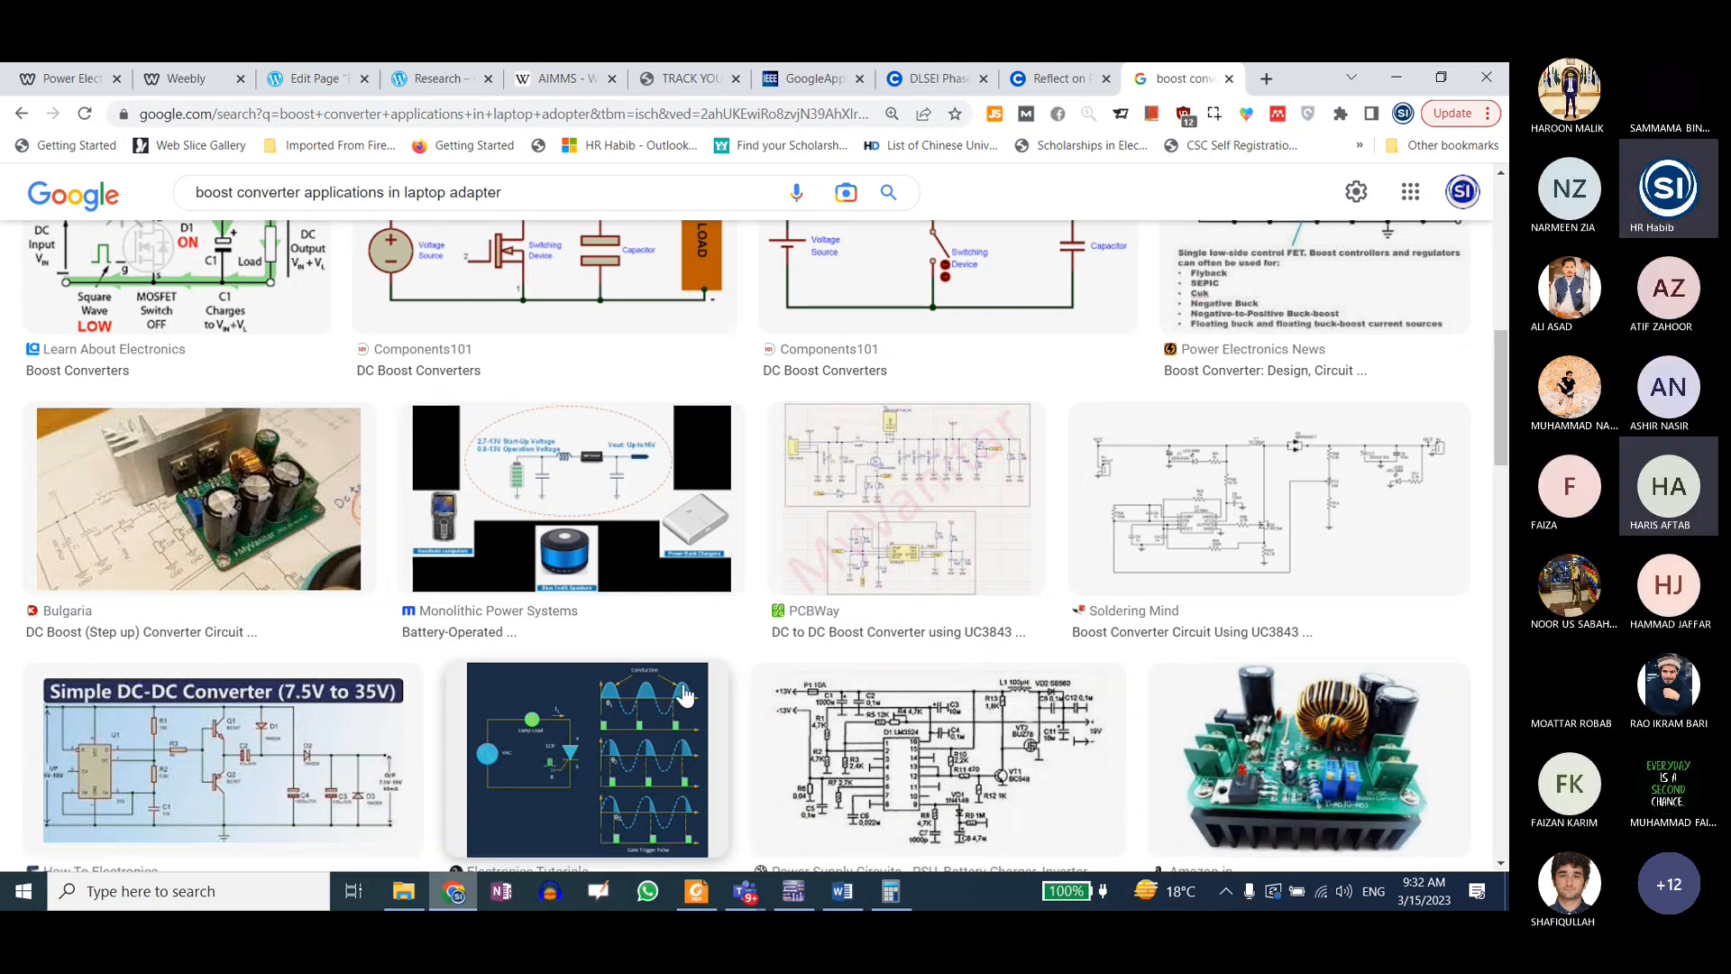
{"action": "scroll", "coordinate": [683, 692], "scroll_direction": "up", "scroll_amount": 3}
{"action": "scroll", "coordinate": [682, 693], "scroll_direction": "up", "scroll_amount": 5}
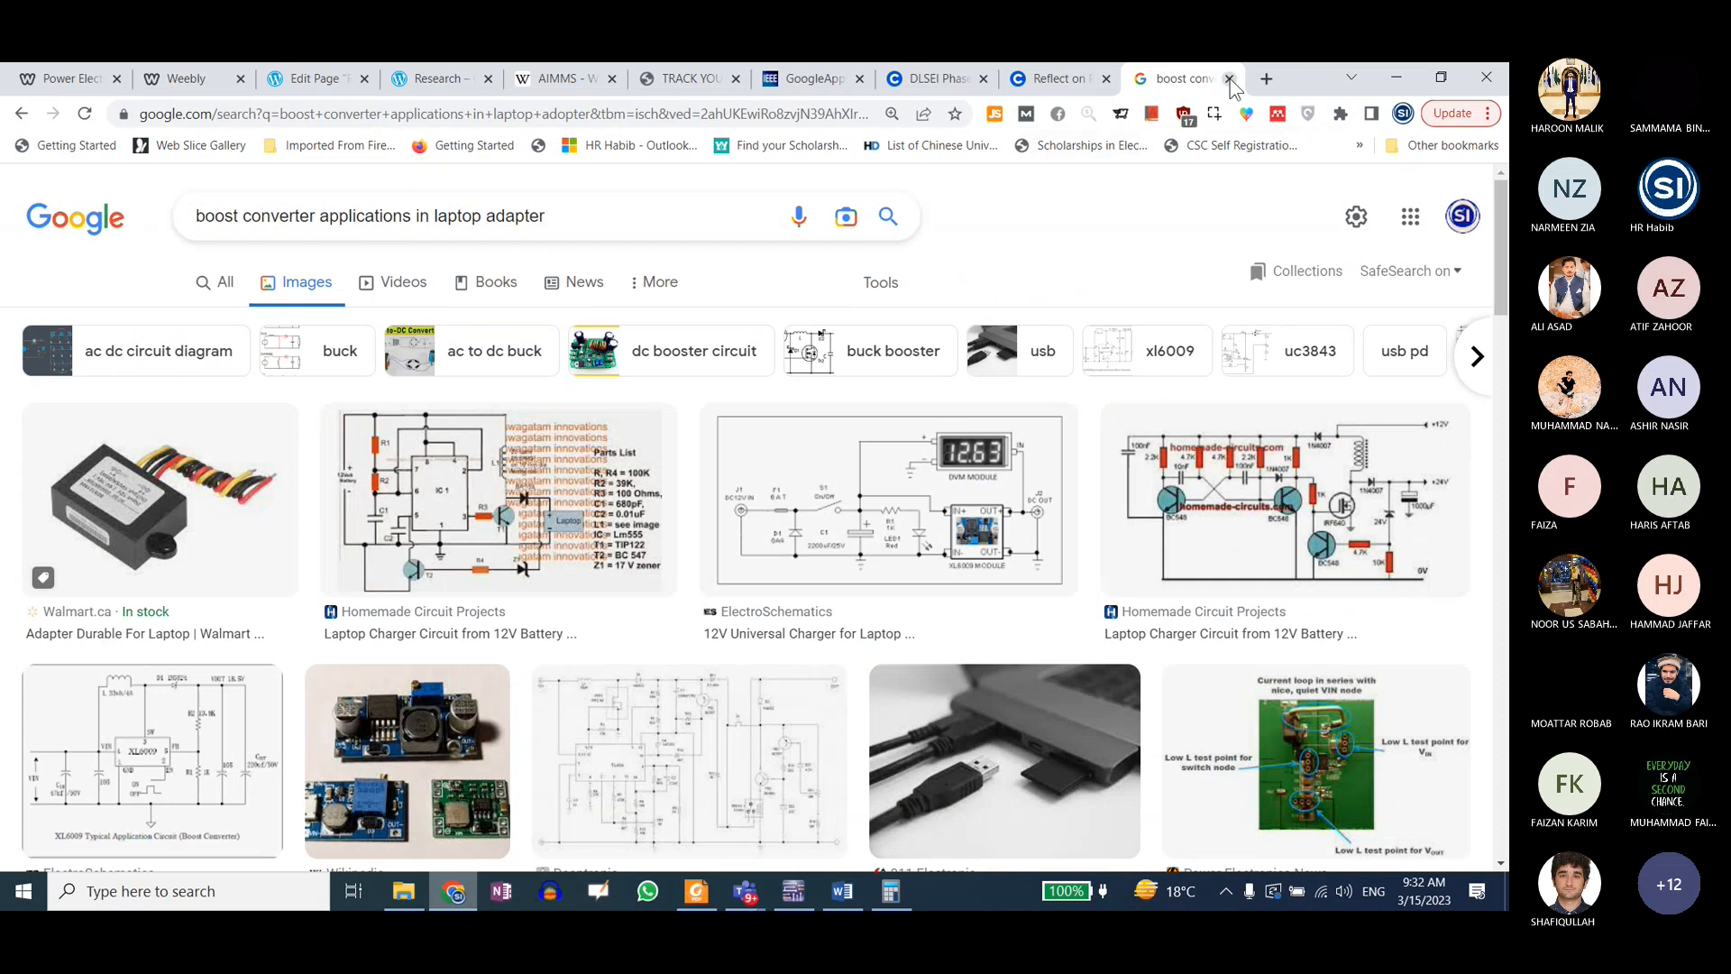
{"action": "left_click", "coordinate": [1396, 77]}
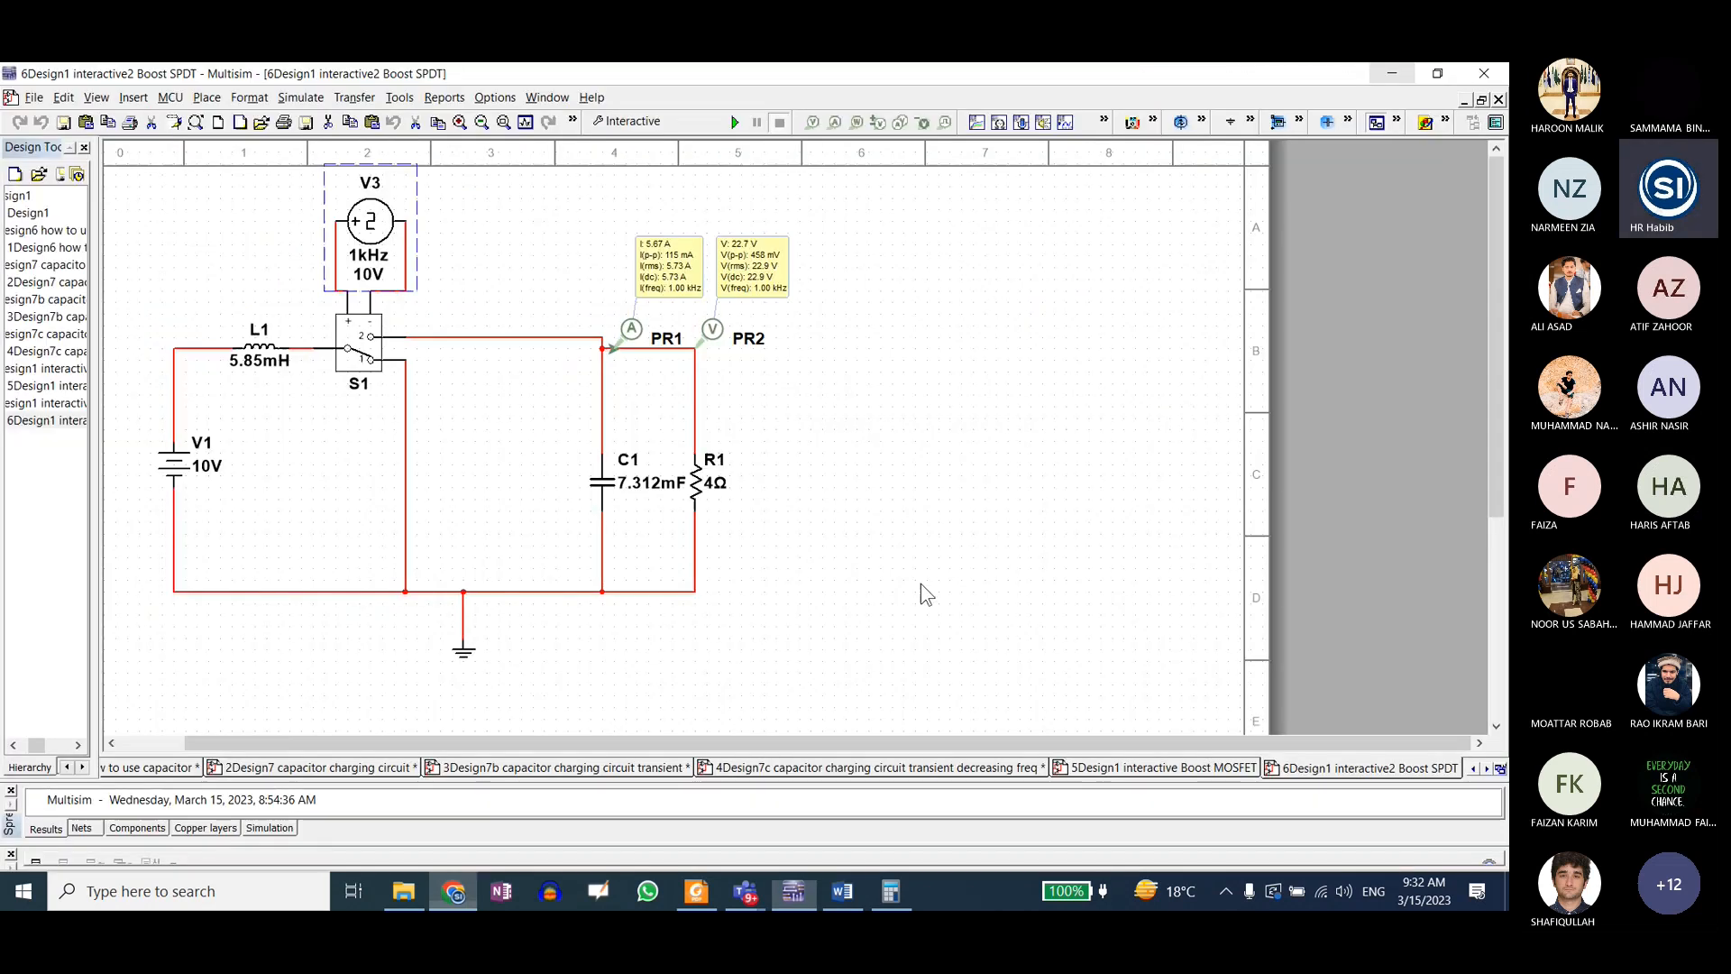
{"action": "left_click", "coordinate": [789, 550]}
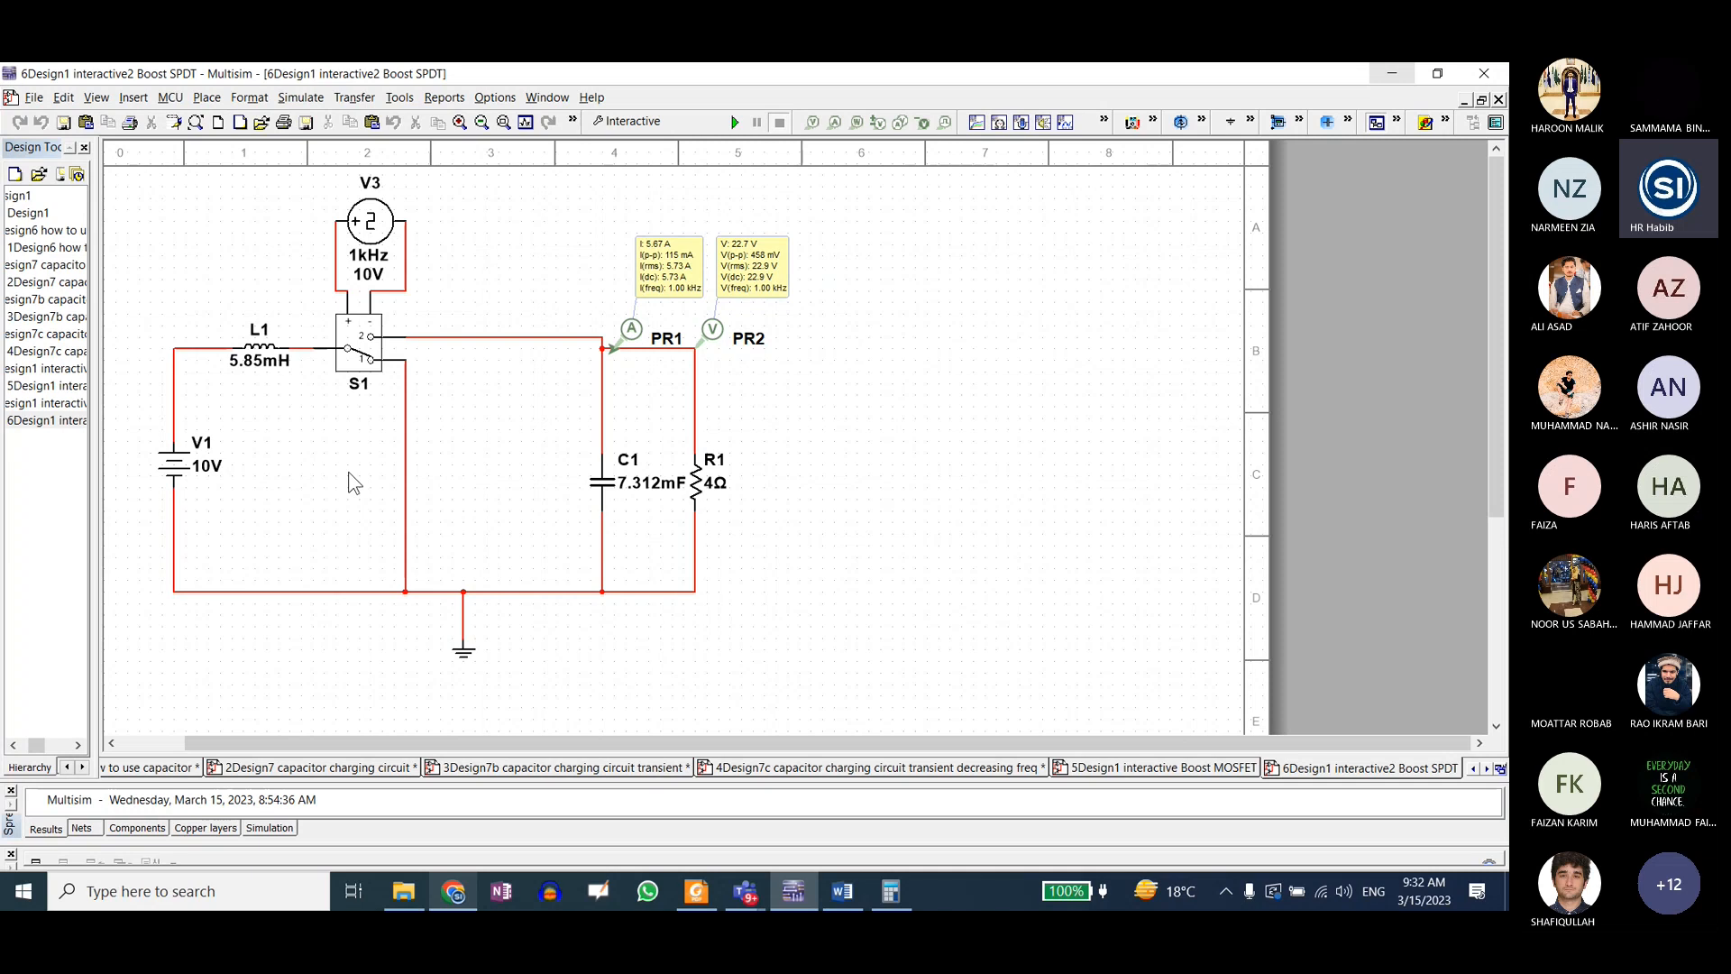
Step: Switch to Notes.pdf in Foxit Reader and show the Boost Converter "Data Given" list on page 18
{"action": "left_click", "coordinate": [696, 890]}
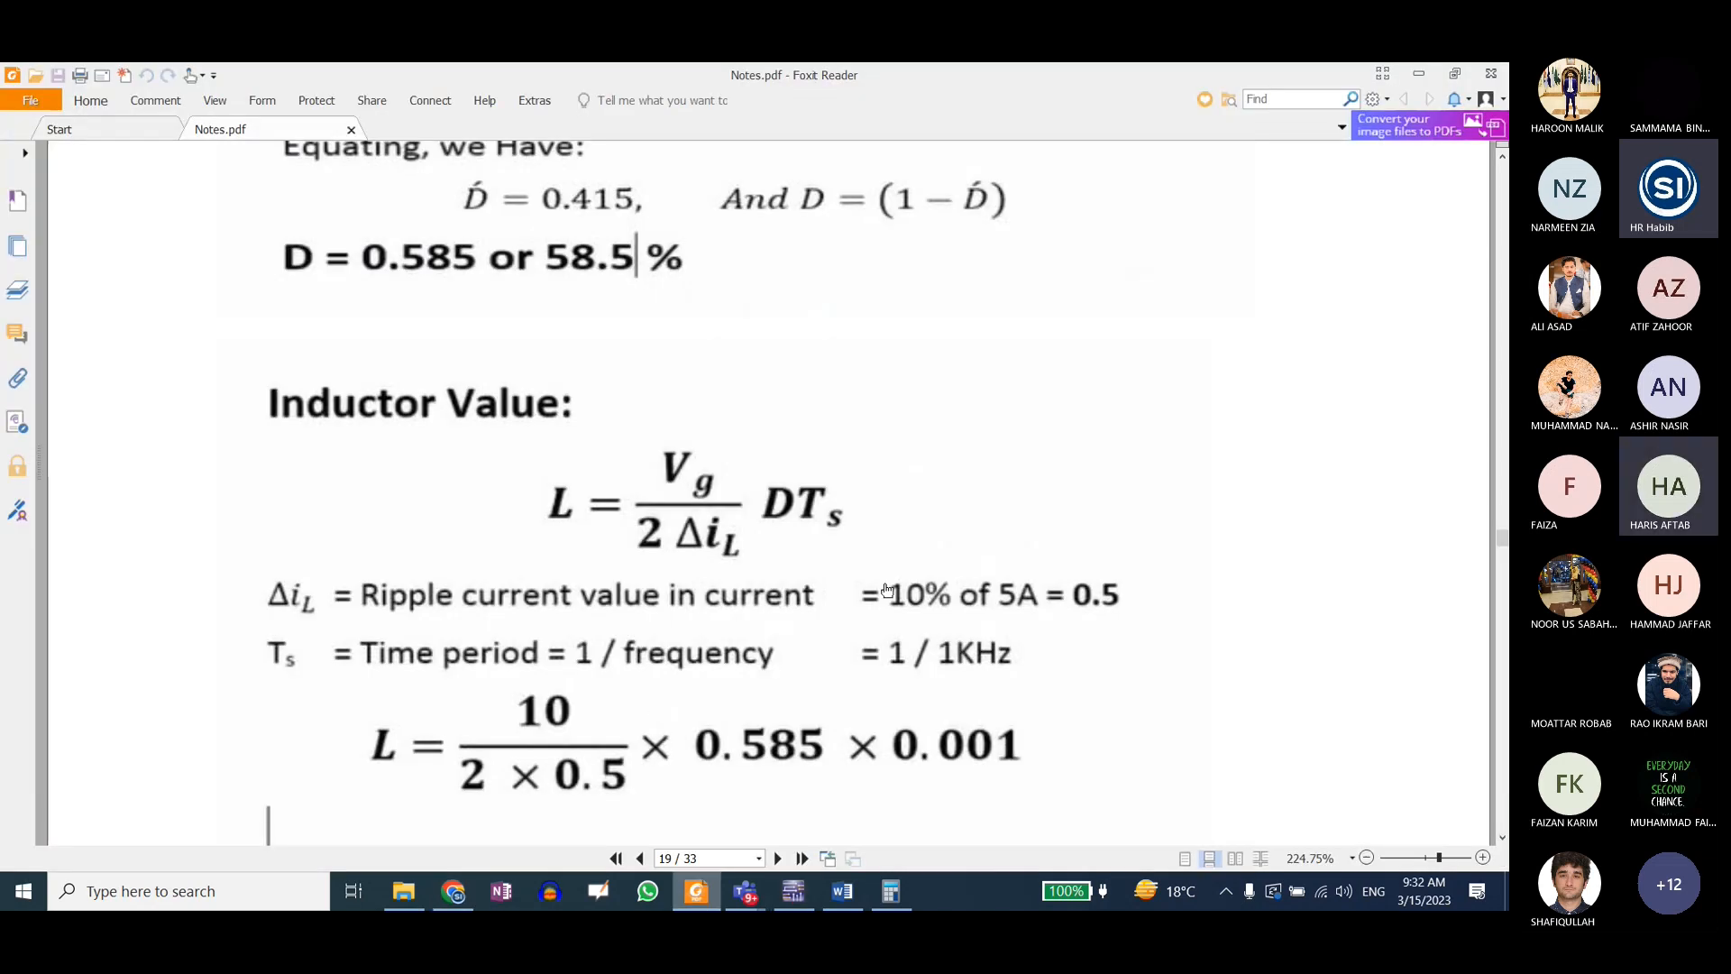
{"action": "scroll", "coordinate": [887, 590], "scroll_direction": "up", "scroll_amount": 10}
{"action": "scroll", "coordinate": [916, 588], "scroll_direction": "up", "scroll_amount": 8}
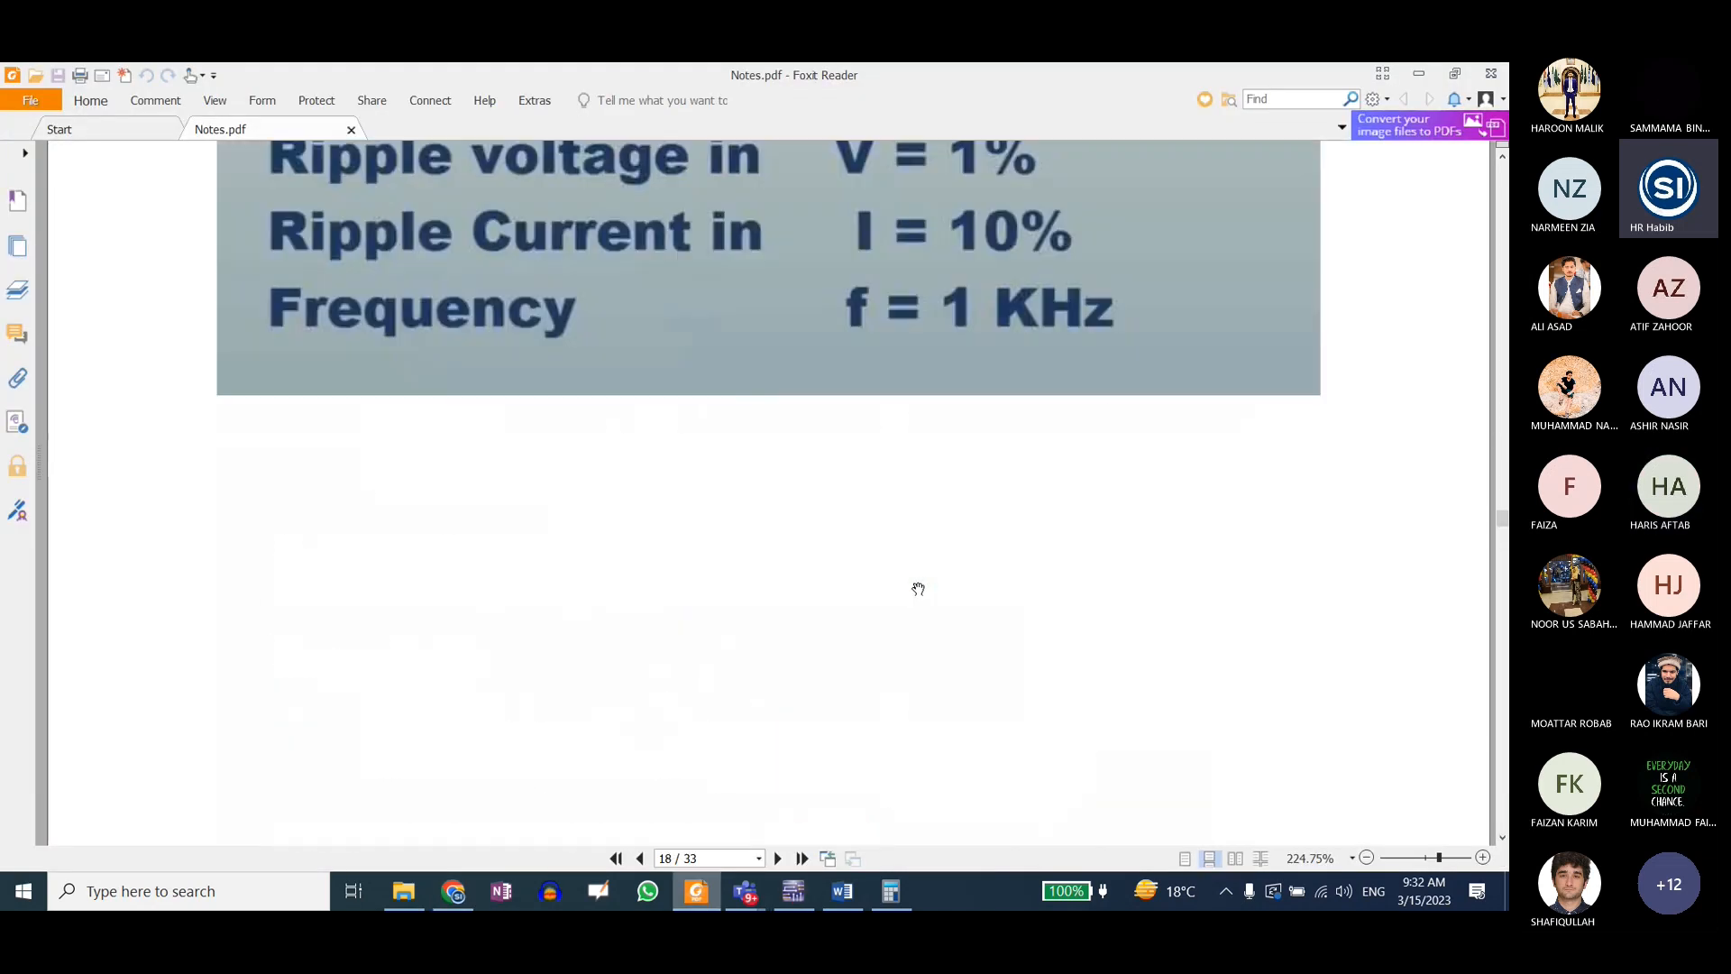
{"action": "scroll", "coordinate": [918, 590], "scroll_direction": "up", "scroll_amount": 4}
{"action": "scroll", "coordinate": [918, 589], "scroll_direction": "up", "scroll_amount": 3}
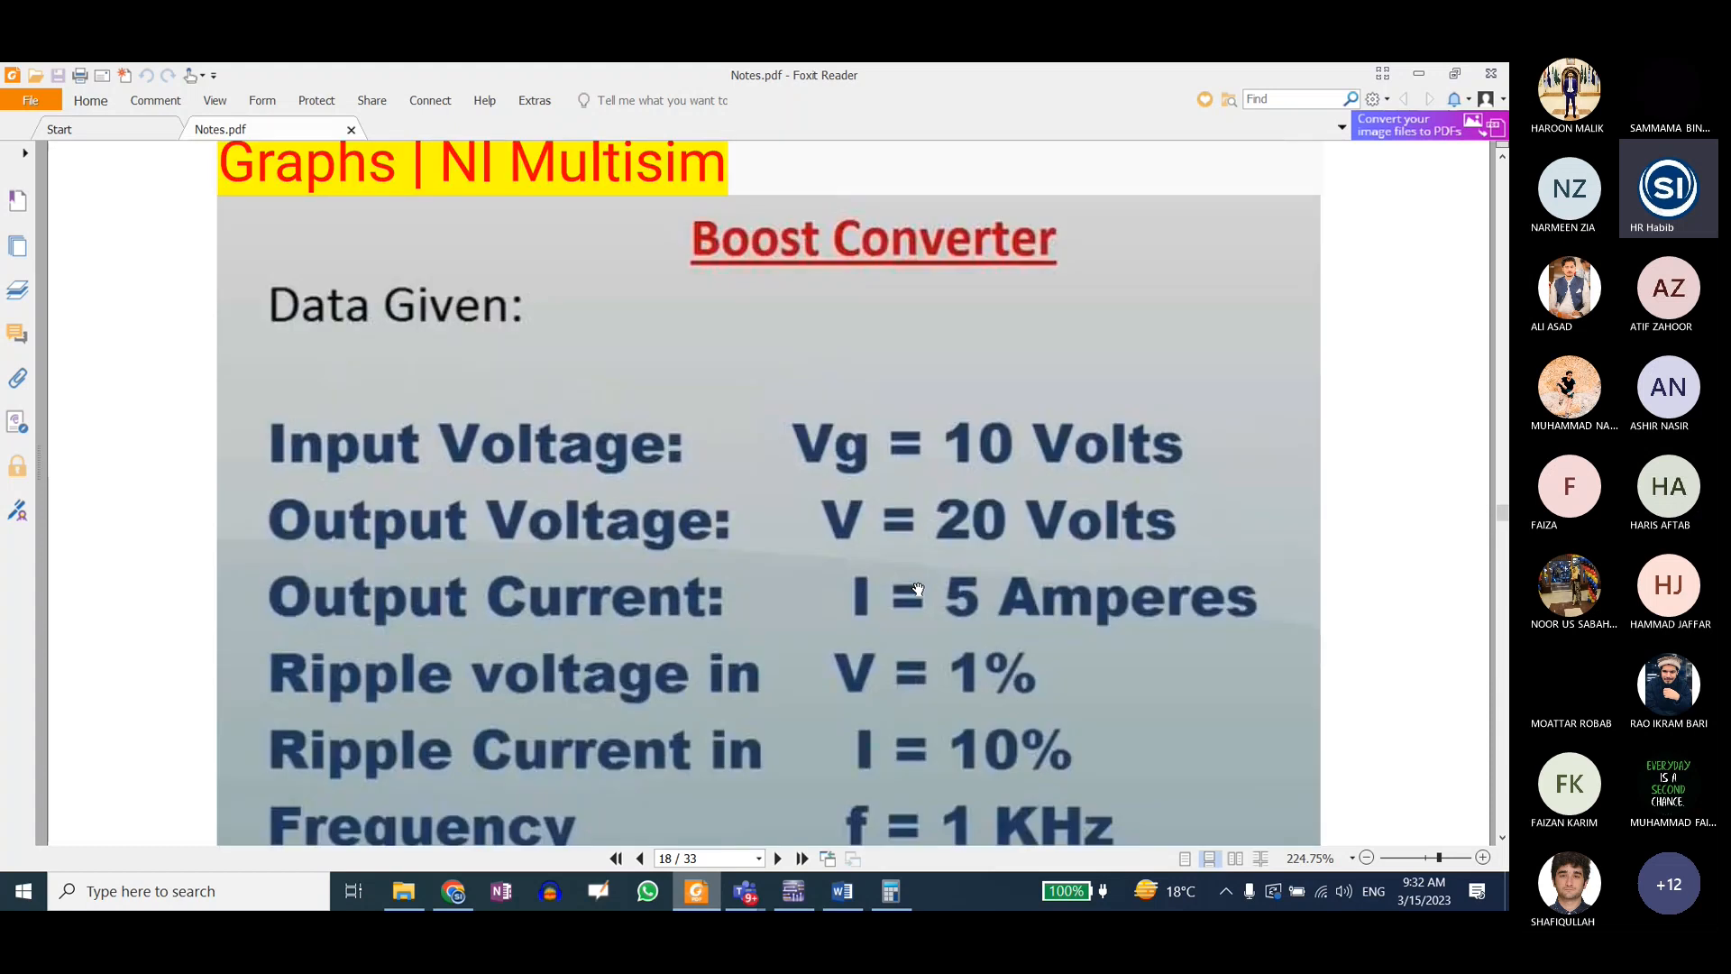
{"action": "scroll", "coordinate": [918, 590], "scroll_direction": "down", "scroll_amount": 1}
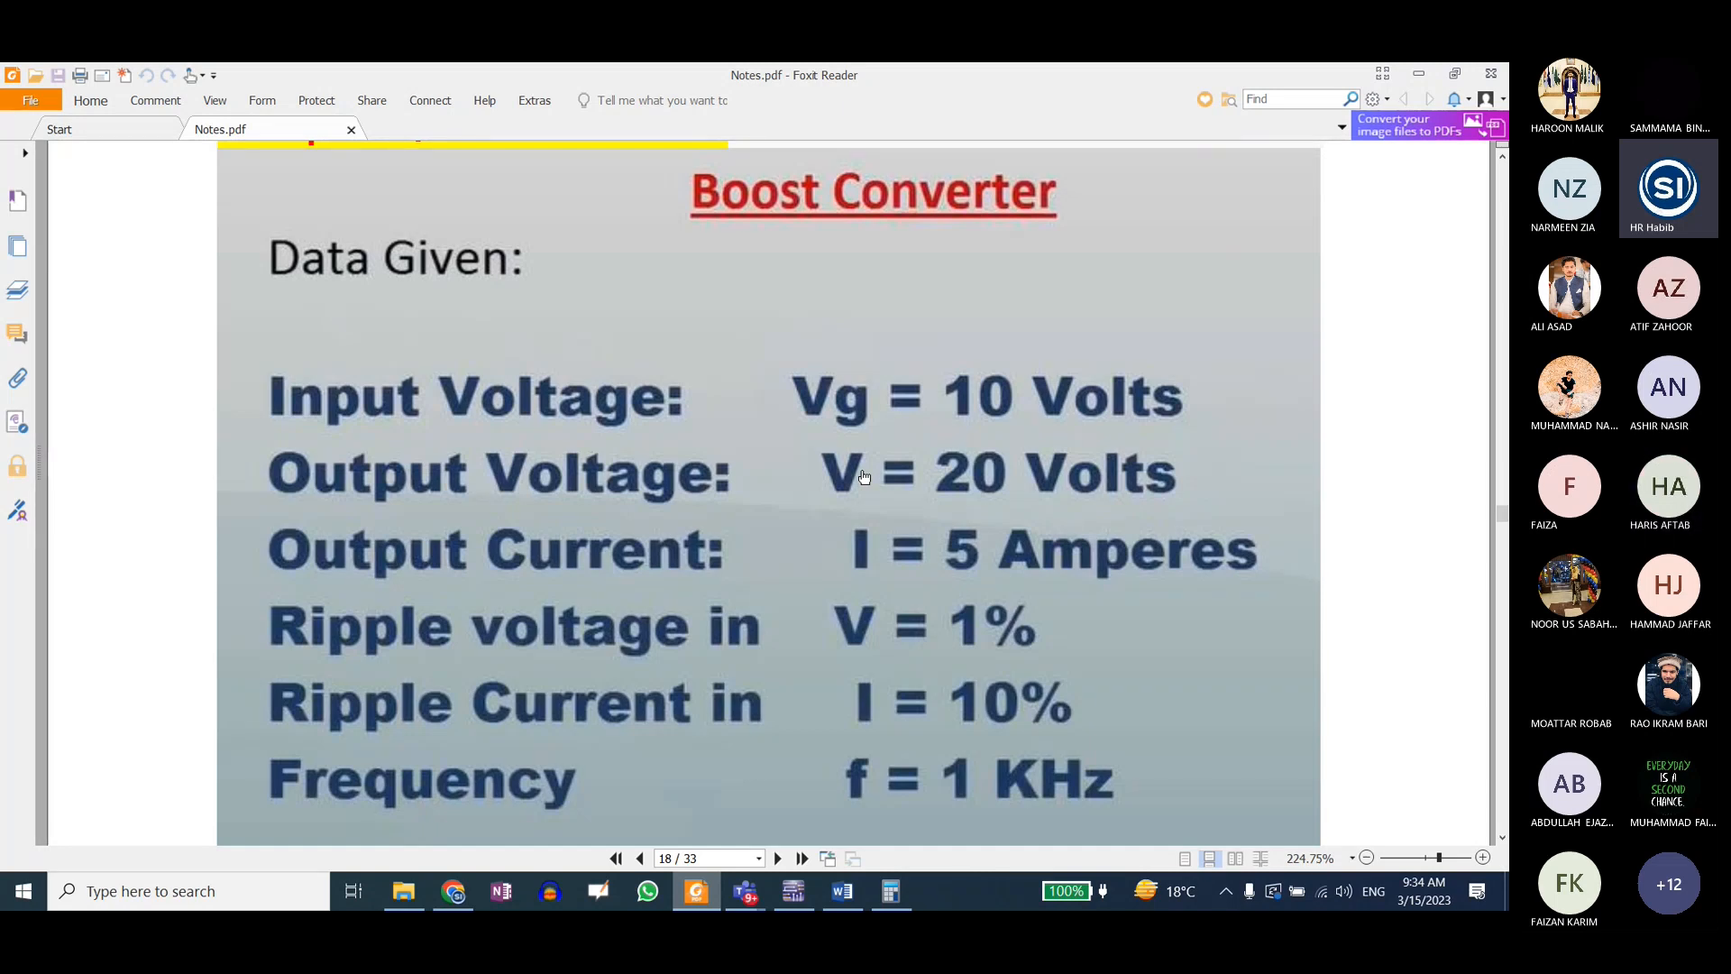
{"action": "key", "text": "Num_Lock"}
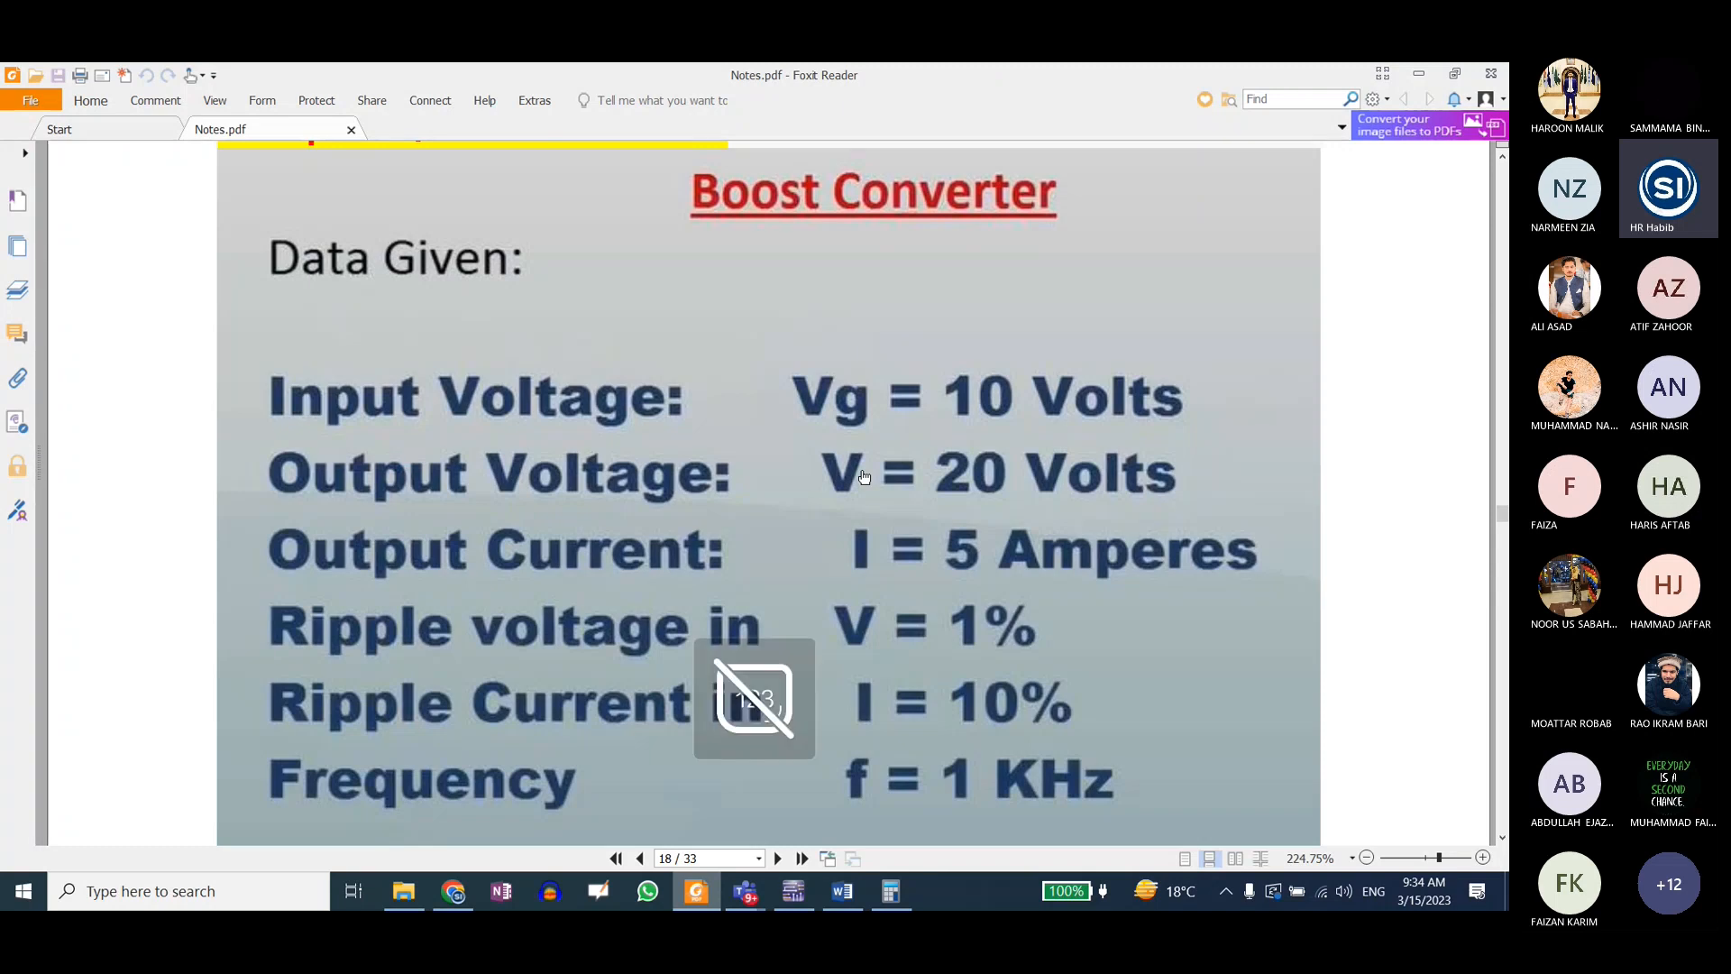
{"action": "key", "text": "Num_Lock"}
{"action": "key", "text": "Caps_Lock"}
{"action": "key", "text": "Caps_Lock"}
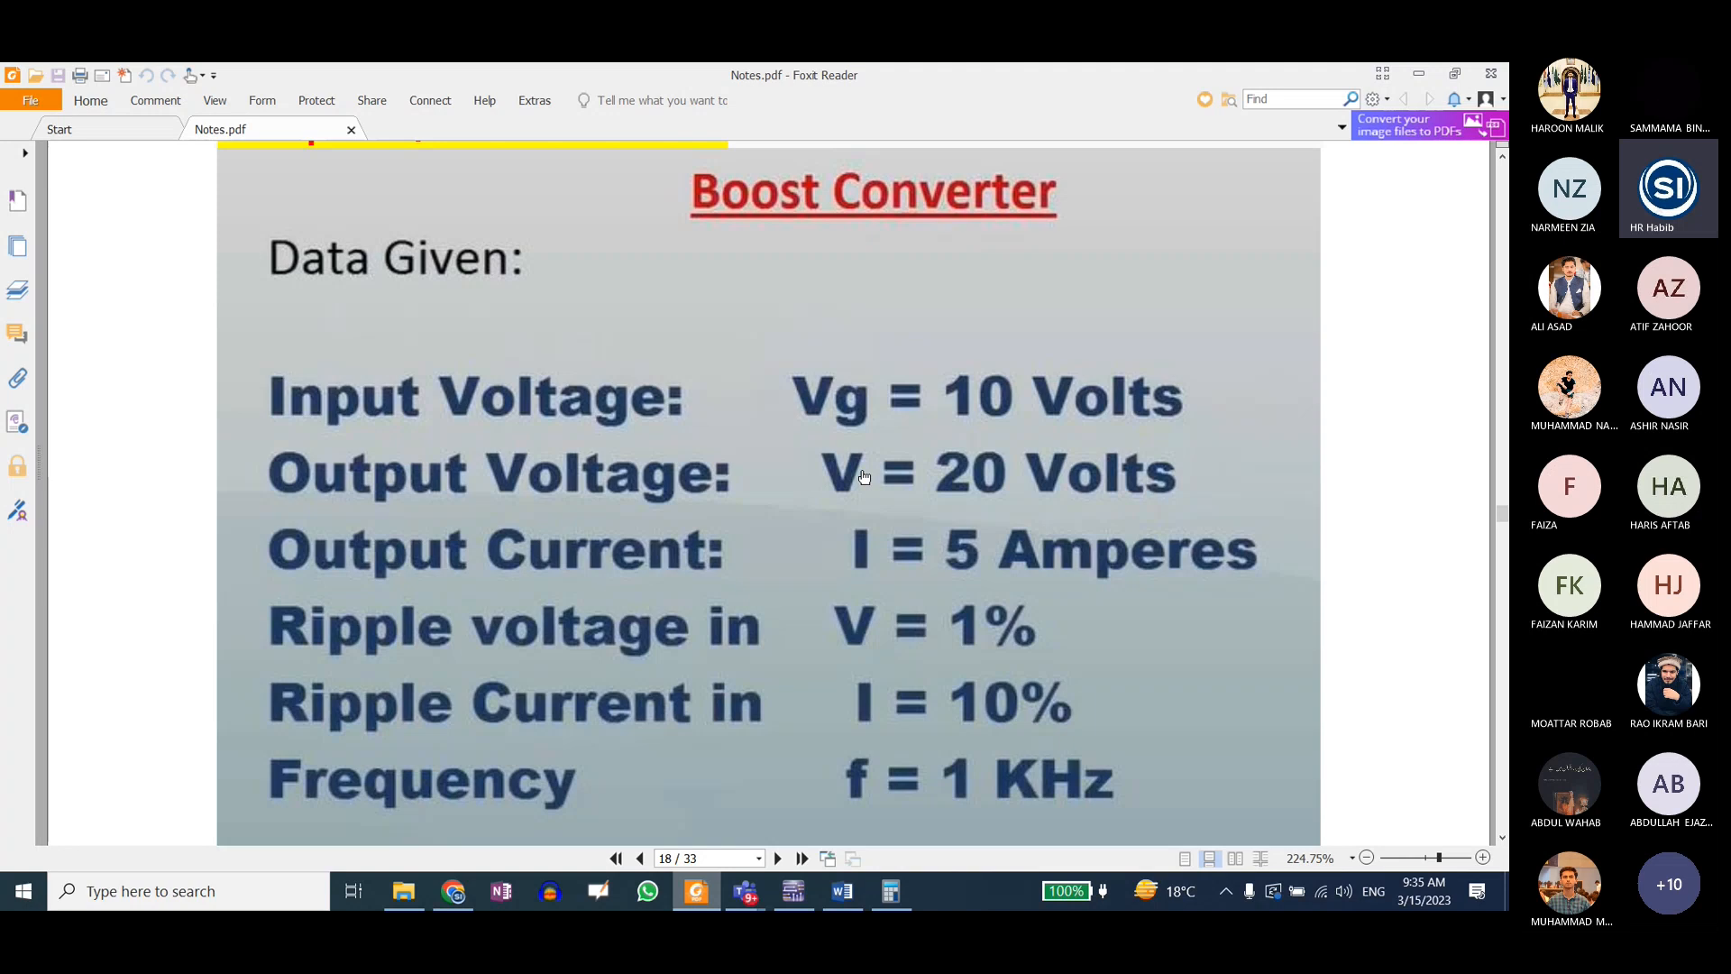
Step: Switch to Chrome and search Google Images for "laptop power supply circuit"
{"action": "left_click", "coordinate": [454, 891]}
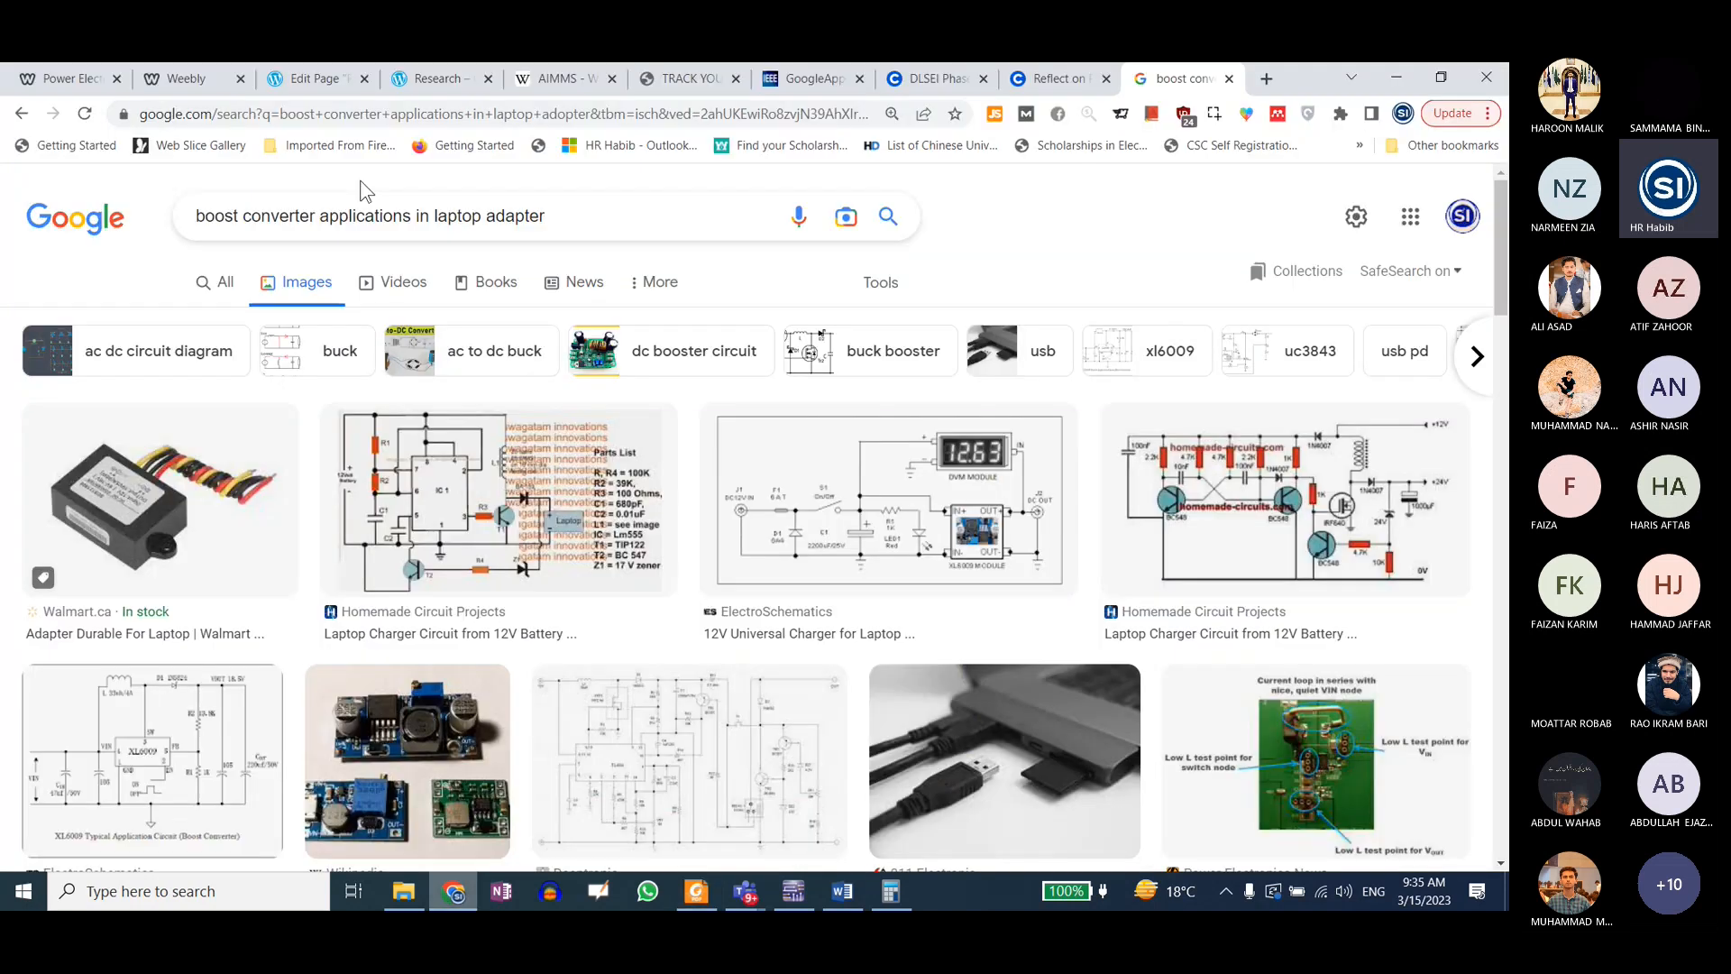
{"action": "left_click_drag", "start_coordinate": [435, 216], "coordinate": [194, 217]}
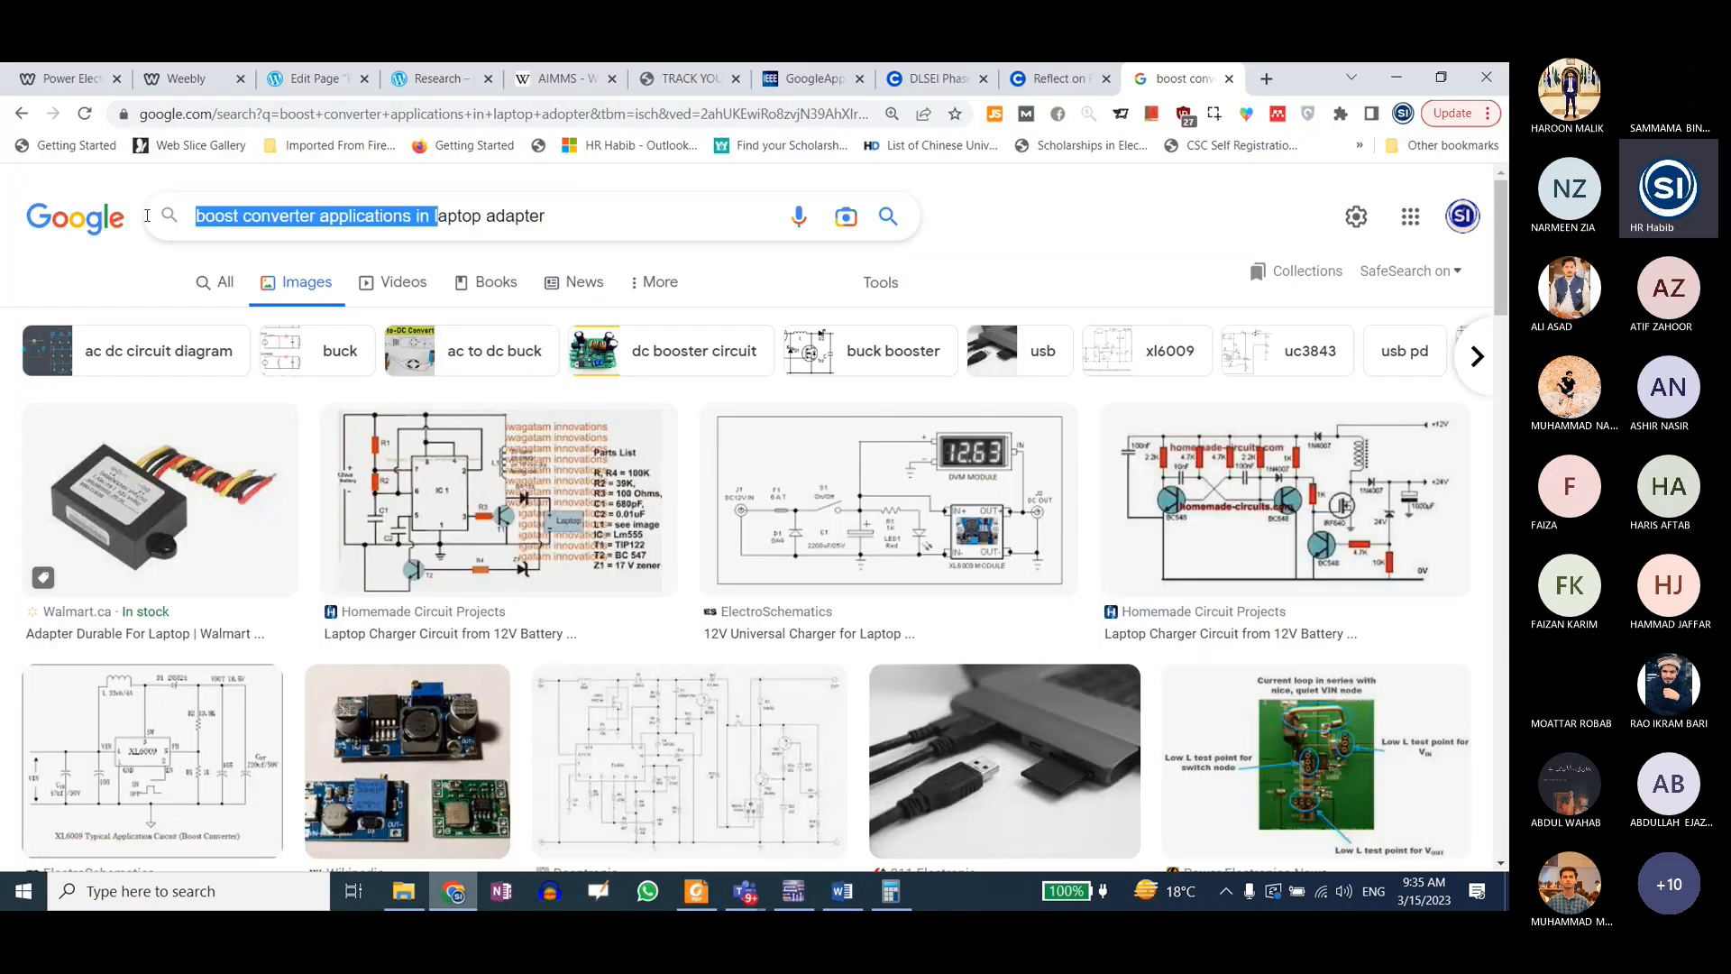
{"action": "key", "text": "BackSpace"}
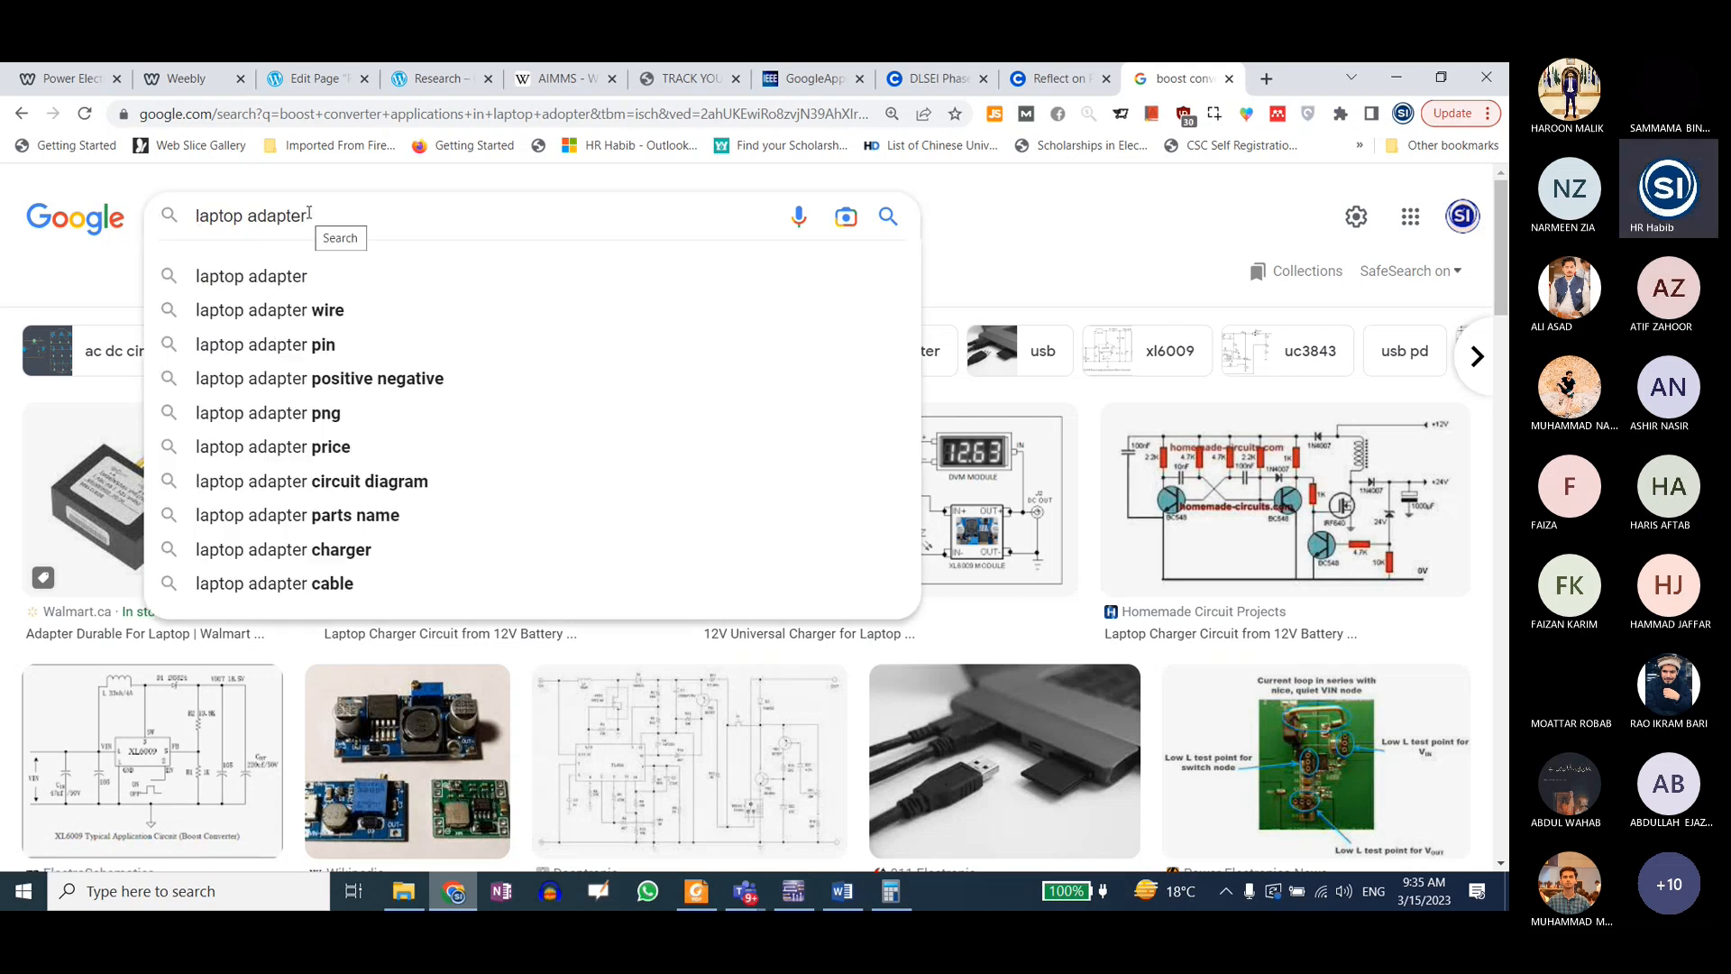
{"action": "double_click", "coordinate": [293, 217]}
{"action": "type", "text": "power"}
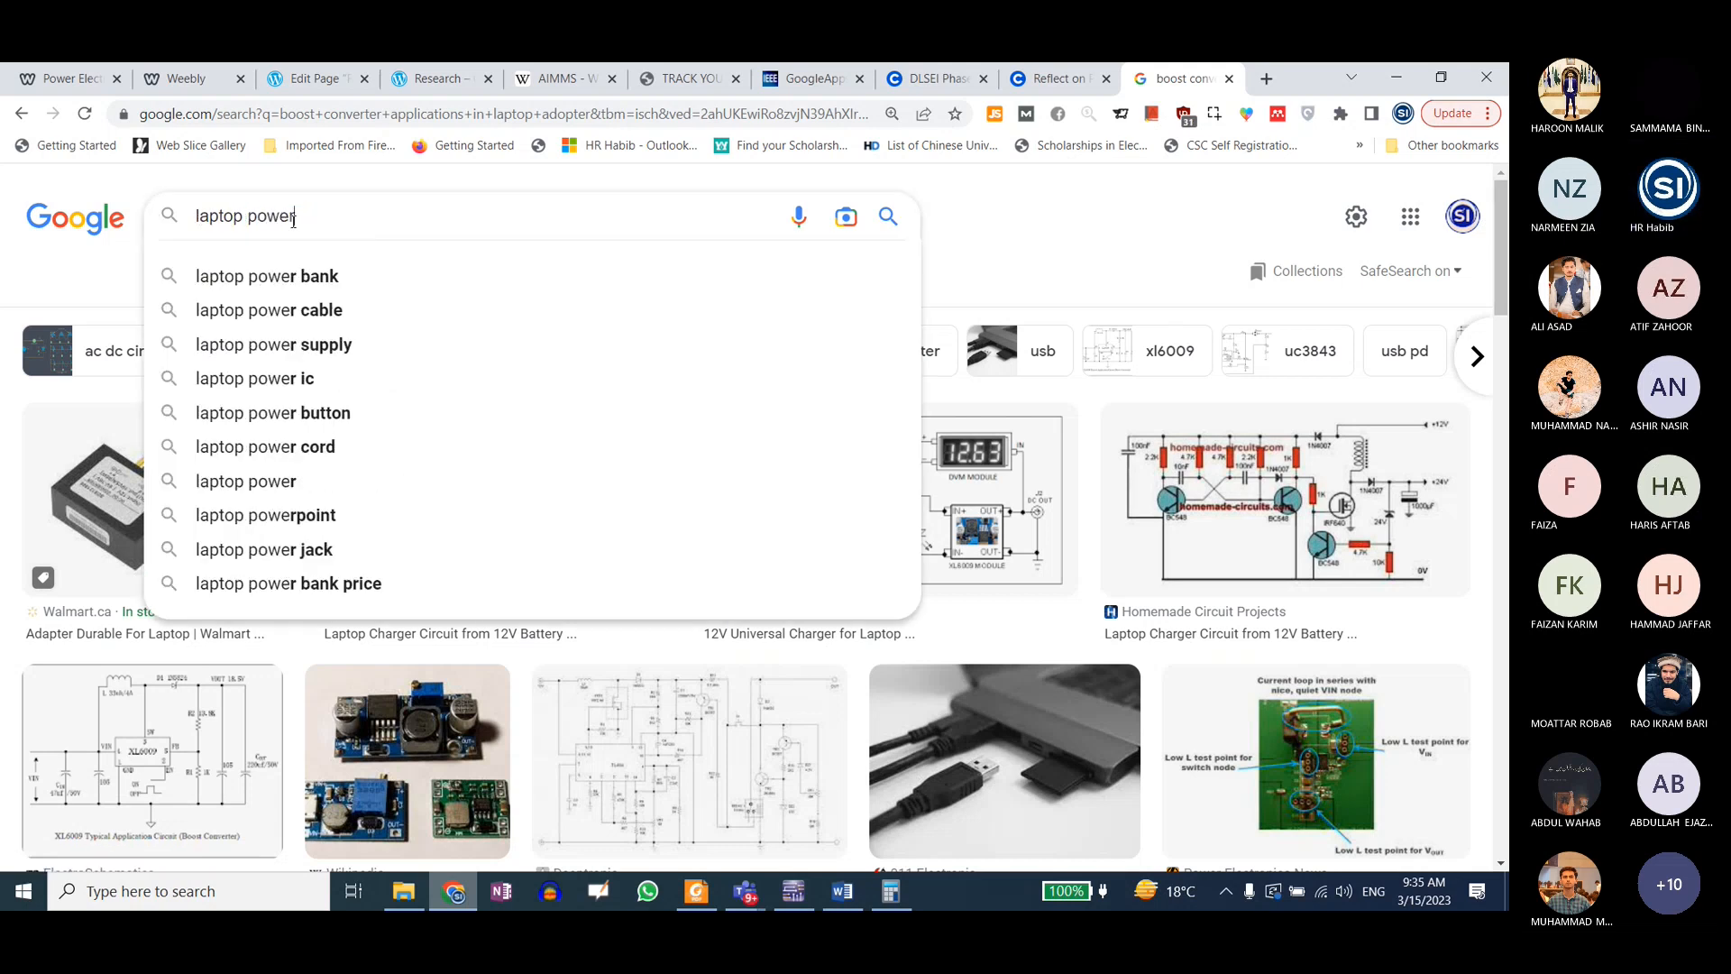
{"action": "type", "text": " supply circuit"}
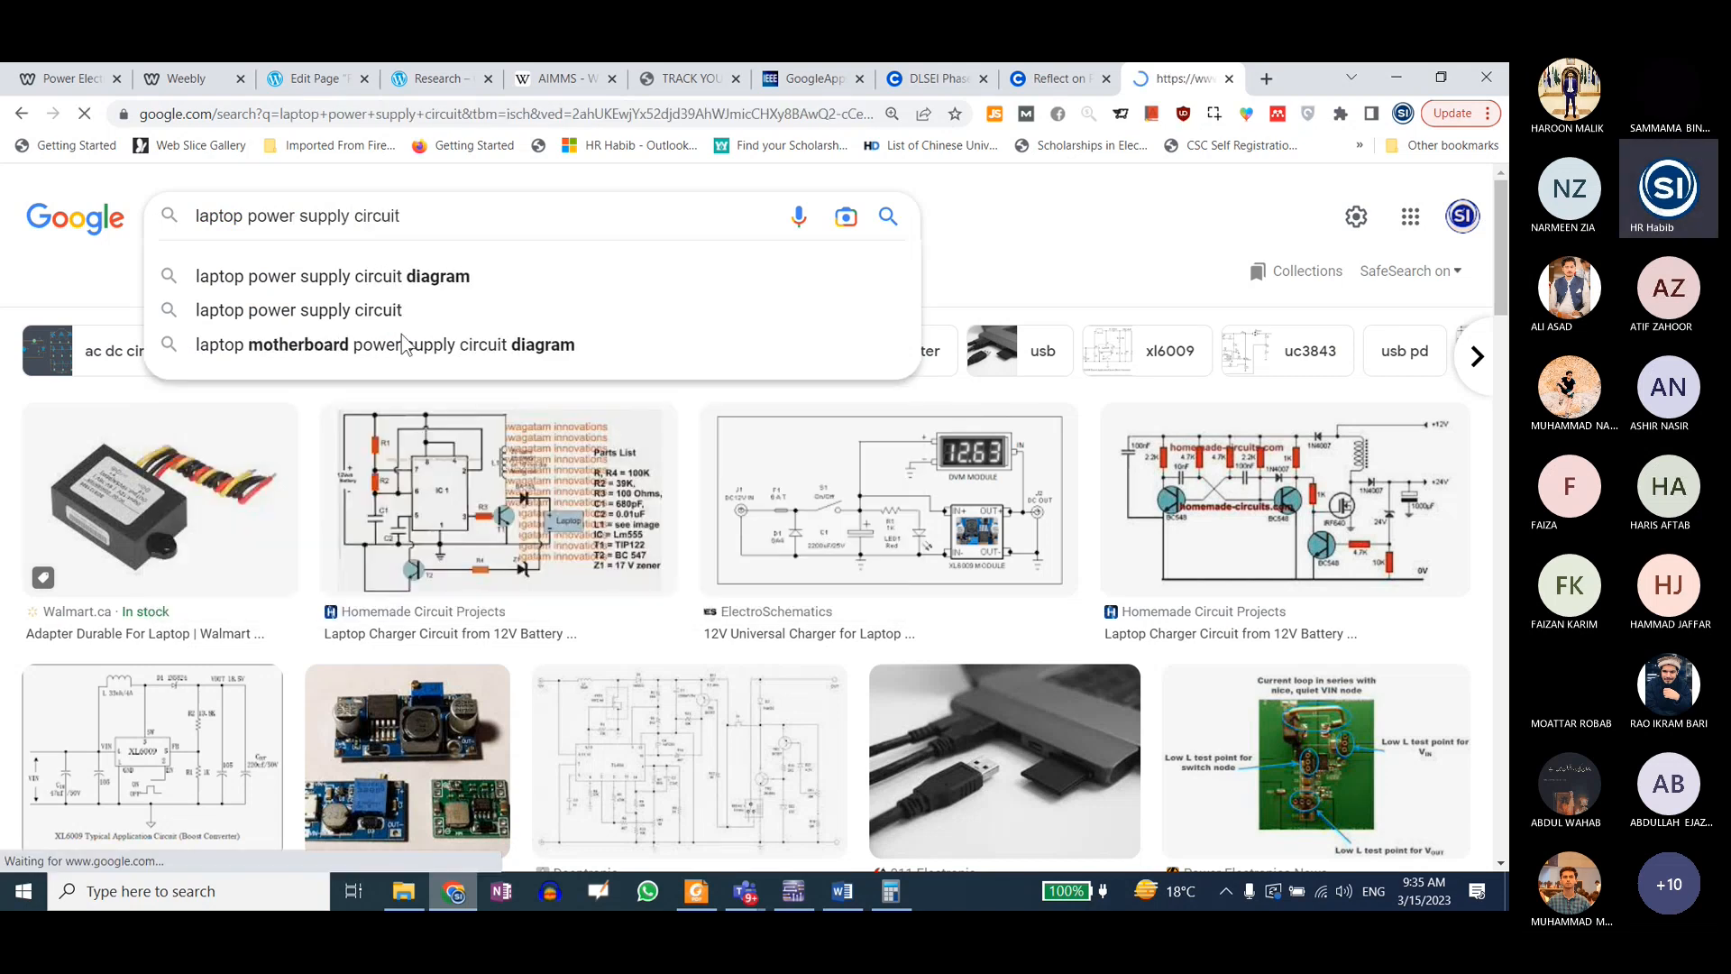
{"action": "key", "text": "Return"}
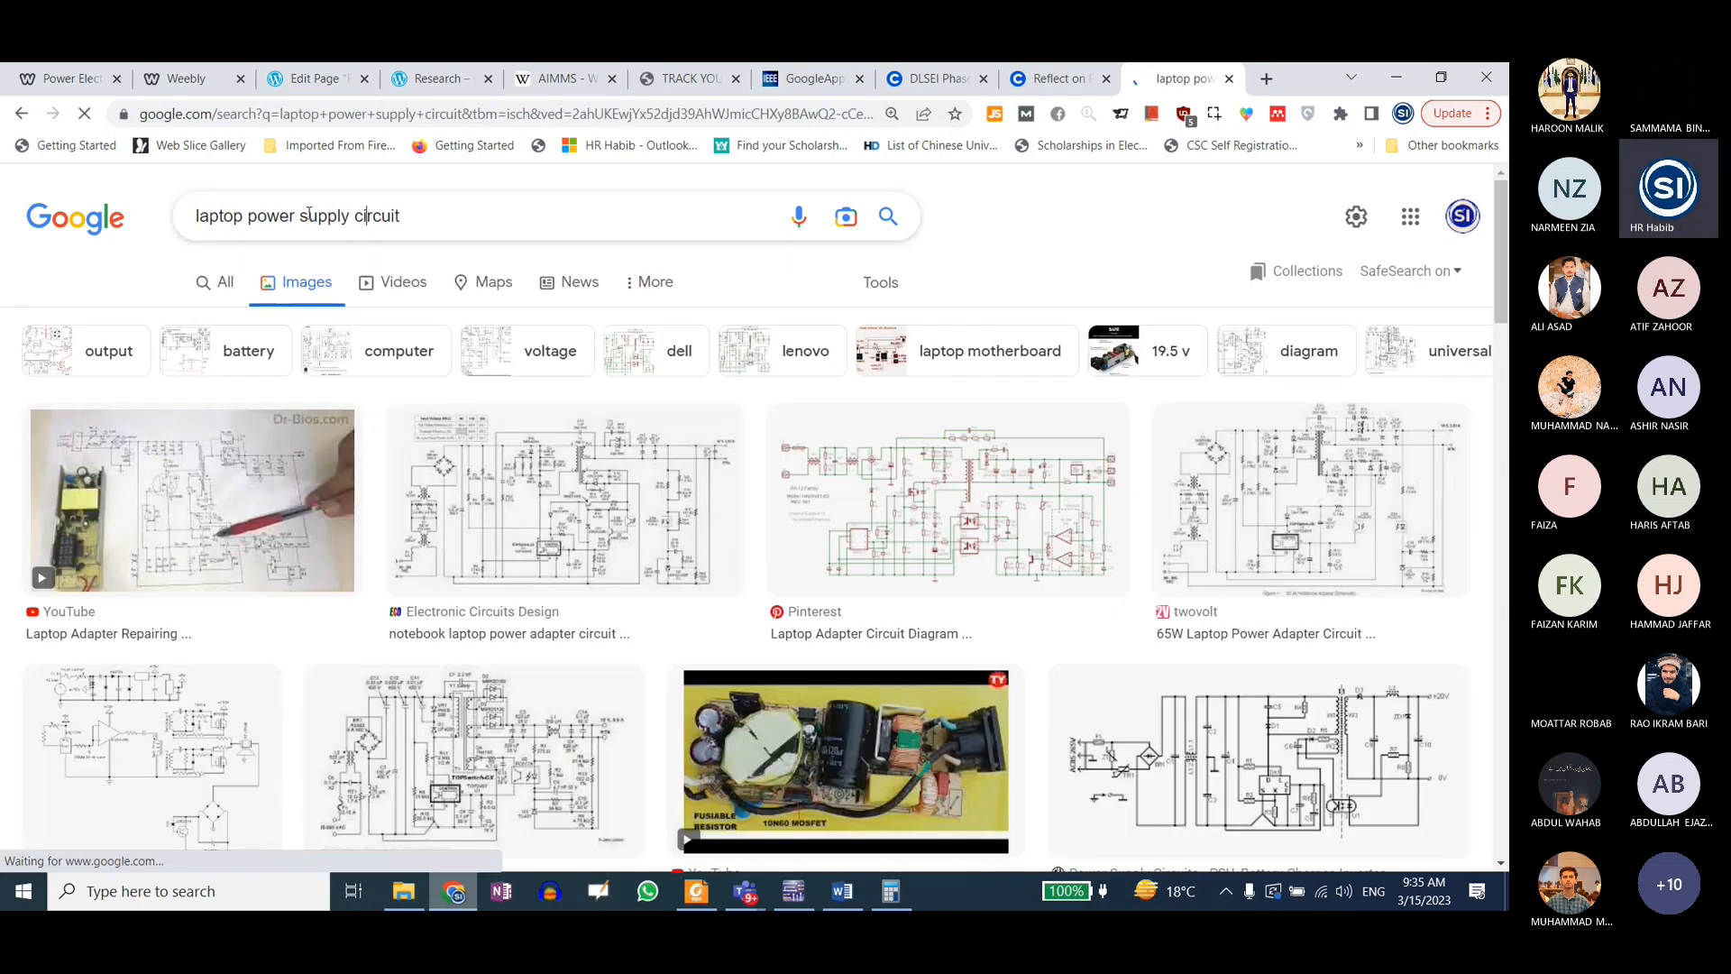
Step: Change the image search to "laptop power supply block diagram"
{"action": "double_click", "coordinate": [379, 215]}
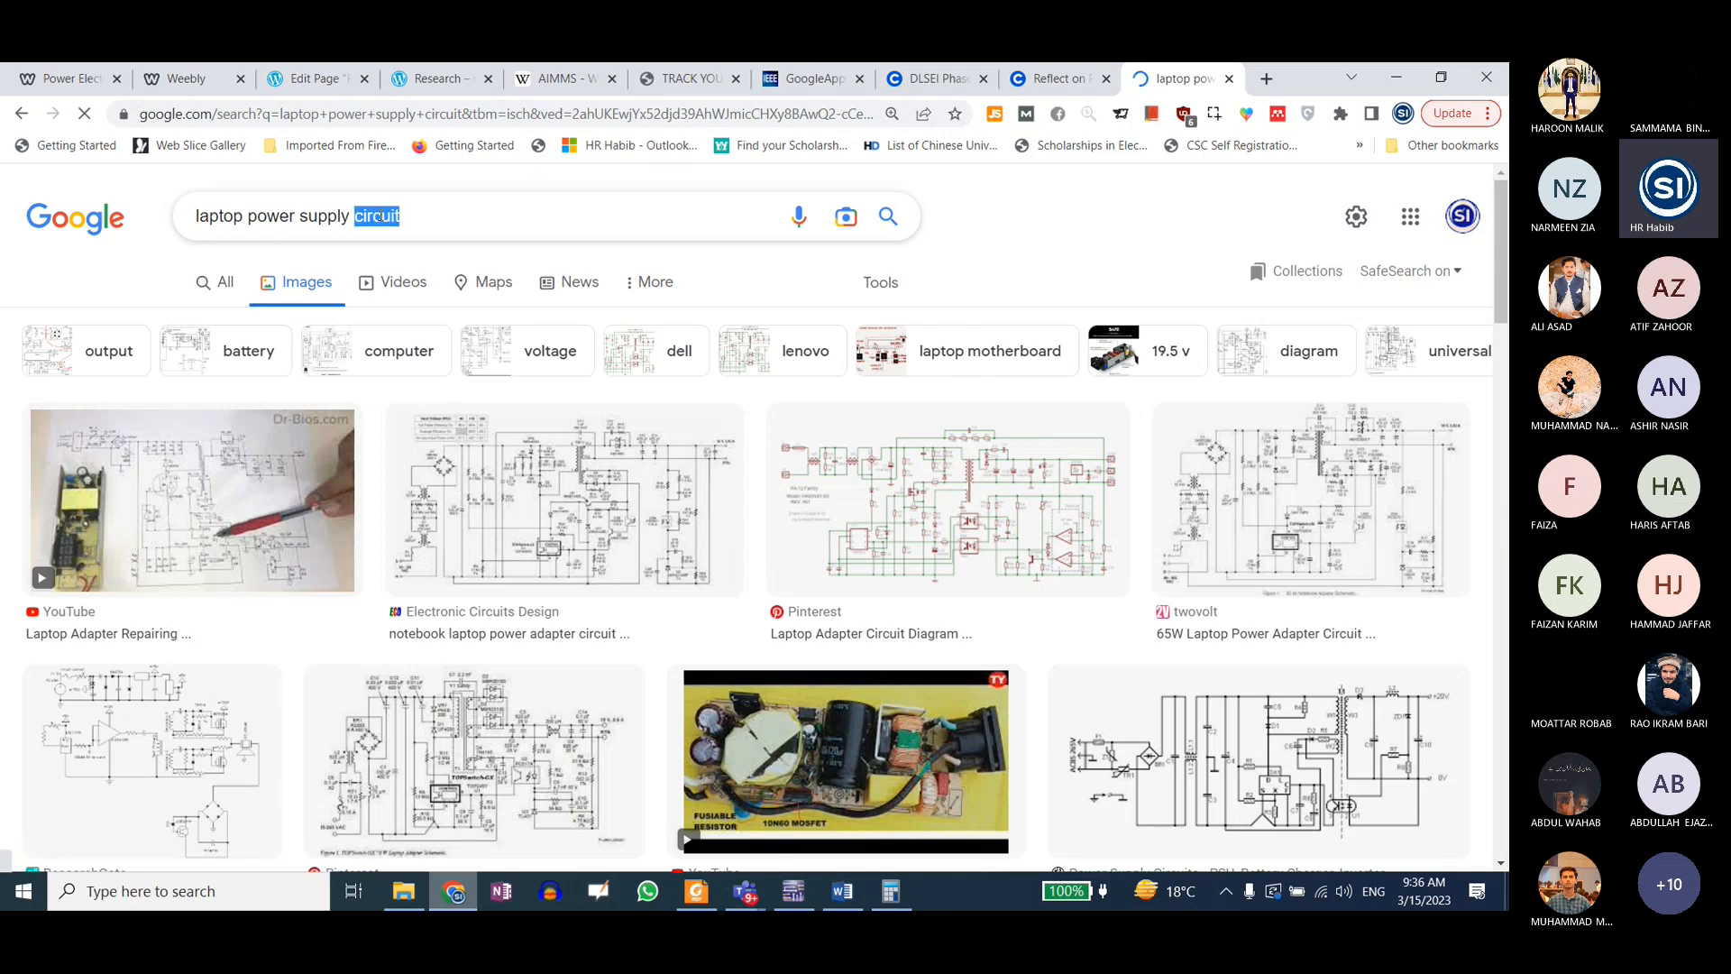
{"action": "type", "text": "blo"}
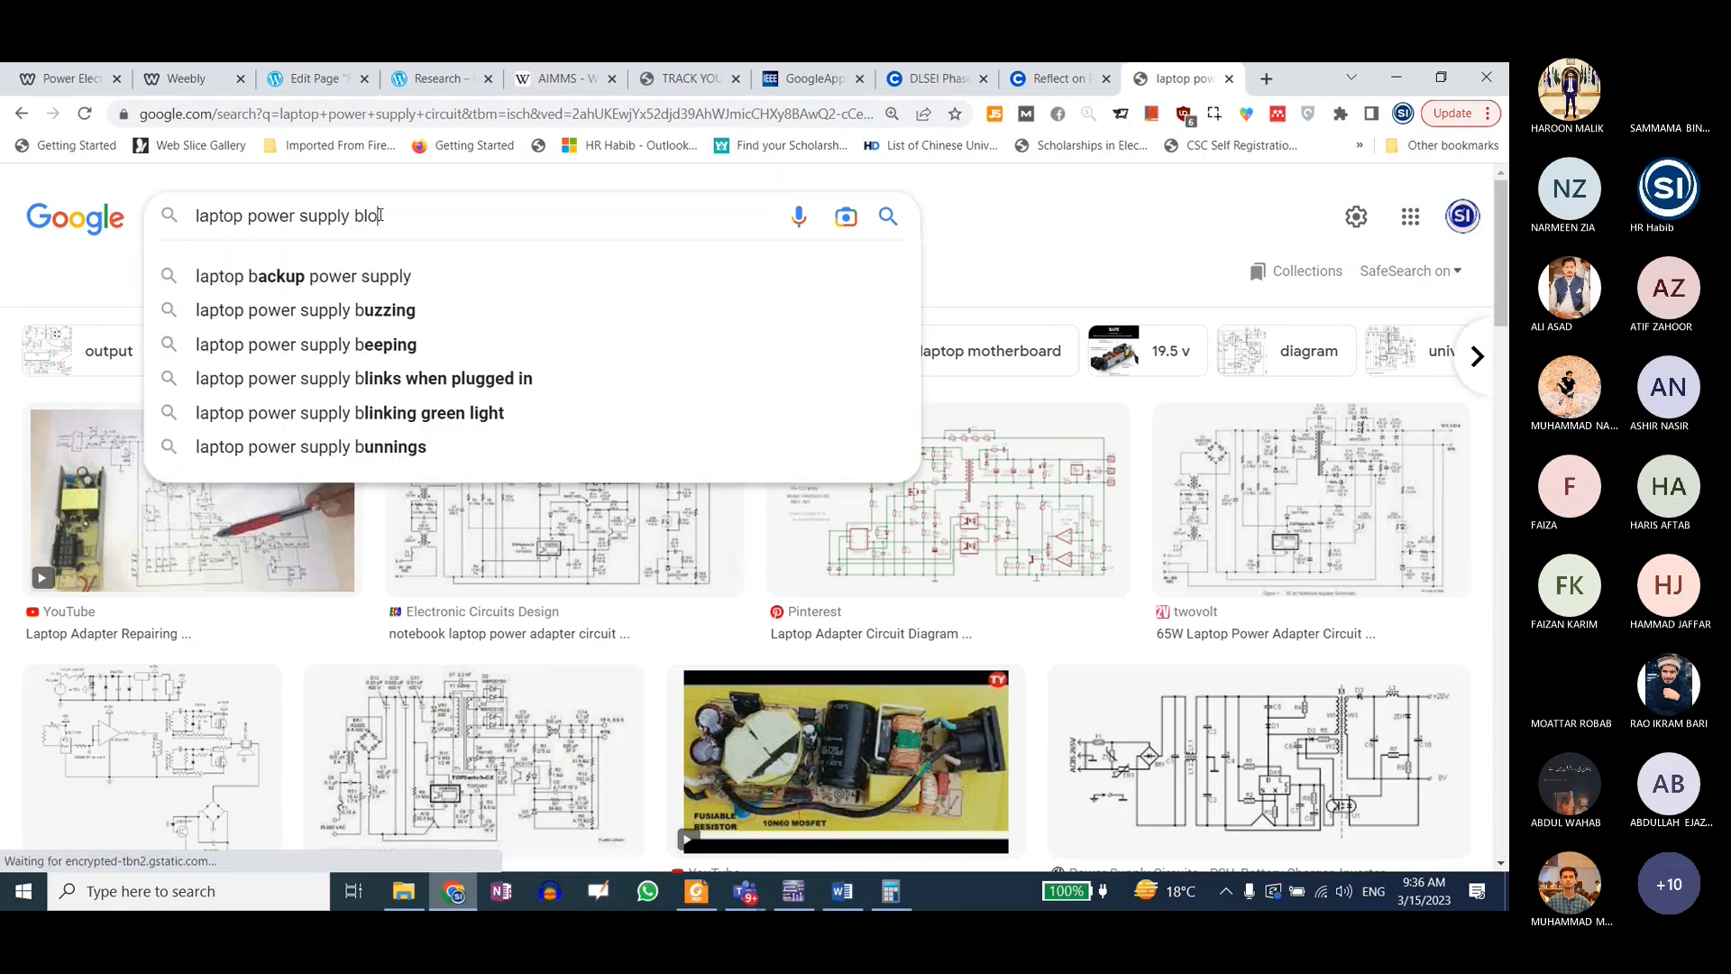
{"action": "type", "text": "ck diagram"}
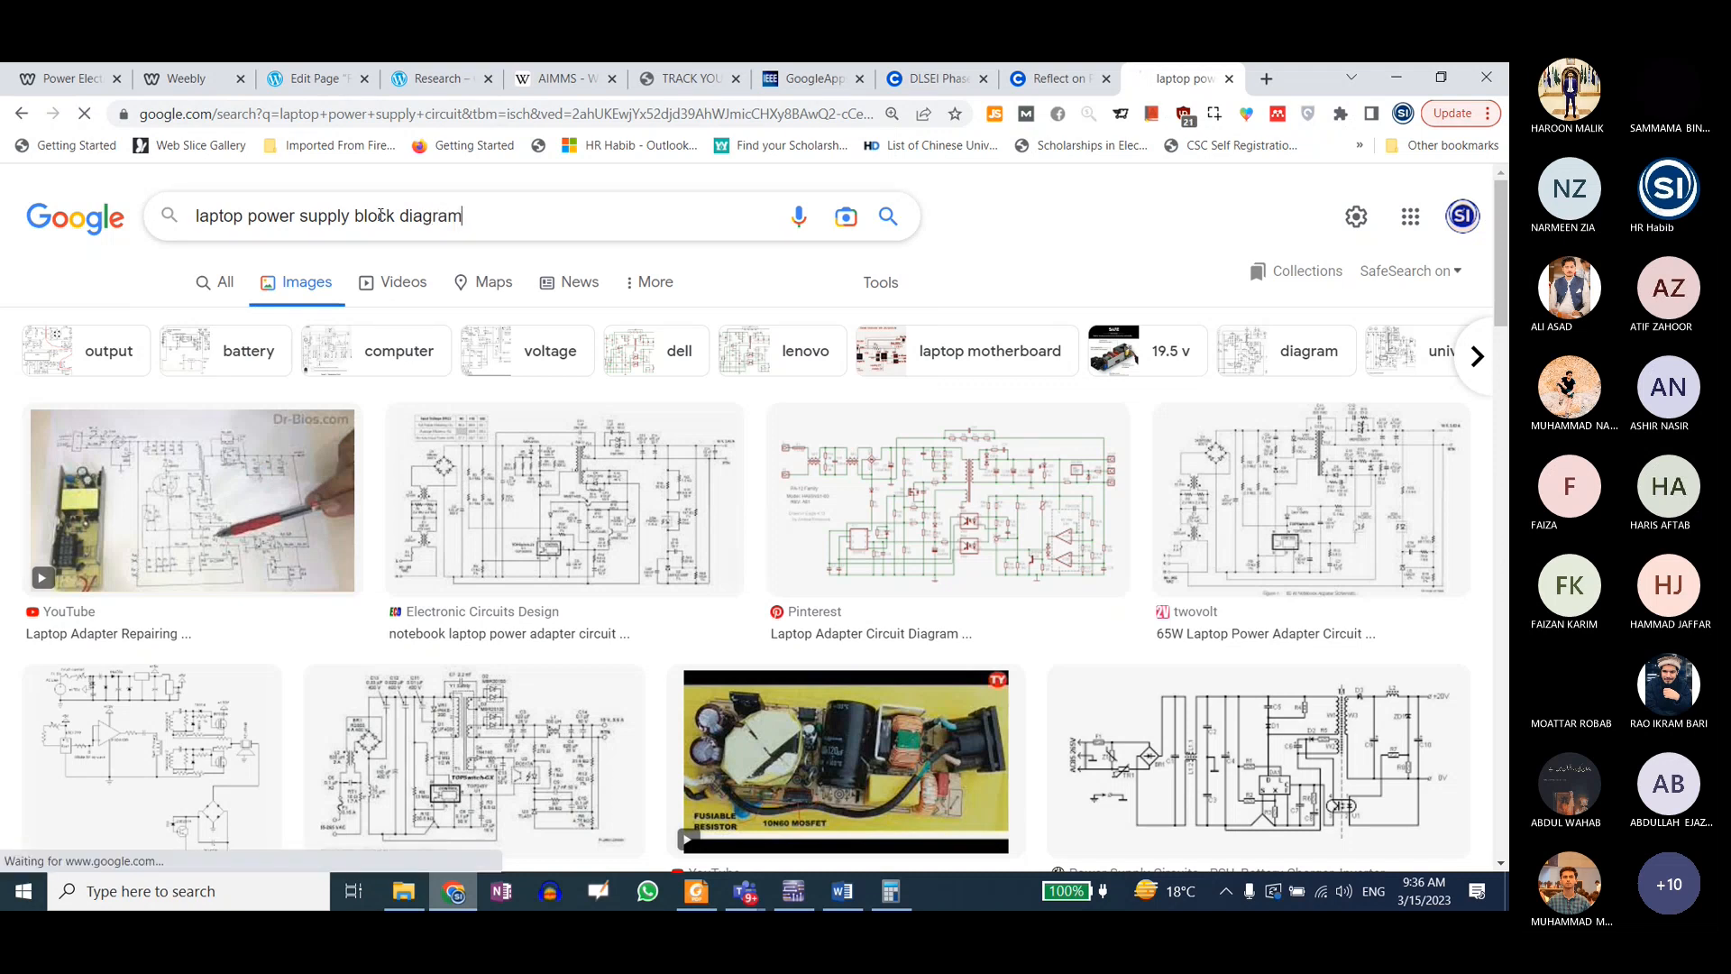
{"action": "key", "text": "Return"}
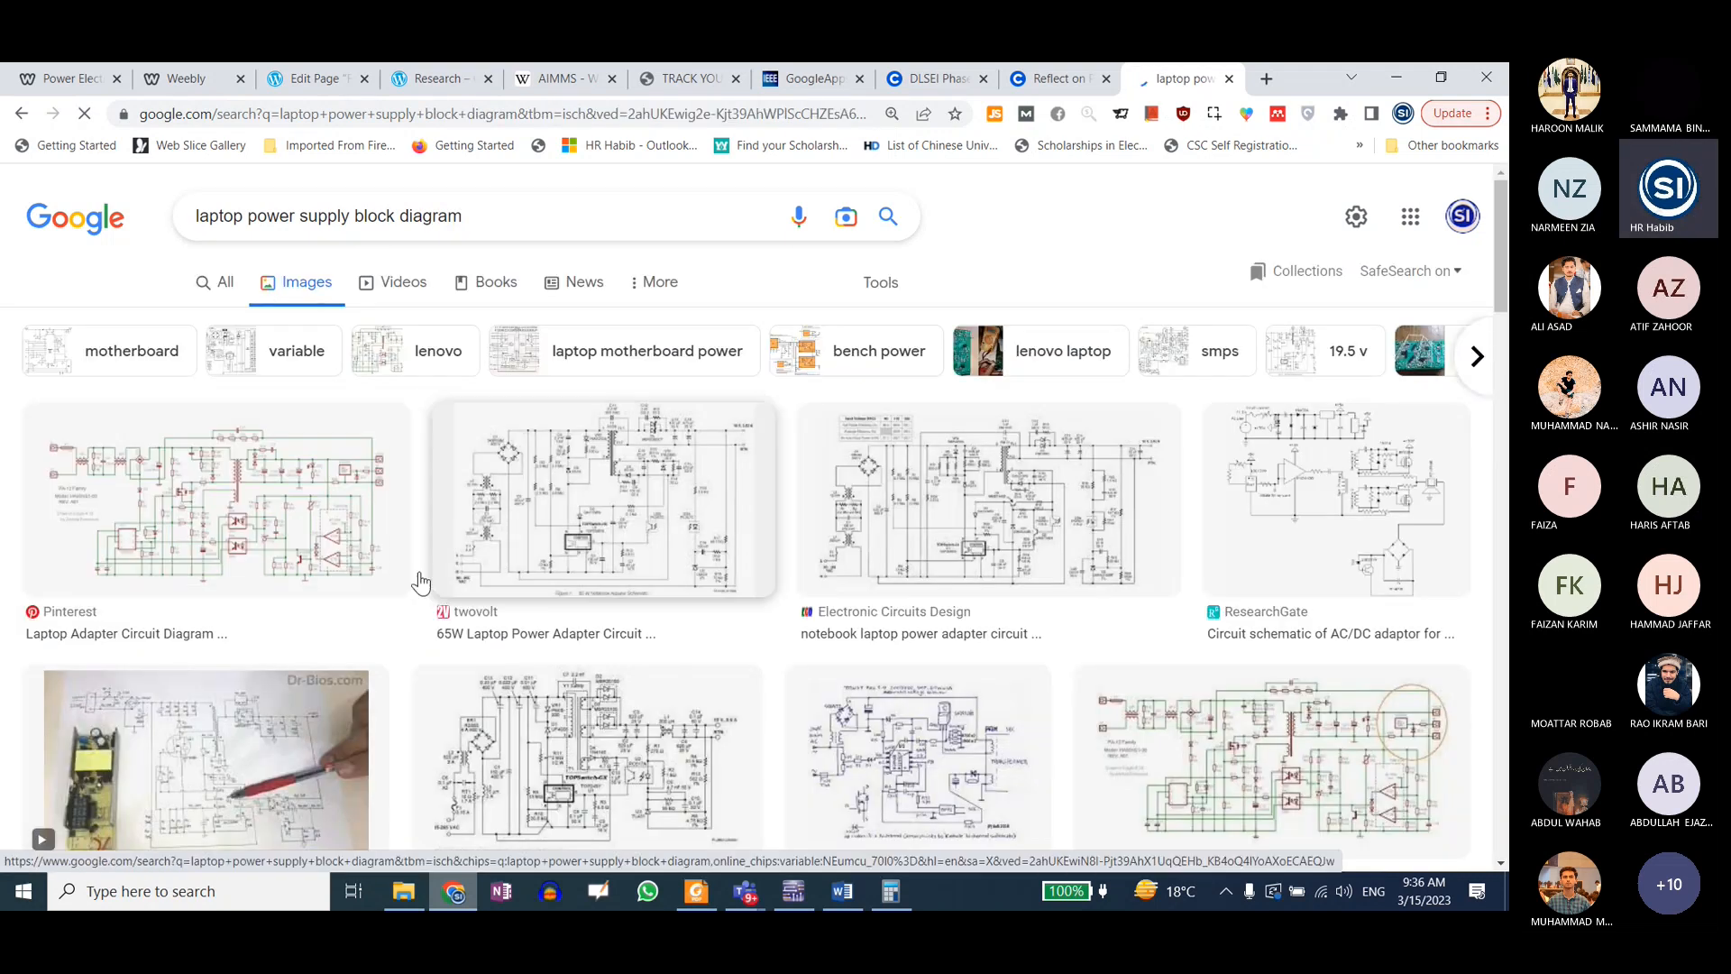
Step: Browse the image results for a laptop power supply block diagram
{"action": "scroll", "coordinate": [707, 575], "scroll_direction": "down", "scroll_amount": 5}
{"action": "scroll", "coordinate": [707, 576], "scroll_direction": "down", "scroll_amount": 4}
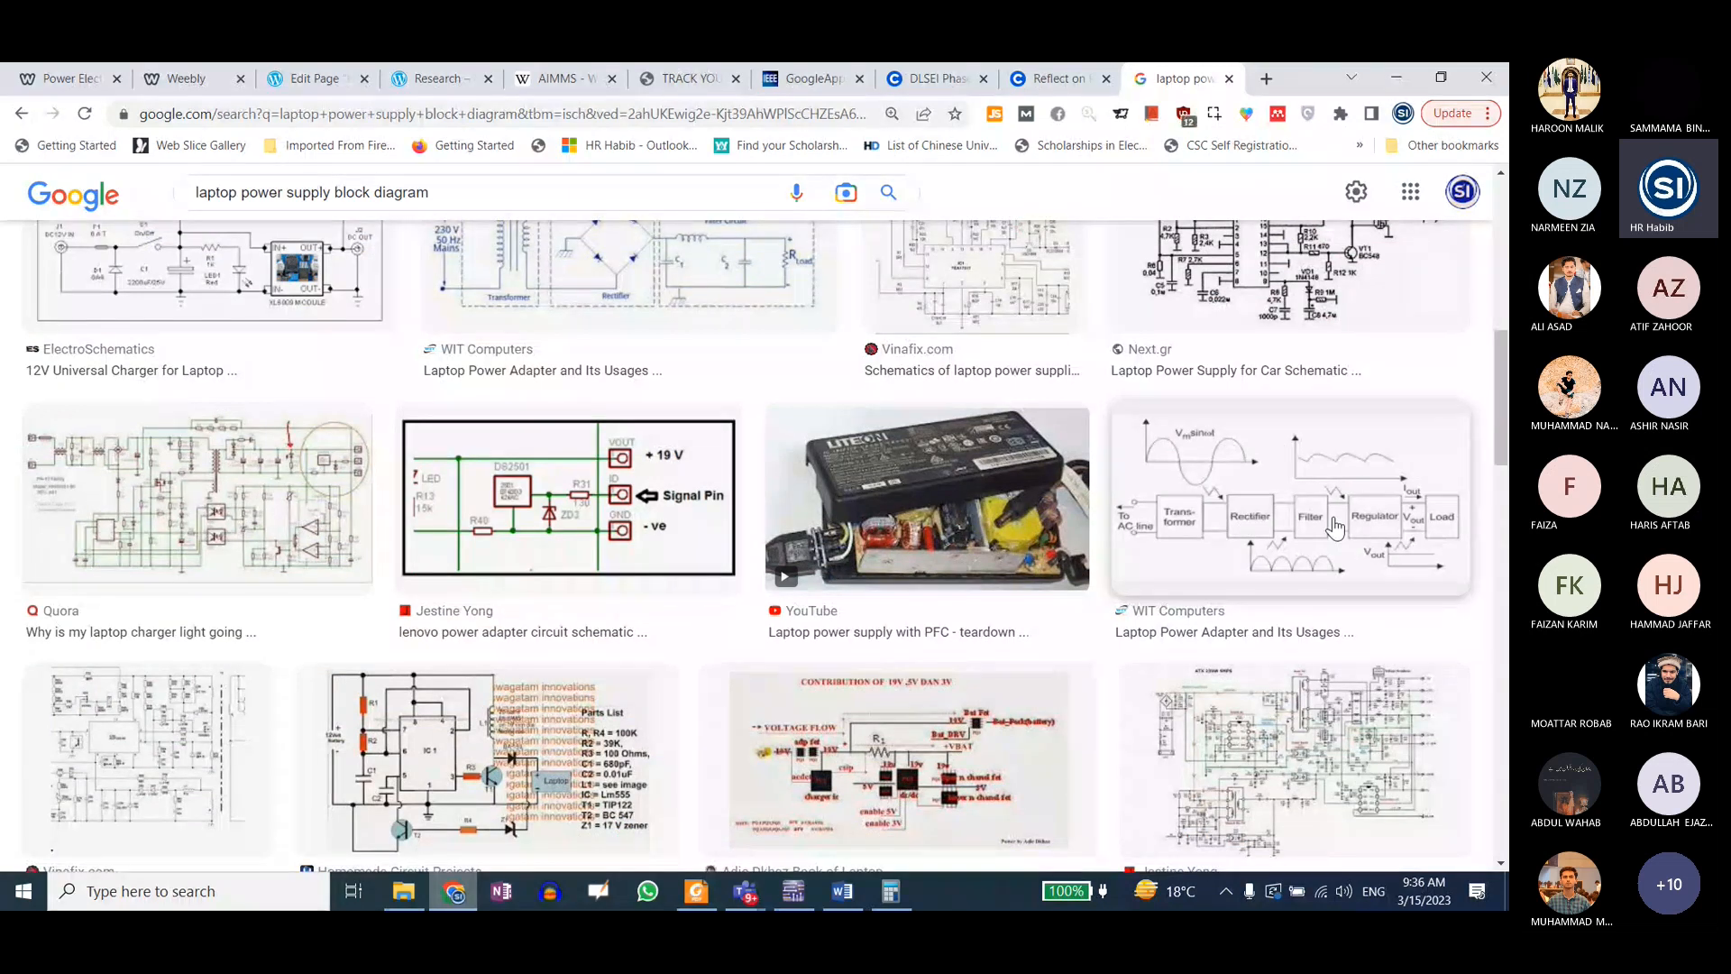
{"action": "scroll", "coordinate": [1255, 508], "scroll_direction": "down", "scroll_amount": 4}
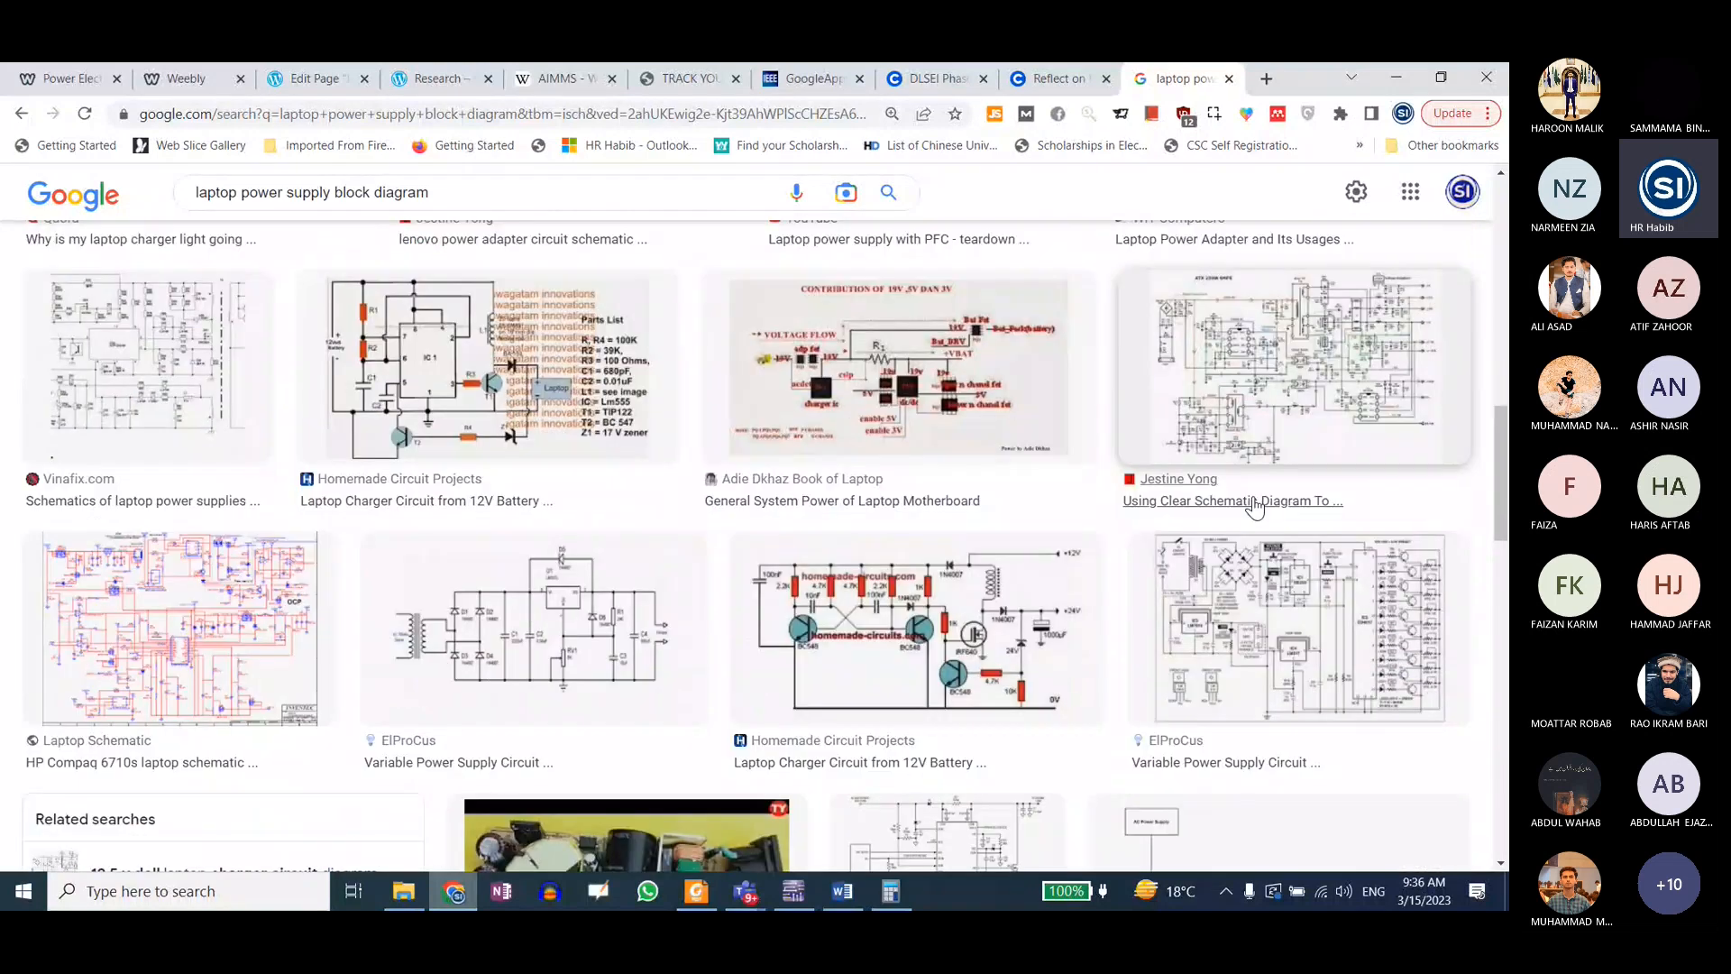
Step: Return to Notes.pdf in Foxit Reader and go to the Duty Cycle derivation on page 19
{"action": "left_click", "coordinate": [1396, 79]}
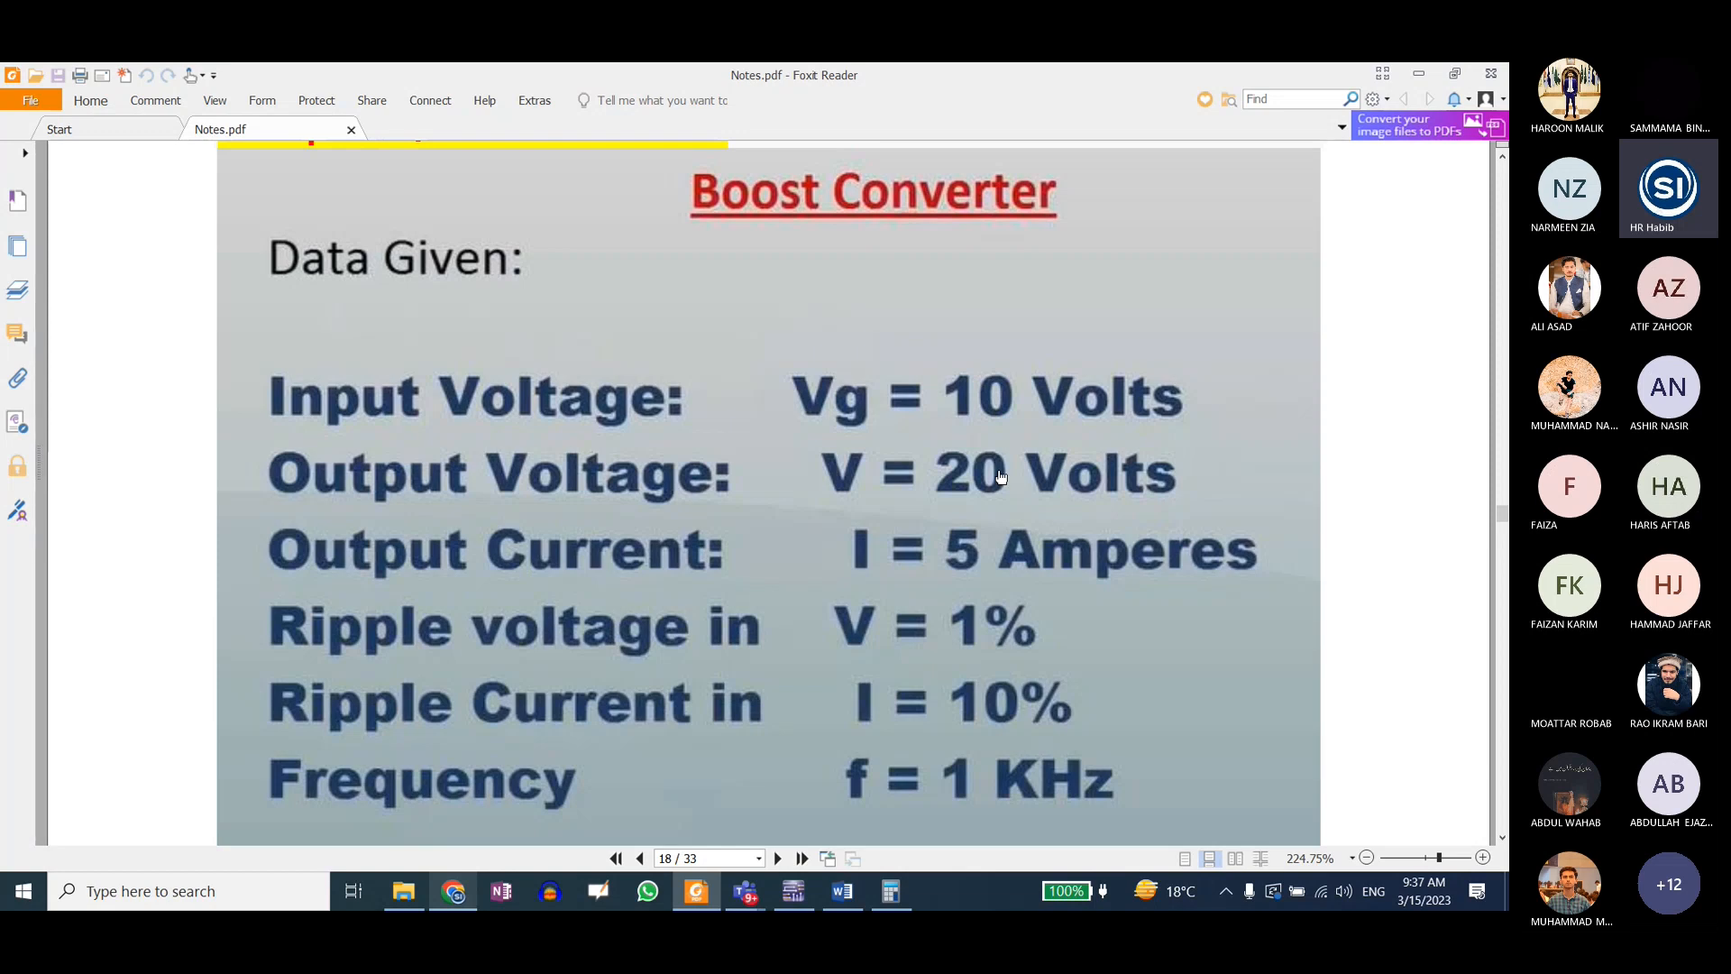
{"action": "scroll", "coordinate": [803, 449], "scroll_direction": "down", "scroll_amount": 10}
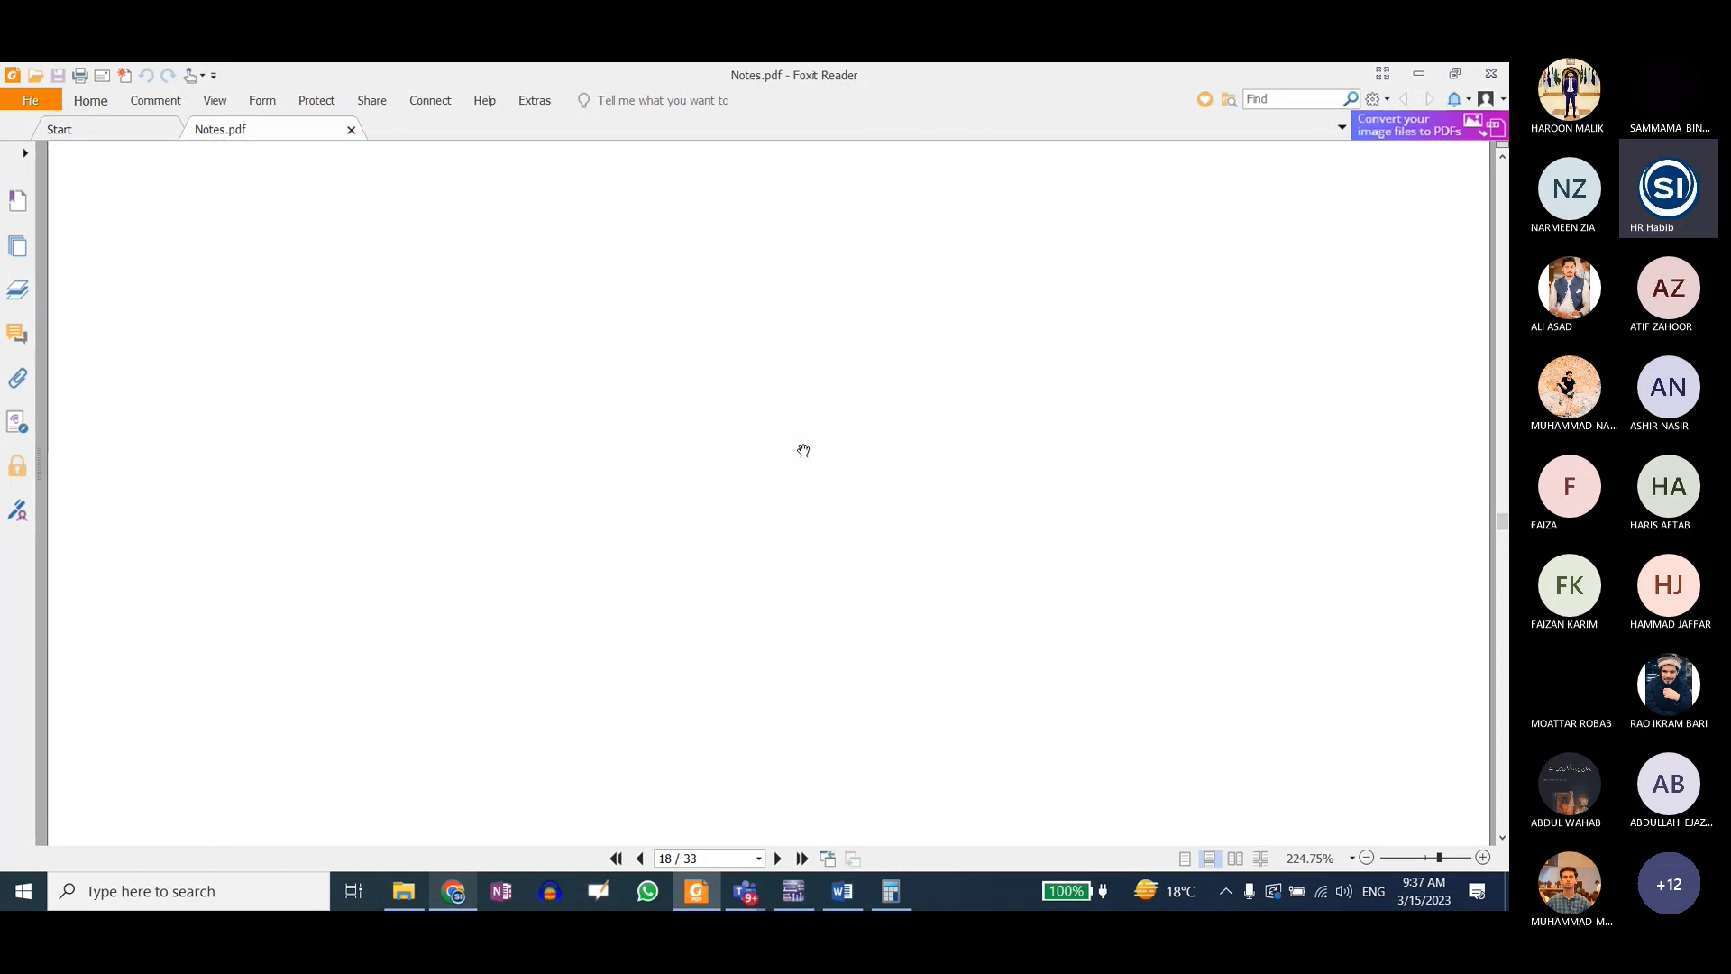
{"action": "scroll", "coordinate": [803, 450], "scroll_direction": "down", "scroll_amount": 3}
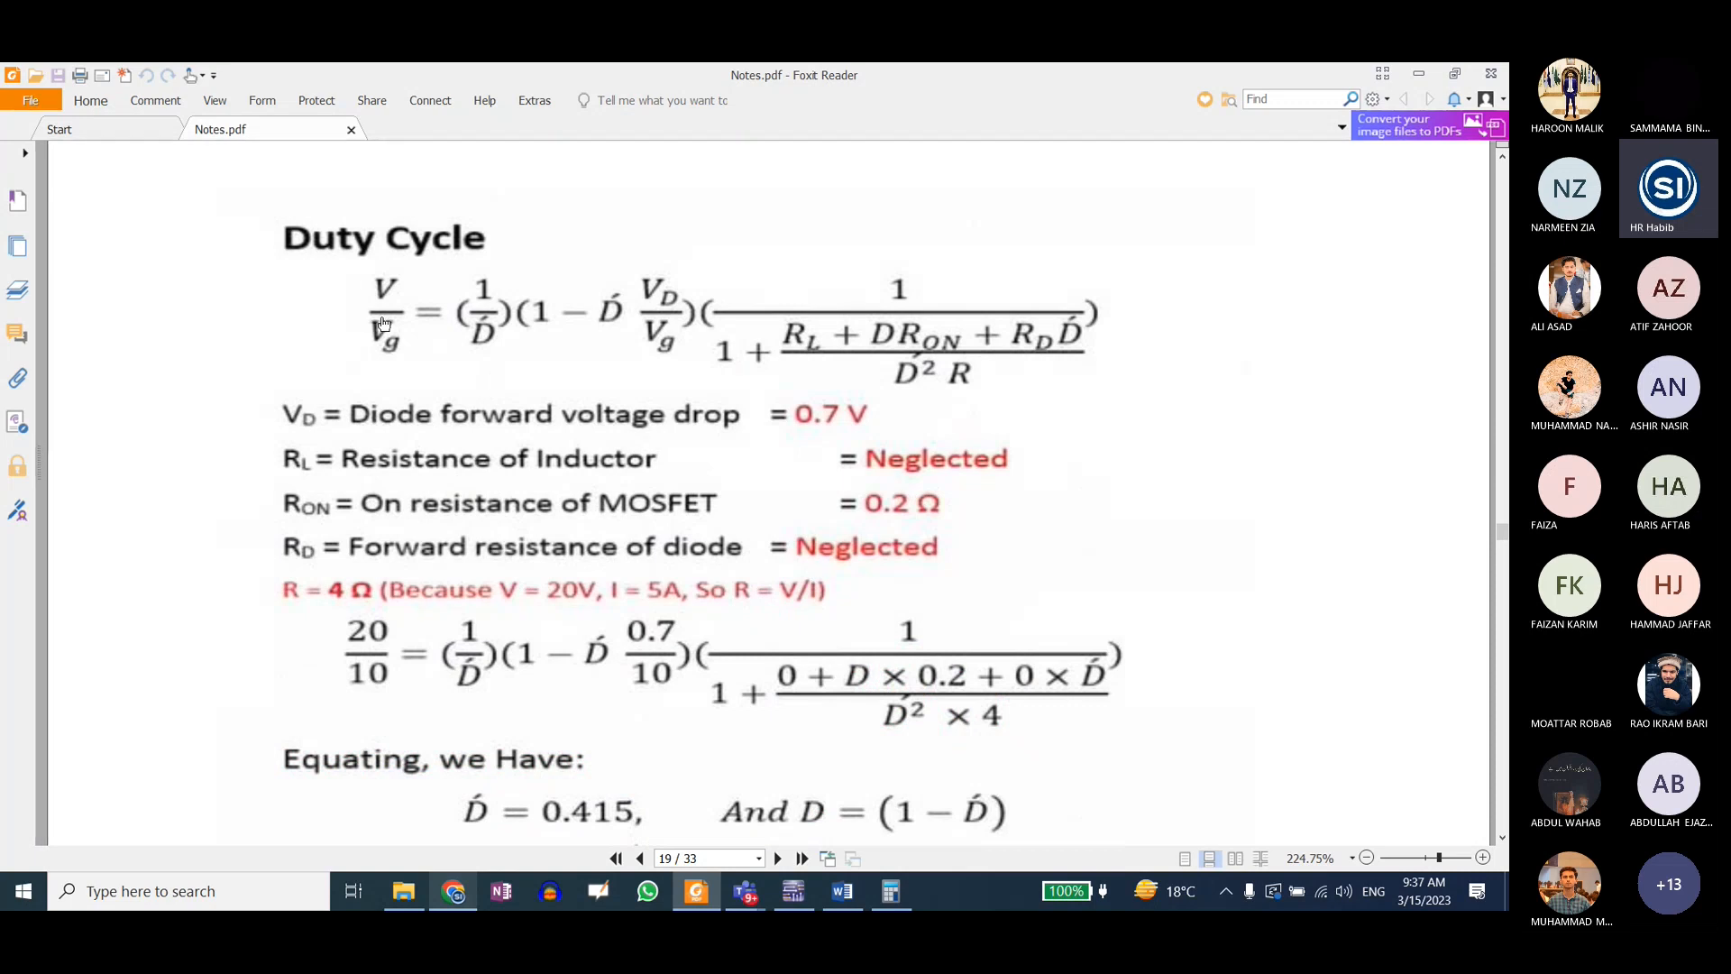
Step: Switch to Multisim, inspect the duty cycle of clock source V3, and close its properties without changes
{"action": "left_click", "coordinate": [797, 889]}
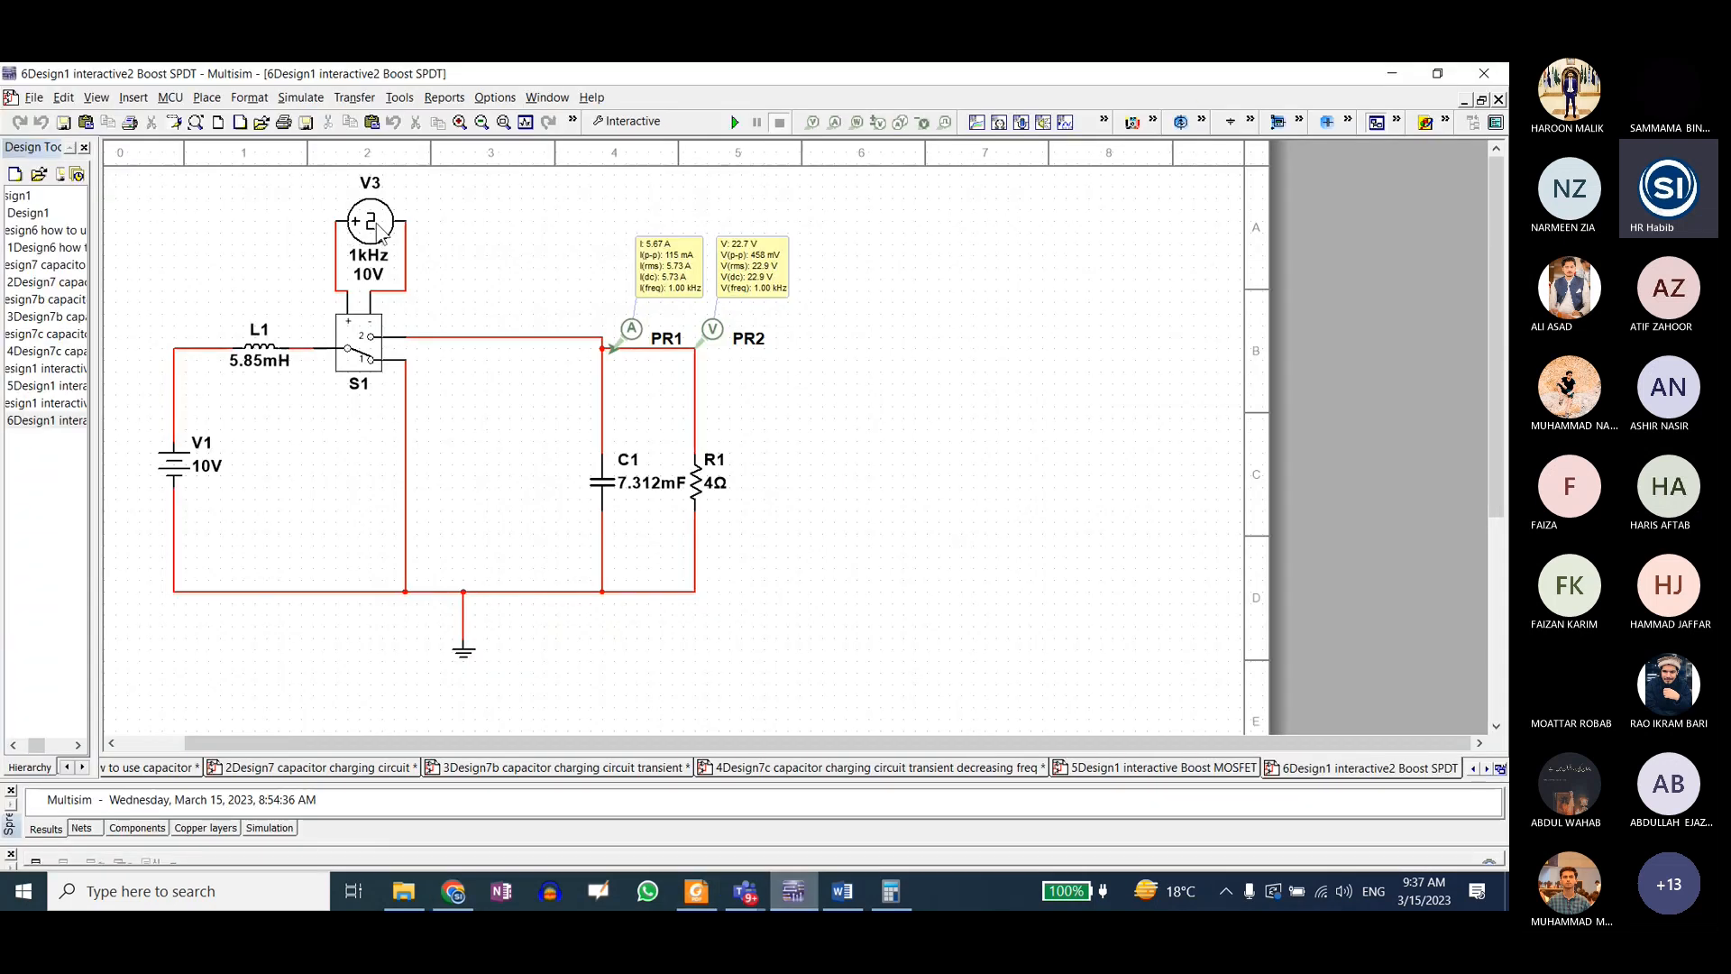
{"action": "double_click", "coordinate": [378, 231]}
{"action": "left_click_drag", "start_coordinate": [741, 310], "coordinate": [684, 304]}
{"action": "left_click", "coordinate": [786, 308]}
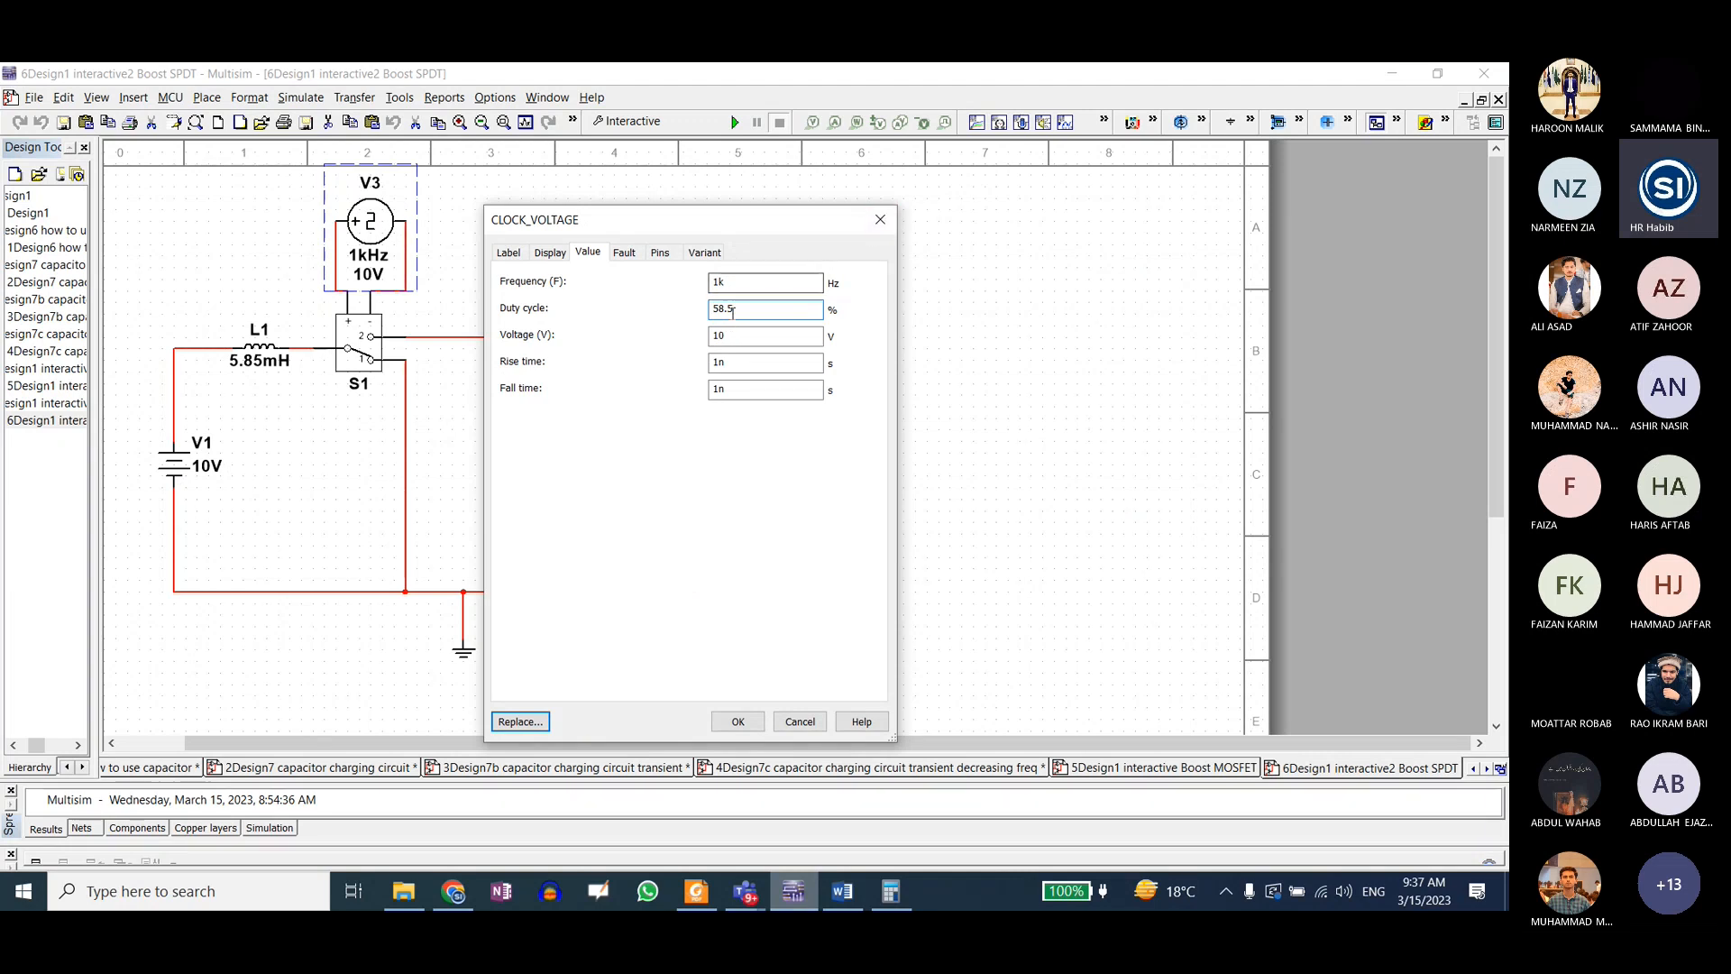
{"action": "left_click_drag", "start_coordinate": [750, 309], "coordinate": [680, 314]}
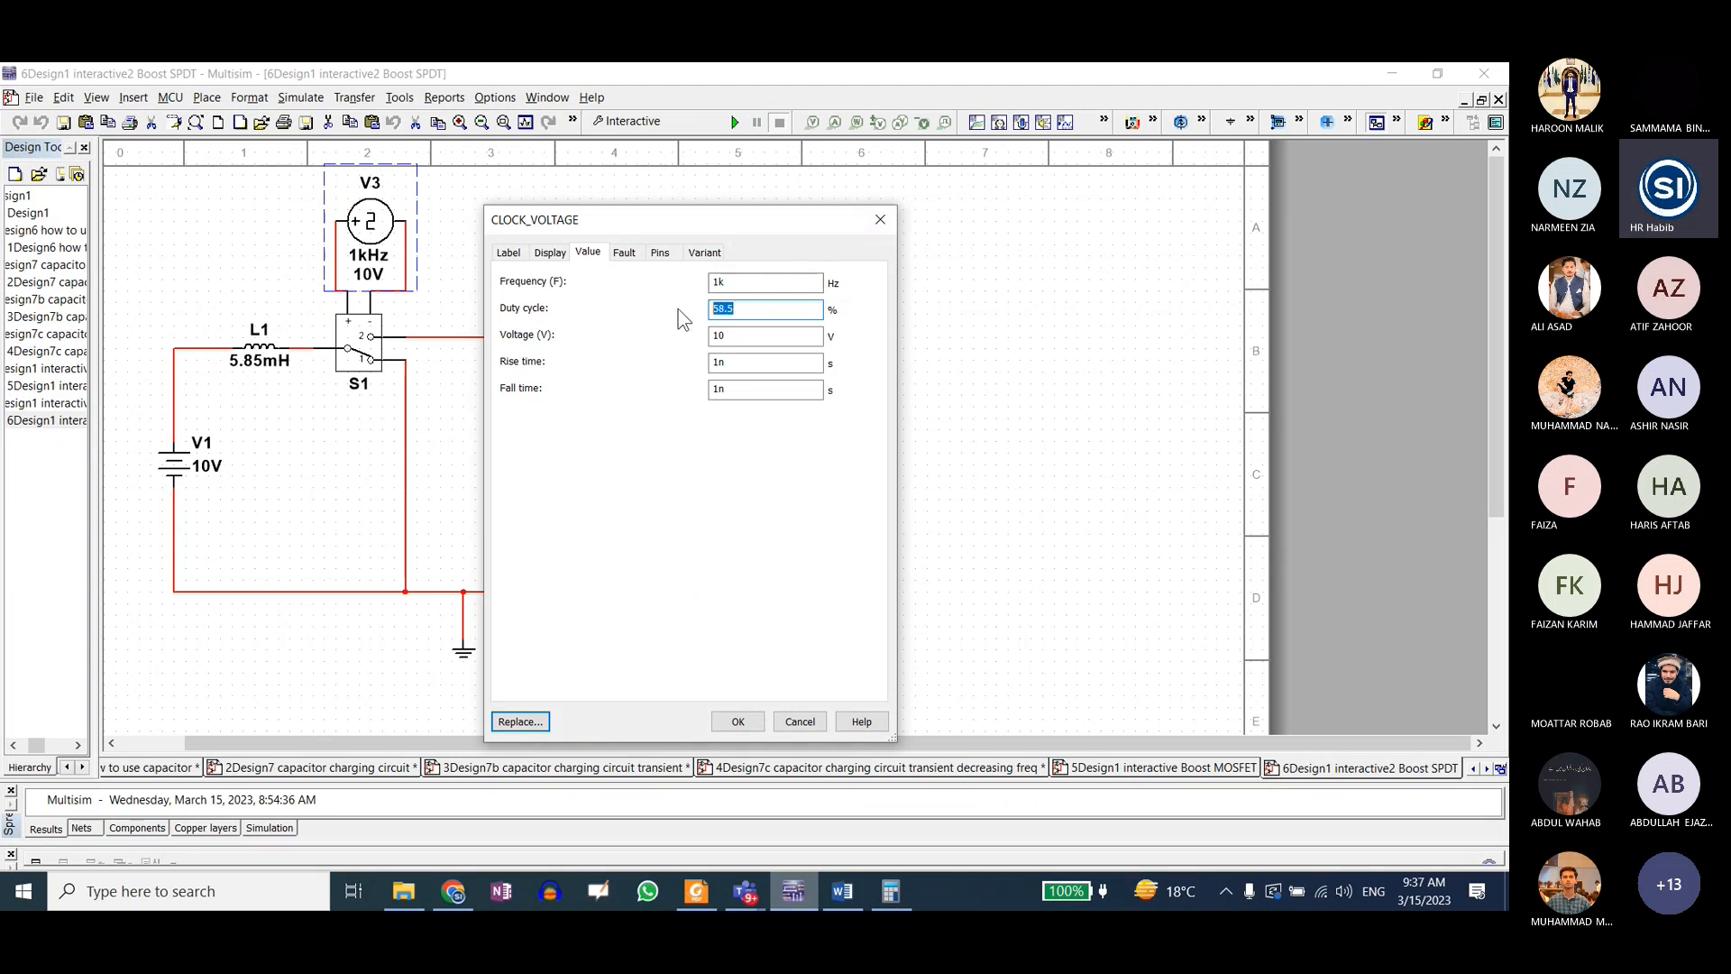
{"action": "left_click", "coordinate": [879, 221]}
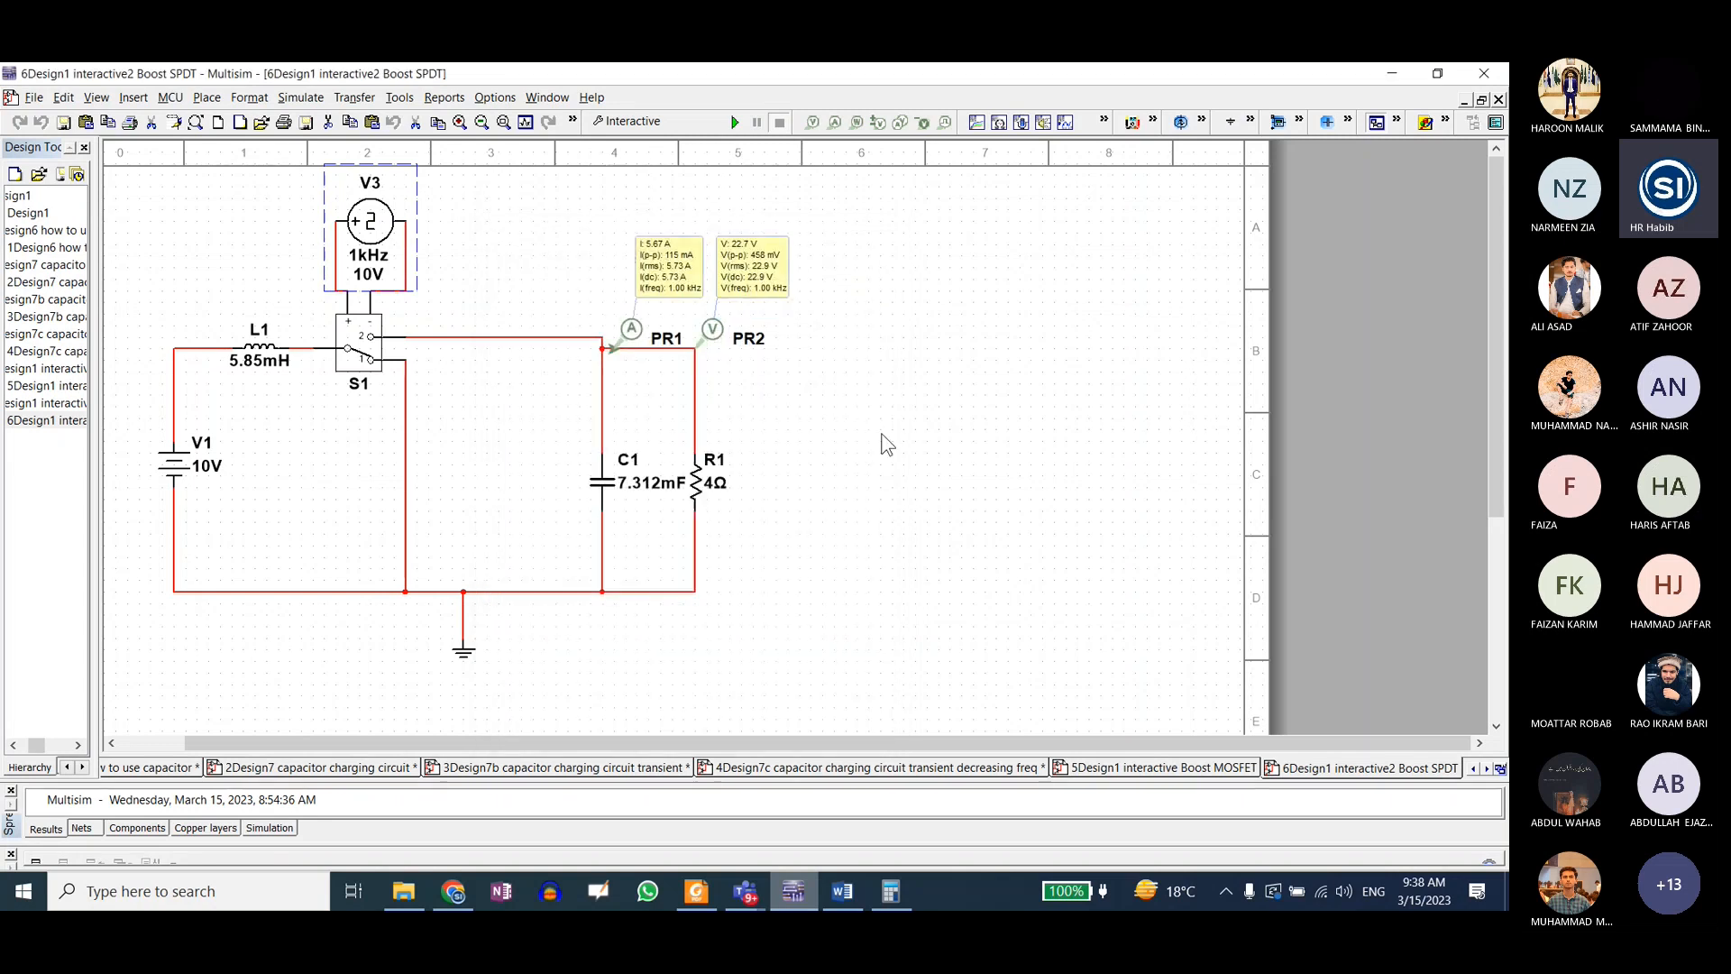
Step: Compare the Duty Cycle parameters in Notes.pdf with diode D1 and MOSFET Q1 in Multisim's Boost MOSFET circuit, ending back at the notes
{"action": "left_click", "coordinate": [695, 891]}
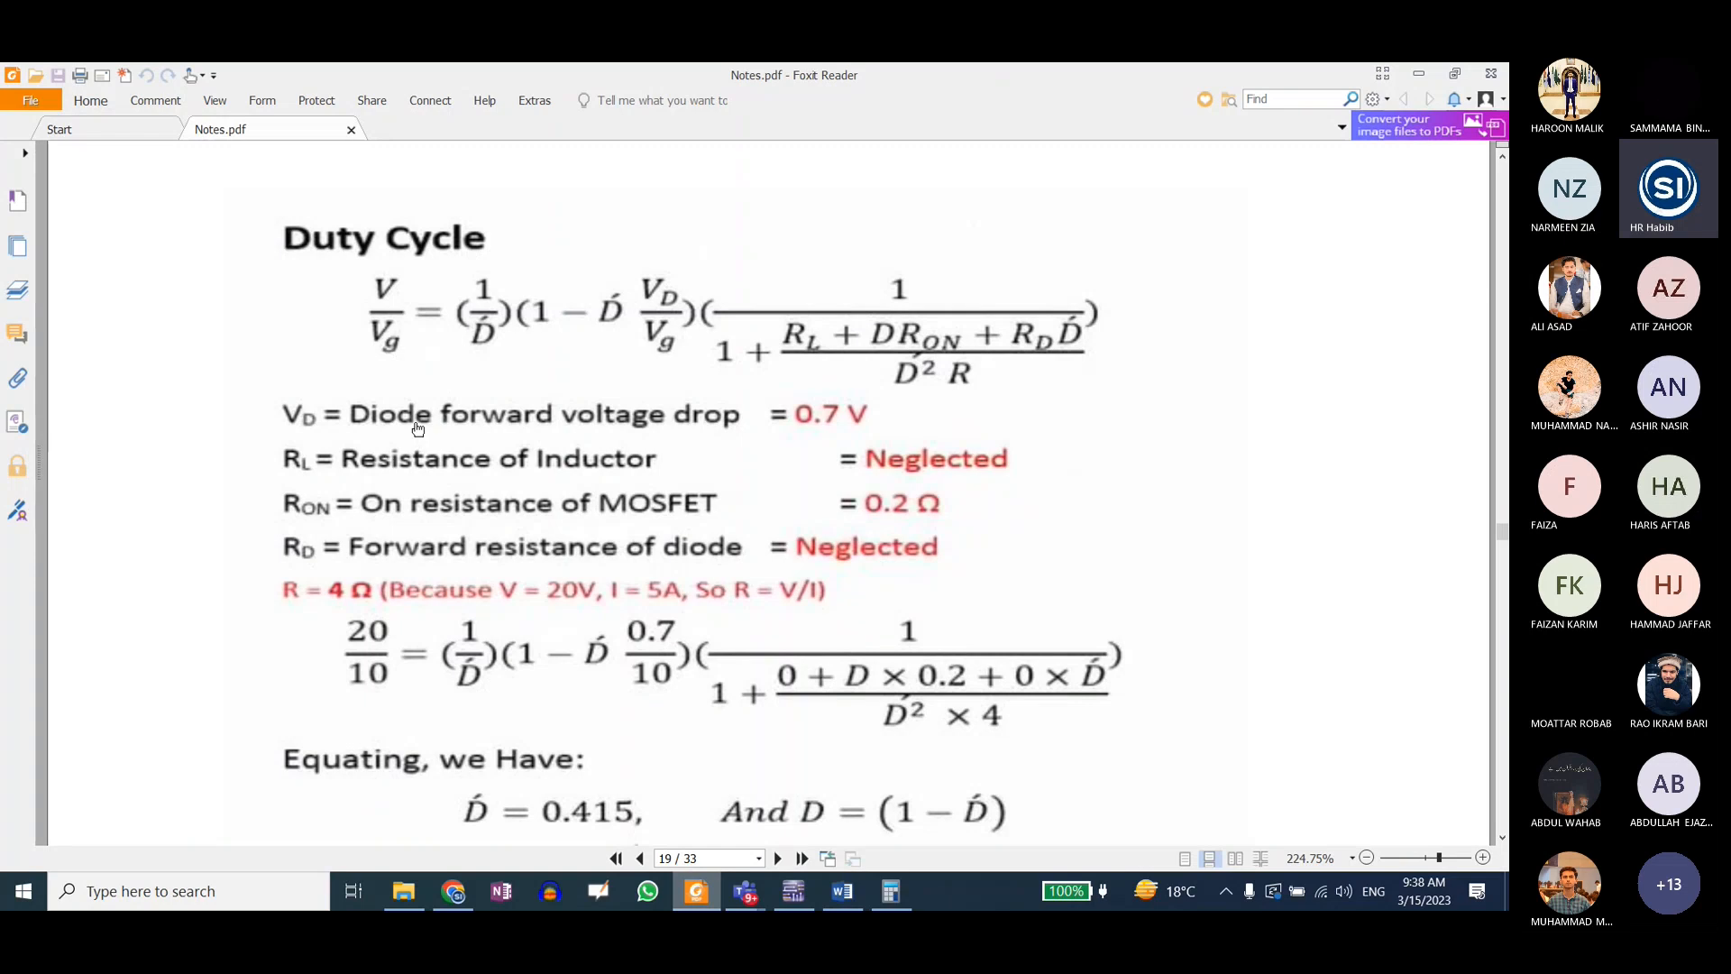
{"action": "left_click", "coordinate": [795, 889]}
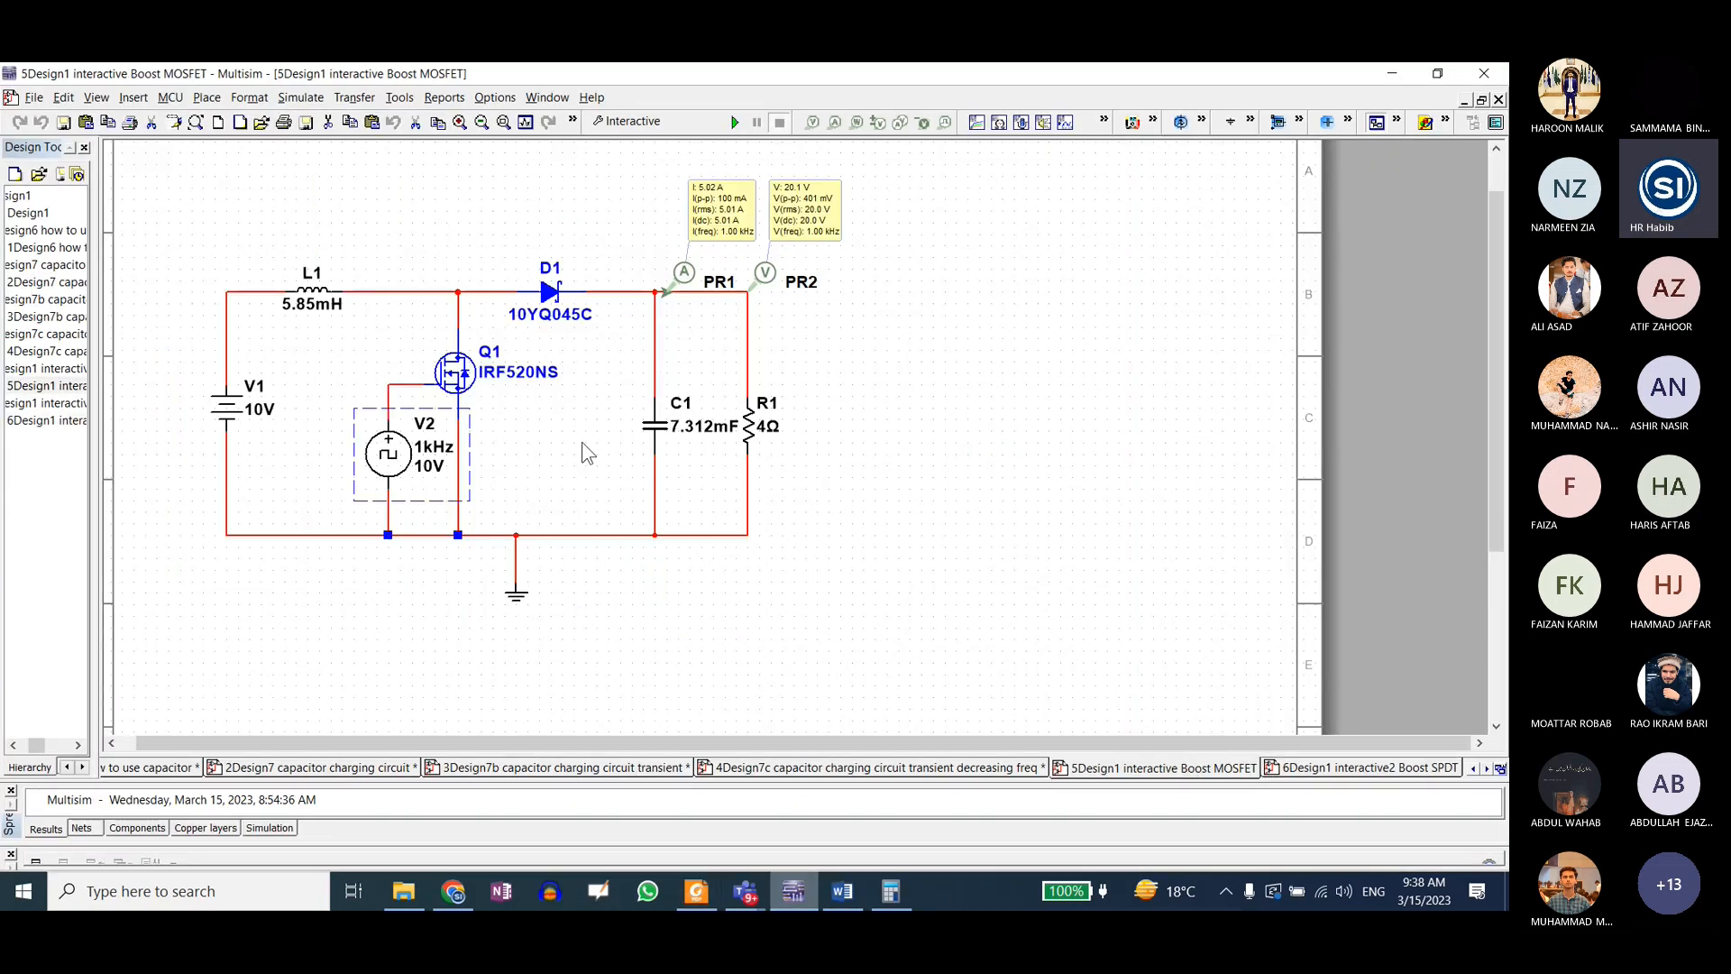
{"action": "left_click", "coordinate": [550, 293]}
{"action": "left_click", "coordinate": [455, 386]}
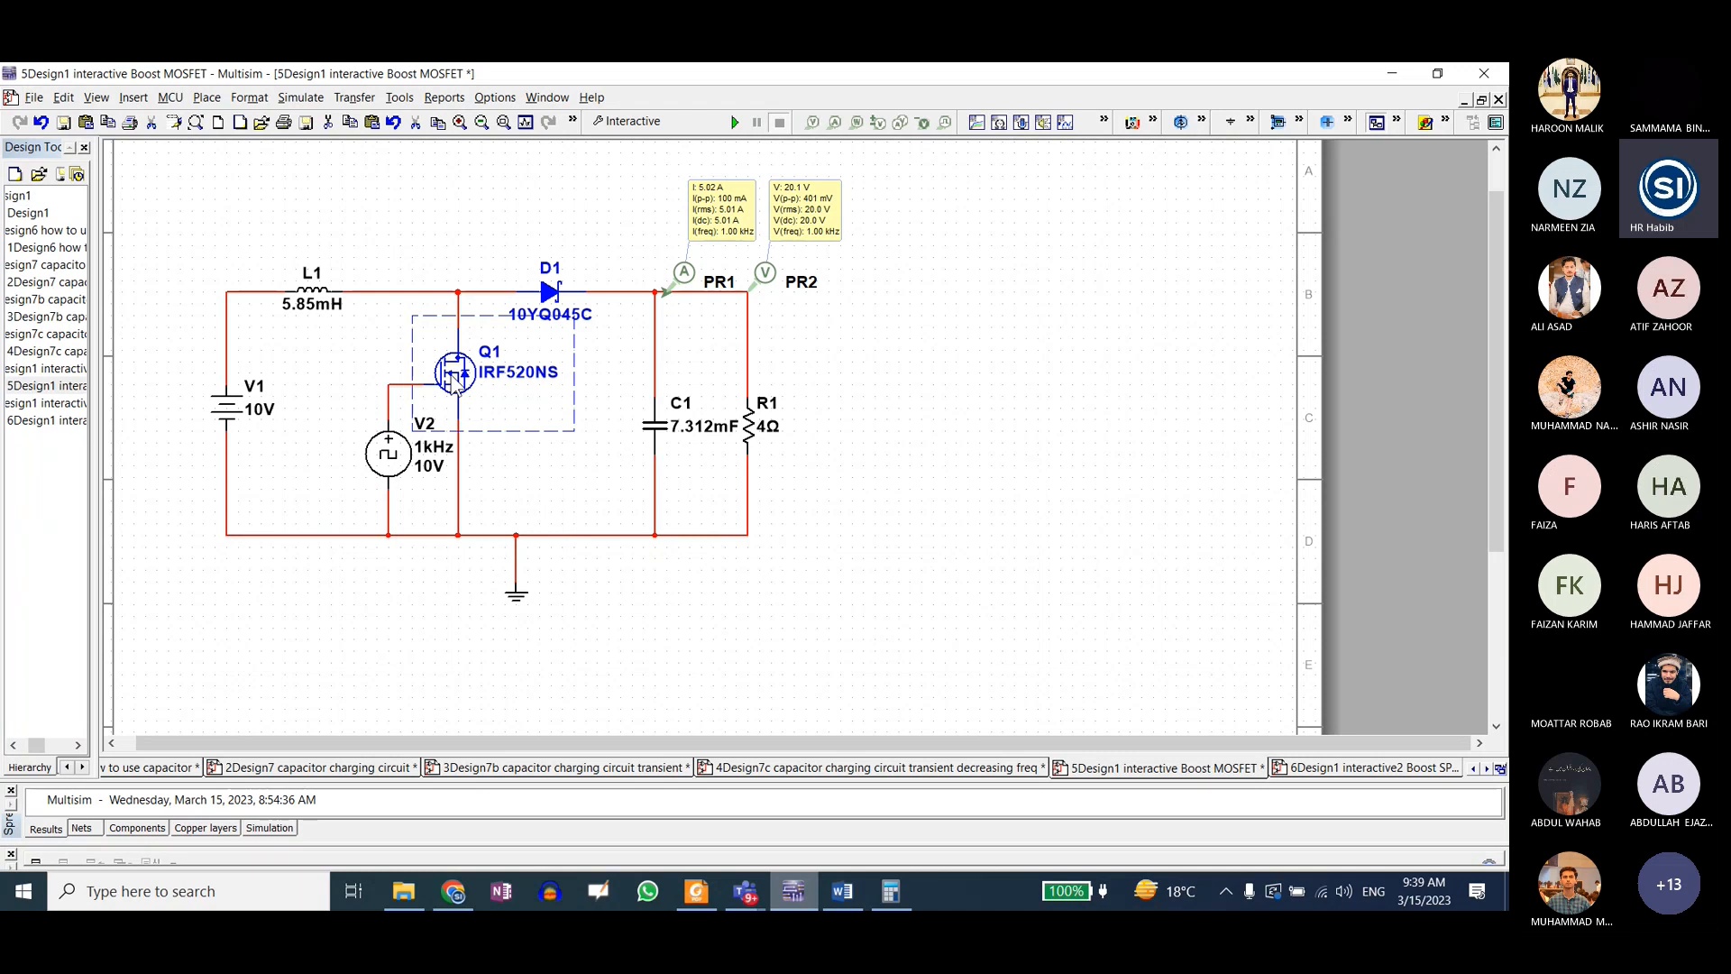
{"action": "left_click", "coordinate": [479, 219]}
{"action": "left_click", "coordinate": [696, 889]}
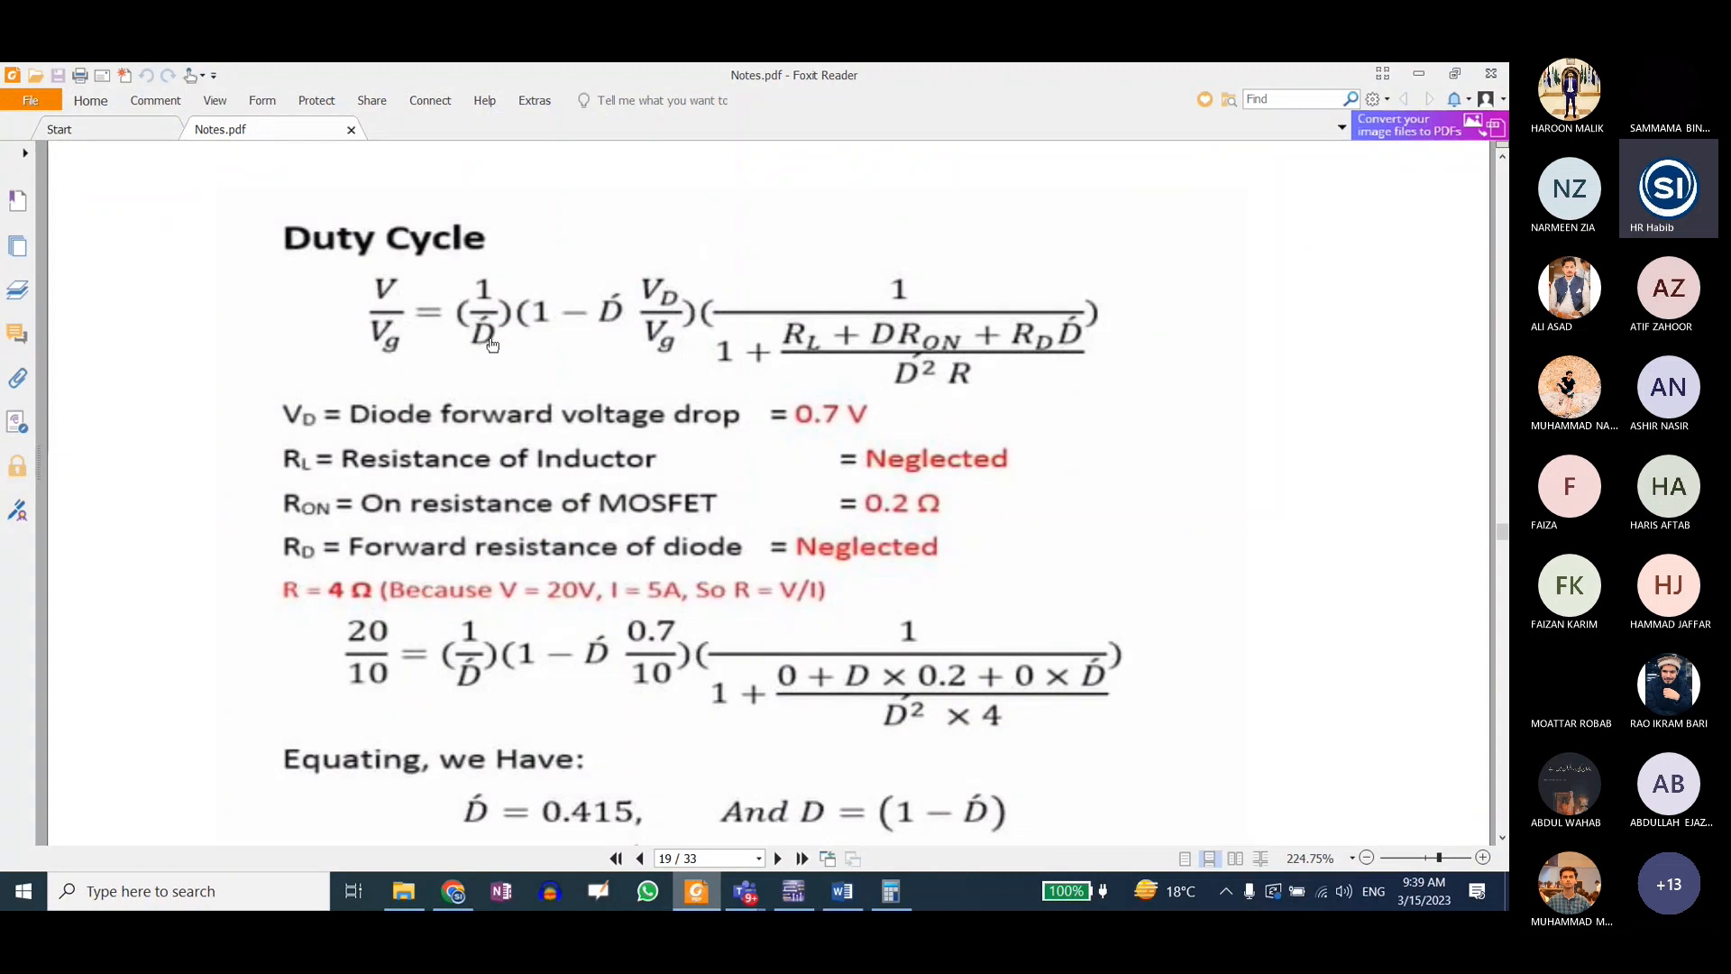
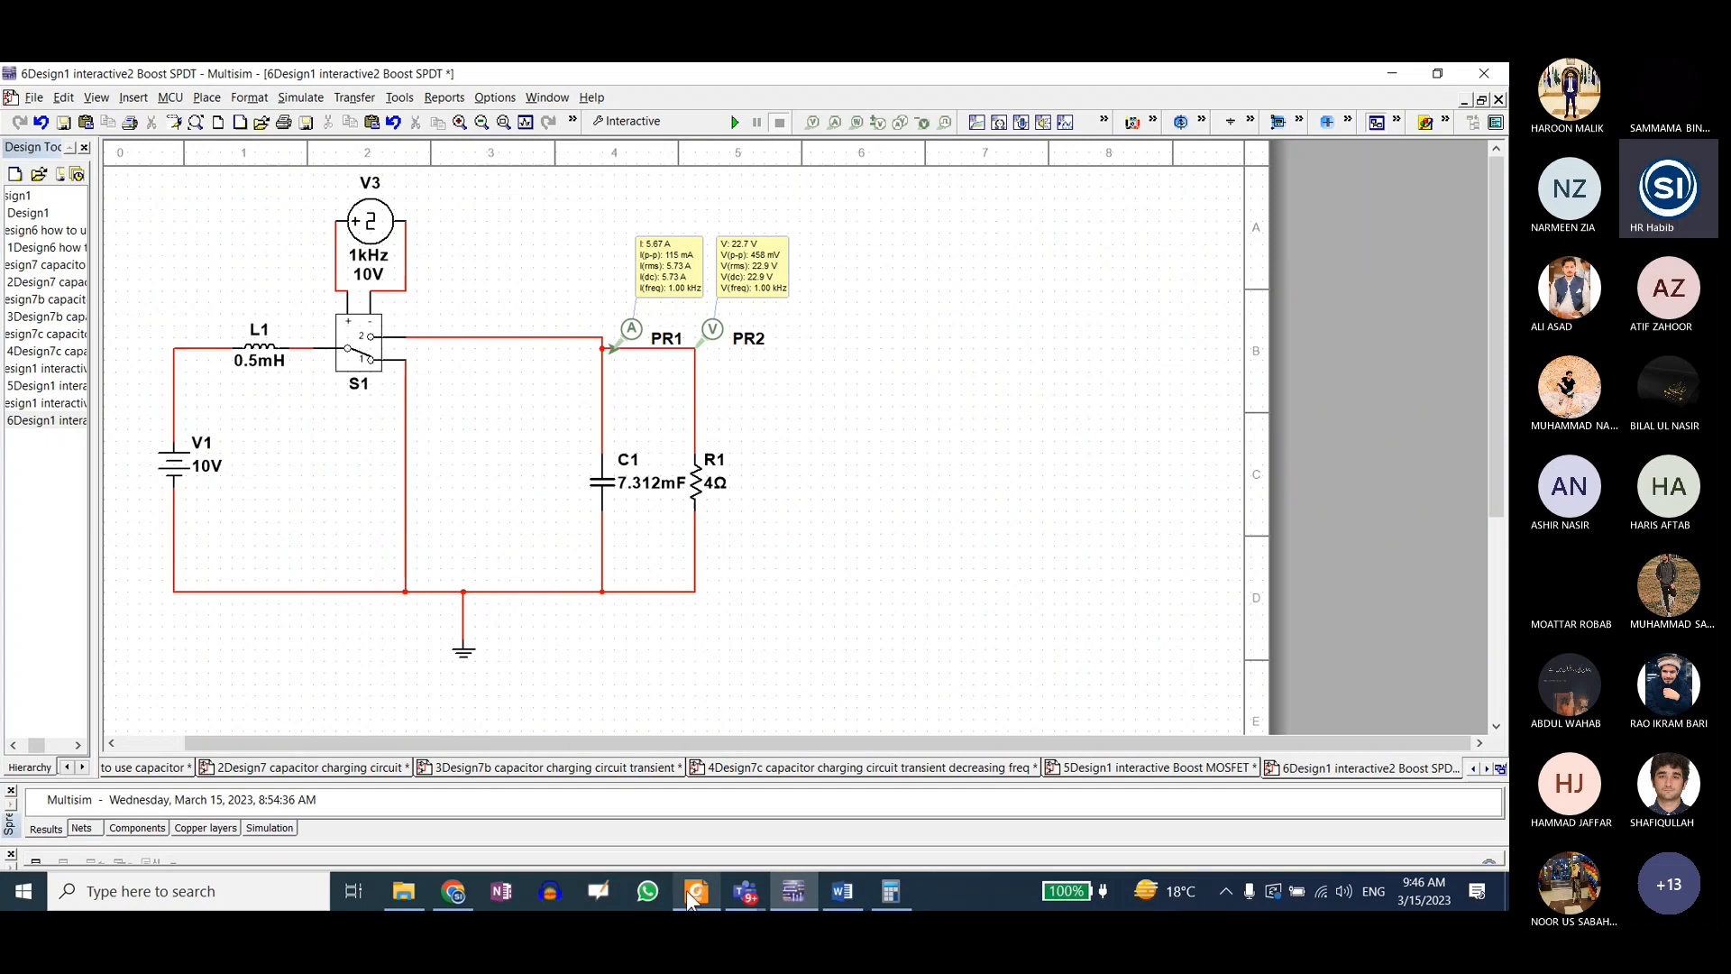
Step: Switch to Notes.pdf in Foxit Reader and review the Duty Cycle and Inductor Value calculations on page 19
{"action": "left_click", "coordinate": [700, 900]}
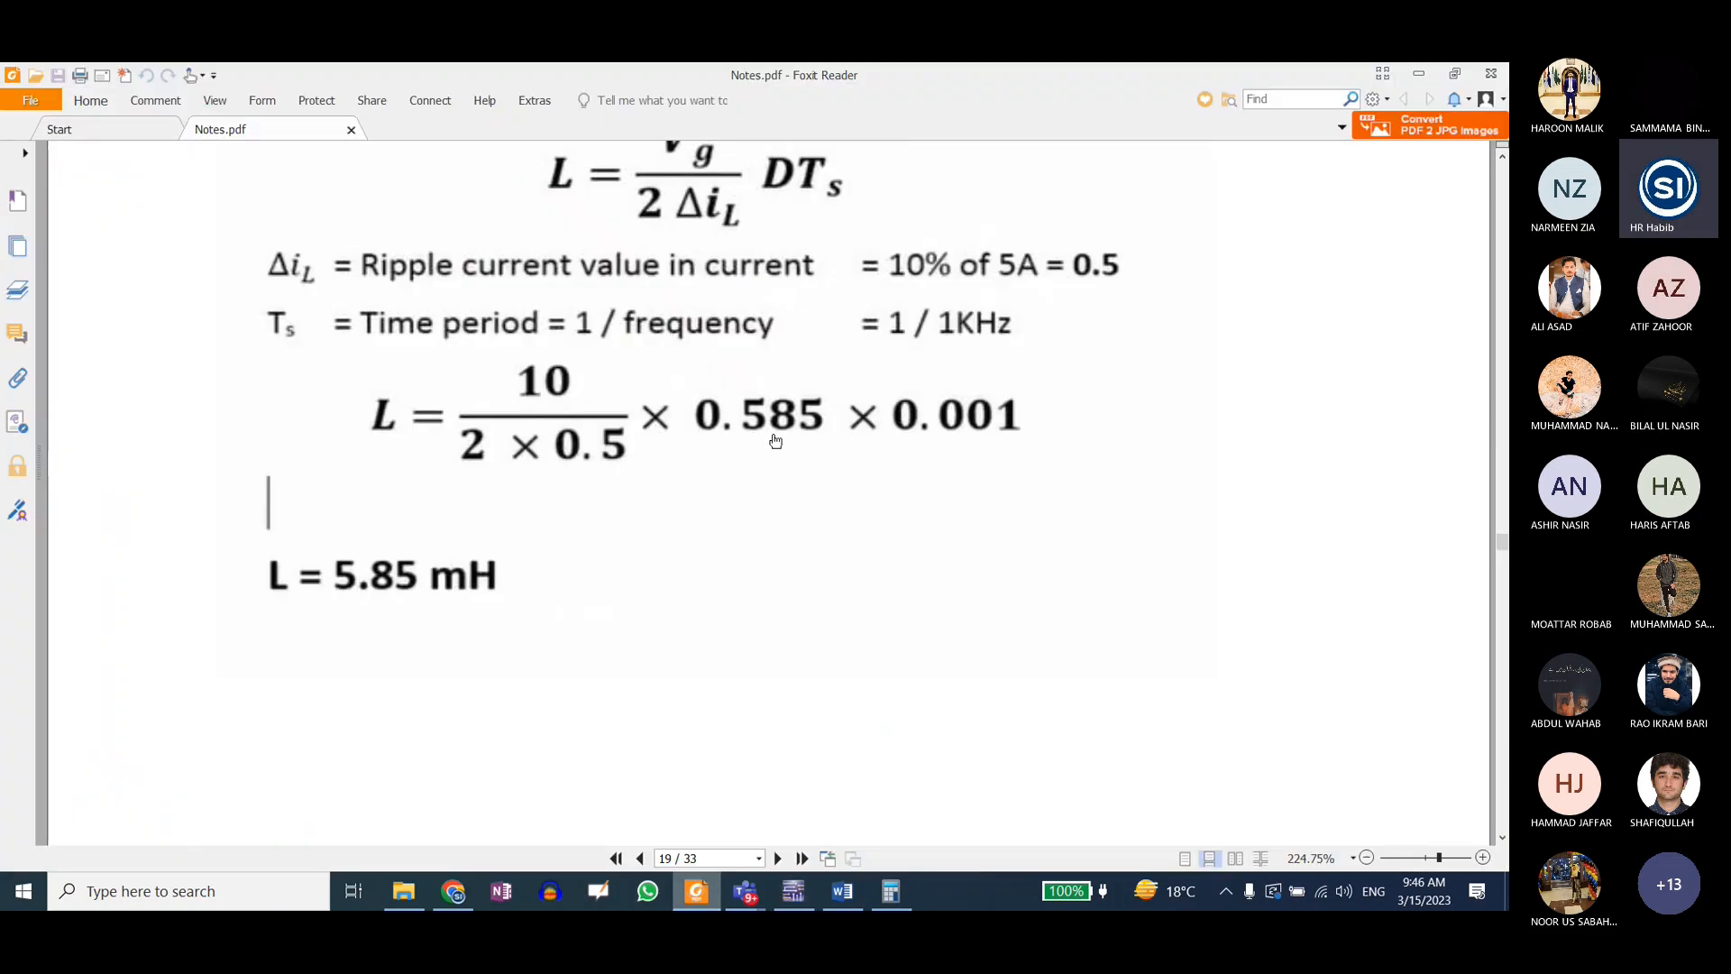
{"action": "scroll", "coordinate": [775, 441], "scroll_direction": "up", "scroll_amount": 10}
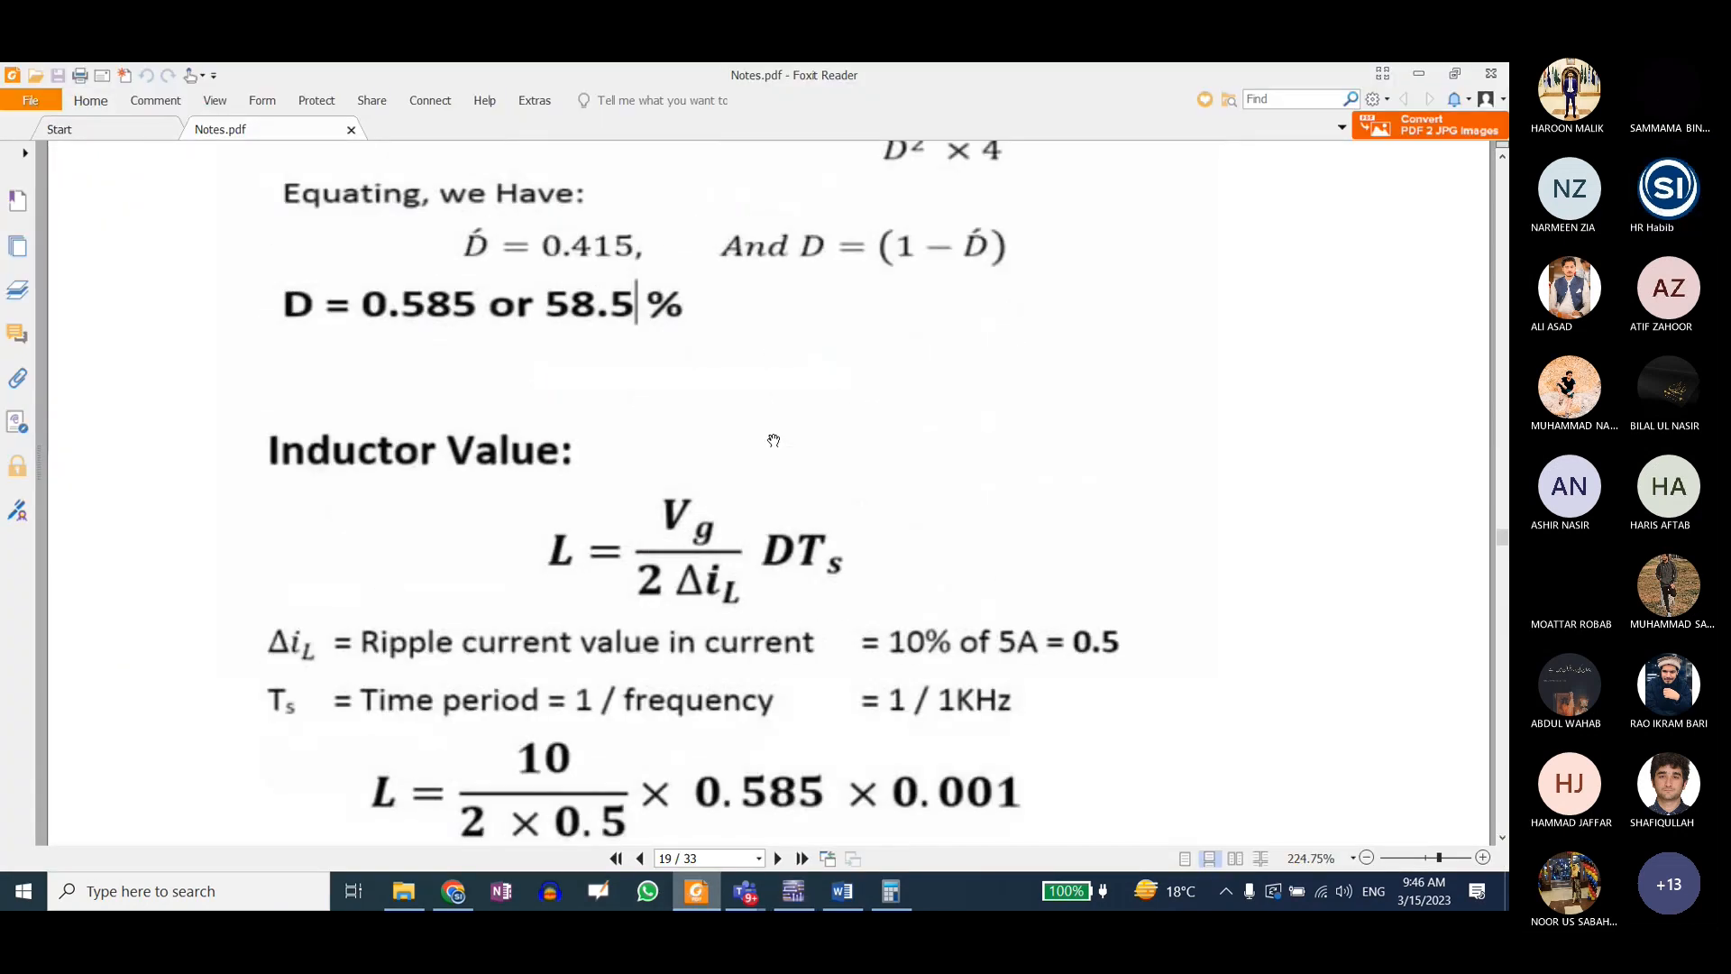
{"action": "scroll", "coordinate": [774, 441], "scroll_direction": "up", "scroll_amount": 5}
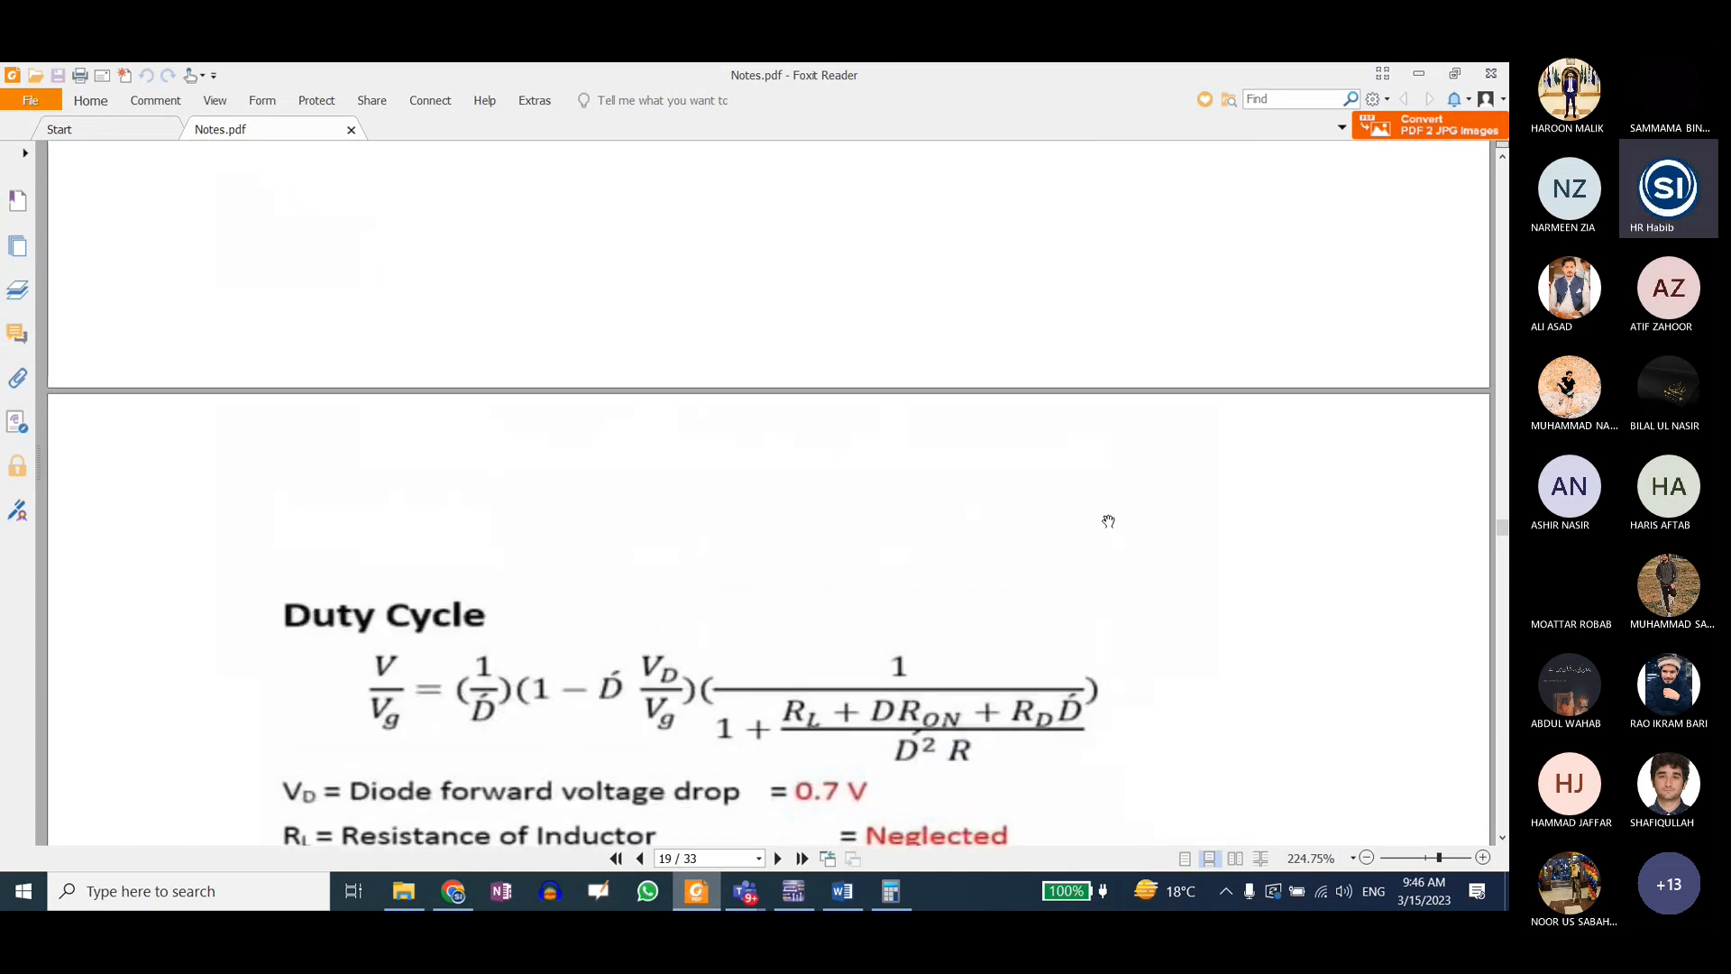
{"action": "scroll", "coordinate": [940, 678], "scroll_direction": "down", "scroll_amount": 4}
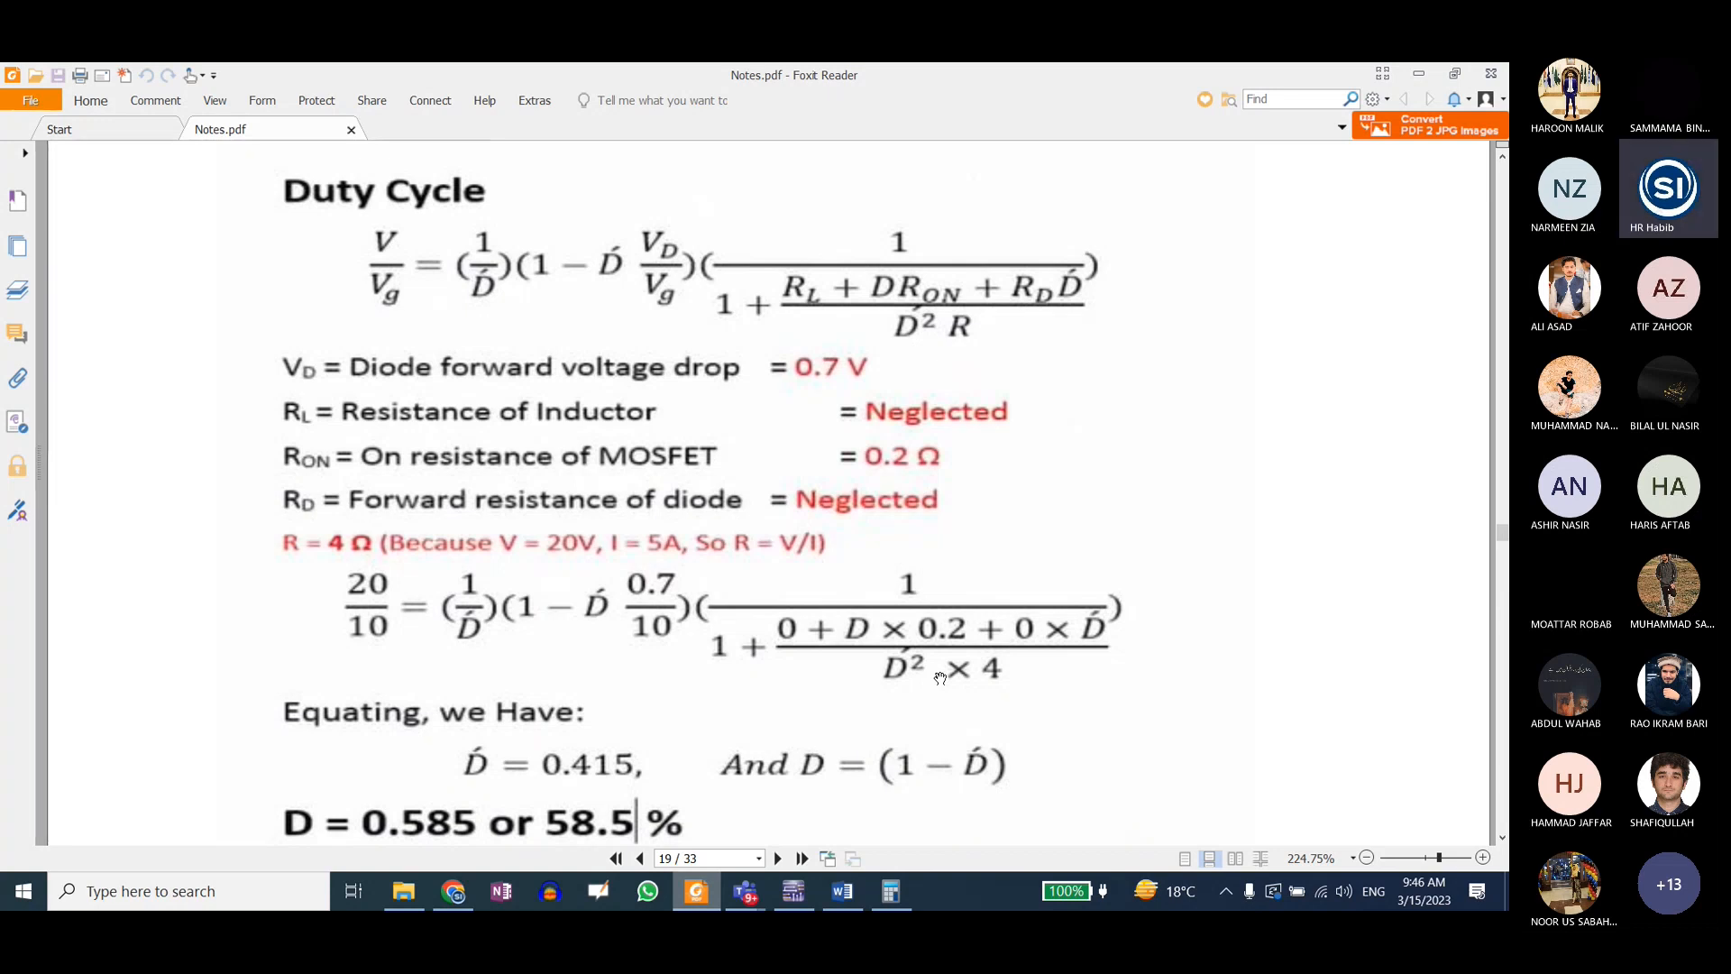
{"action": "scroll", "coordinate": [908, 685], "scroll_direction": "down", "scroll_amount": 1}
{"action": "scroll", "coordinate": [595, 568], "scroll_direction": "up", "scroll_amount": 1}
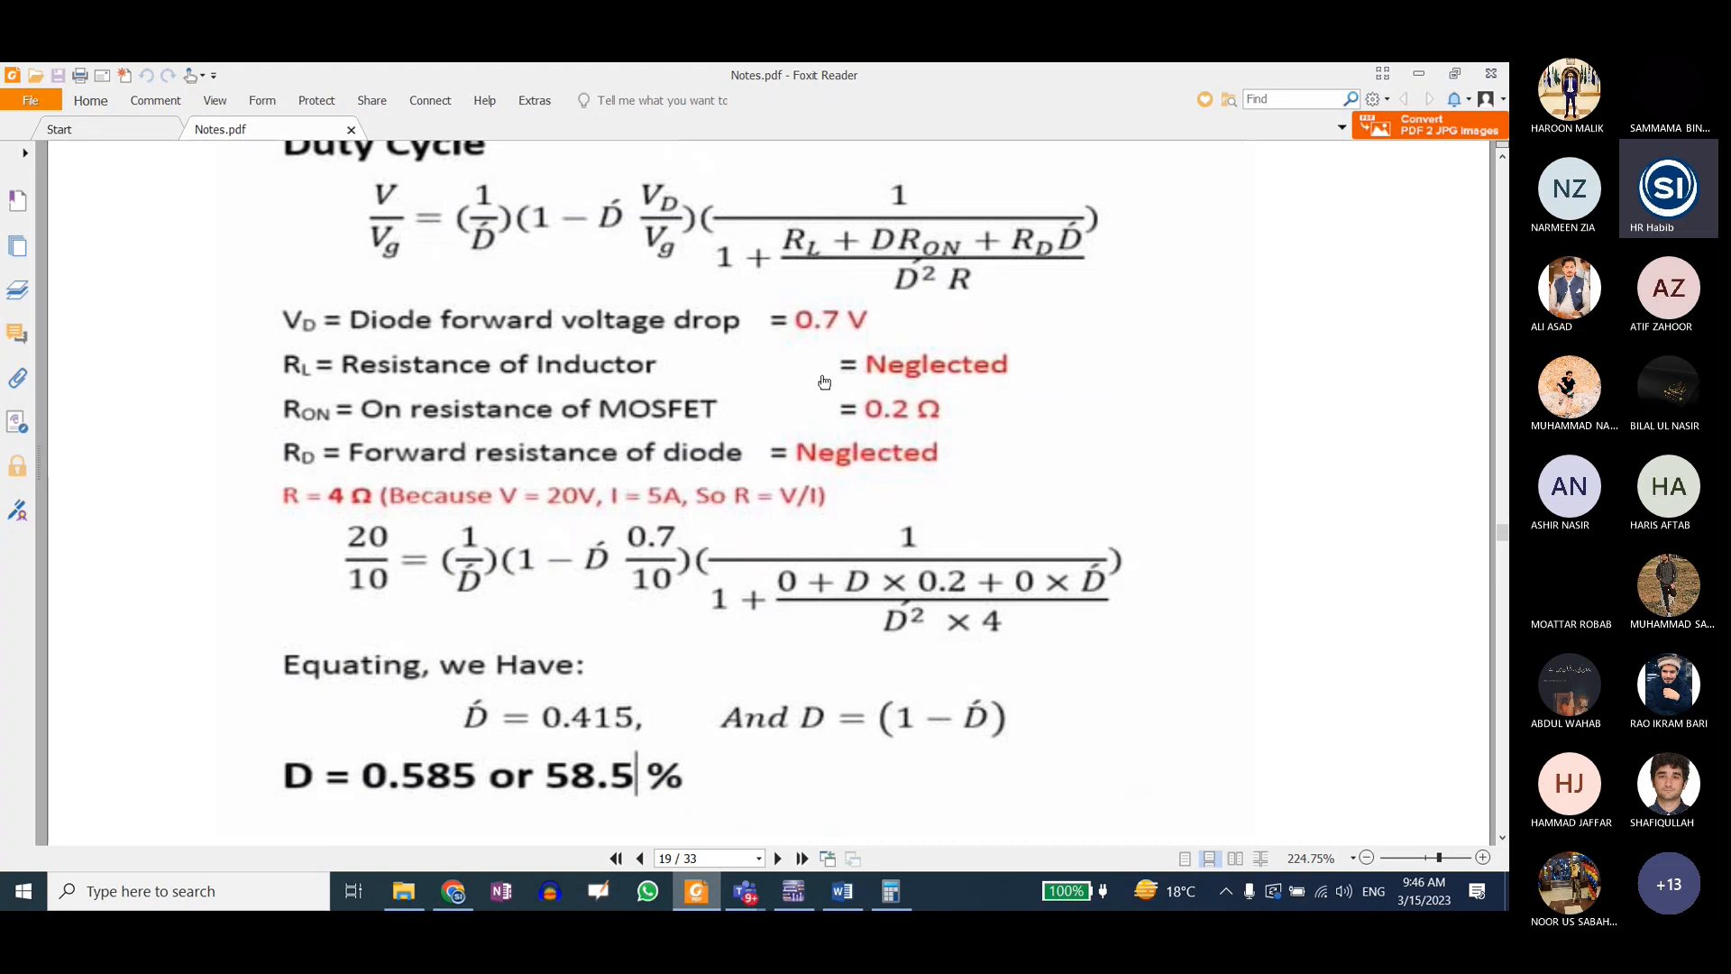
{"action": "scroll", "coordinate": [824, 381], "scroll_direction": "down", "scroll_amount": 2}
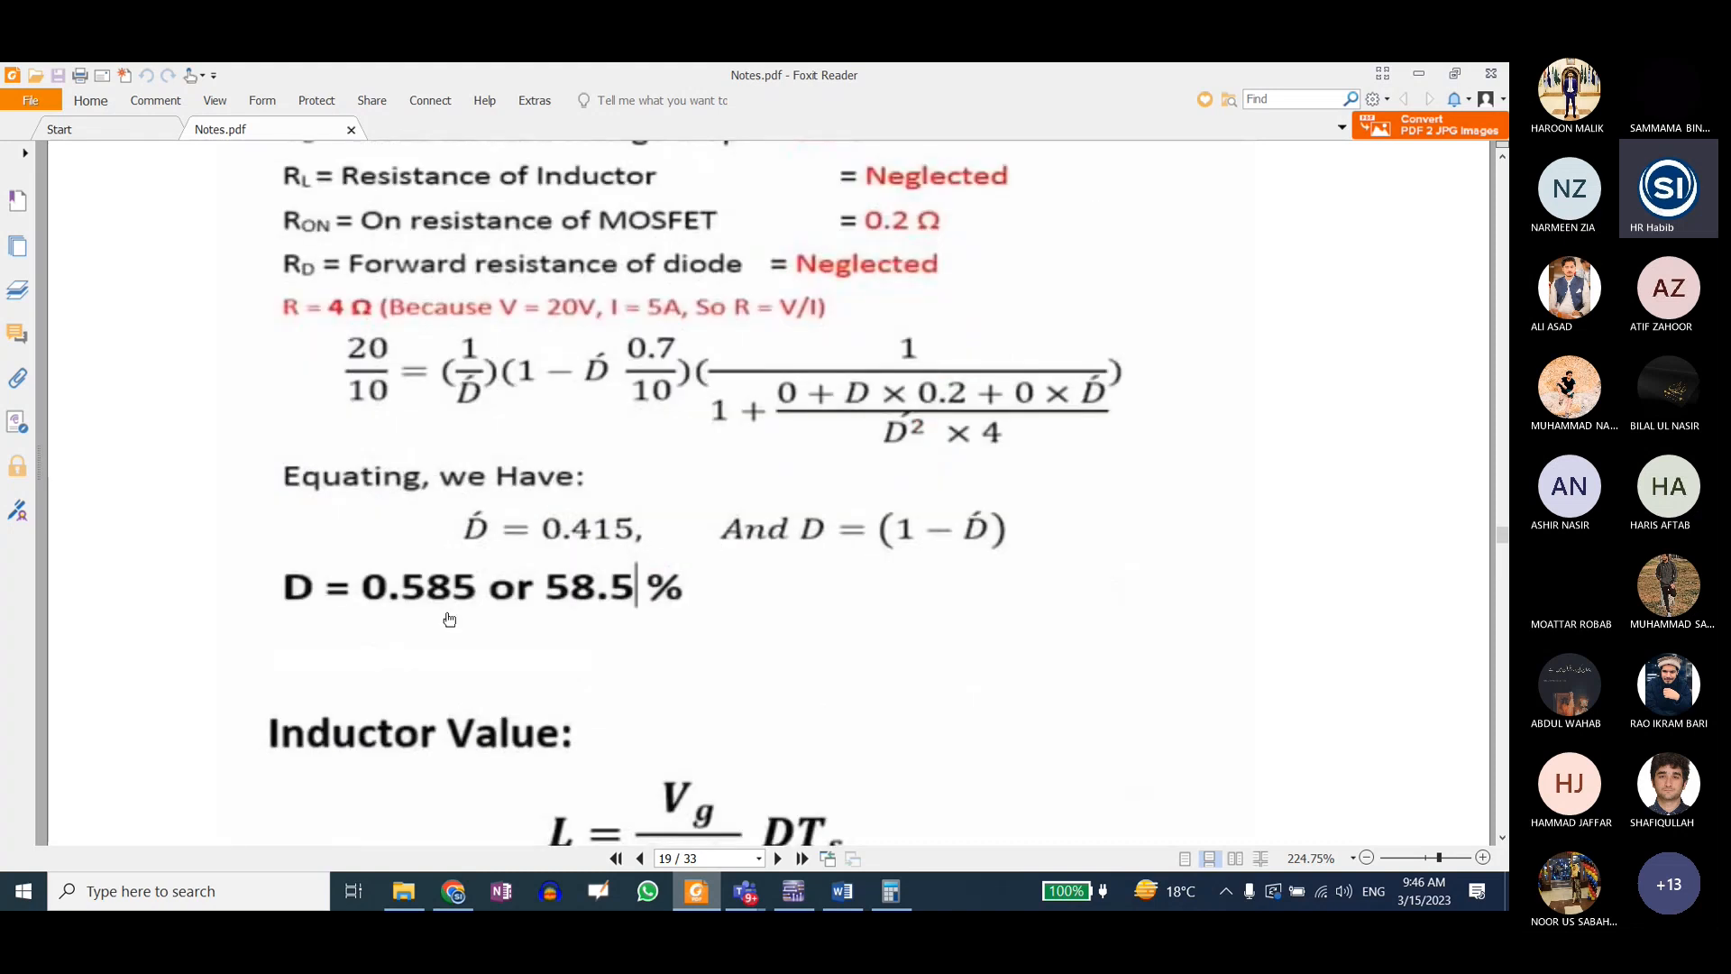
{"action": "scroll", "coordinate": [631, 568], "scroll_direction": "down", "scroll_amount": 6}
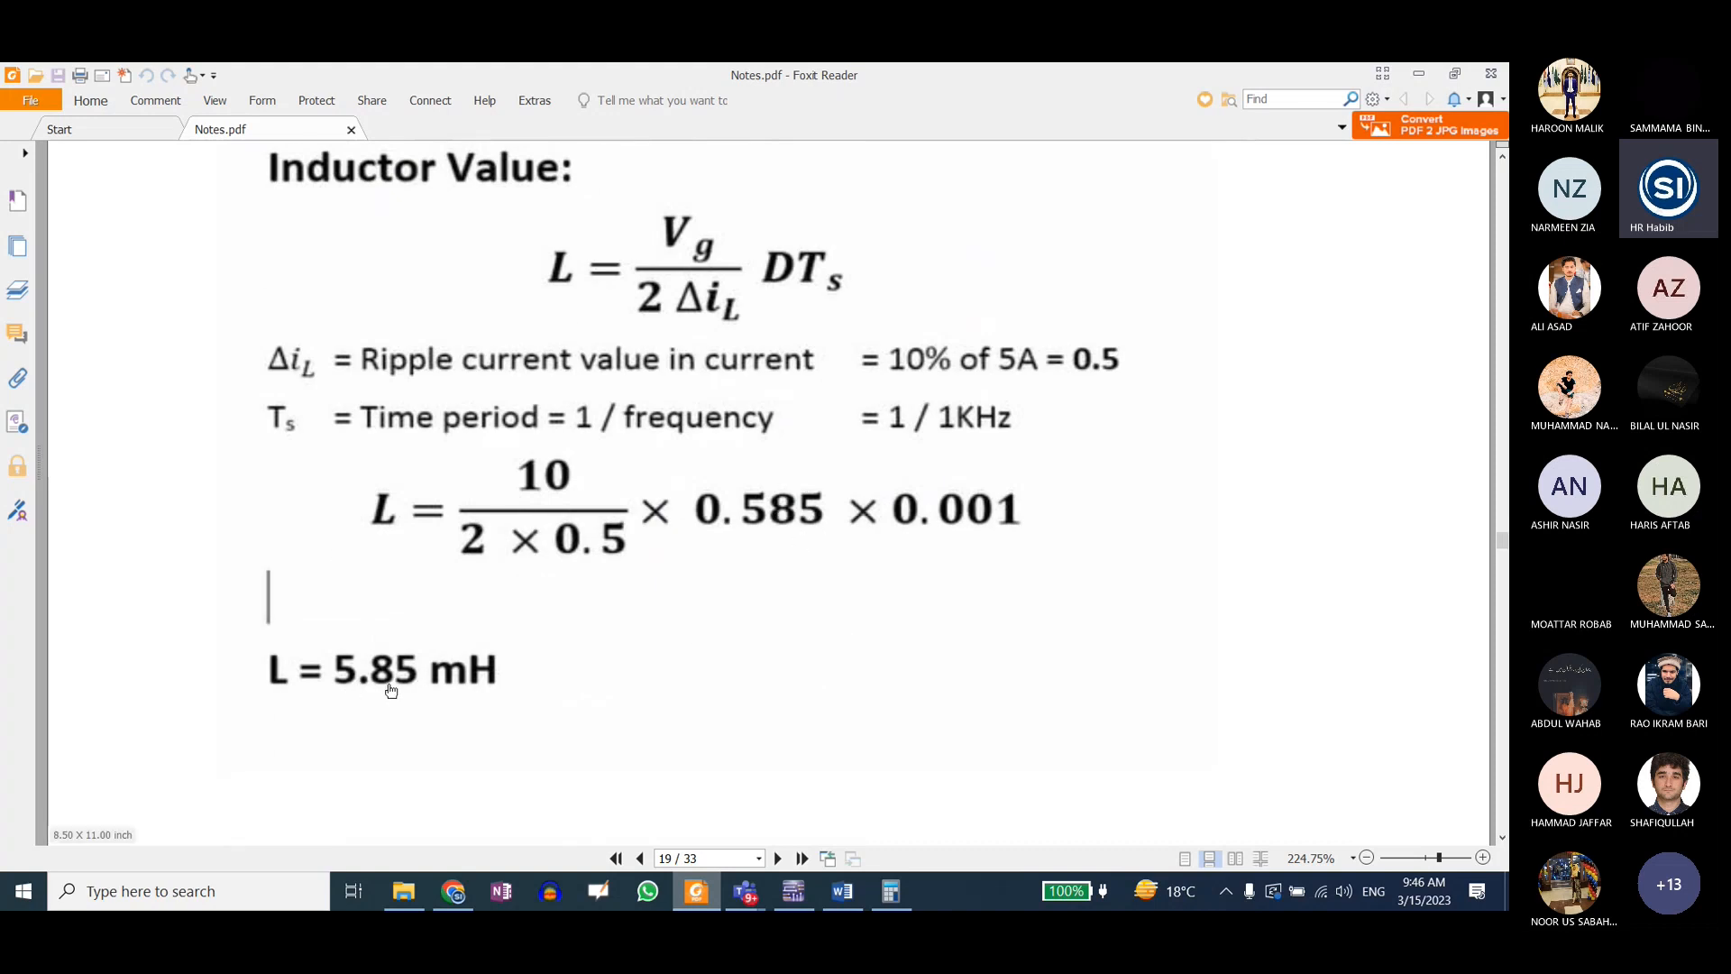
Step: Check the Boost SPDT circuit in Multisim and return to Notes.pdf at the Capacitor Value calculation on page 20
{"action": "left_click", "coordinate": [804, 888]}
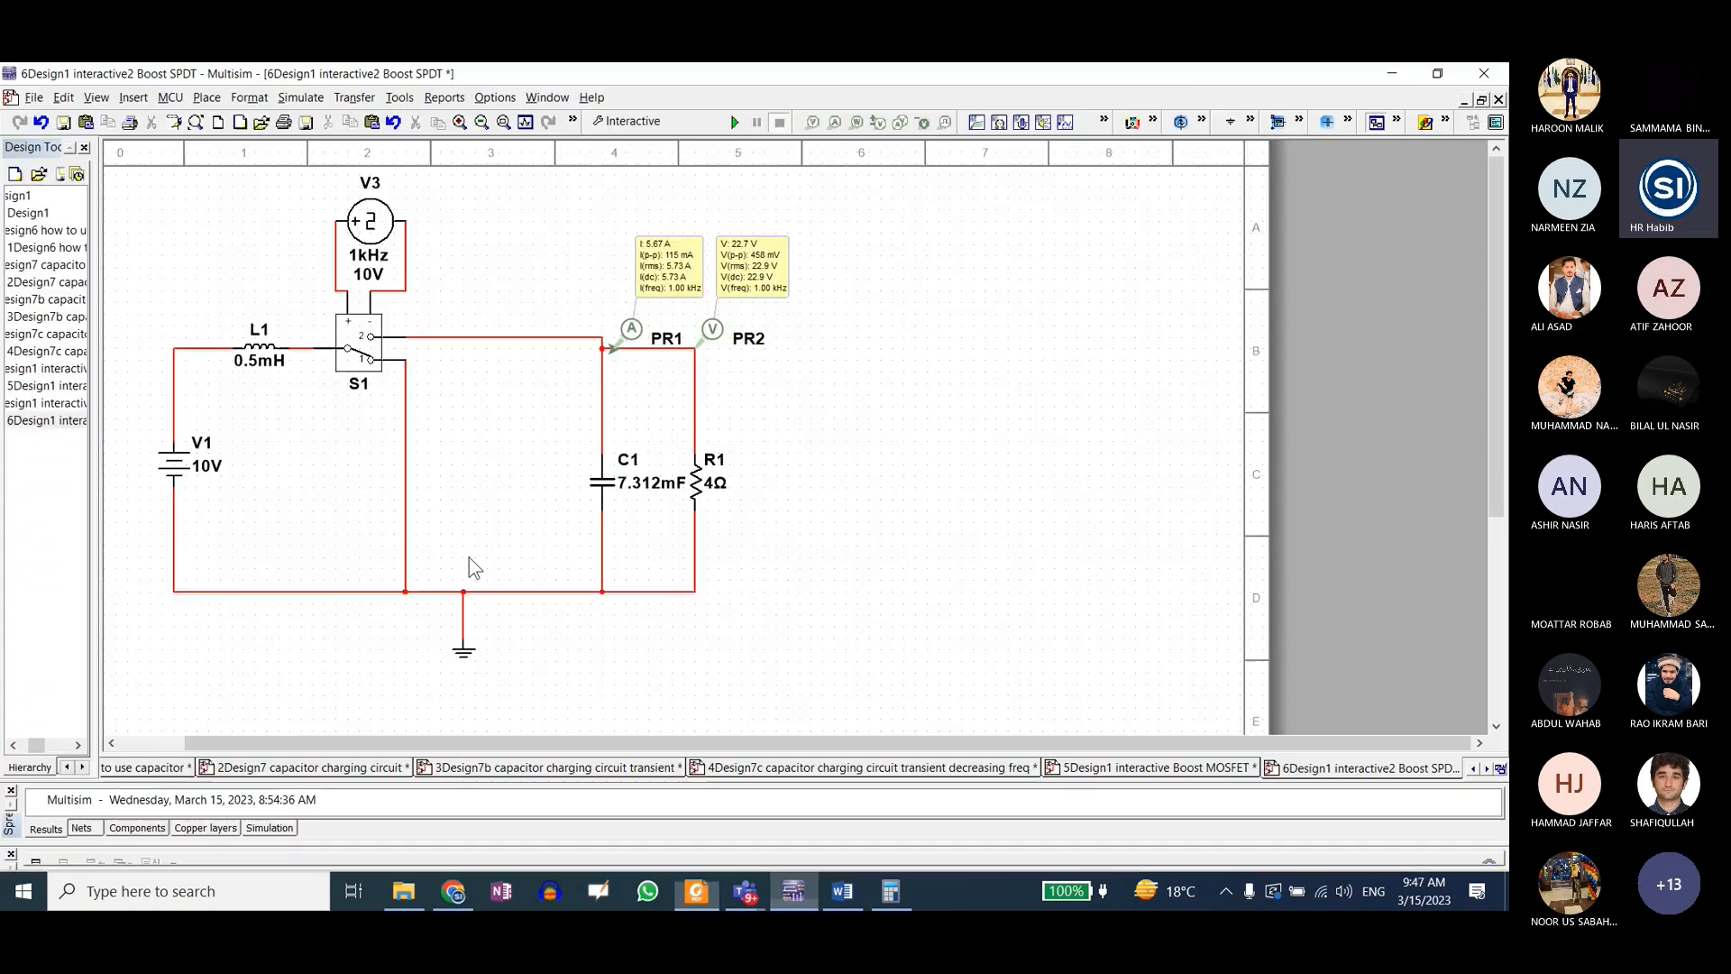
{"action": "left_click", "coordinate": [692, 892]}
{"action": "scroll", "coordinate": [568, 587], "scroll_direction": "down", "scroll_amount": 5}
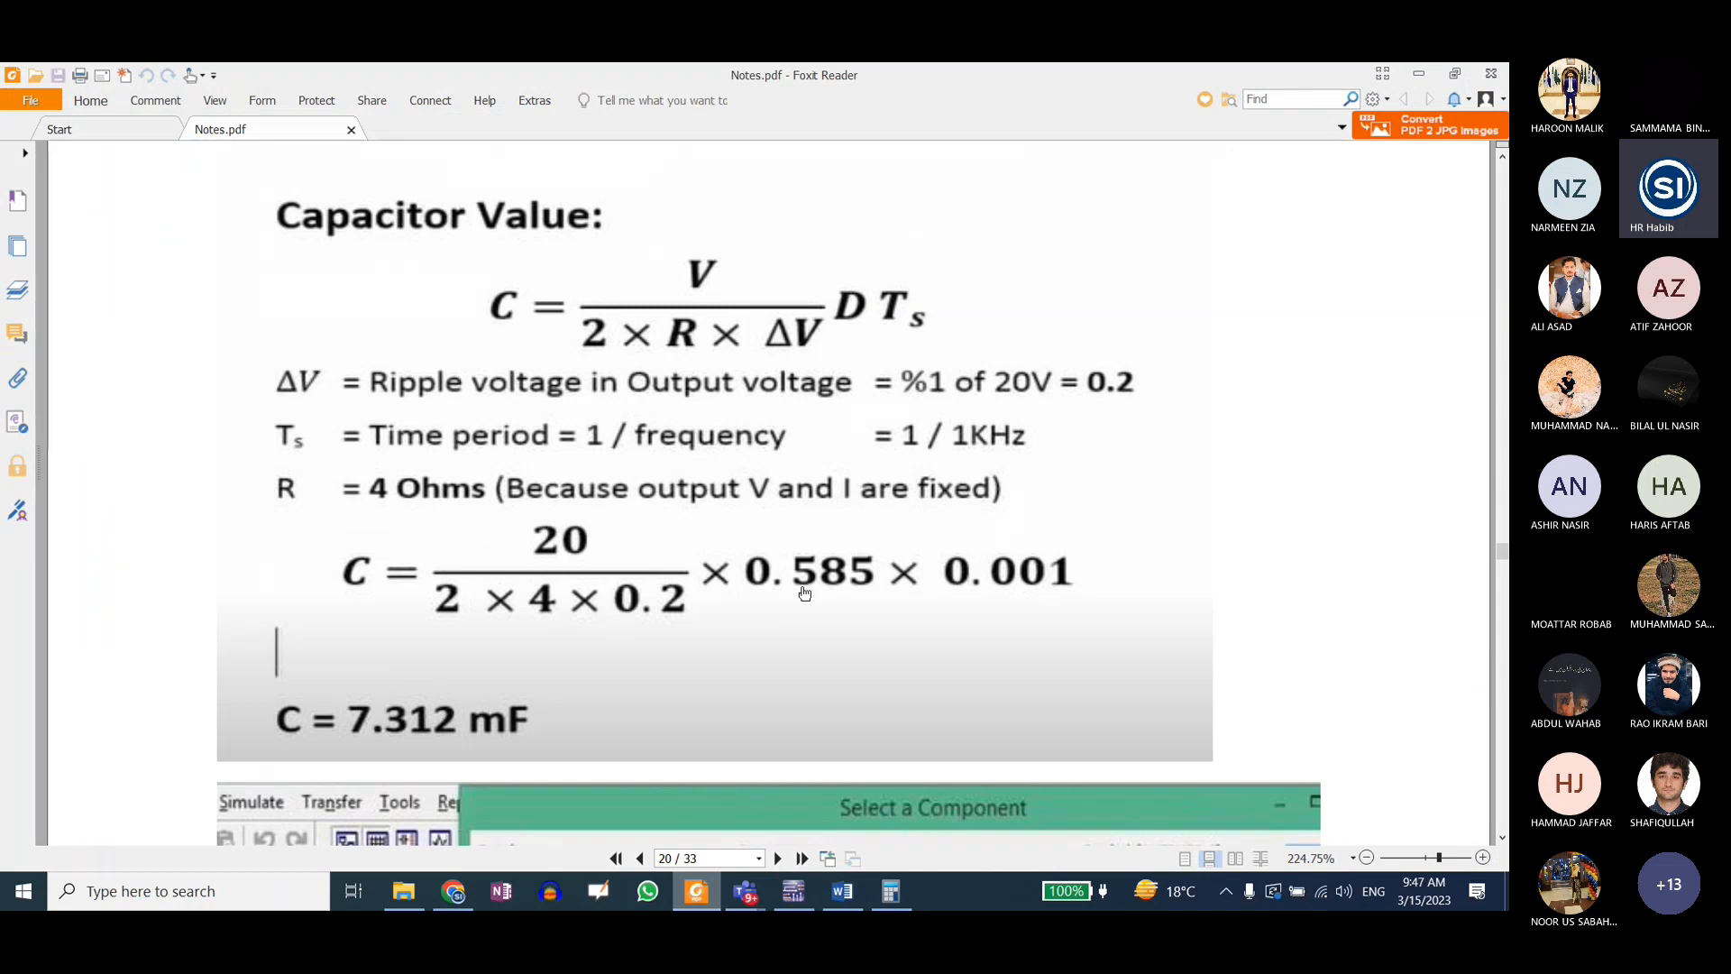
Step: Switch to Calculator, clear it, and compute the capacitor value as 20 ÷ 1.6 × 0.5 × 0.001, keeping the formula in view
{"action": "left_click", "coordinate": [890, 893]}
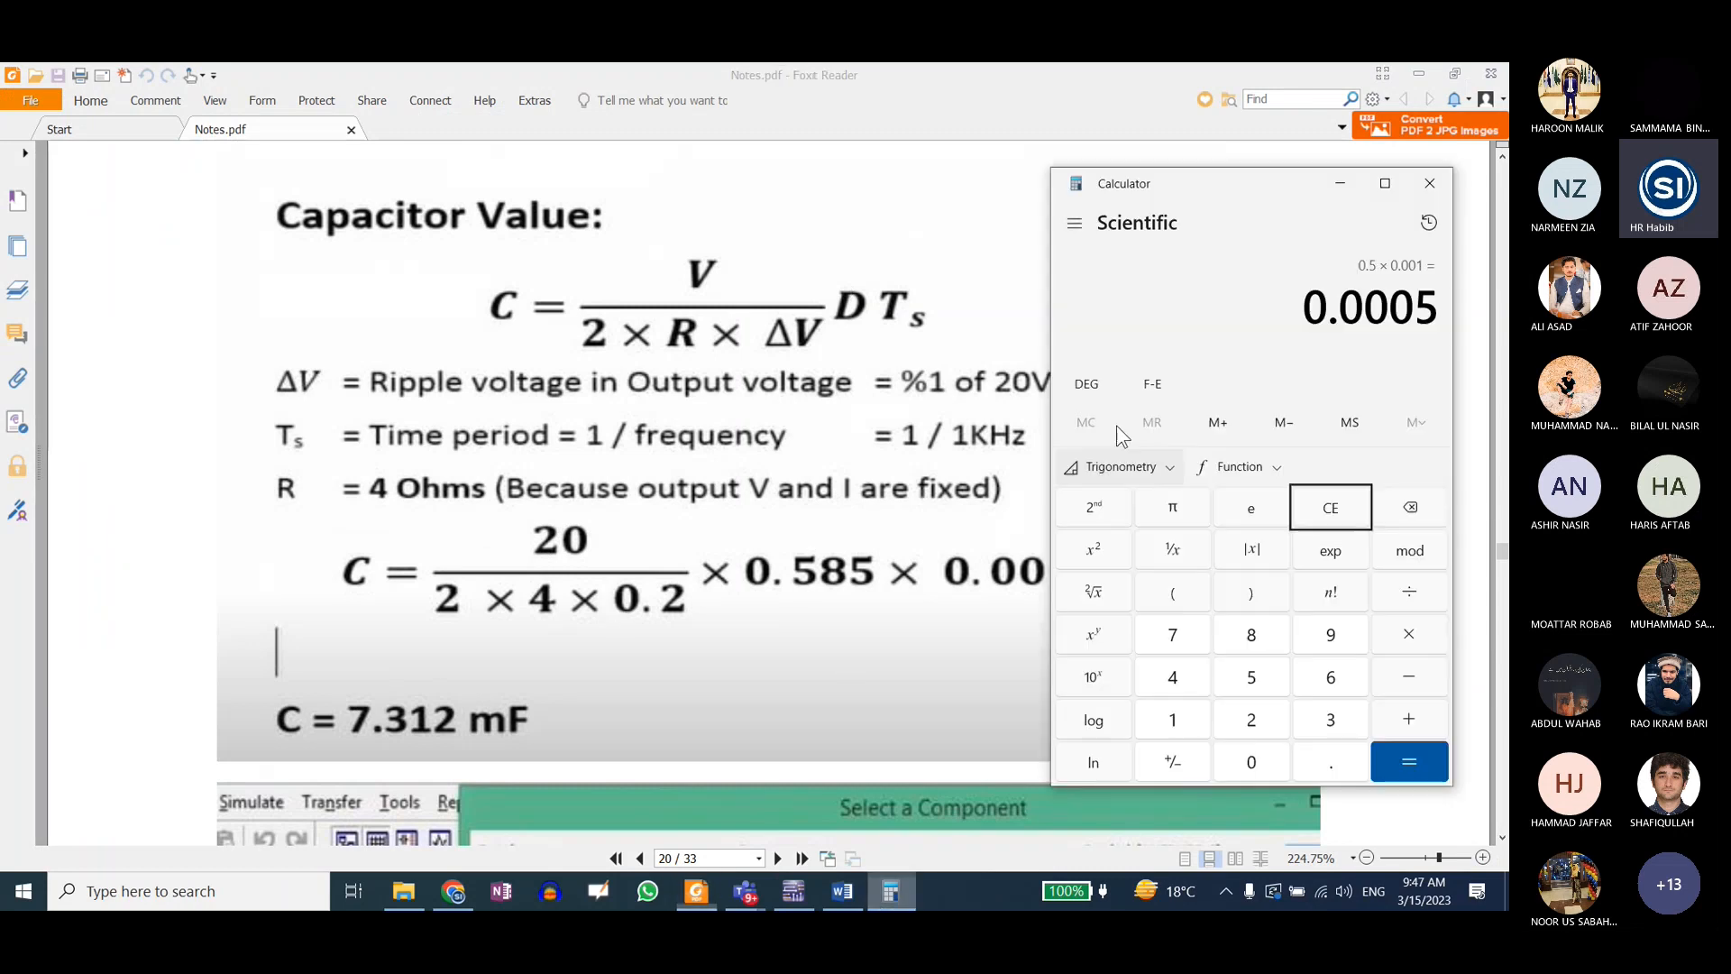
{"action": "left_click", "coordinate": [1331, 508]}
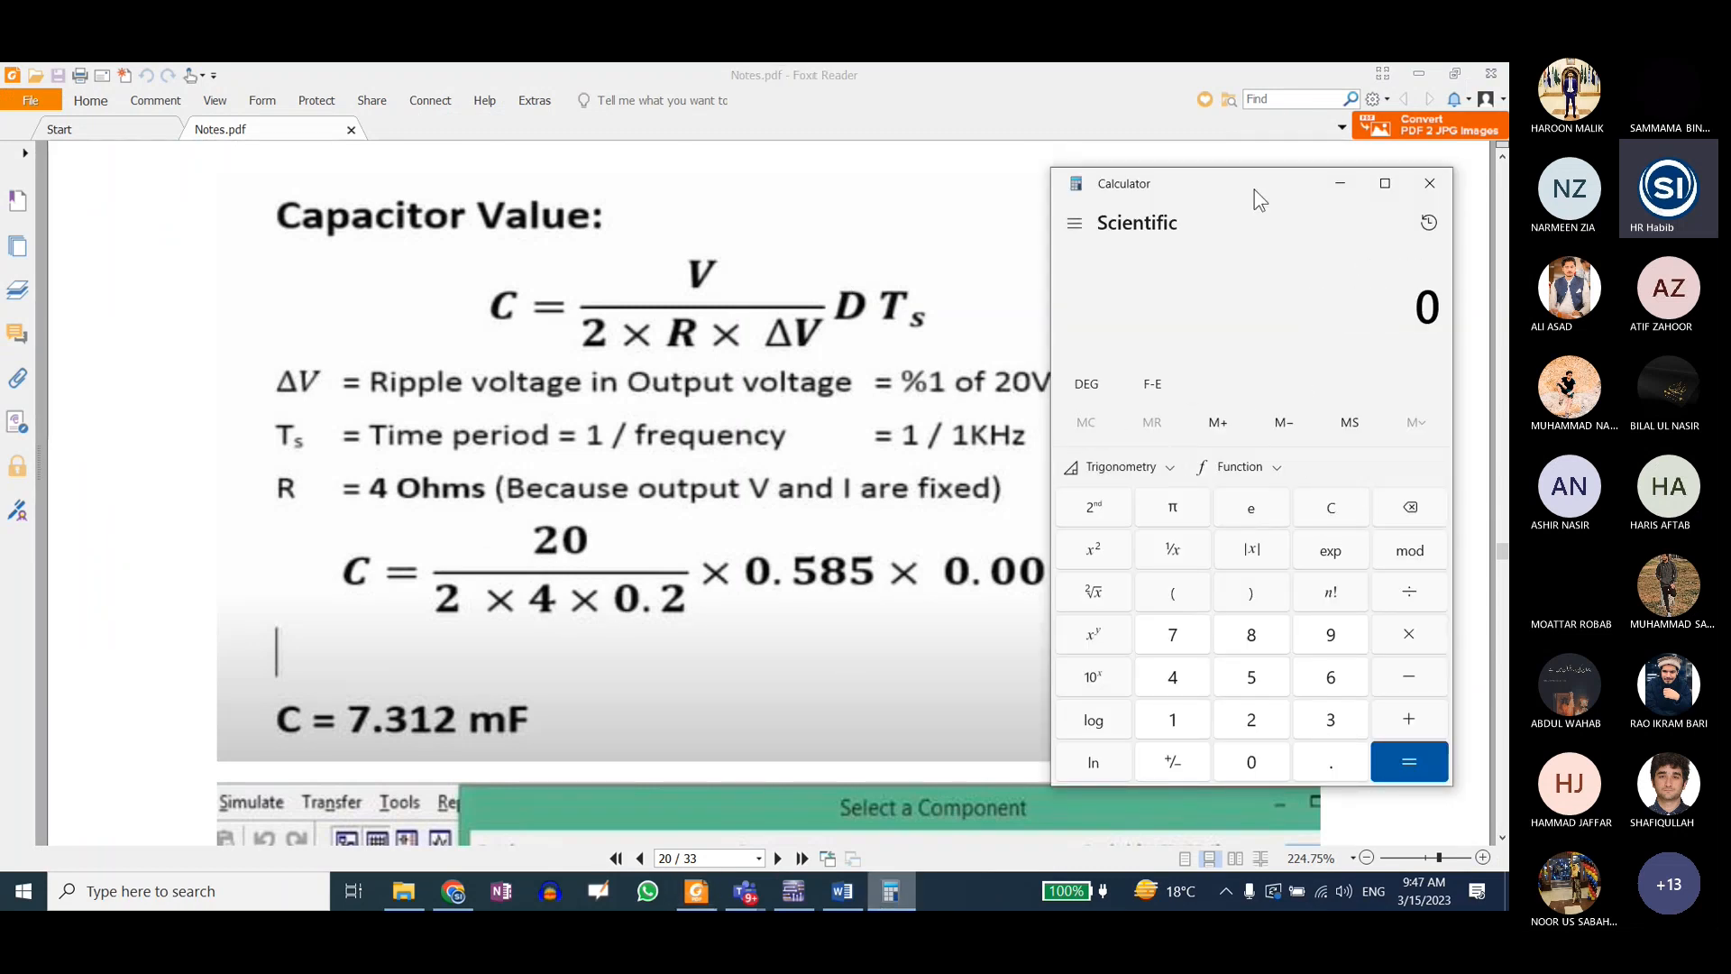
{"action": "left_click_drag", "start_coordinate": [1254, 189], "coordinate": [1296, 211]}
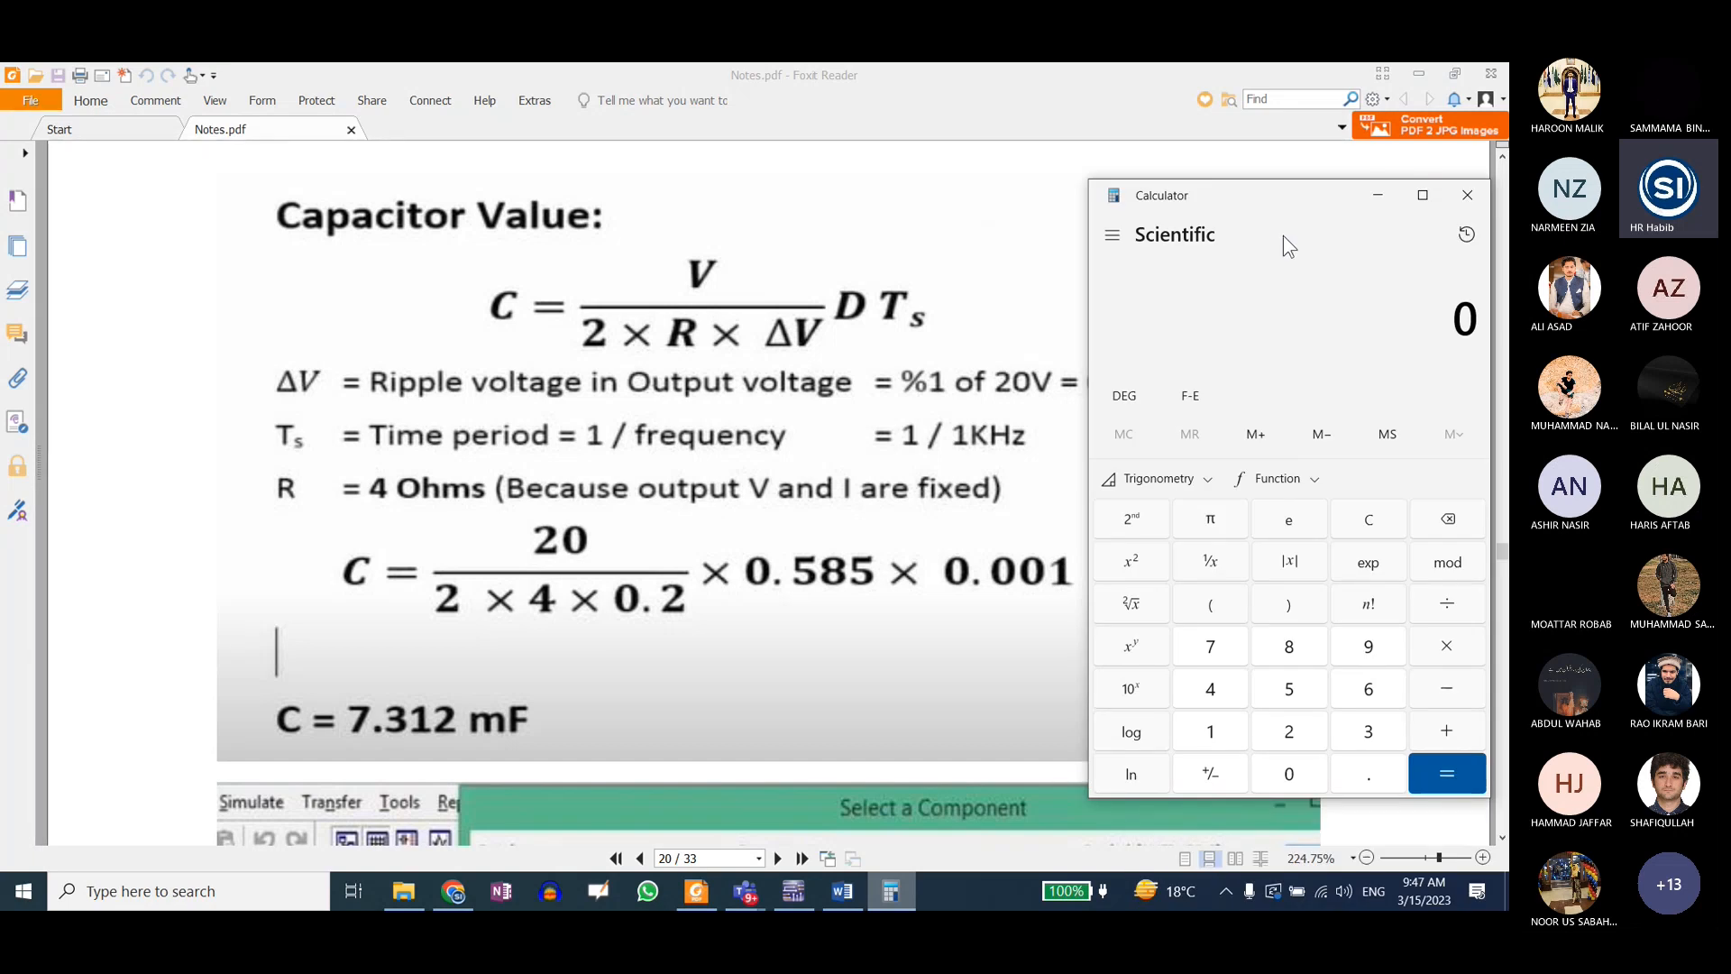
{"action": "type", "text": "20/1.6"}
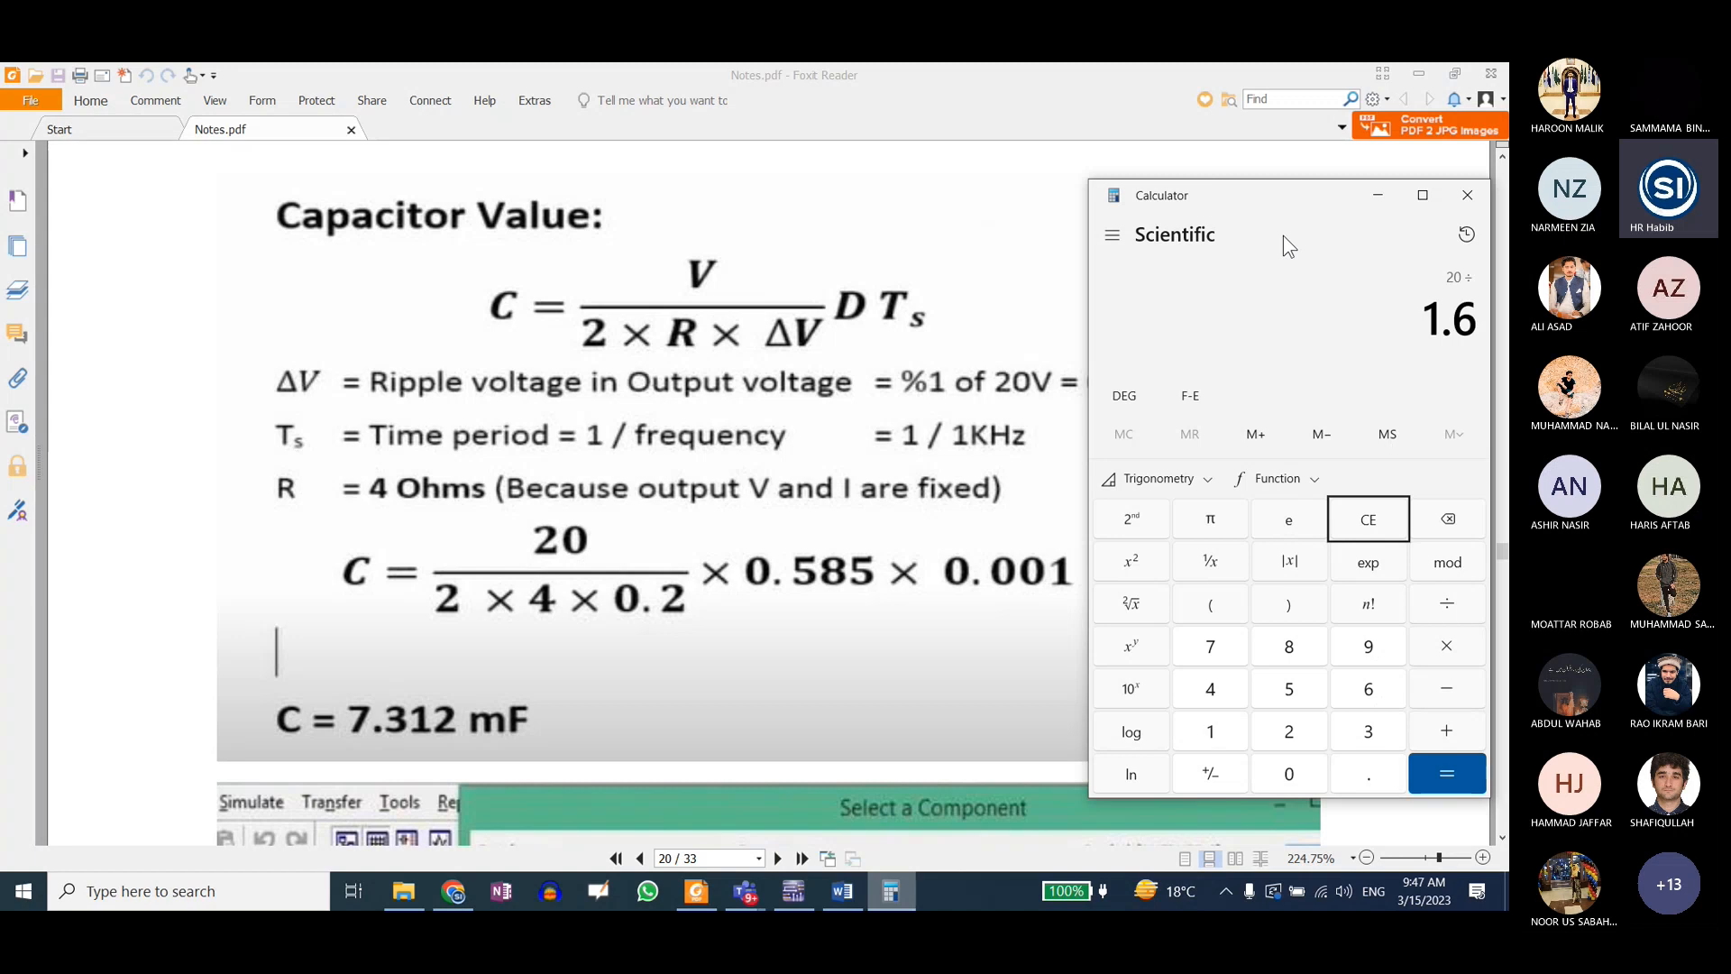
{"action": "key", "text": "Return"}
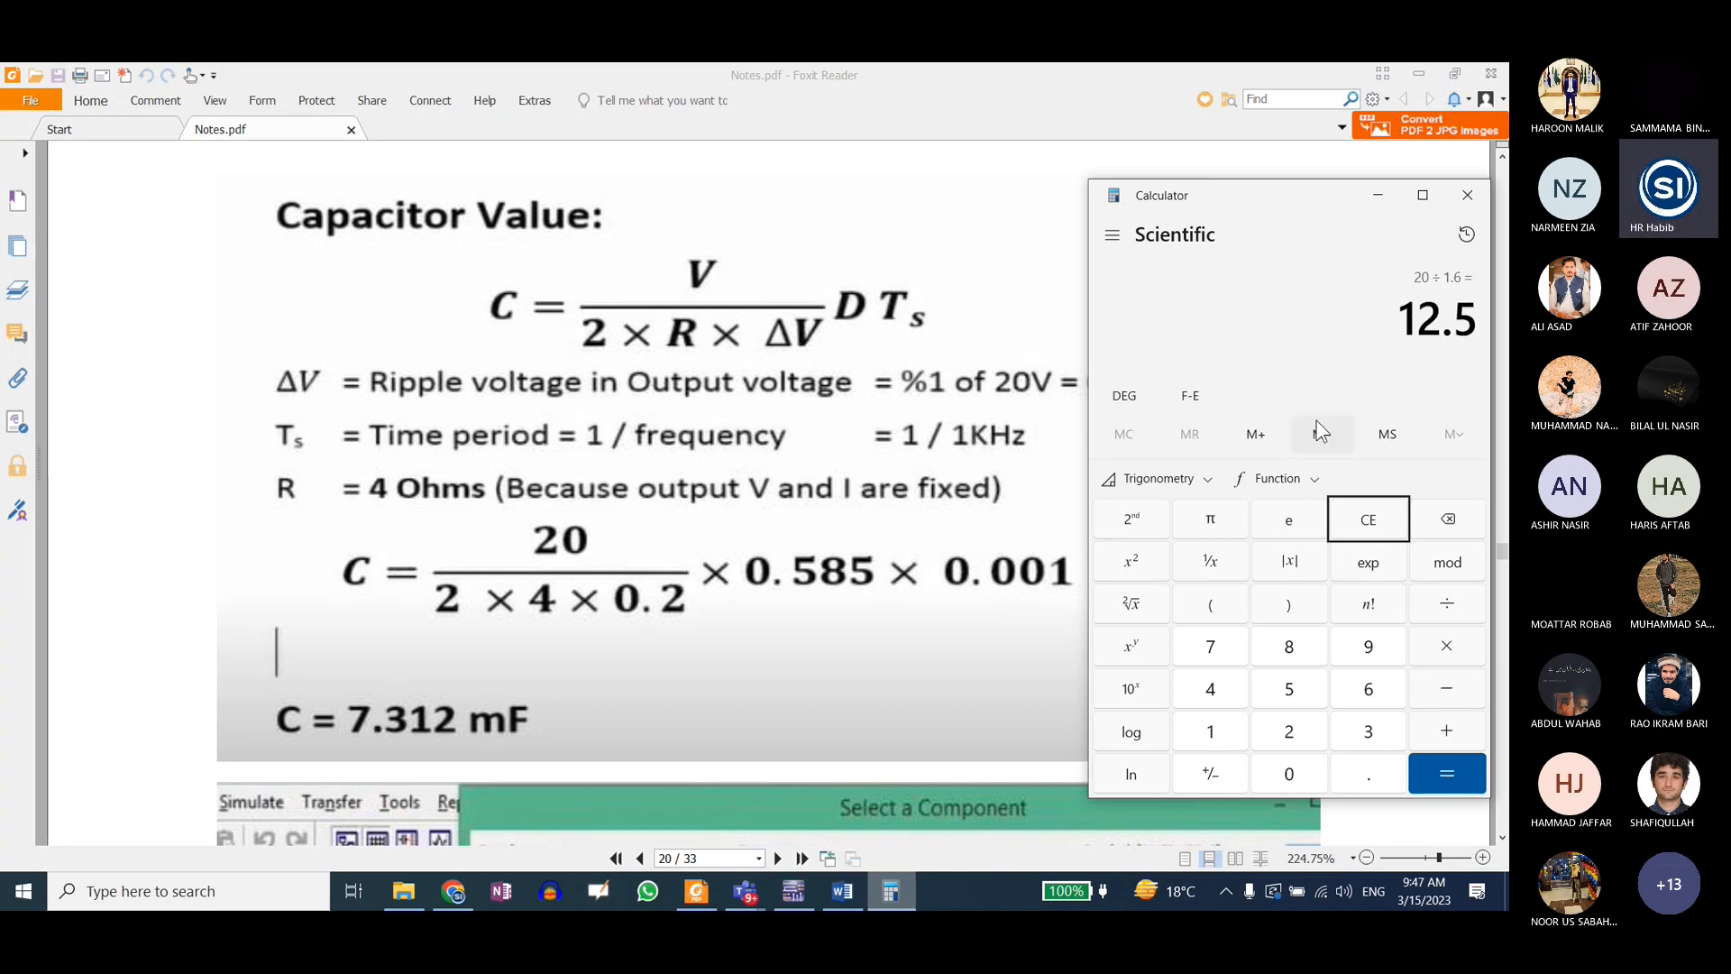
{"action": "type", "text": "*0."}
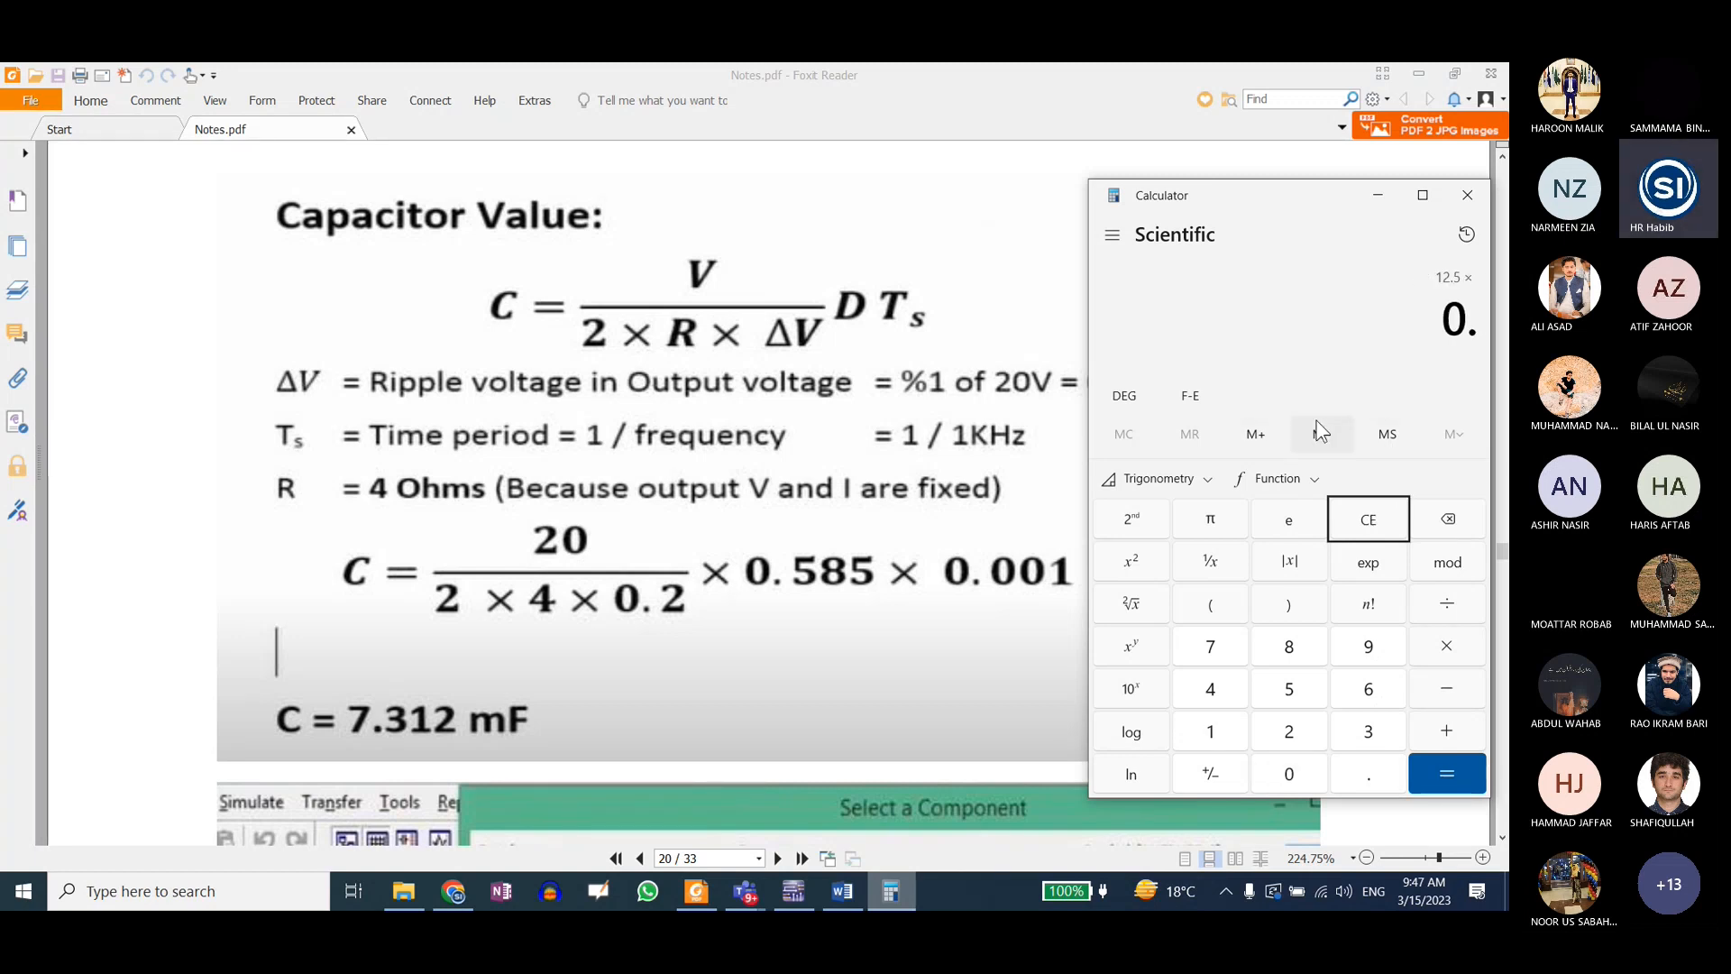
{"action": "type", "text": "5*0.0"}
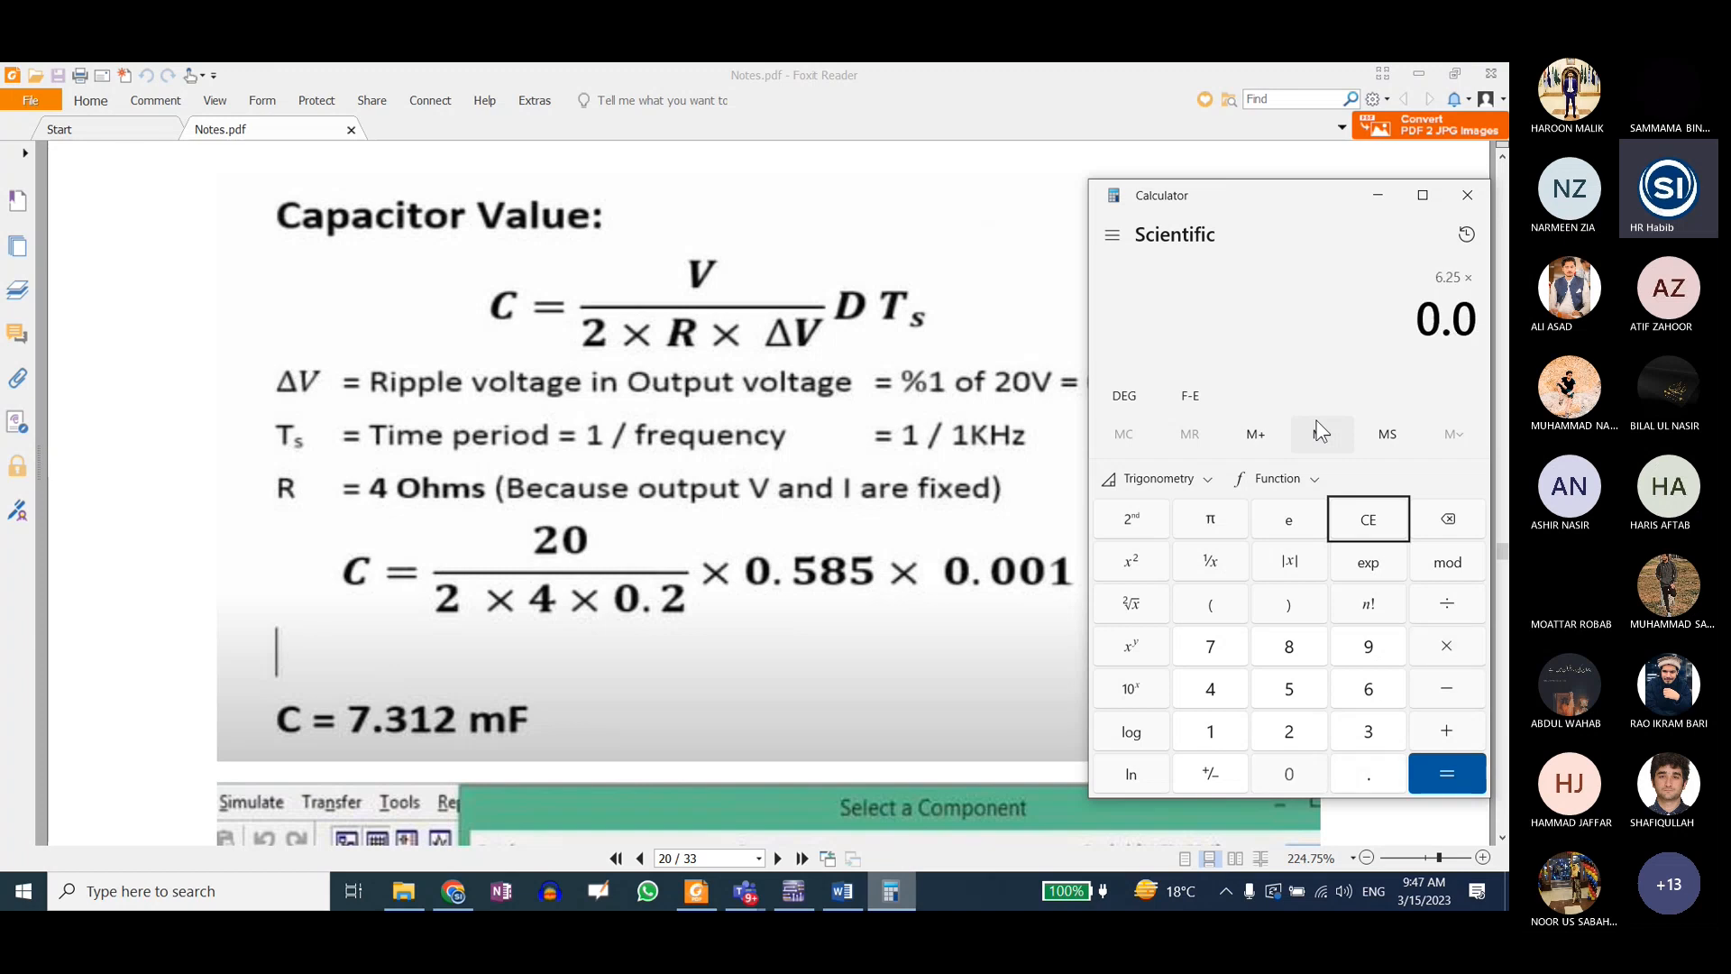
{"action": "type", "text": "01"}
{"action": "key", "text": "Return"}
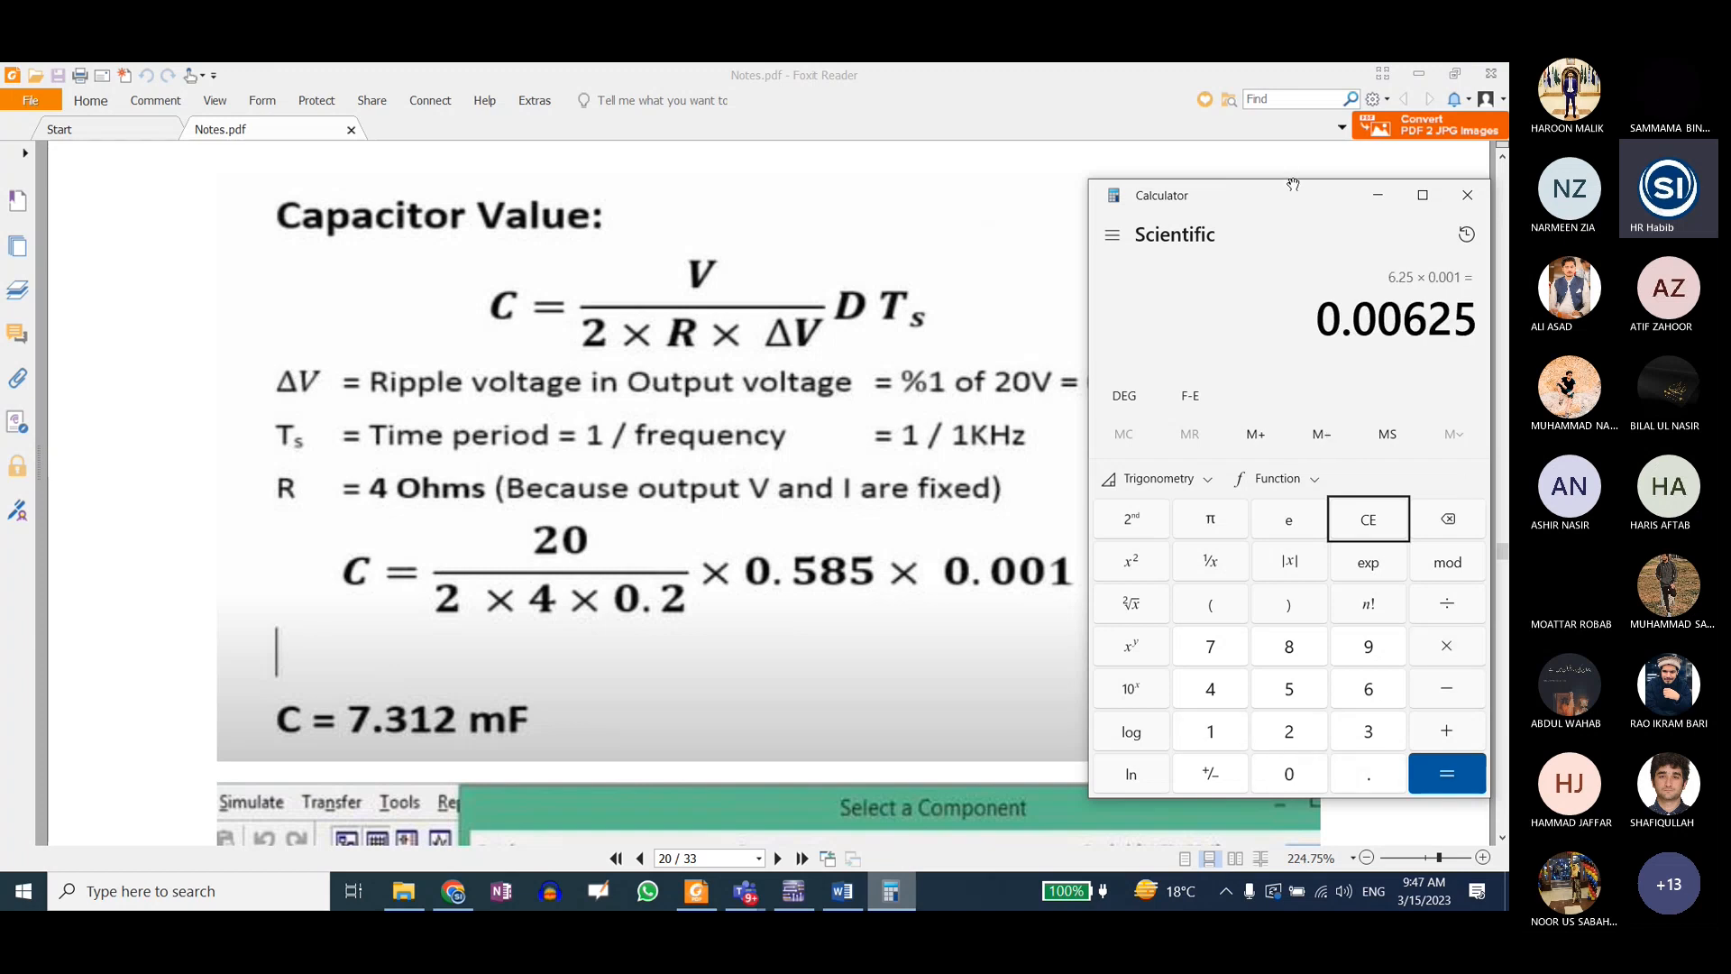
{"action": "left_click_drag", "start_coordinate": [1297, 196], "coordinate": [1232, 171]}
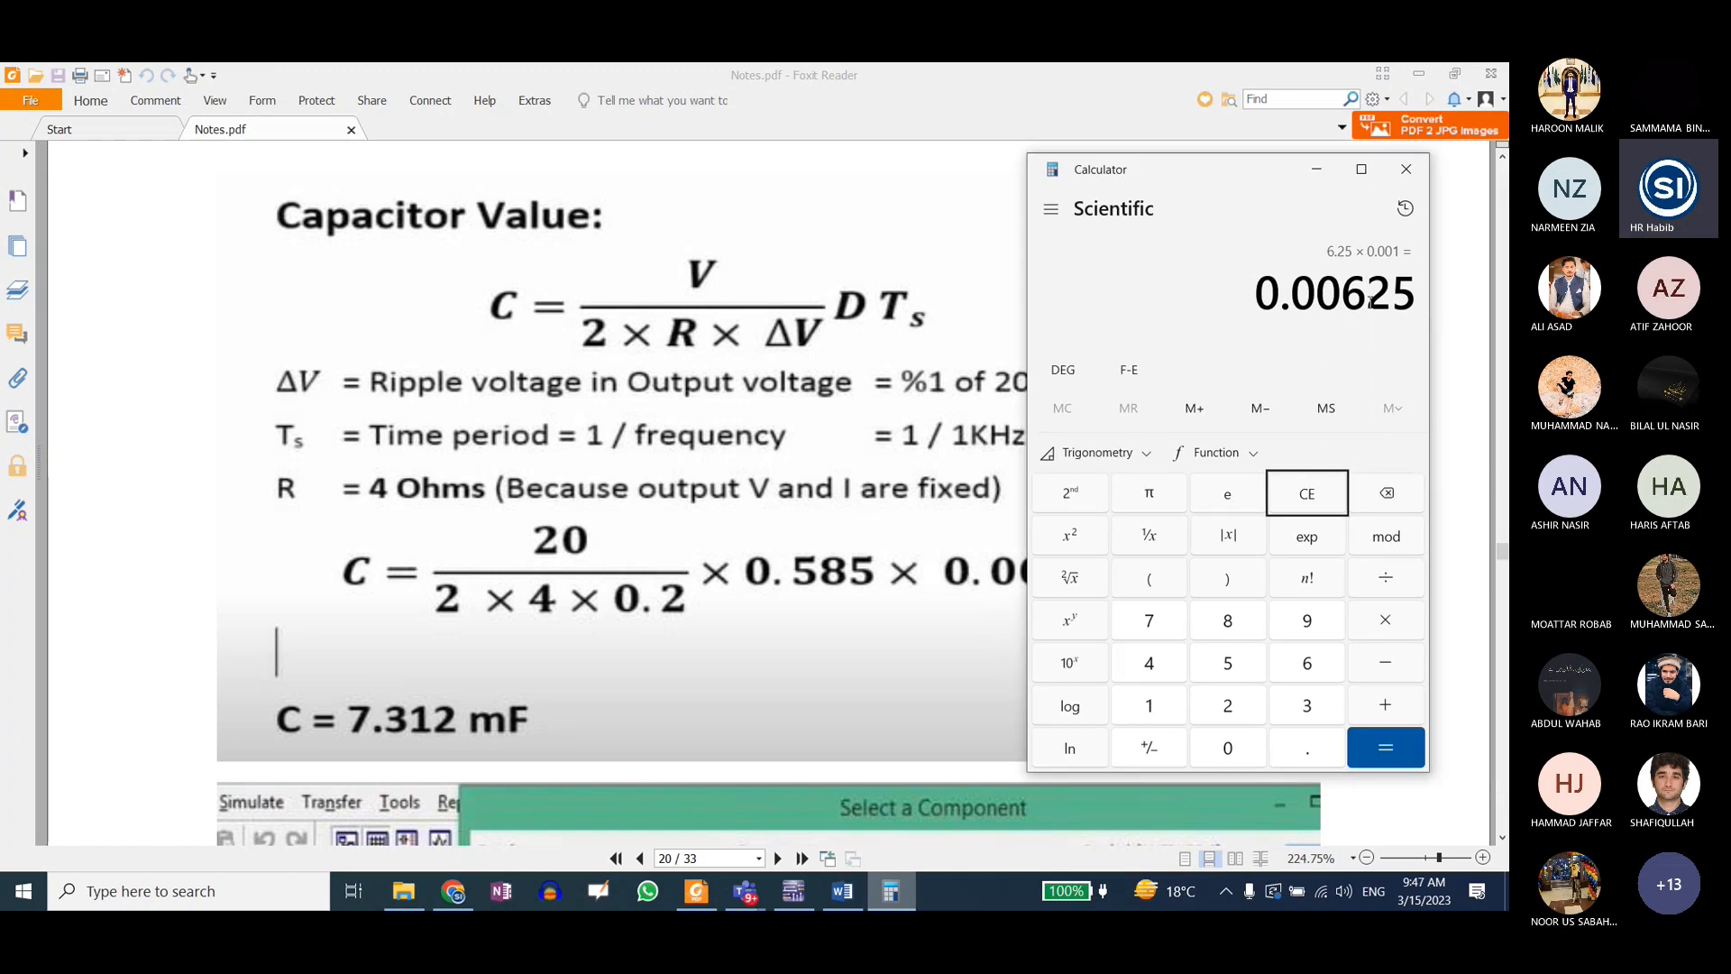
Step: Switch to Multisim and set the capacitance of C1 in the Boost SPDT circuit to 6.25 mF
{"action": "left_click", "coordinate": [795, 898]}
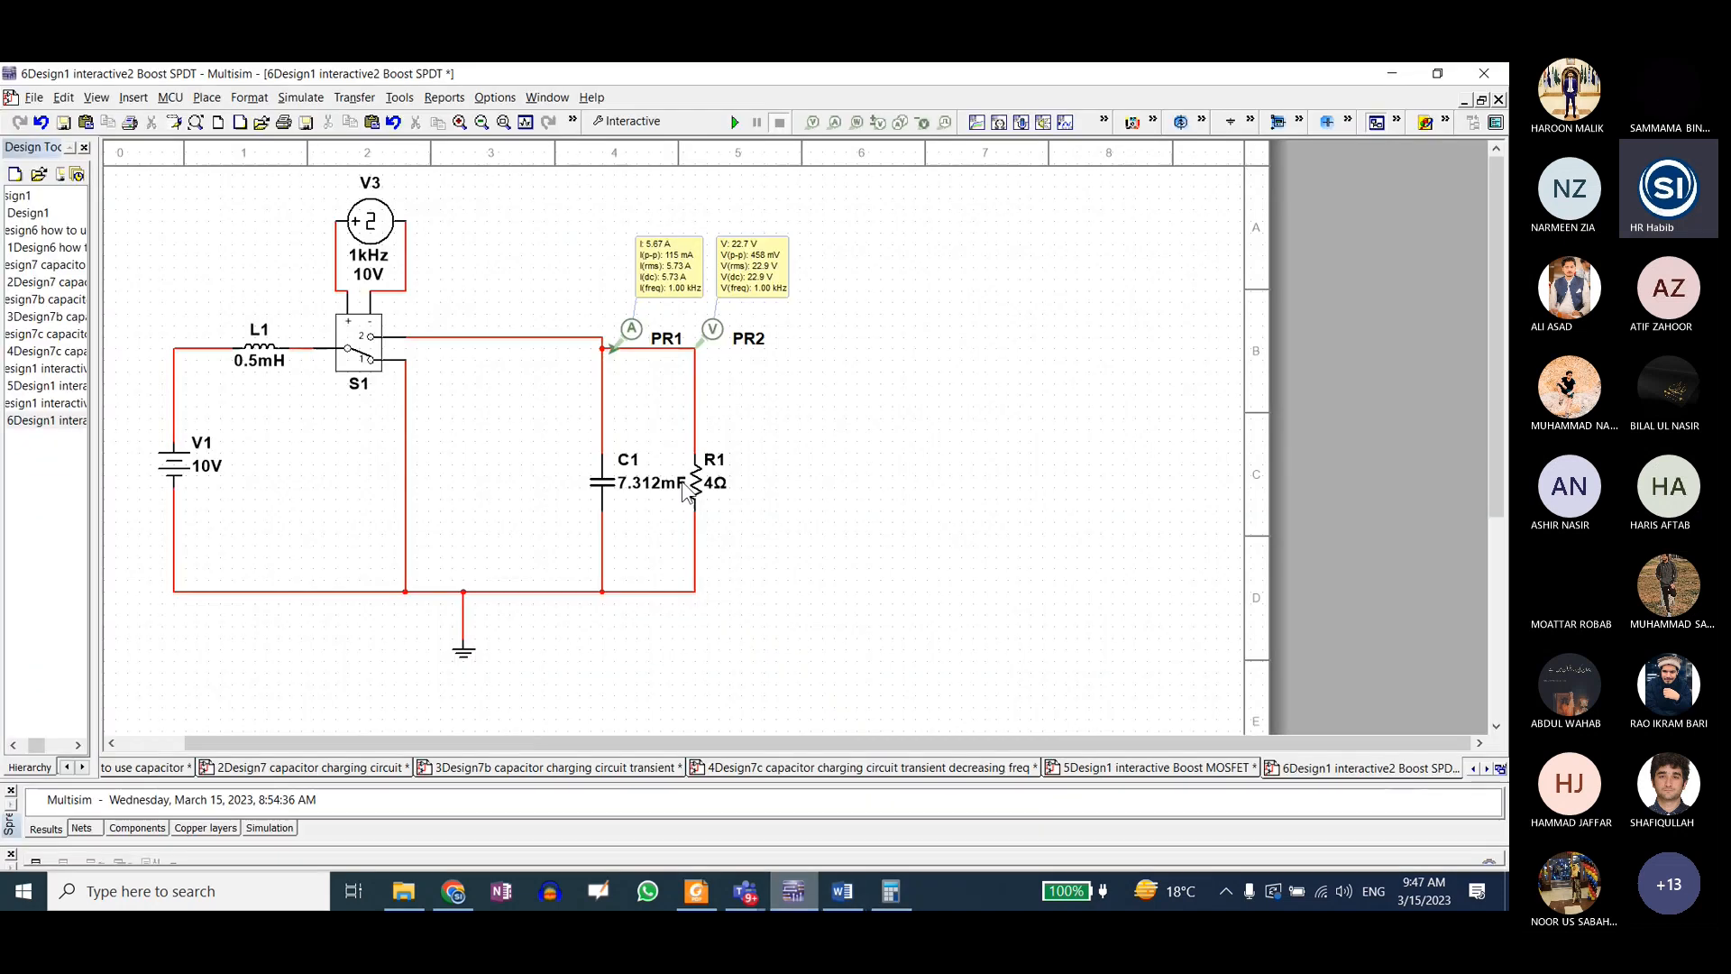
{"action": "double_click", "coordinate": [651, 487]}
{"action": "left_click_drag", "start_coordinate": [642, 292], "coordinate": [595, 290]}
{"action": "type", "text": "6.25m"}
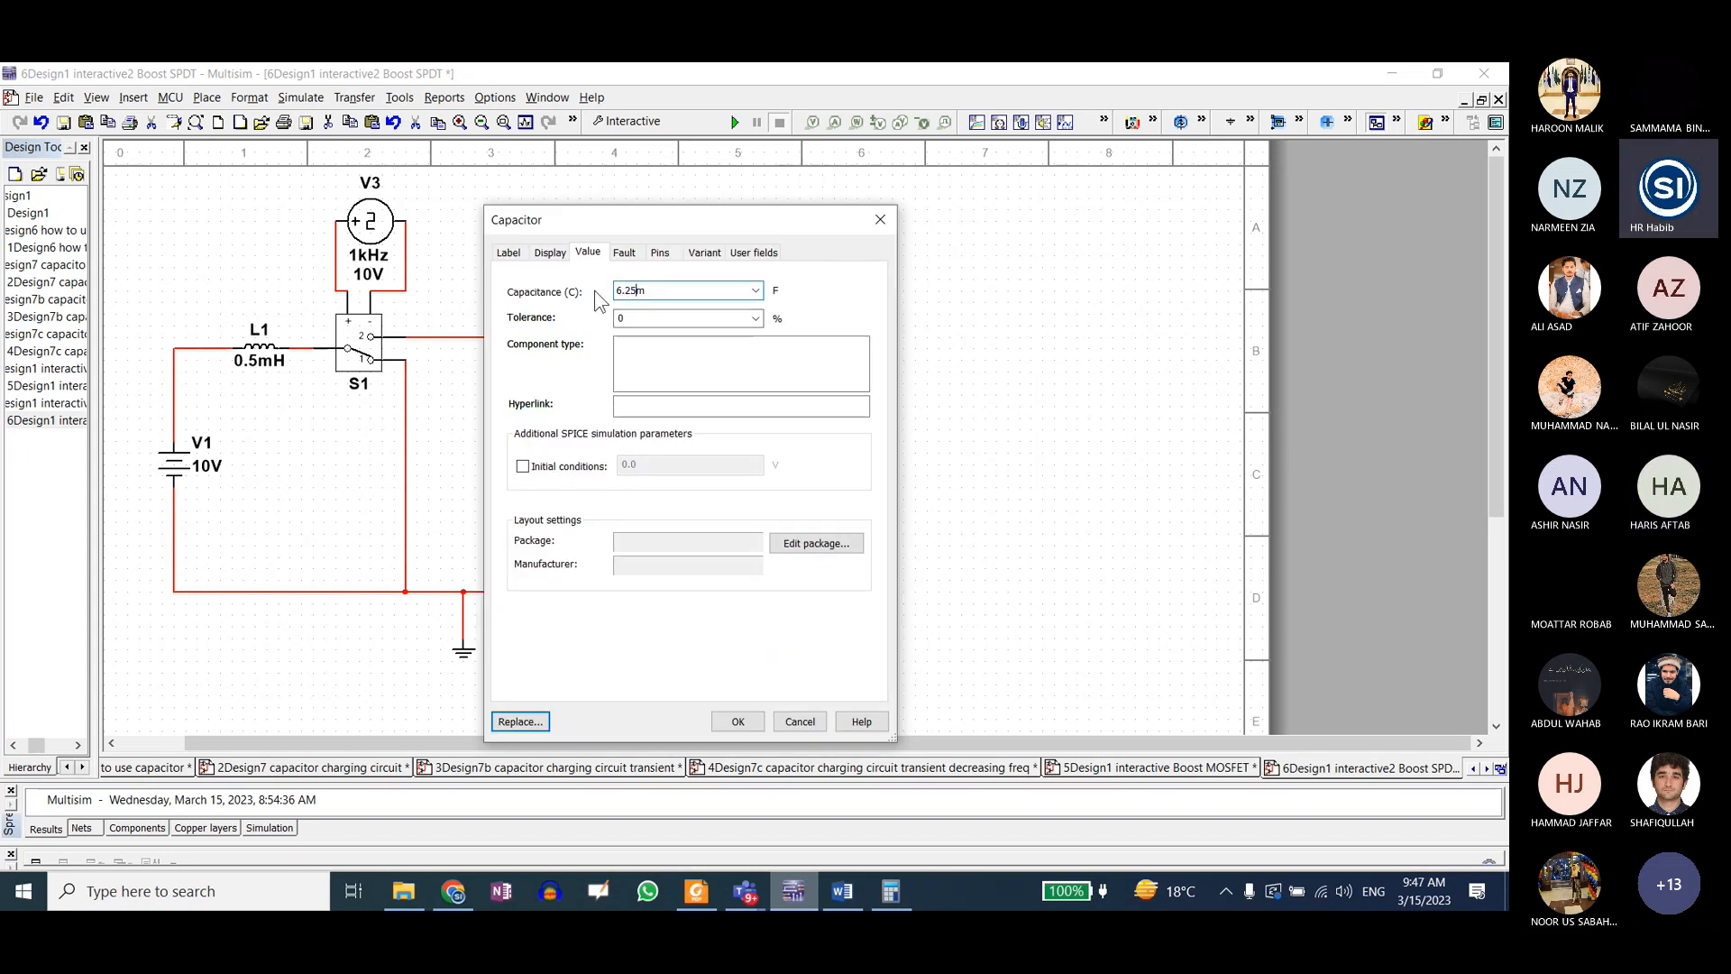
{"action": "left_click", "coordinate": [738, 721]}
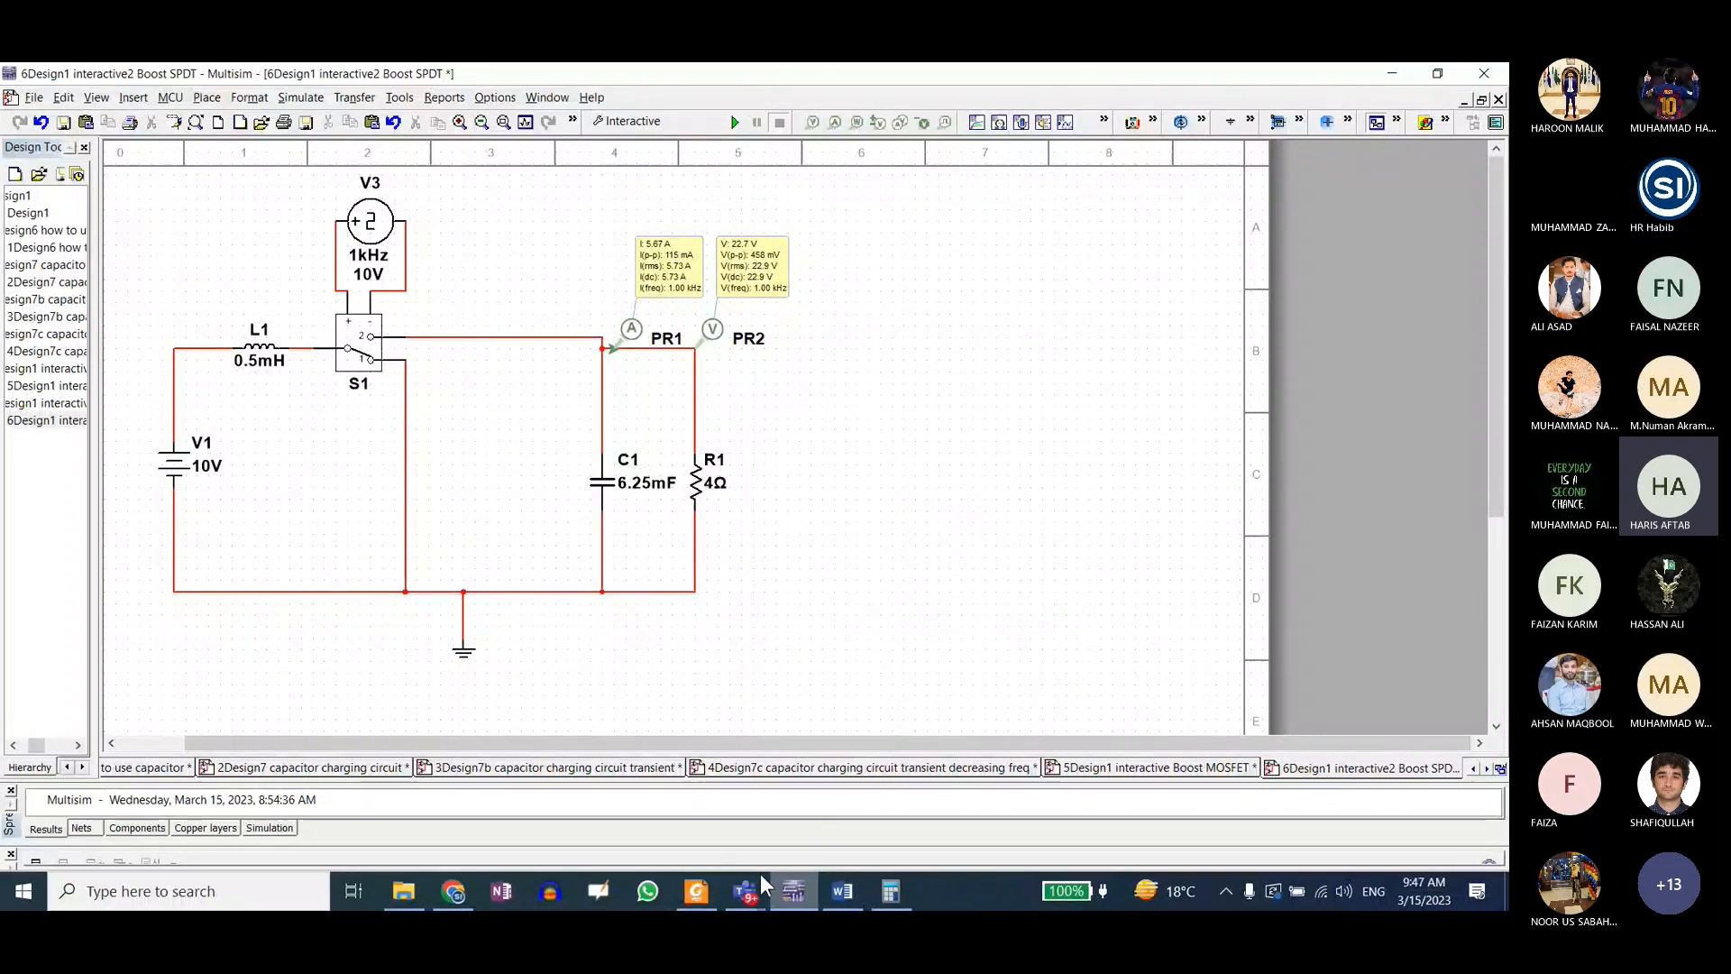
Step: Compare the Capacitor Value formula and the Boost Converter given data in Notes.pdf with the Multisim circuit
{"action": "left_click", "coordinate": [699, 891]}
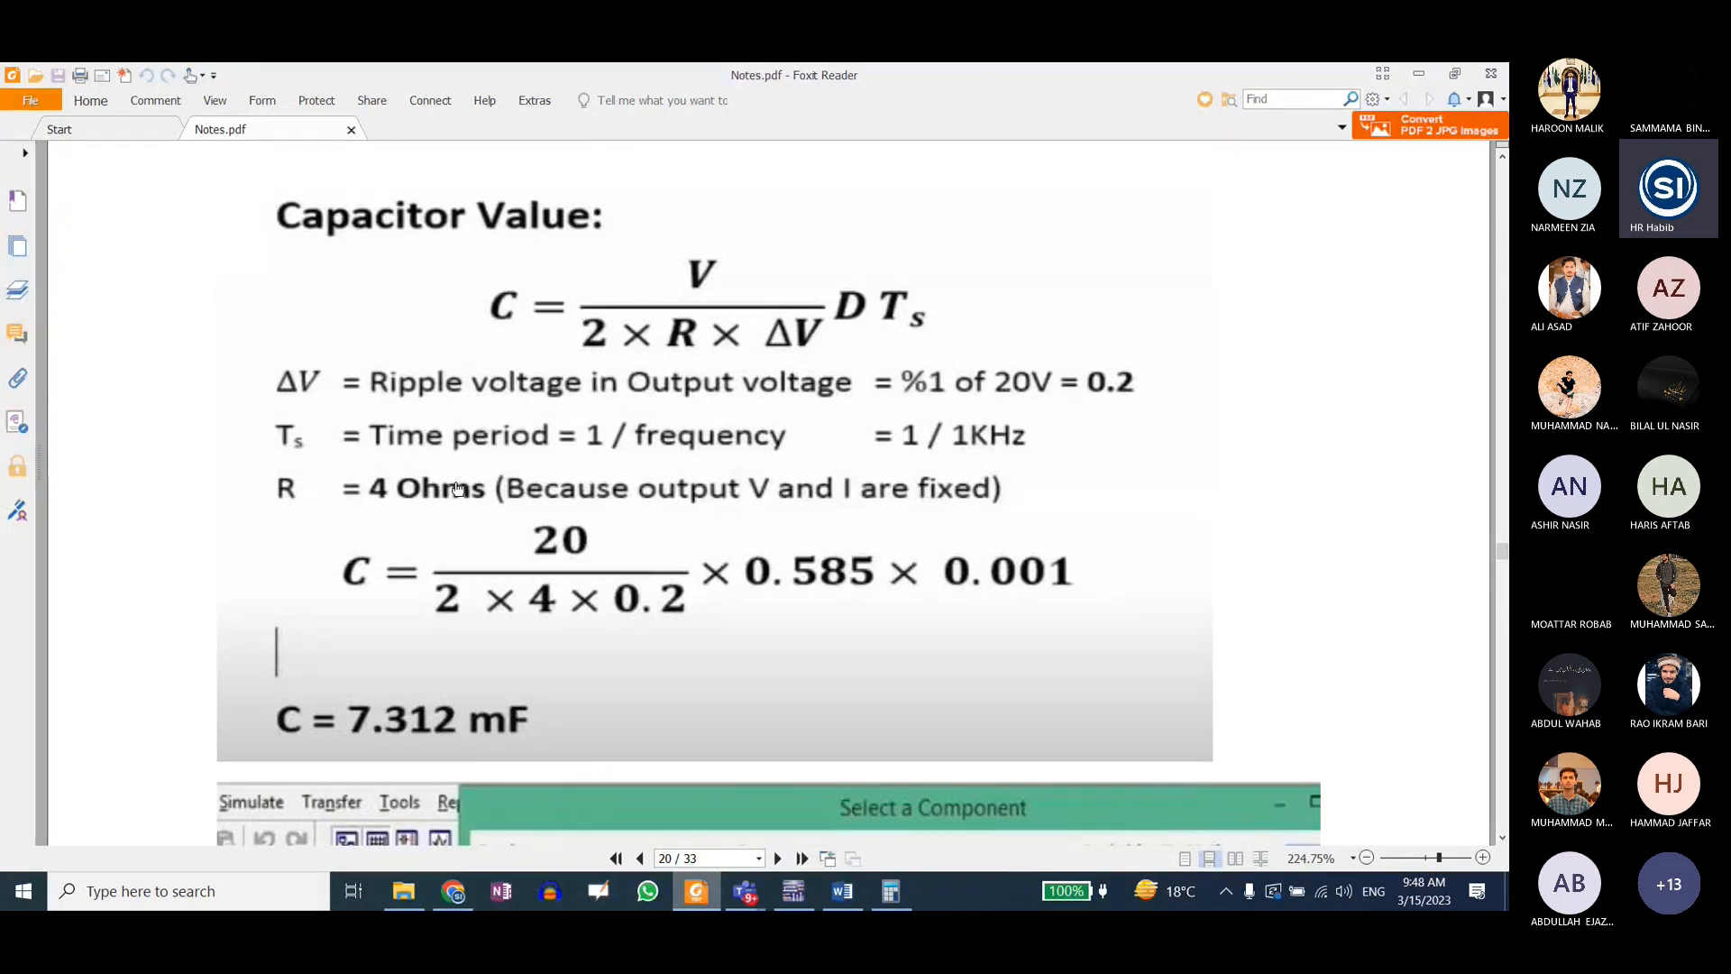
{"action": "key", "text": "alt+Tab"}
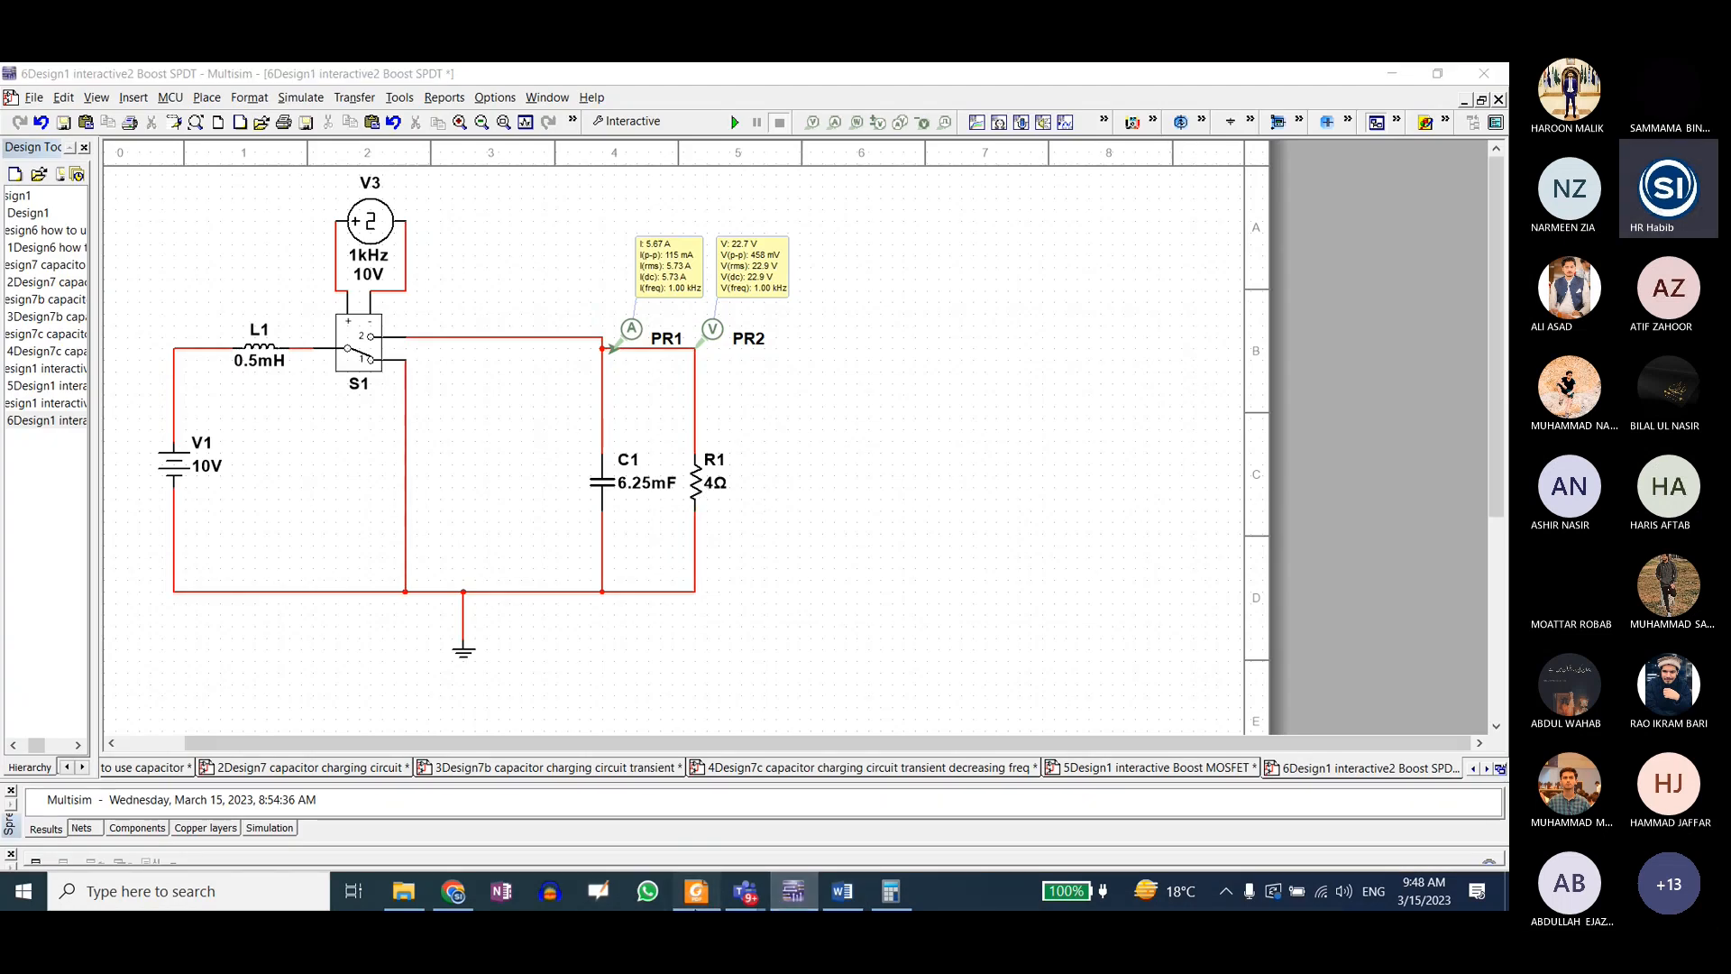
{"action": "key", "text": "alt+Tab"}
{"action": "scroll", "coordinate": [636, 533], "scroll_direction": "down", "scroll_amount": 5}
{"action": "scroll", "coordinate": [636, 532], "scroll_direction": "up", "scroll_amount": 15}
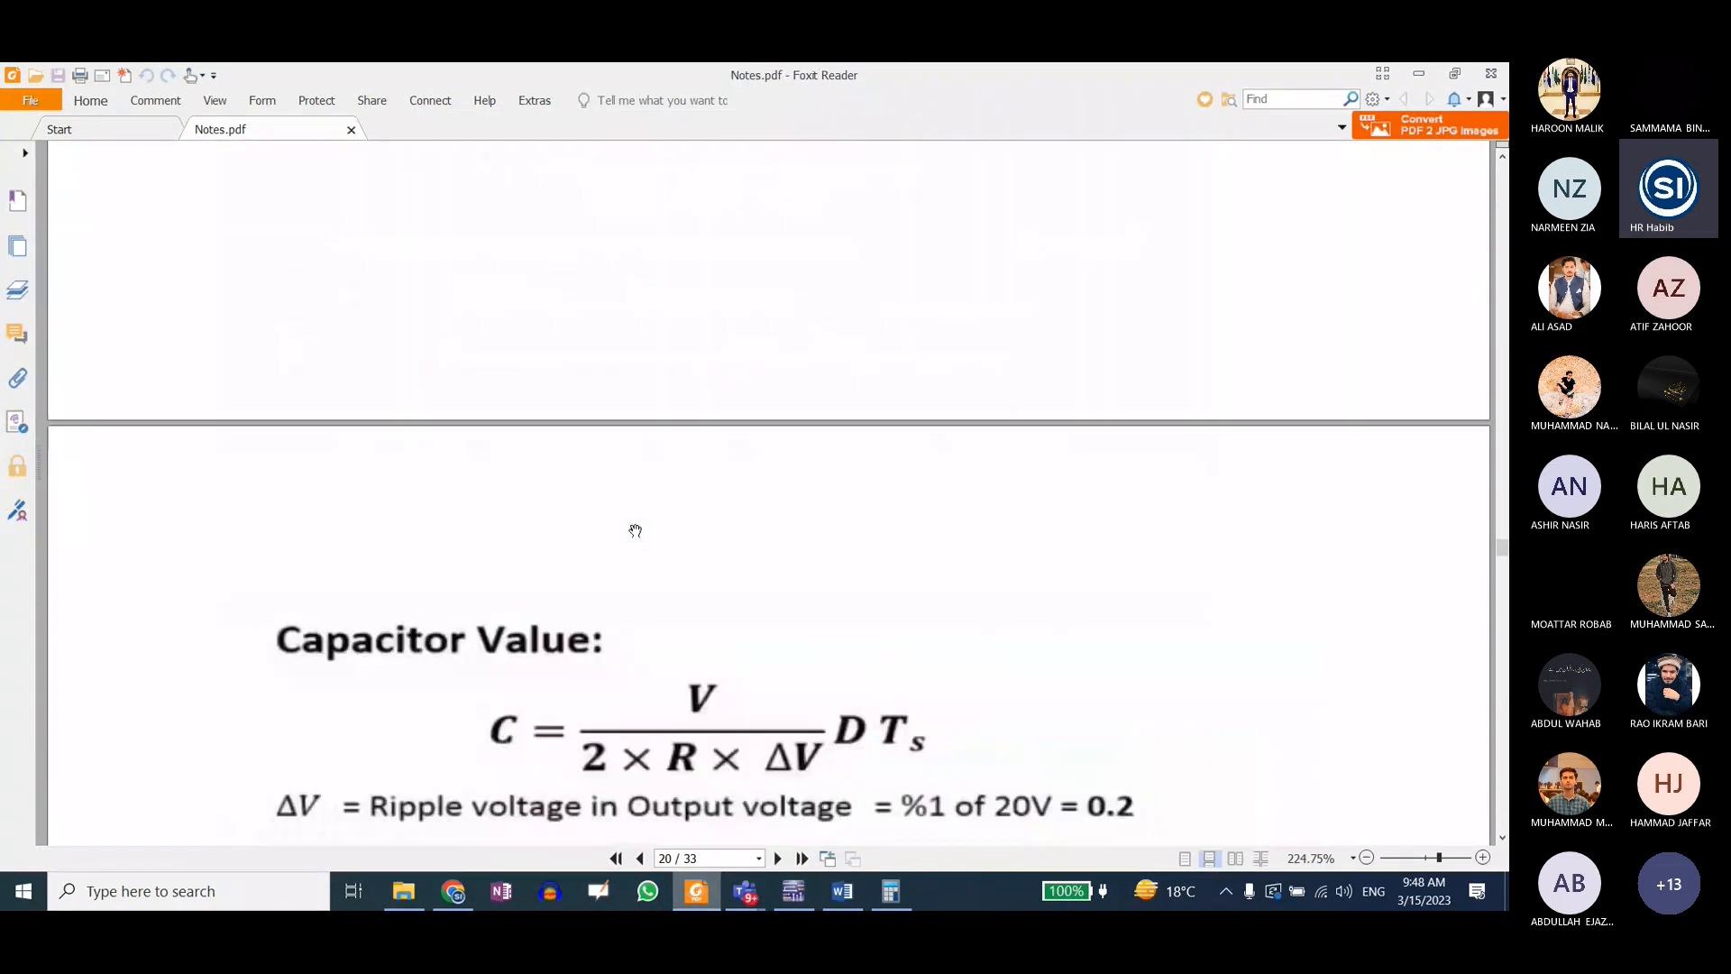
{"action": "scroll", "coordinate": [635, 531], "scroll_direction": "up", "scroll_amount": 10}
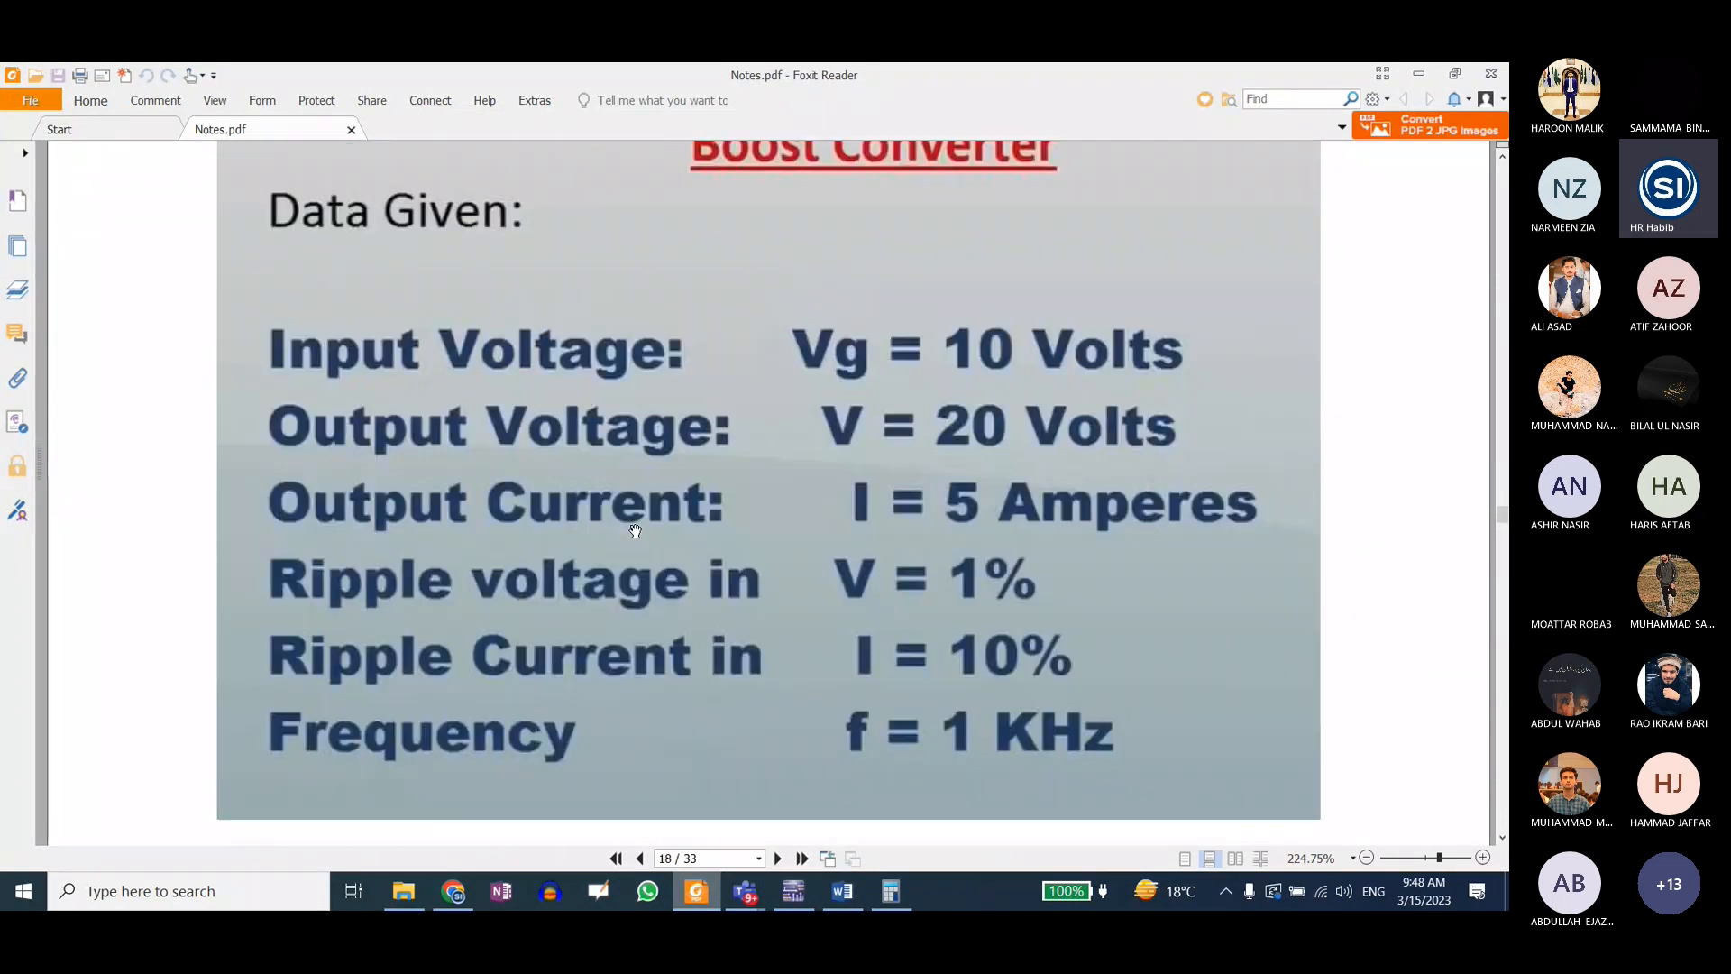
{"action": "scroll", "coordinate": [635, 531], "scroll_direction": "down", "scroll_amount": 1}
Step: Return to Multisim, run the interactive simulation of the Boost SPDT circuit to read probes PR1 and PR2, and stop it
{"action": "key", "text": "alt+Tab"}
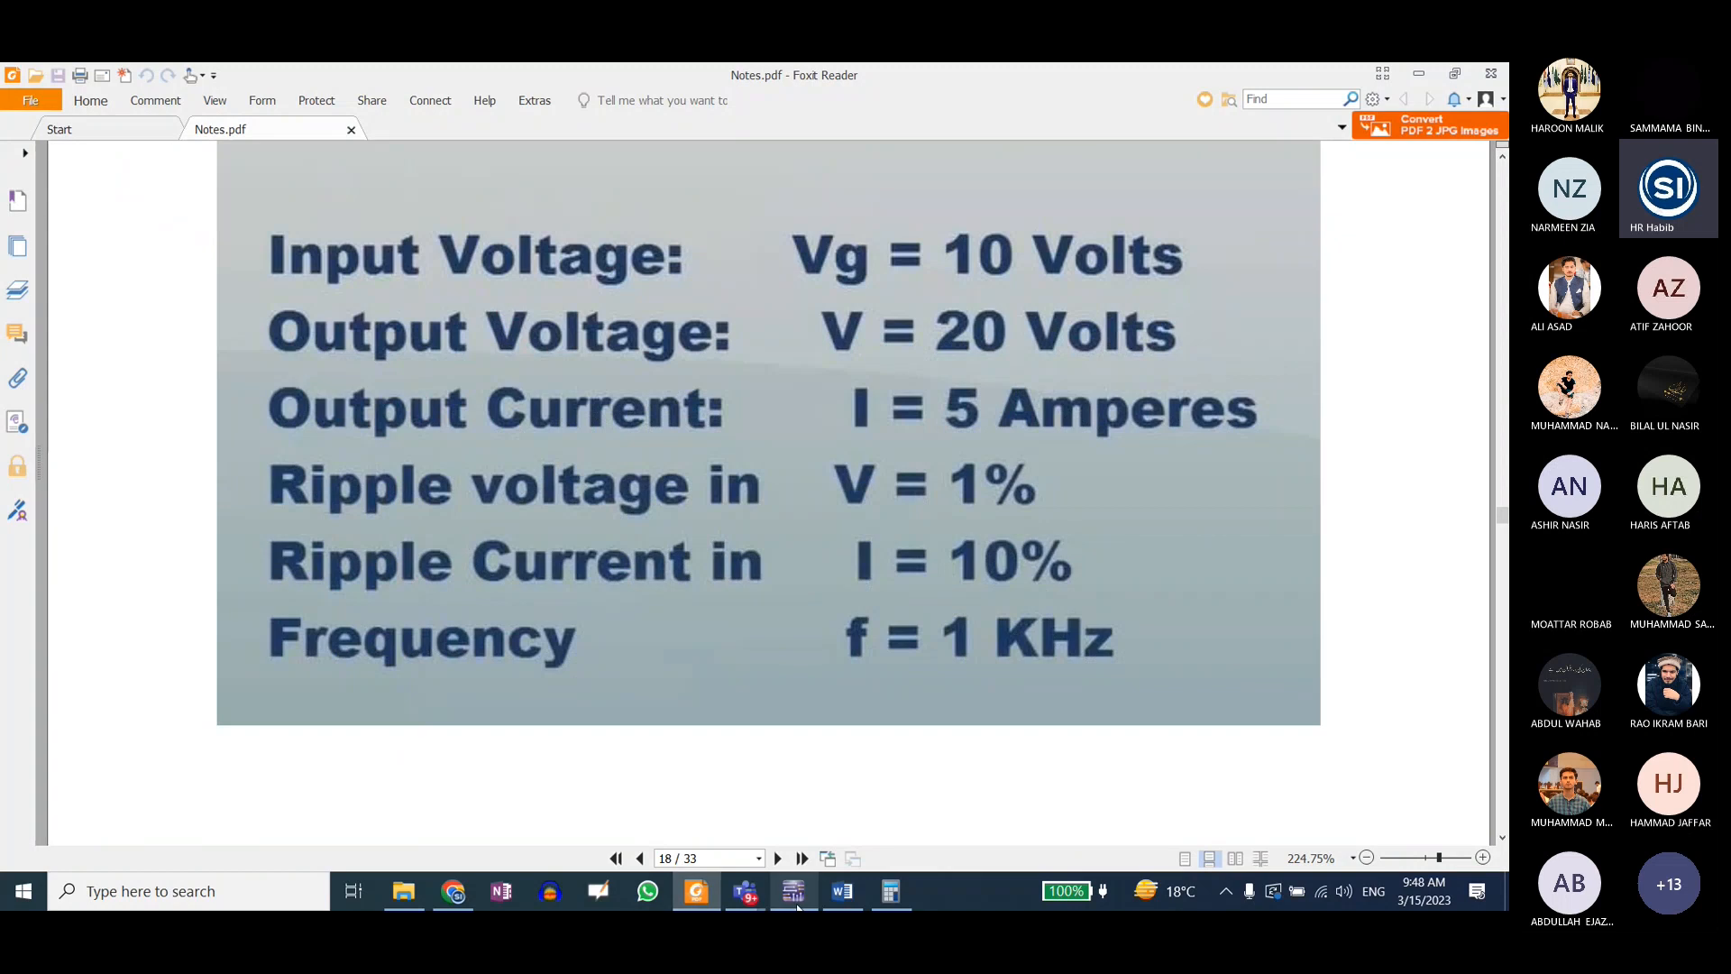
{"action": "left_click", "coordinate": [735, 122]}
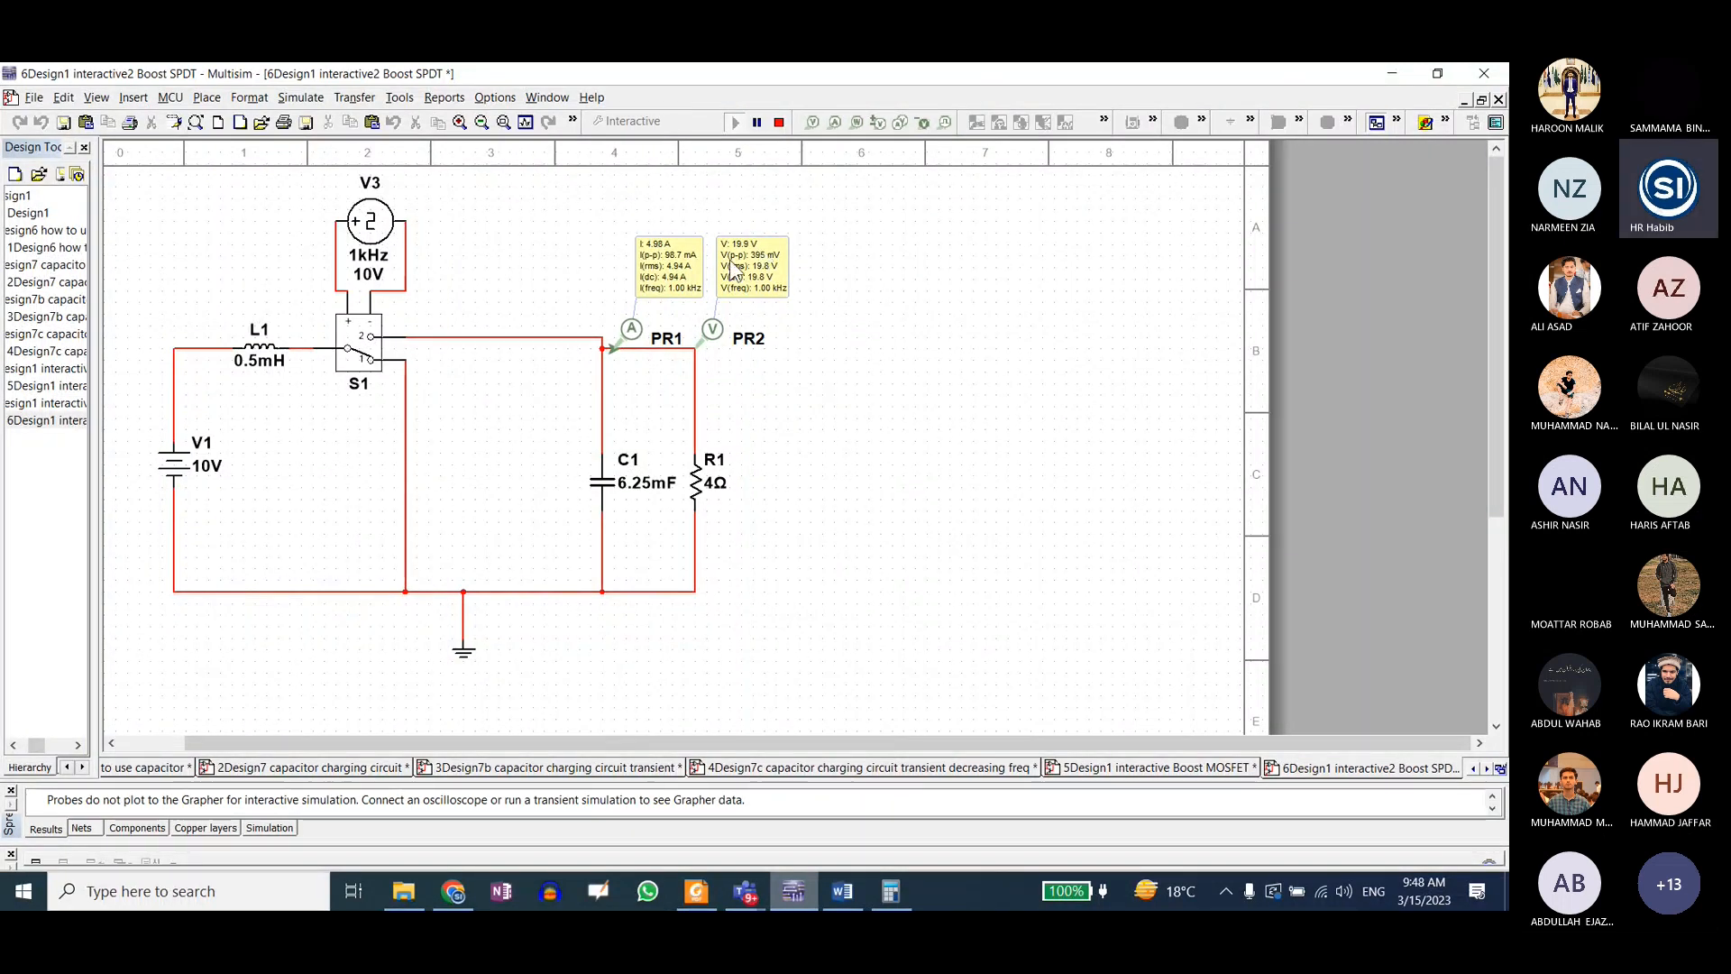
{"action": "left_click", "coordinate": [779, 122]}
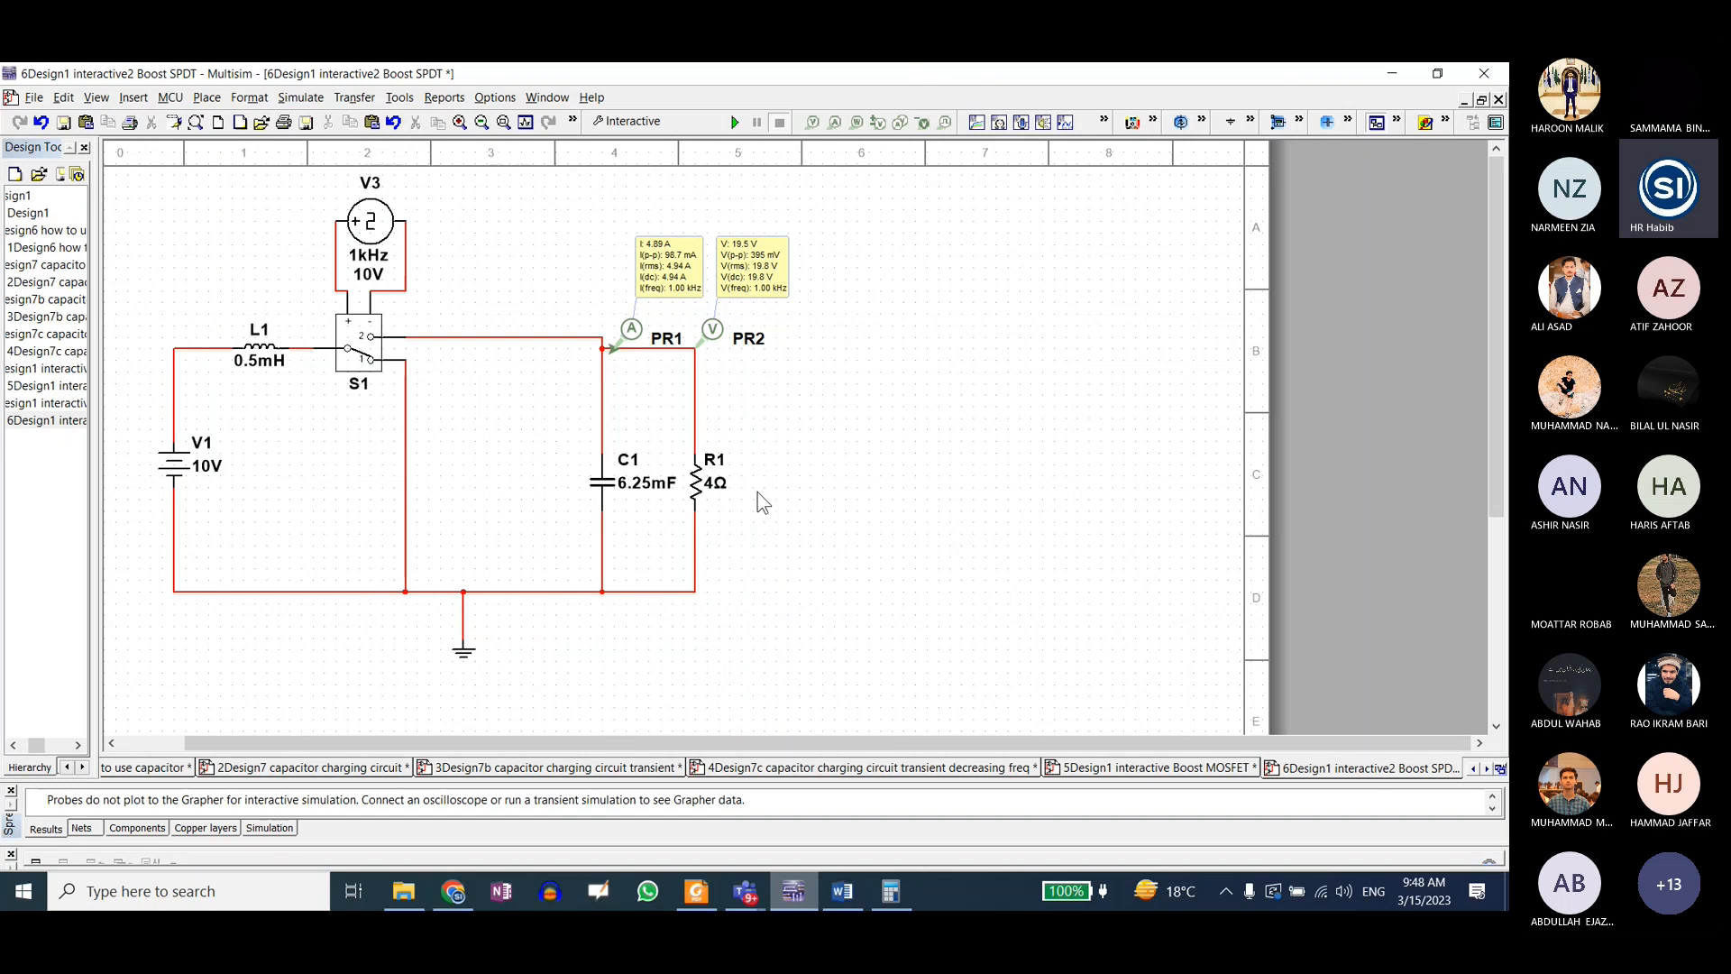
Step: Go back to Notes.pdf and review the Boost Converter given data on page 18 and the Duty Cycle calculation on page 19
{"action": "left_click", "coordinate": [695, 892]}
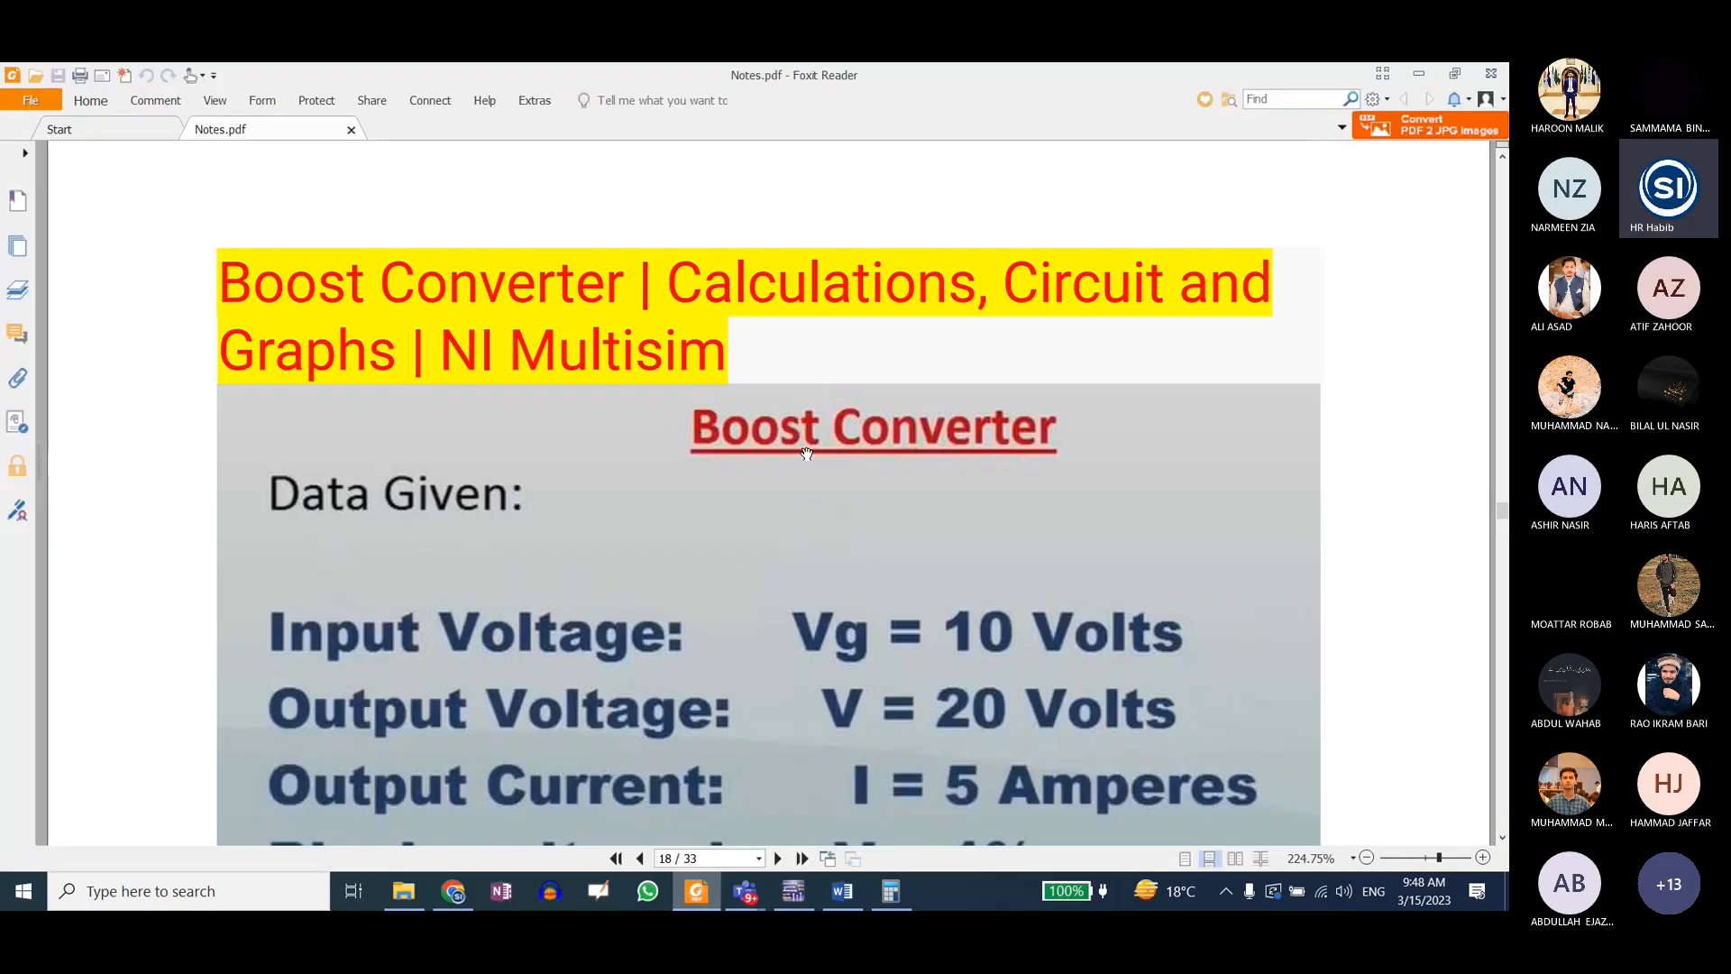
{"action": "scroll", "coordinate": [803, 448], "scroll_direction": "up", "scroll_amount": 1}
{"action": "scroll", "coordinate": [901, 541], "scroll_direction": "down", "scroll_amount": 4}
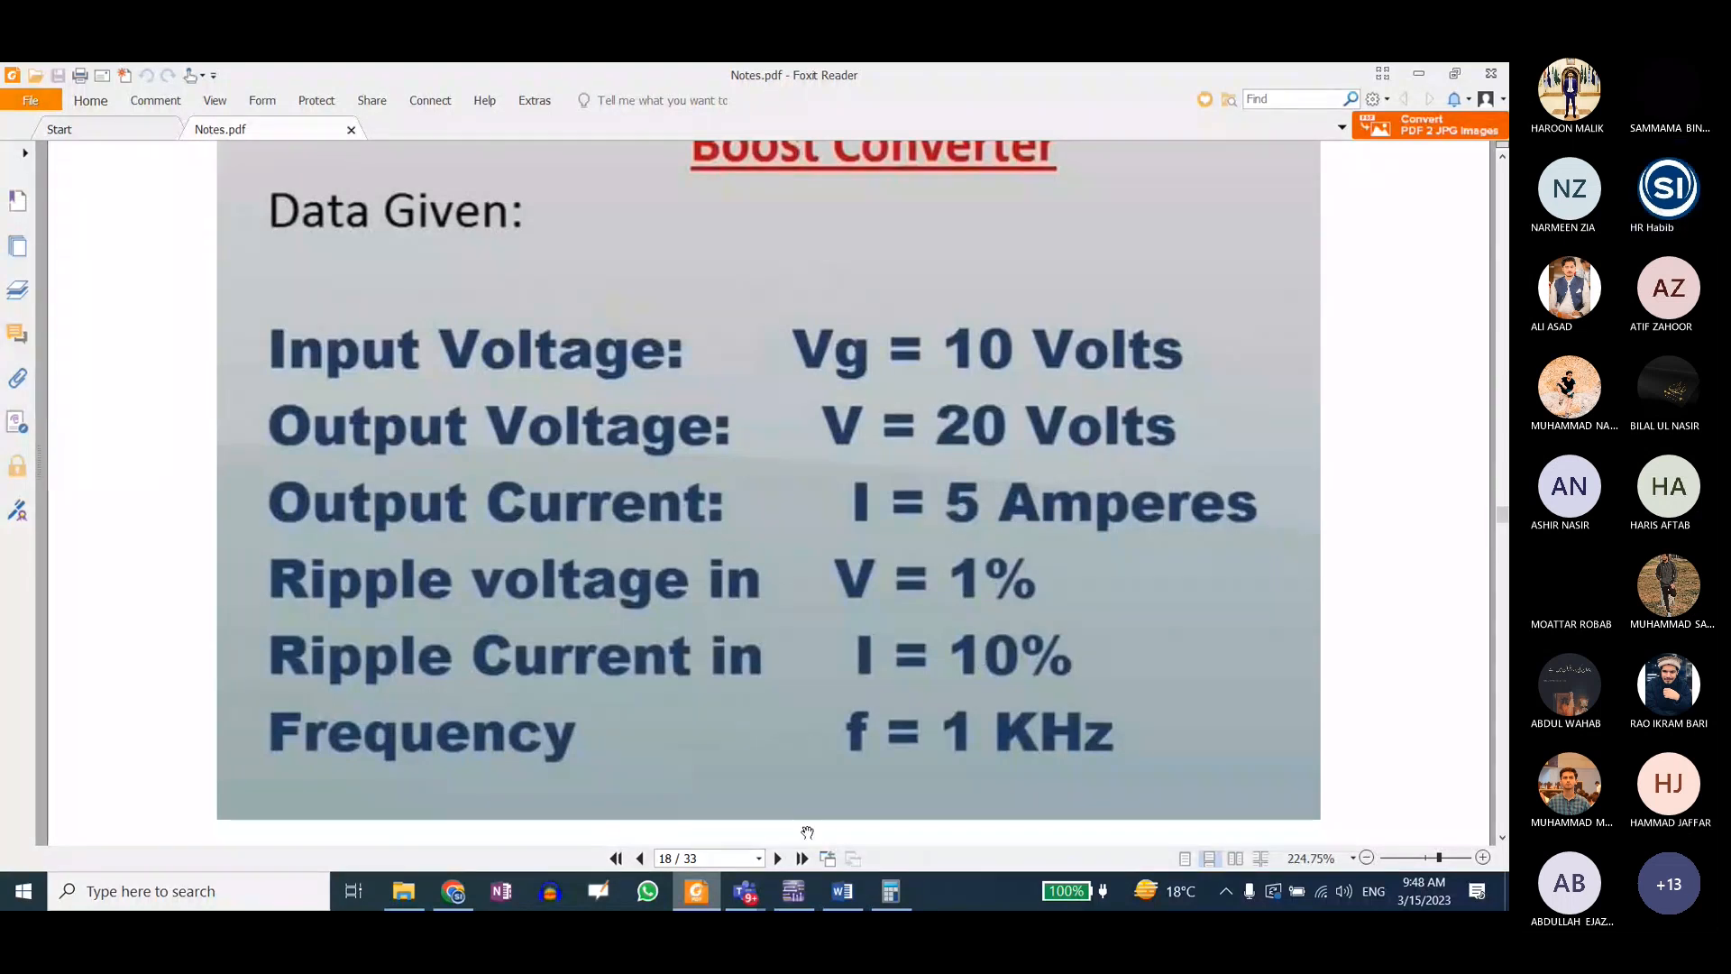
{"action": "left_click", "coordinate": [777, 858]}
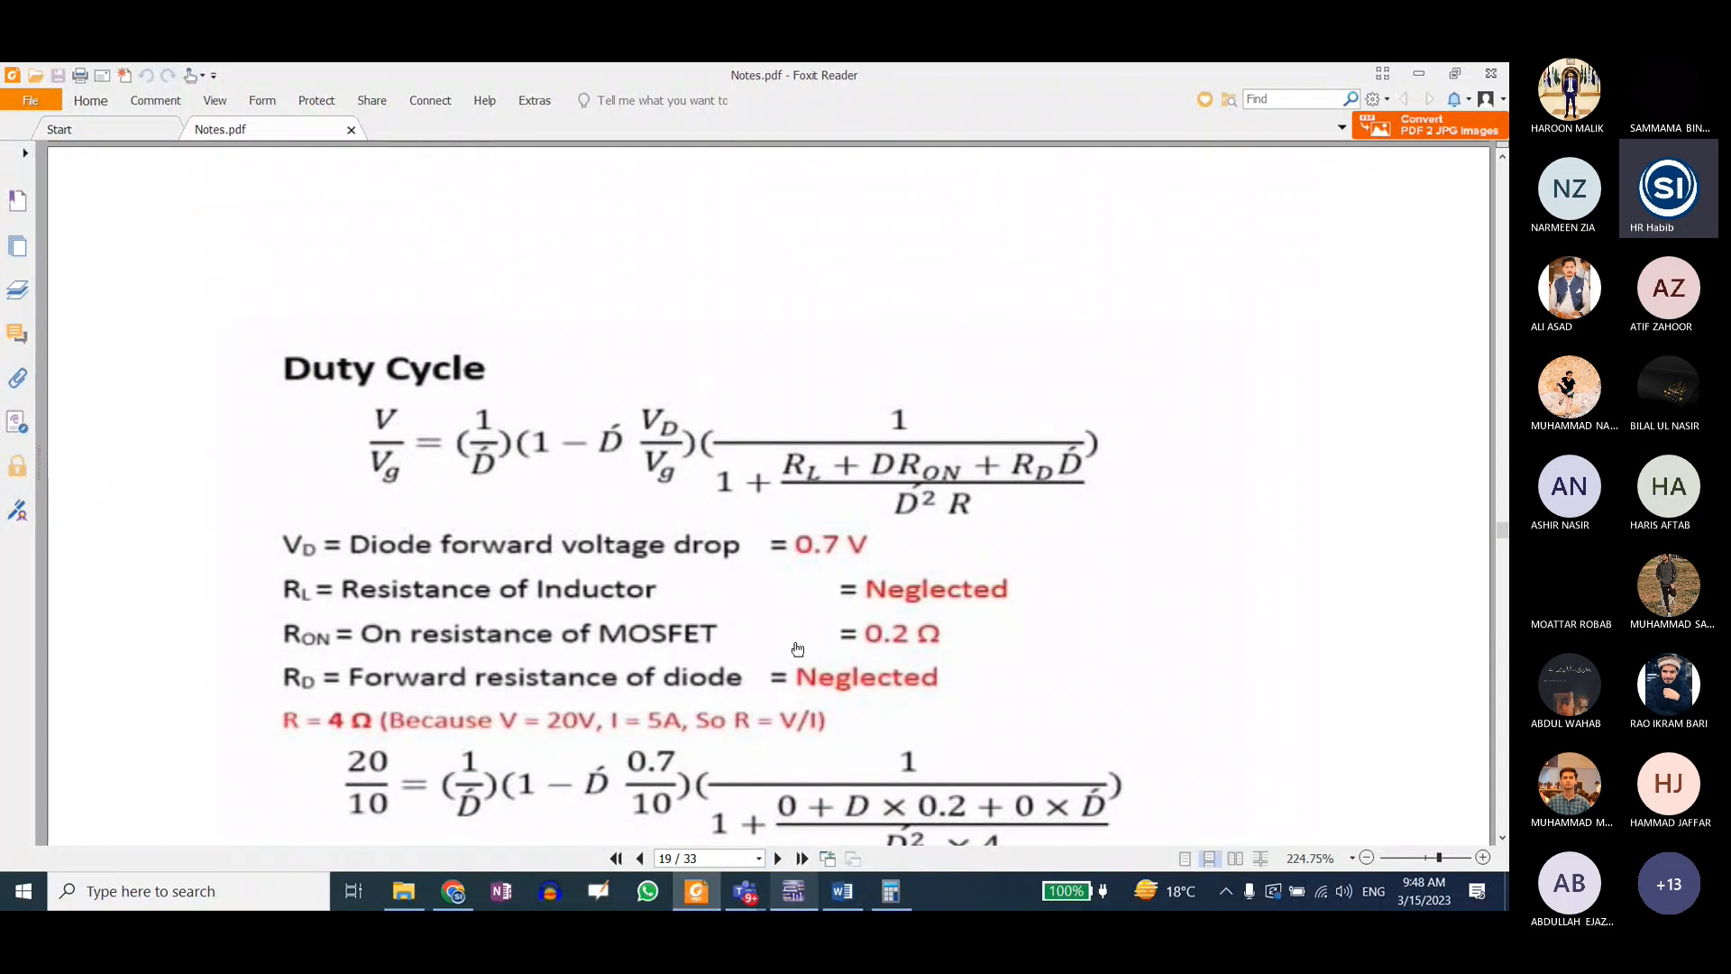
{"action": "scroll", "coordinate": [794, 645], "scroll_direction": "down", "scroll_amount": 5}
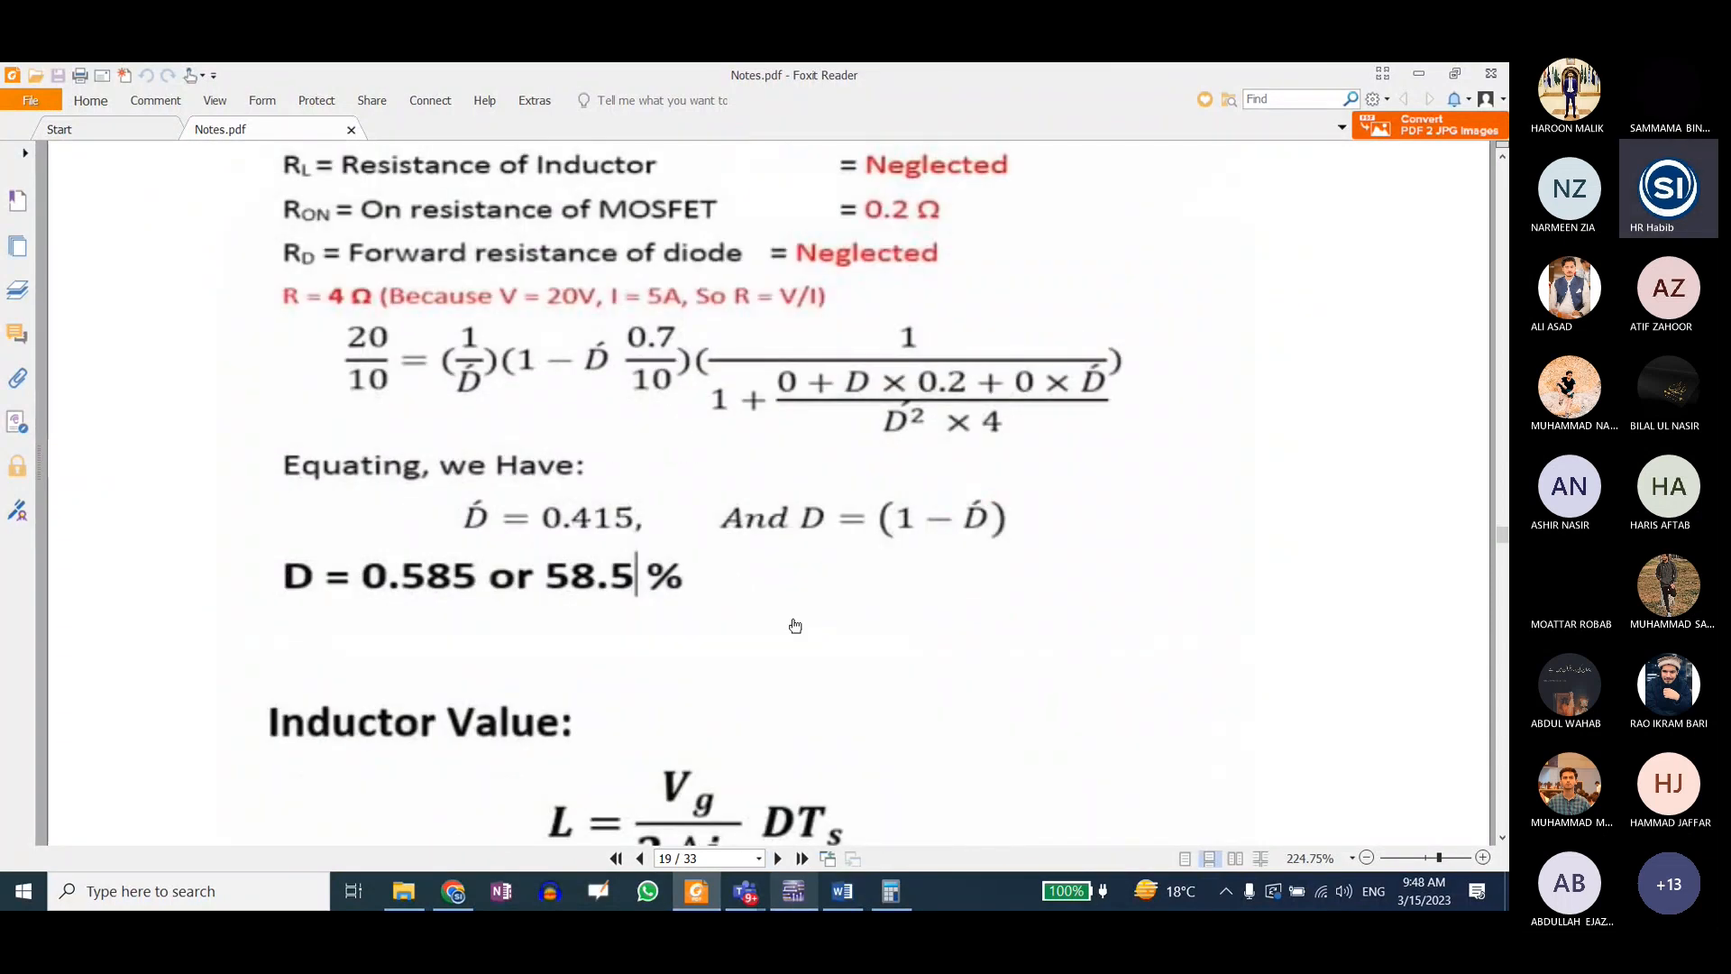
Step: Open the design "7Design1b interactive2 Boost SPDT with lower duty cycle" in Multisim from its folder in File Explorer
{"action": "key", "text": "alt+Tab"}
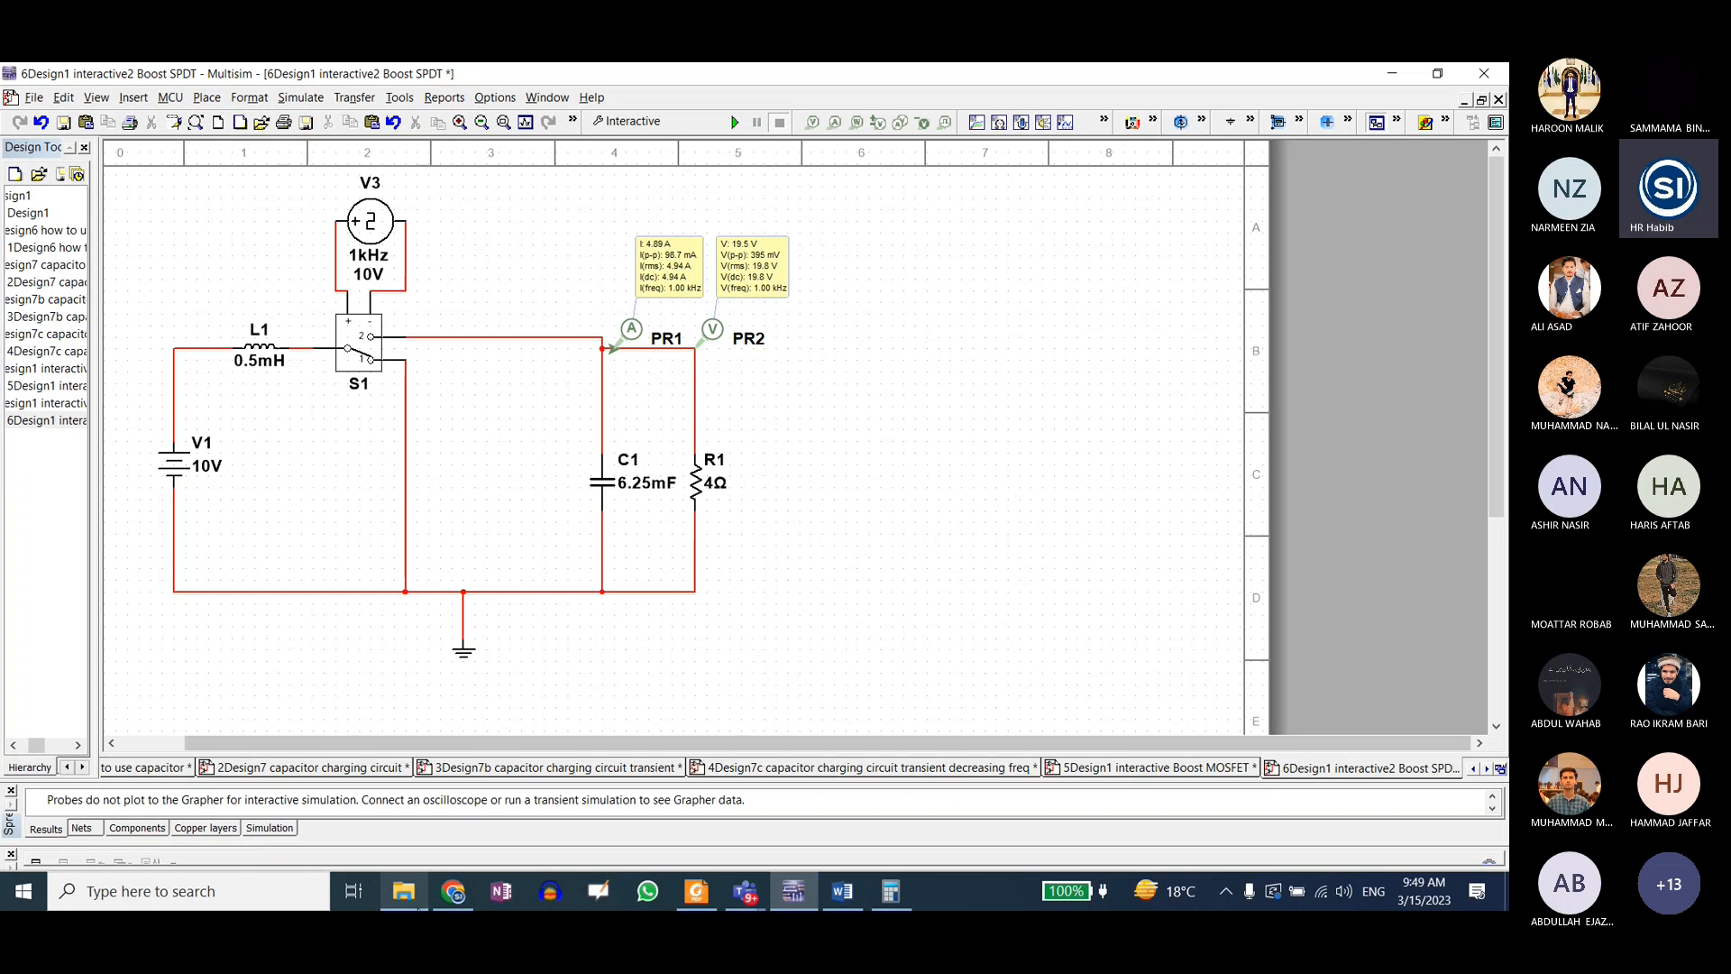
{"action": "left_click", "coordinate": [405, 892]}
{"action": "double_click", "coordinate": [297, 436]}
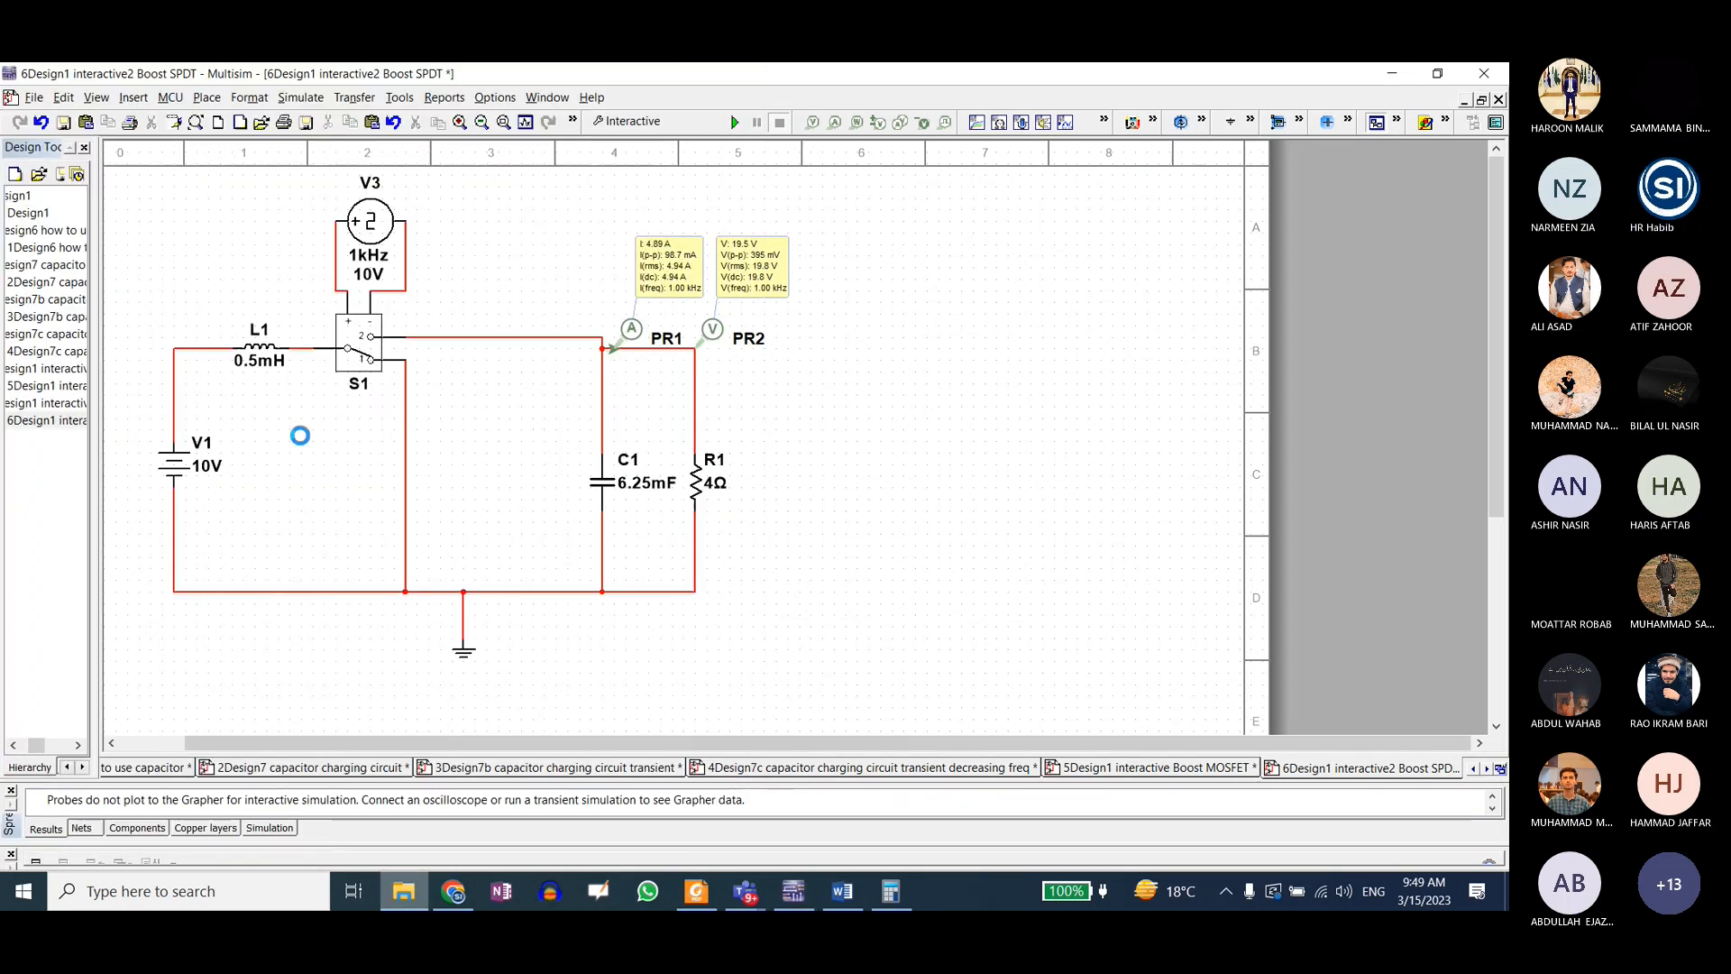
{"action": "left_click", "coordinate": [1210, 159]}
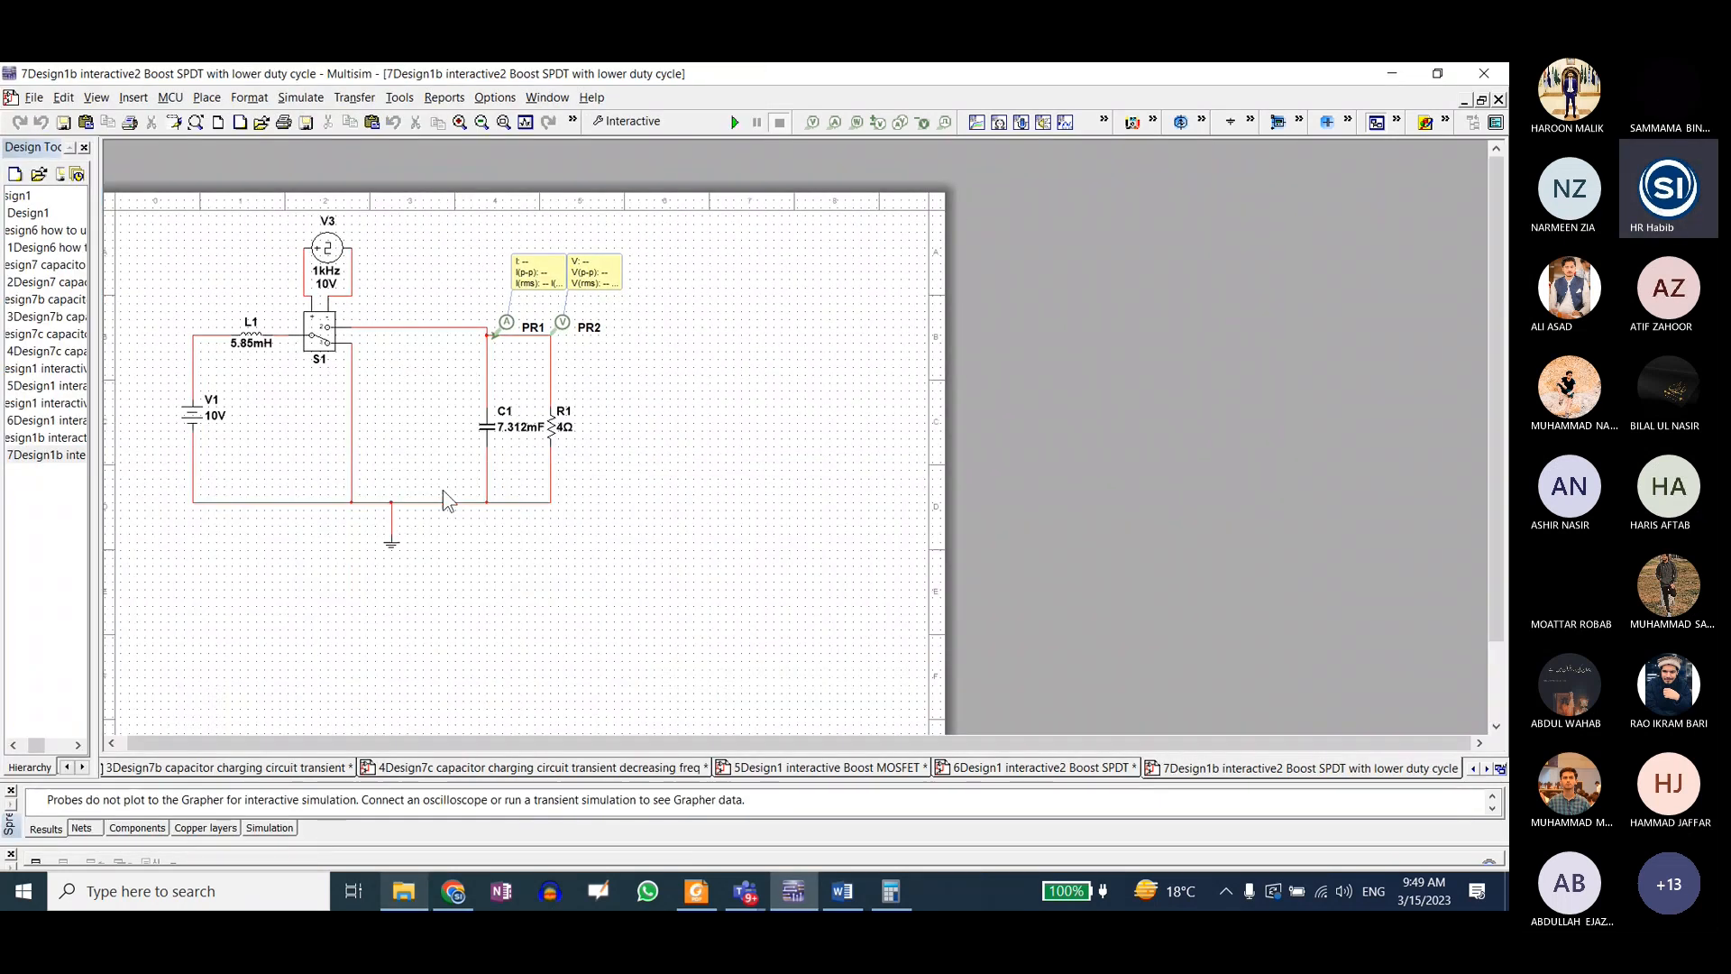
Step: Check clock source V3's values in the lower duty cycle design and go back to the 6Design1 interactive2 Boost SPDT design
{"action": "double_click", "coordinate": [327, 256]}
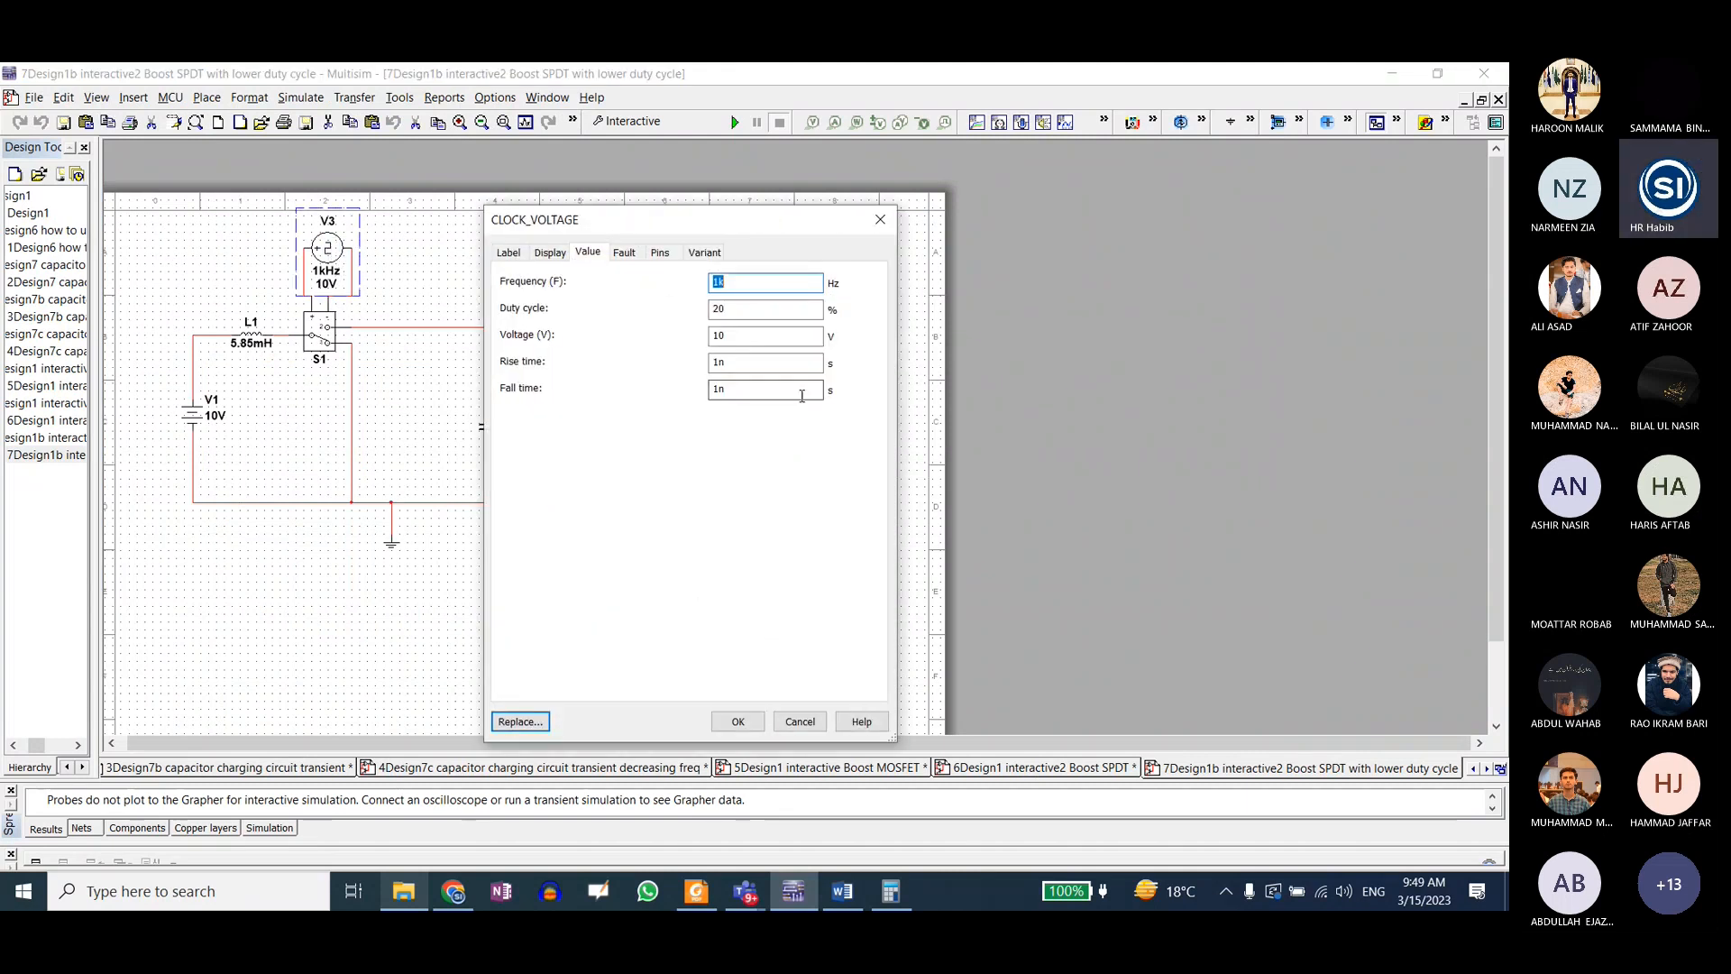
{"action": "left_click", "coordinate": [881, 220]}
{"action": "left_click", "coordinate": [1073, 768]}
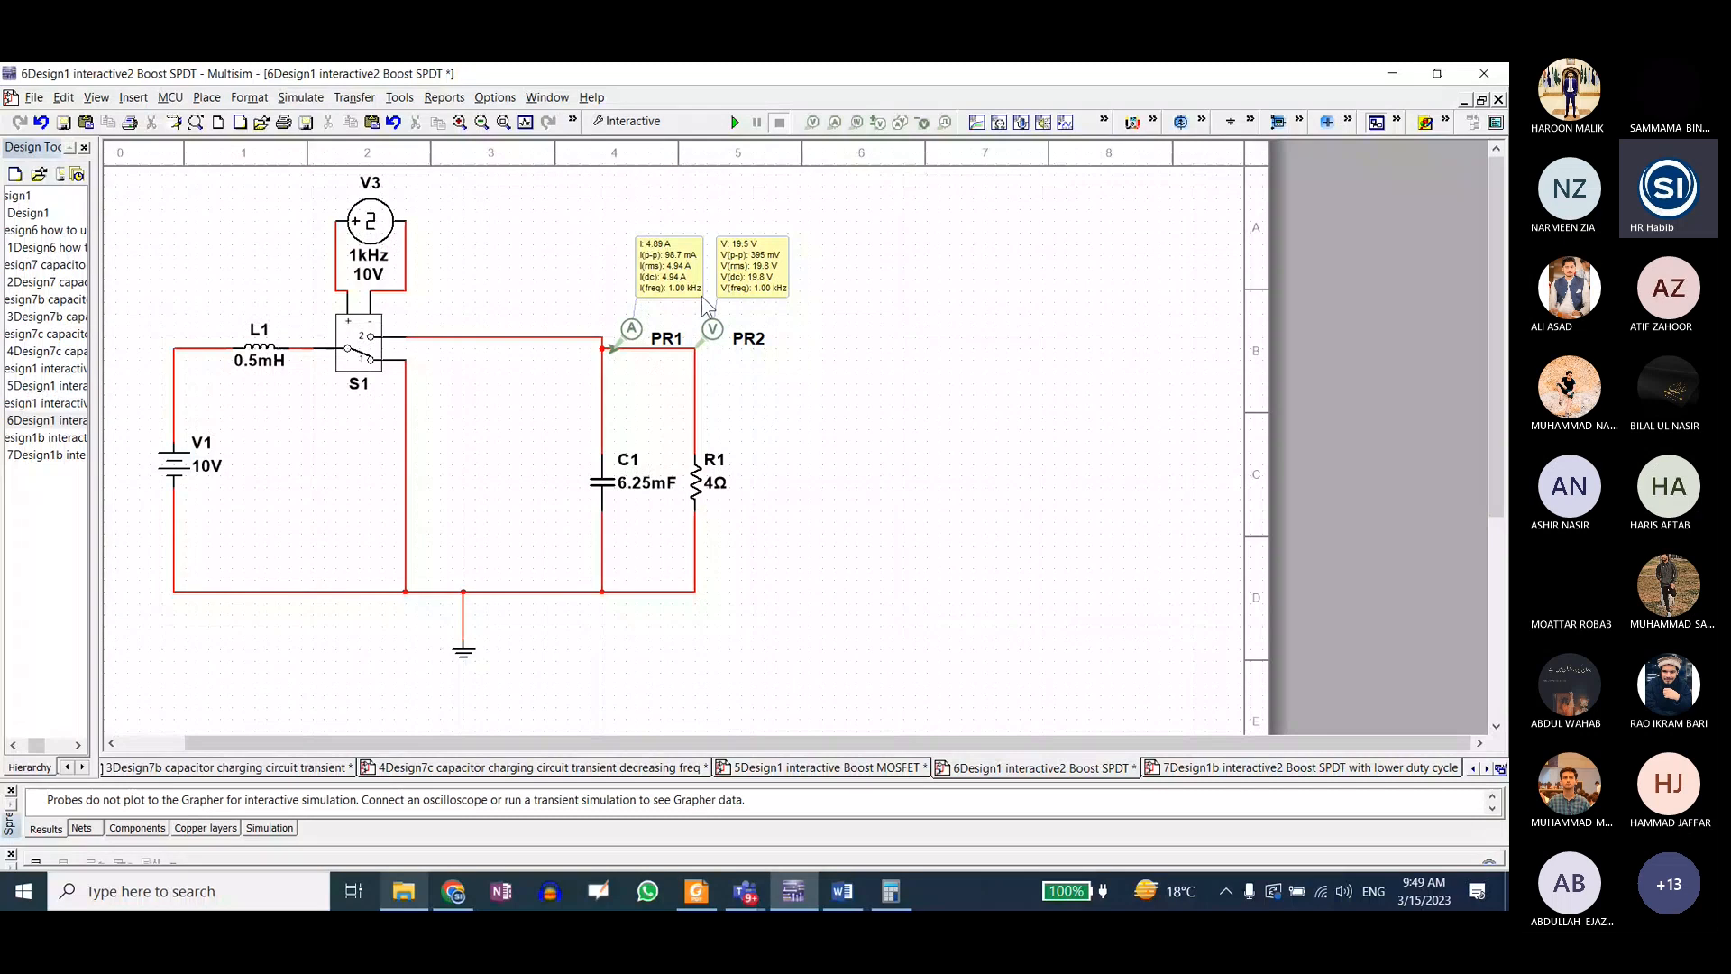
Step: Set V3's duty cycle to 80%, run the interactive simulation to read probes PR1 and PR2, and stop it
{"action": "double_click", "coordinate": [370, 239]}
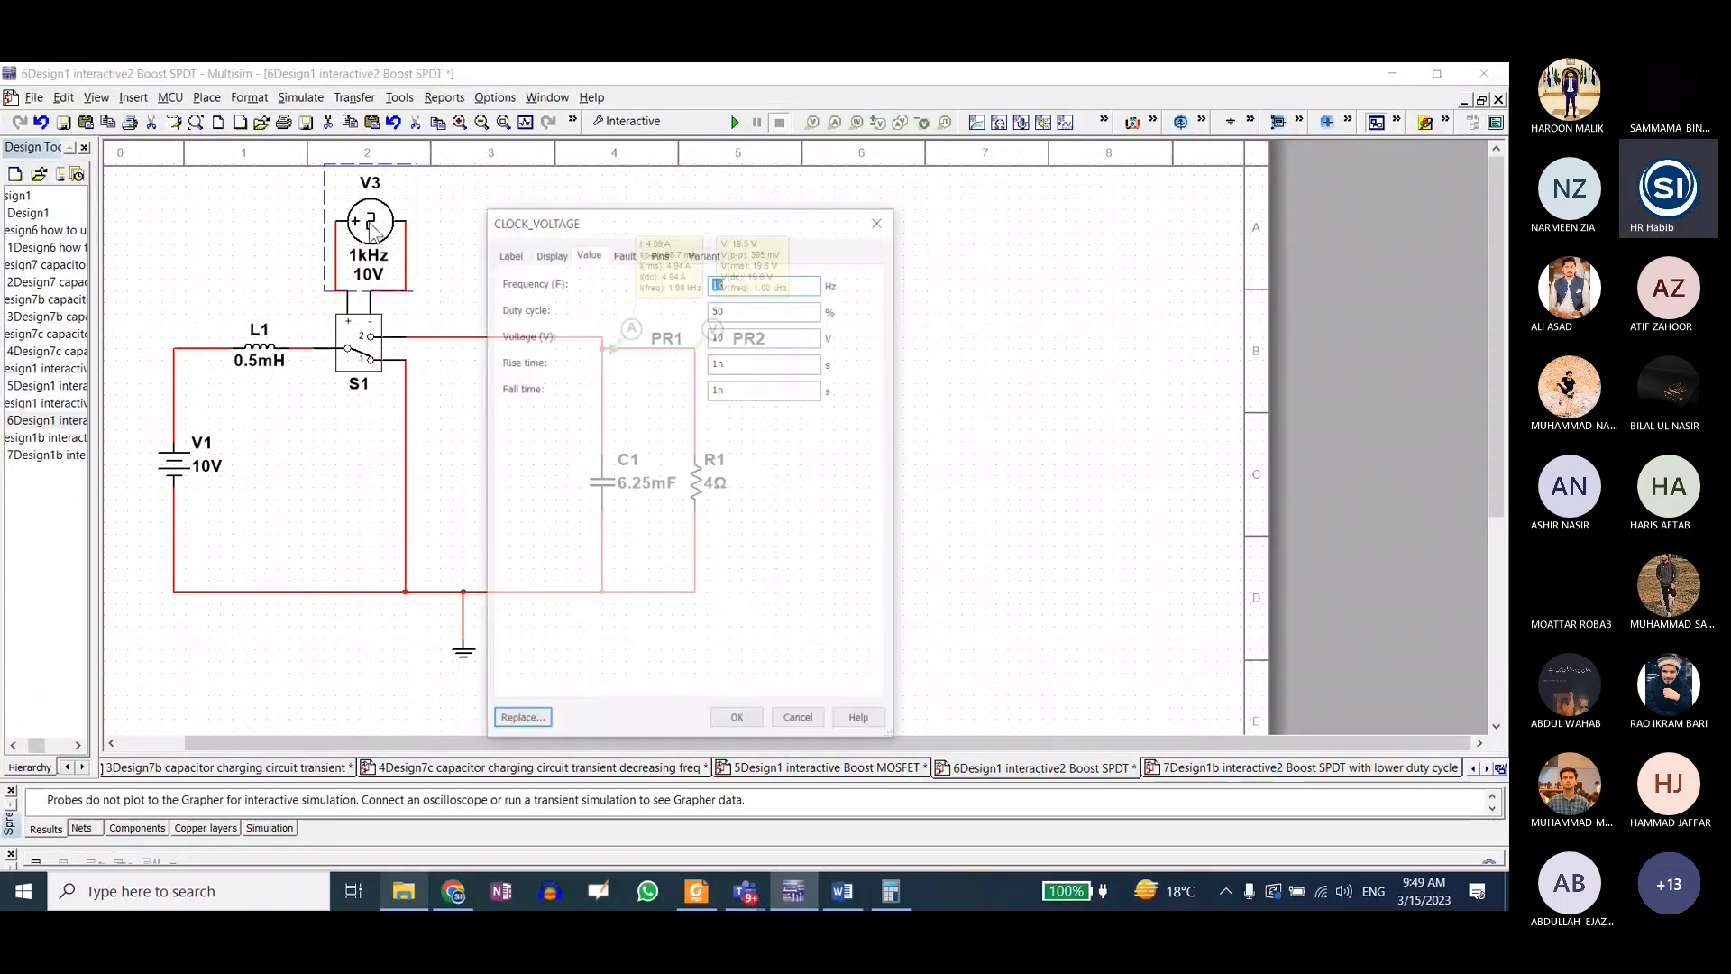
{"action": "left_click_drag", "start_coordinate": [722, 227], "coordinate": [1126, 275]}
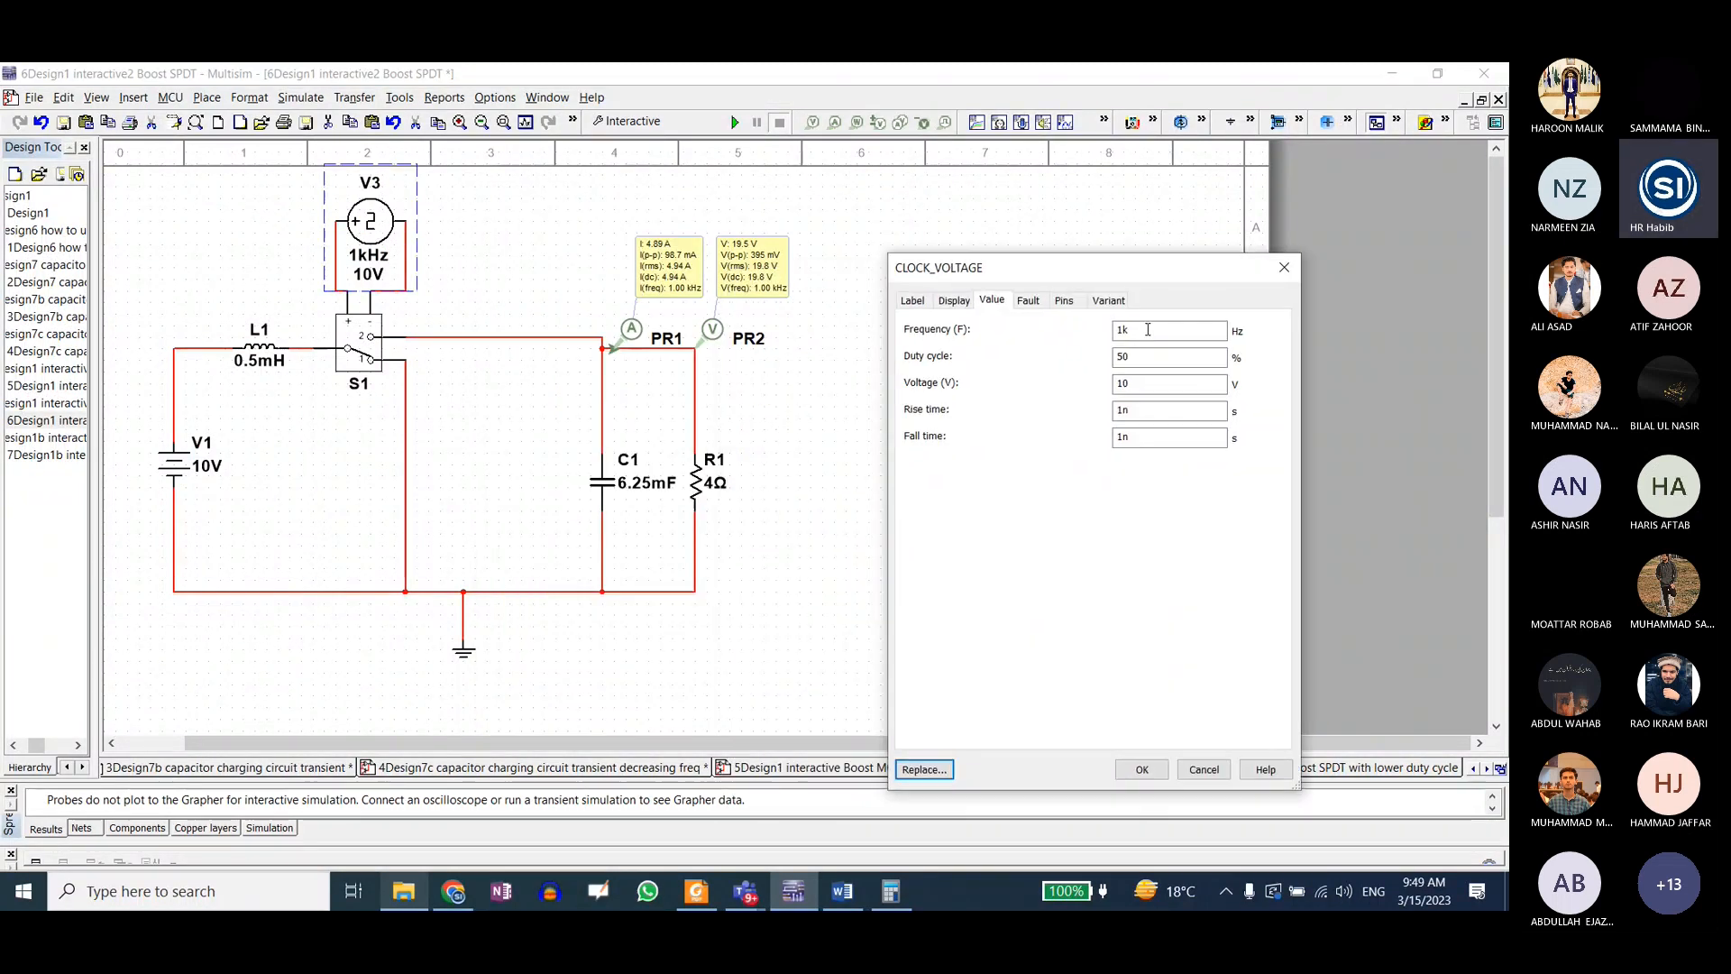
{"action": "key", "text": "Tab"}
{"action": "type", "text": "80"}
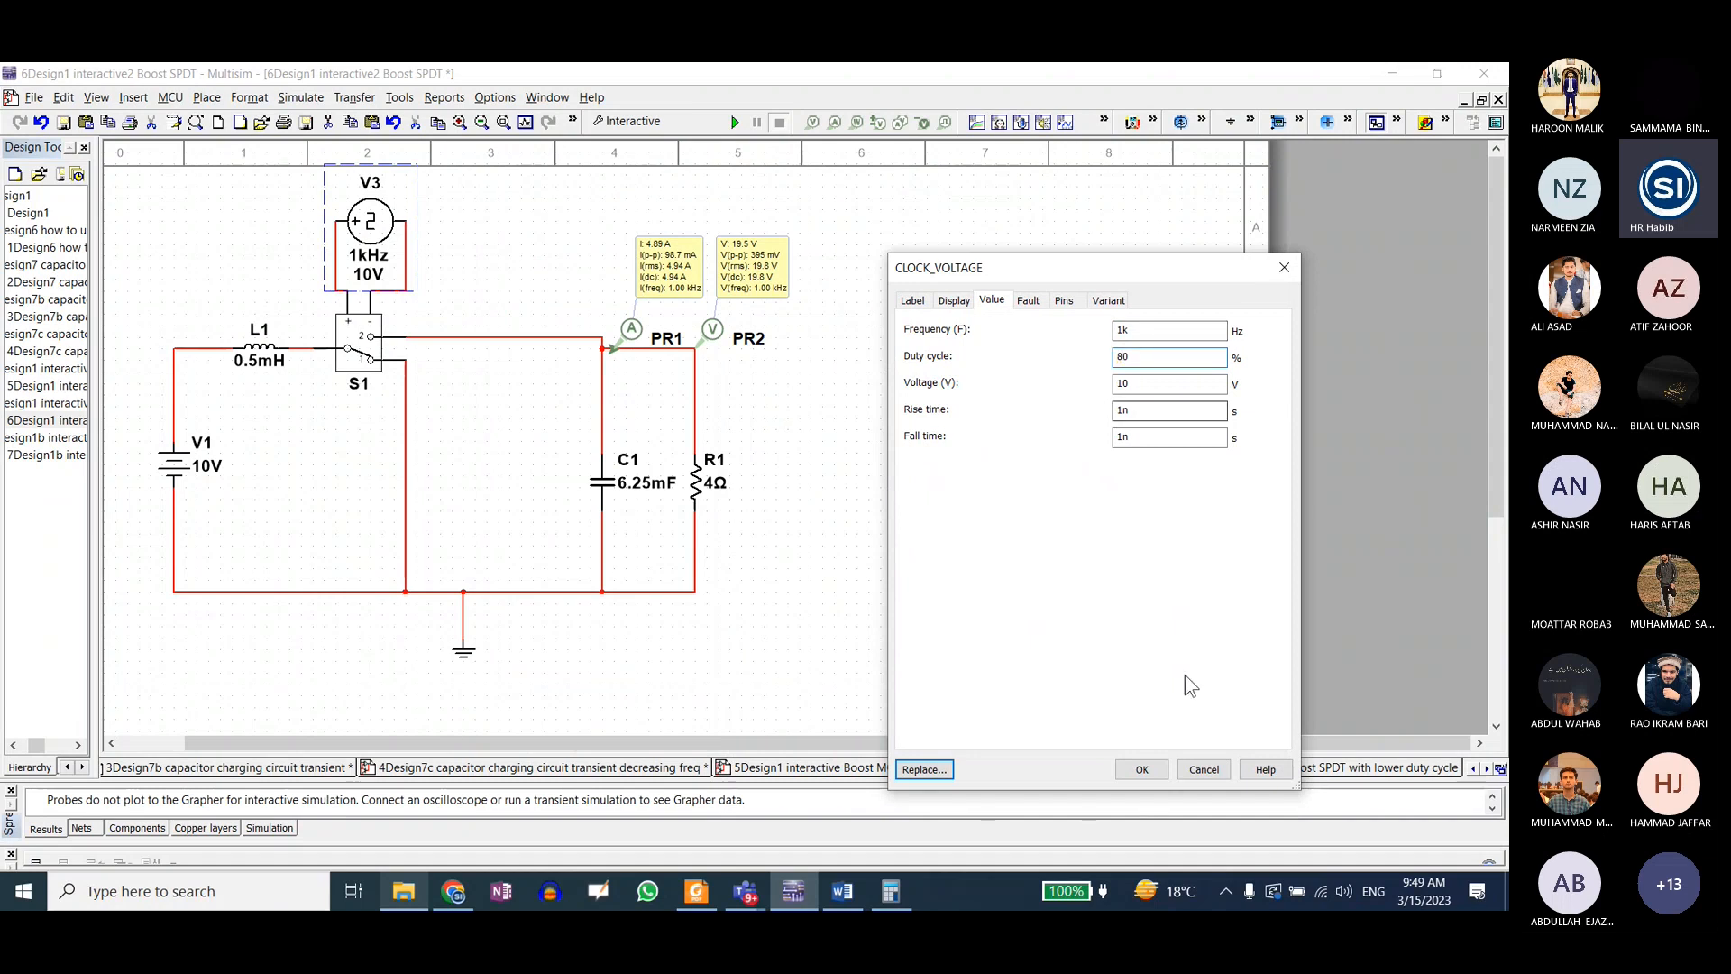
{"action": "left_click", "coordinate": [1141, 770]}
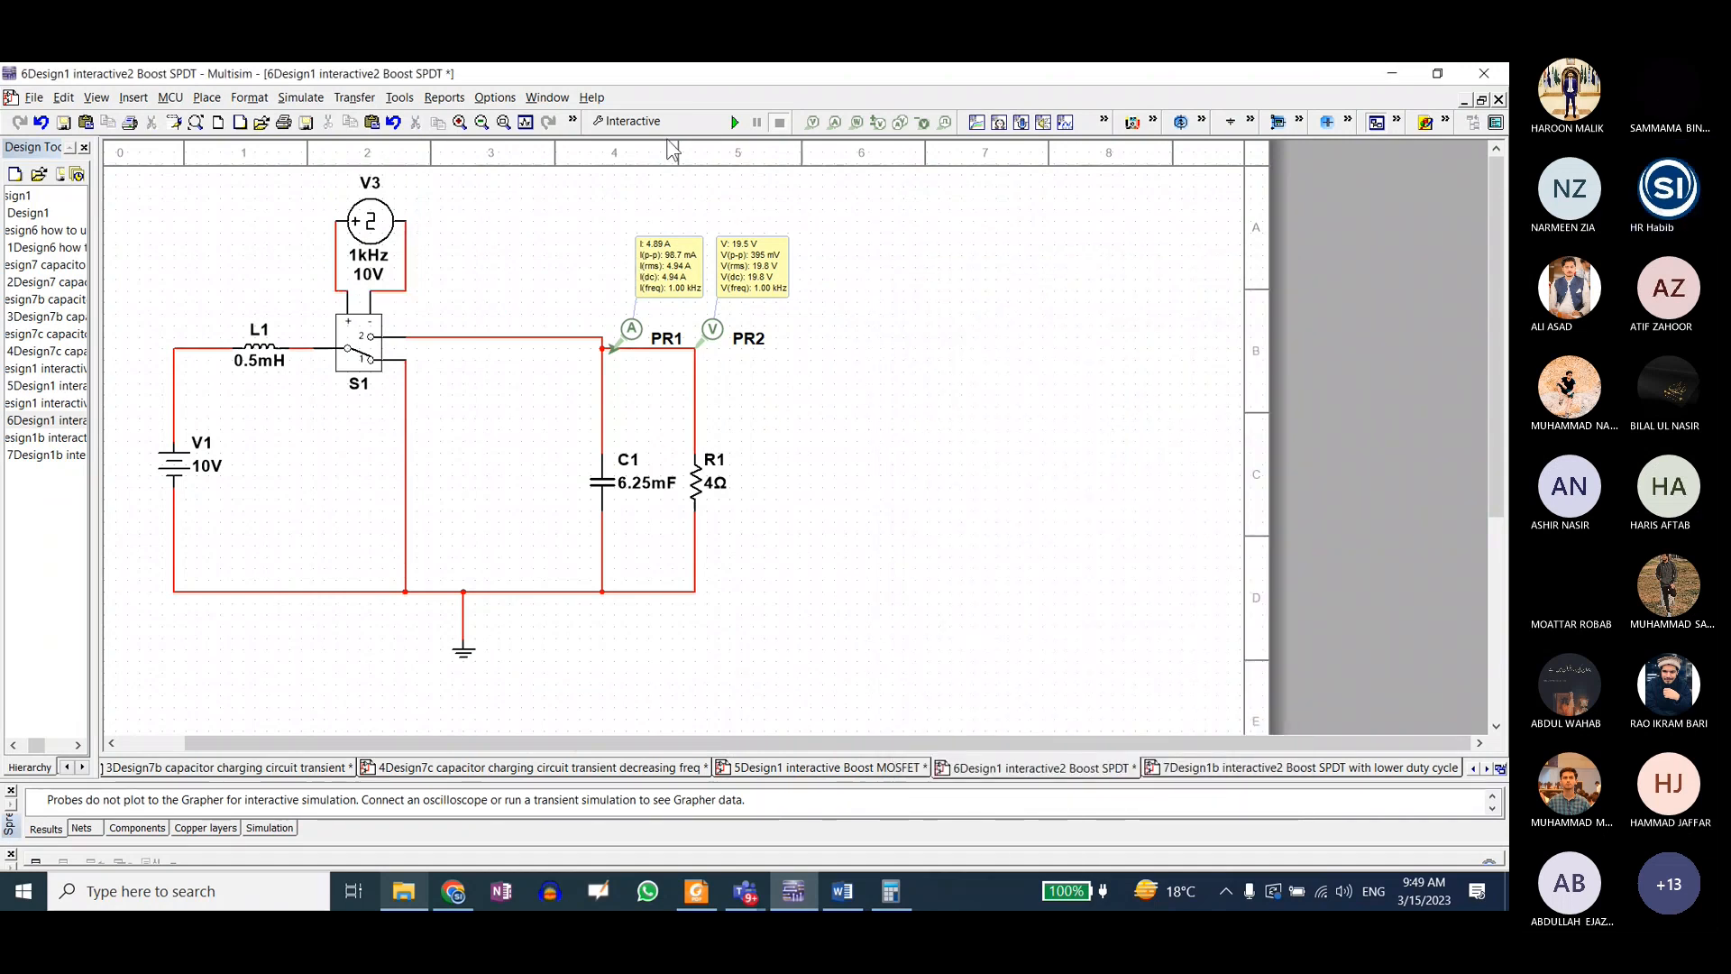
{"action": "left_click", "coordinate": [734, 121]}
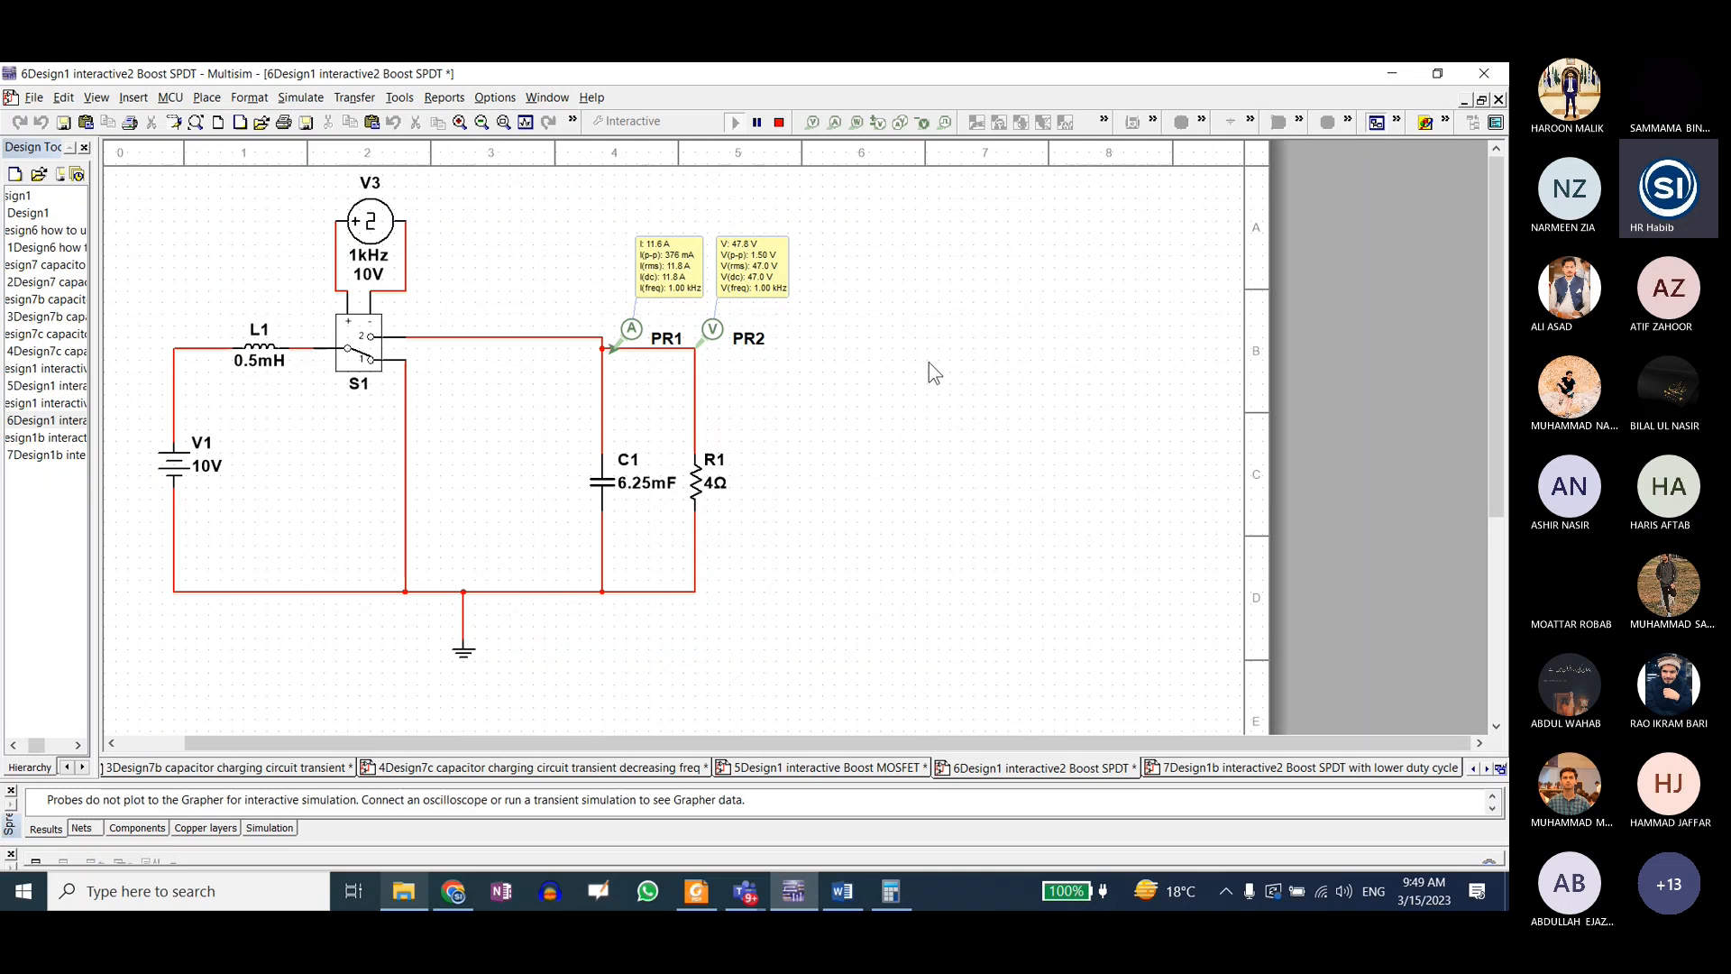
{"action": "left_click", "coordinate": [779, 123]}
Step: Lower V3's duty cycle, rerun the interactive simulation to read both probes, and stop it
{"action": "double_click", "coordinate": [370, 222]}
{"action": "left_click_drag", "start_coordinate": [1139, 358], "coordinate": [1093, 360]}
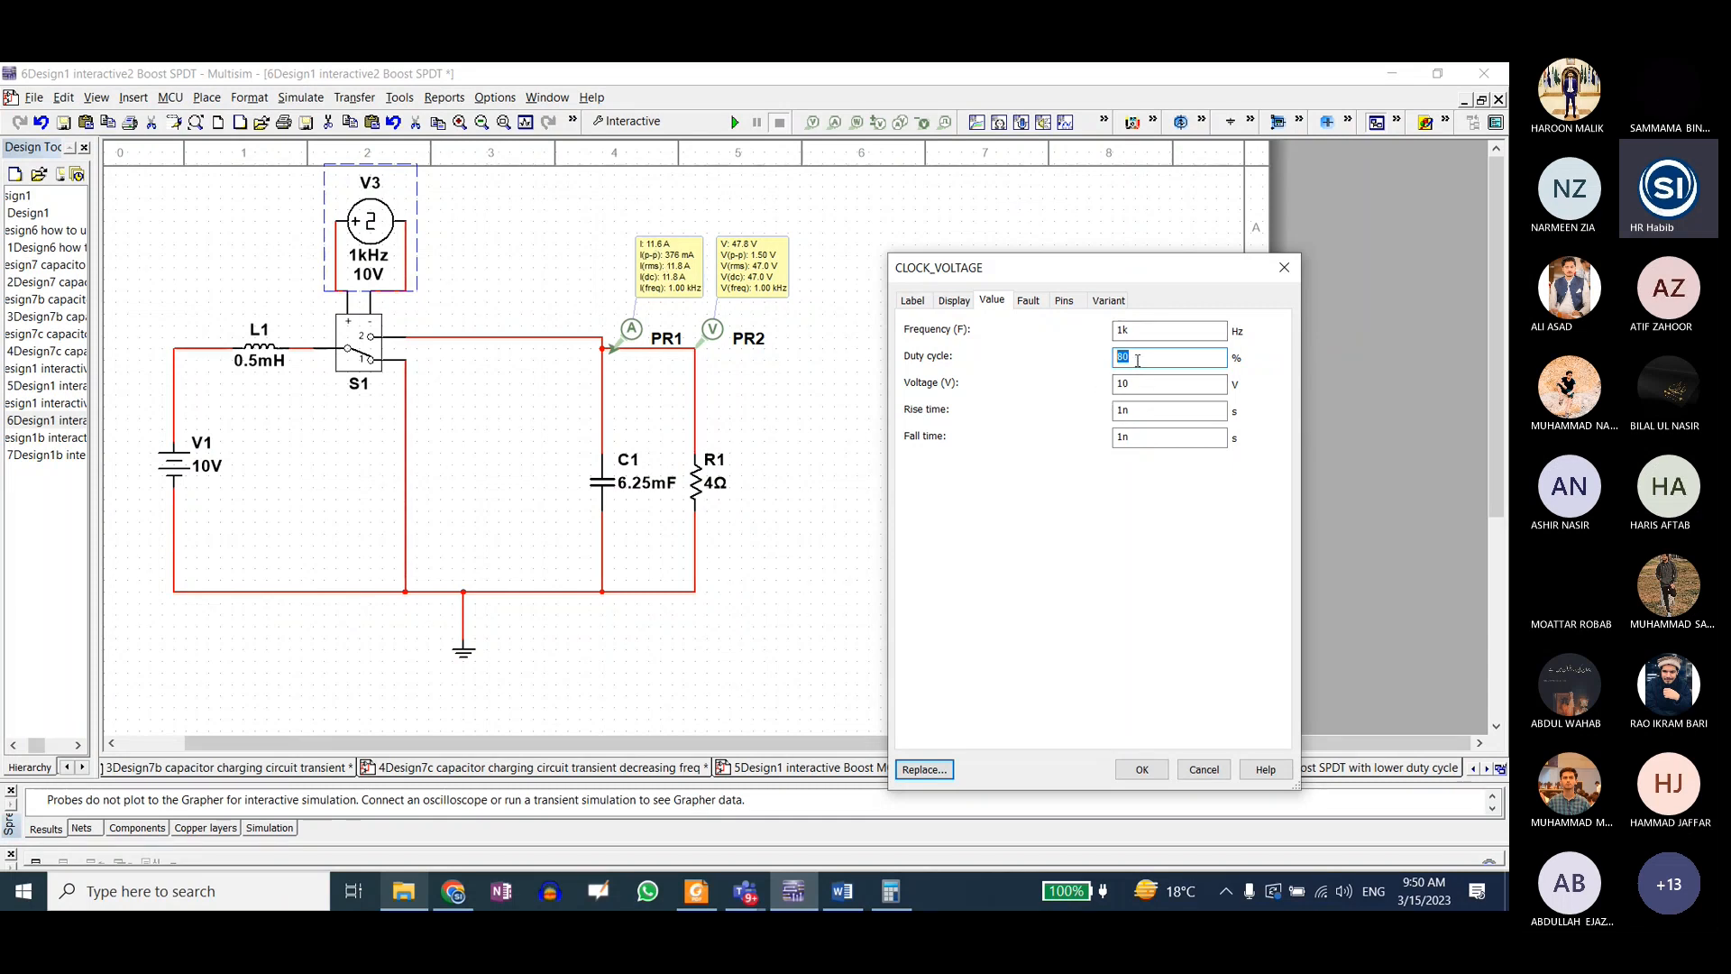
{"action": "left_click", "coordinate": [1141, 769]}
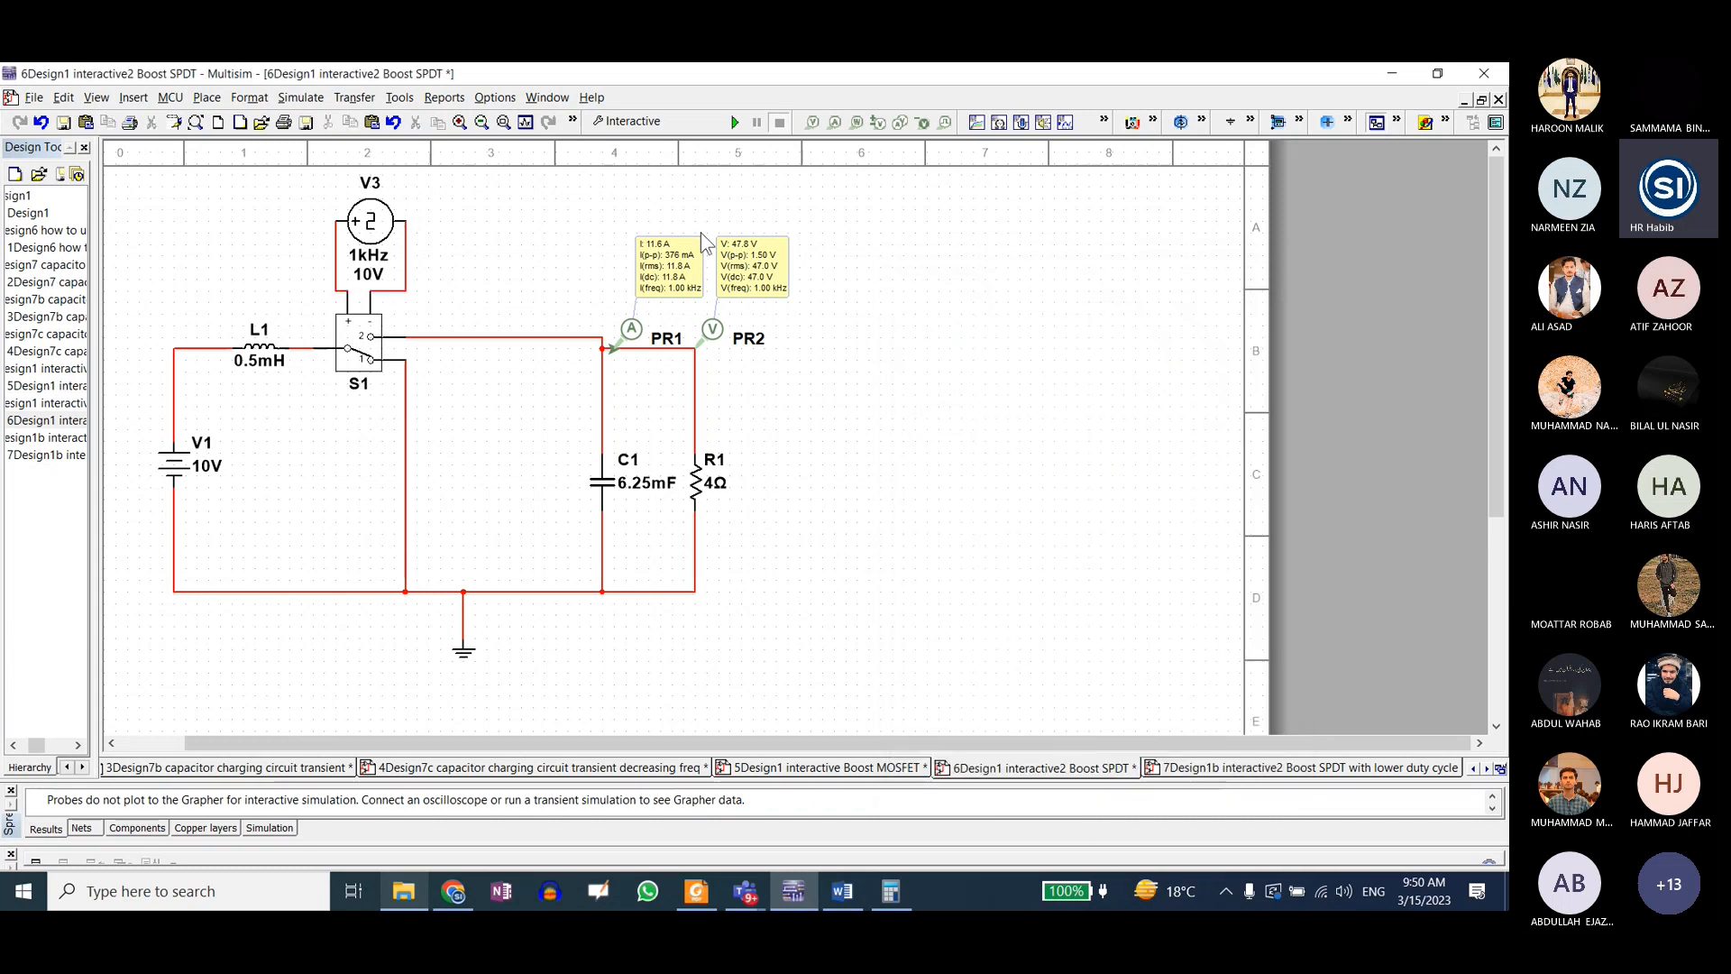
{"action": "left_click", "coordinate": [735, 123]}
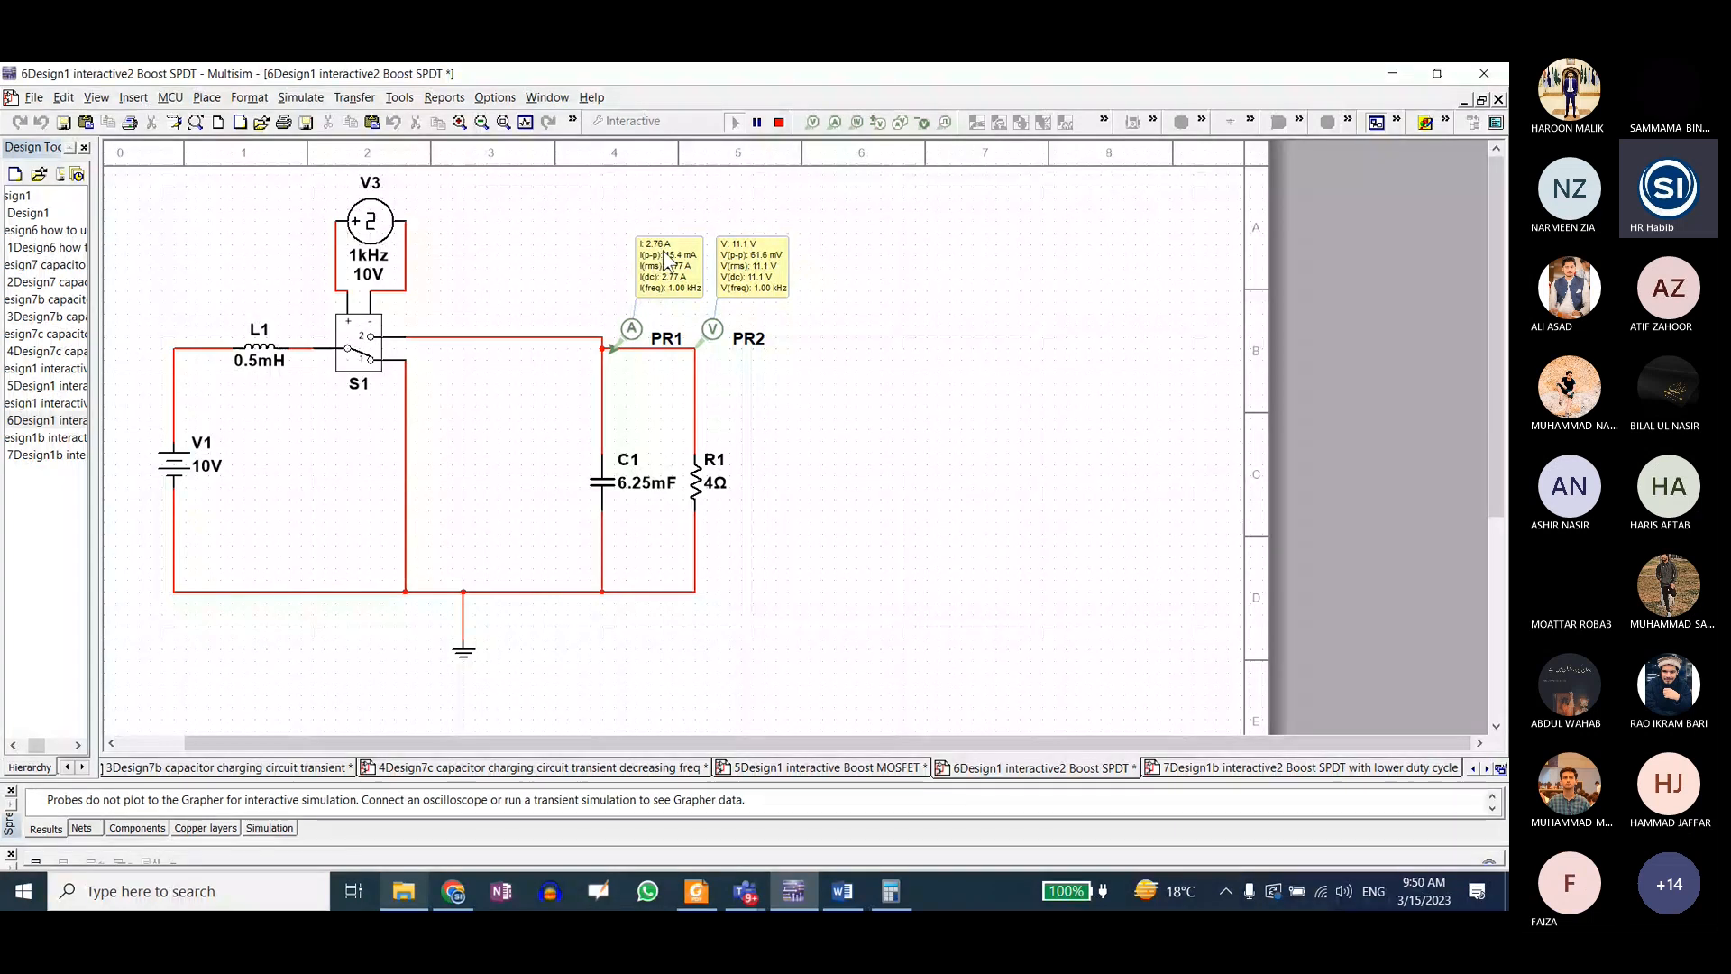
{"action": "left_click", "coordinate": [779, 123]}
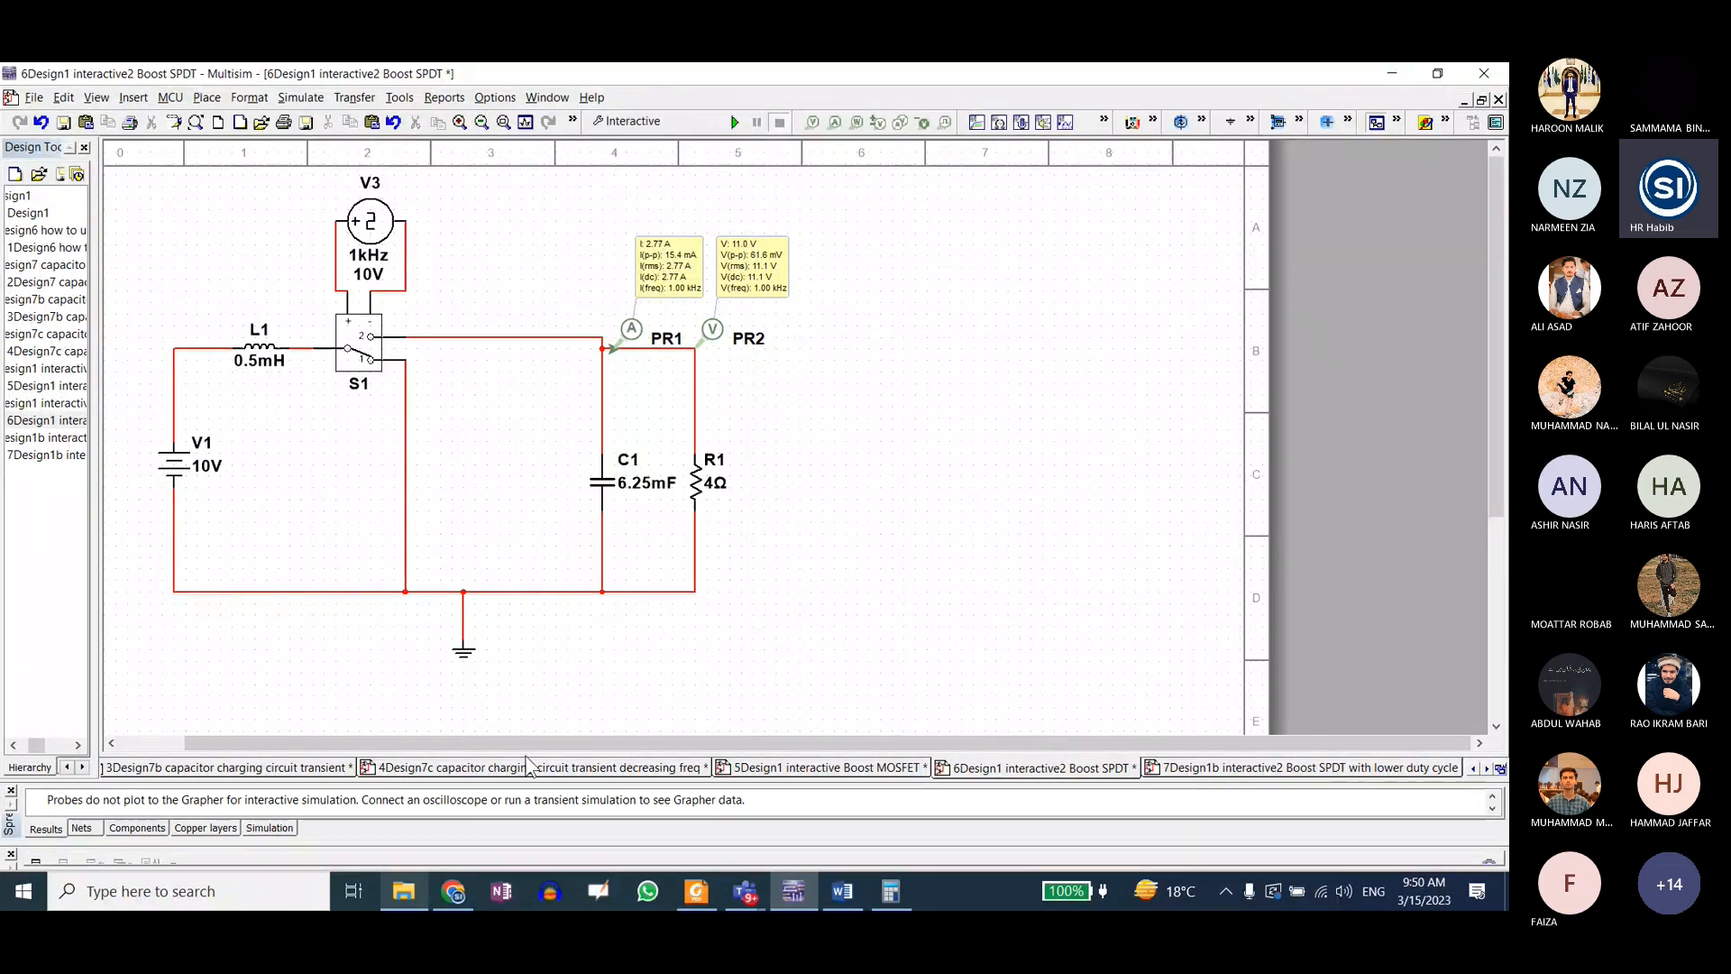
Step: Open the designs "8Design2 transient Boost MOSFET" and "9Design3 transient Boost SPDT" from the selected folder in File Explorer
{"action": "left_click", "coordinate": [403, 890]}
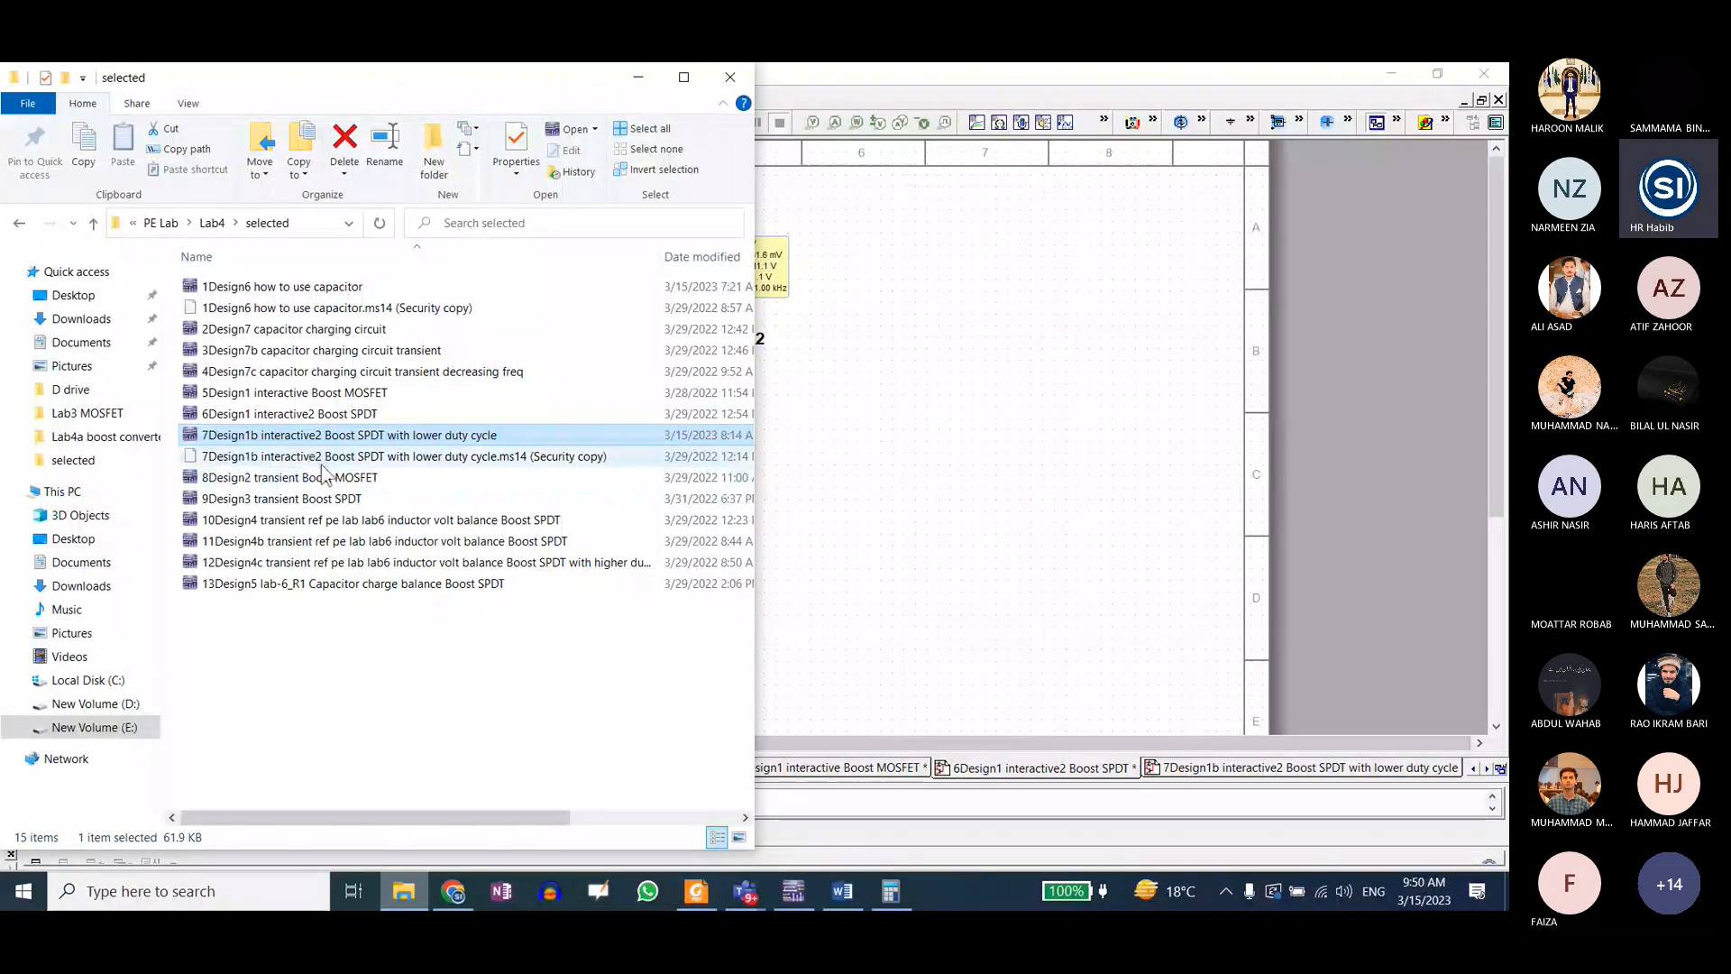
{"action": "double_click", "coordinate": [310, 456]}
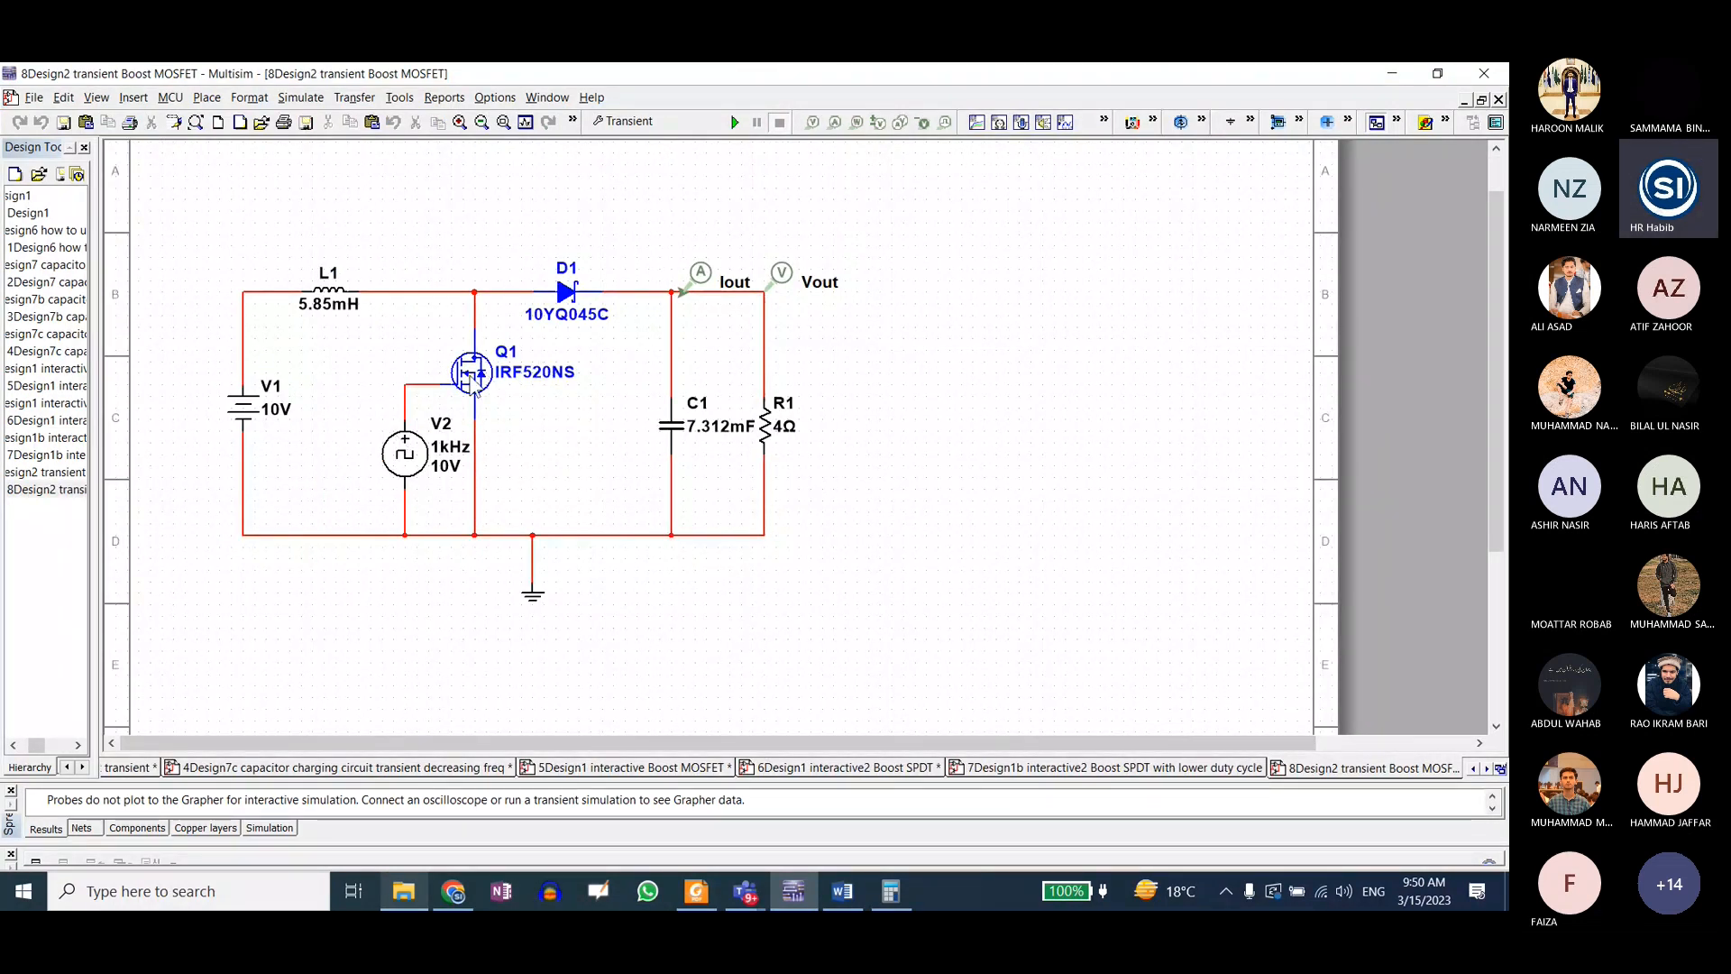
{"action": "left_click", "coordinate": [397, 897]}
{"action": "double_click", "coordinate": [269, 499]}
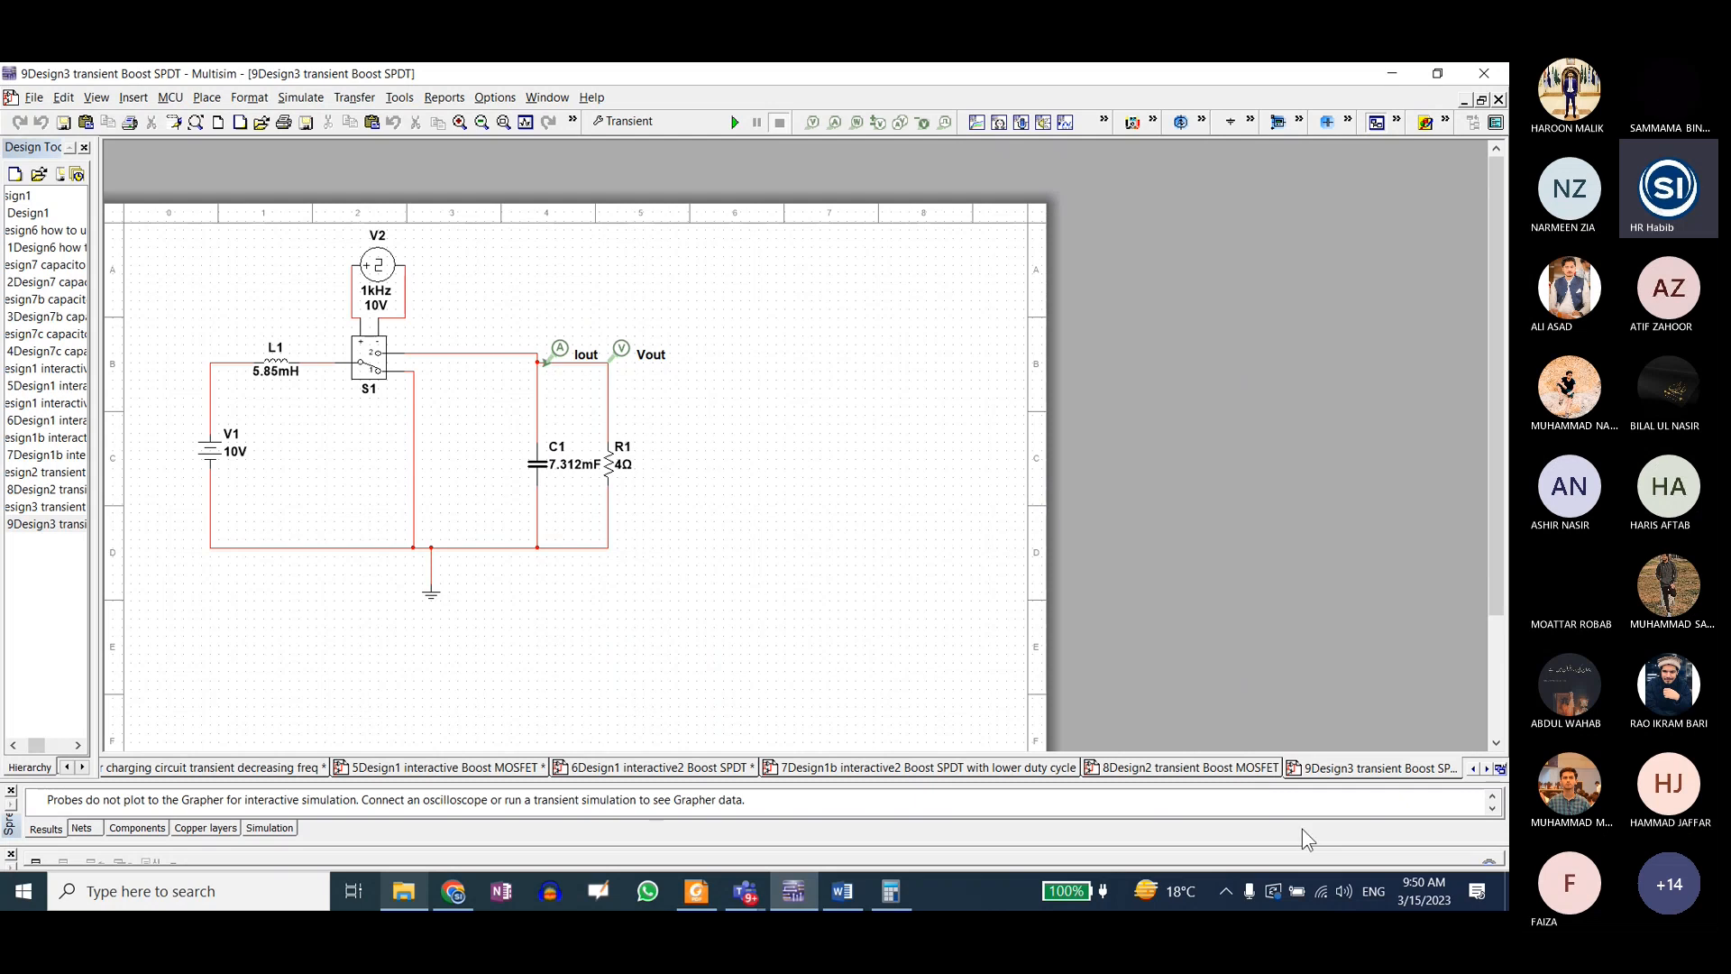
{"action": "scroll", "coordinate": [213, 328], "scroll_direction": "up", "scroll_amount": 3}
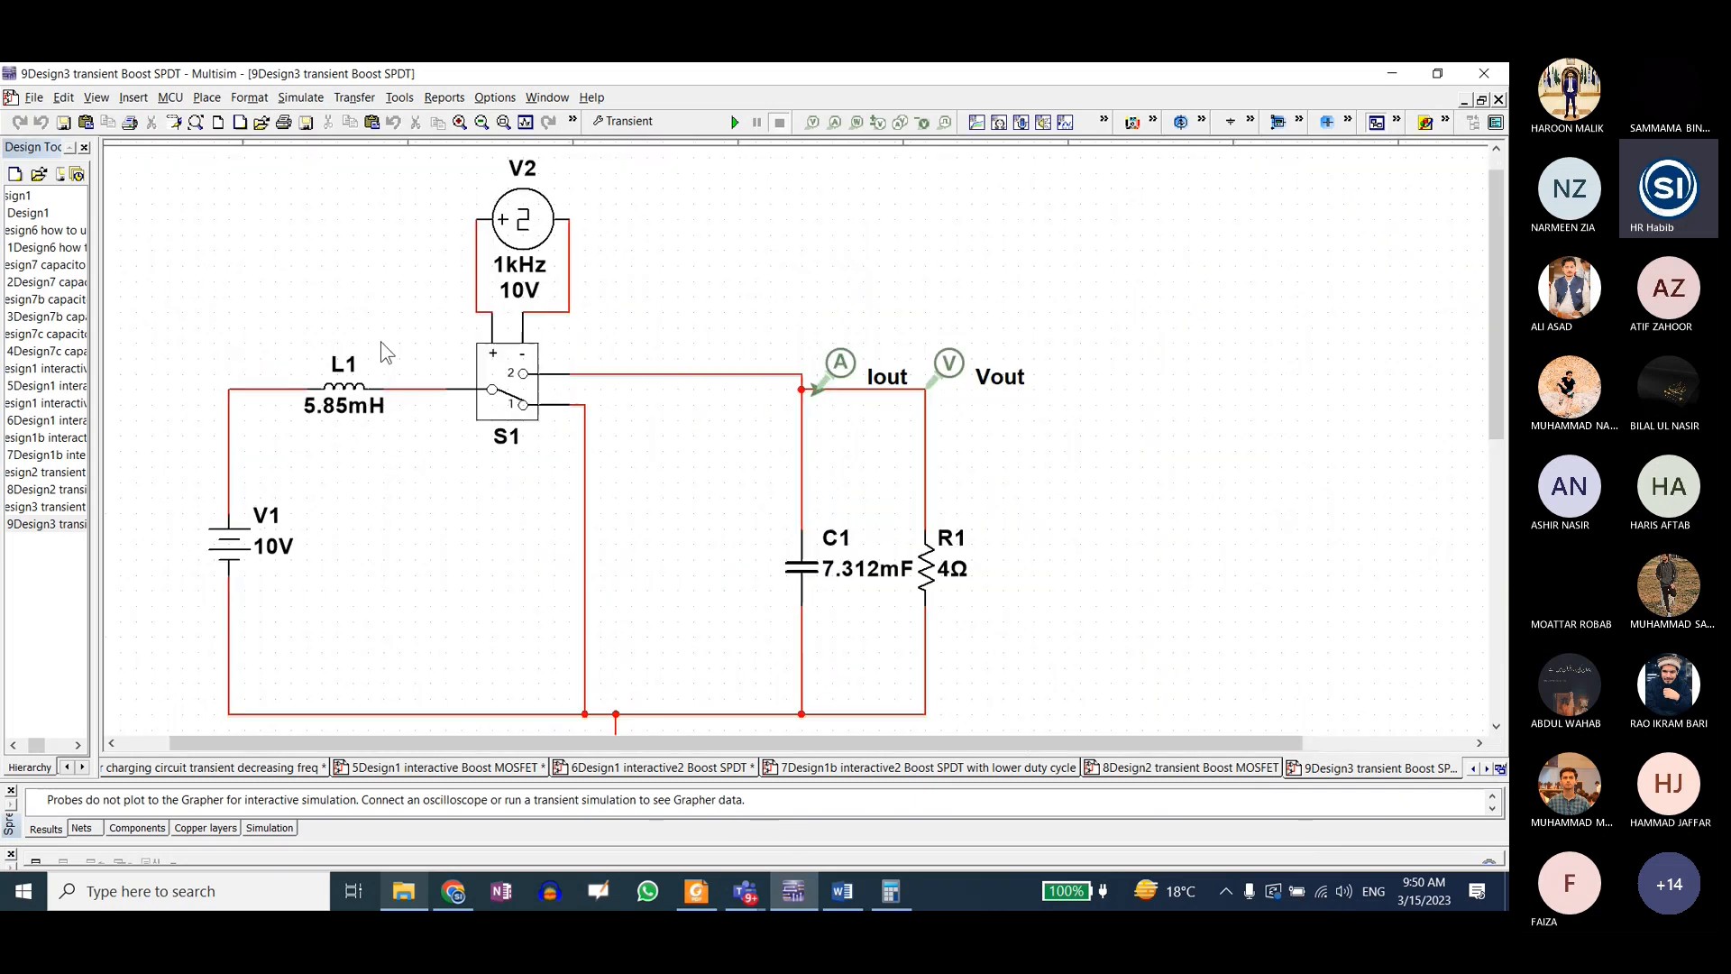
{"action": "scroll", "coordinate": [396, 361], "scroll_direction": "down", "scroll_amount": 1}
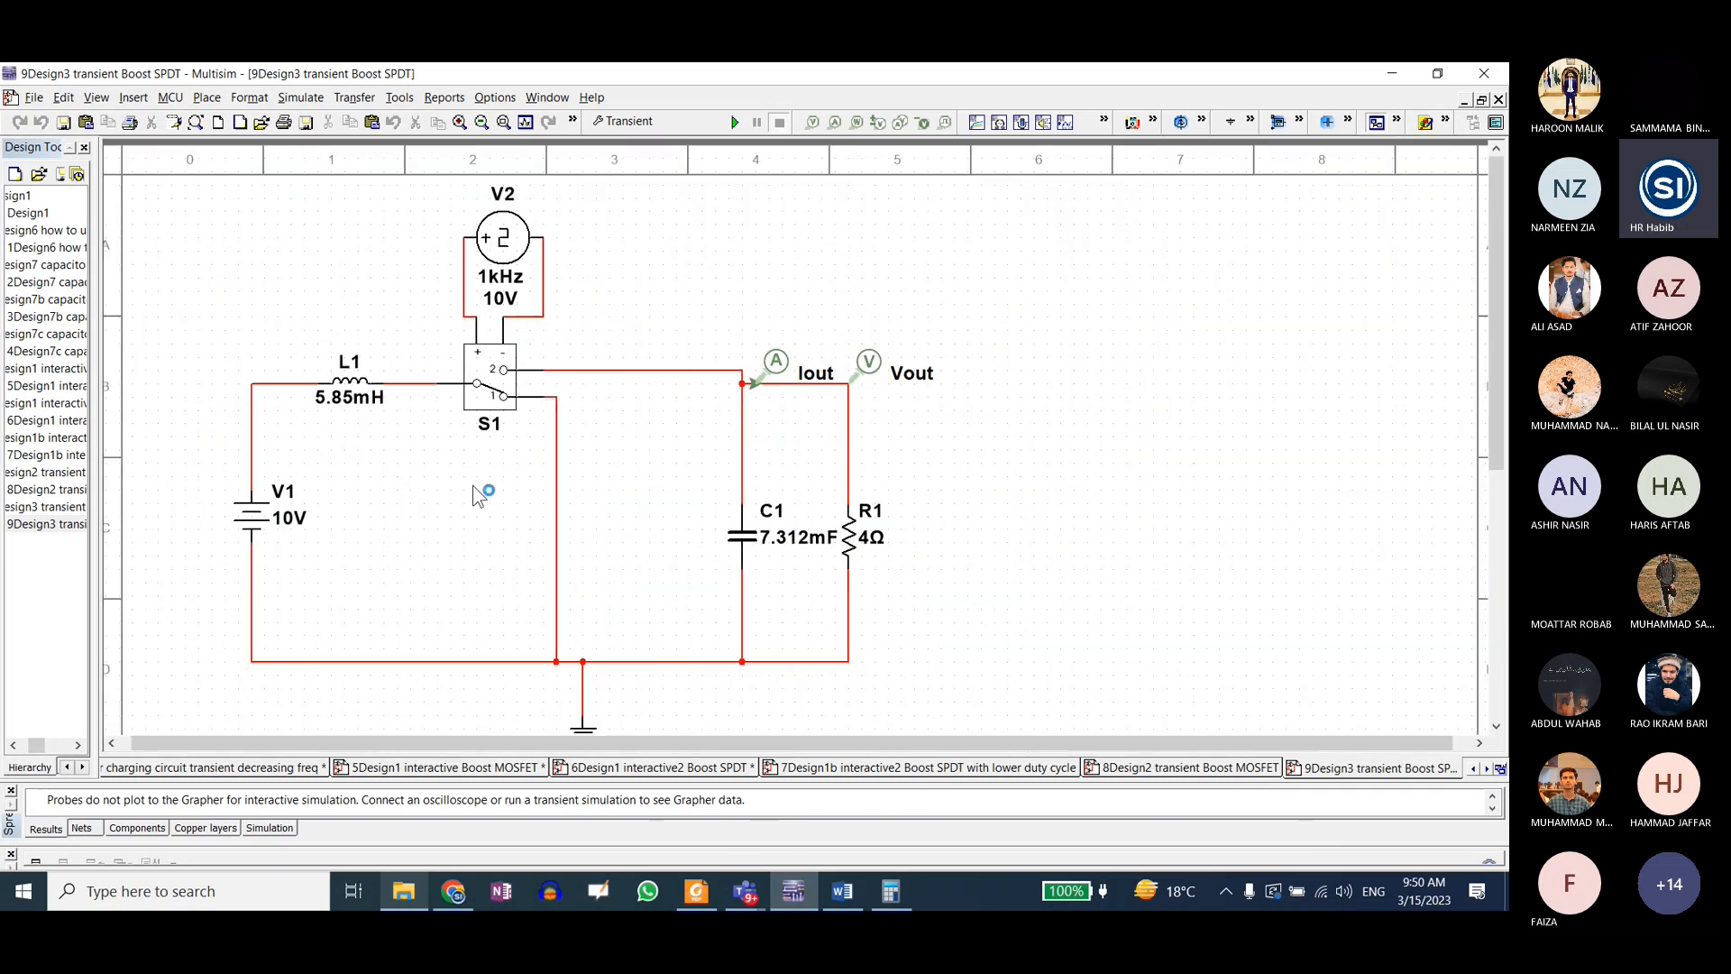
{"action": "double_click", "coordinate": [347, 387]}
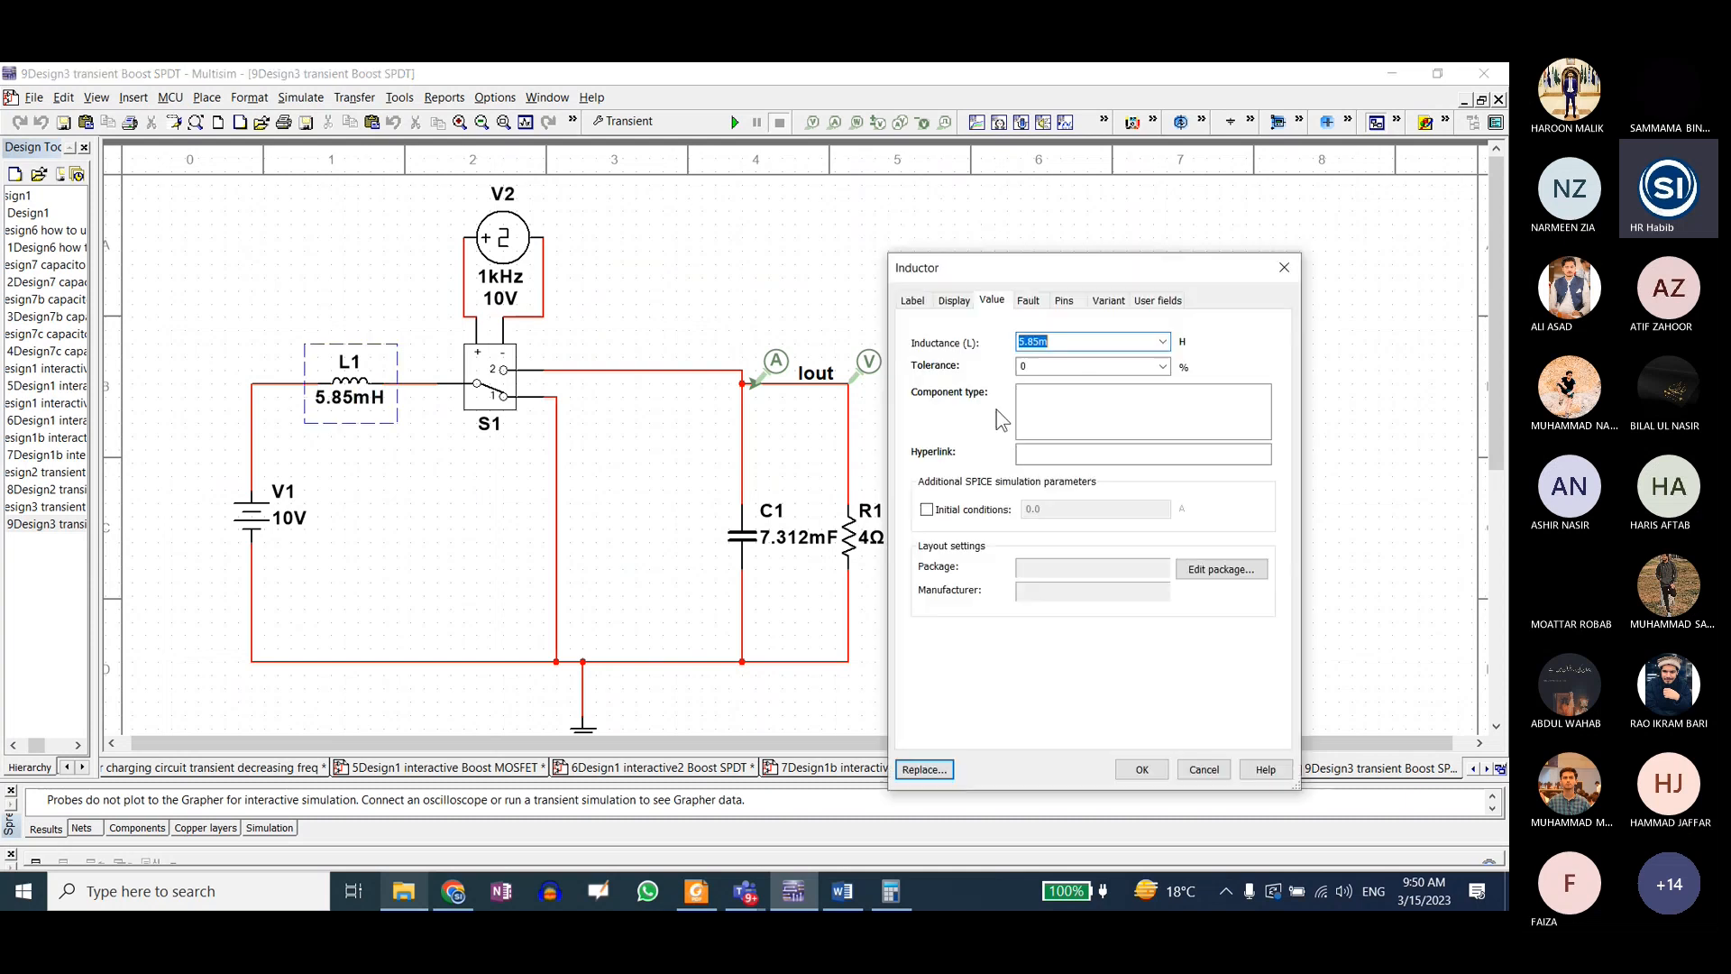
{"action": "left_click", "coordinate": [1041, 341]}
{"action": "left_click_drag", "start_coordinate": [1040, 341], "coordinate": [1030, 339]}
{"action": "key", "text": "Return"}
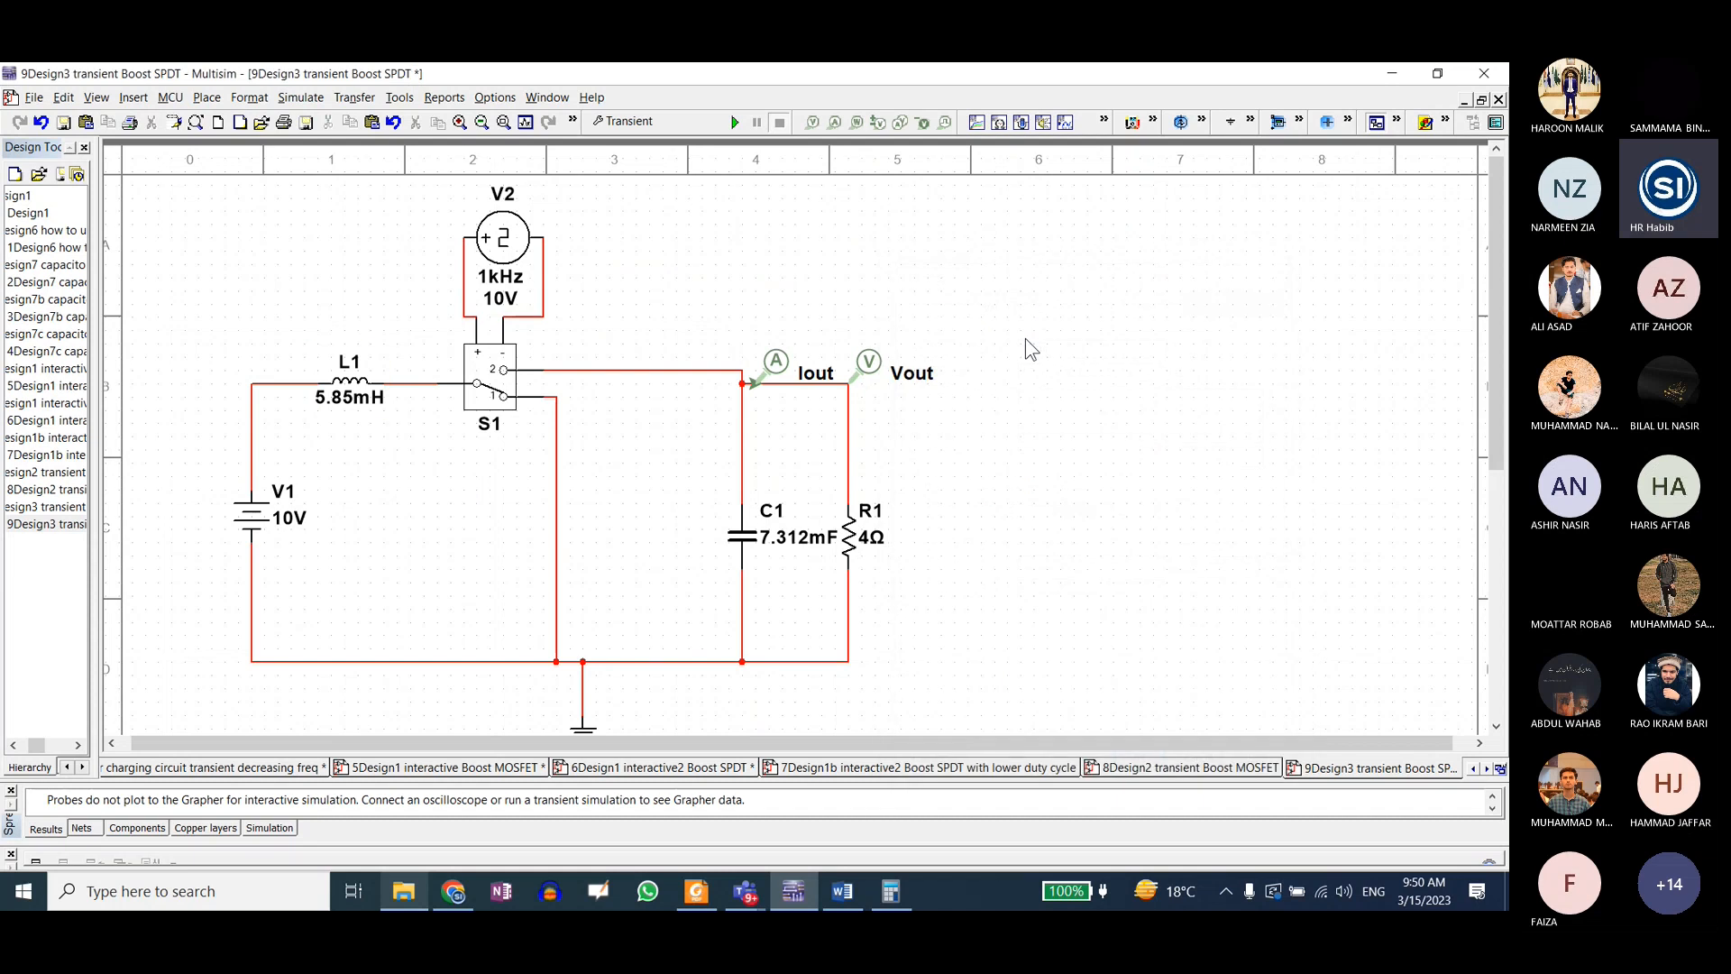
Step: Set inductor L1's inductance to 0.5 mH in the transient Boost SPDT circuit
{"action": "double_click", "coordinate": [347, 388]}
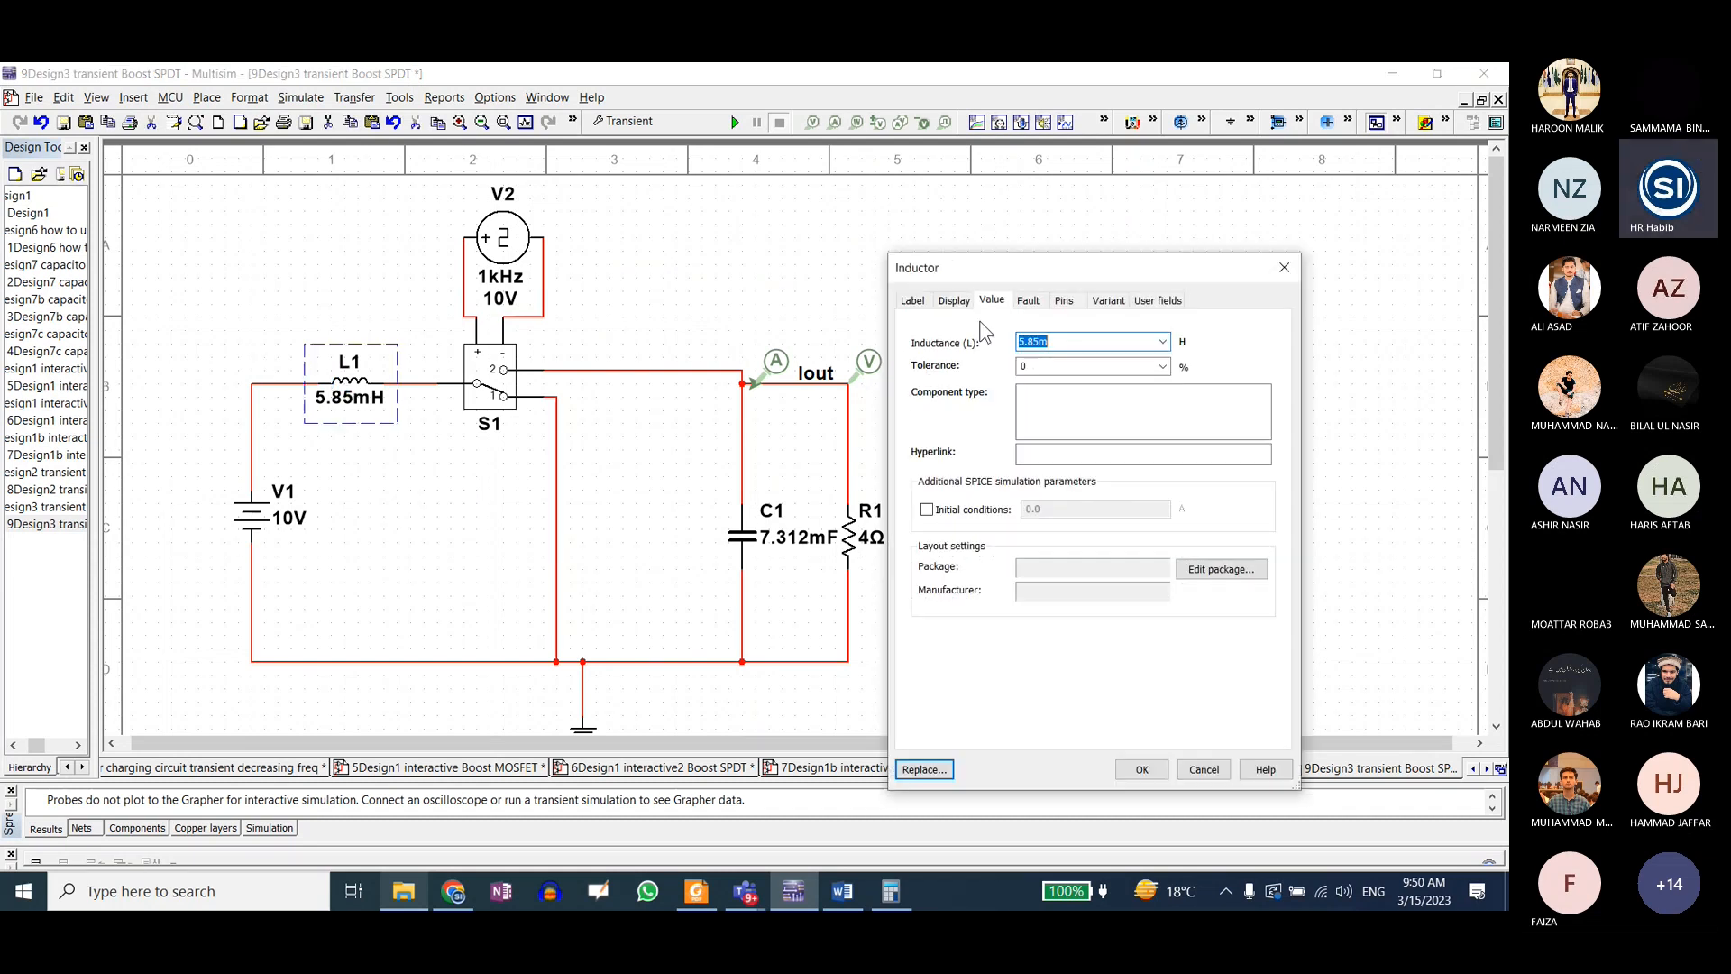
{"action": "left_click", "coordinate": [1040, 341]}
{"action": "left_click", "coordinate": [1042, 341]}
{"action": "left_click_drag", "start_coordinate": [1040, 340], "coordinate": [1014, 340]}
{"action": "type", "text": "0.5"}
{"action": "key", "text": "Return"}
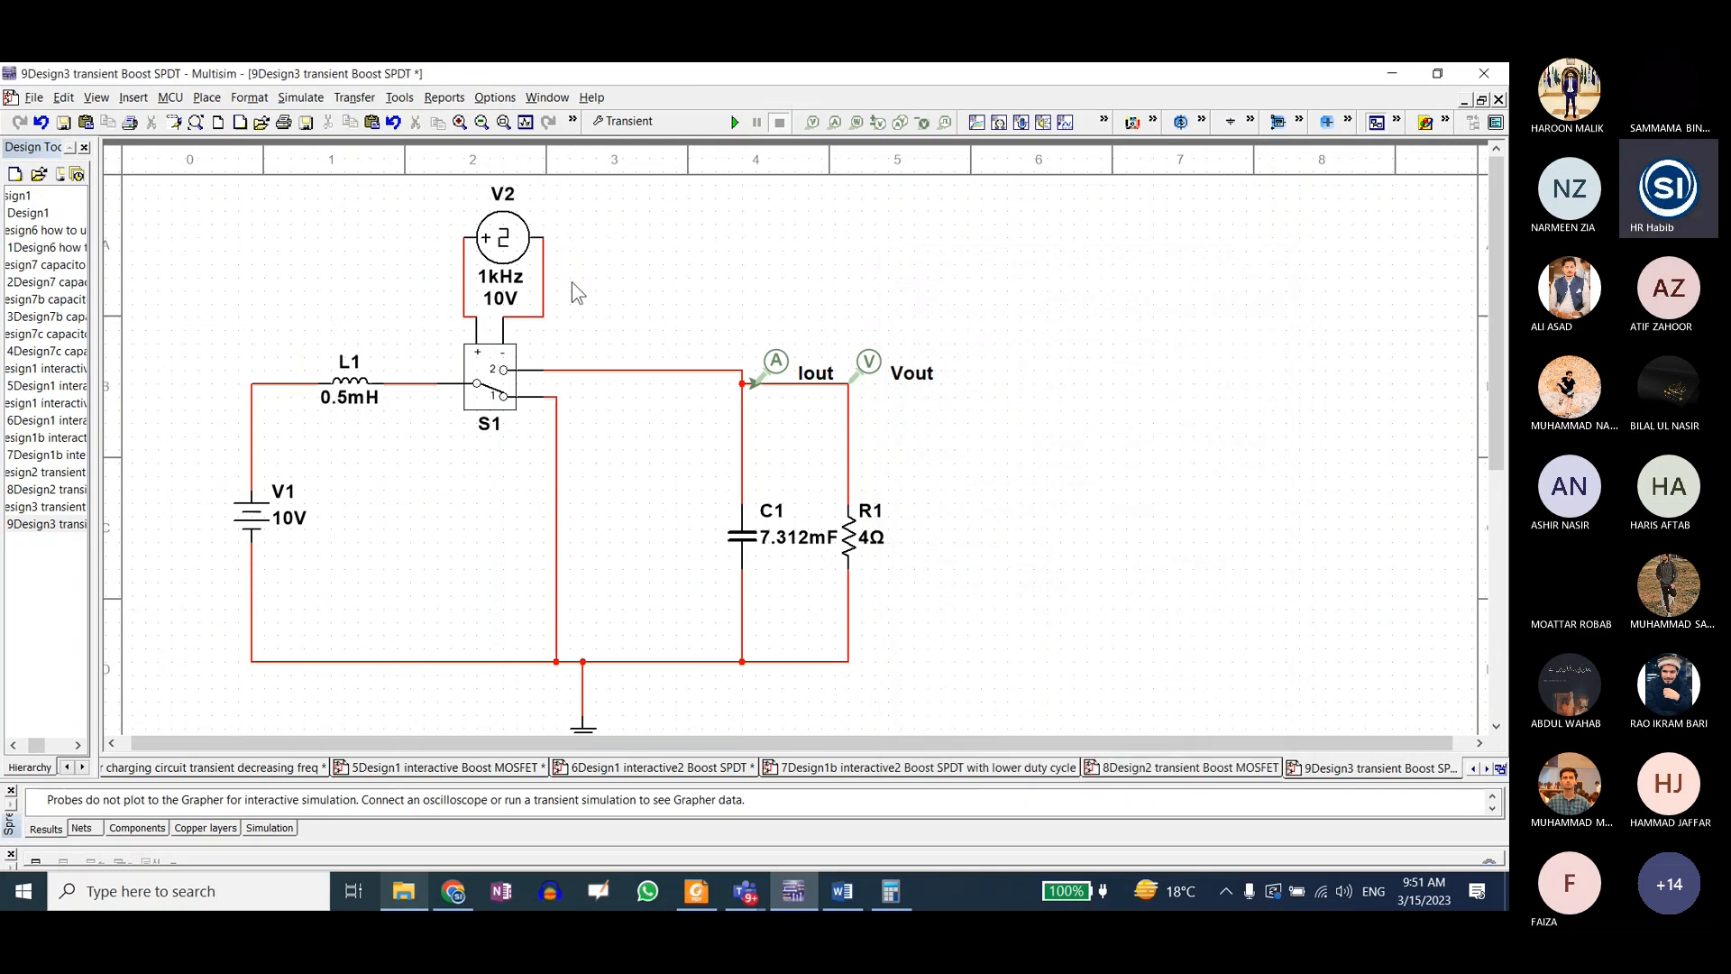
Step: Set the duty cycle of clock source V2 to 50%
{"action": "double_click", "coordinate": [507, 257]}
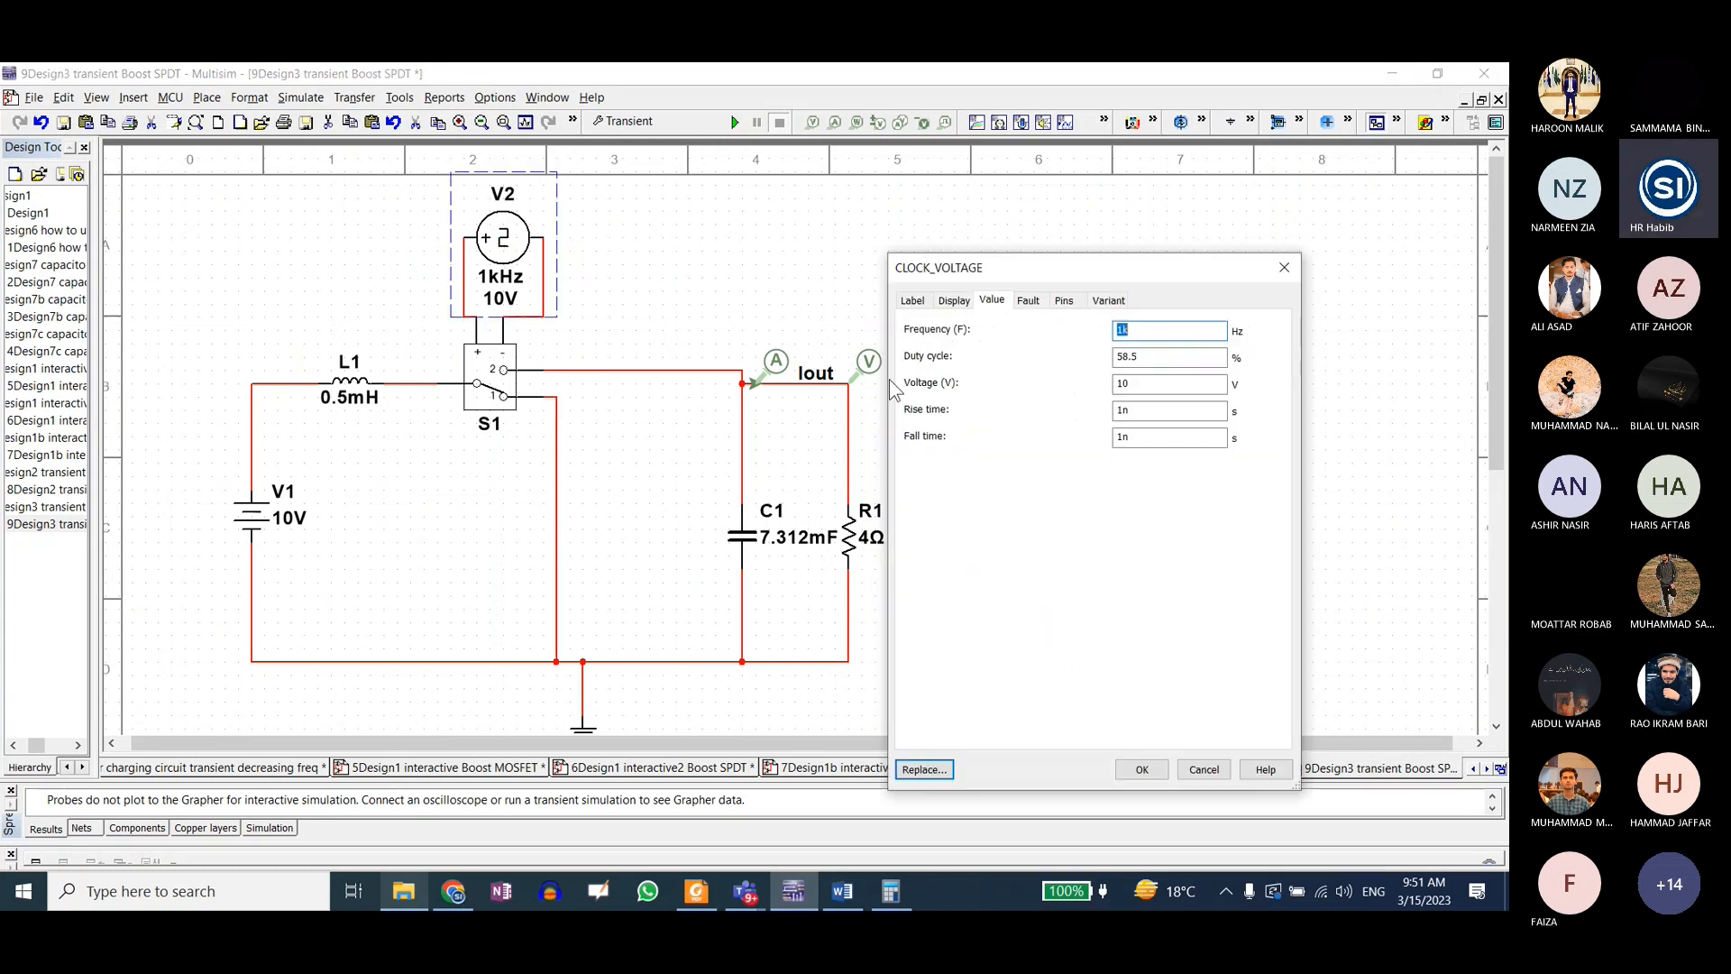
{"action": "left_click", "coordinate": [1148, 361]}
{"action": "left_click_drag", "start_coordinate": [1150, 363], "coordinate": [1130, 361]}
{"action": "type", "text": "50"}
{"action": "key", "text": "Return"}
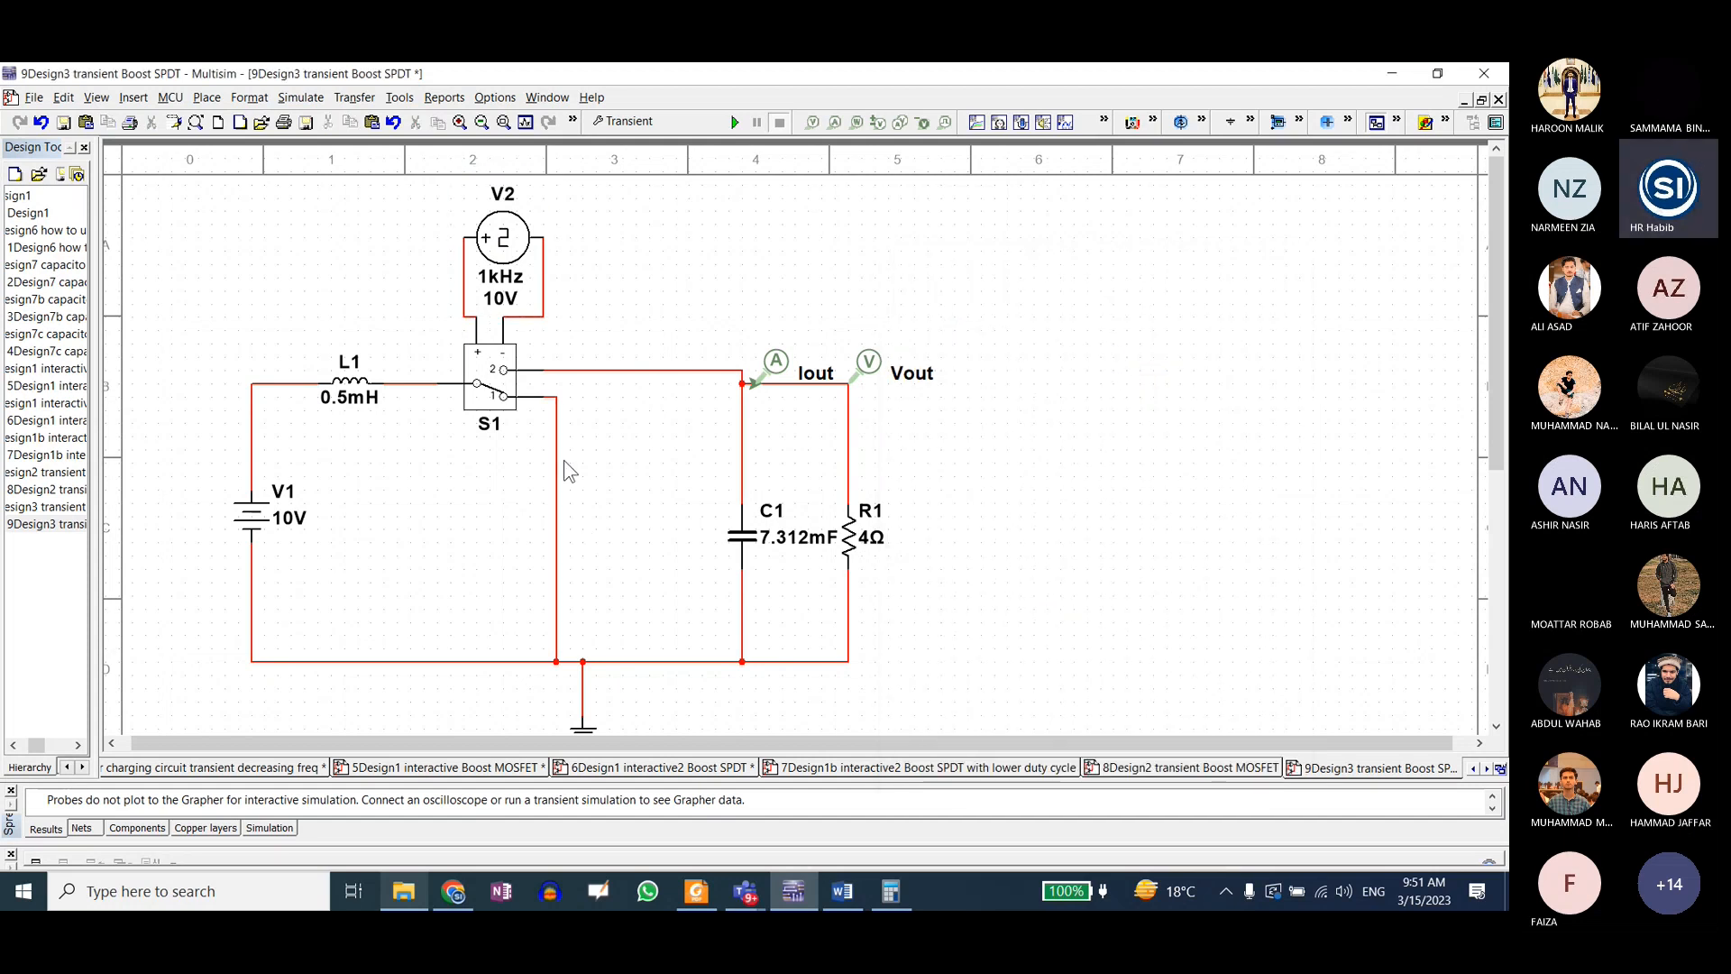
Step: Set capacitor C1's capacitance to 6.25 mF
{"action": "double_click", "coordinate": [741, 537]}
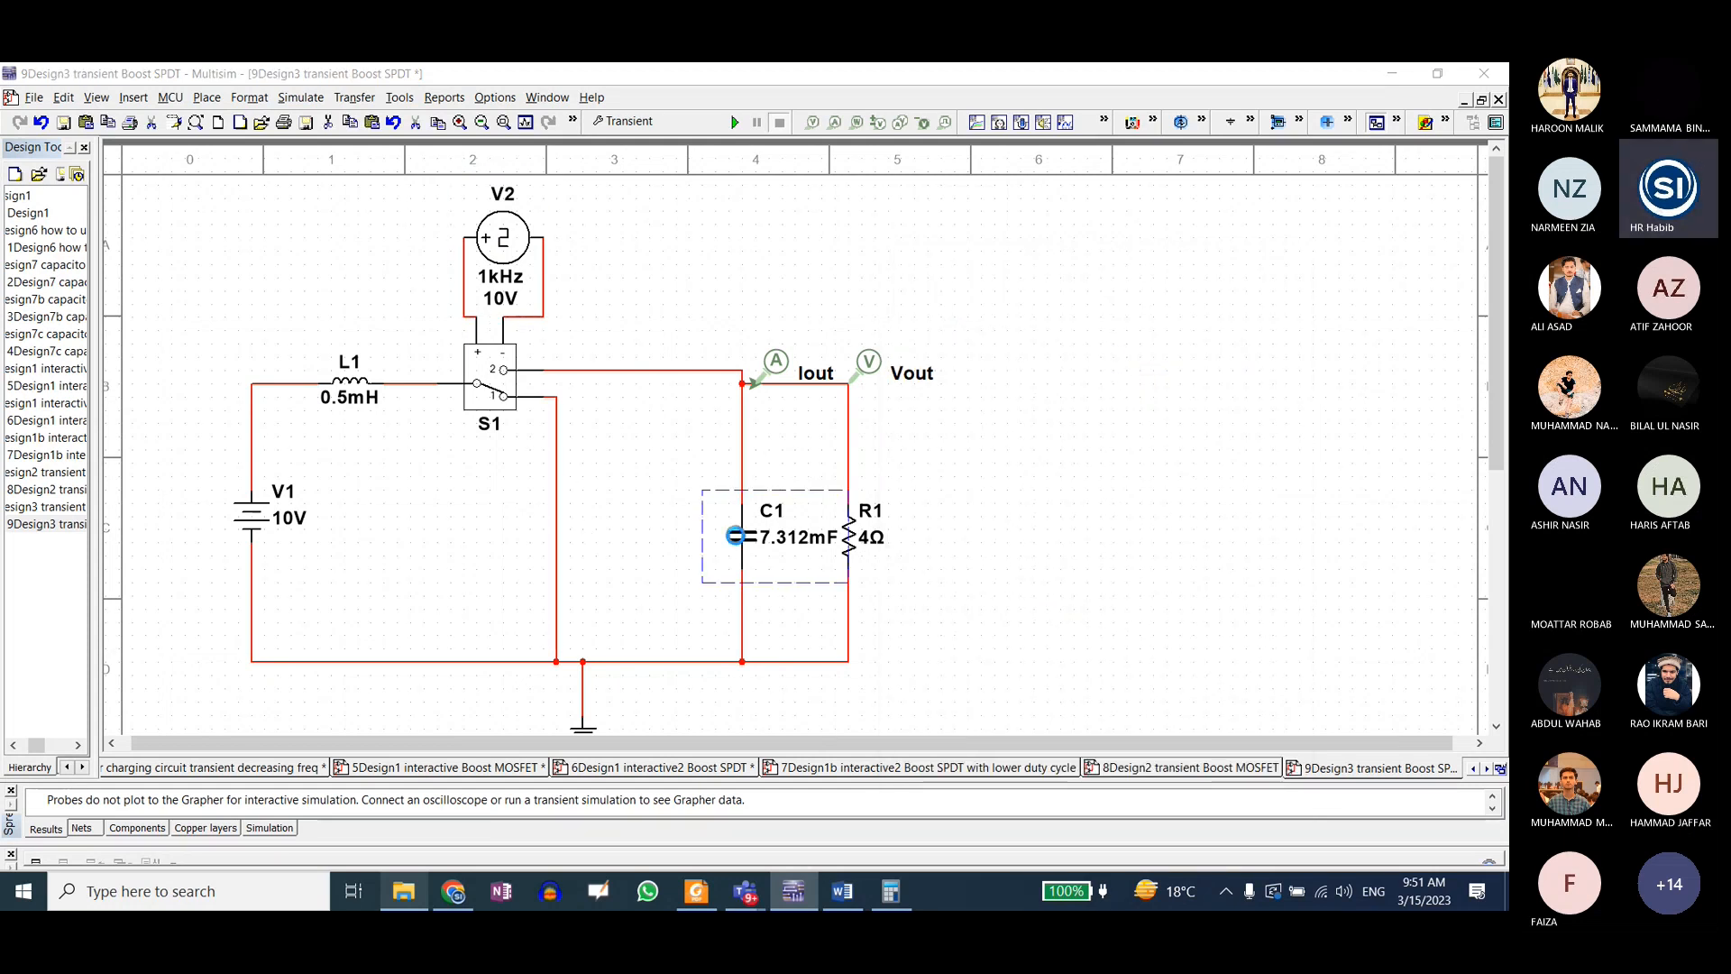
{"action": "left_click_drag", "start_coordinate": [1049, 339], "coordinate": [1022, 340]}
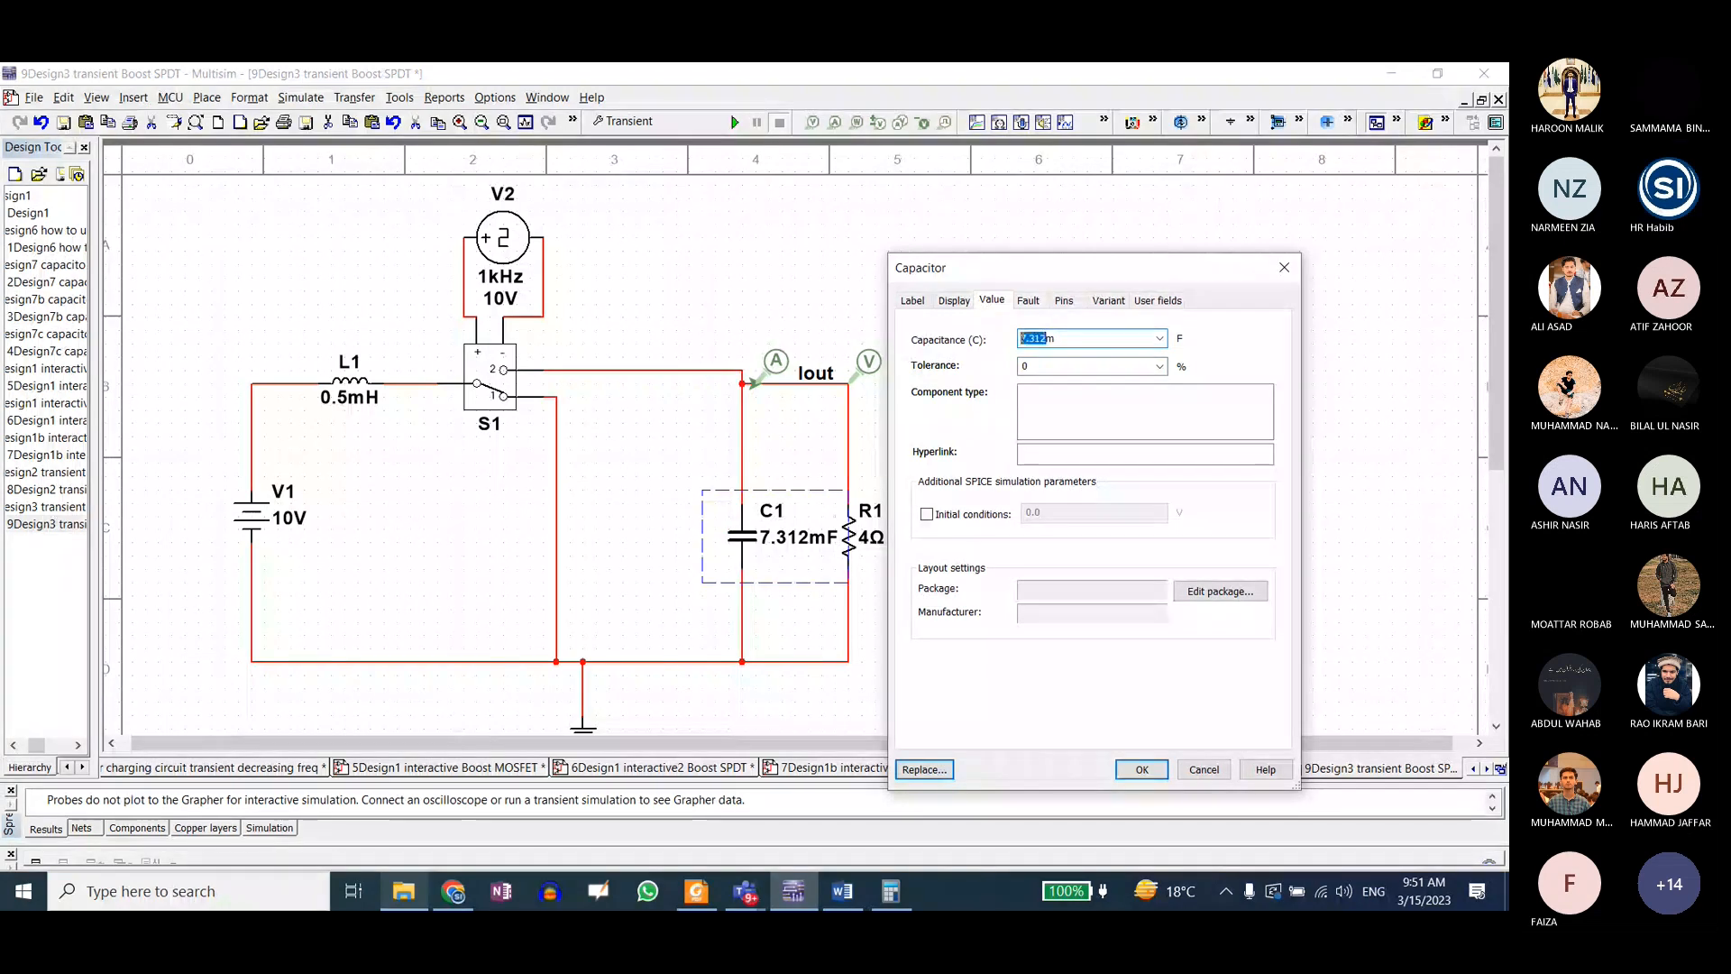
{"action": "type", "text": "6.25"}
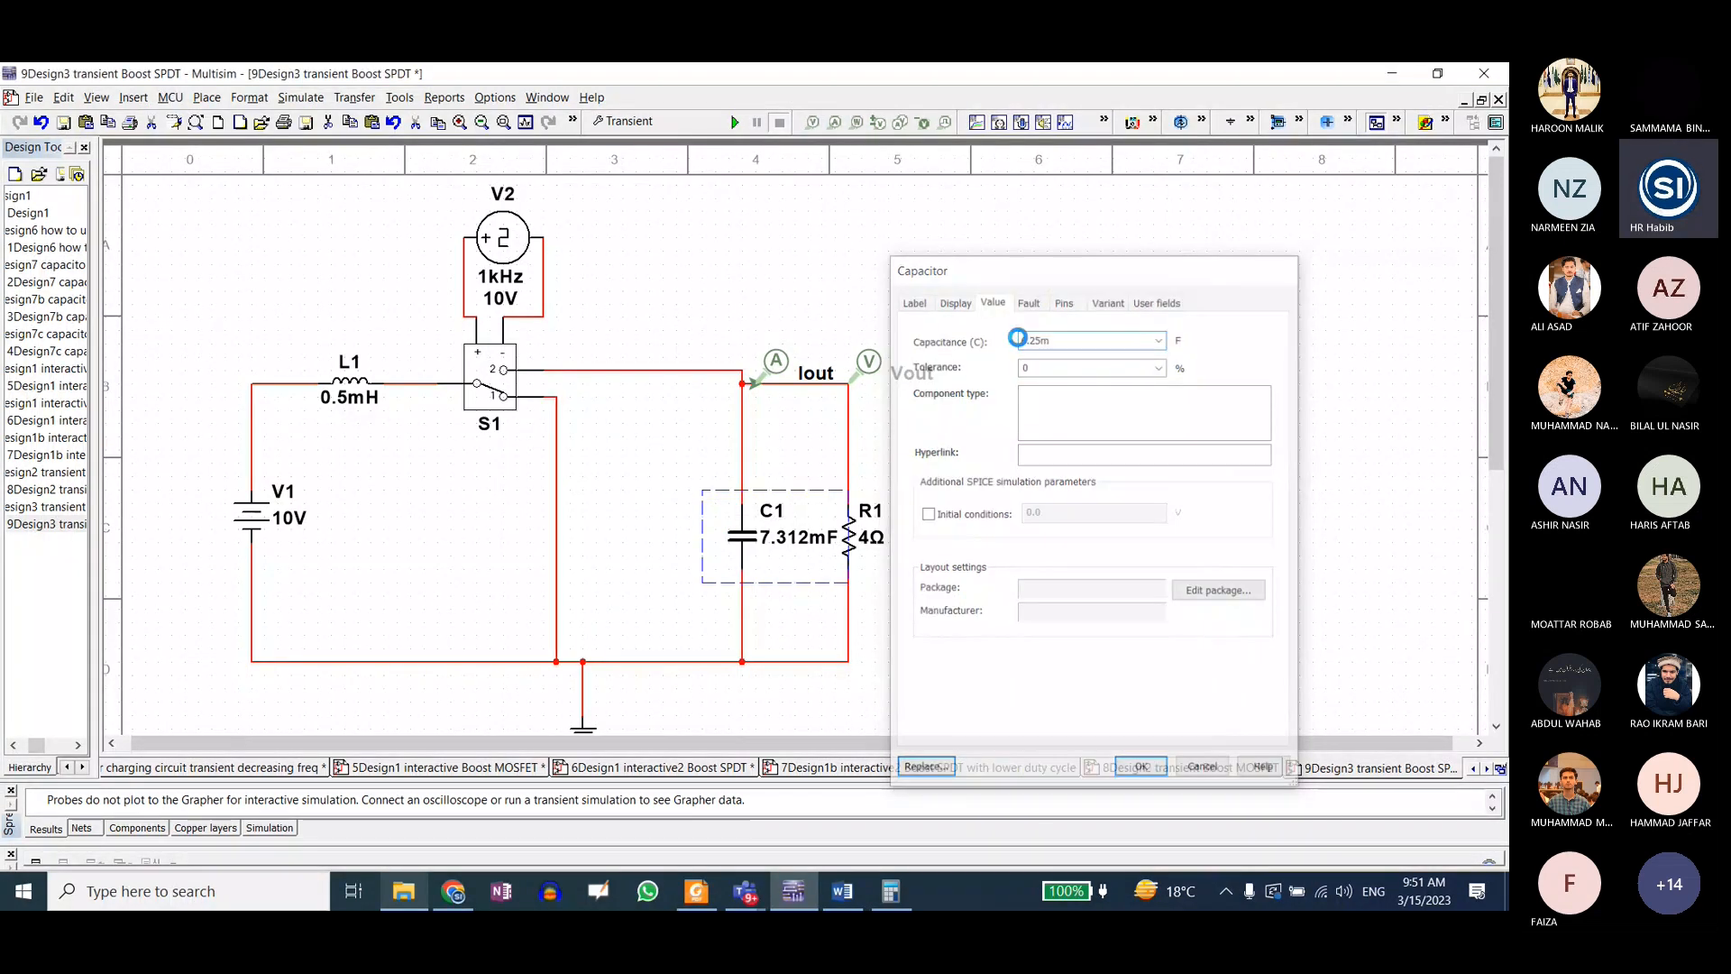
{"action": "key", "text": "Return"}
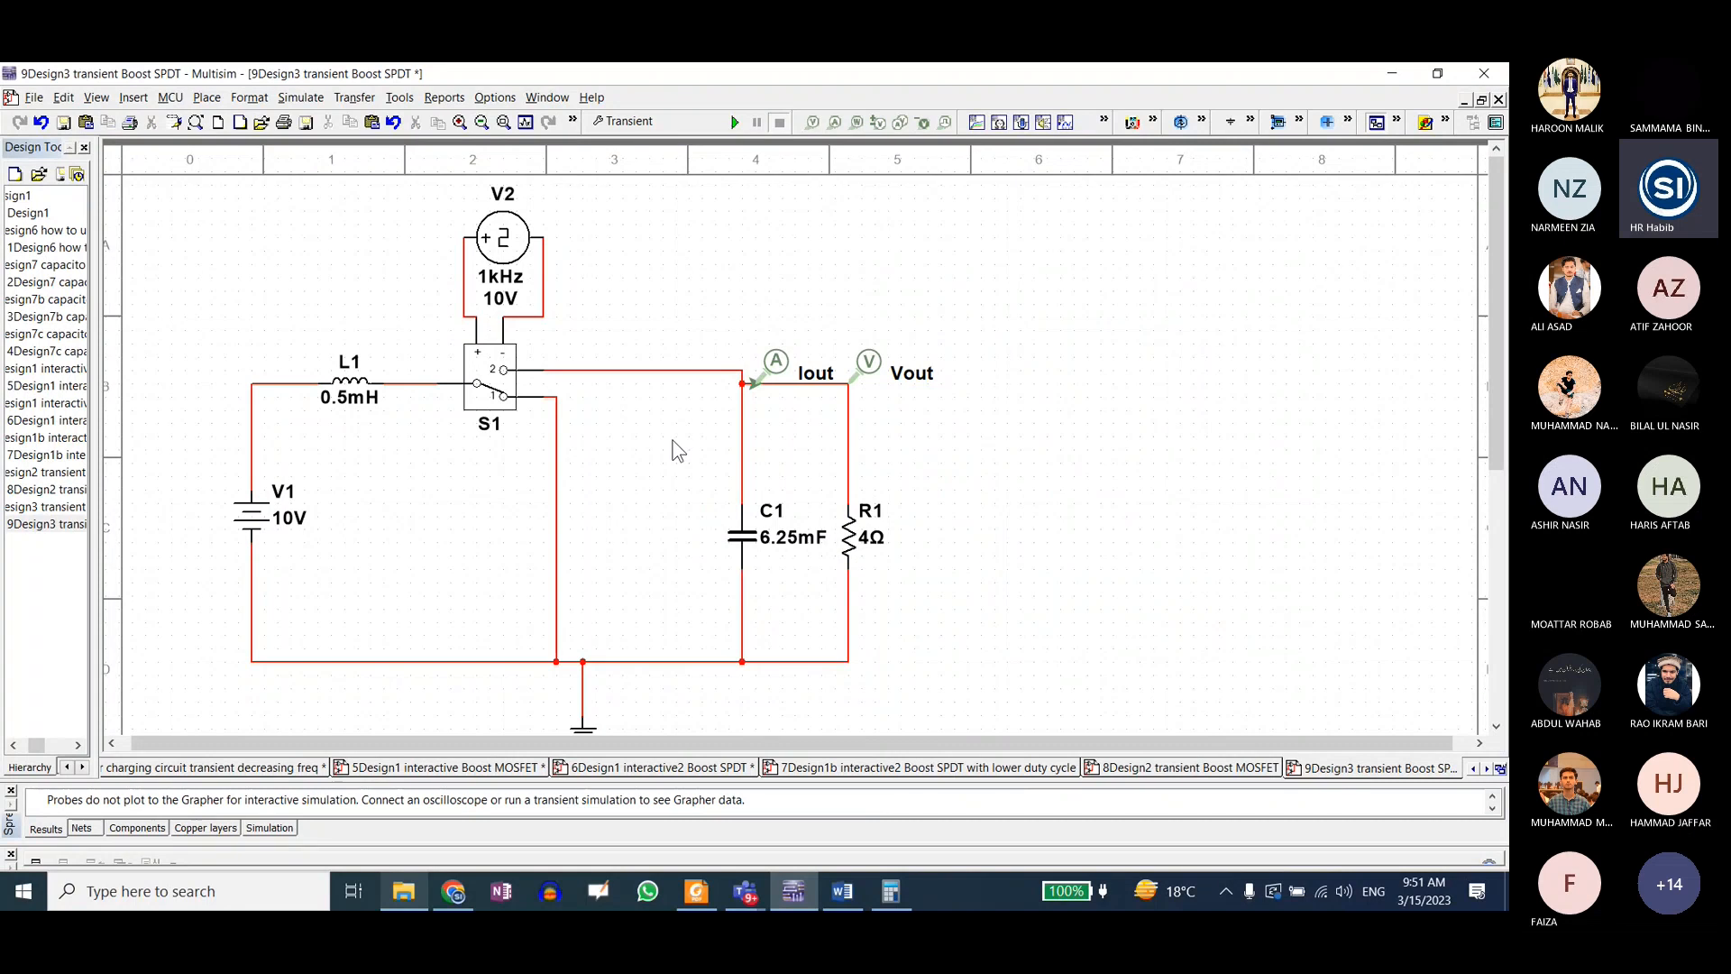
Step: Run the Transient analysis and show the Iout and Vout traces in Grapher View on a white background
{"action": "left_click", "coordinate": [658, 121]}
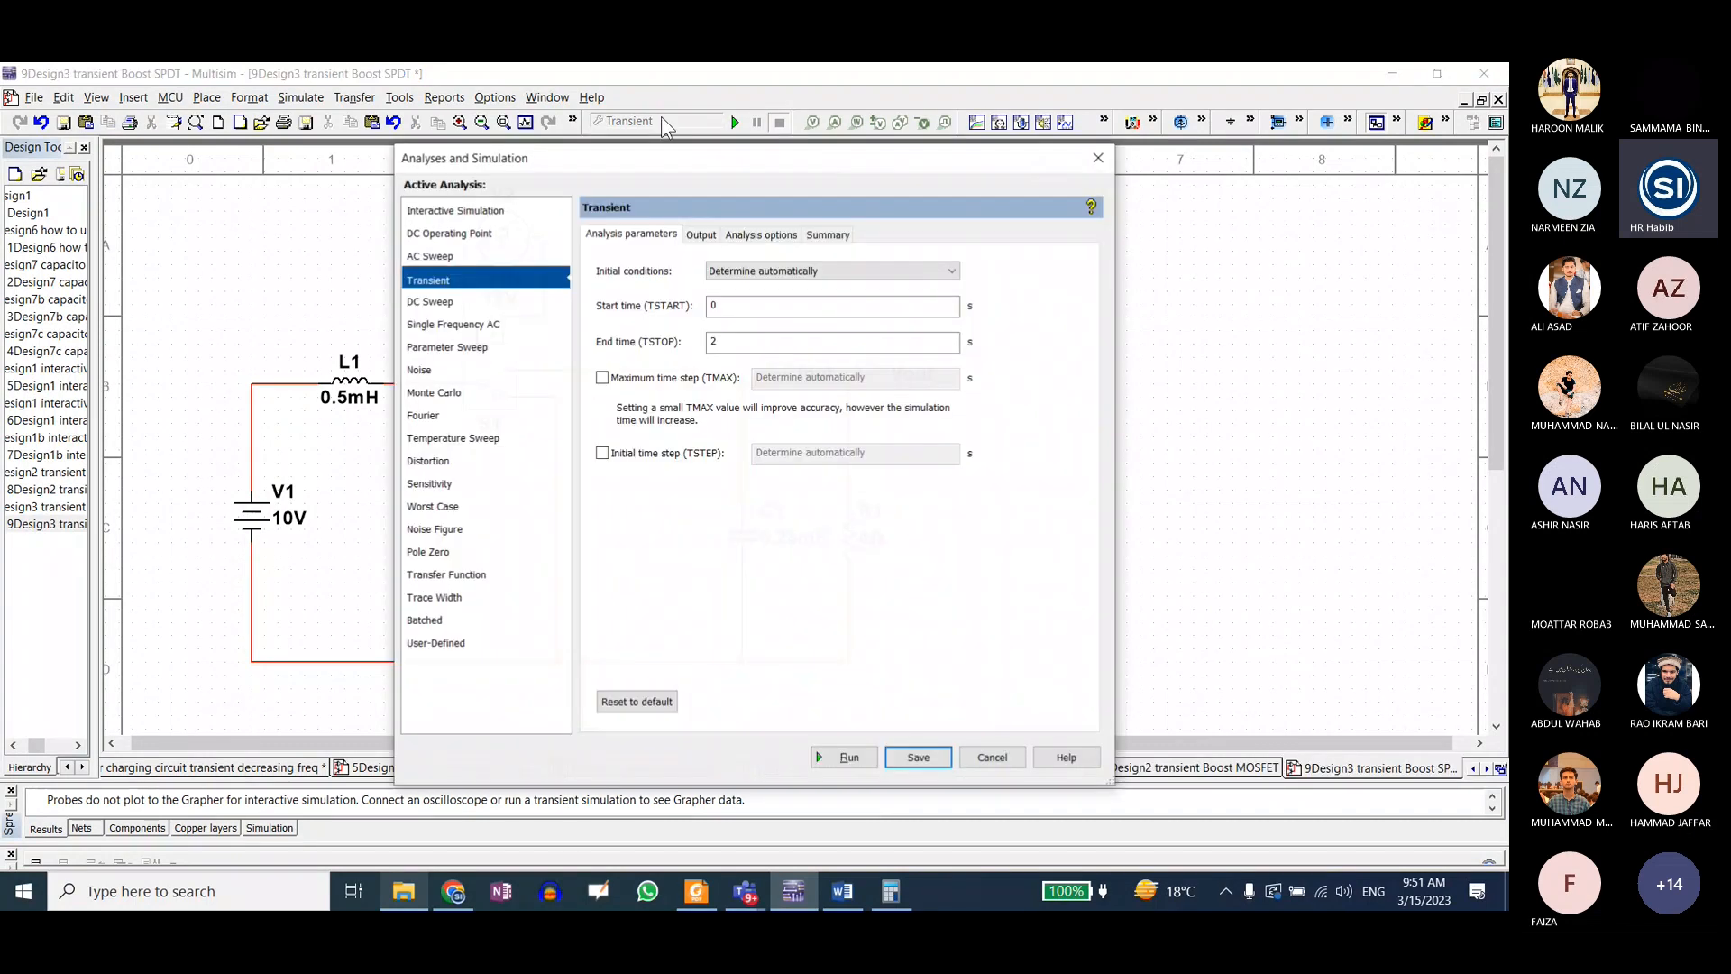
{"action": "left_click", "coordinate": [847, 757]}
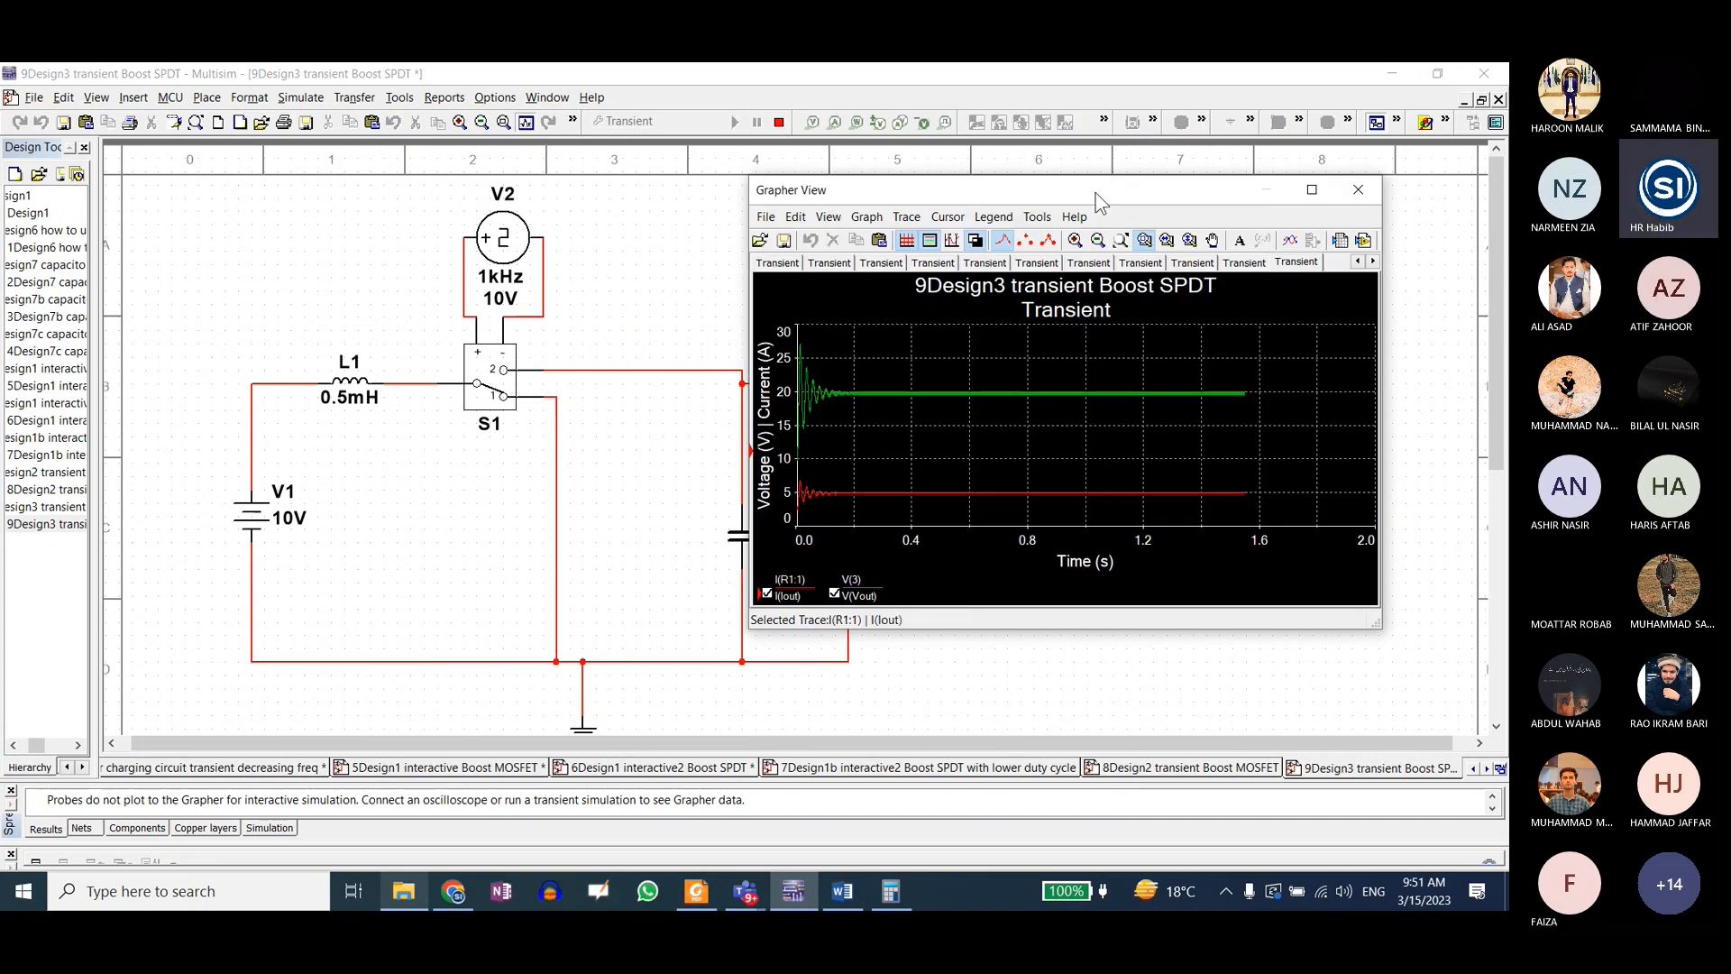
{"action": "left_click_drag", "start_coordinate": [1095, 194], "coordinate": [865, 243]}
{"action": "left_click", "coordinate": [820, 270]}
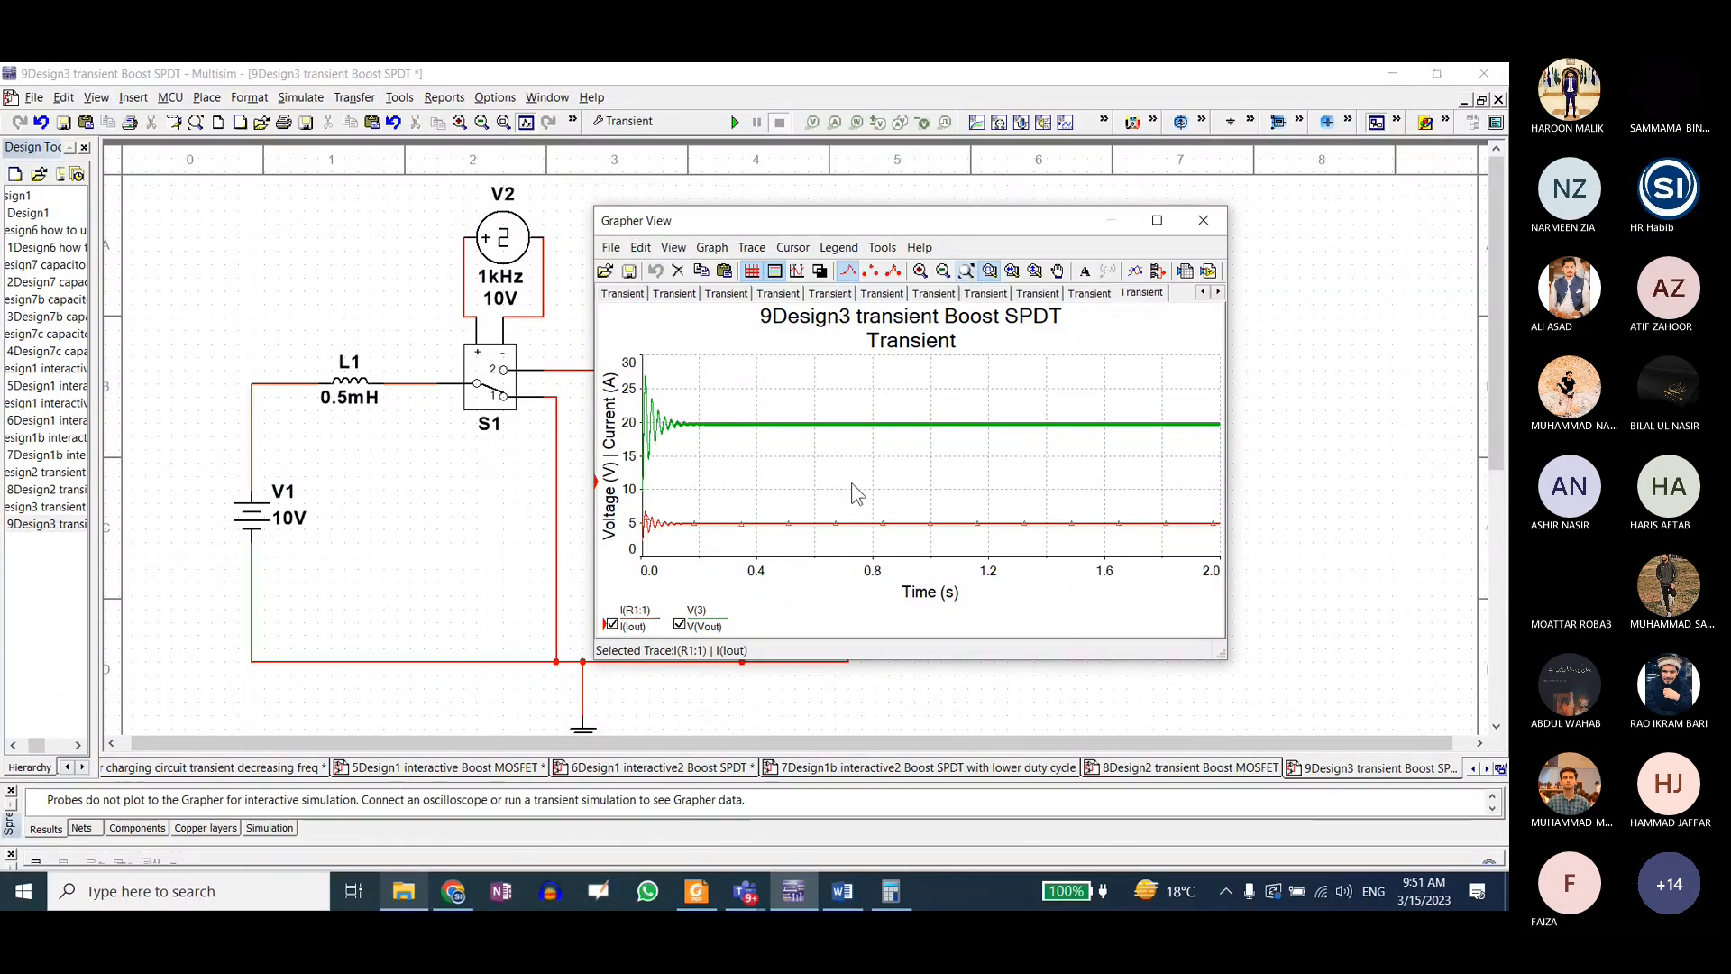
{"action": "mouse_move", "coordinate": [864, 220]}
{"action": "left_mouse_down"}
{"action": "mouse_move", "coordinate": [1145, 409]}
{"action": "mouse_move", "coordinate": [1047, 287]}
{"action": "mouse_move", "coordinate": [850, 233]}
{"action": "mouse_move", "coordinate": [1022, 440]}
{"action": "mouse_move", "coordinate": [921, 265]}
{"action": "mouse_move", "coordinate": [1055, 437]}
{"action": "mouse_move", "coordinate": [842, 204]}
{"action": "left_mouse_up"}
{"action": "left_click", "coordinate": [867, 304]}
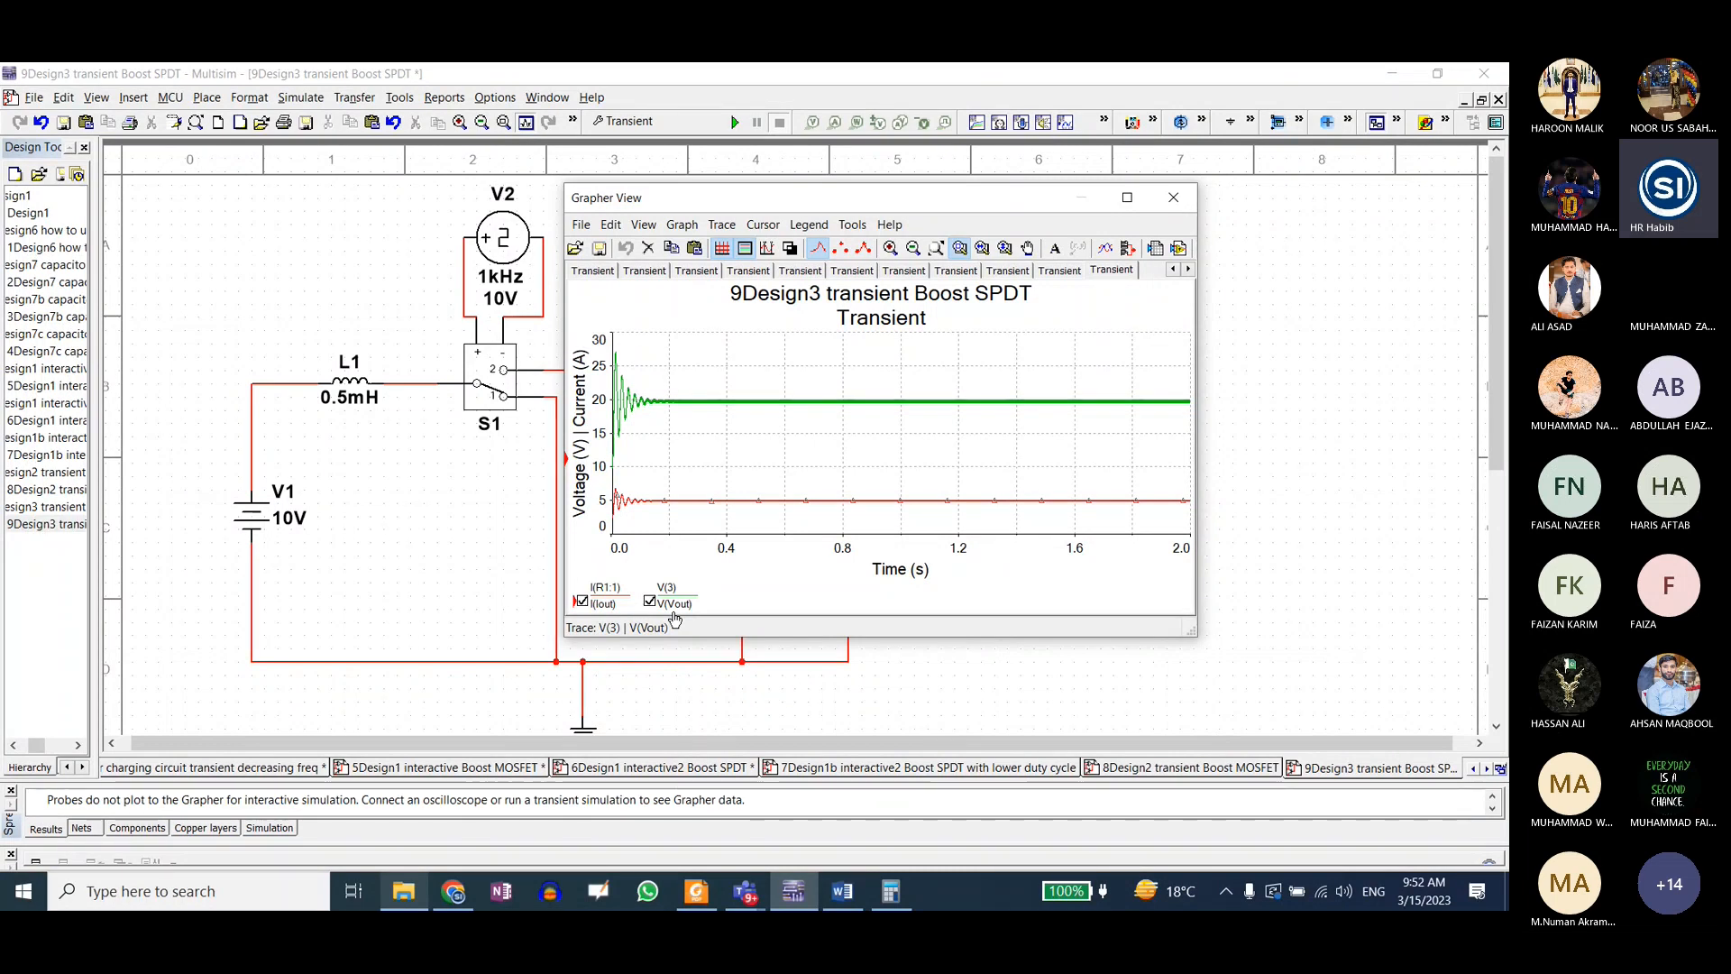
Step: Switch to the PE Lab meeting in Microsoft Teams and open its recording and transcription options
{"action": "left_click", "coordinate": [745, 891]}
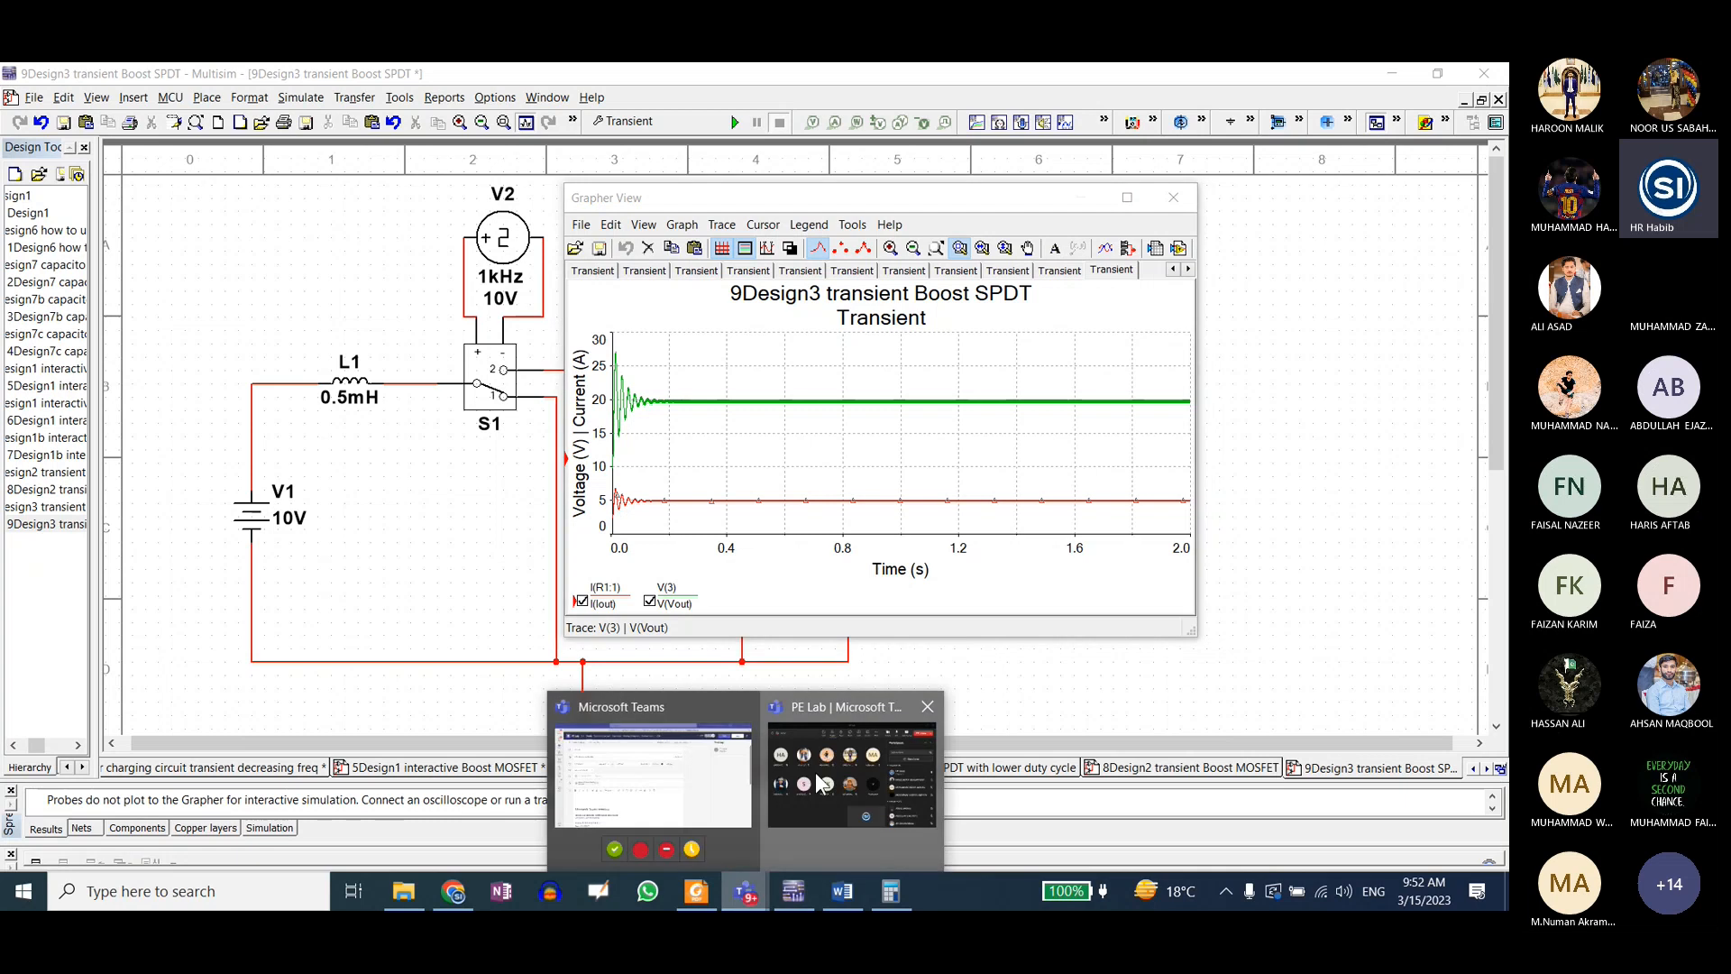
{"action": "left_click", "coordinate": [843, 783]}
{"action": "left_click", "coordinate": [919, 197]}
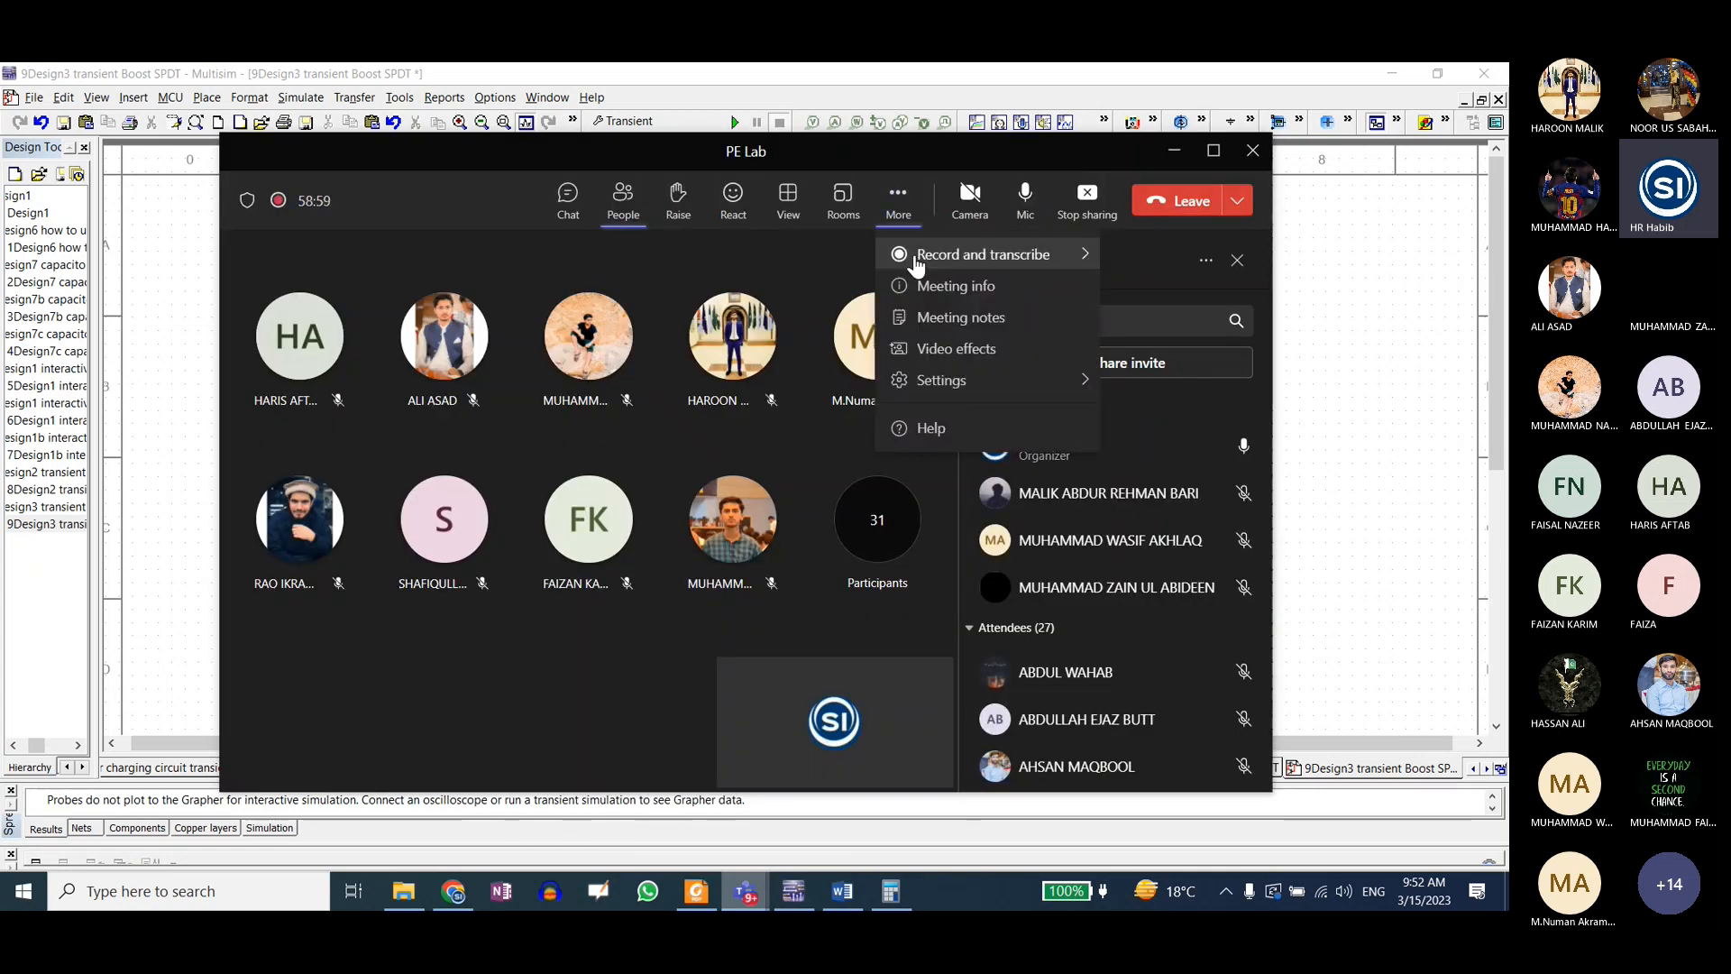
{"action": "mouse_move", "coordinate": [978, 254]}
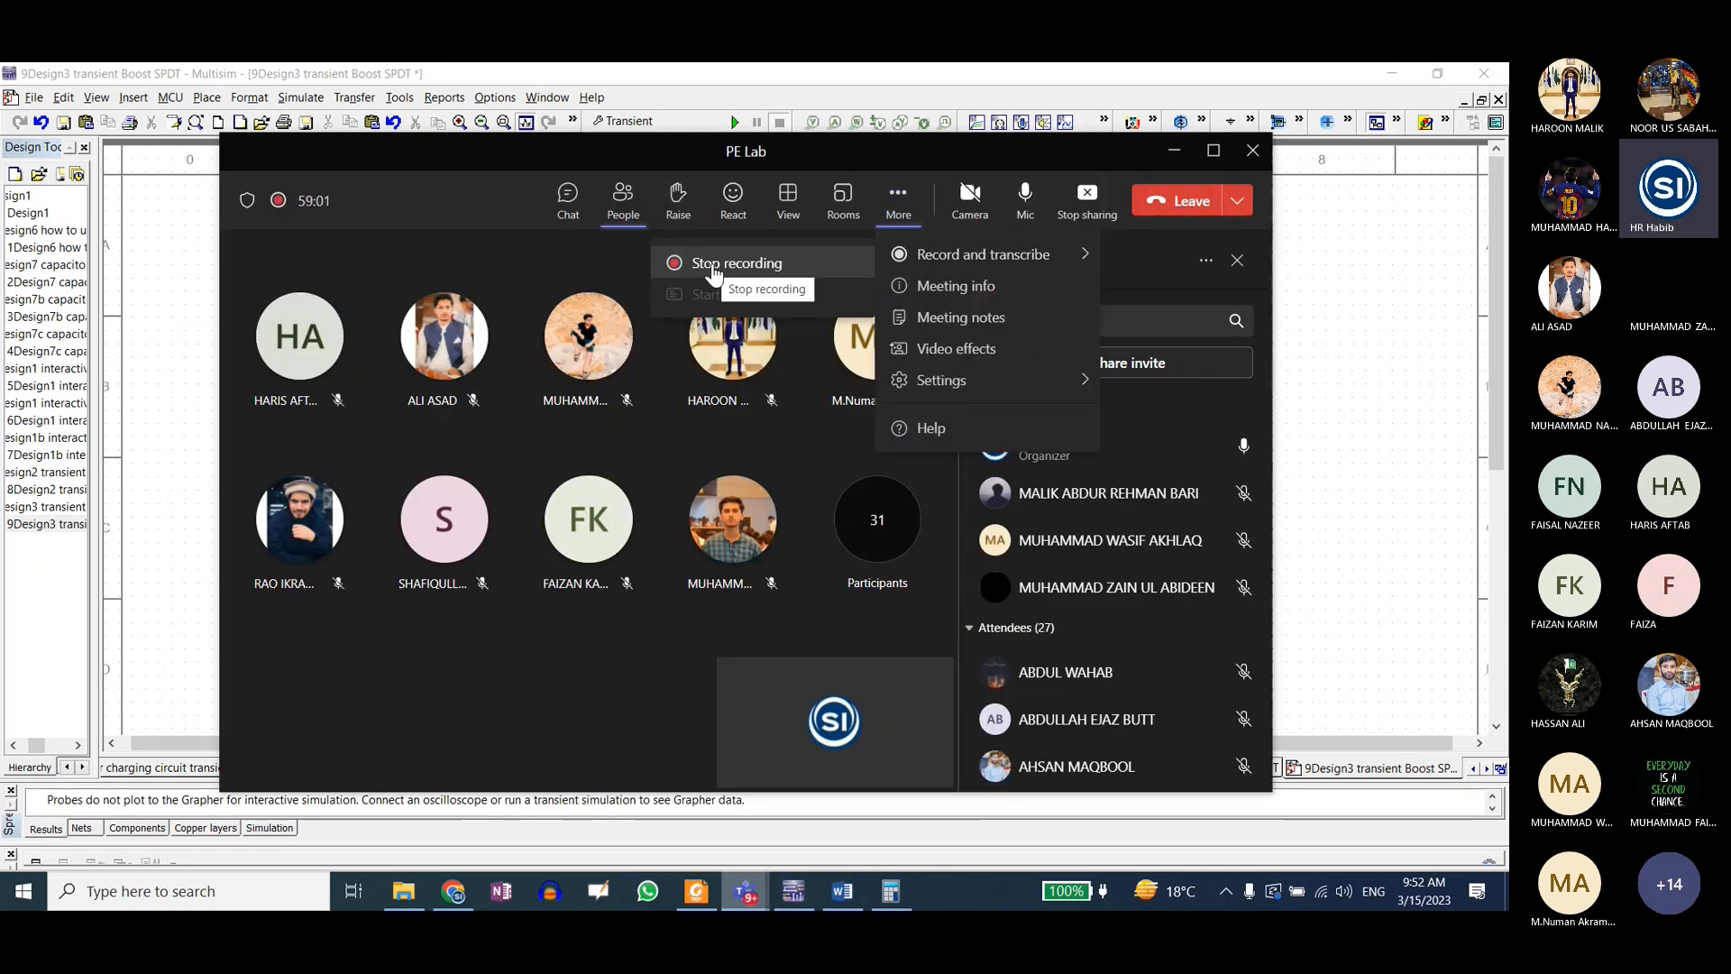